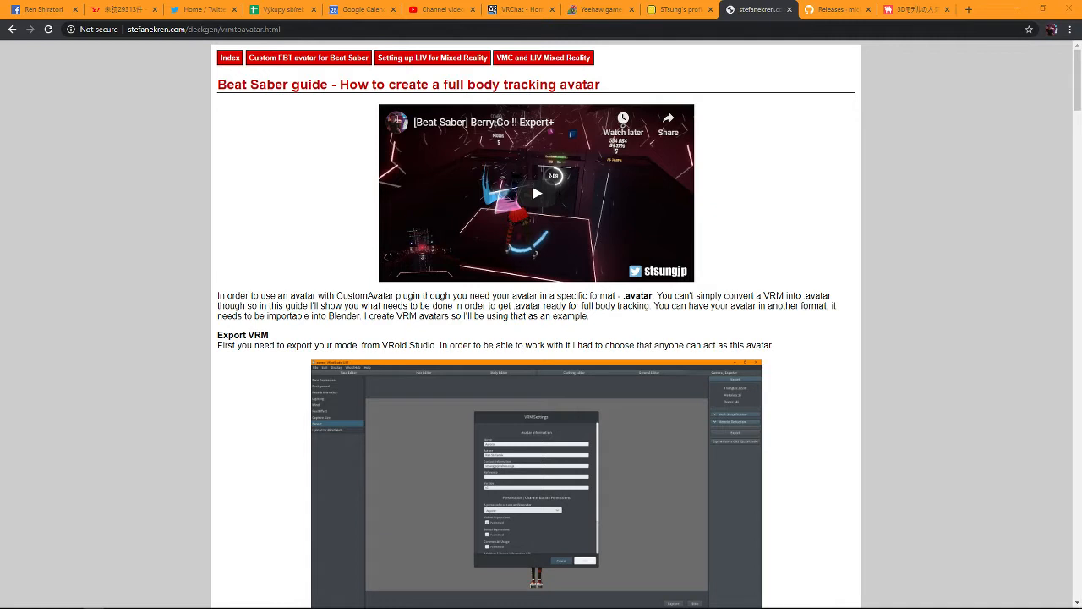
Browse the 3D models on the BOOTH page and limit the maximum price to ¥0.
click(917, 10)
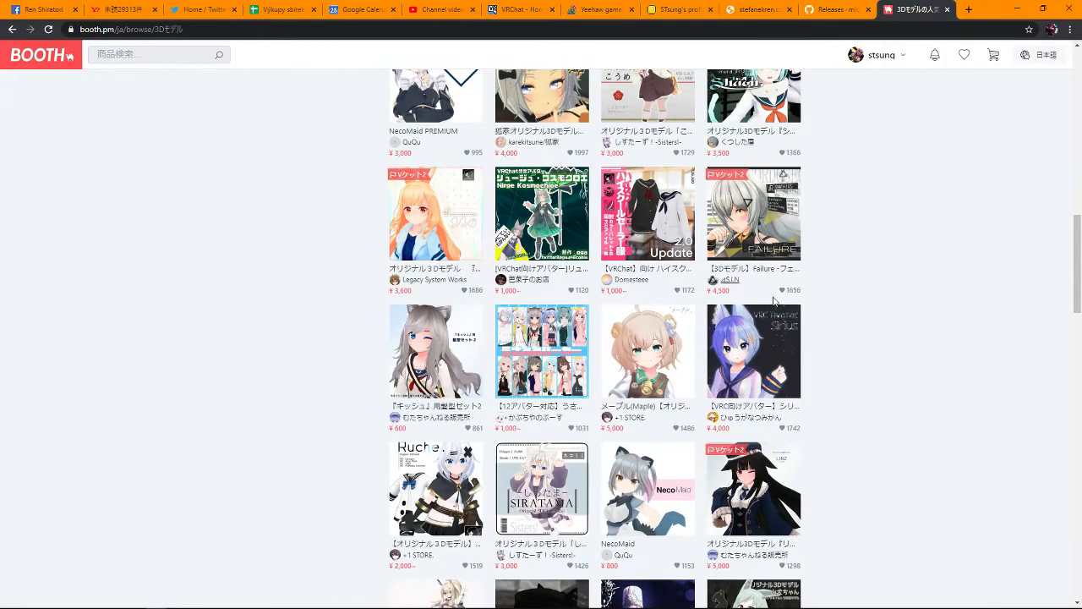
scroll(817, 364, down, 5)
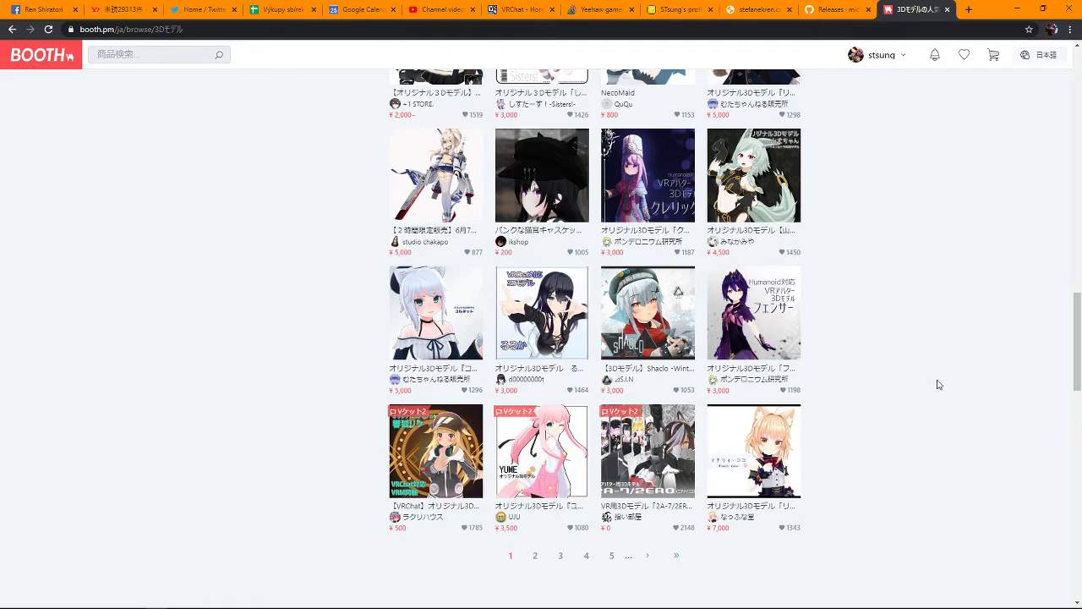
scroll(921, 393, down, 2)
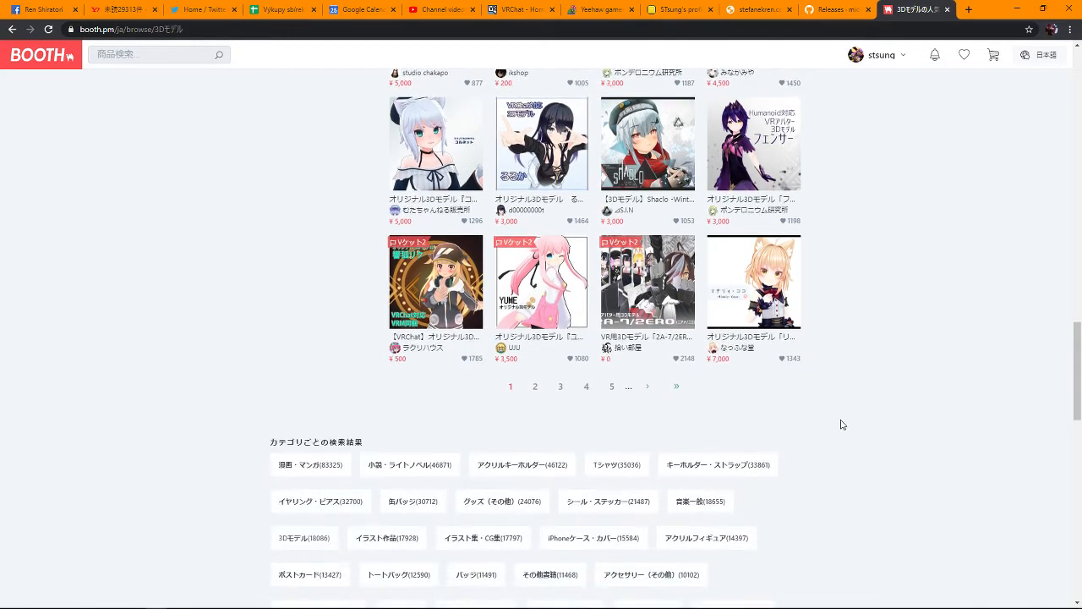
scroll(837, 427, up, 4)
scroll(834, 422, up, 10)
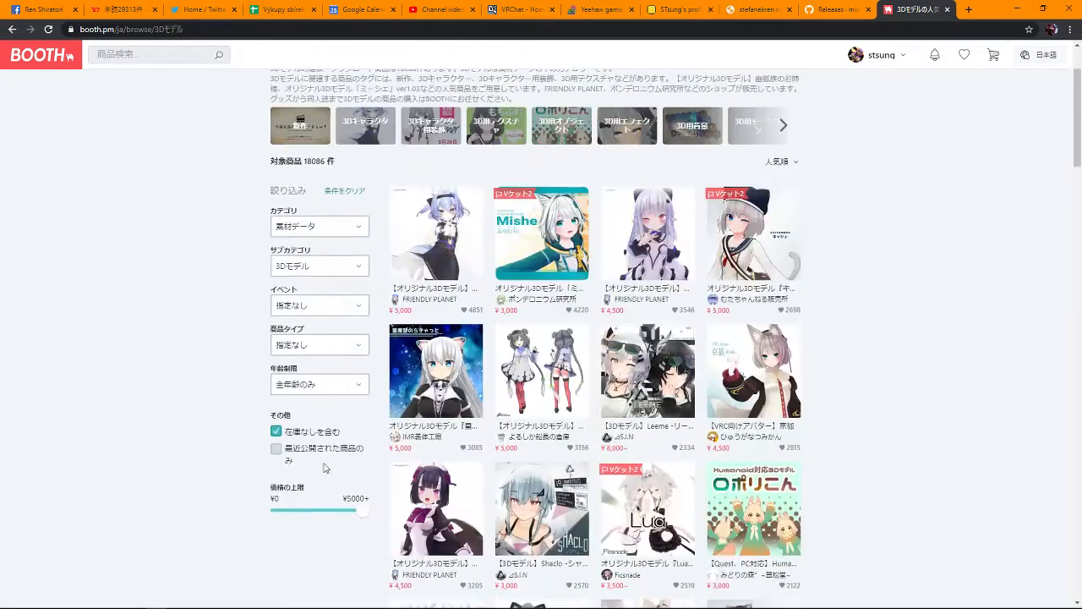
drag(352, 511, 194, 512)
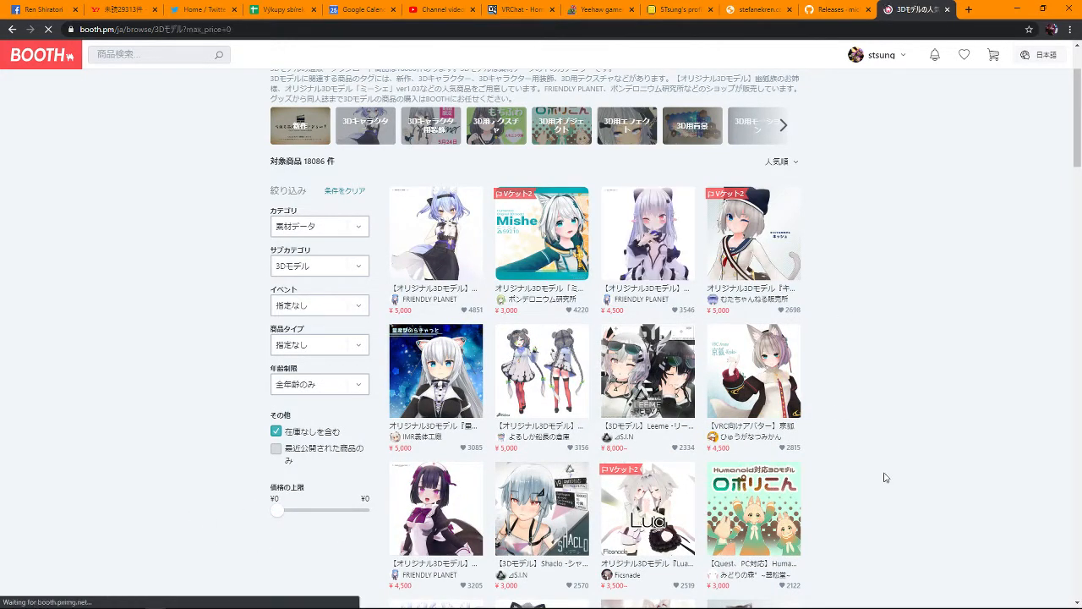
scroll(900, 218, down, 2)
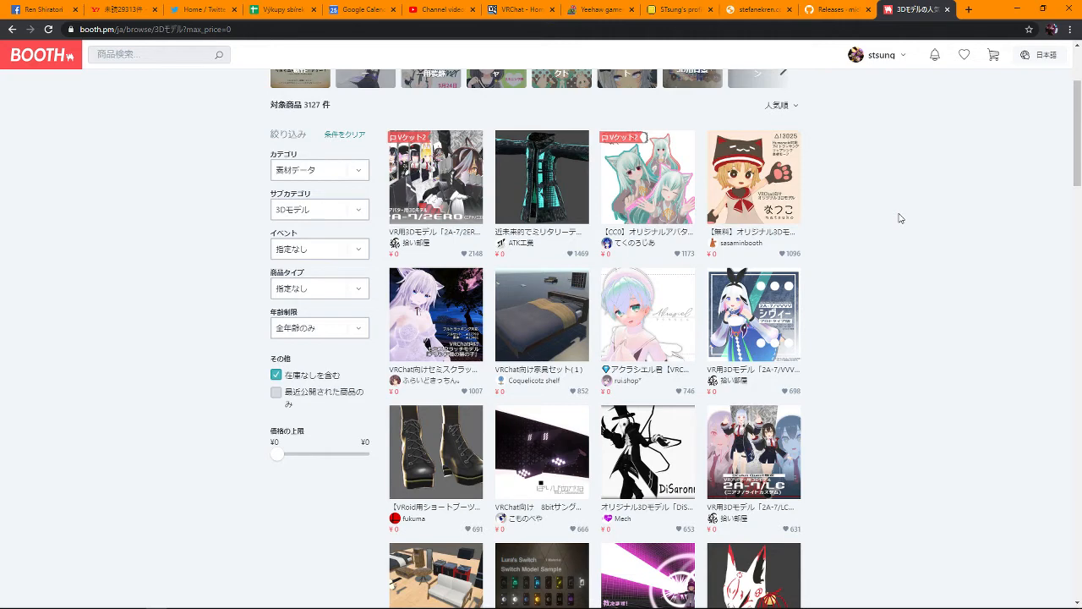
key(ctrl+shift+Tab)
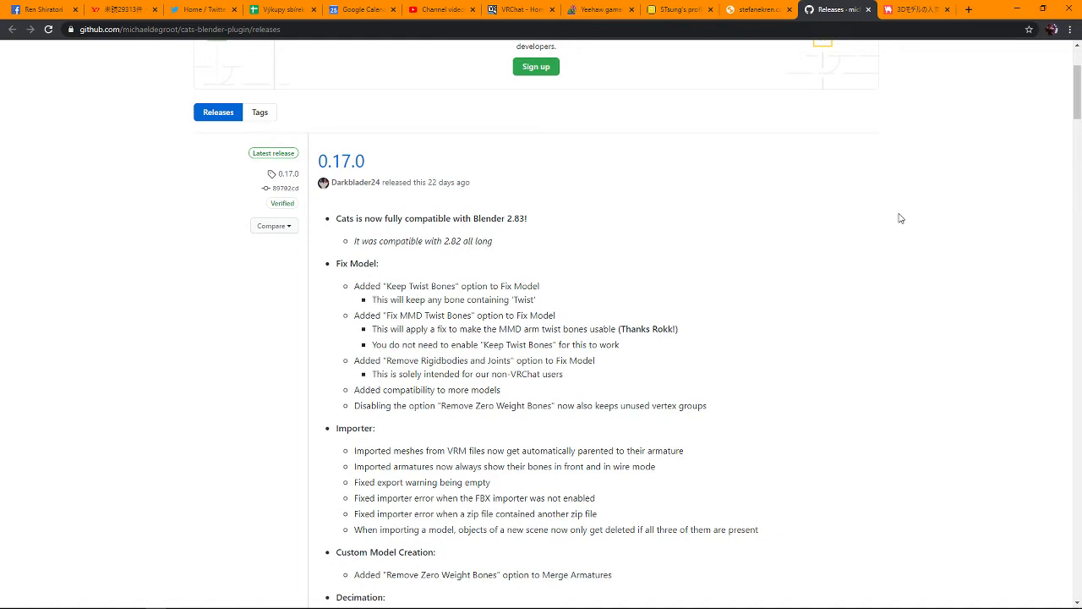
key(ctrl+Tab)
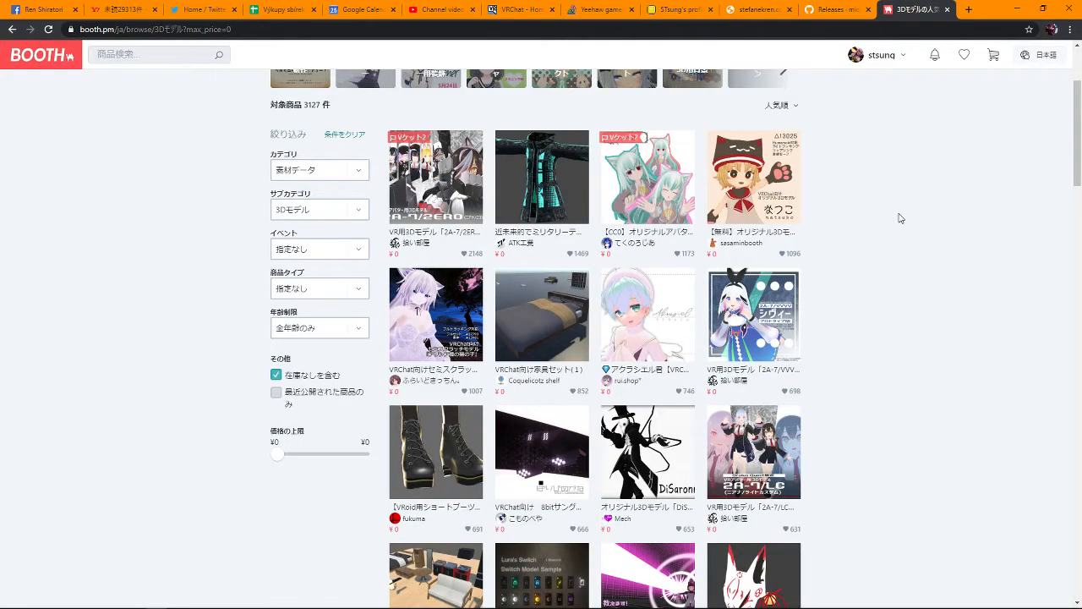
key(alt+Tab)
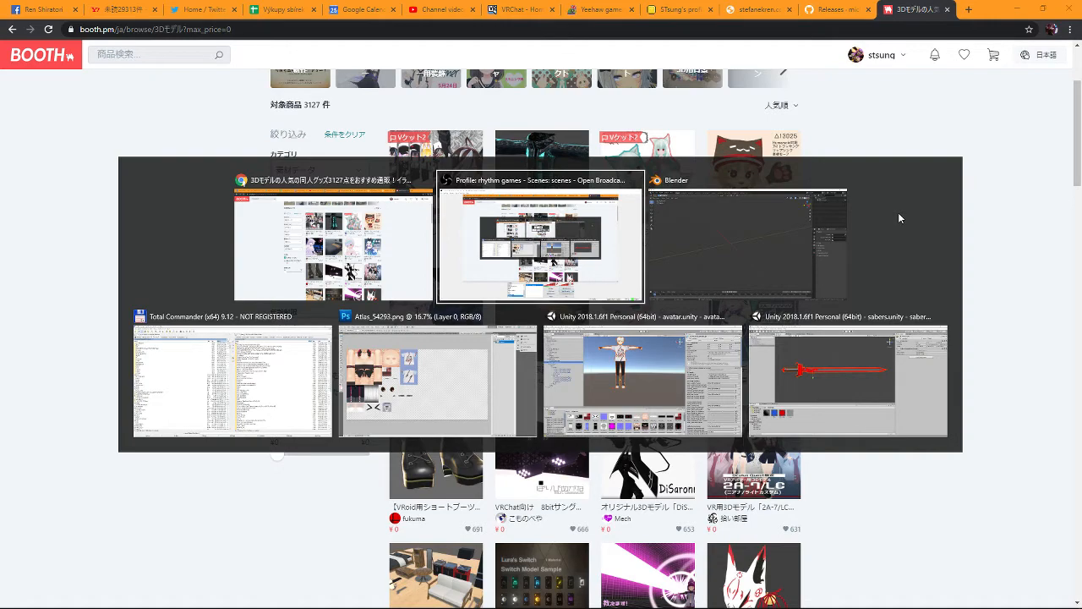
key(alt+Tab)
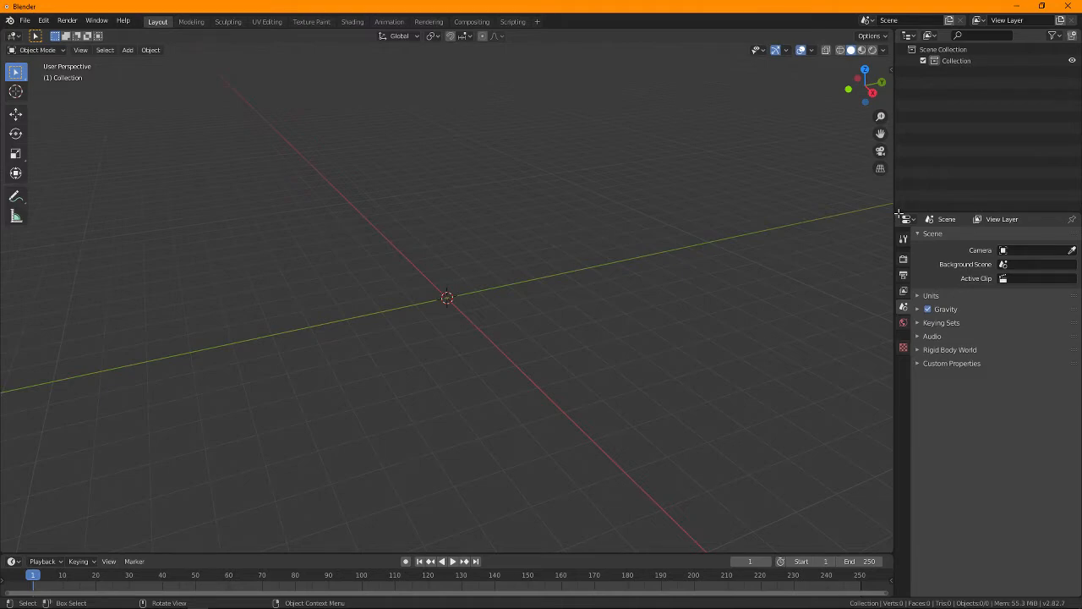
key(alt+Tab)
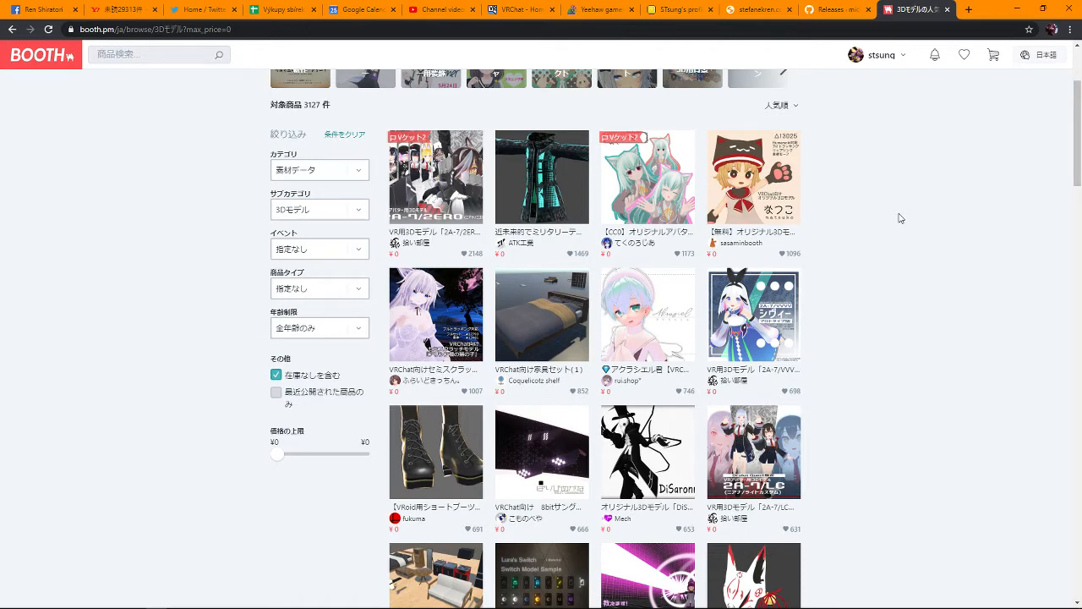
Return to the Beat Saber full body tracking avatar guide and highlight "CATS Blender plugin" in its Blender section.
key(ctrl+shift+Tab)
key(ctrl+shift+Tab)
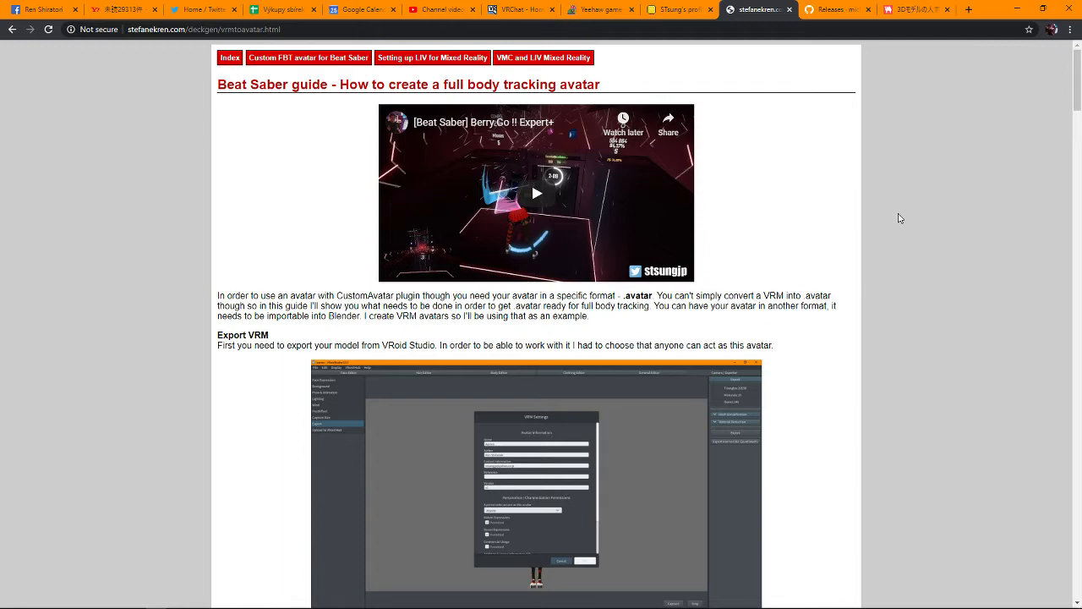
scroll(899, 218, down, 5)
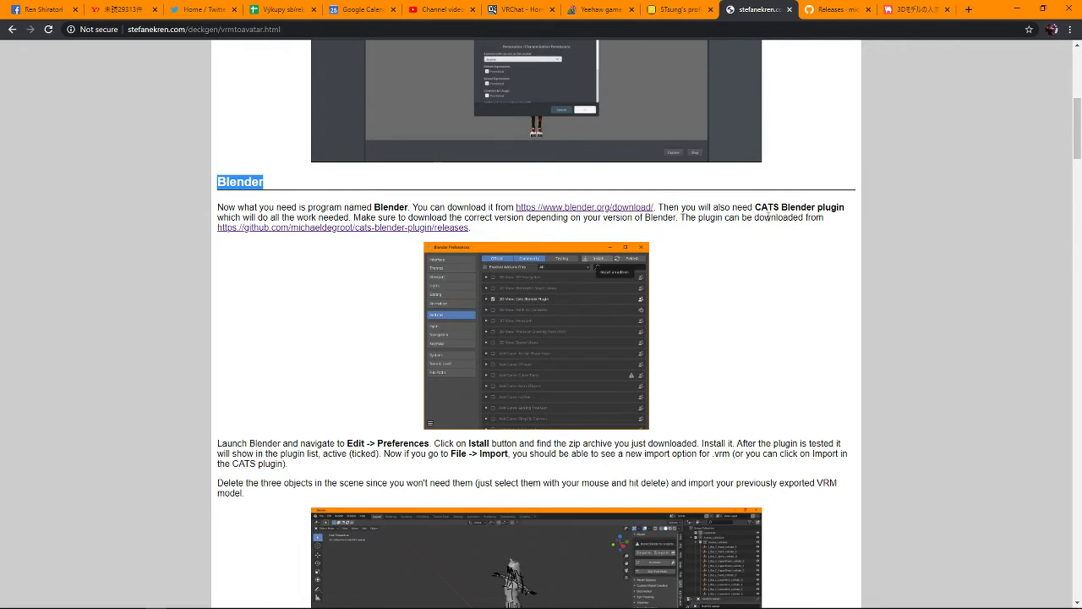
drag(755, 208, 855, 210)
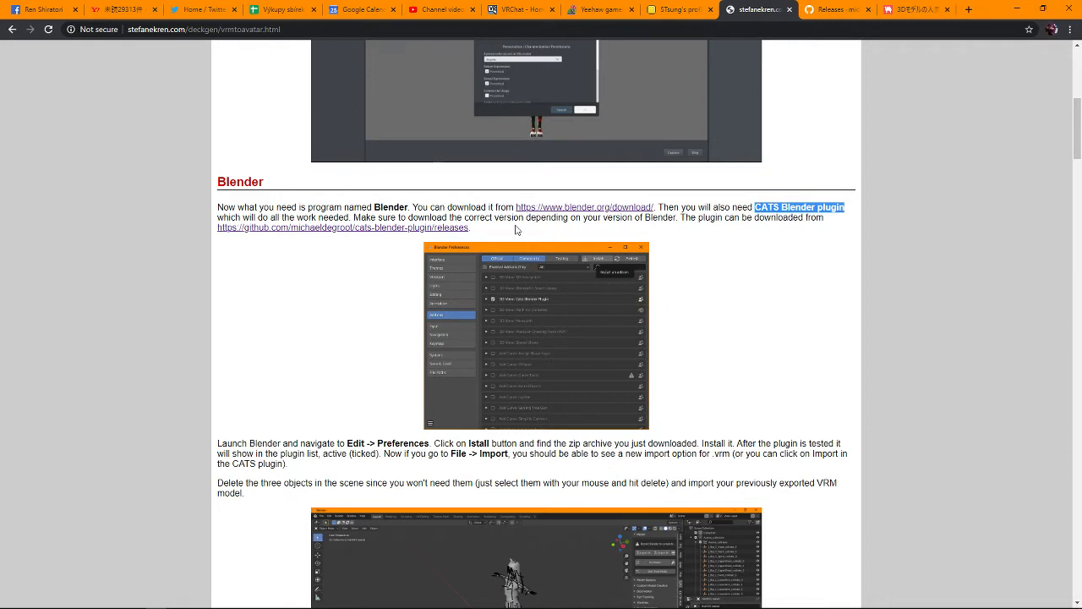
Open the guide's link to the CATS Blender plugin releases and examine the 0.17.0 and 0.16.1 release notes for Blender compatibility.
click(409, 229)
scroll(558, 354, down, 4)
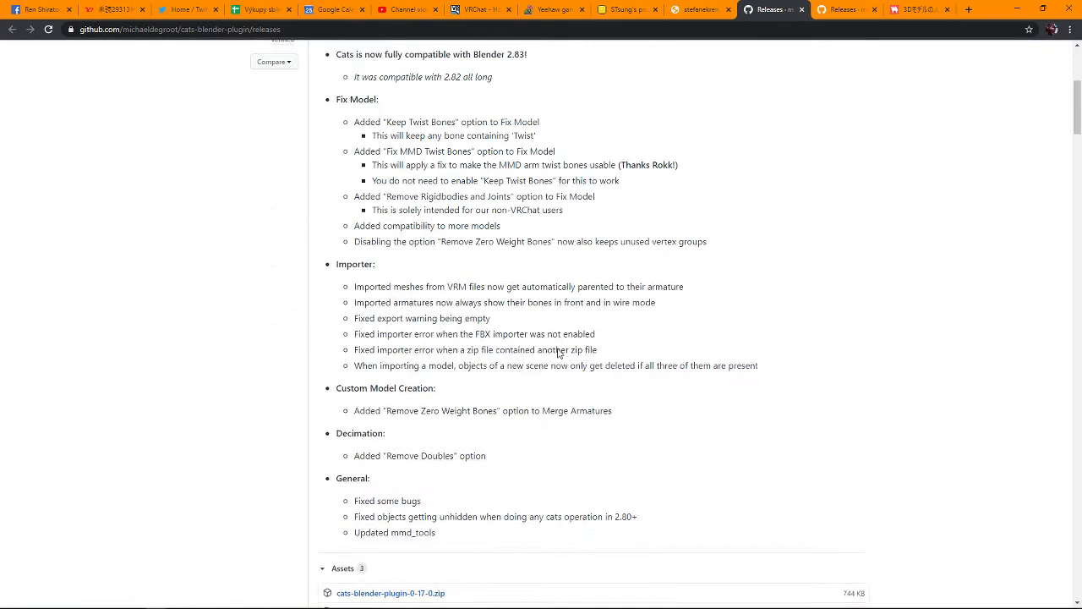
scroll(525, 355, down, 1)
scroll(508, 338, up, 3)
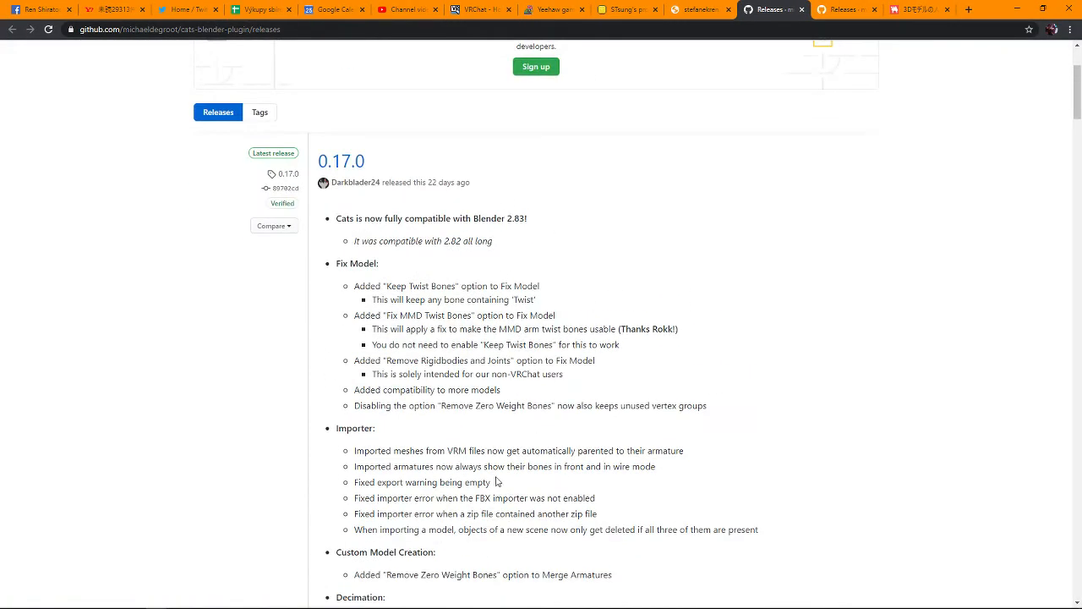
scroll(633, 380, down, 6)
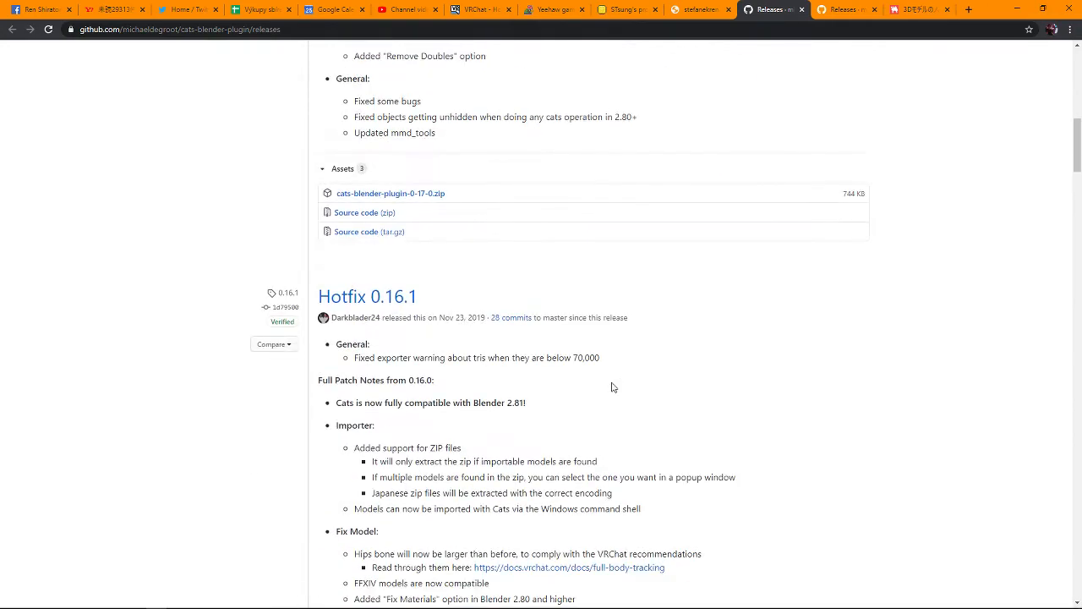
scroll(613, 387, down, 3)
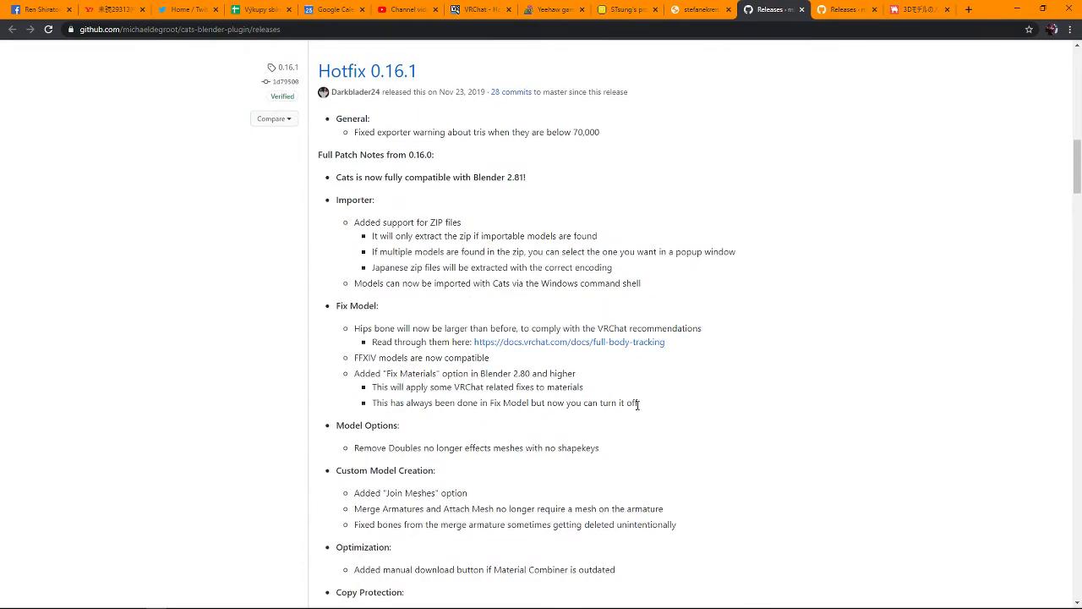
scroll(637, 404, up, 8)
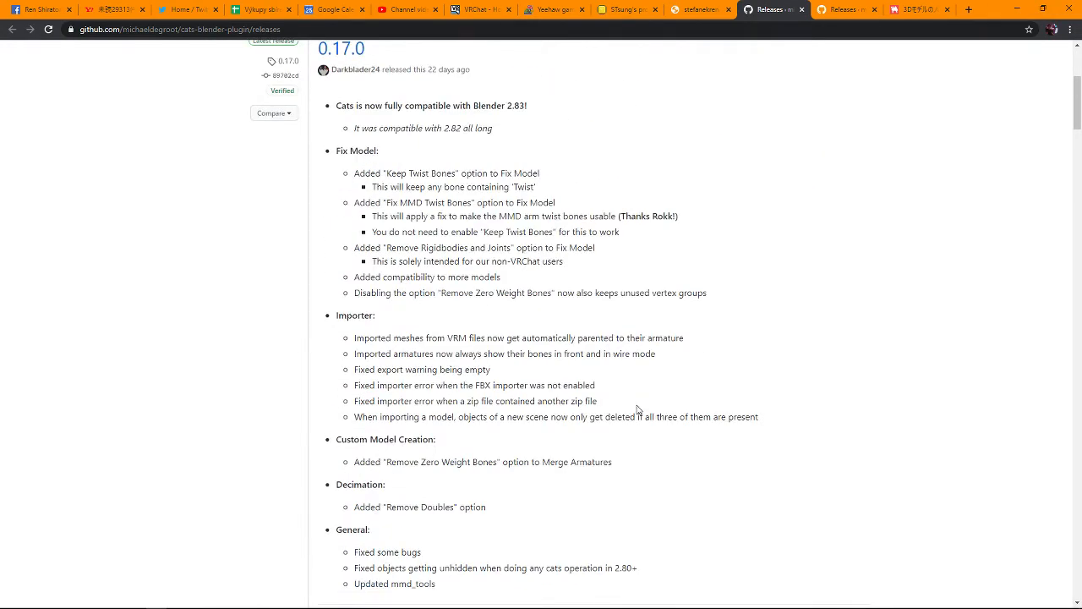
Switch to Blender and open the add-on preferences.
key(alt+Tab)
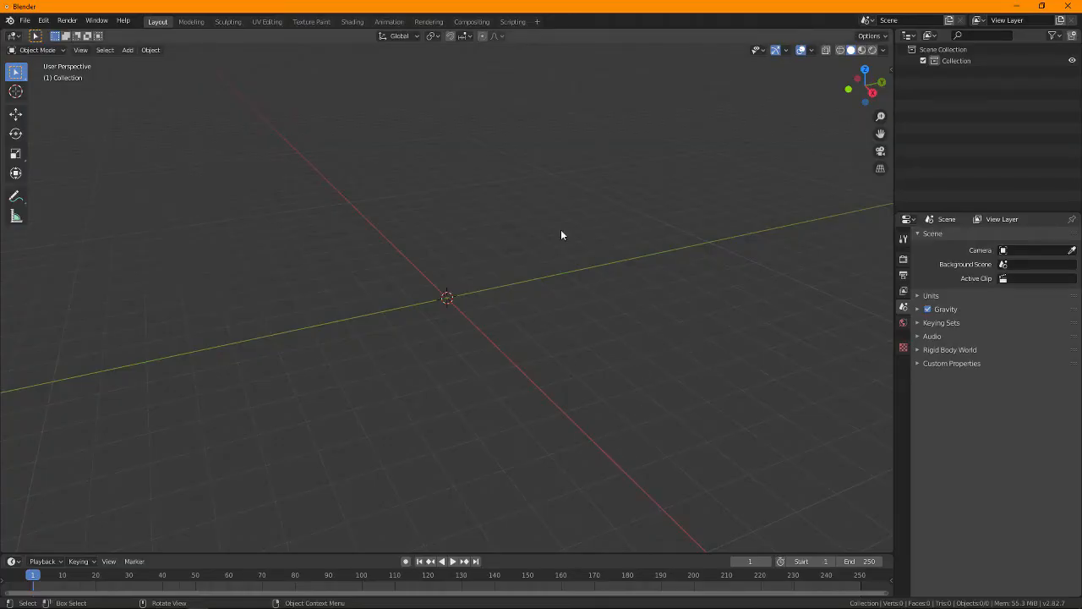
click(43, 20)
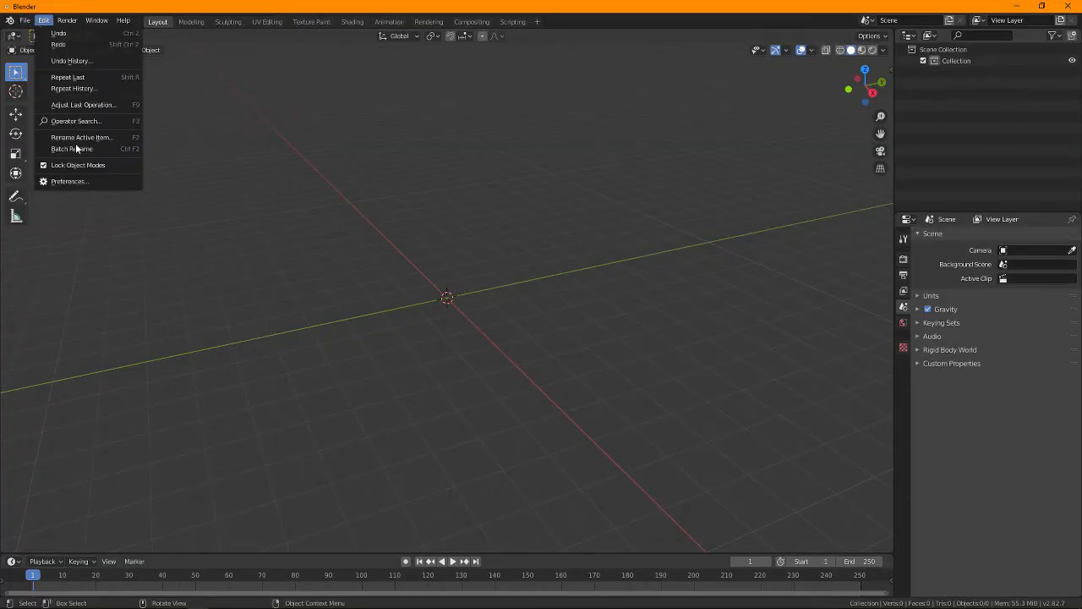
click(88, 181)
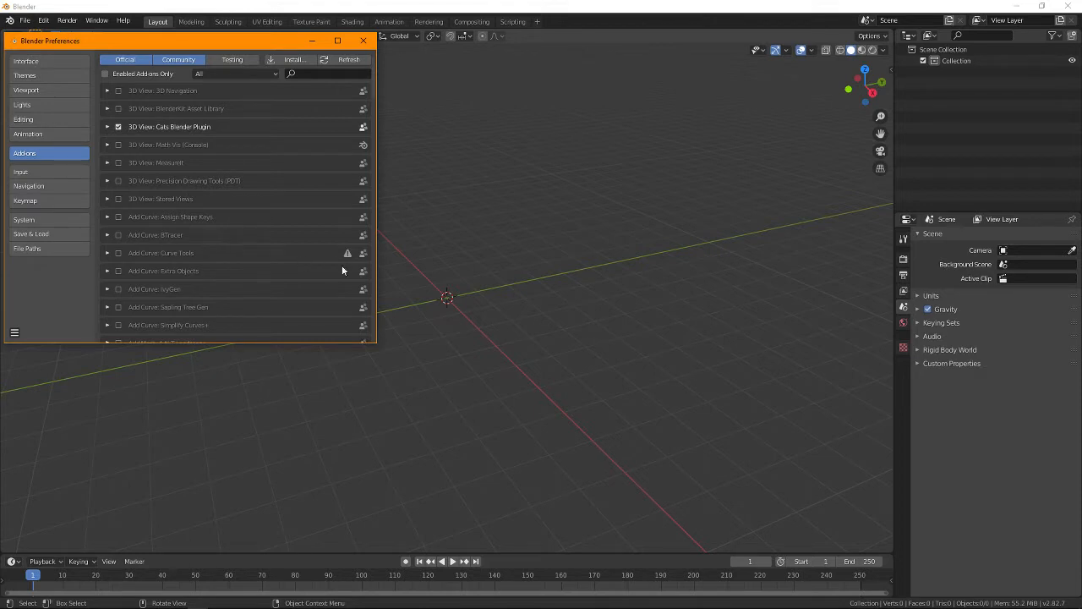
click(287, 59)
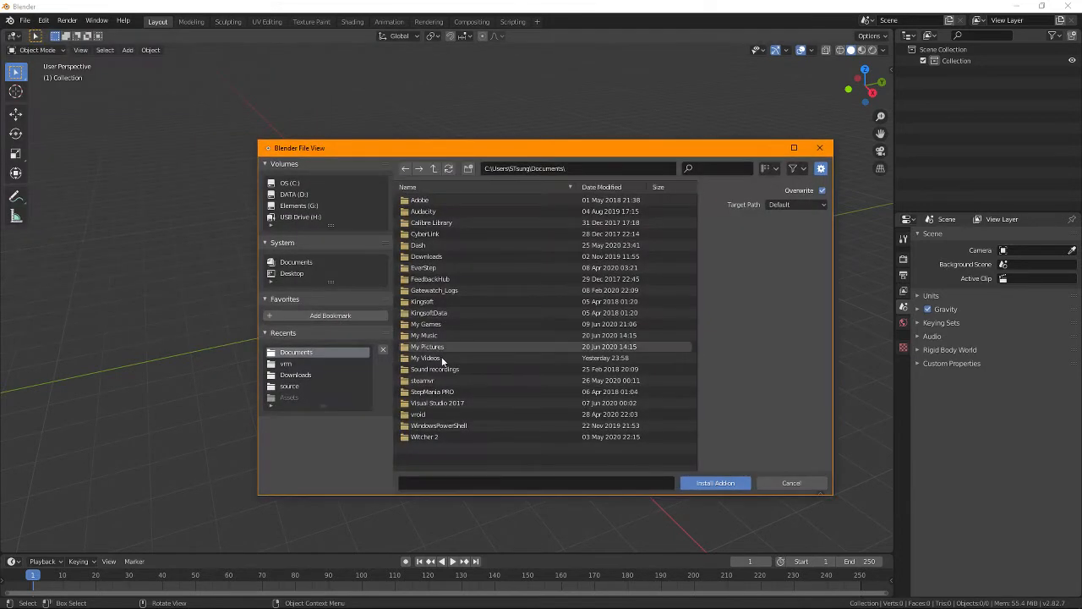
click(315, 376)
scroll(517, 414, down, 10)
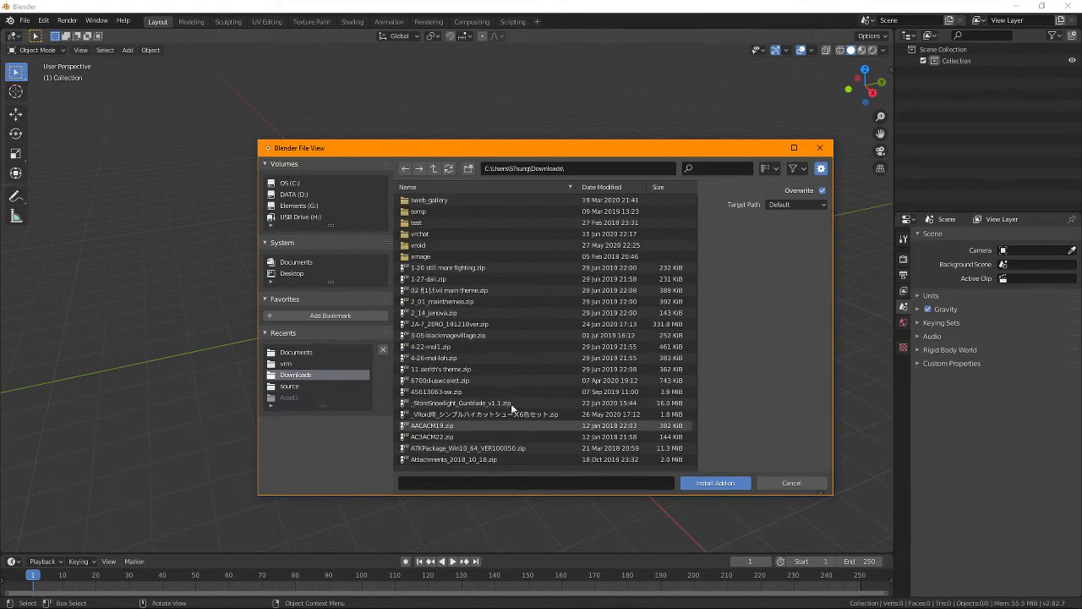
scroll(510, 403, down, 10)
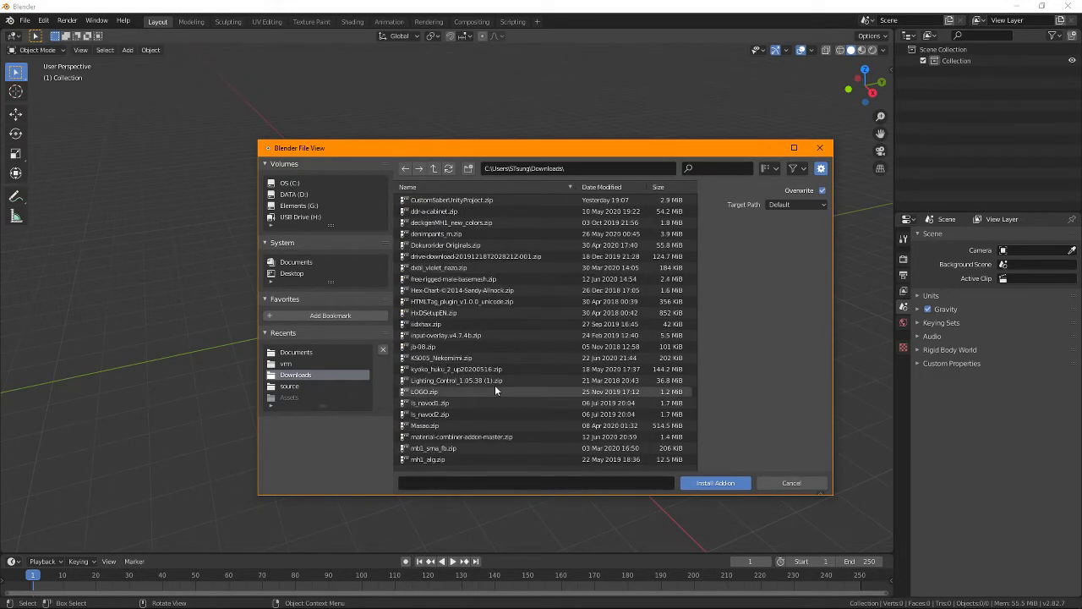
scroll(495, 385, up, 5)
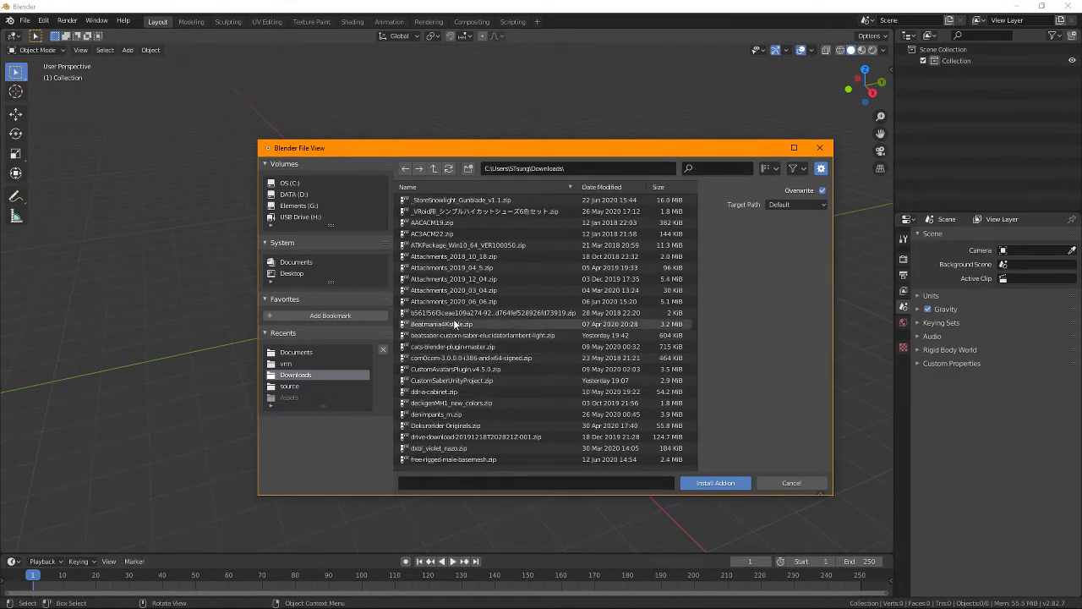
click(447, 344)
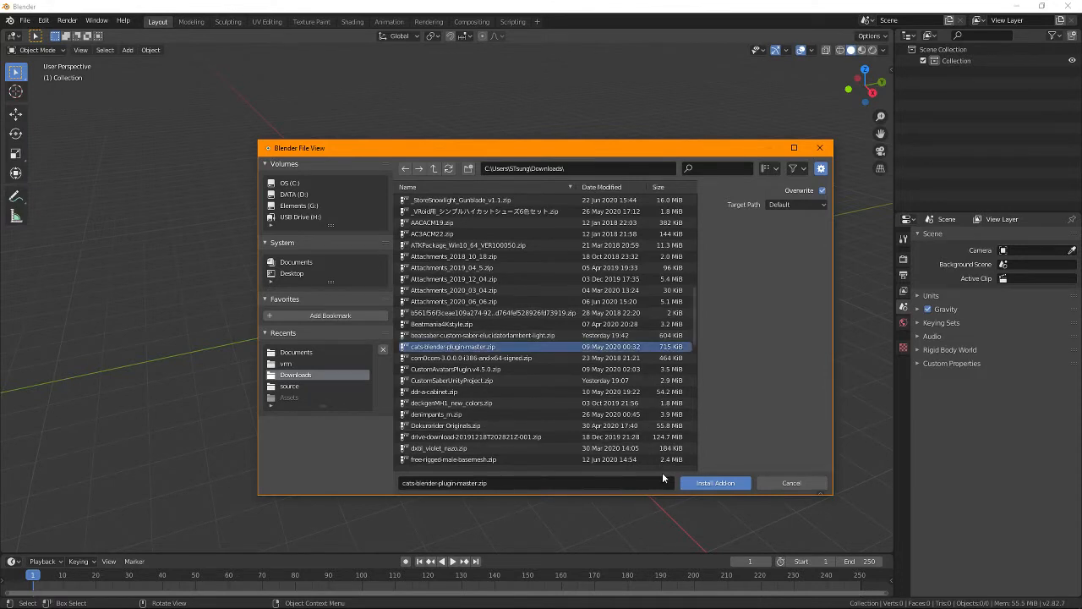
click(779, 484)
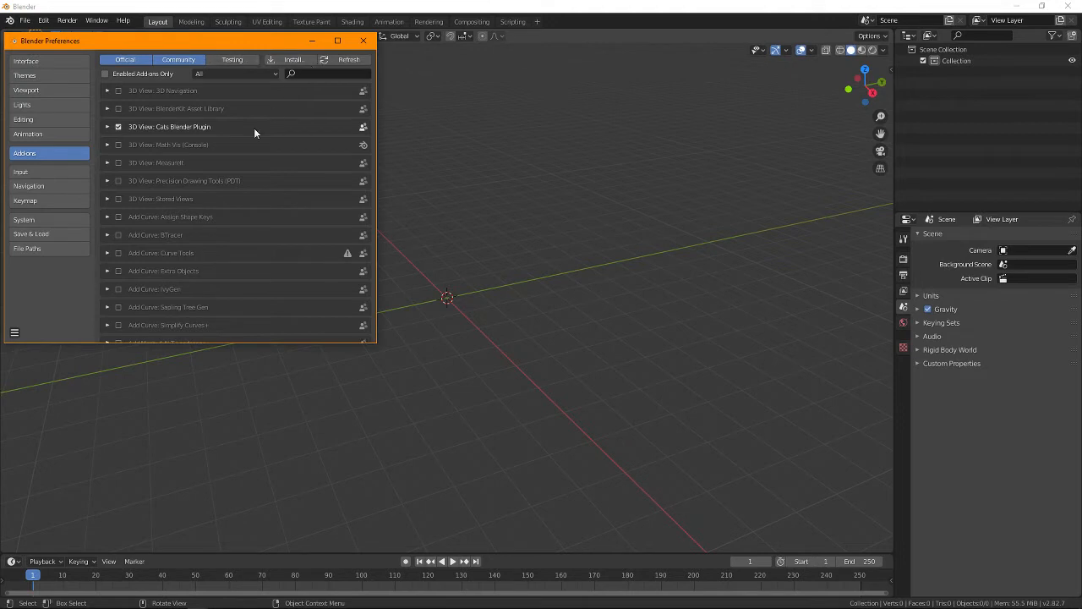
Check the Cats Blender Plugin entry in the add-on list and close the preferences.
click(119, 127)
click(363, 40)
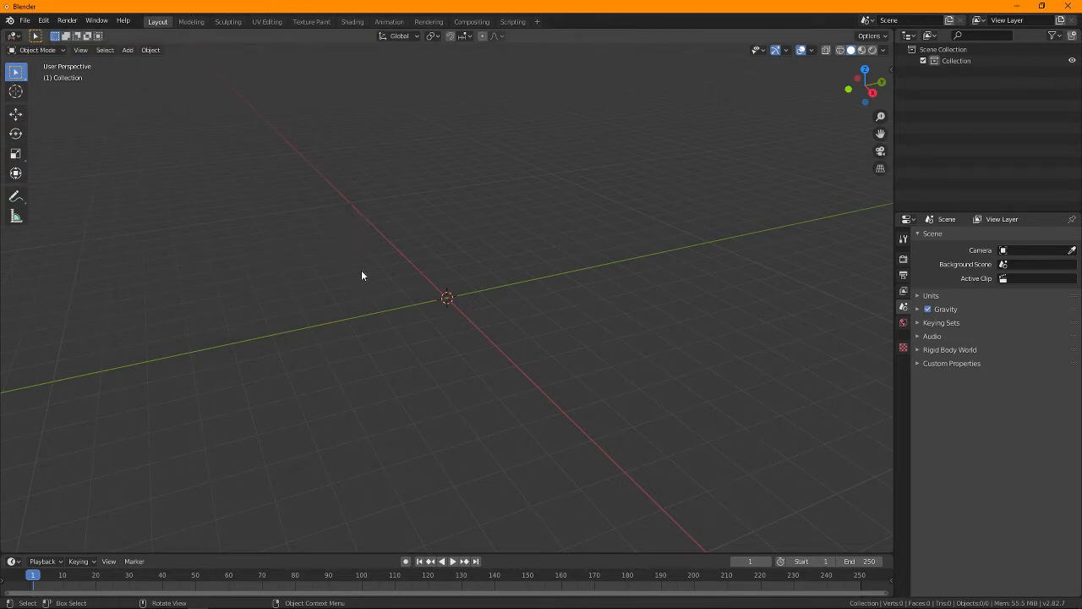
Import the model ren_new.vrm from the vrm folder with the CATS plugin.
key(n)
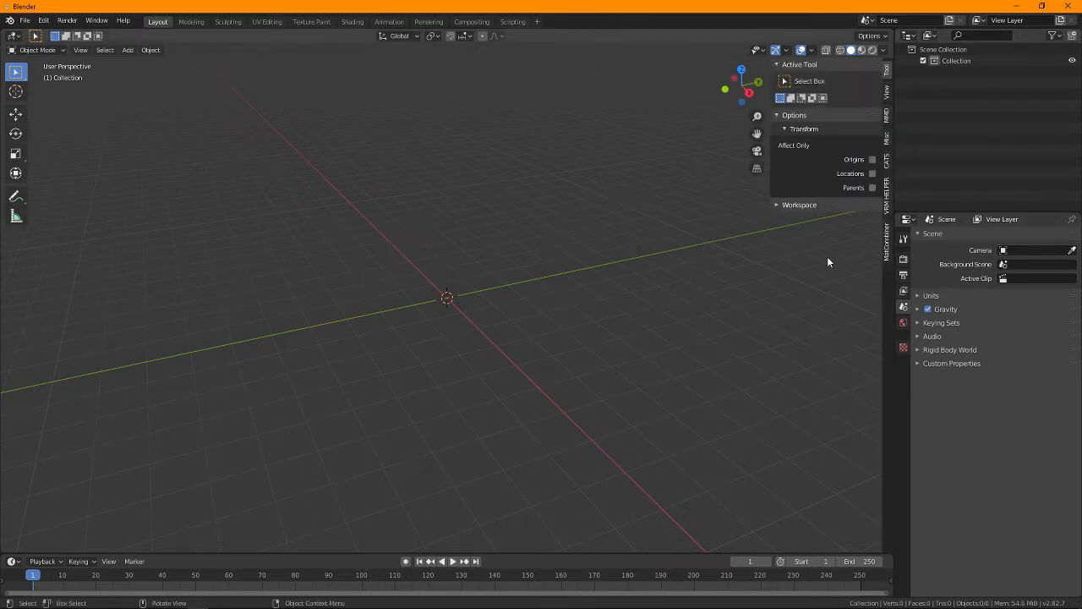
click(886, 161)
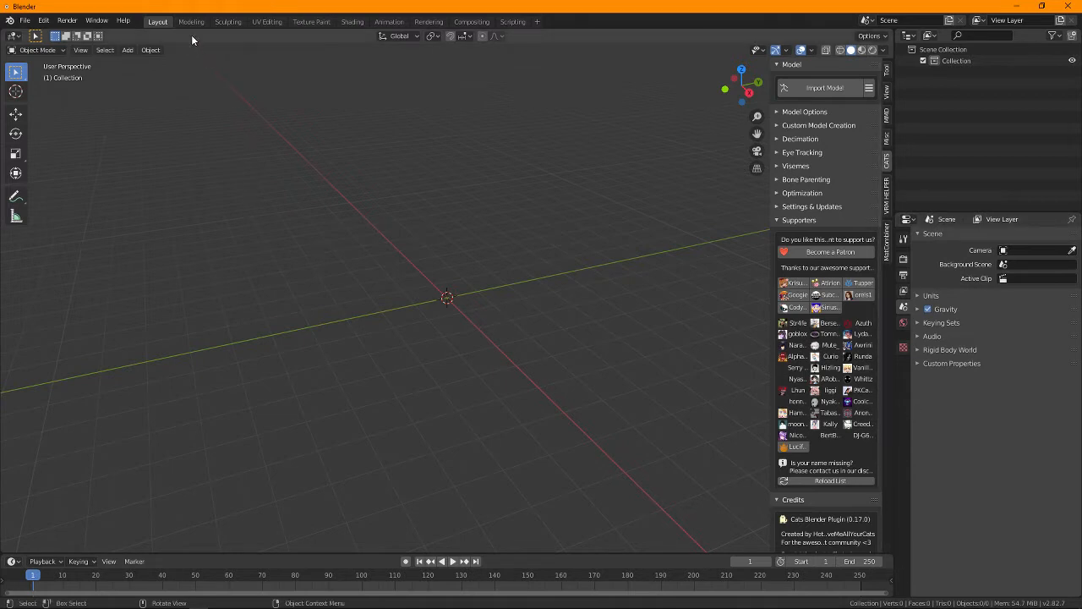
click(820, 88)
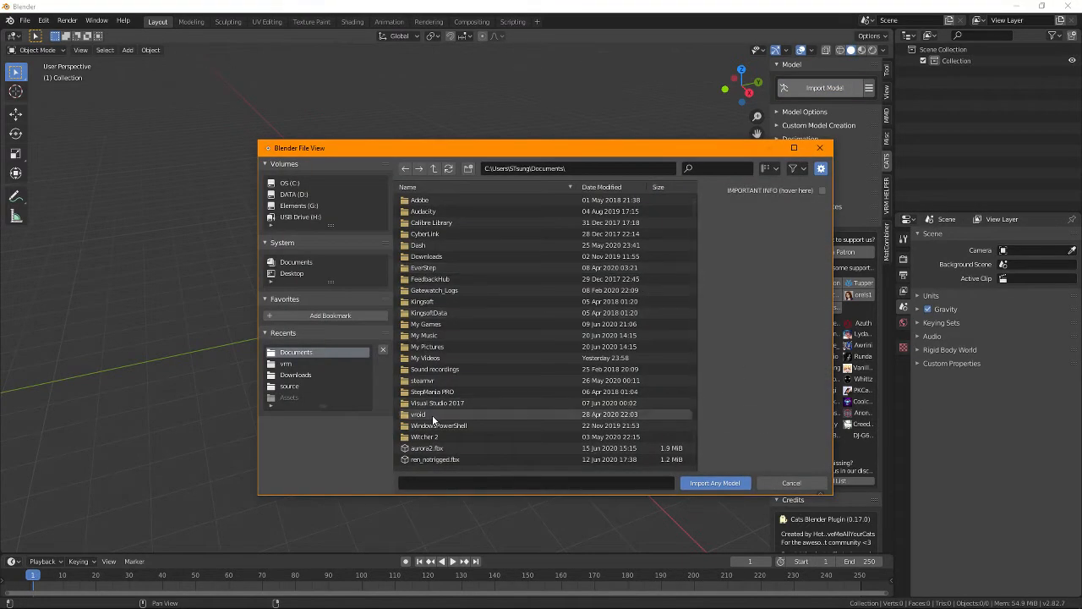
click(292, 364)
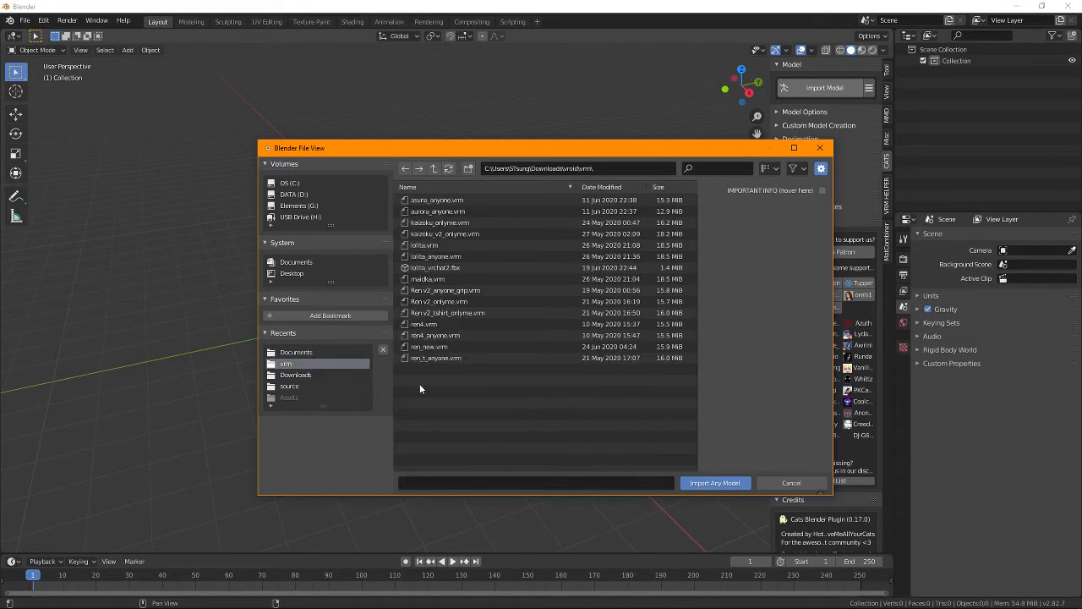
click(465, 345)
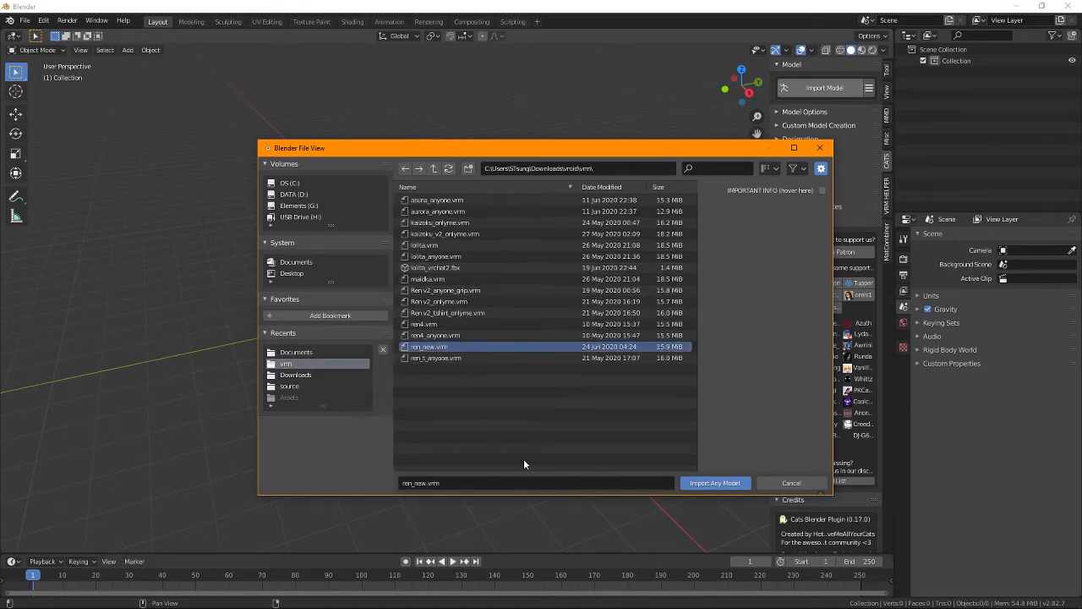
key(Return)
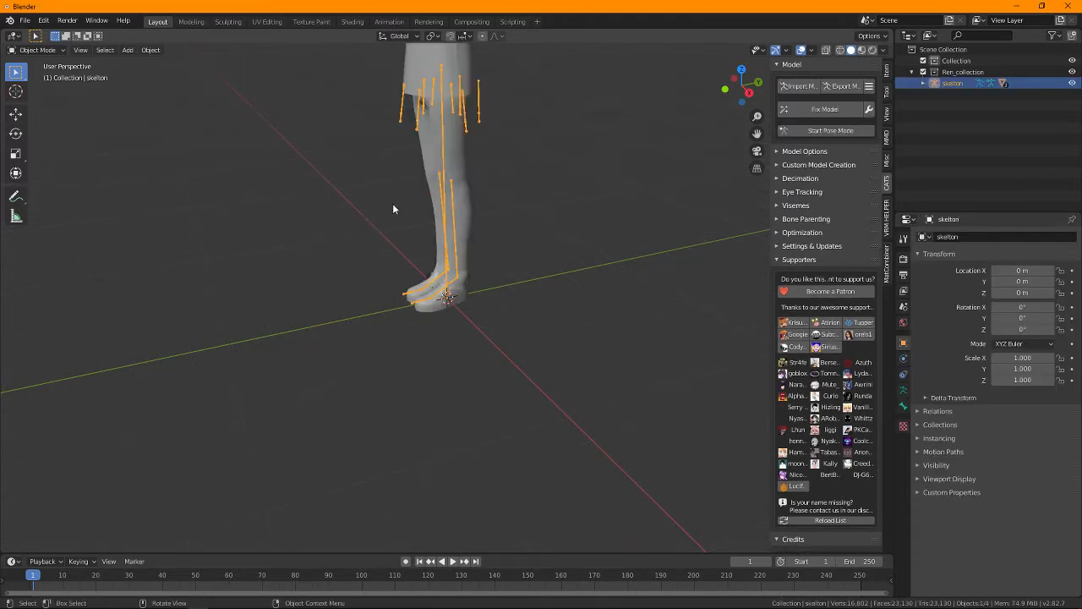
Run the CATS Fix Model operation on the imported avatar and check the textured result.
drag(726, 86, 759, 86)
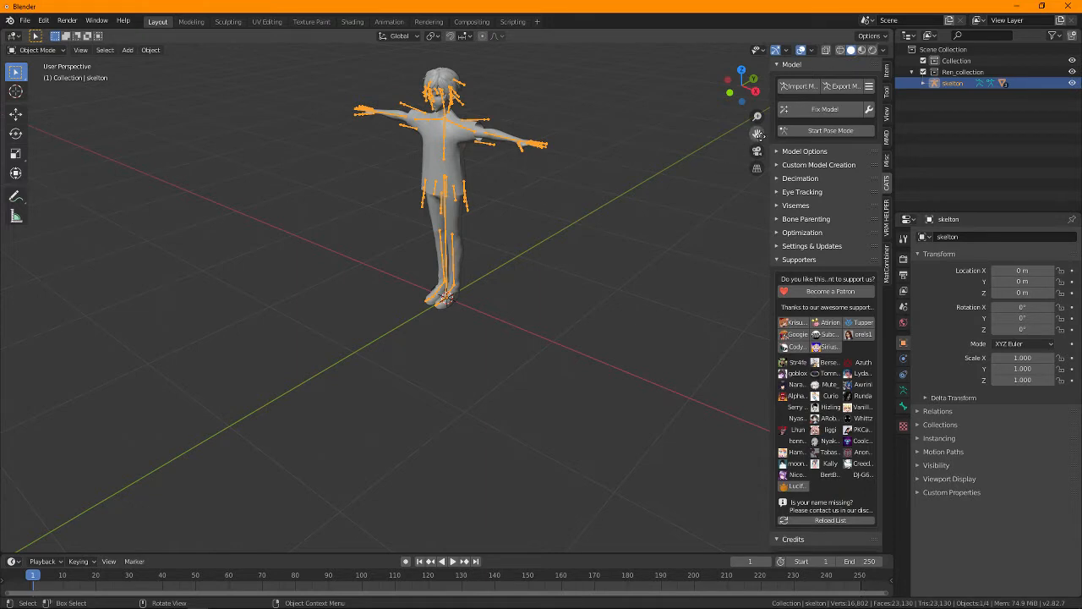
drag(759, 134, 786, 195)
scroll(505, 200, up, 2)
scroll(571, 188, down, 1)
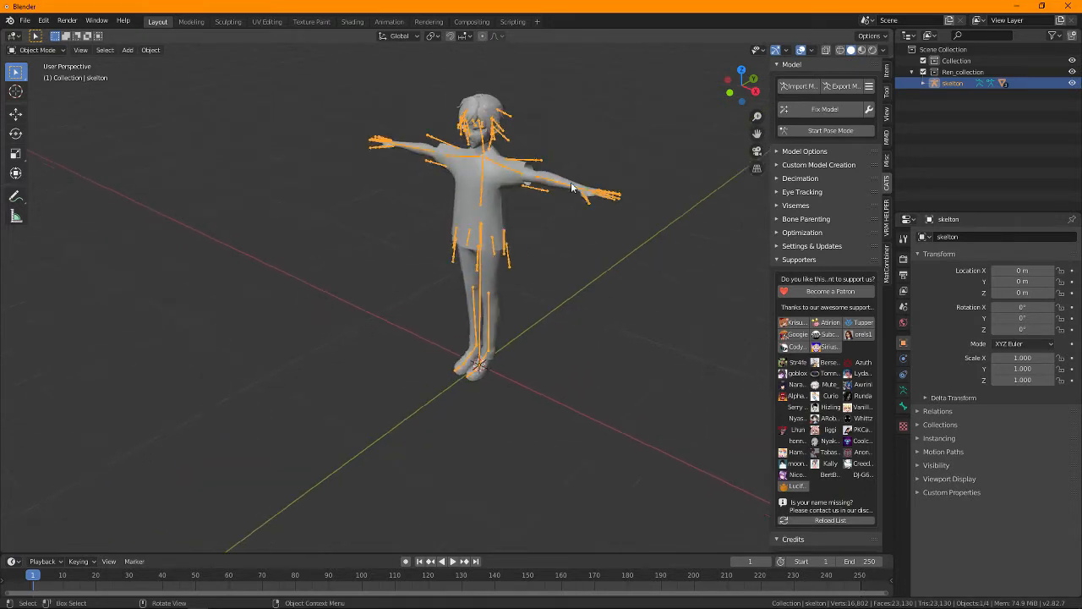
click(836, 110)
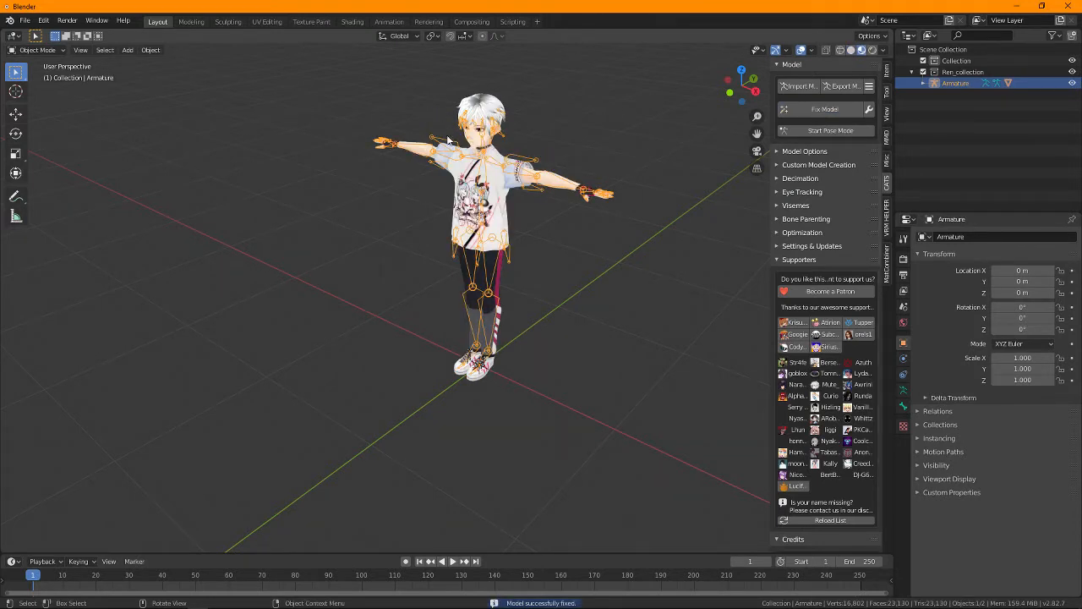
scroll(585, 213, up, 4)
scroll(584, 205, down, 3)
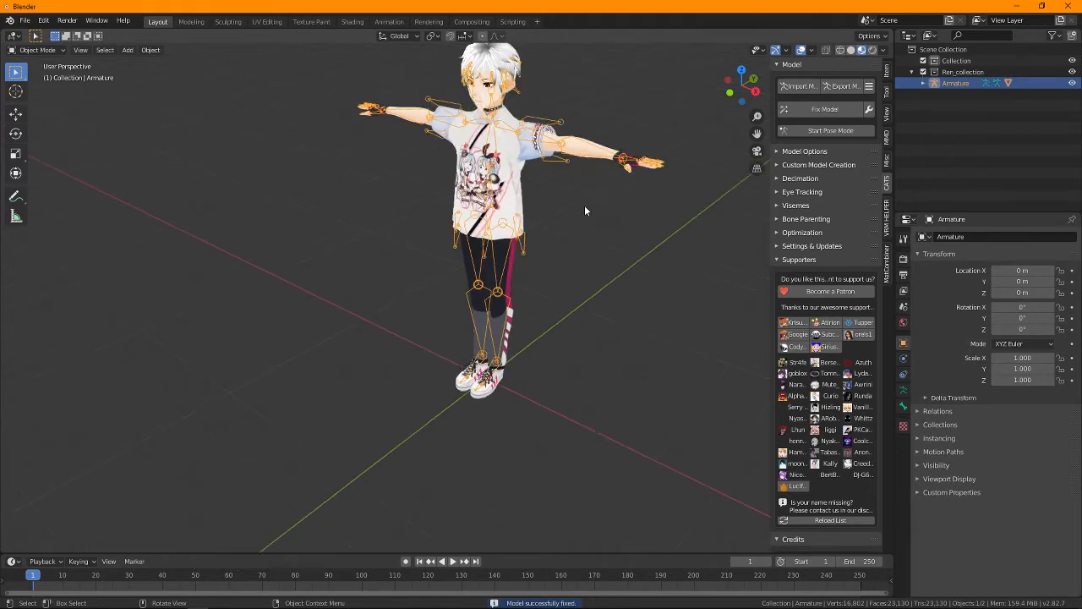
scroll(575, 196, down, 1)
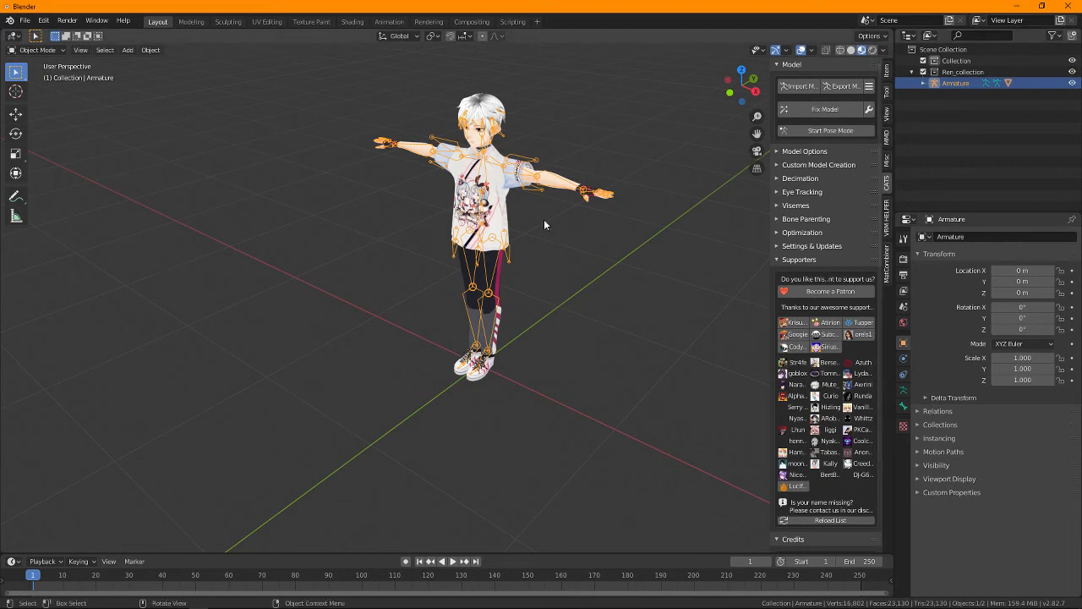
Select the avatar's armature and start the CATS pose mode on it.
click(499, 260)
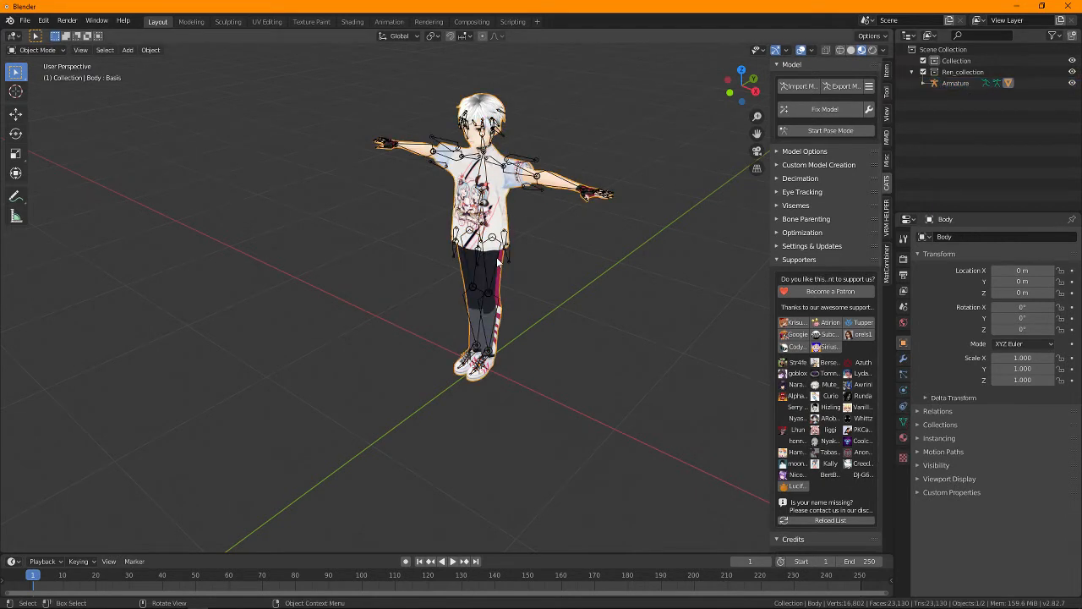
click(499, 259)
scroll(581, 237, up, 1)
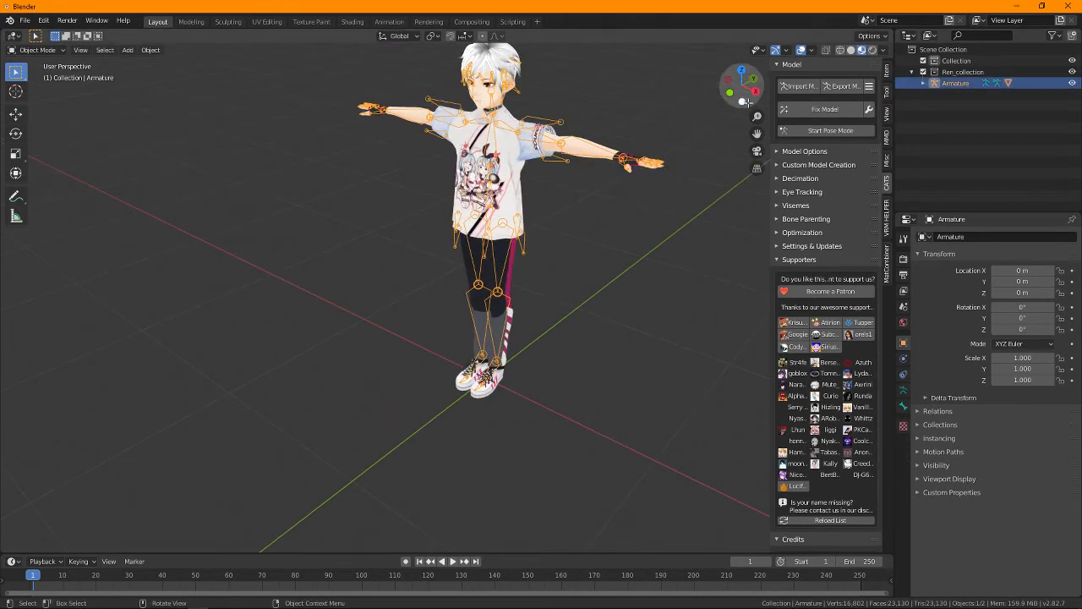
drag(757, 134, 753, 195)
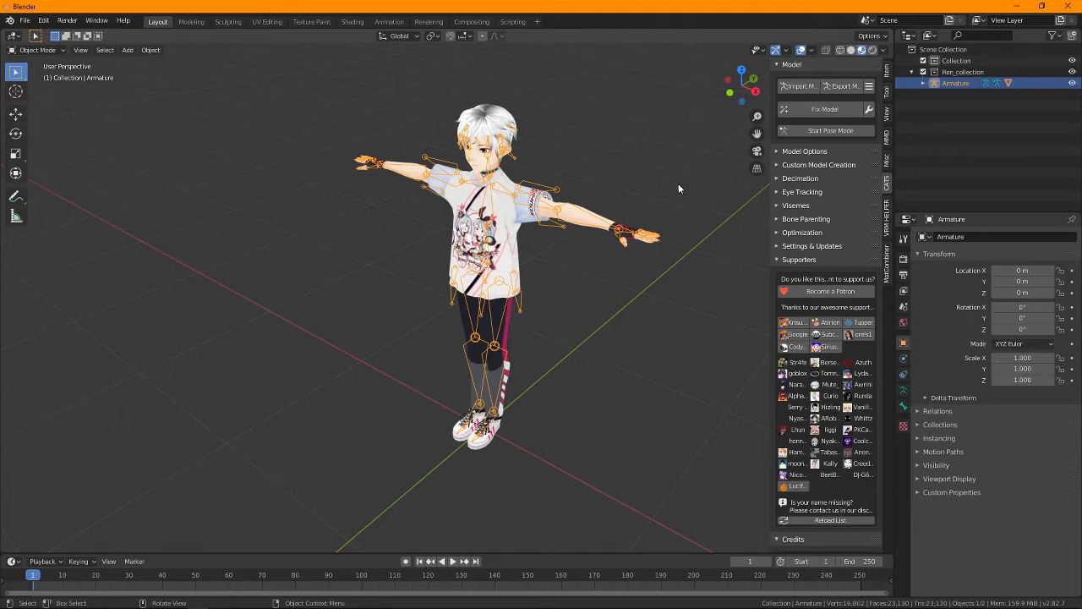
click(830, 131)
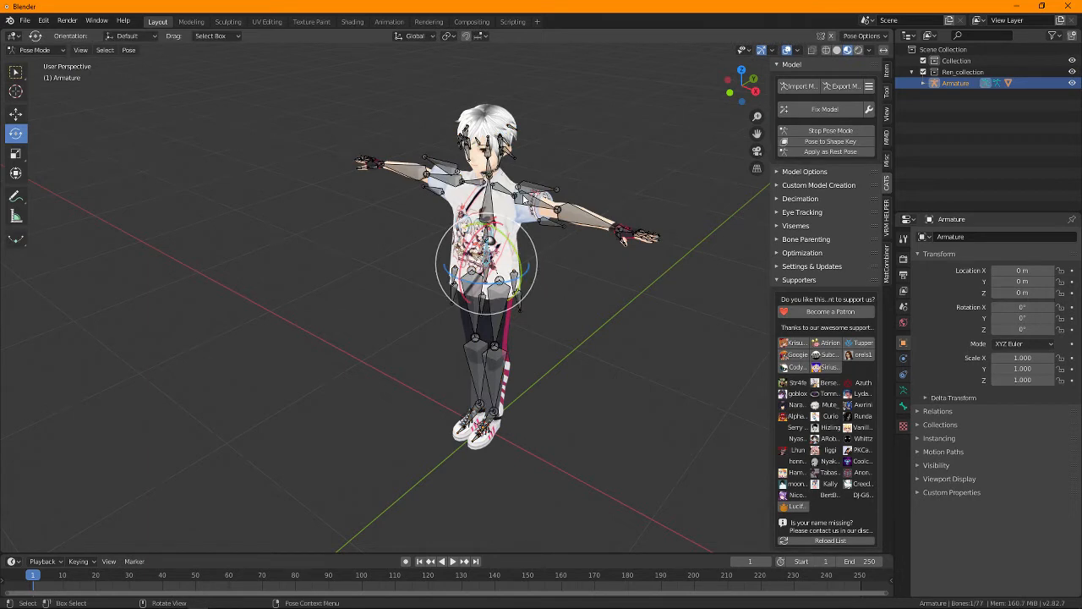
click(831, 130)
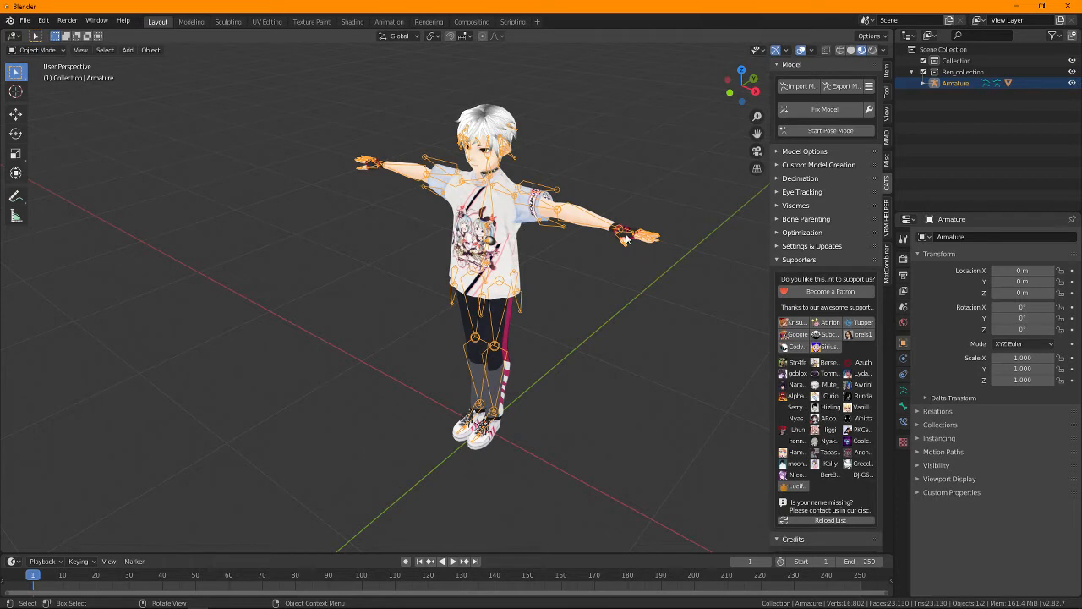
click(810, 132)
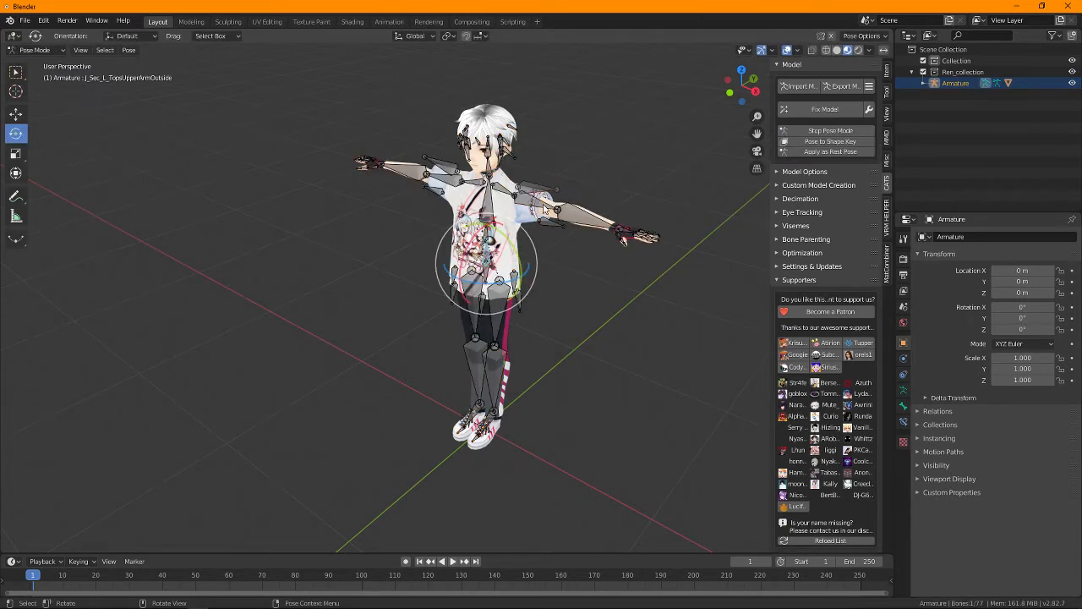
Enable X-axis mirroring for posing and rotate the right elbow bone slightly in top view to straighten both forearms.
click(546, 207)
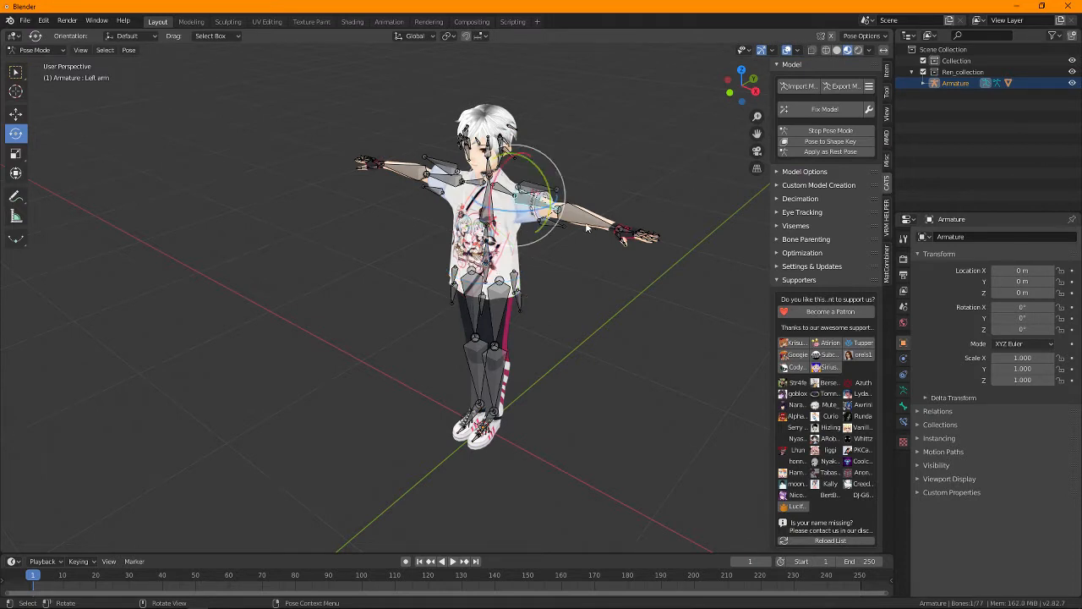
scroll(588, 227, up, 2)
click(743, 72)
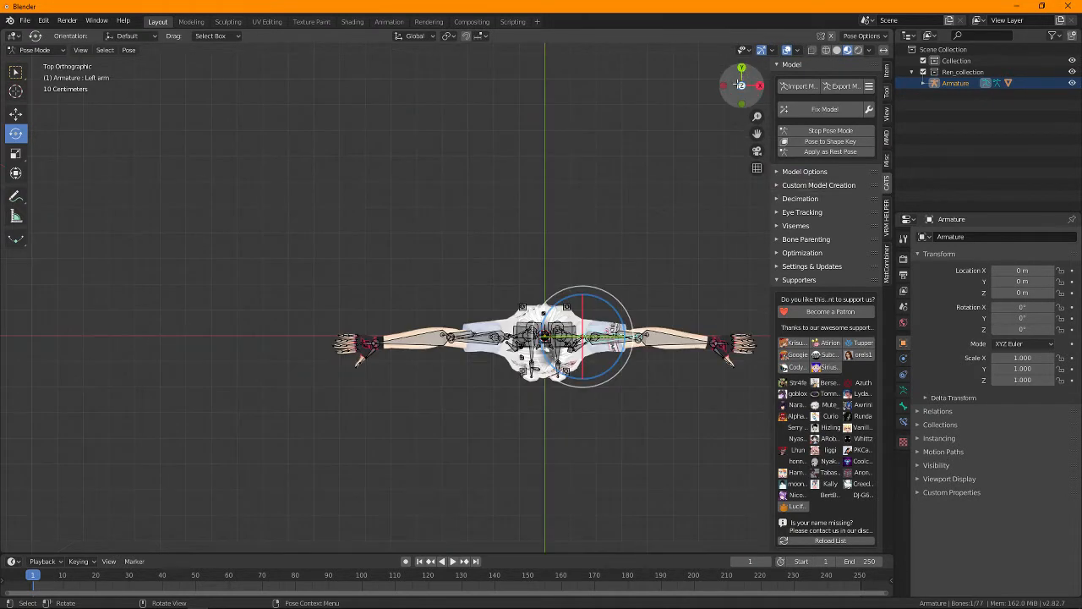
click(376, 347)
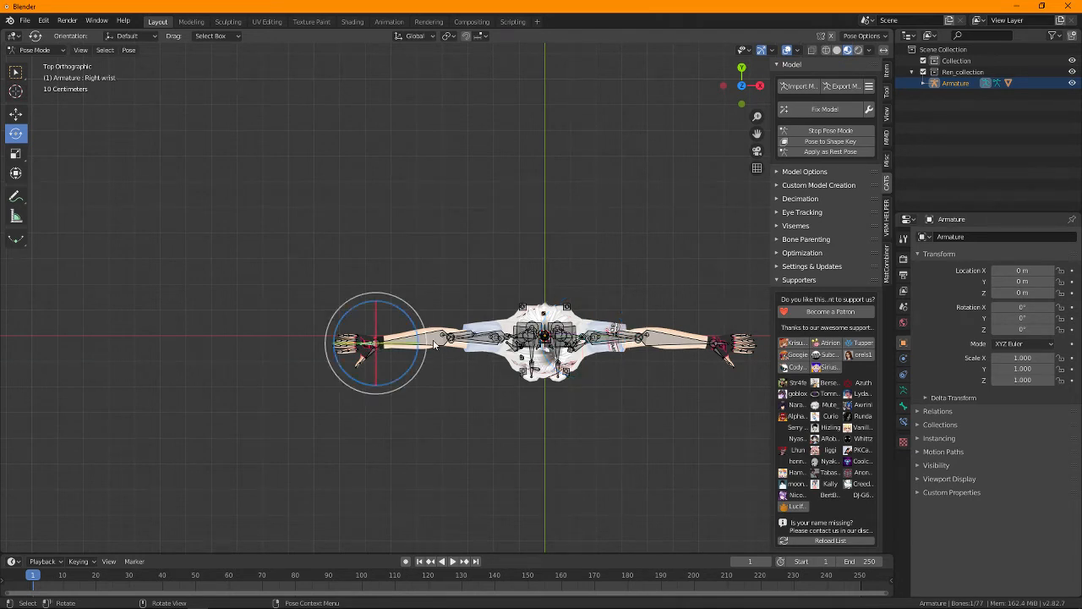
click(446, 342)
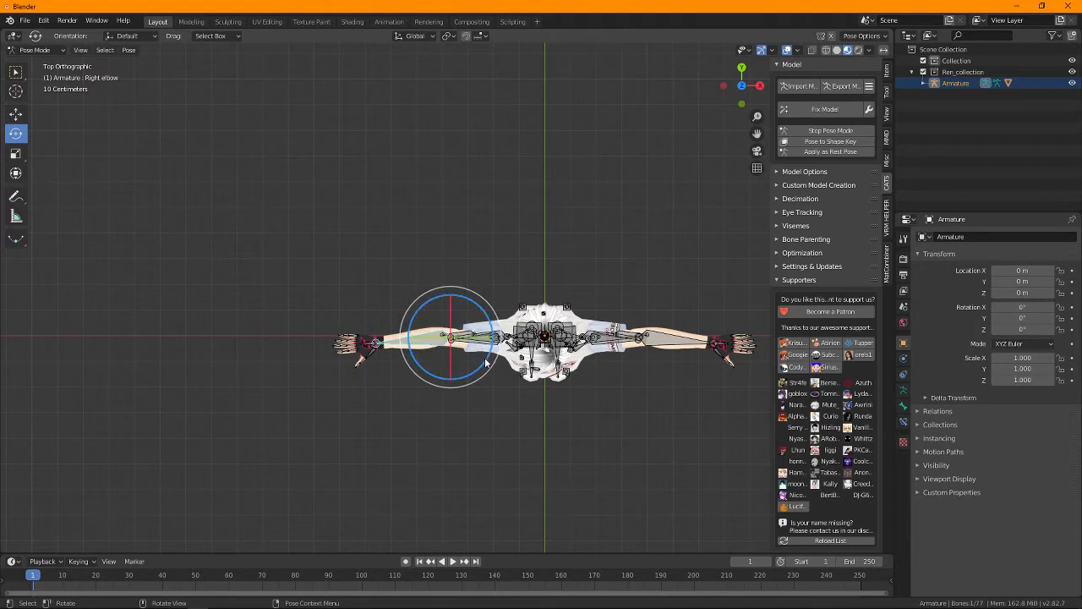
click(863, 36)
click(844, 75)
drag(478, 359, 480, 362)
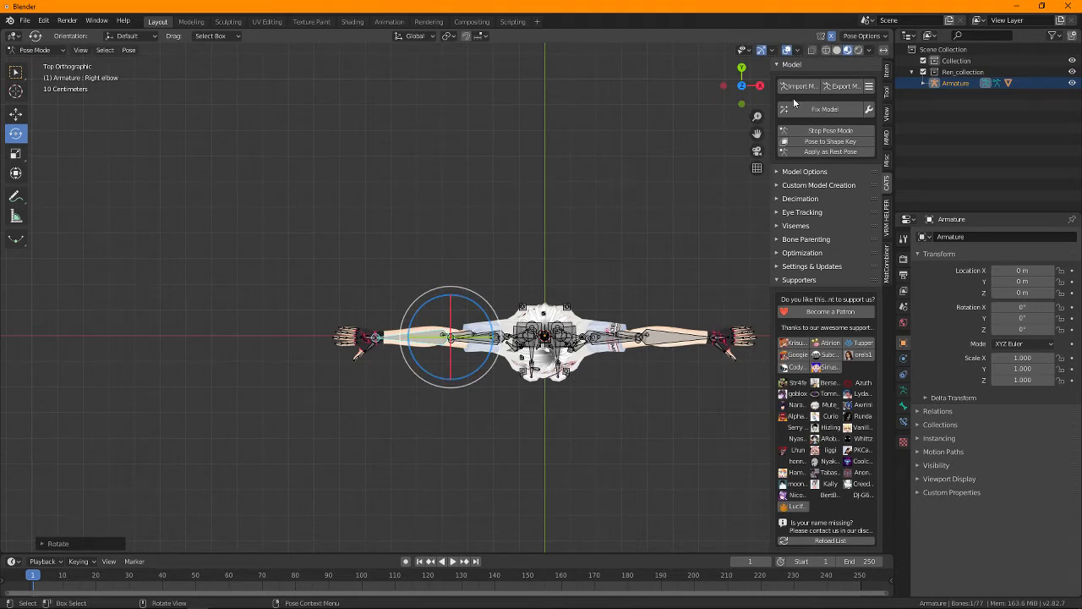
Check the arms from behind and the side, and rotate the left leg bone slightly outward in front view with mirroring.
click(379, 341)
click(741, 68)
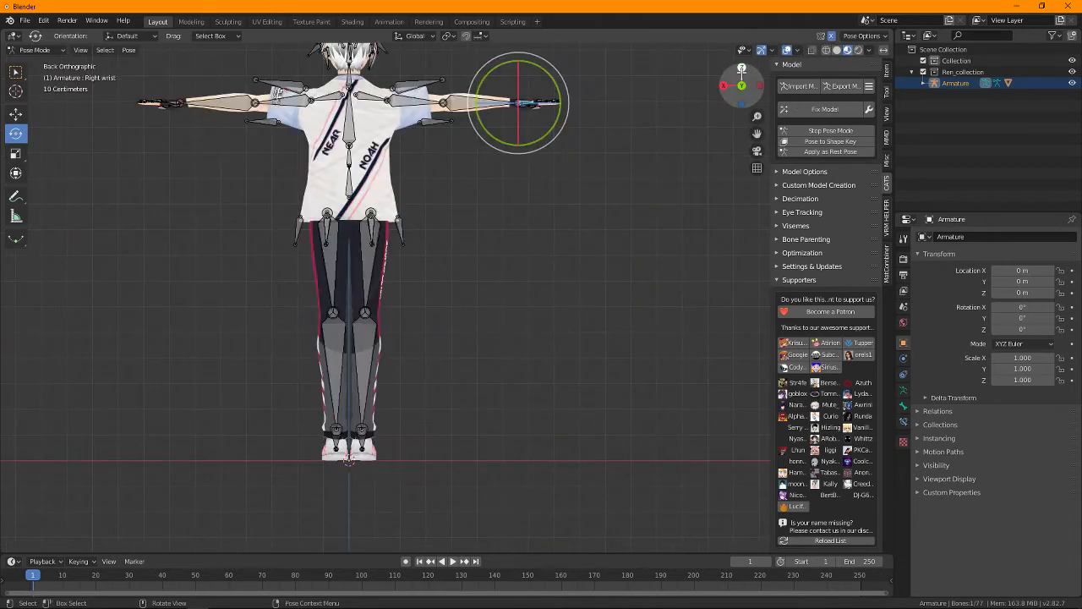
click(460, 104)
click(724, 85)
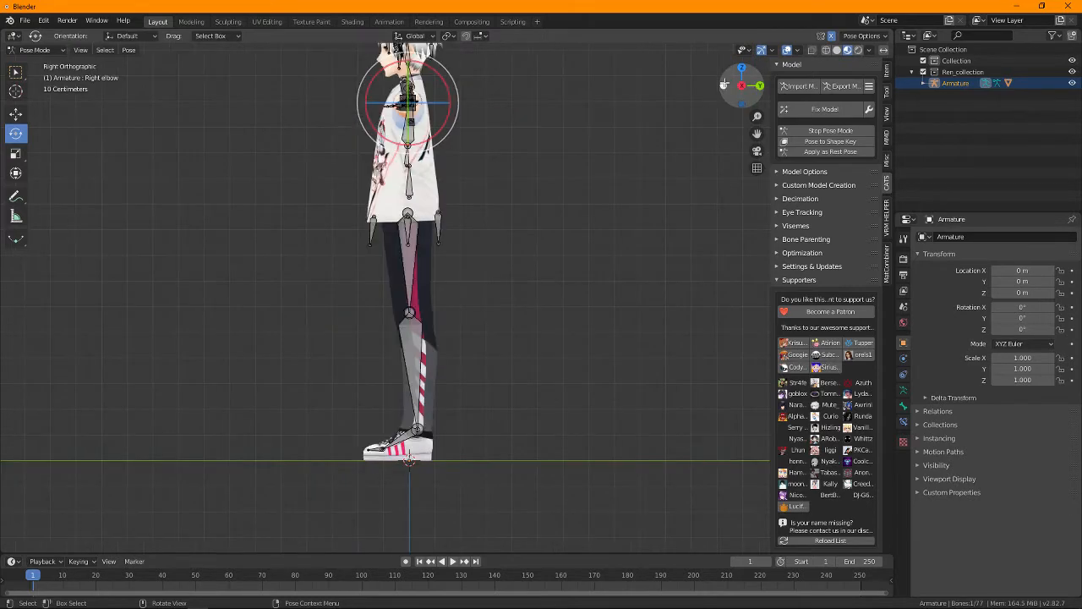
click(721, 87)
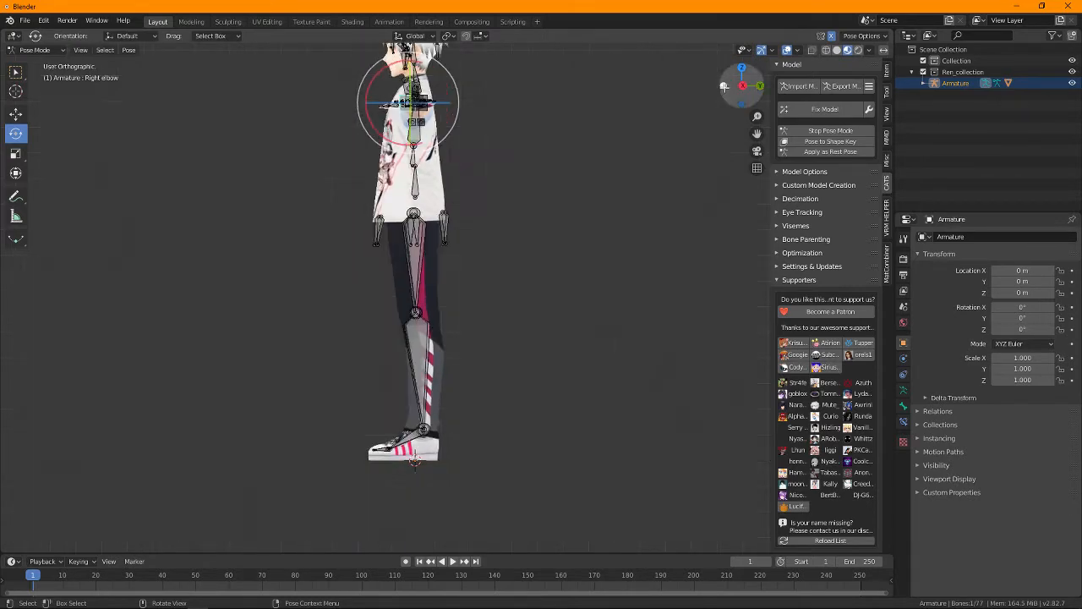
click(567, 279)
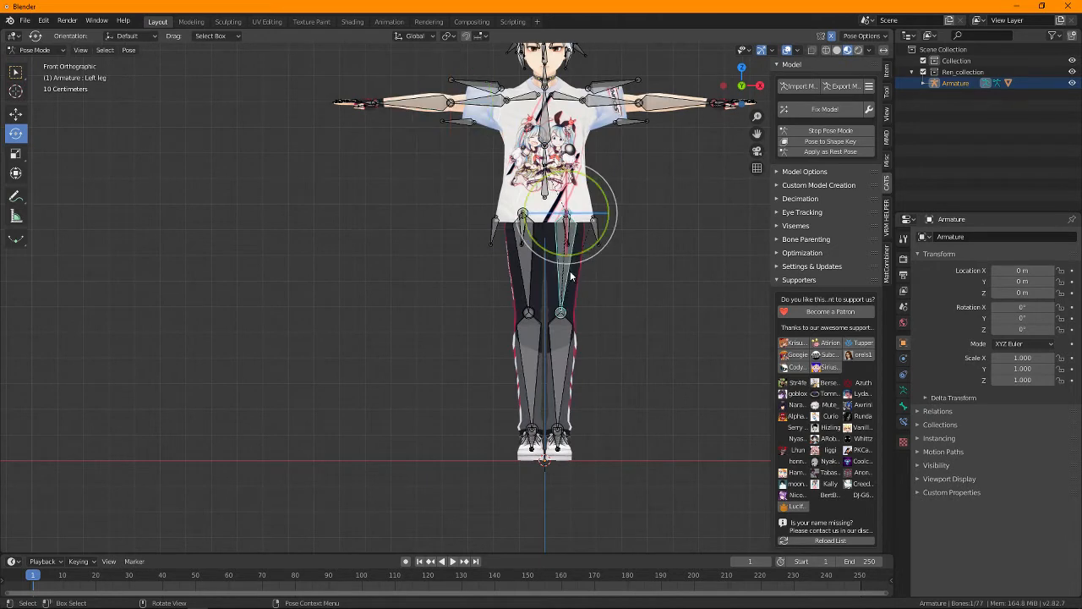
drag(580, 252, 561, 334)
Rotate the left knee bone slightly forward in side view to straighten the lower legs, undoing the accidental trackball rotation.
click(562, 338)
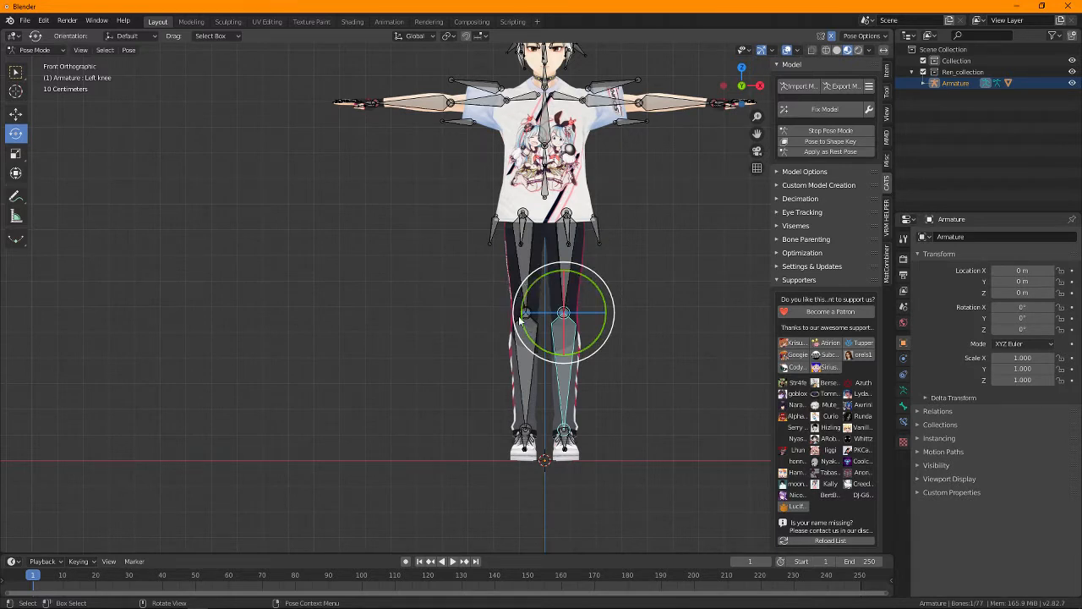
click(760, 85)
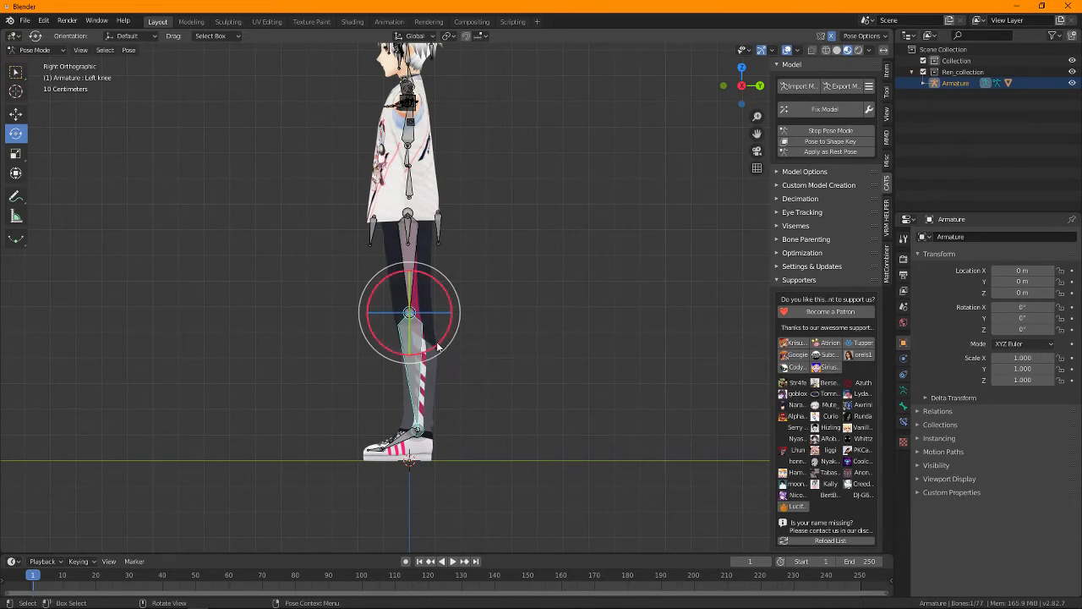
drag(435, 343, 437, 345)
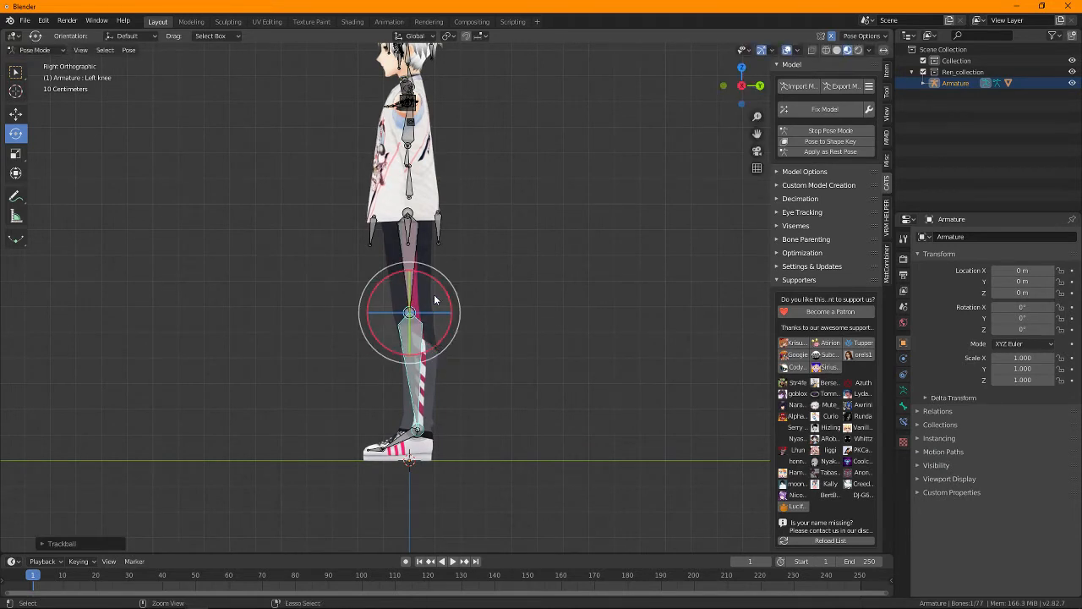
key(ctrl+z)
drag(433, 277, 434, 278)
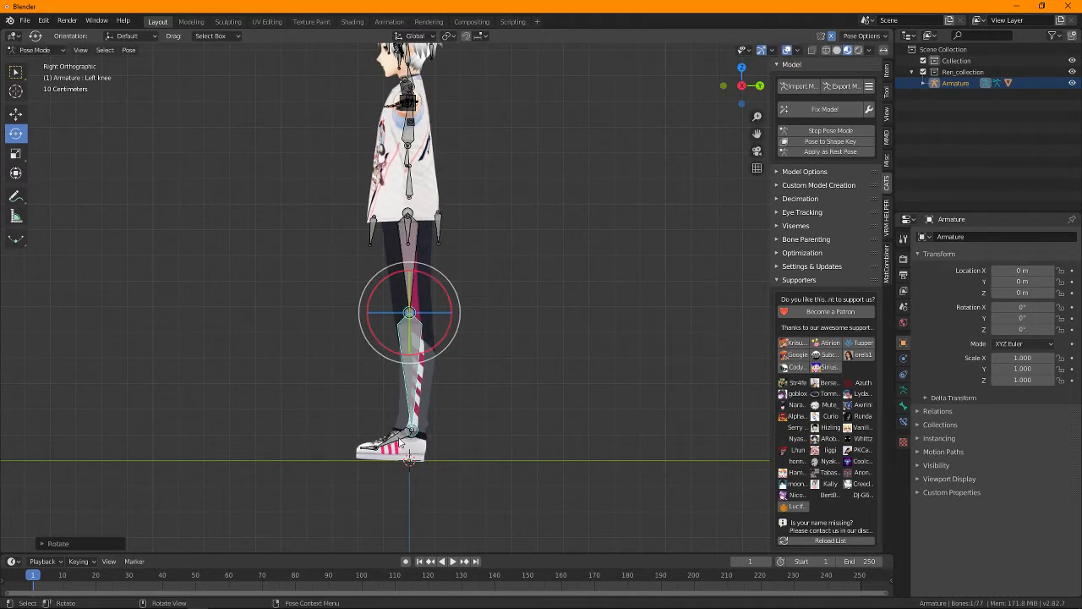
Rotate the left ankle bone slightly in side view to level the feet with the ground and clear the selection.
click(401, 441)
drag(387, 397, 380, 405)
click(582, 329)
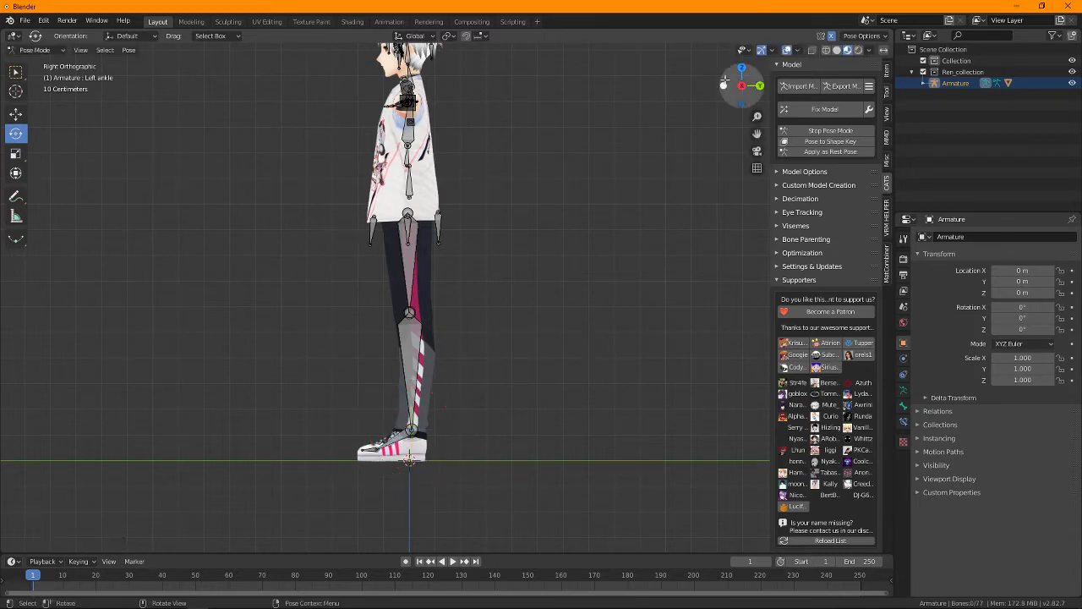
Check the whole pose in front view and apply it as the rest pose.
click(724, 84)
scroll(686, 184, down, 2)
scroll(693, 169, up, 2)
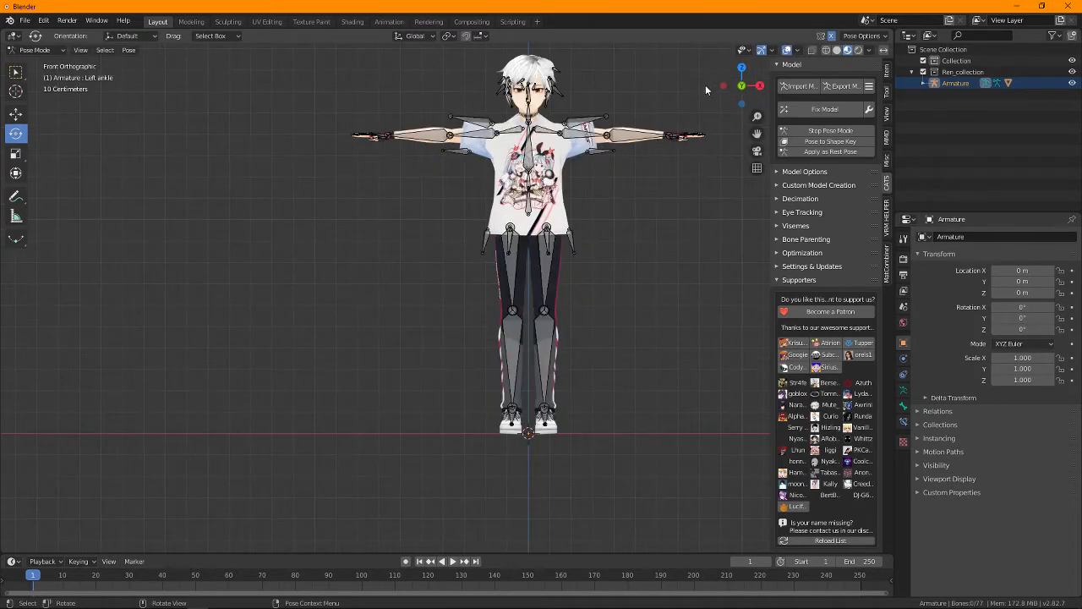
drag(757, 133, 683, 156)
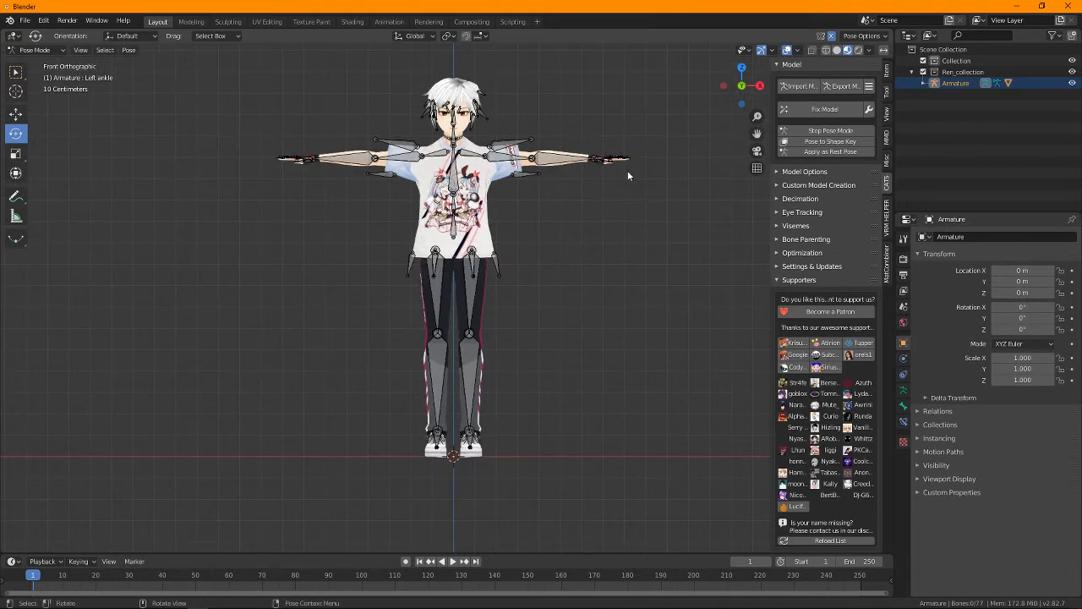
drag(751, 134, 774, 151)
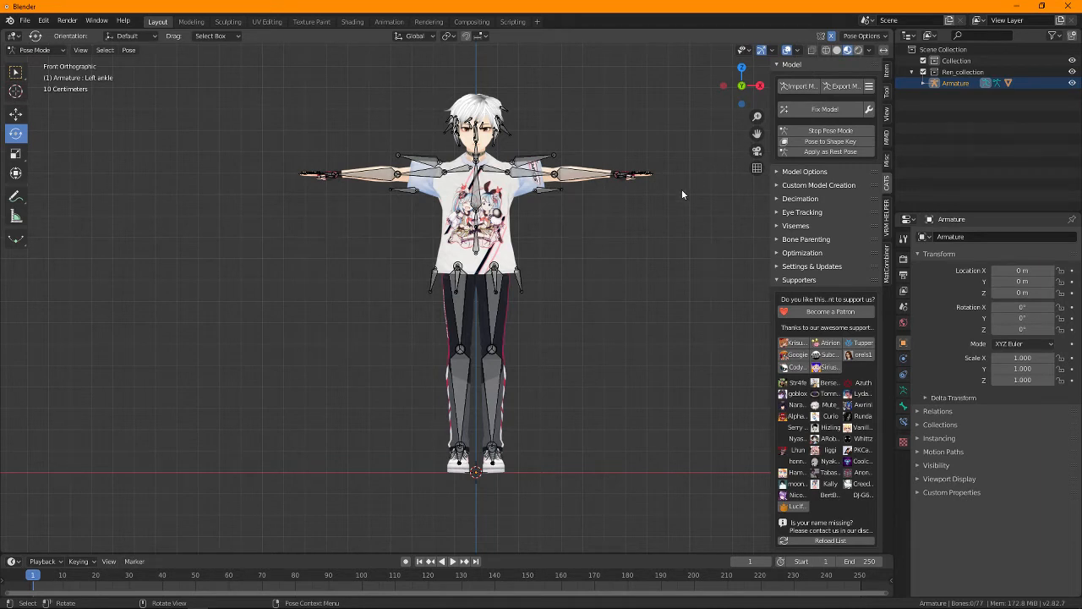
click(830, 151)
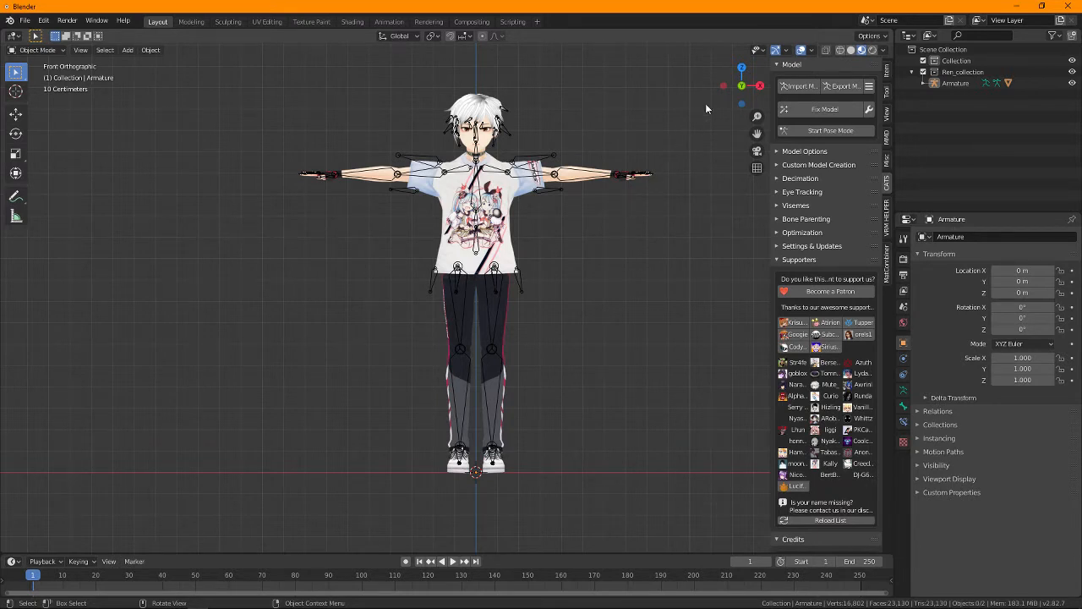
Start pose mode, frame the left hand in close-up and rotate the left index finger's base bone down toward the palm.
drag(755, 133, 746, 184)
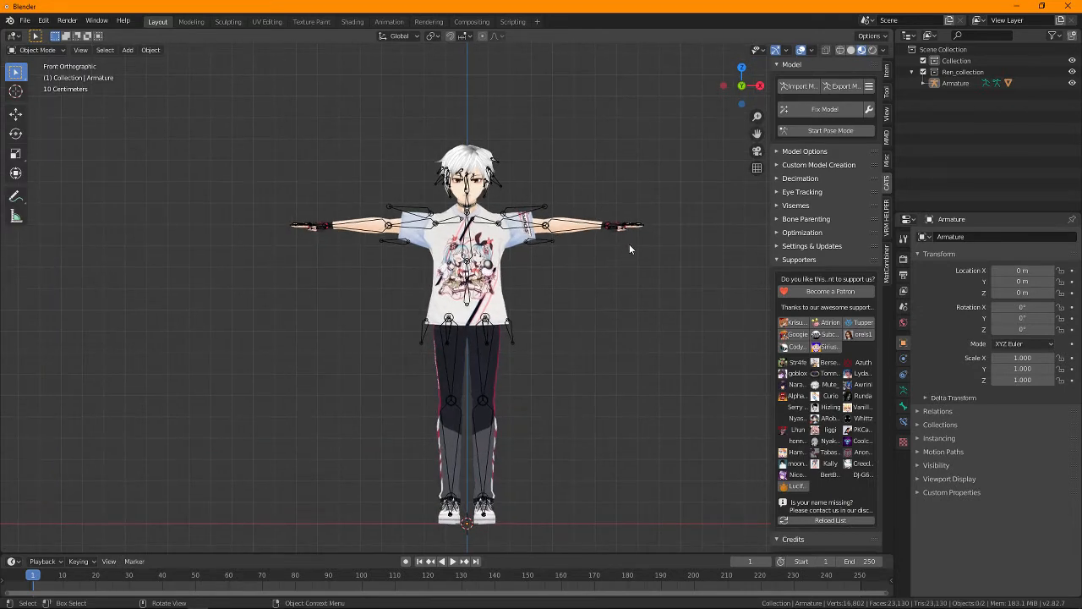
scroll(741, 163, up, 5)
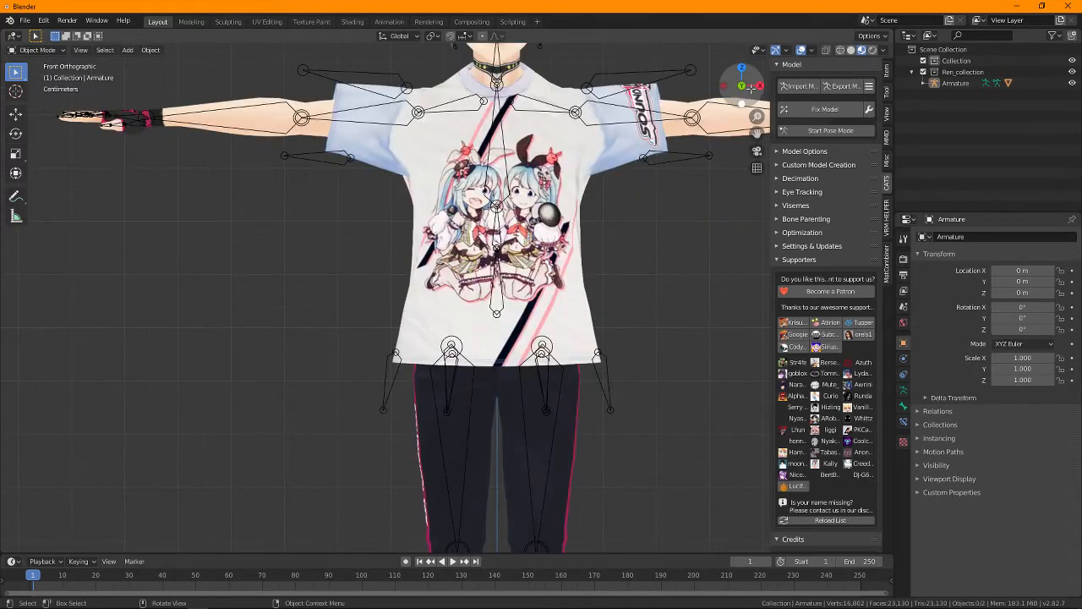
drag(756, 133, 339, 282)
scroll(542, 275, up, 4)
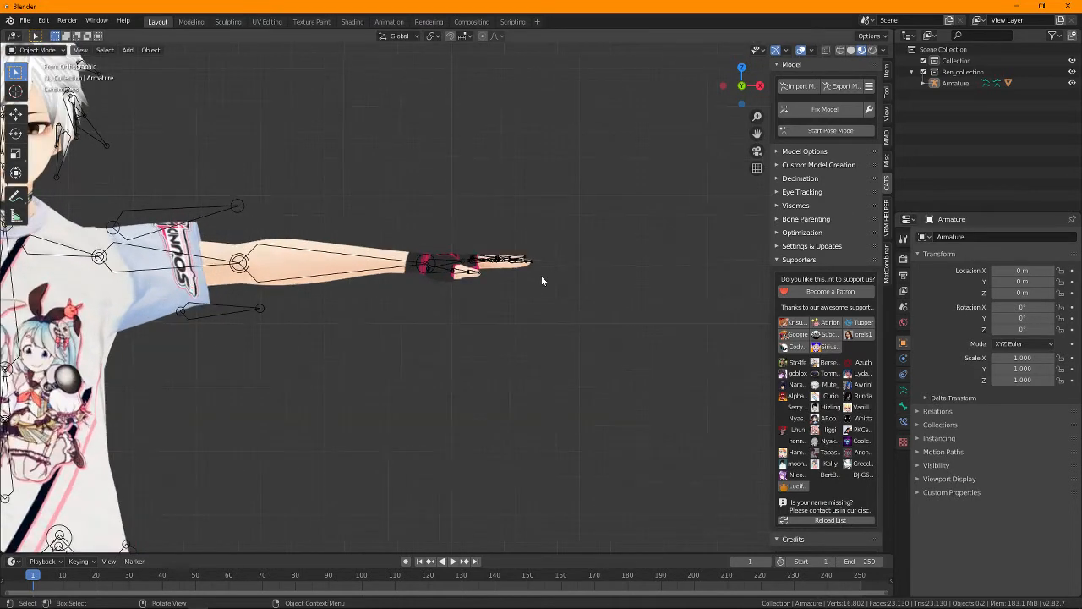
click(830, 130)
drag(757, 135, 653, 177)
scroll(446, 340, up, 1)
scroll(446, 340, up, 5)
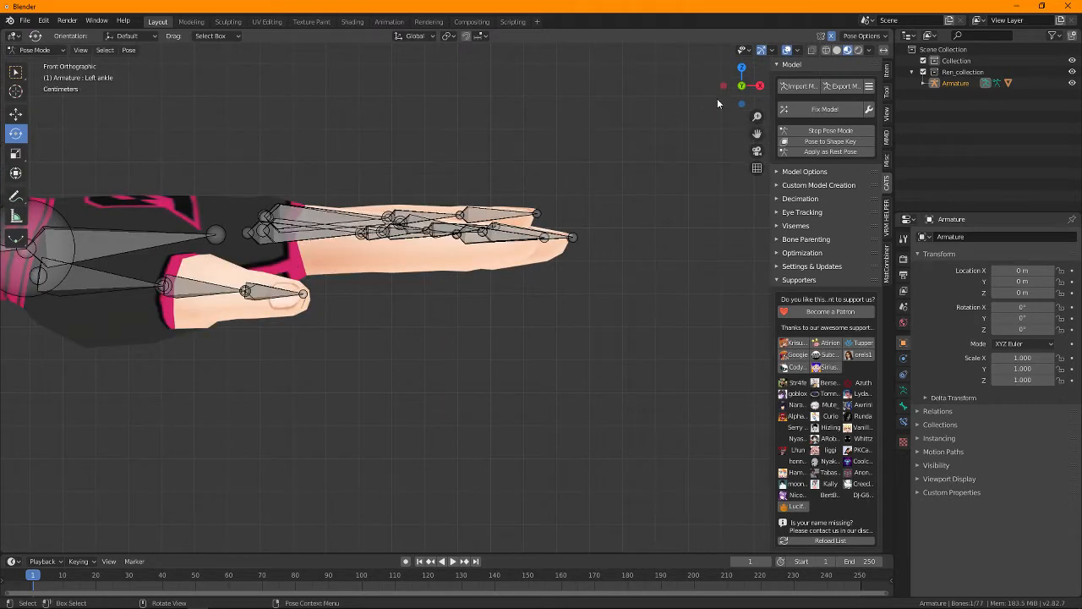
drag(741, 85, 721, 102)
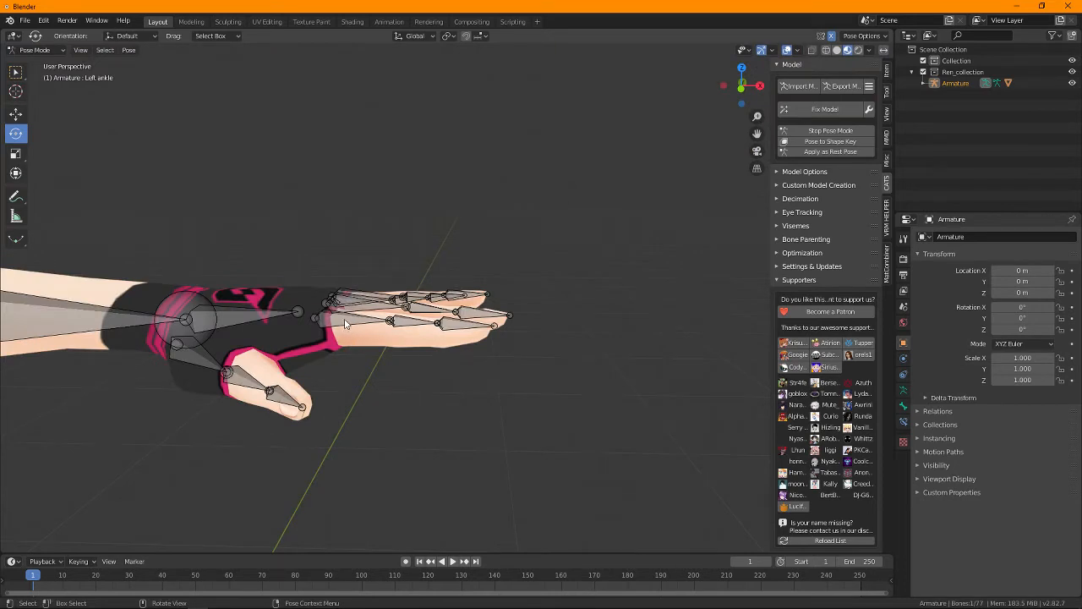
click(345, 324)
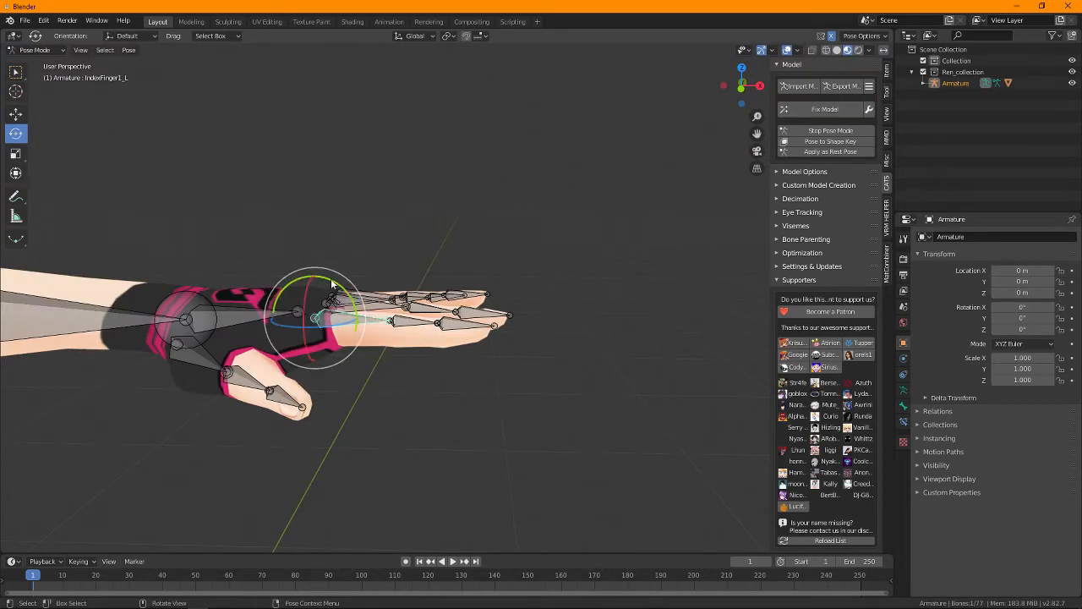
drag(333, 284, 366, 304)
Rotate the base bones of the left middle, ring and little fingers down toward the palm to match the index finger.
click(366, 309)
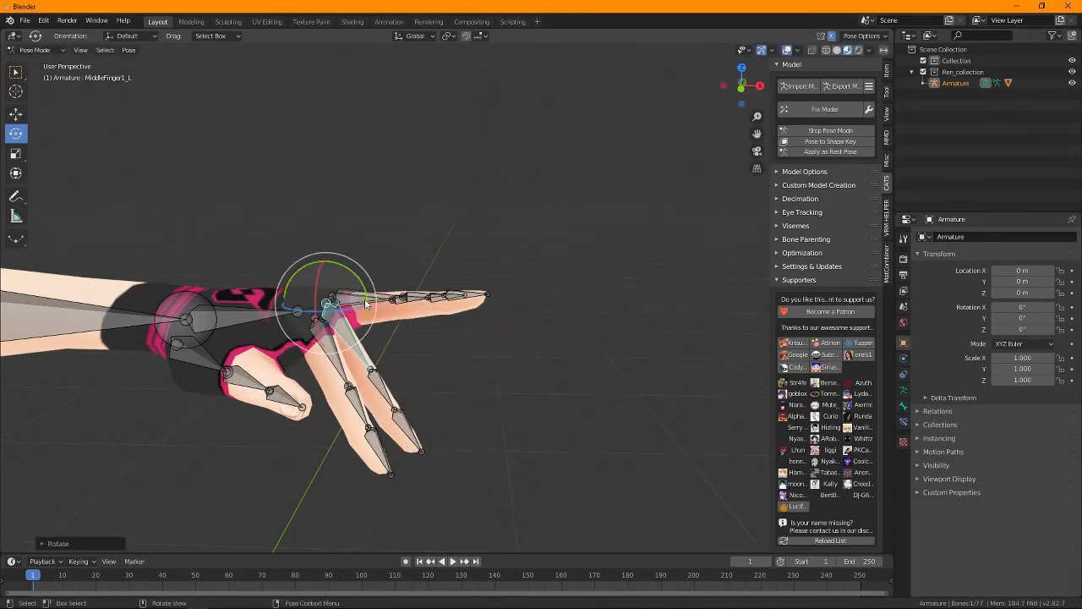
click(367, 306)
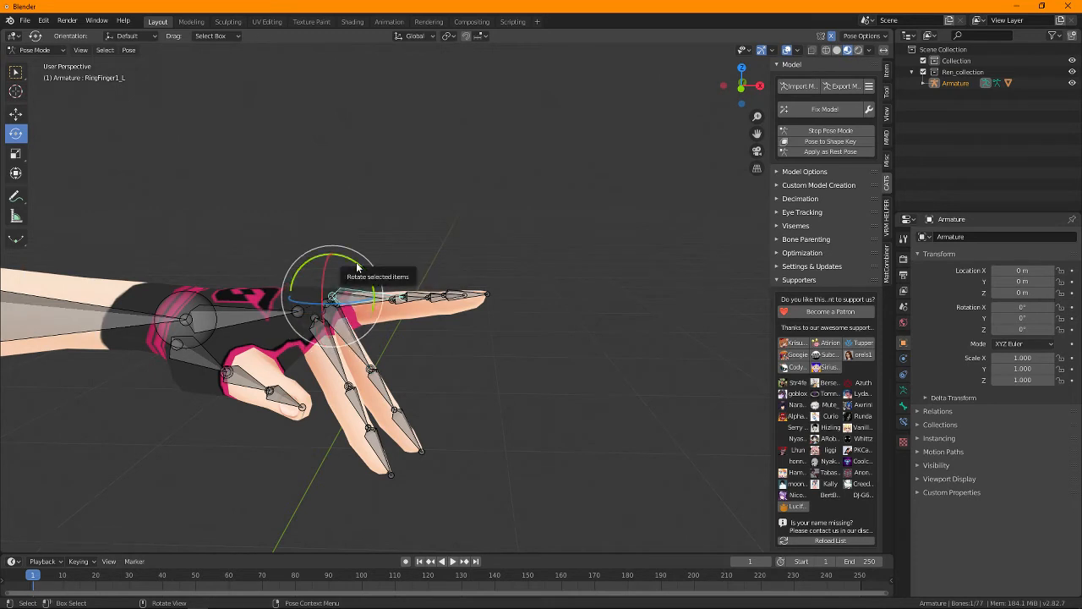
drag(360, 256, 372, 321)
click(369, 299)
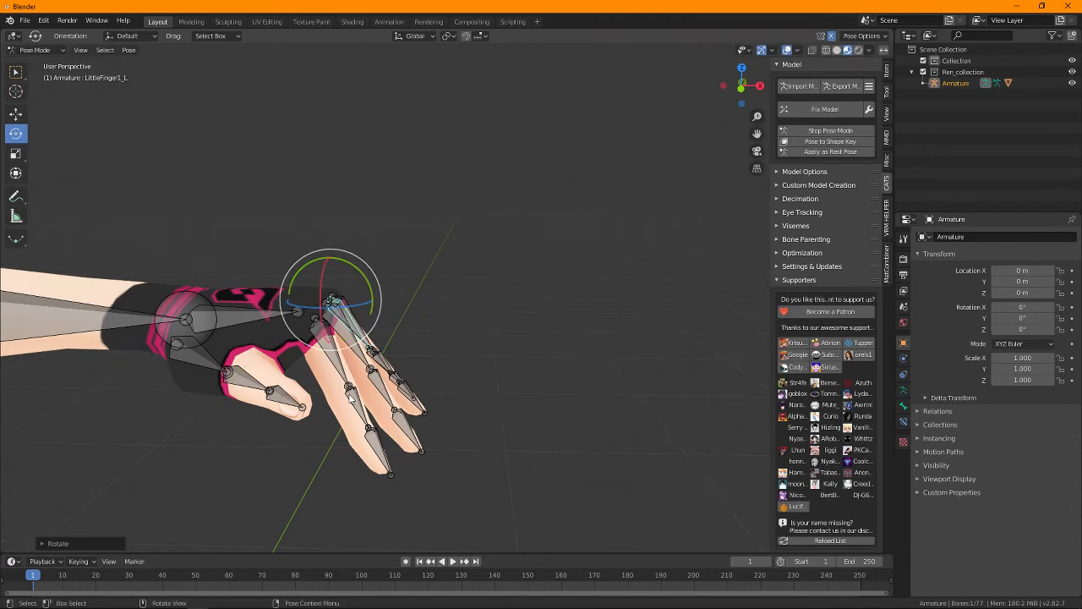
Curl the second bones of the left index, middle, ring and little fingers inward toward the palm.
click(349, 389)
drag(381, 363, 380, 387)
click(388, 340)
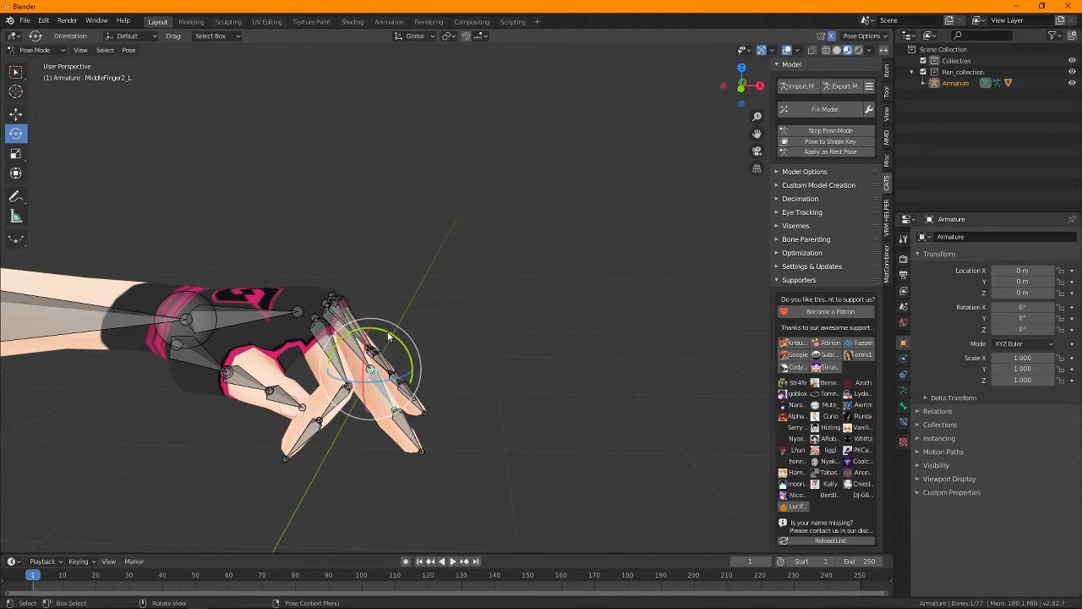
drag(388, 337, 383, 363)
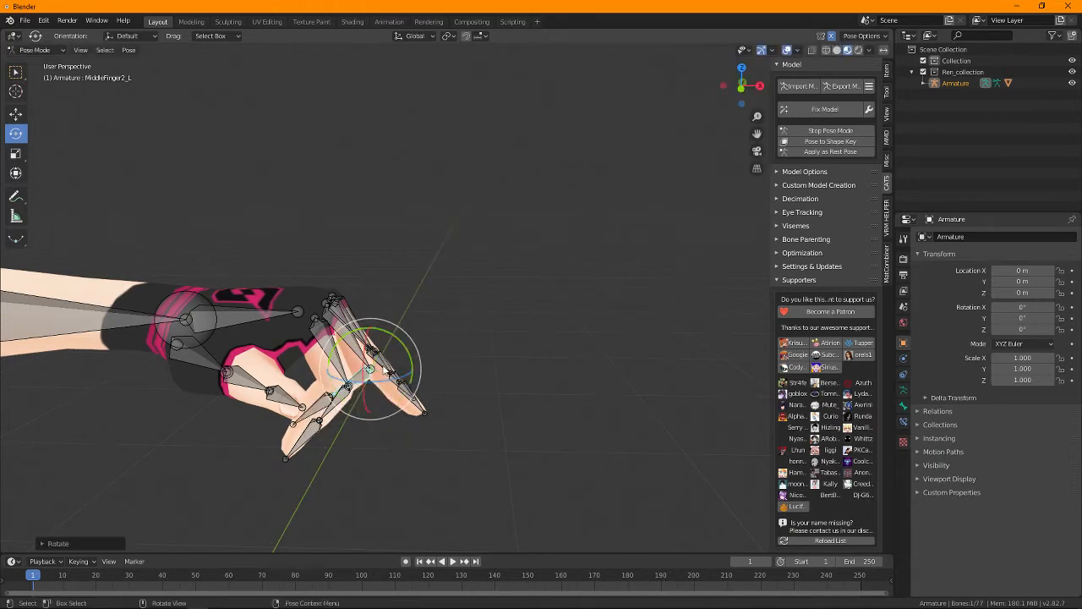
click(384, 348)
drag(399, 330, 385, 363)
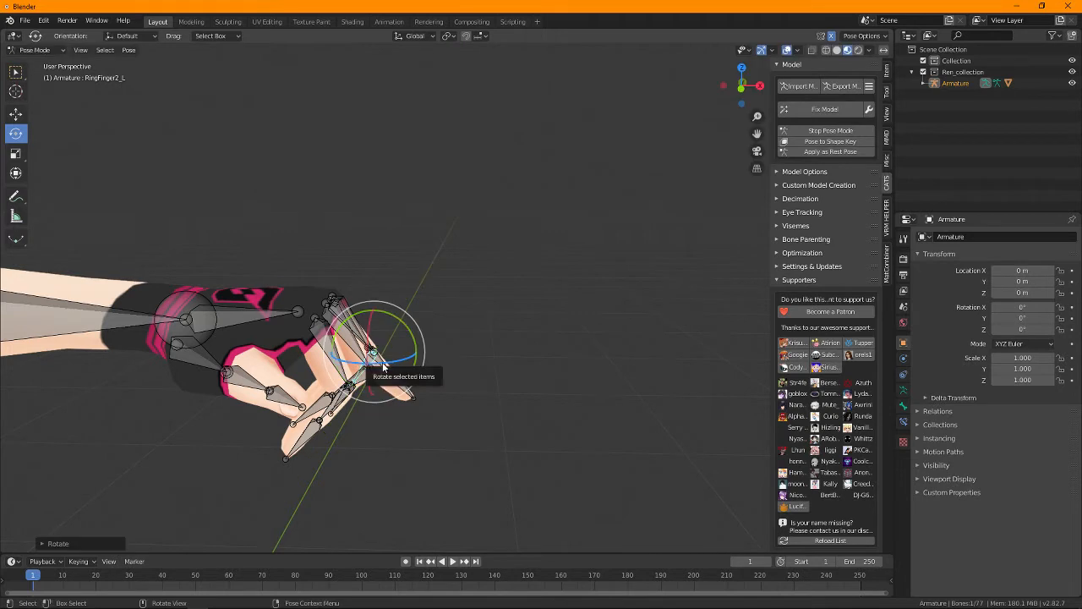
click(385, 366)
drag(397, 324, 397, 365)
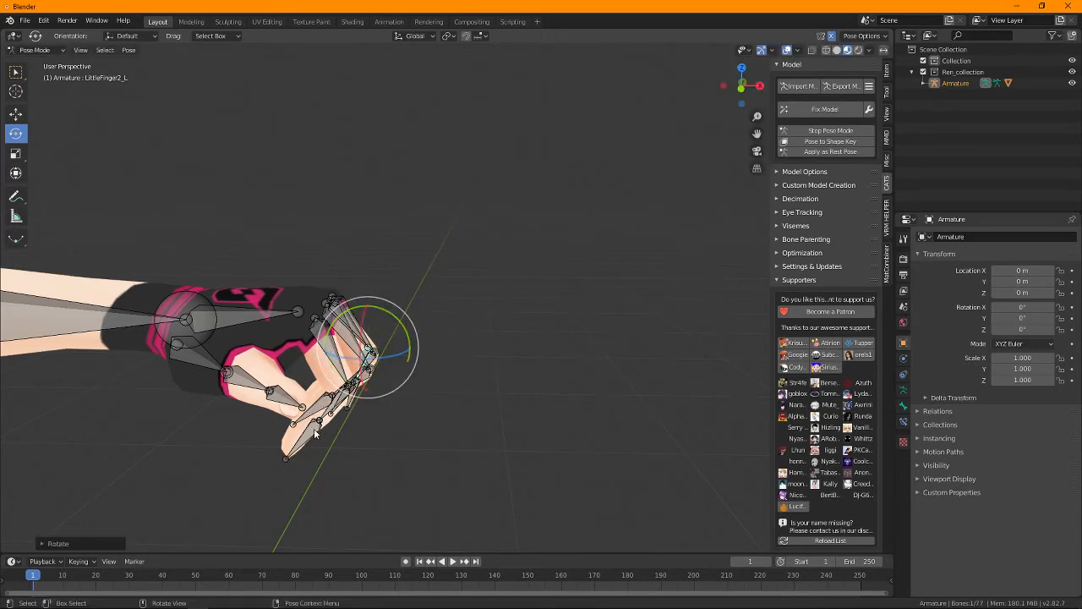
Curl the left hand's fingertip bones inward into a fist and rotate the little finger's base bone slightly inward.
click(316, 430)
drag(351, 399, 355, 427)
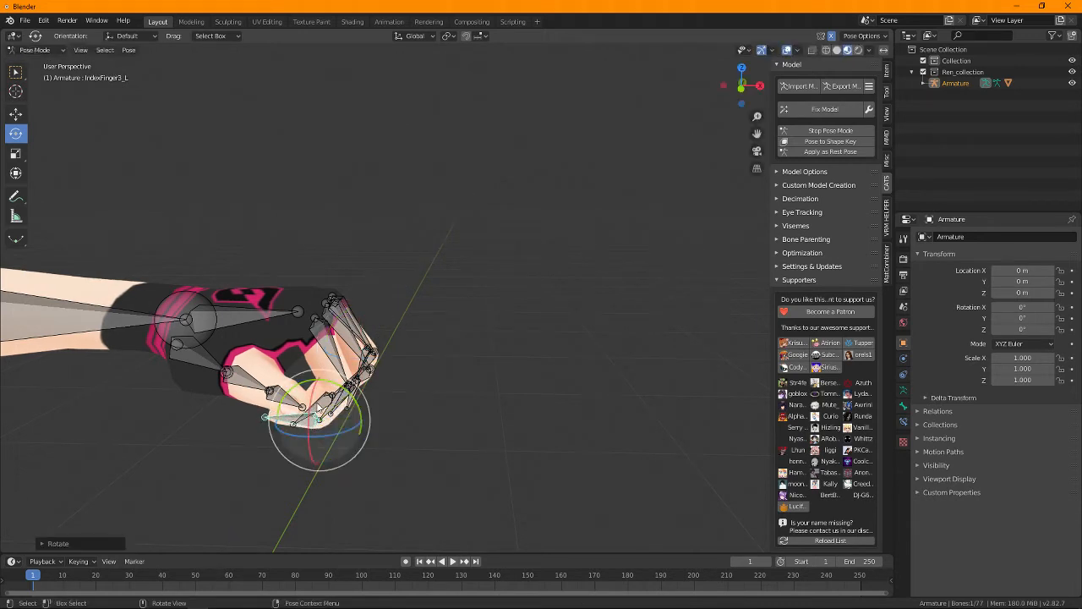
click(353, 384)
drag(366, 370, 373, 384)
drag(748, 89, 282, 349)
click(255, 343)
click(278, 350)
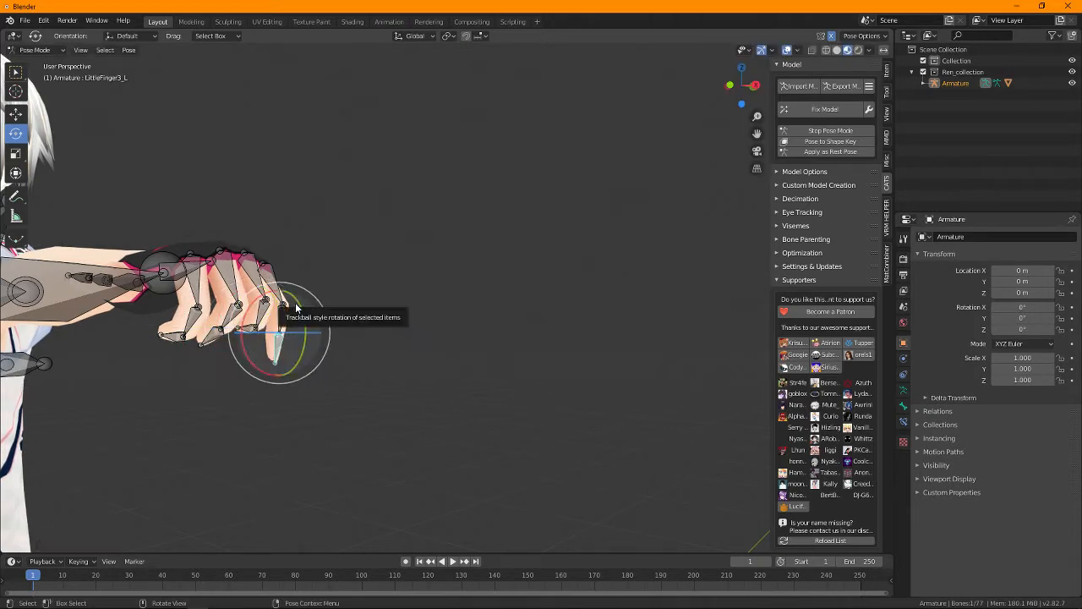
drag(292, 301, 276, 341)
click(268, 278)
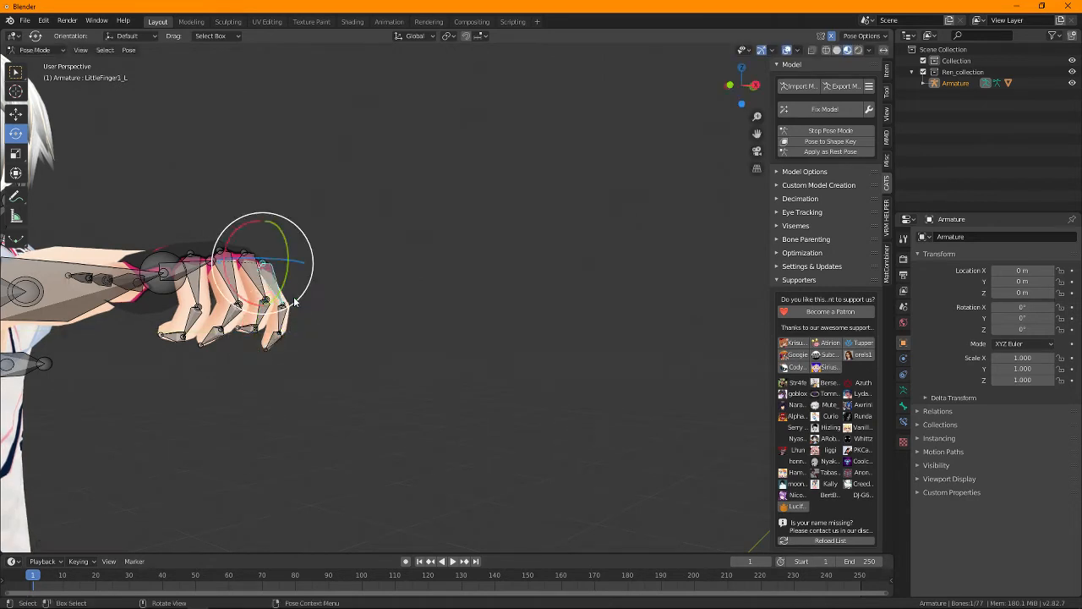
drag(285, 245, 727, 269)
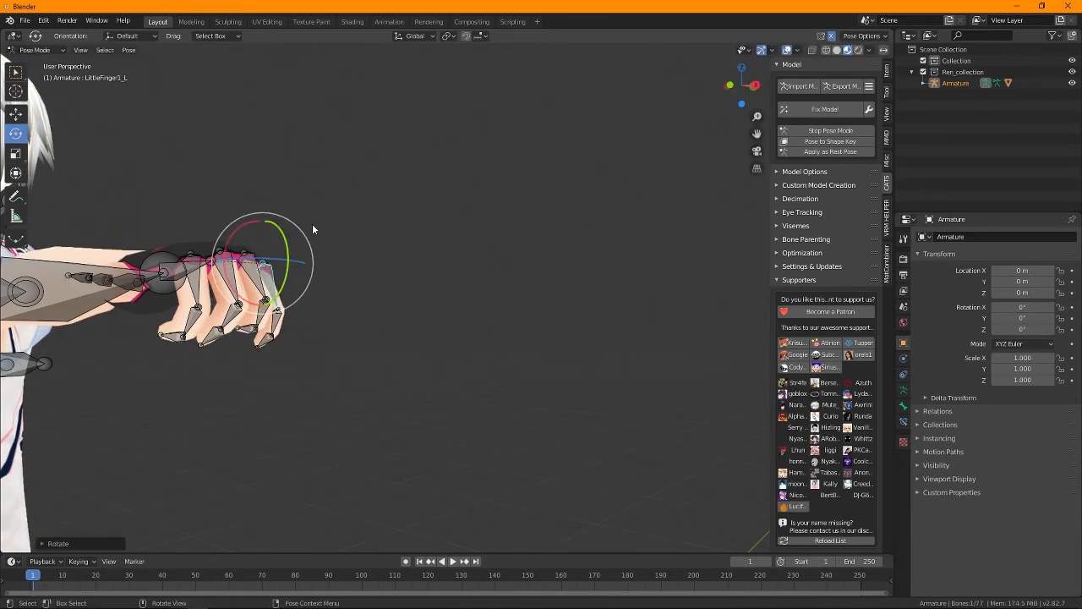
Rotate the left thumb's Thumb0_L and Thumb1_L bones together downward, away from the palm.
drag(729, 85, 709, 91)
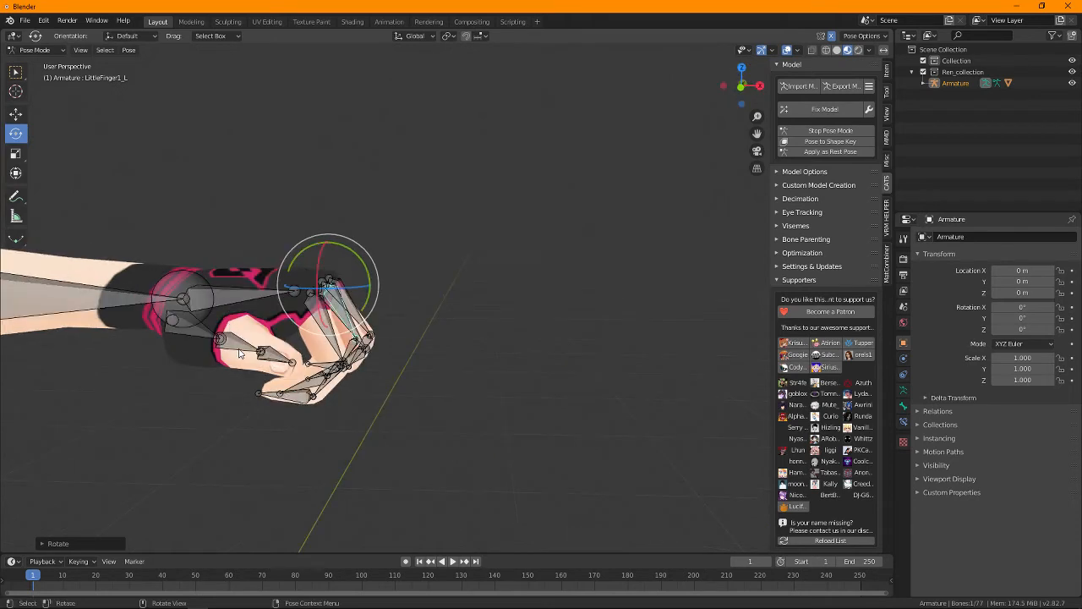
click(206, 337)
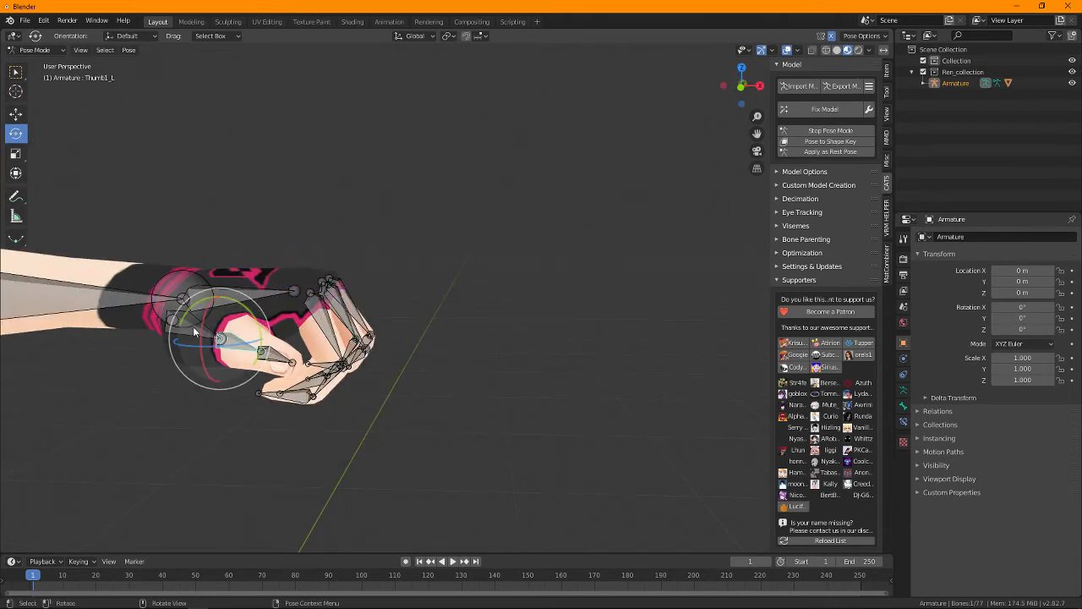
click(196, 327)
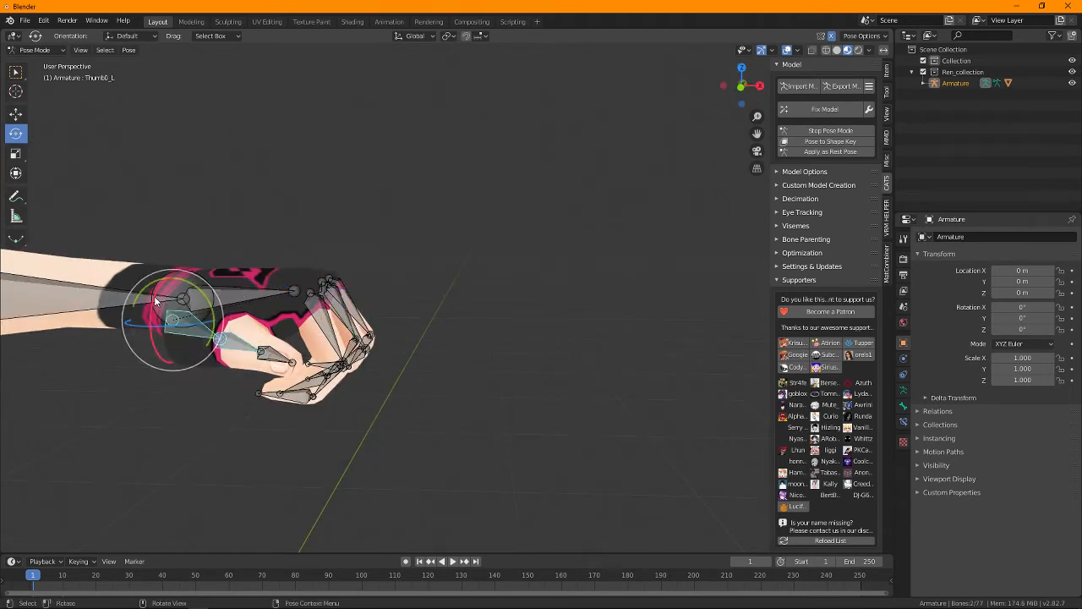
drag(155, 299, 243, 402)
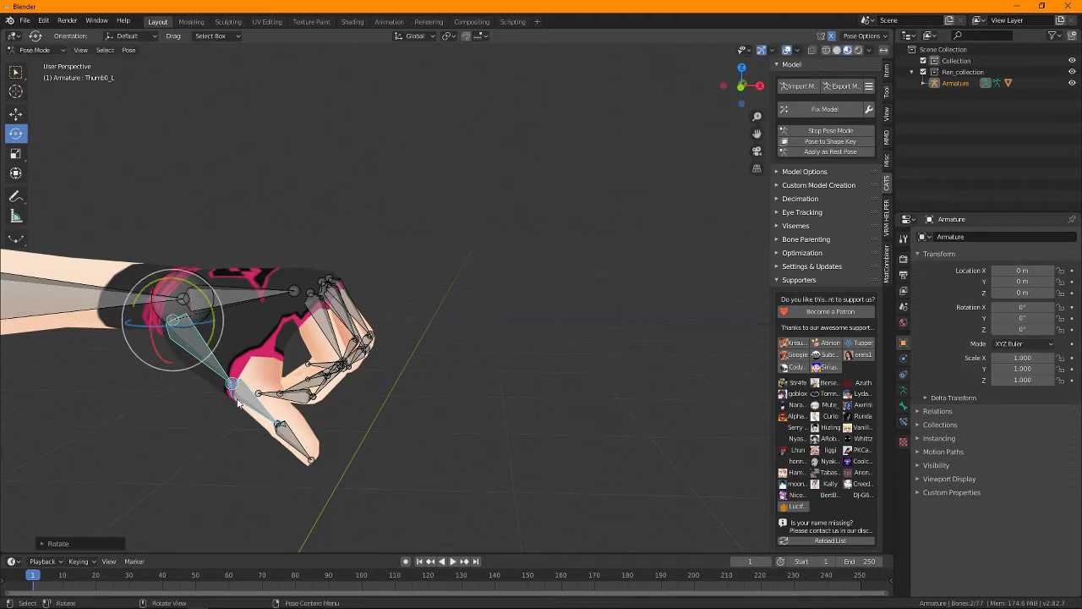
Rotate Thumb1_L around the global Z axis and bend Thumb2_L so the left thumb closes over the curled fingers.
click(237, 399)
key(r)
key(z)
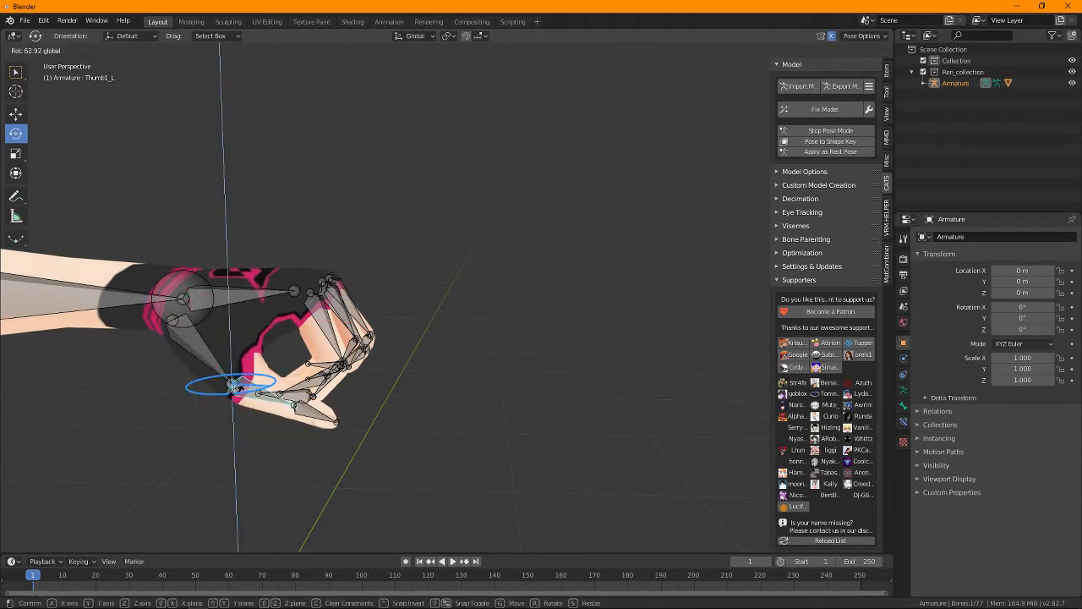
drag(239, 388, 250, 394)
click(313, 426)
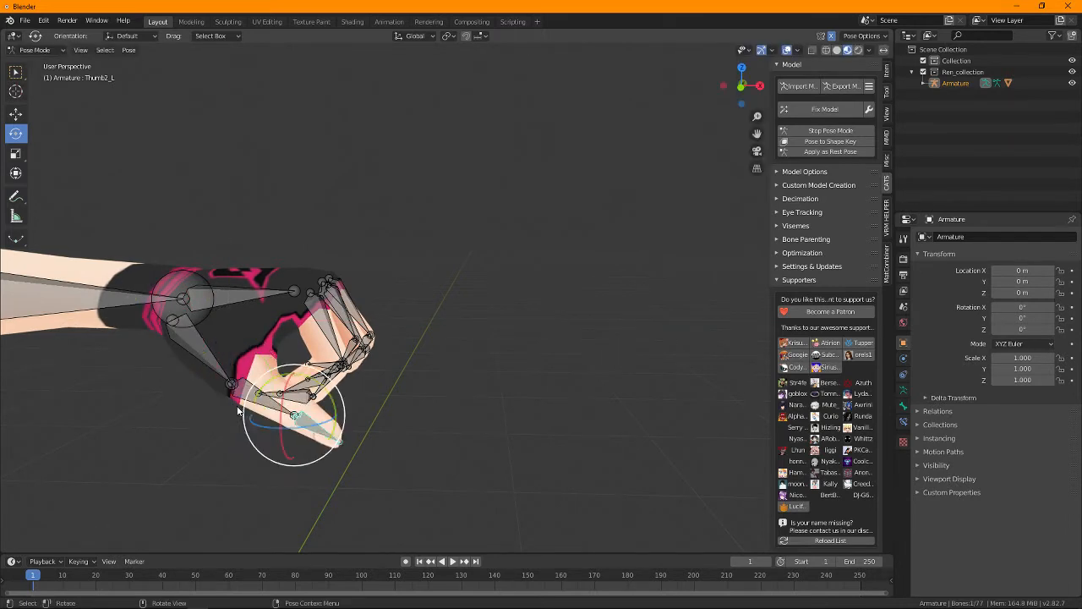
drag(307, 427, 347, 398)
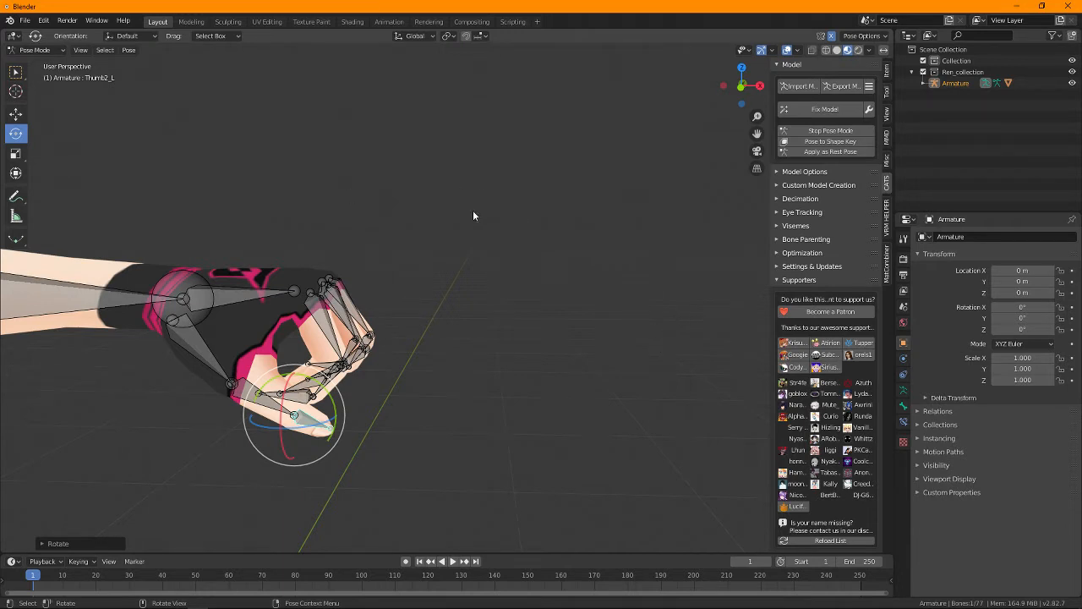
Check the fist on the whole arm and save the pose as a shape key named "Closed Fists".
scroll(473, 216, down, 6)
scroll(461, 263, up, 5)
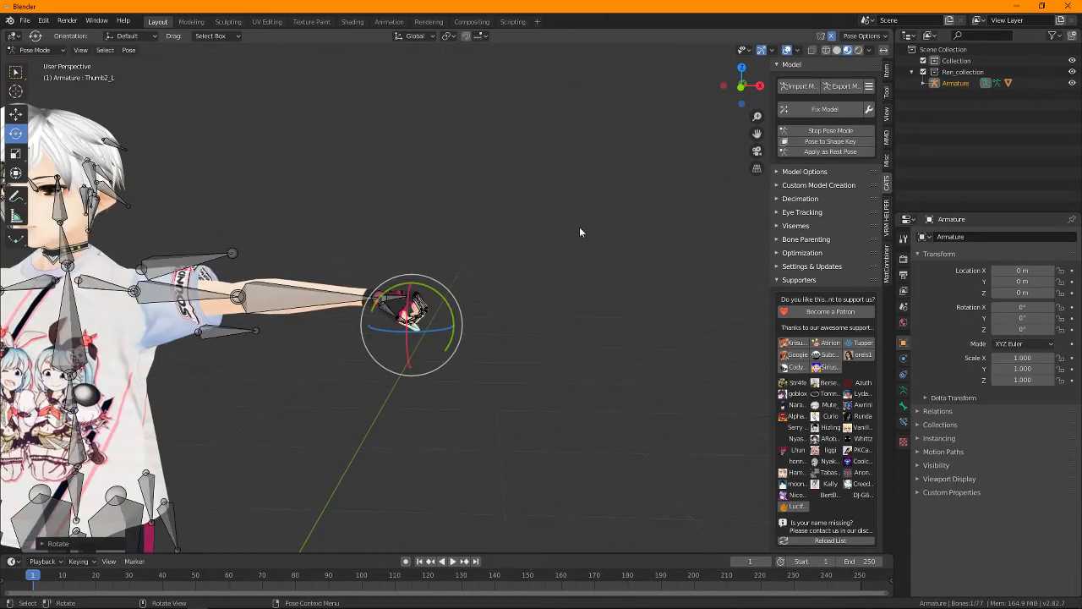
scroll(458, 260, up, 2)
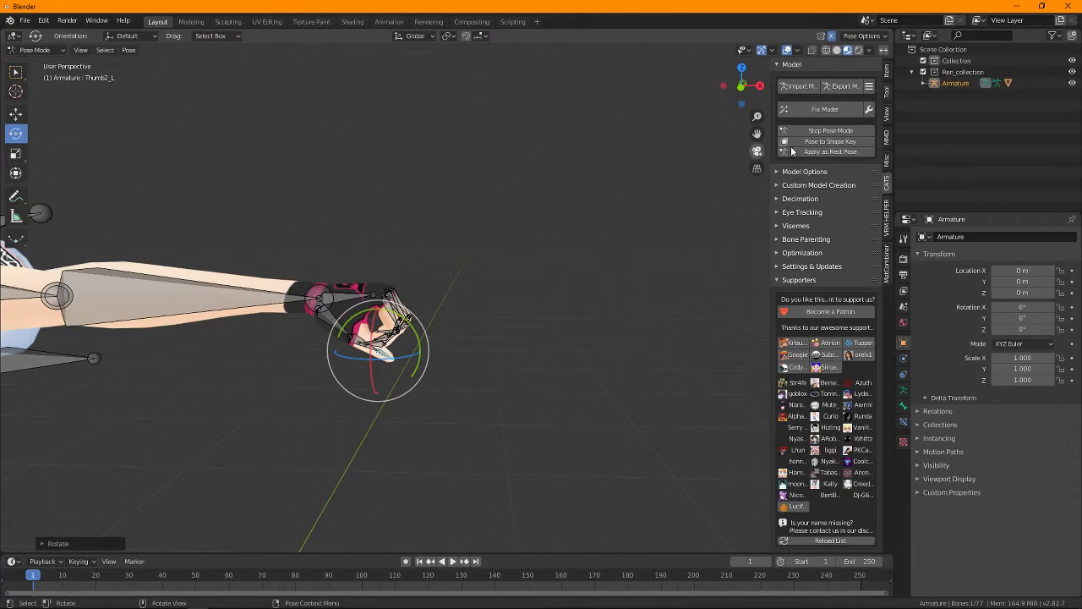
click(817, 142)
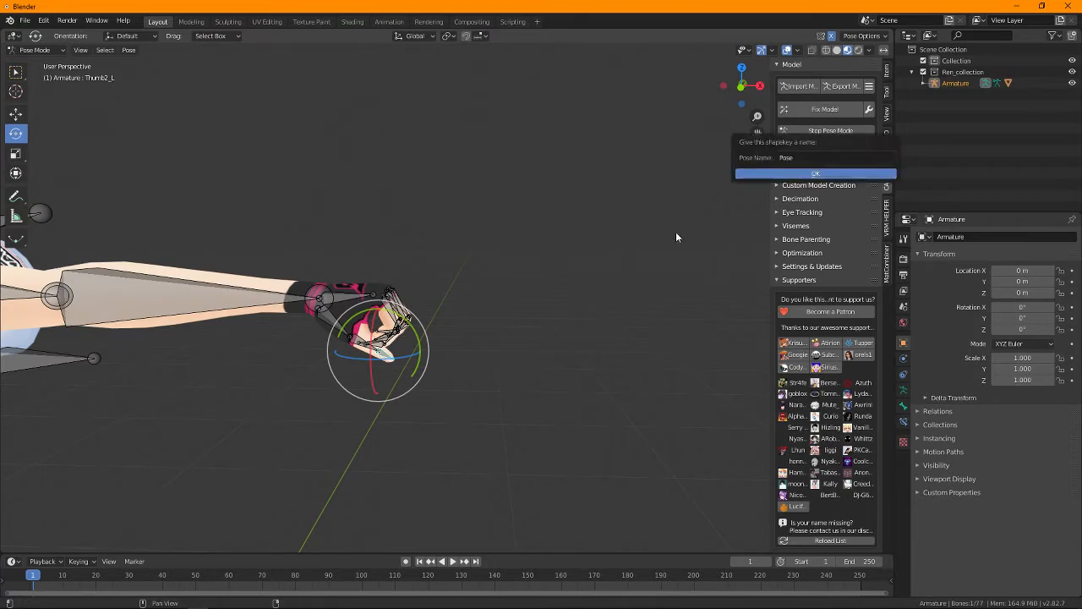
click(817, 157)
text(G)
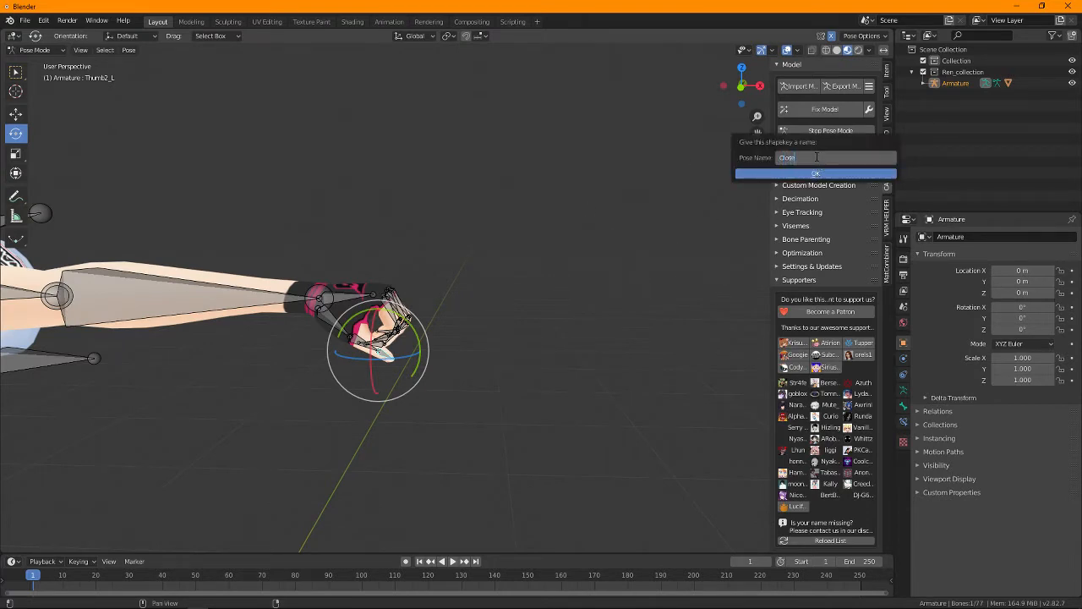
text(losed Fists)
click(827, 173)
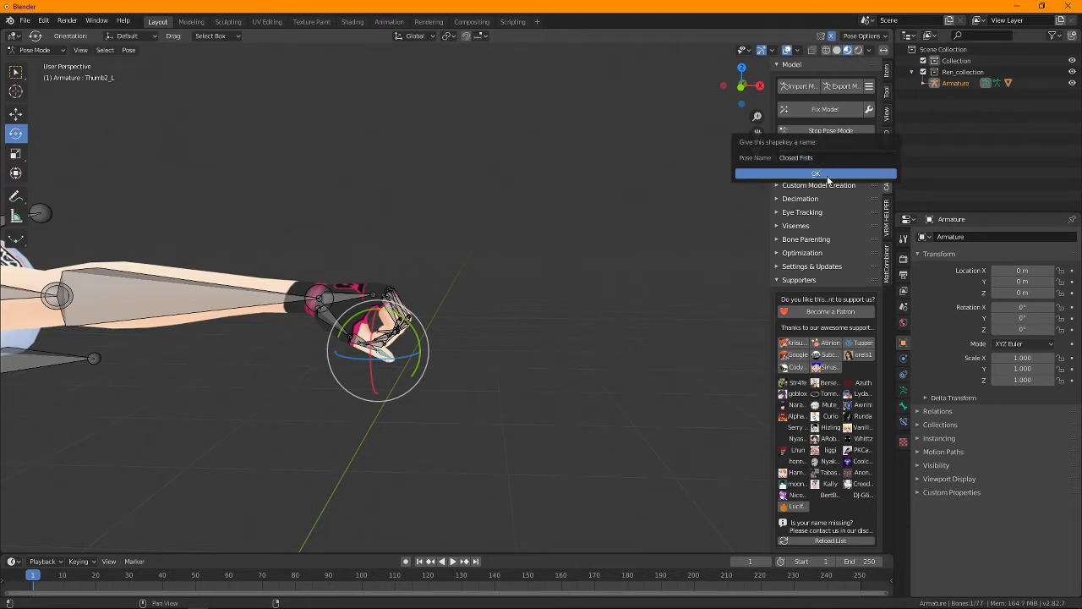
Clear the user transforms to reopen the hands and stop pose mode.
right_click(259, 283)
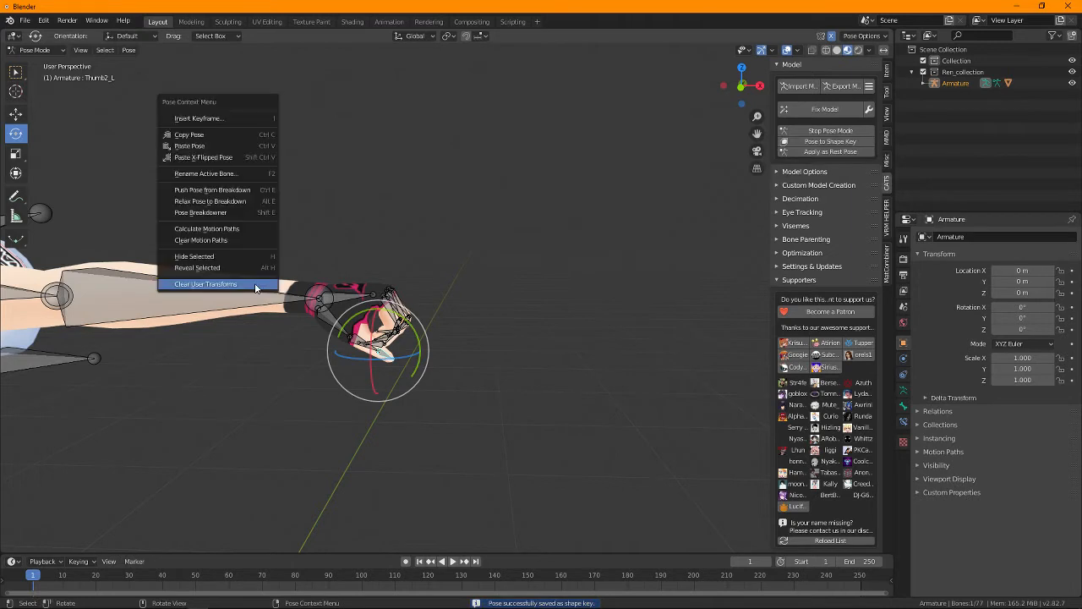
click(259, 287)
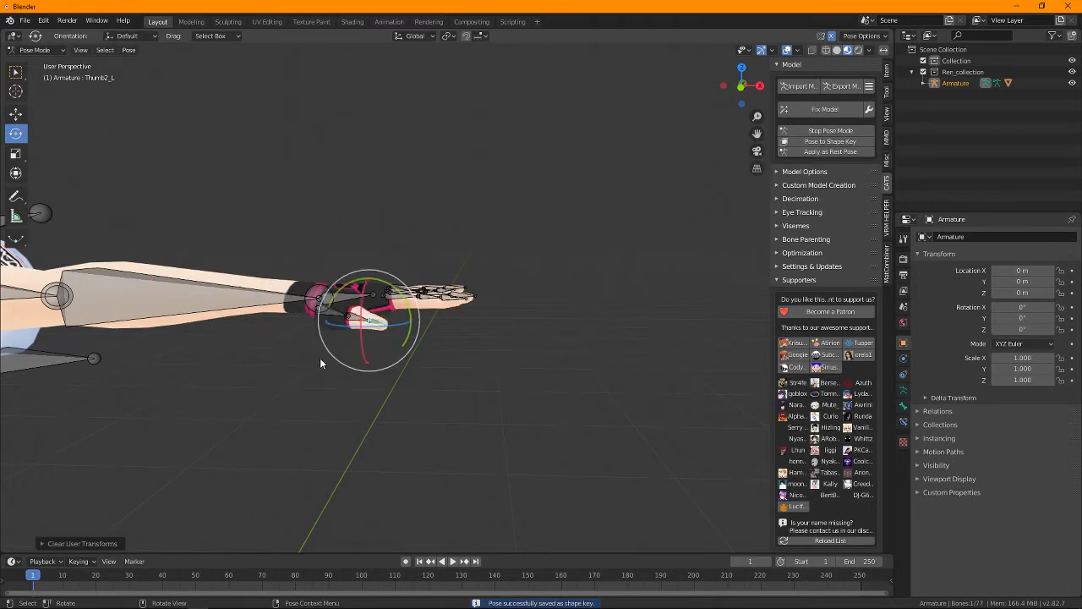
click(799, 131)
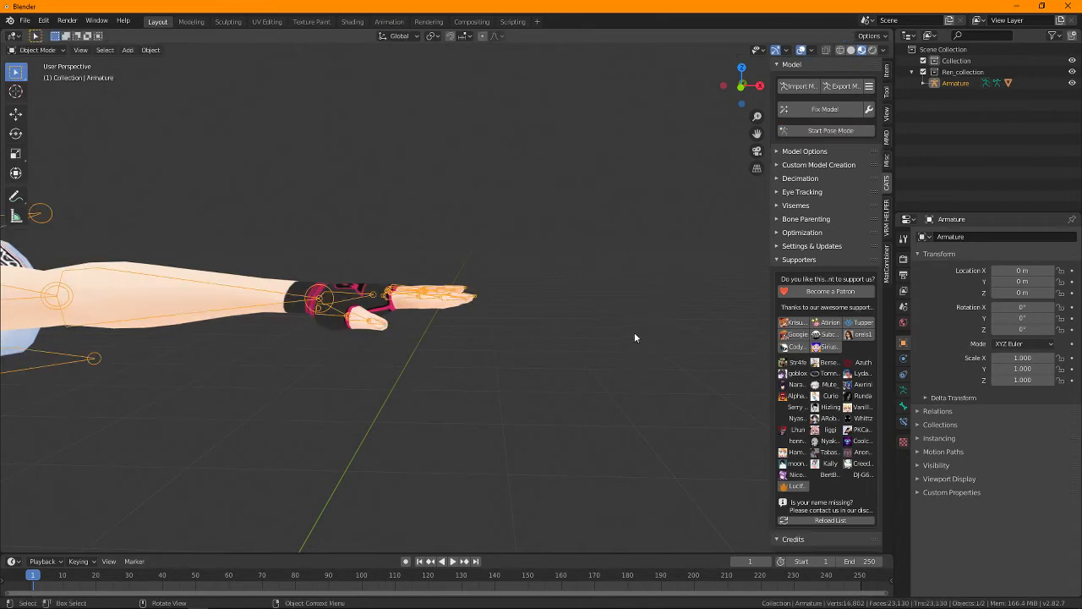
Try to export the model with CATS, back out before continuing the export, and open the Optimization options.
scroll(490, 295, down, 6)
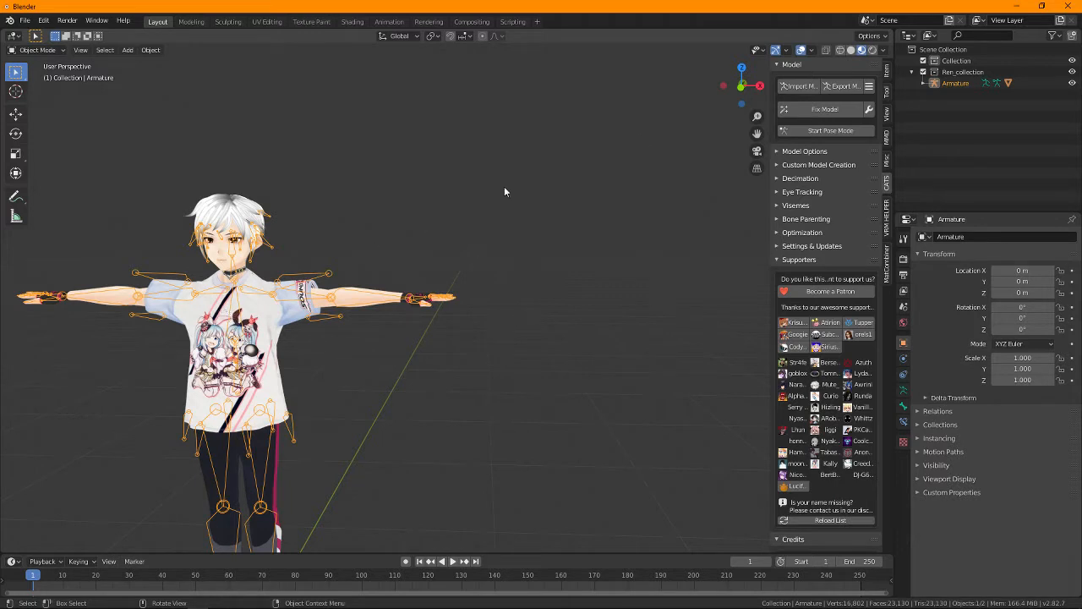
click(843, 86)
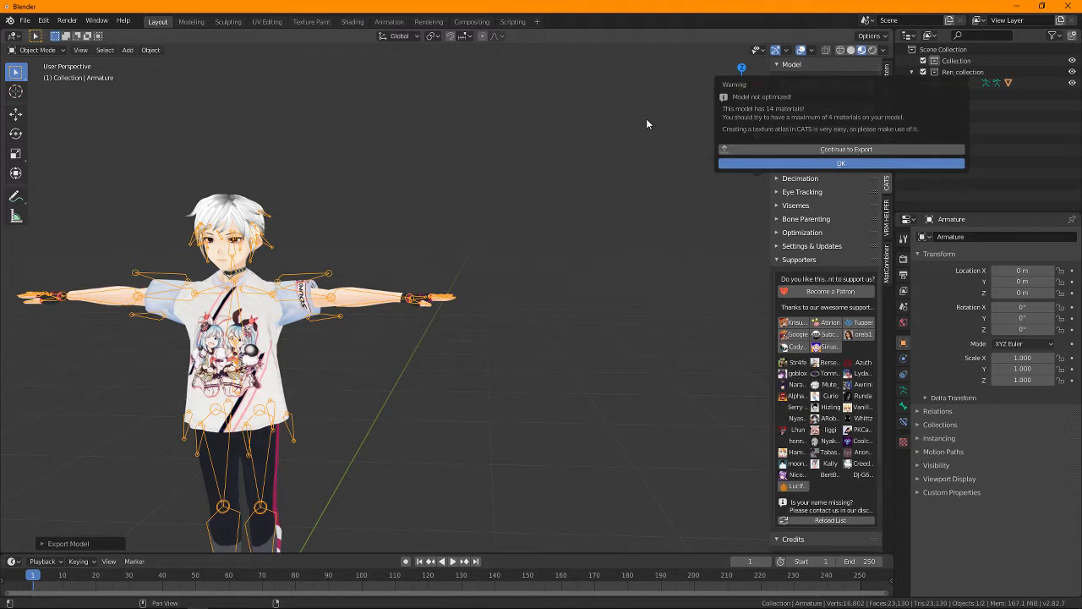
click(728, 165)
click(799, 232)
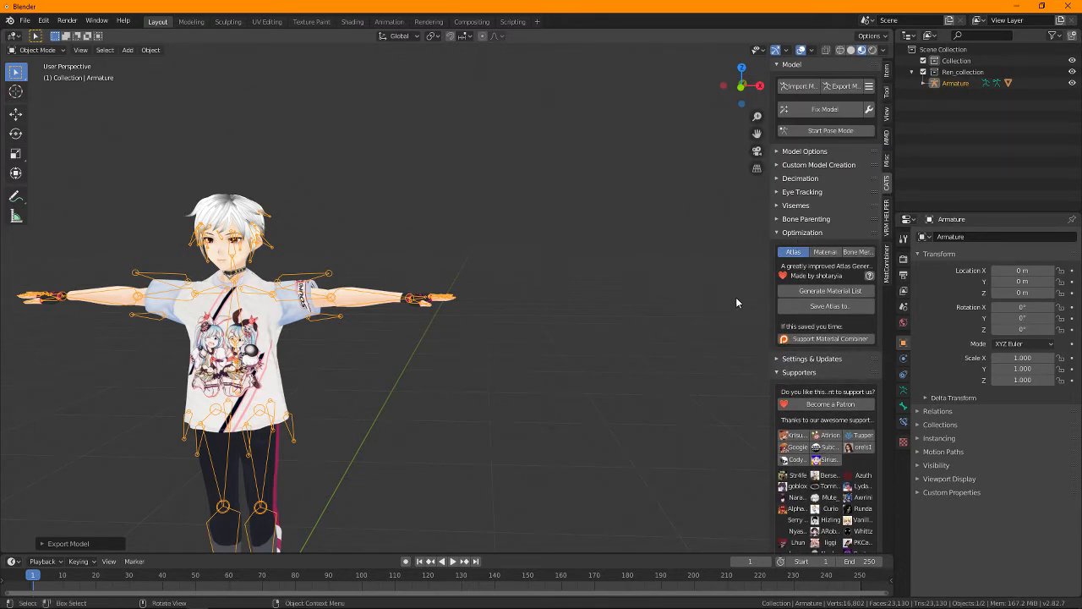
Generate the material list for the texture atlas and look through the Body materials included in it.
click(816, 291)
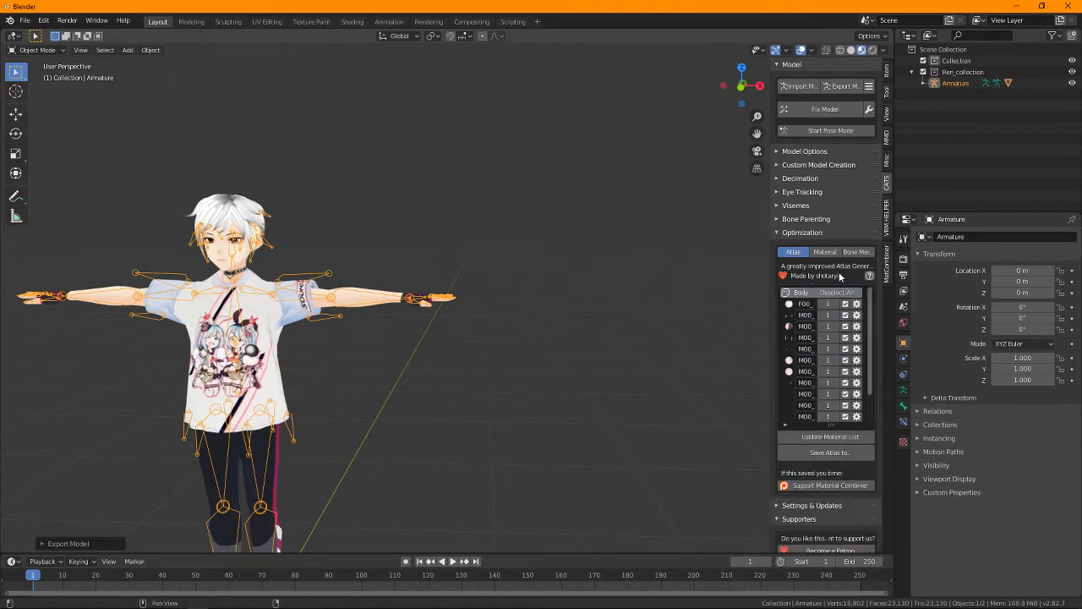
scroll(825, 382, down, 3)
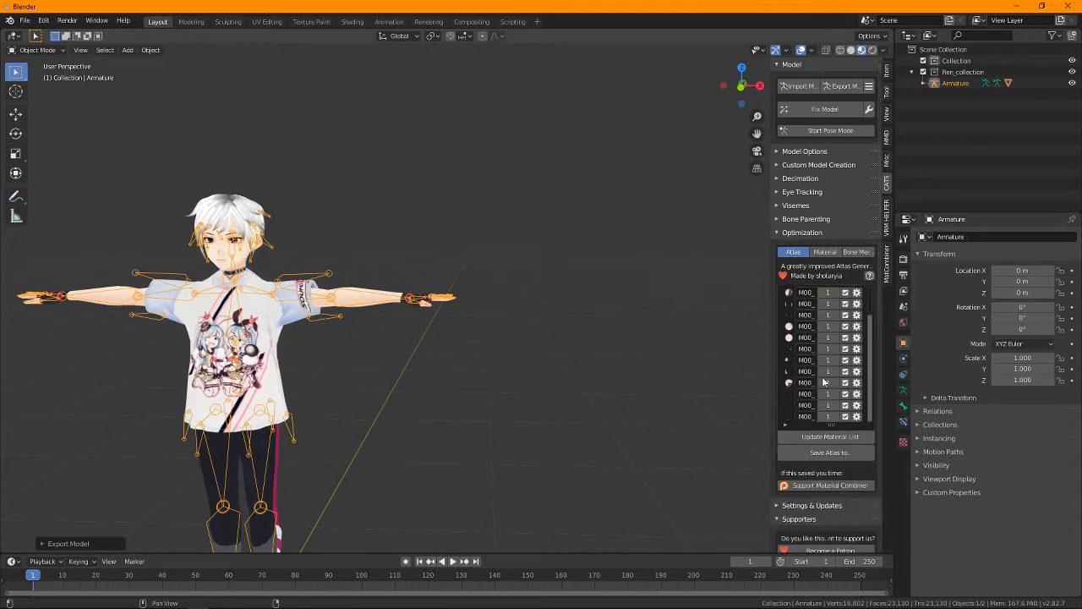
scroll(824, 382, up, 4)
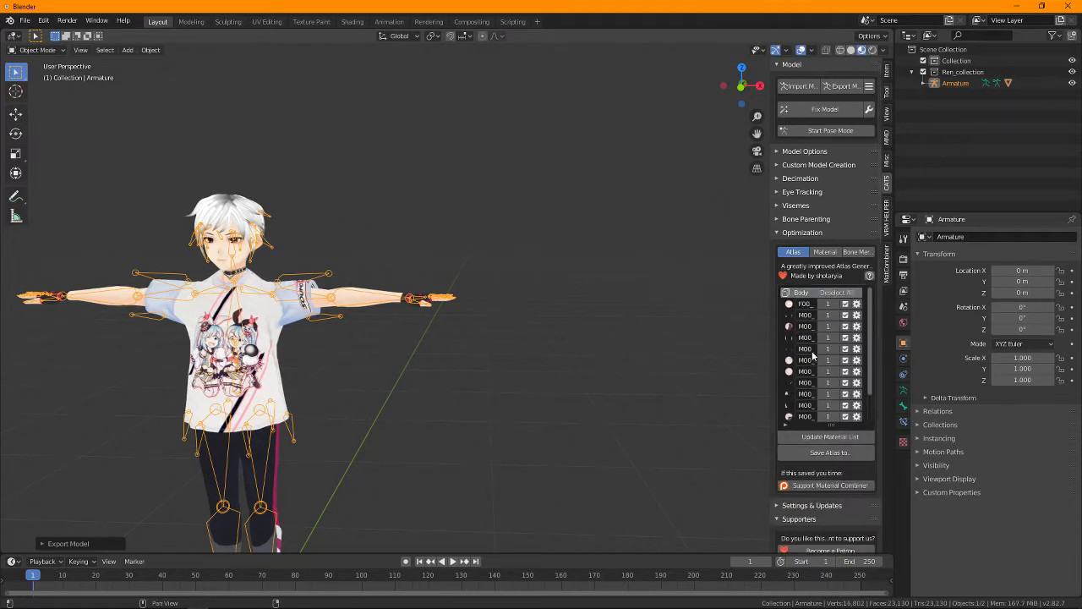
Look at the avatar in the Texture Paint workspace, then return to the Layout workspace.
click(313, 22)
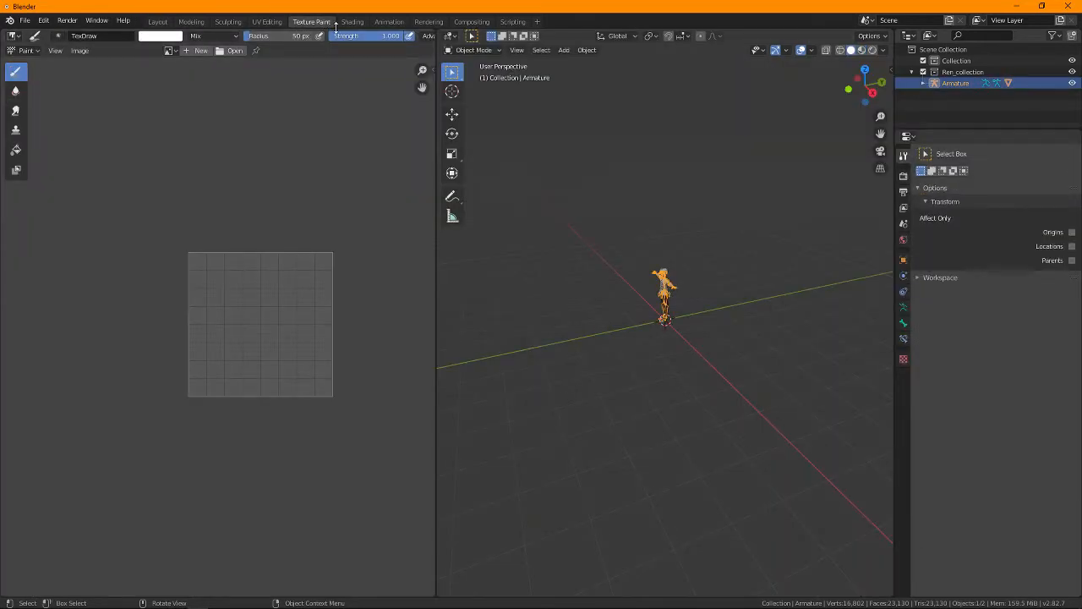
scroll(693, 256, up, 10)
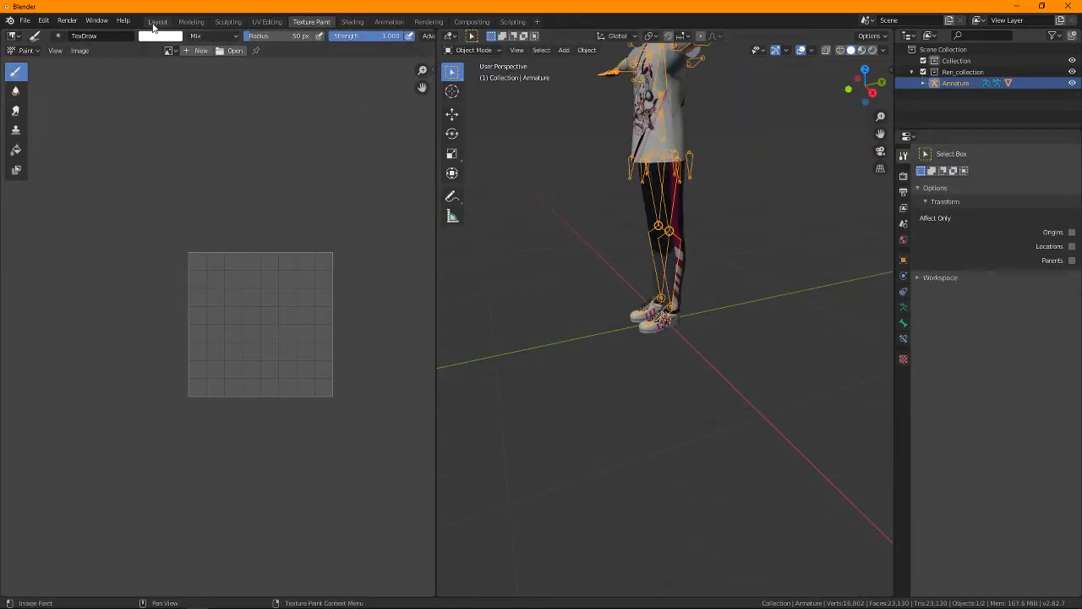
click(156, 22)
Create a texture atlas from all the listed Body materials and save it to the Downloads folder.
scroll(809, 355, down, 3)
scroll(856, 436, down, 2)
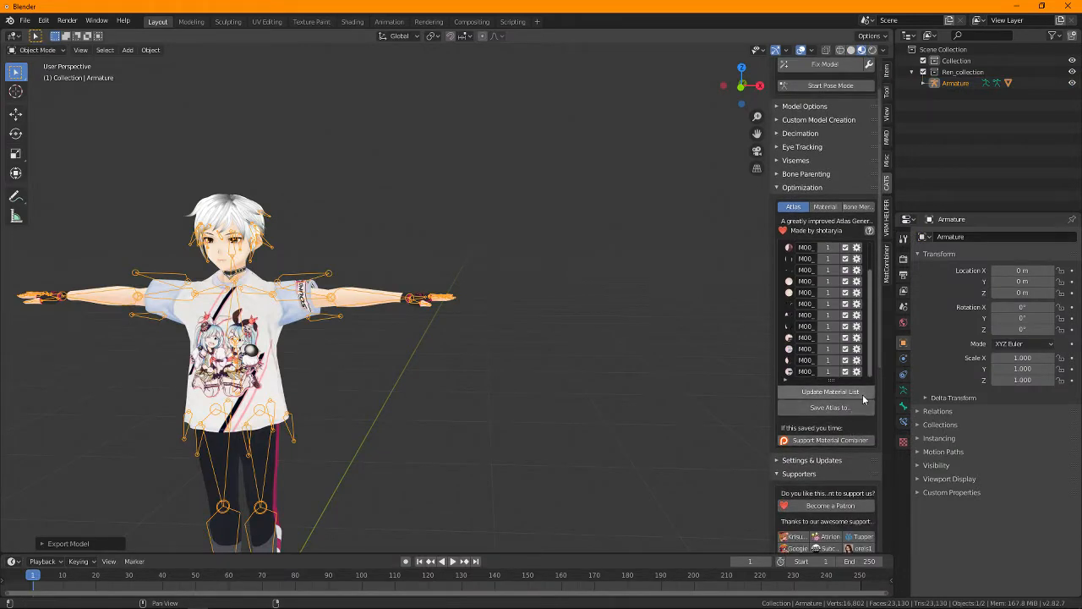
click(856, 410)
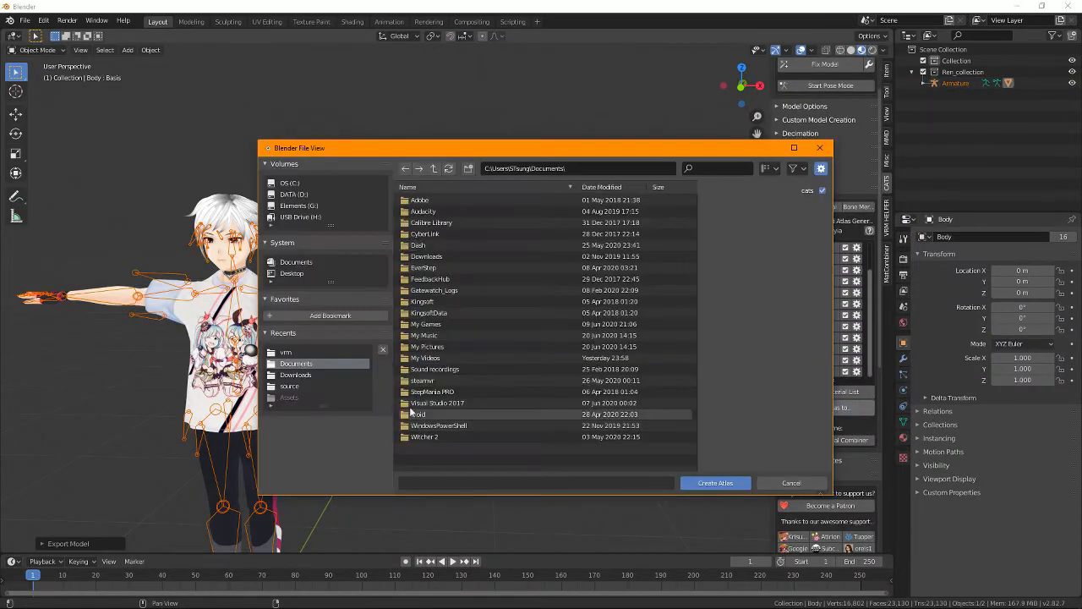
click(304, 376)
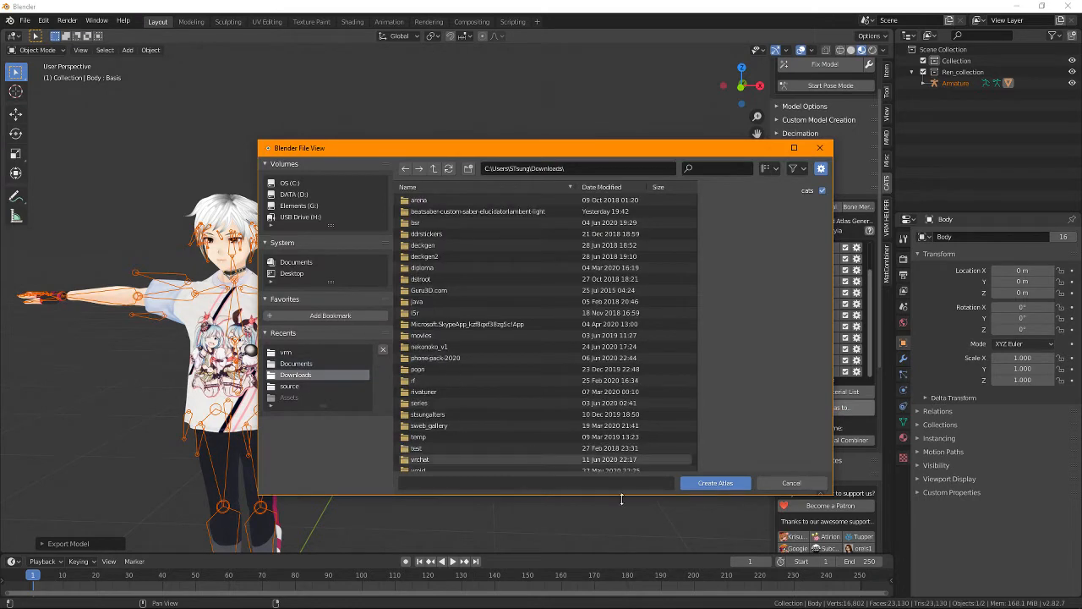
click(713, 486)
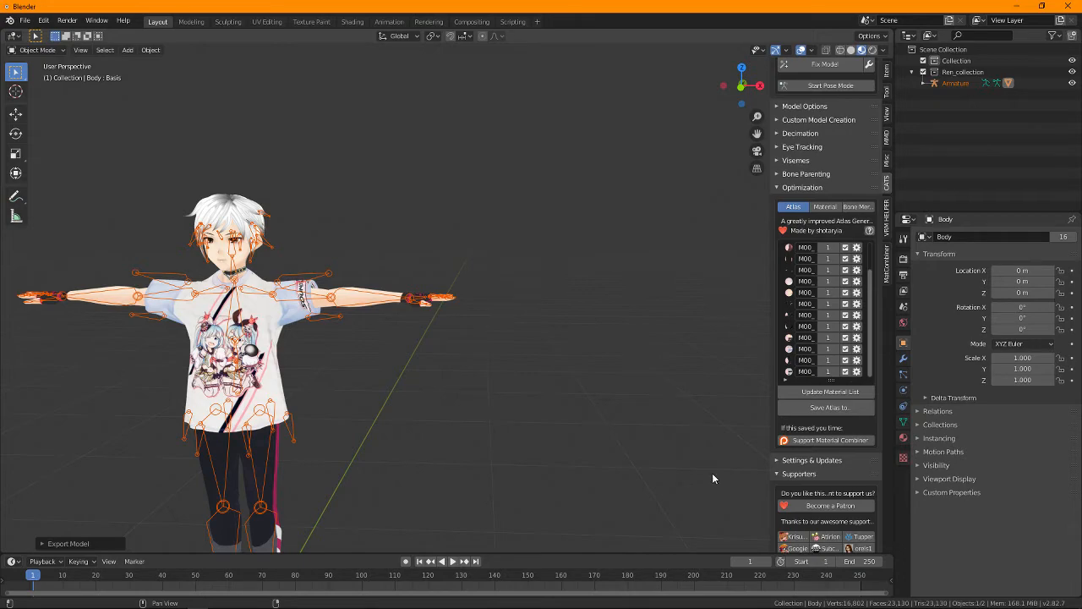
Switch to Total Commander and open Atlas_99171.png from Downloads in Adobe Photoshop CS5.1 to inspect the combined textures.
key(alt+Tab)
key(alt+Tab)
key(alt+Tab)
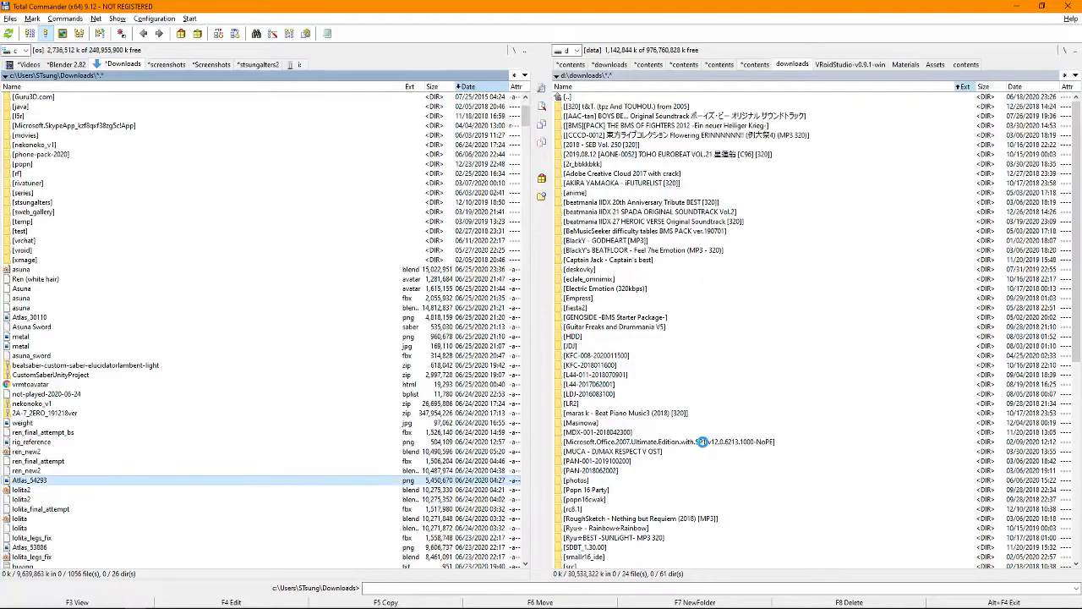
key(Up)
key(Up)
key(Up)
key(Up)
key(Up)
key(Up)
key(Up)
key(Up)
key(Up)
key(Up)
key(Up)
key(Up)
key(Up)
key(Up)
key(Up)
key(Up)
key(Up)
key(Up)
key(Up)
key(Up)
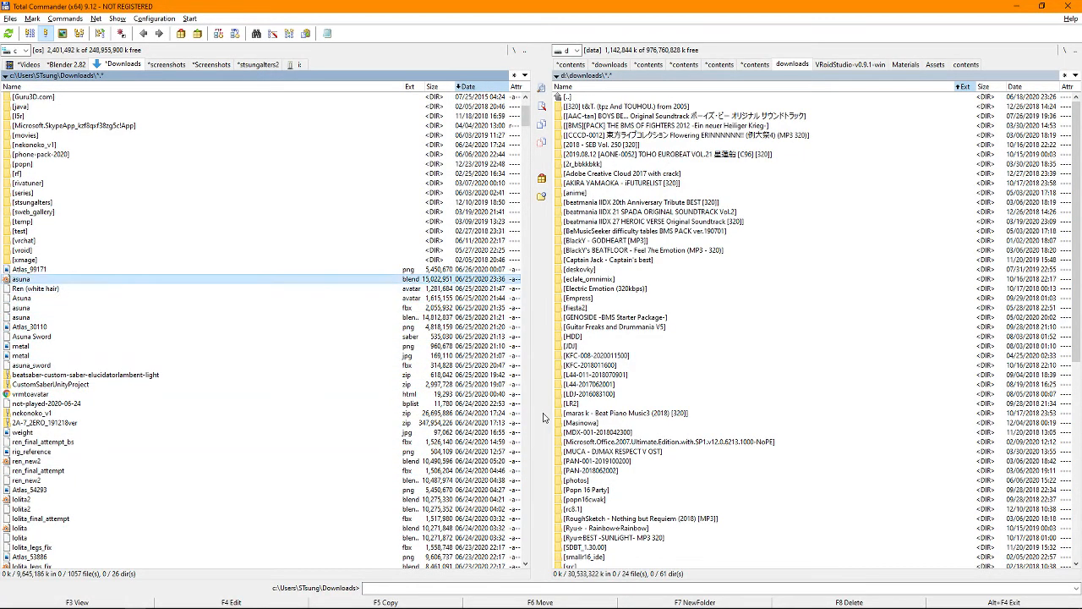
key(Up)
key(shift+F10)
key(h)
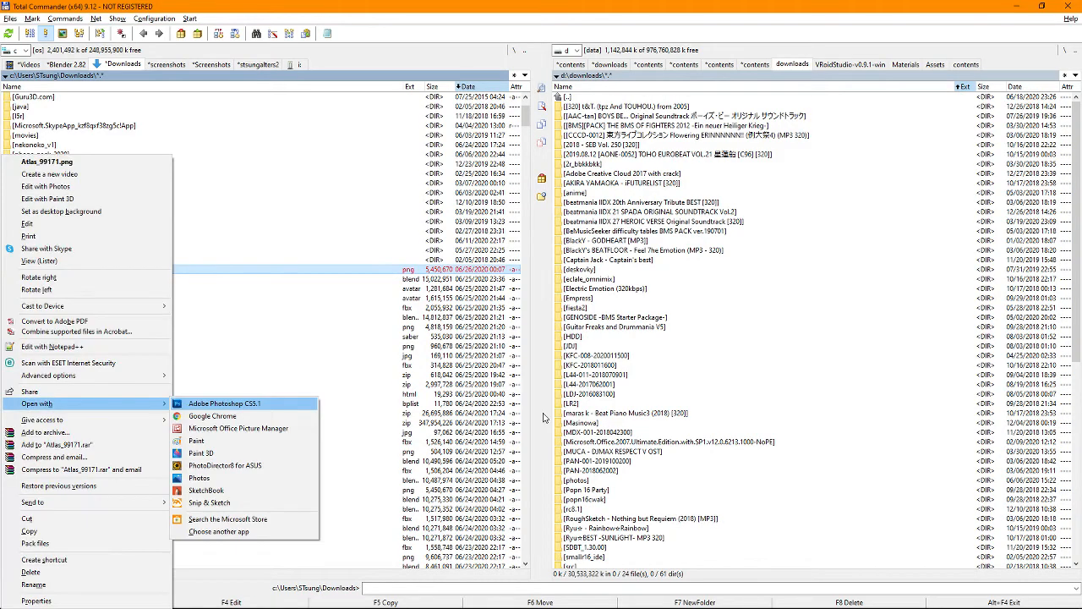
key(Return)
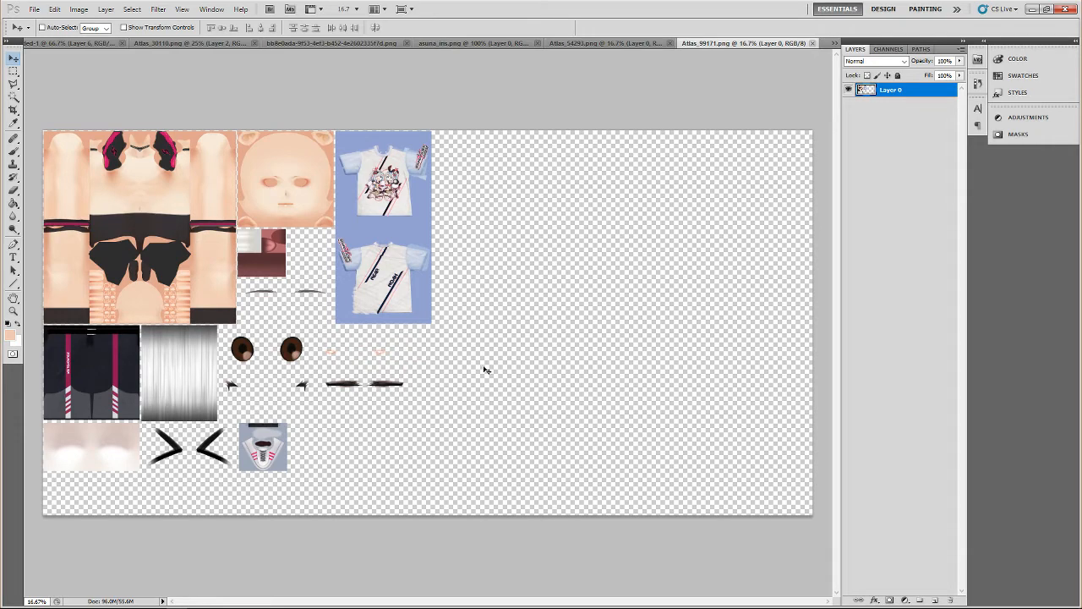
Switch back to Blender and examine the CATS Decimation, Eye Tracking and Visemes options.
key(alt+Tab)
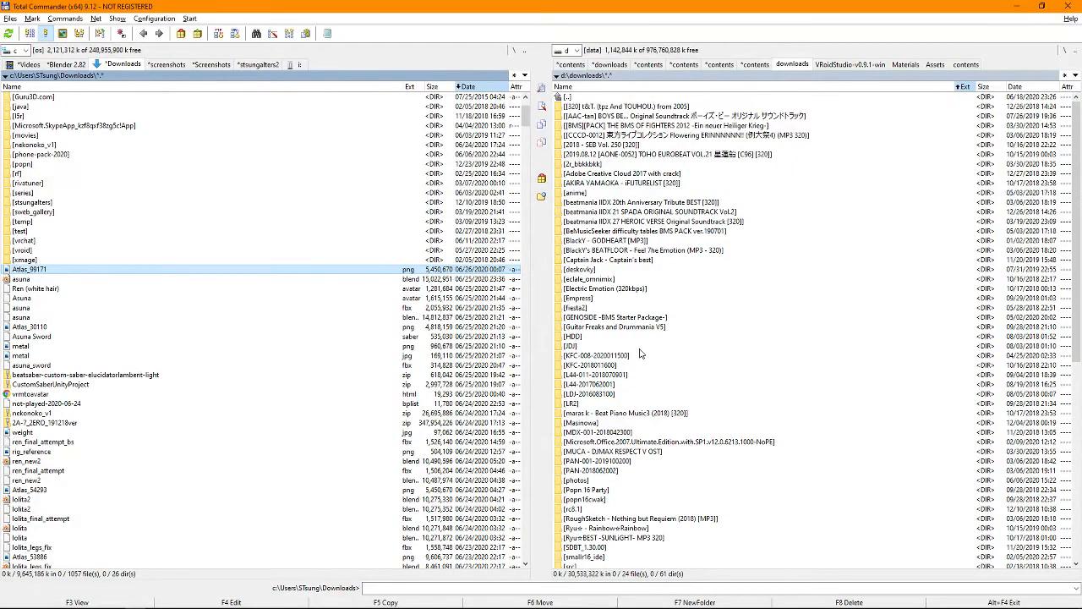
key(alt+Tab)
key(alt+Tab)
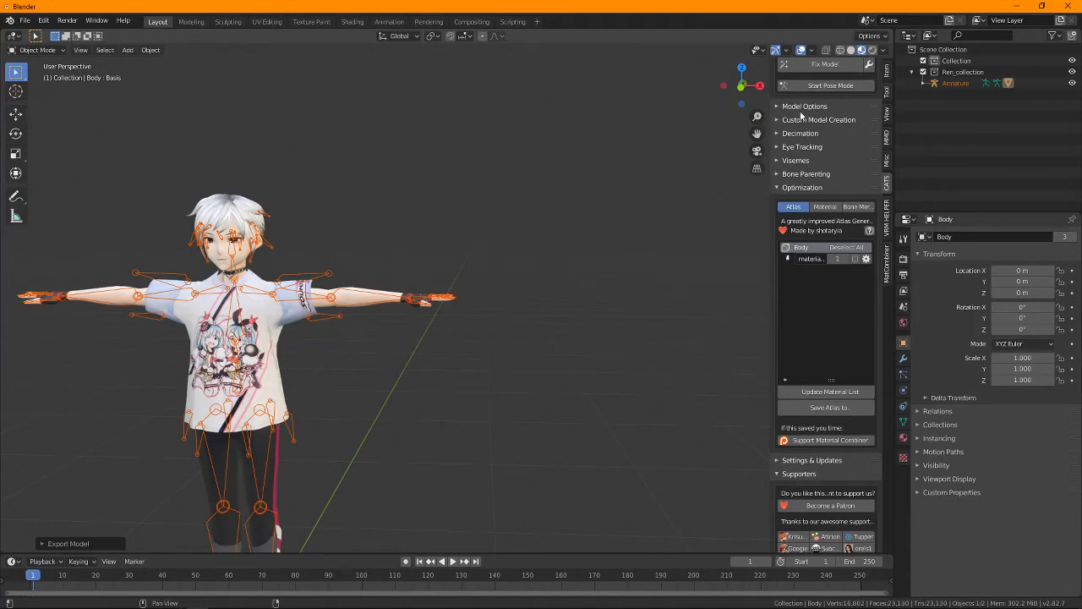
click(829, 134)
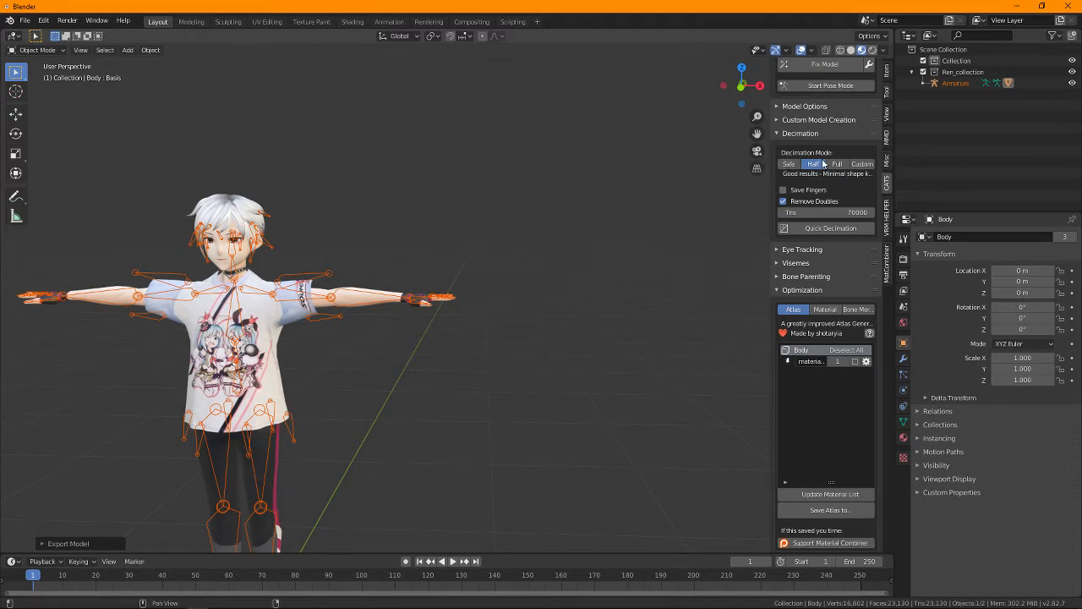
click(814, 249)
scroll(734, 359, down, 4)
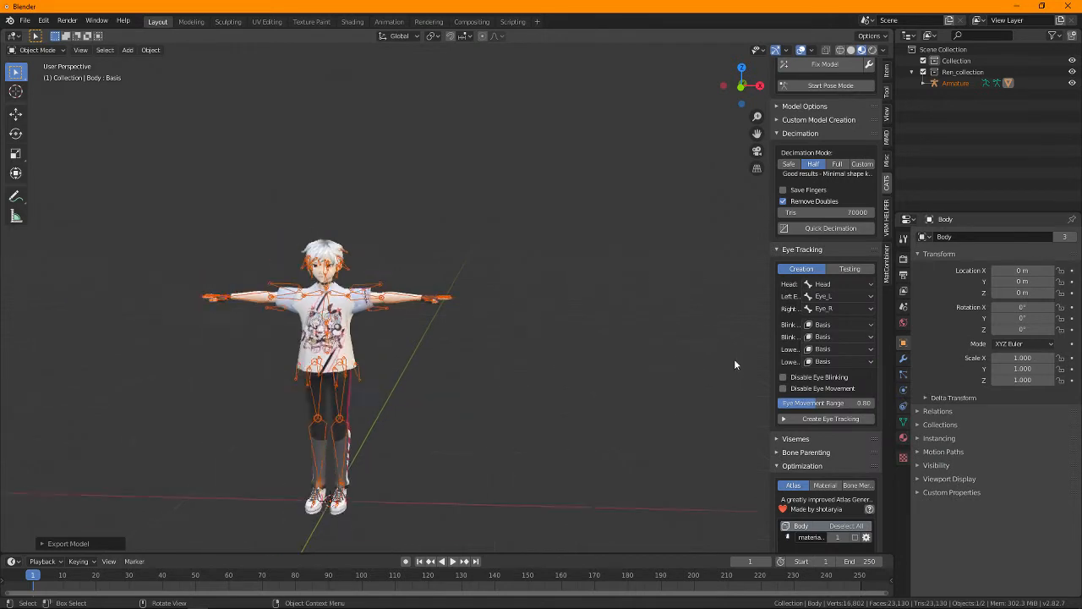
scroll(641, 333, up, 2)
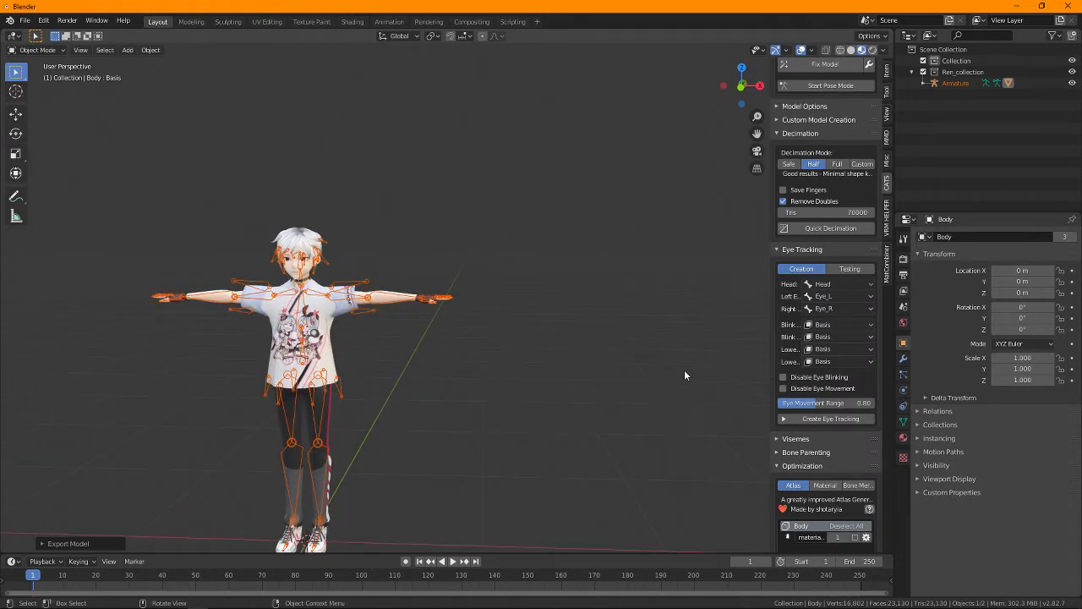
click(805, 439)
scroll(738, 390, down, 2)
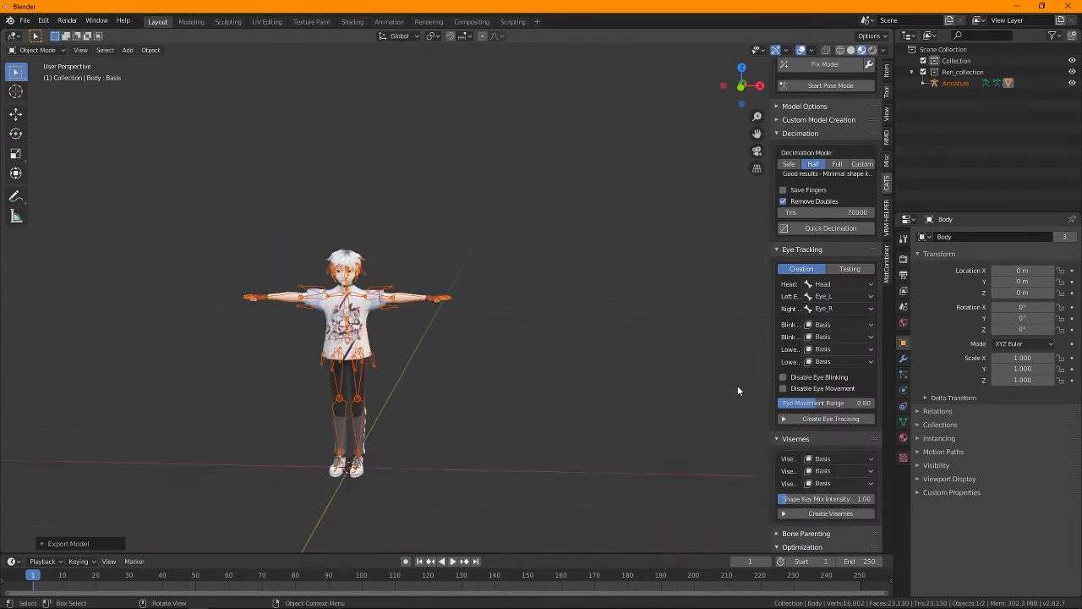
scroll(737, 384, down, 3)
scroll(718, 353, up, 4)
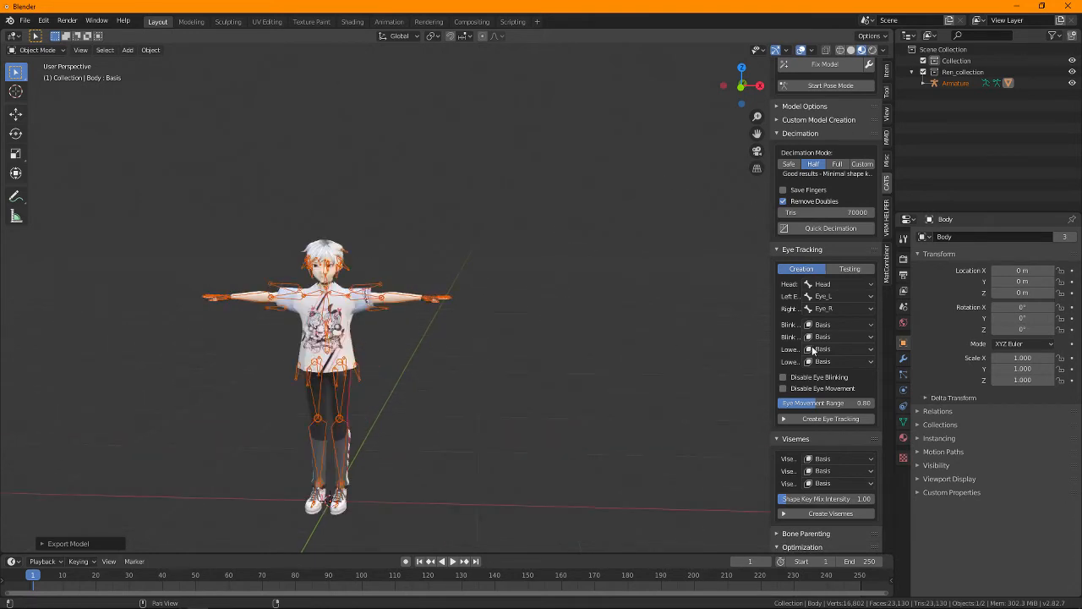
scroll(814, 349, down, 3)
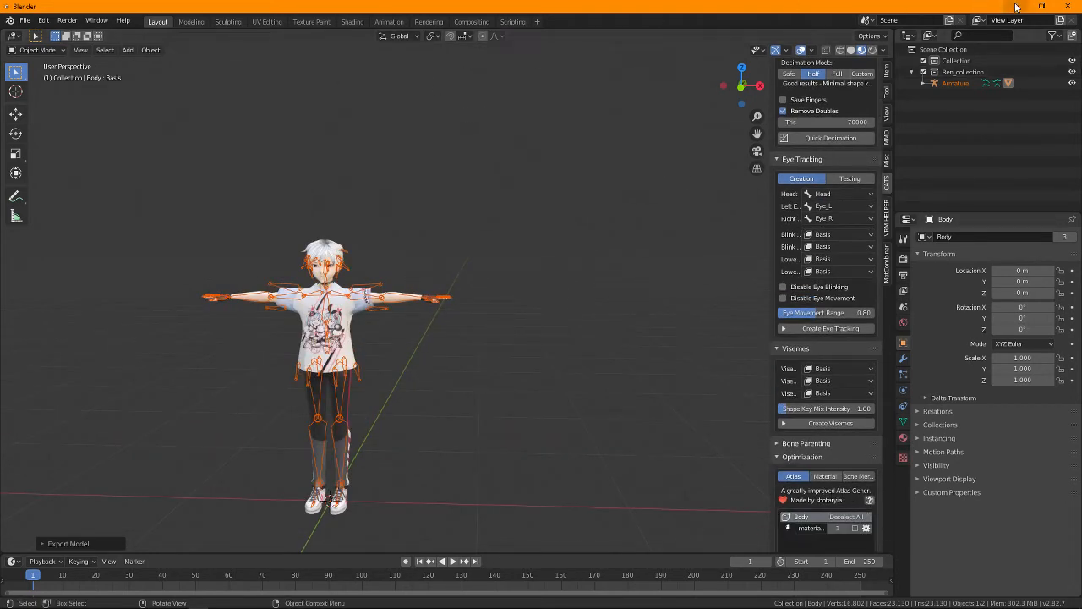
Export the model with CATS as an FBX file named ren_tutorial in the Downloads folder.
scroll(805, 149, up, 3)
scroll(812, 144, up, 1)
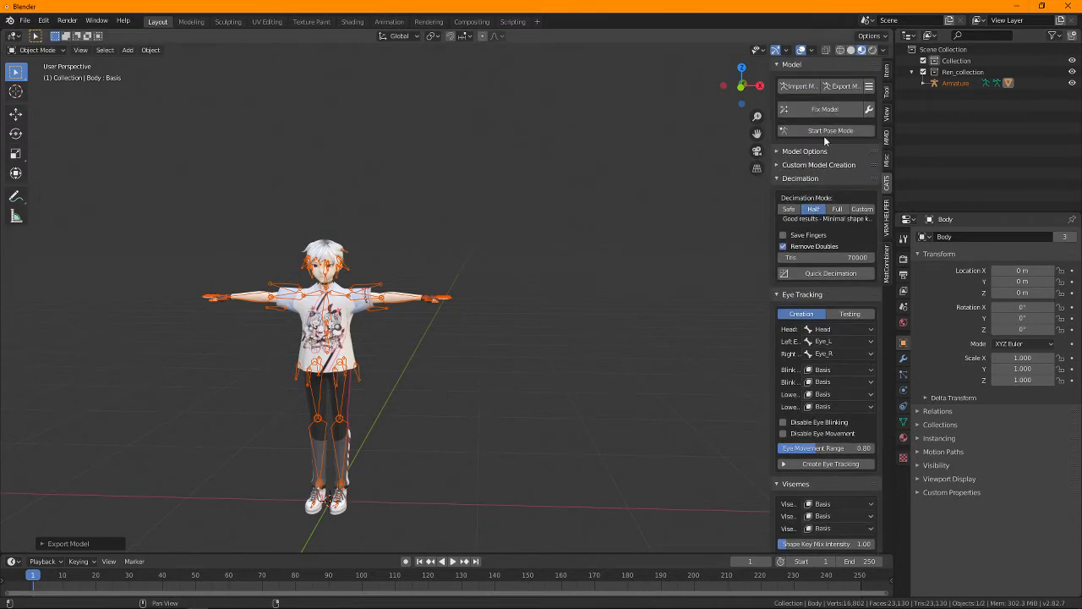
click(851, 87)
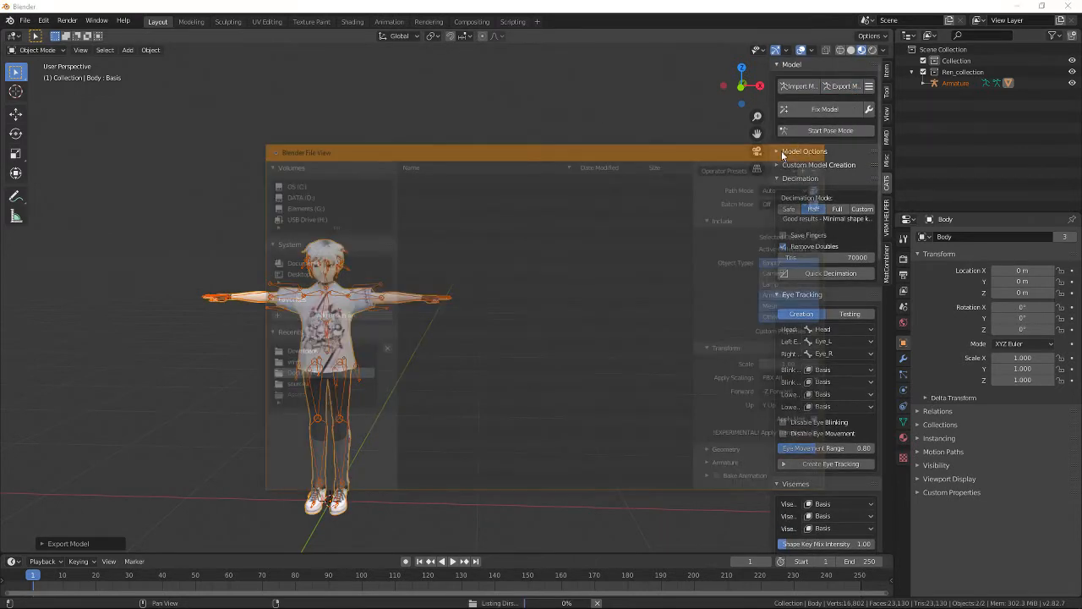
click(464, 482)
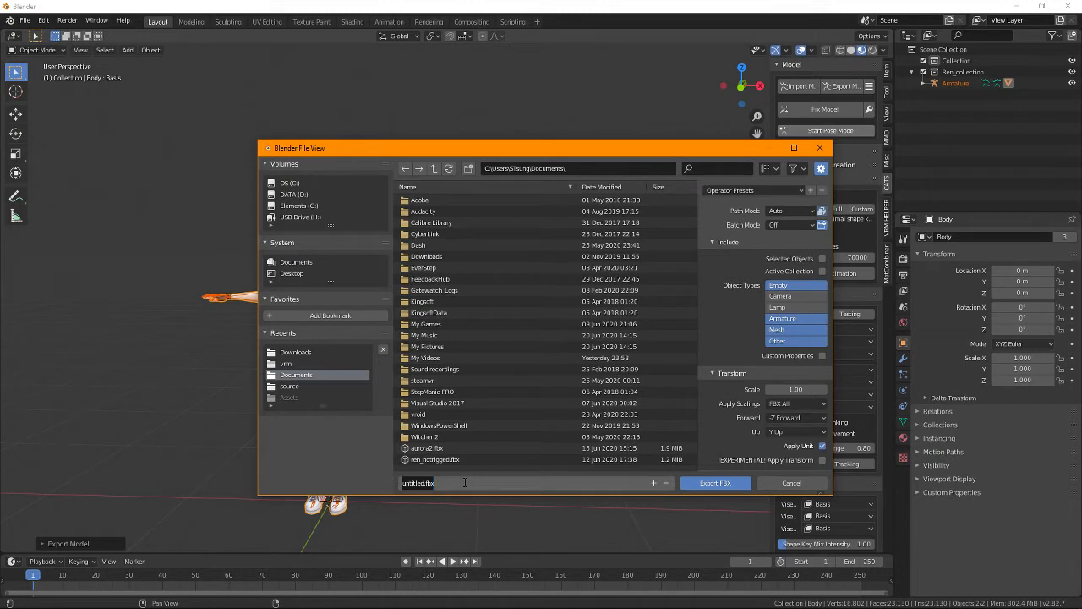
text(ren_tutorial)
click(326, 353)
click(326, 354)
click(716, 482)
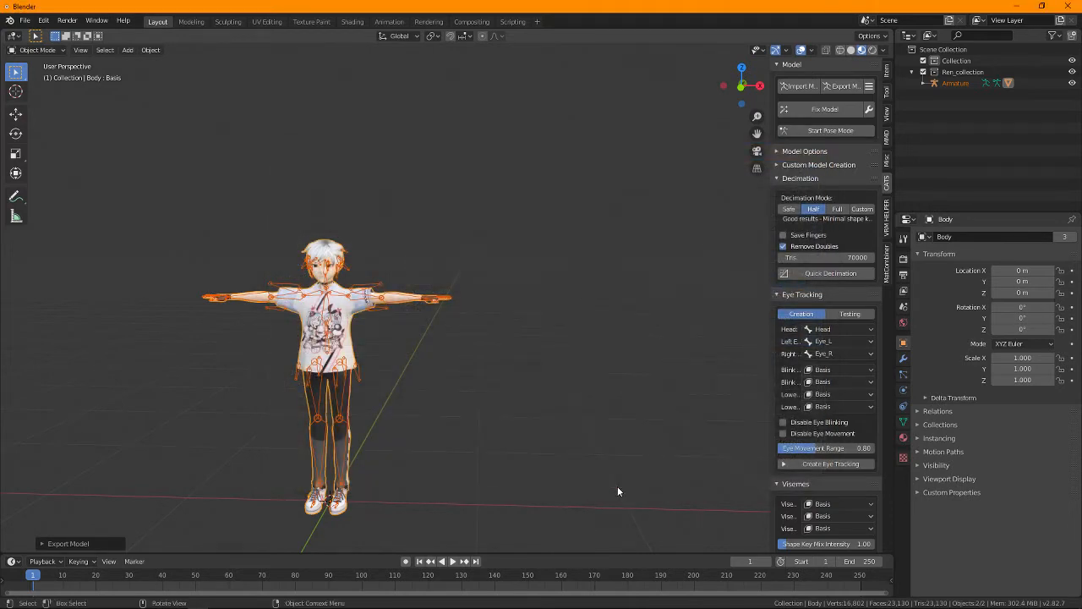
Check the Downloads folder in Total Commander, then switch to Chrome and read the vrmtoavatar guide's optimization and Unity sections.
key(alt+Tab)
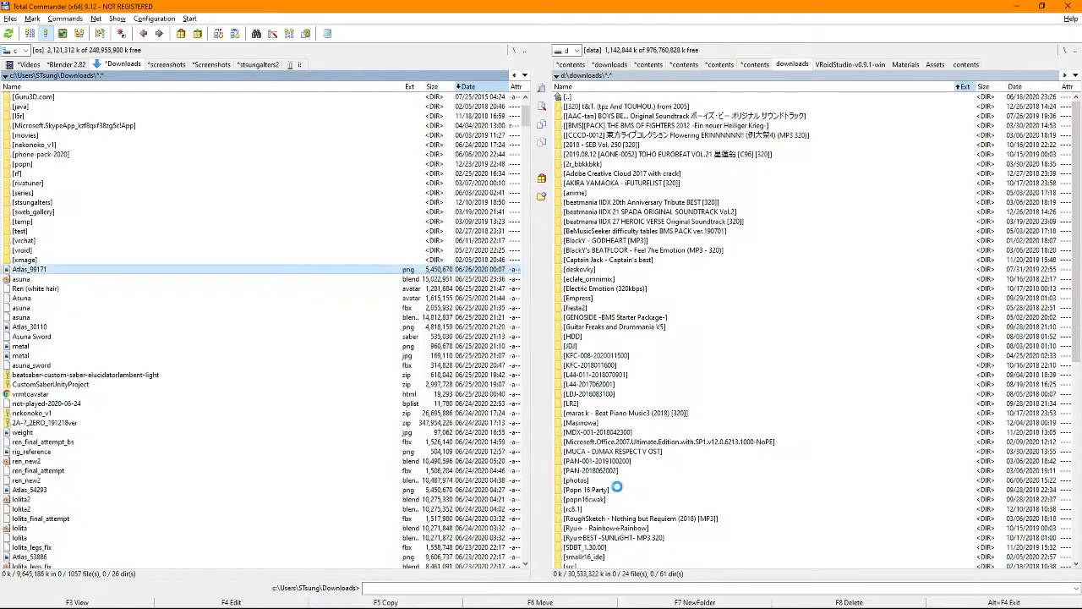
key(alt+Tab)
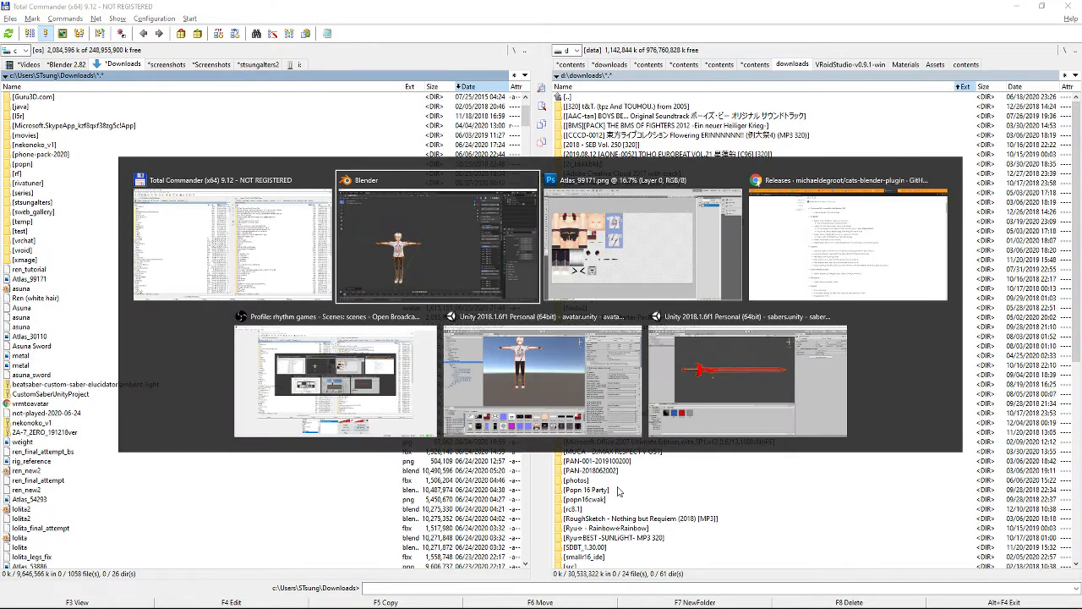
key(alt+Tab)
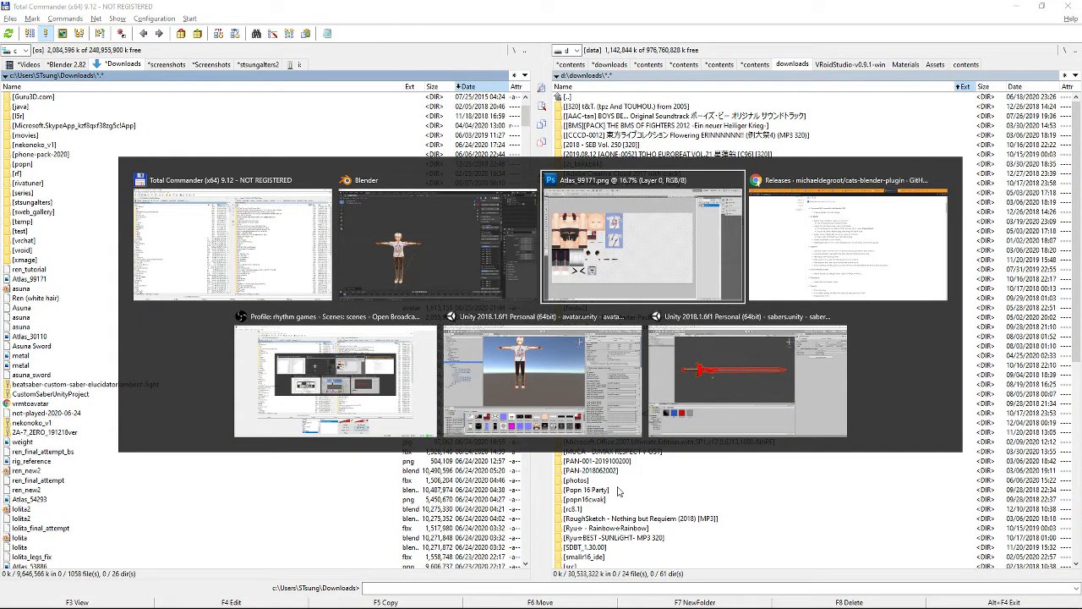
key(alt+Tab)
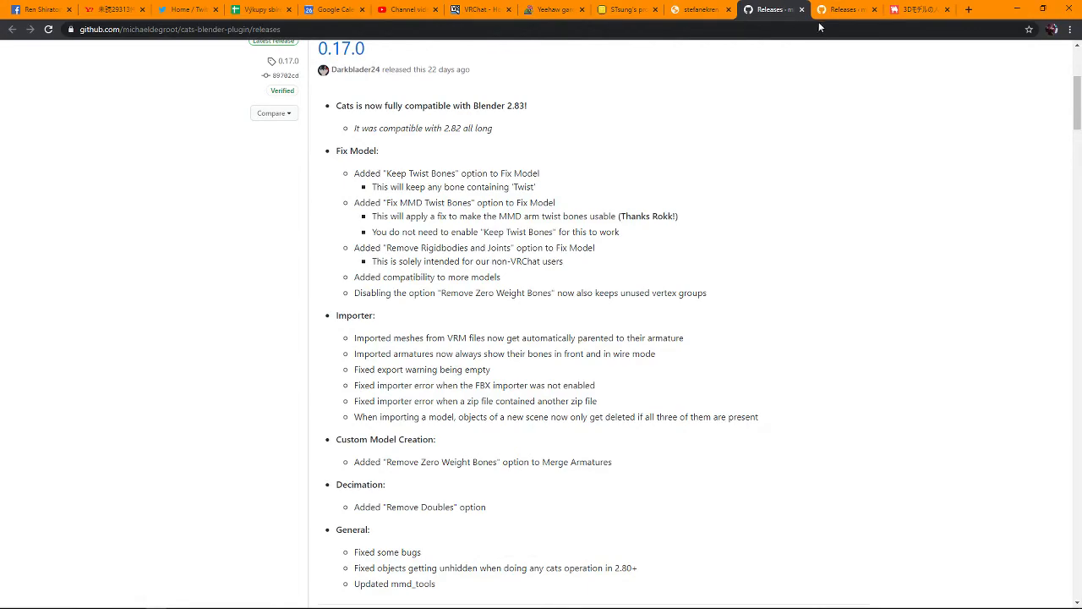
click(693, 16)
scroll(630, 296, down, 10)
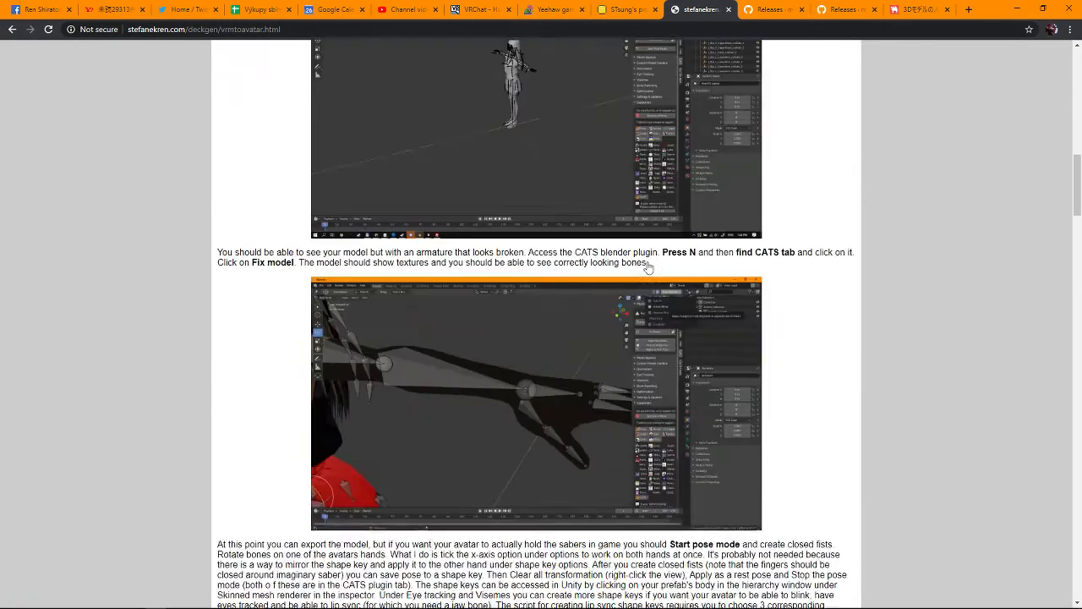
scroll(643, 267, down, 5)
scroll(644, 268, up, 2)
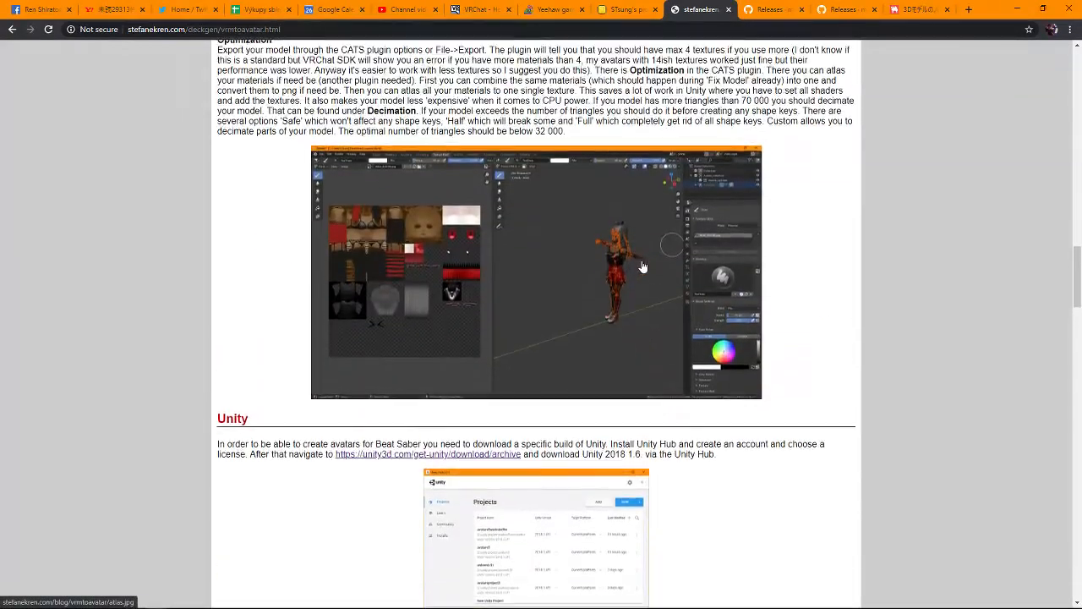
scroll(643, 267, down, 1)
scroll(642, 267, down, 4)
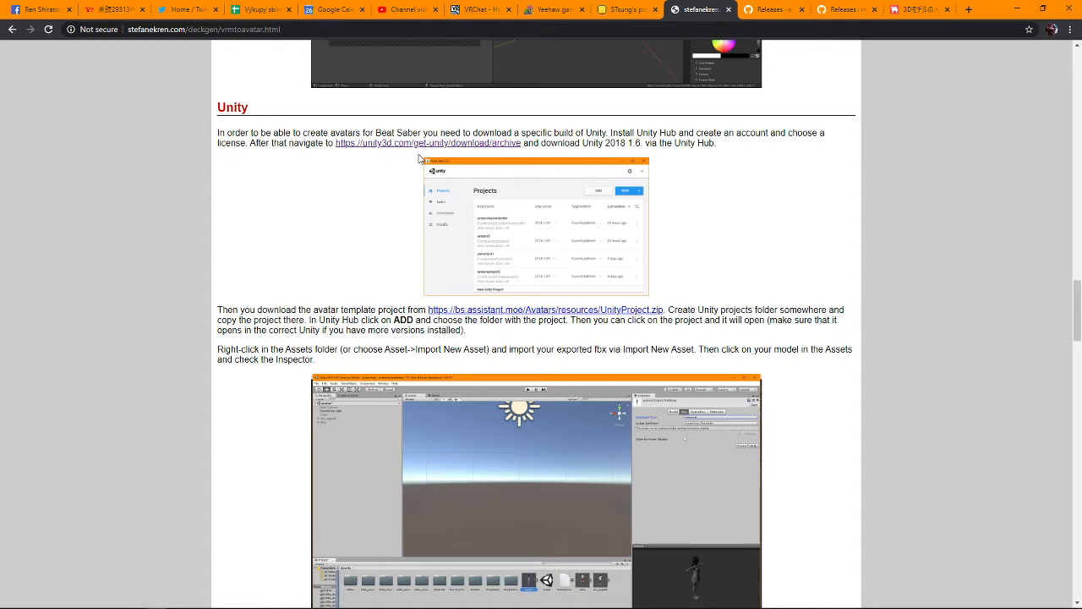
Open the Unity download archive from the link in the guide's Unity section and browse the Unity 2019.x releases.
scroll(415, 164, up, 1)
click(398, 205)
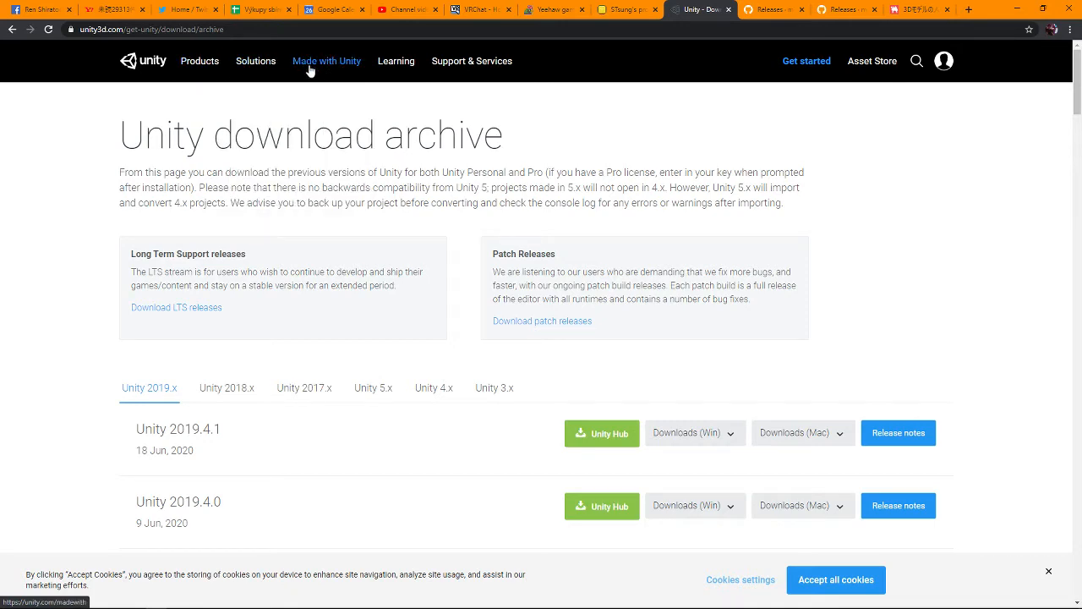
scroll(462, 107, down, 3)
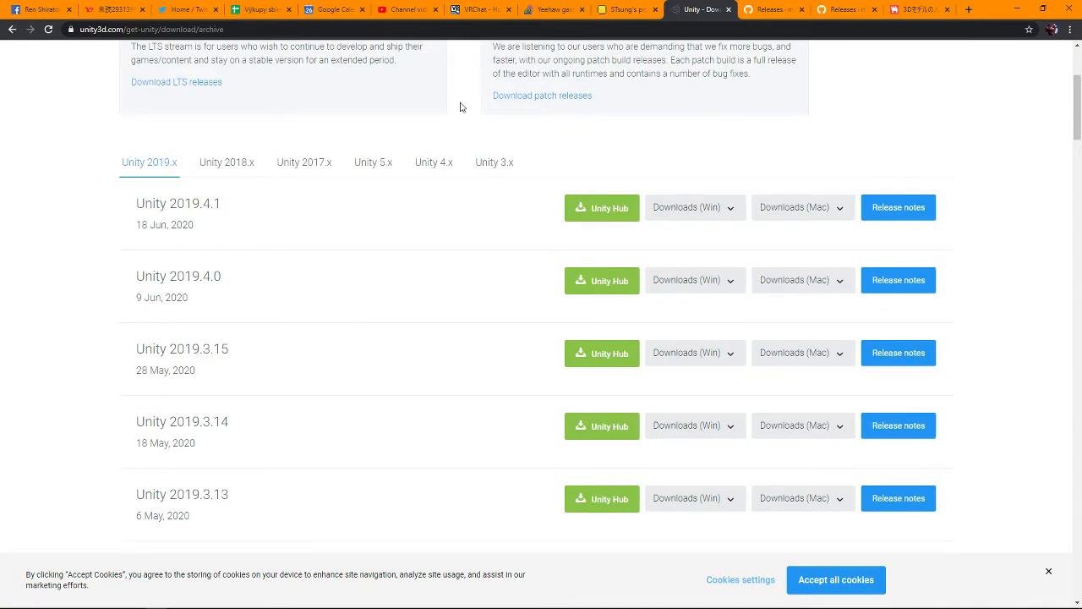
scroll(541, 397, down, 4)
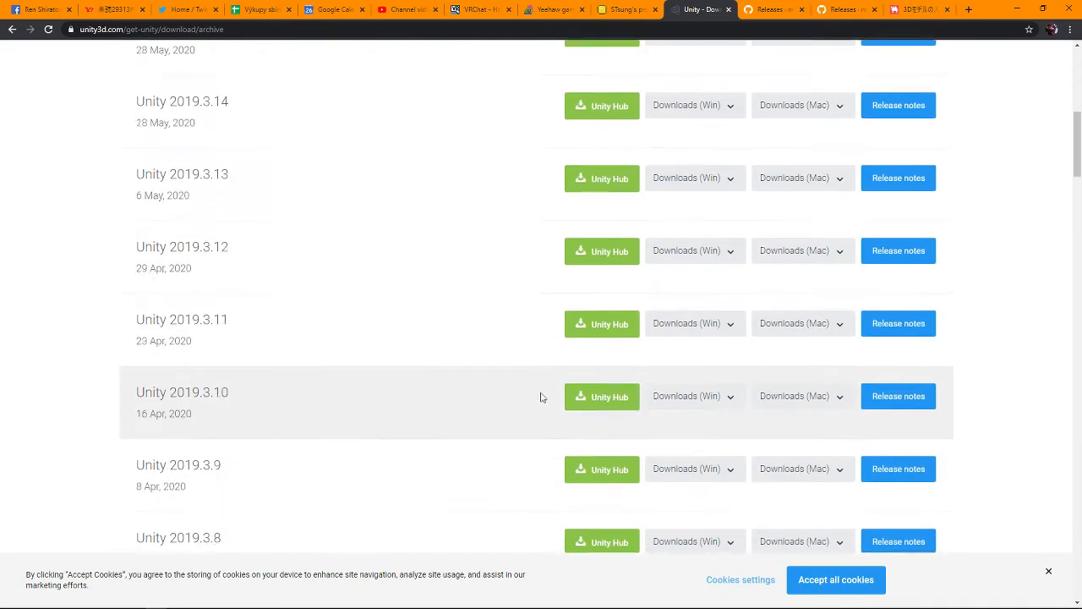
scroll(432, 430, up, 5)
scroll(432, 430, up, 2)
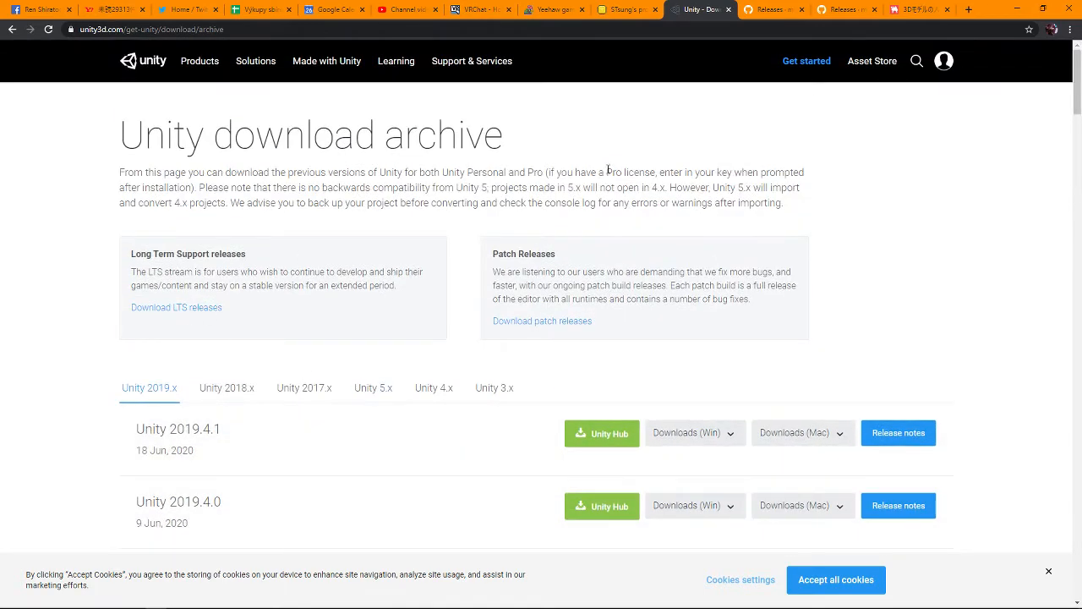
Load stefanekren.com/deckgen/vrmtoavatar.html in place of the second CATS releases page.
click(844, 10)
click(762, 11)
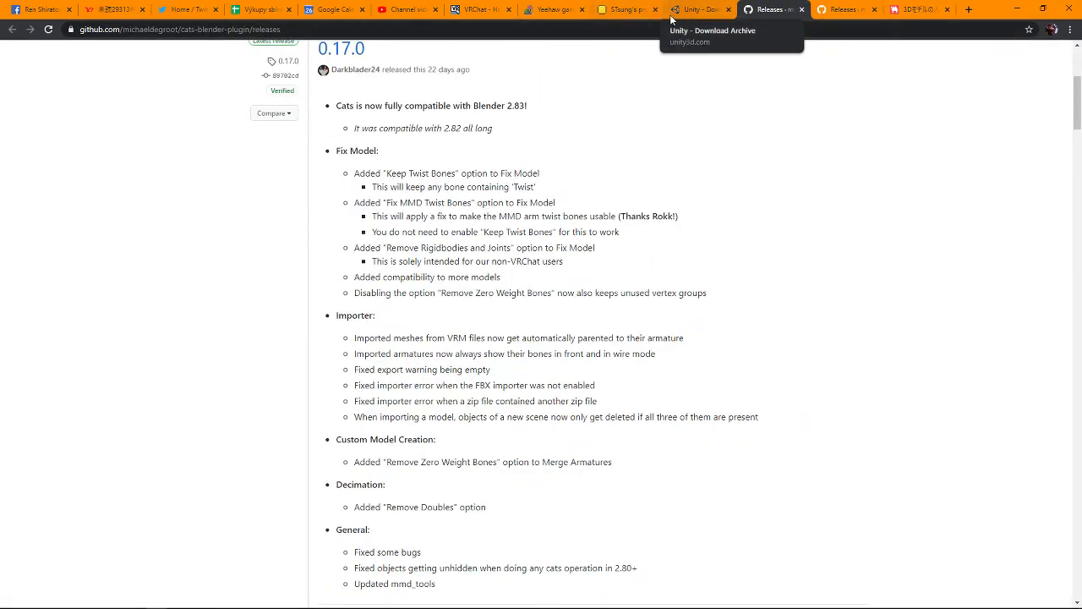
key(ctrl+Tab)
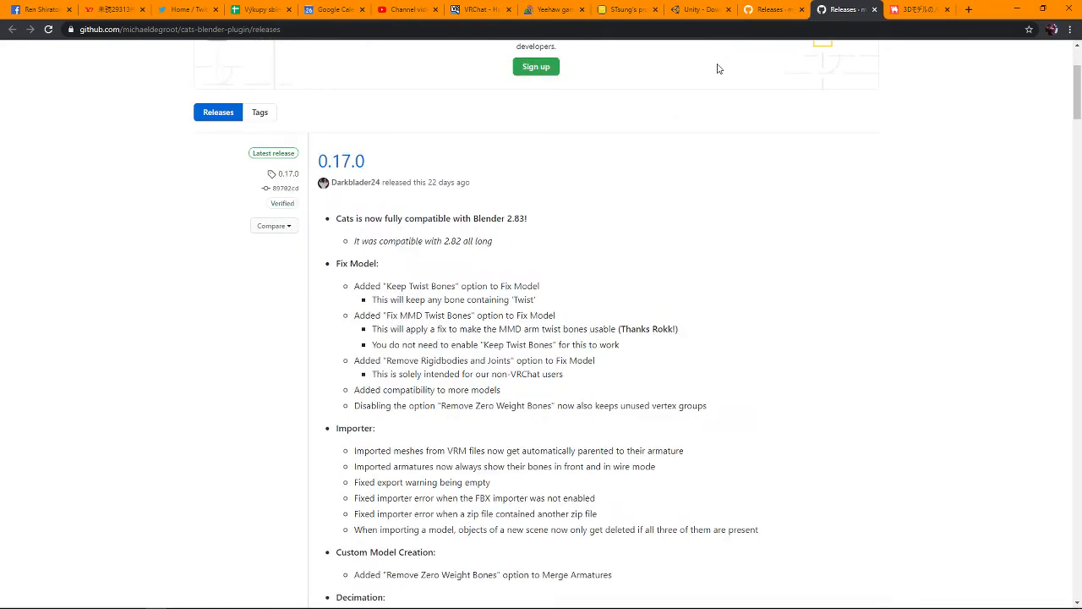
key(ctrl+l)
text(stefanekren.com/deckgen/vrmtoavatar.html)
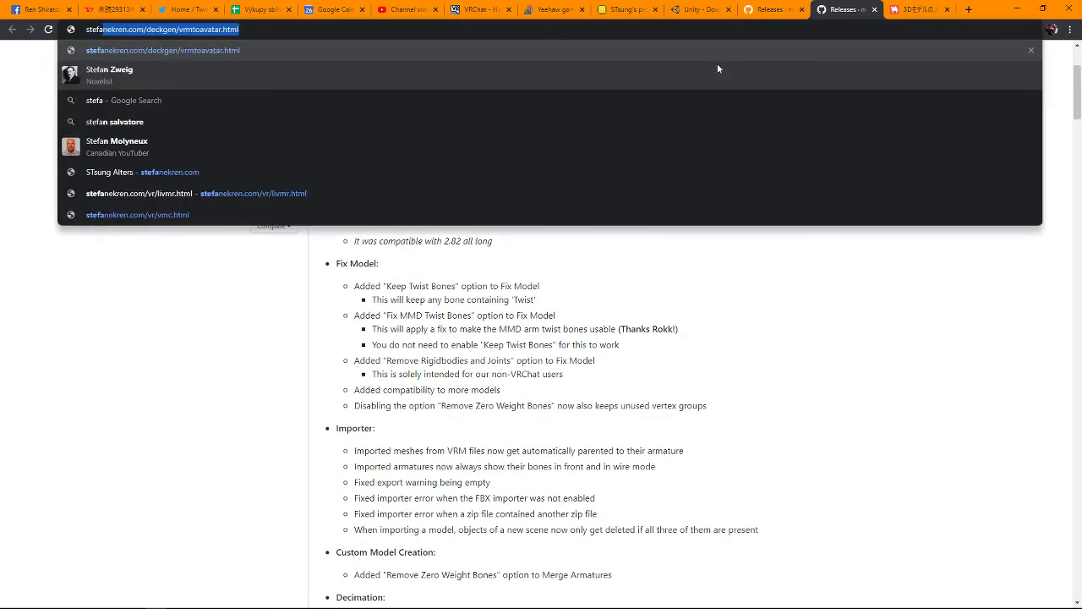
key(Return)
Find the guide's Unity section and highlight the required Unity version 2018 1.6.
scroll(553, 341, down, 5)
scroll(550, 336, up, 4)
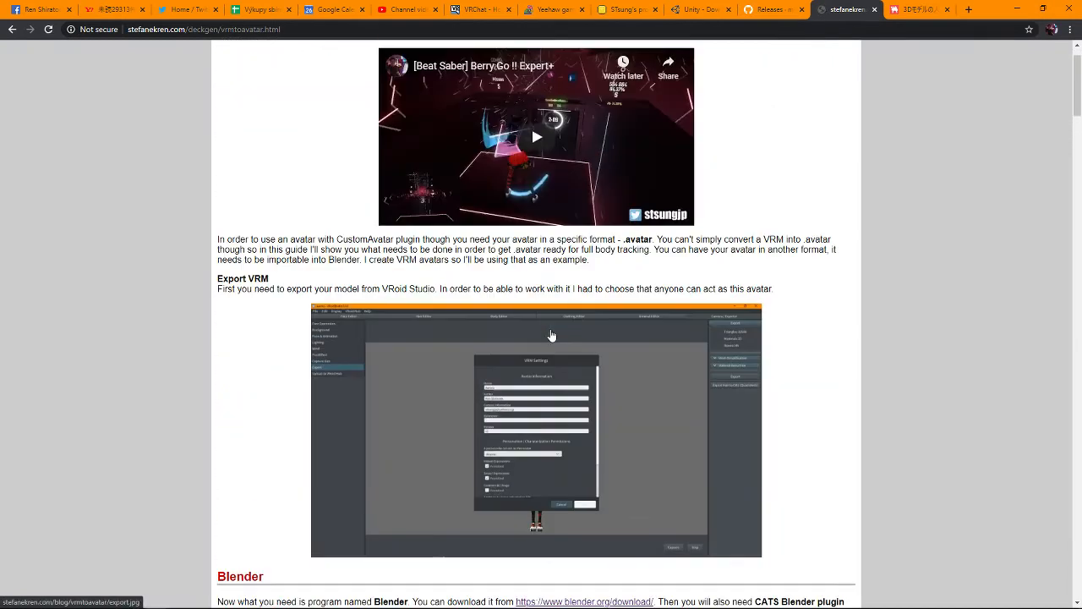
scroll(548, 335, down, 3)
scroll(547, 334, down, 20)
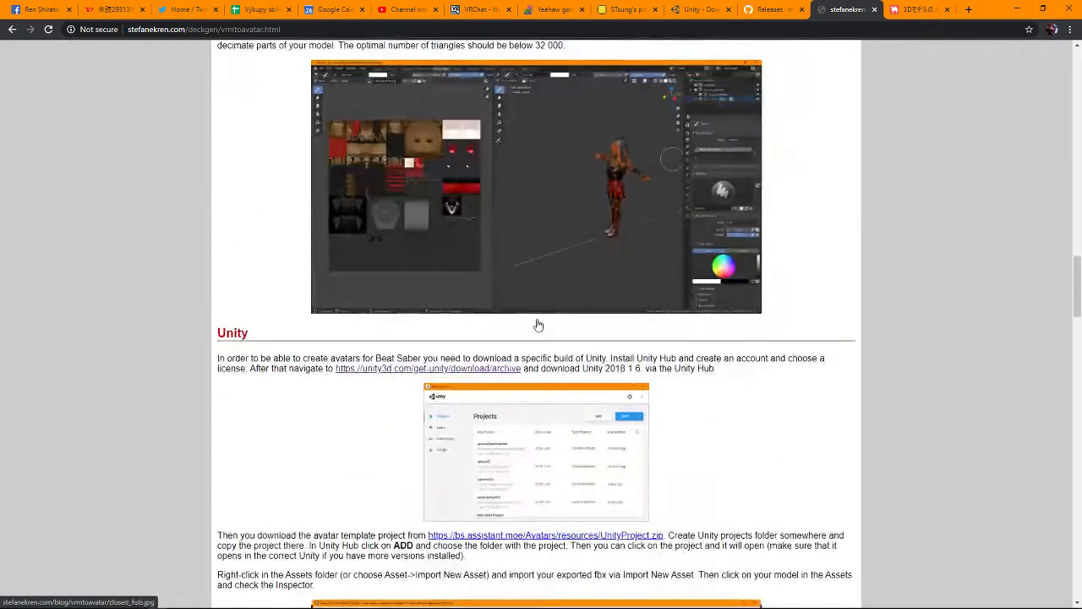
scroll(538, 324, down, 1)
drag(604, 200, 643, 198)
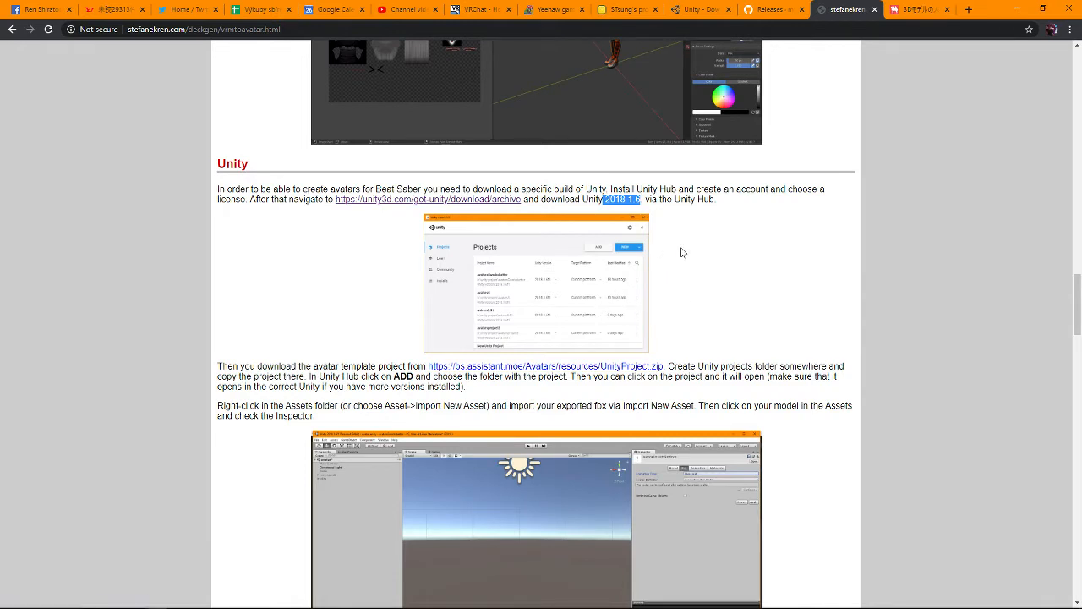
Return to the Unity download archive and show the Unity 2018.x releases.
click(772, 11)
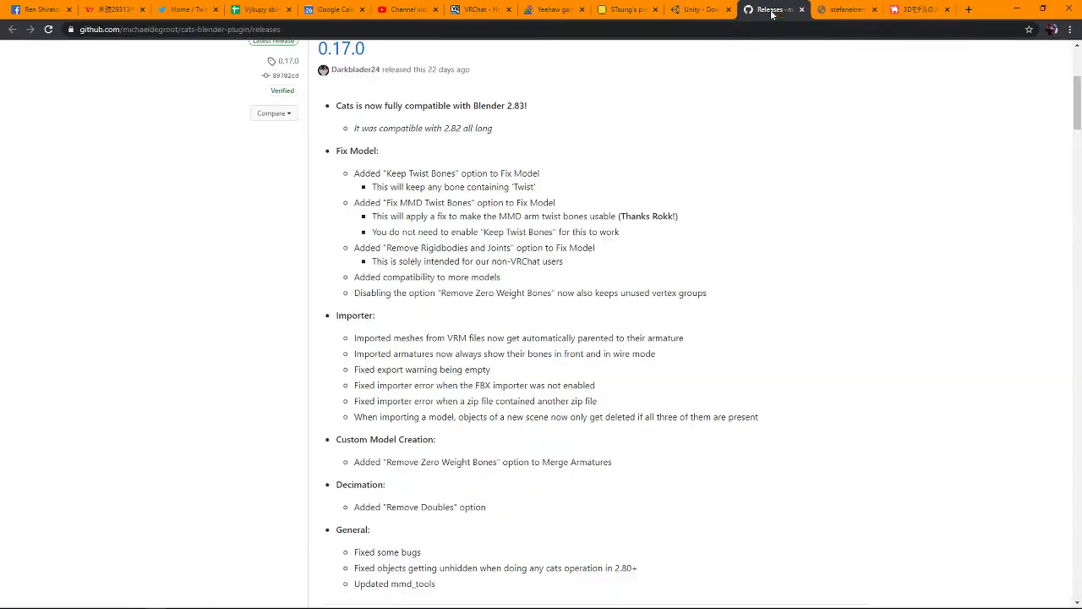
click(844, 15)
click(704, 12)
scroll(496, 357, down, 7)
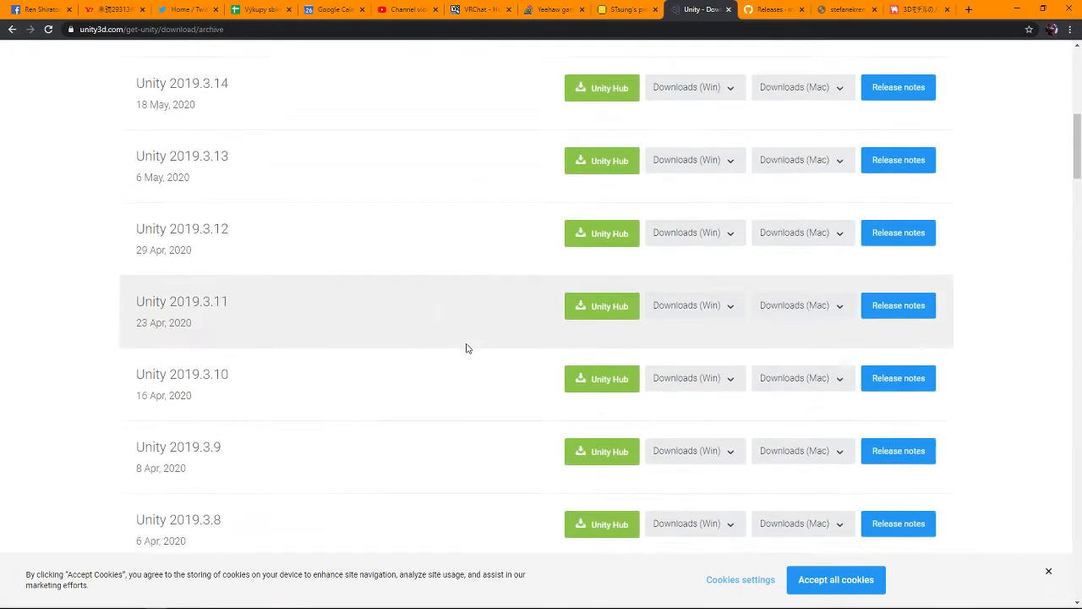
scroll(468, 347, down, 3)
scroll(290, 328, up, 15)
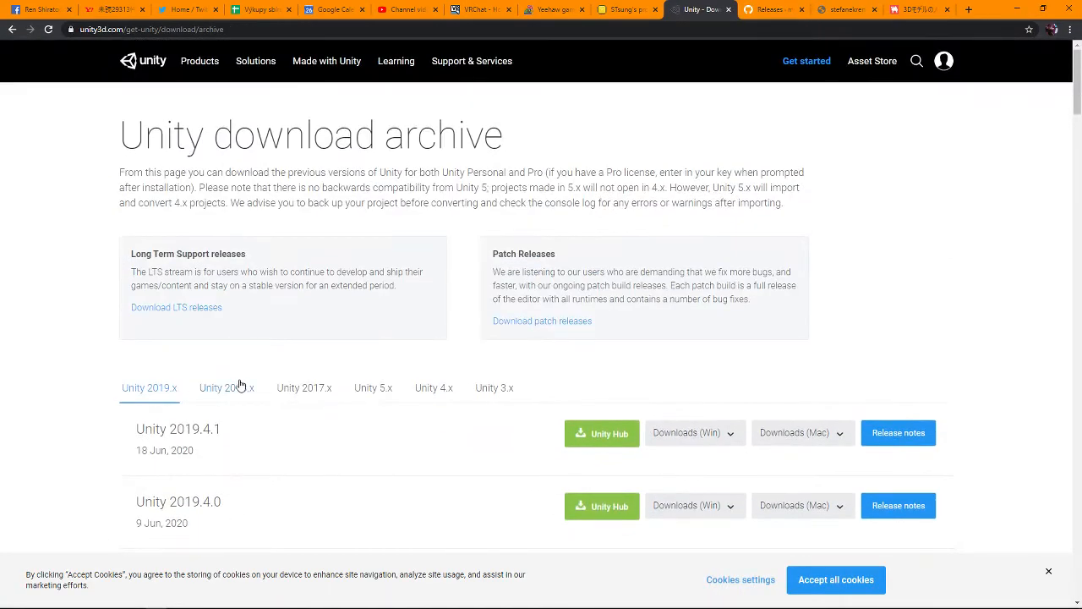
click(240, 385)
Find Unity 2018.1.6 in the archive list and open its download in Unity Hub.
scroll(339, 398, down, 20)
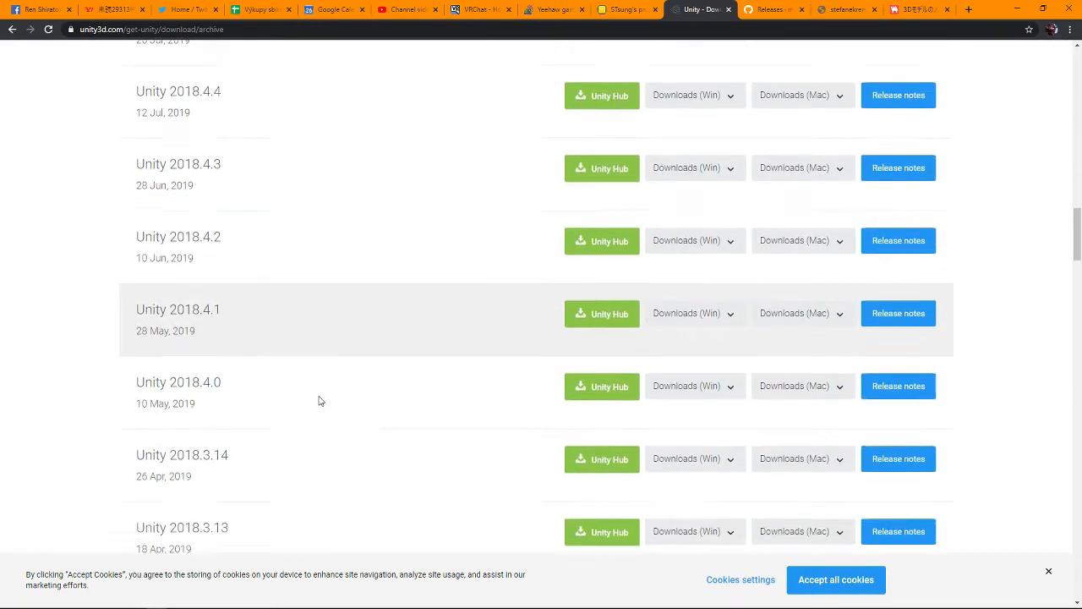
scroll(320, 401, down, 20)
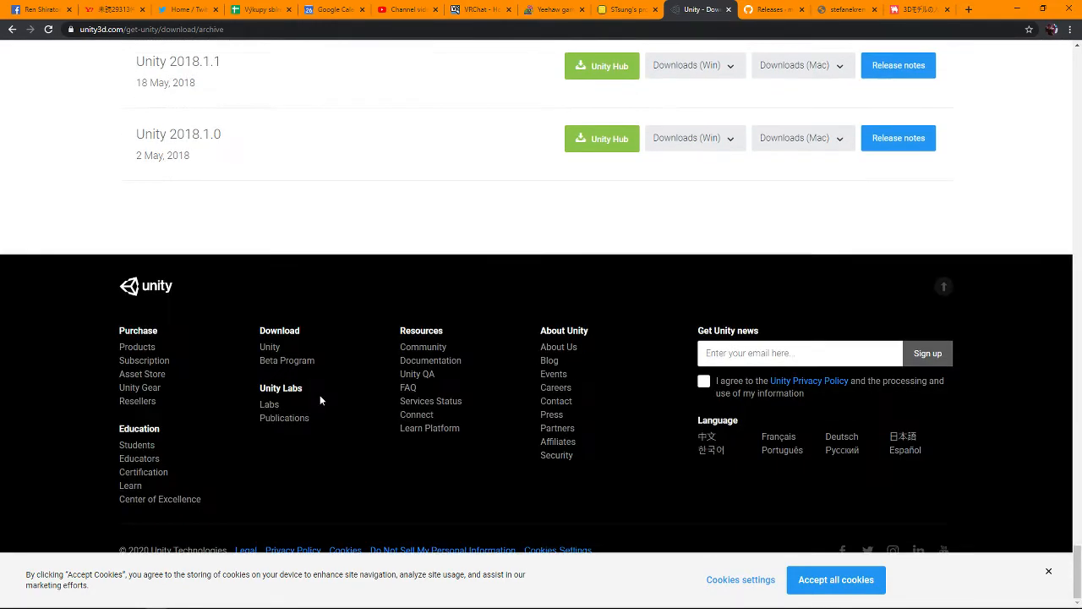
scroll(320, 394, up, 5)
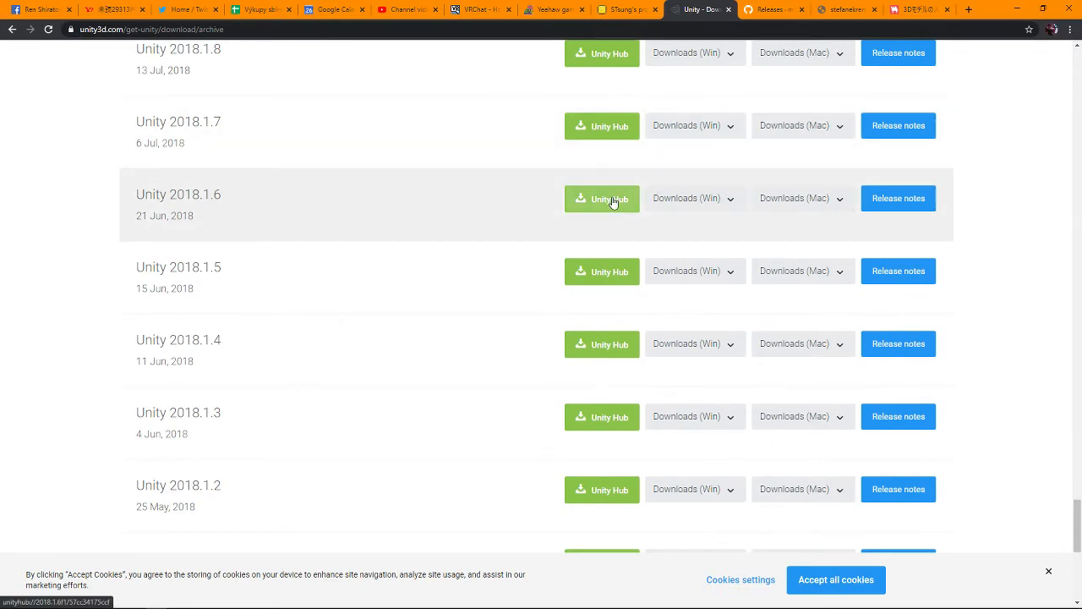
click(613, 201)
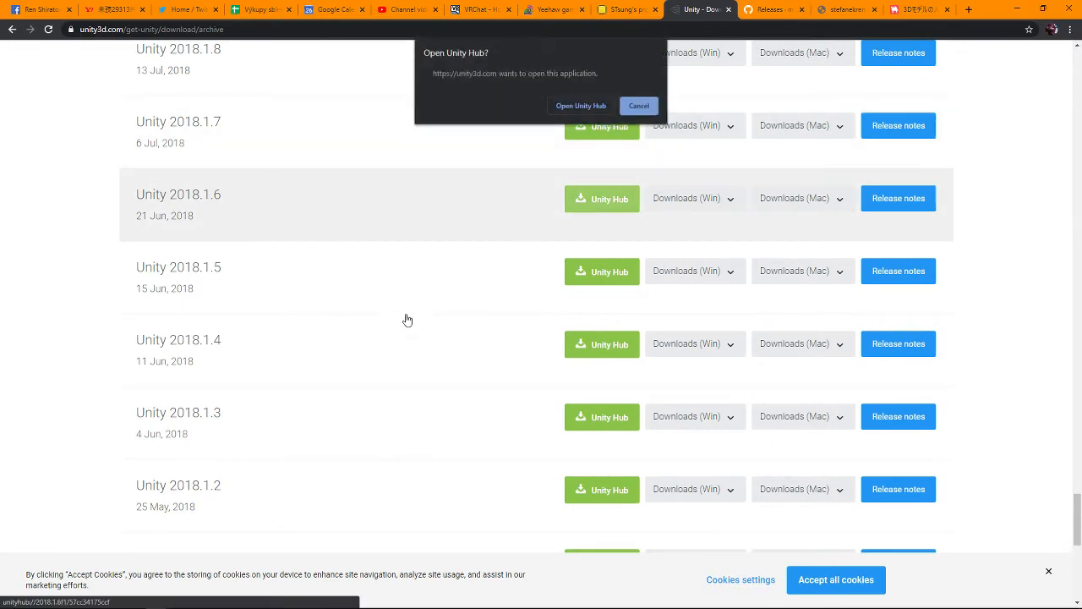
click(571, 104)
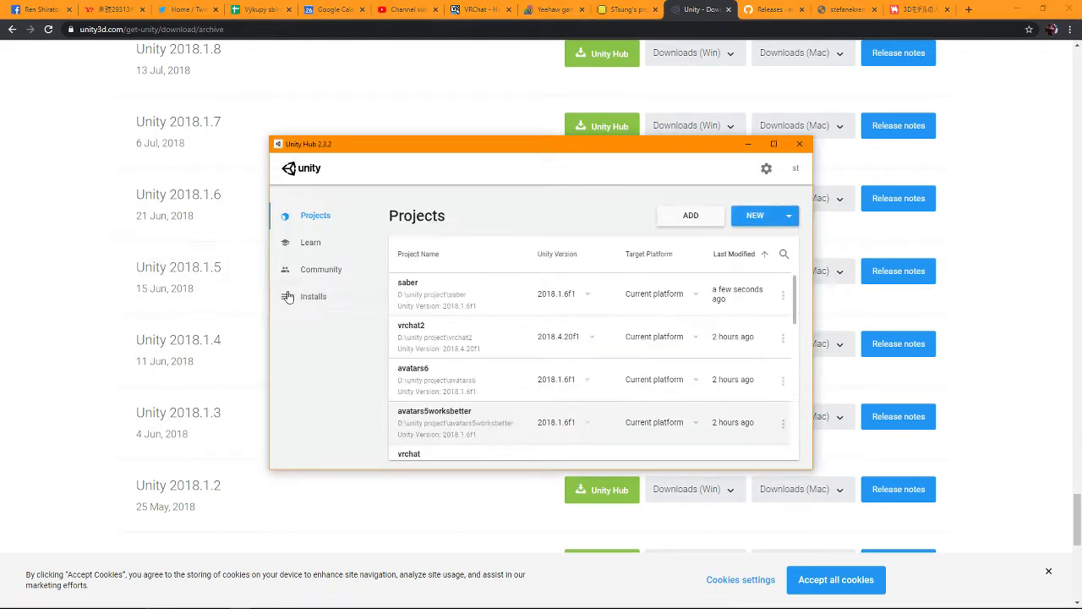
Check the installed Unity versions in Unity Hub, dismiss the notice and return to the project list.
click(340, 294)
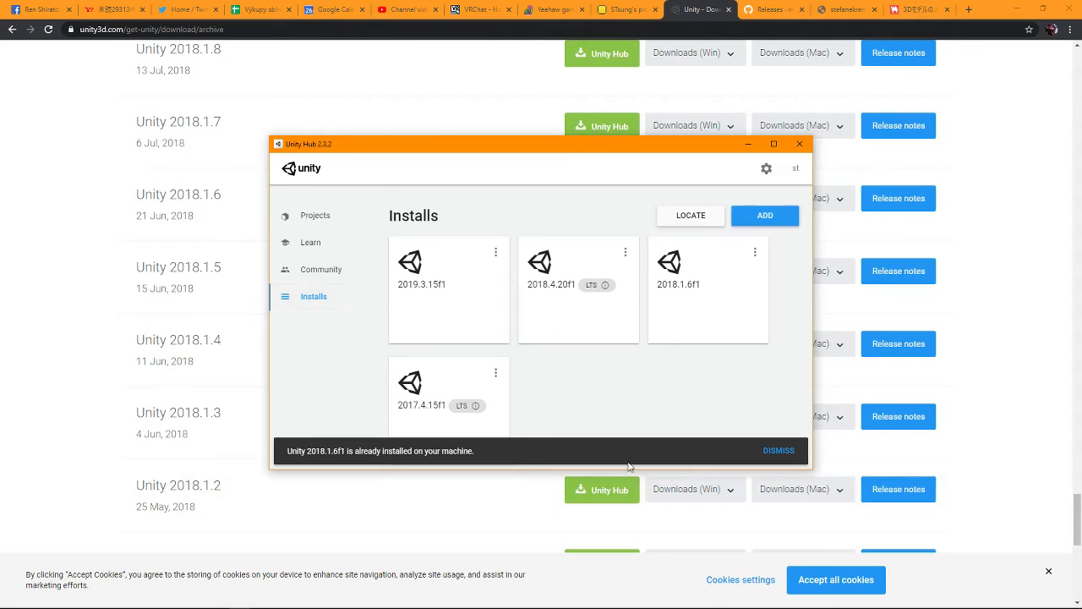
click(780, 450)
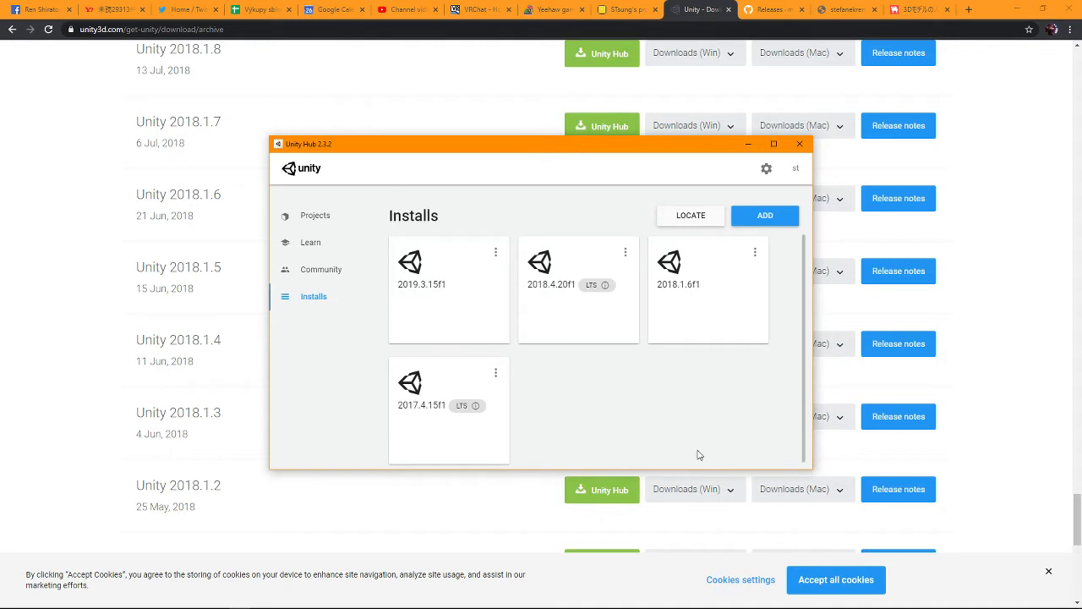
click(313, 217)
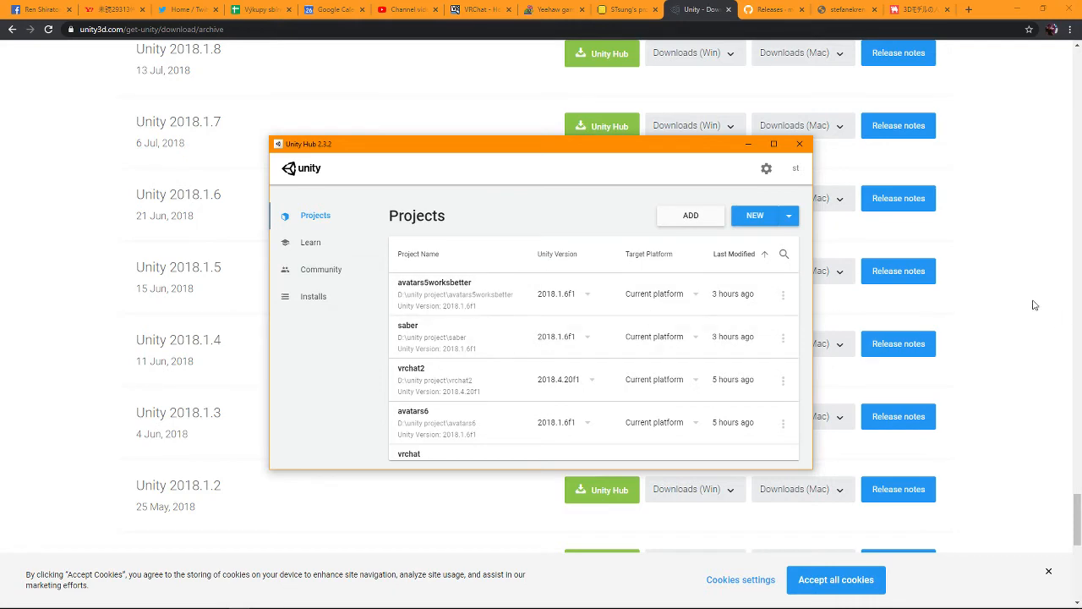
Switch back to the vrmtoavatar guide and download the UnityProject.zip avatar template project.
click(837, 8)
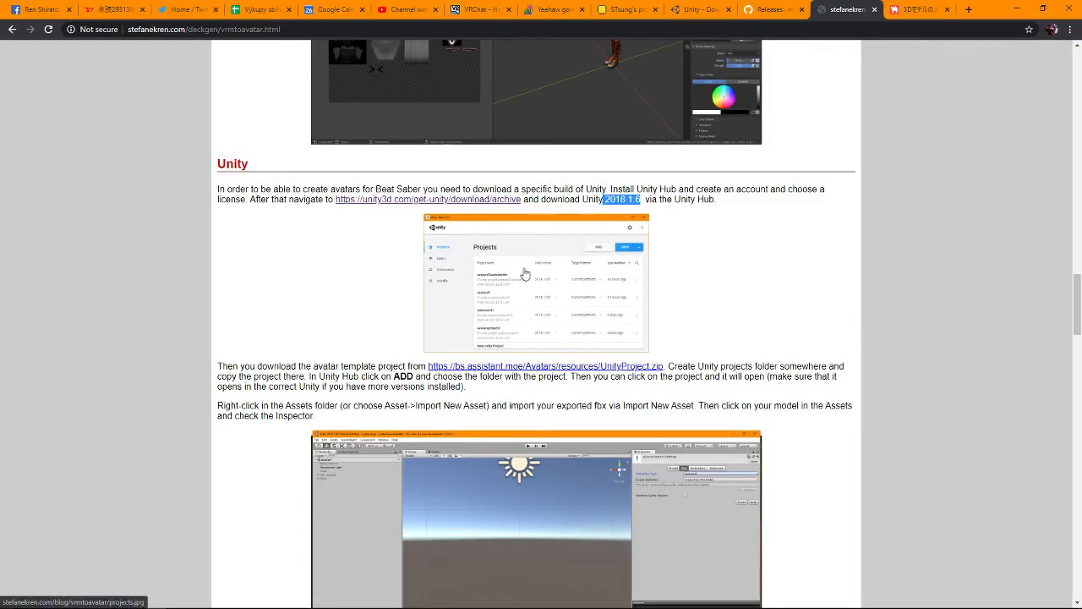
scroll(336, 349, down, 1)
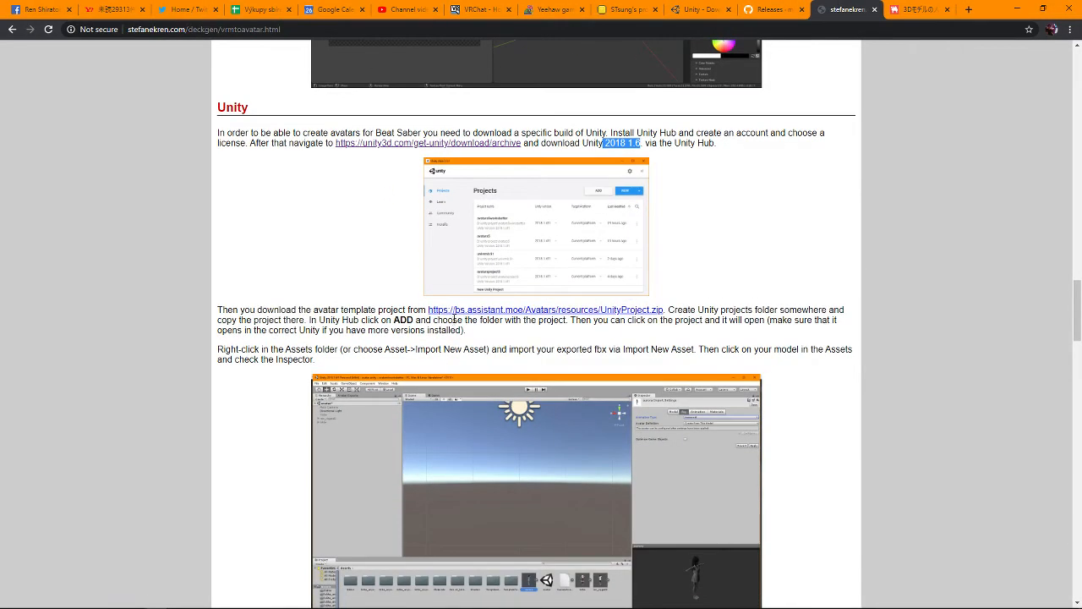
drag(426, 312, 640, 317)
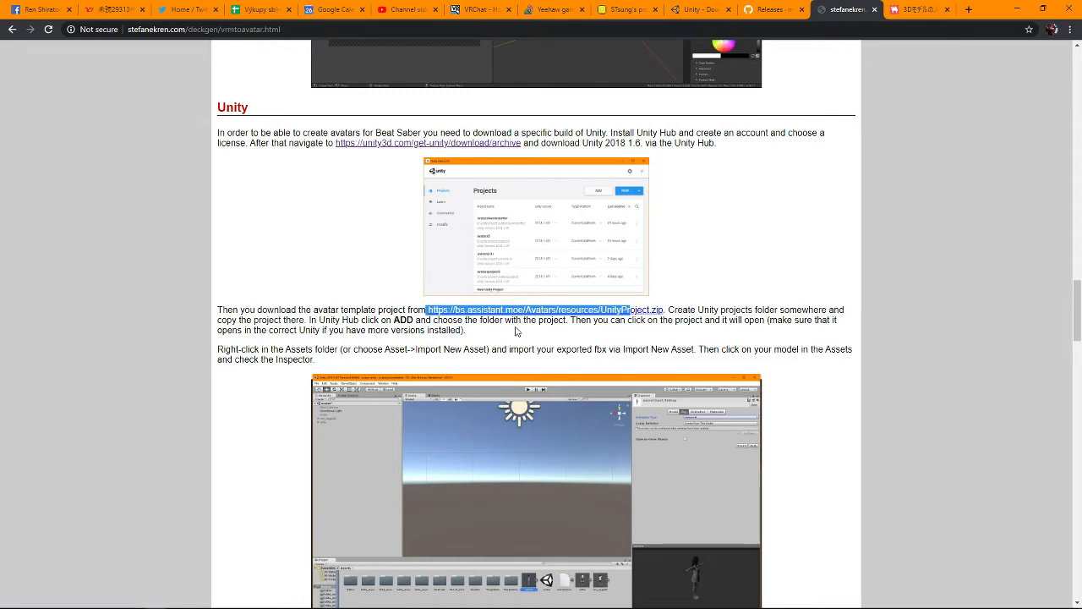
click(651, 312)
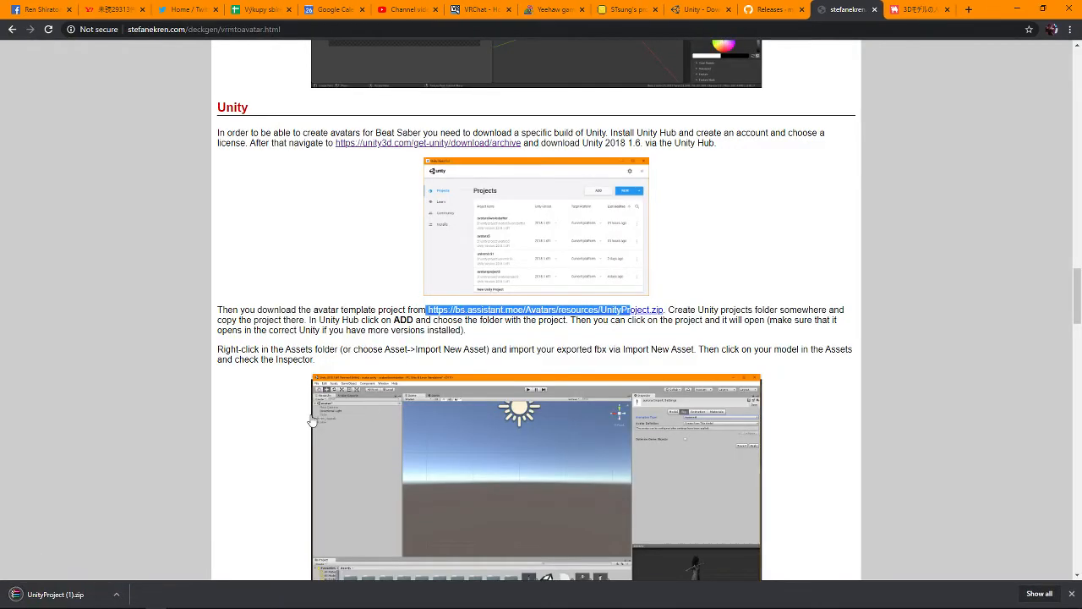
Switch to Total Commander and open the downloaded UnityProject (1).zip archive in Downloads.
key(alt+Tab)
key(alt+Tab)
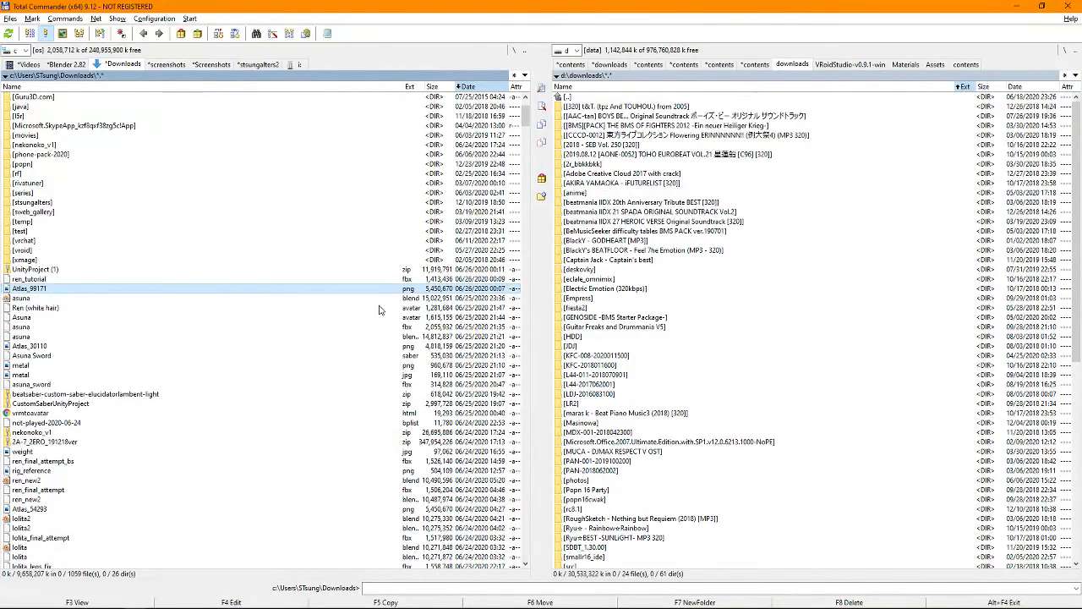
key(Up)
key(Up)
key(Return)
Open the unity project folder on drive D in the other pane and unpack AvatarsUnityProject into a tutorial subfolder there.
key(Tab)
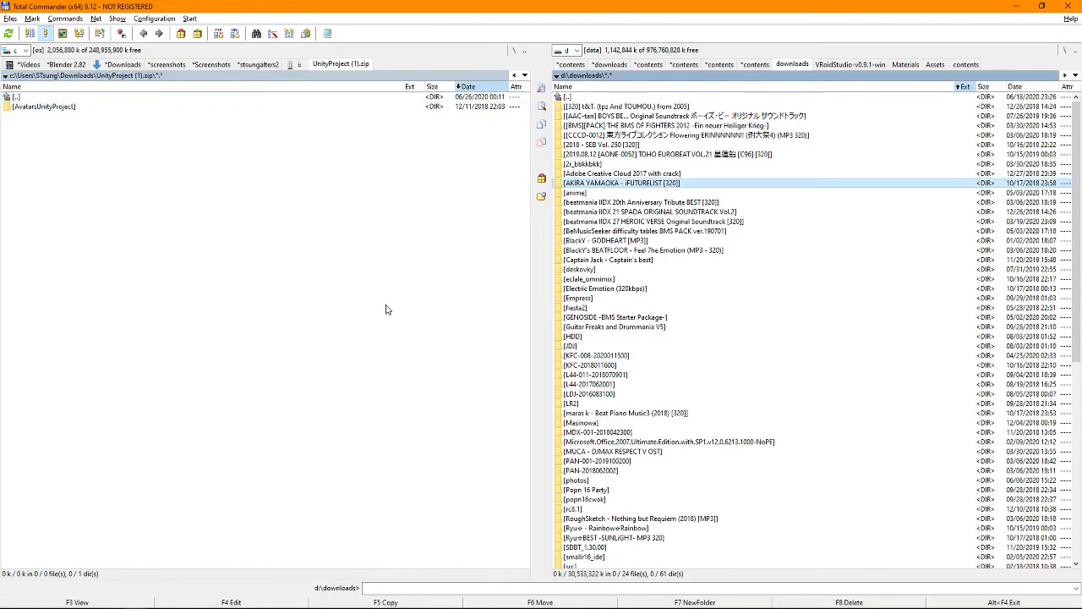
key(BackSpace)
text(unity)
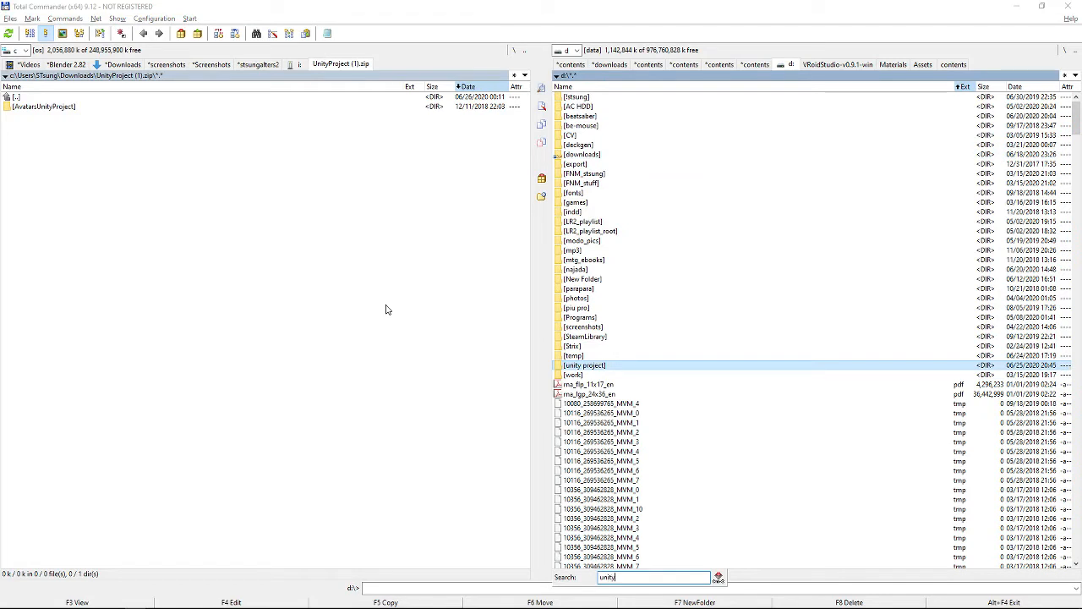
key(Return)
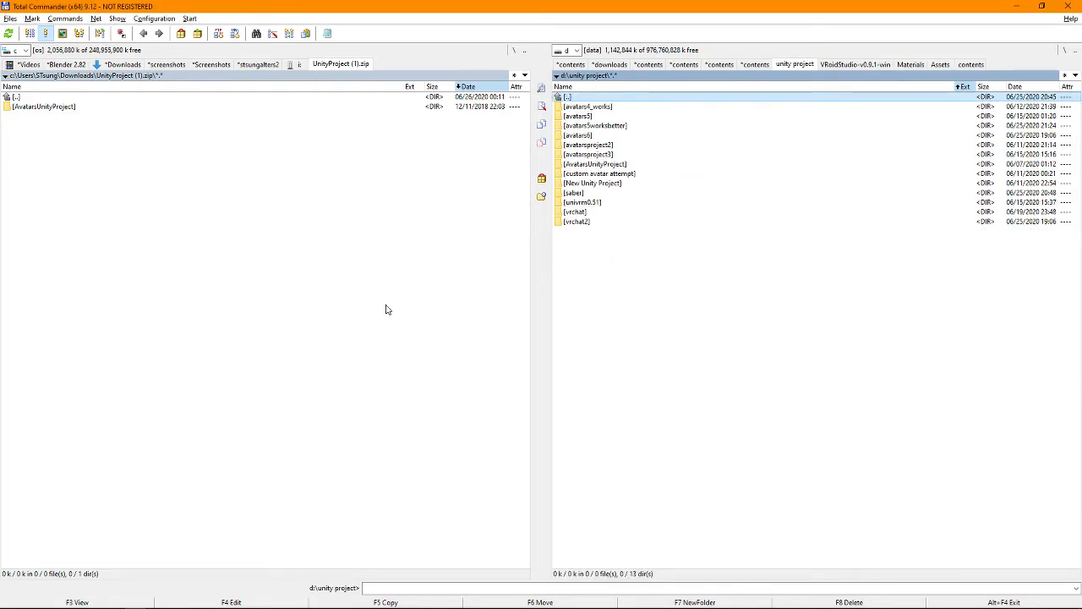
key(Tab)
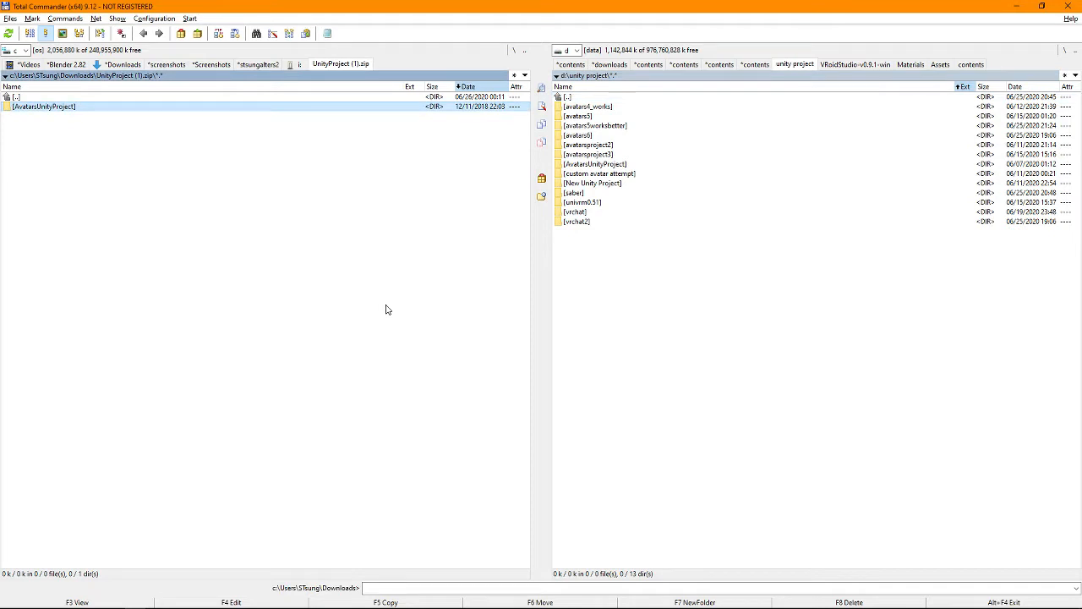
key(F5)
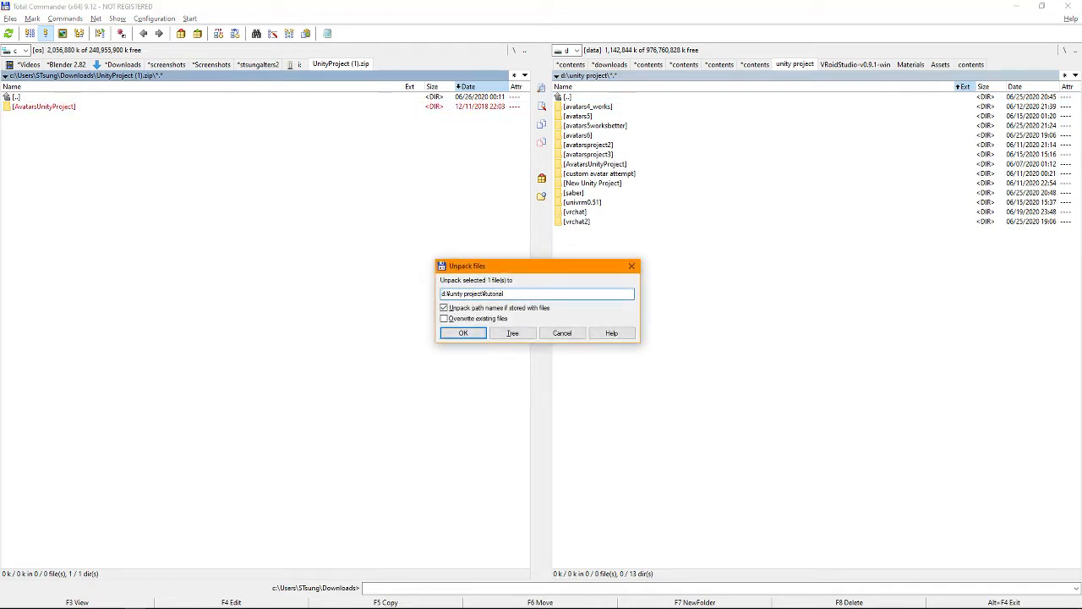
key(Return)
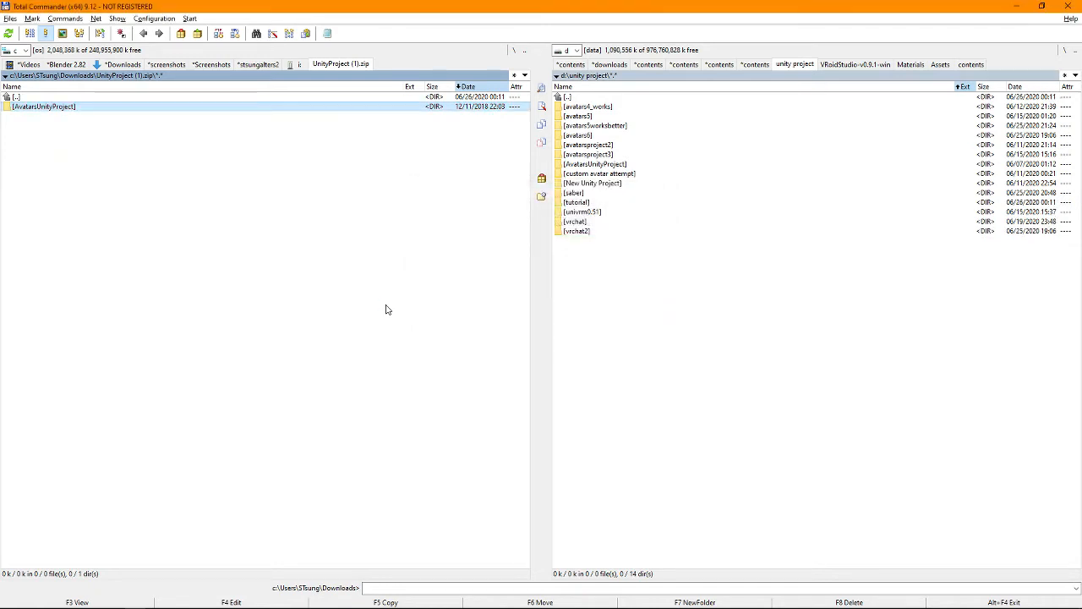
Open the unpacked AvatarsUnityProject folder inside tutorial and move all its contents up into the tutorial folder.
key(Tab)
text(tu)
key(Return)
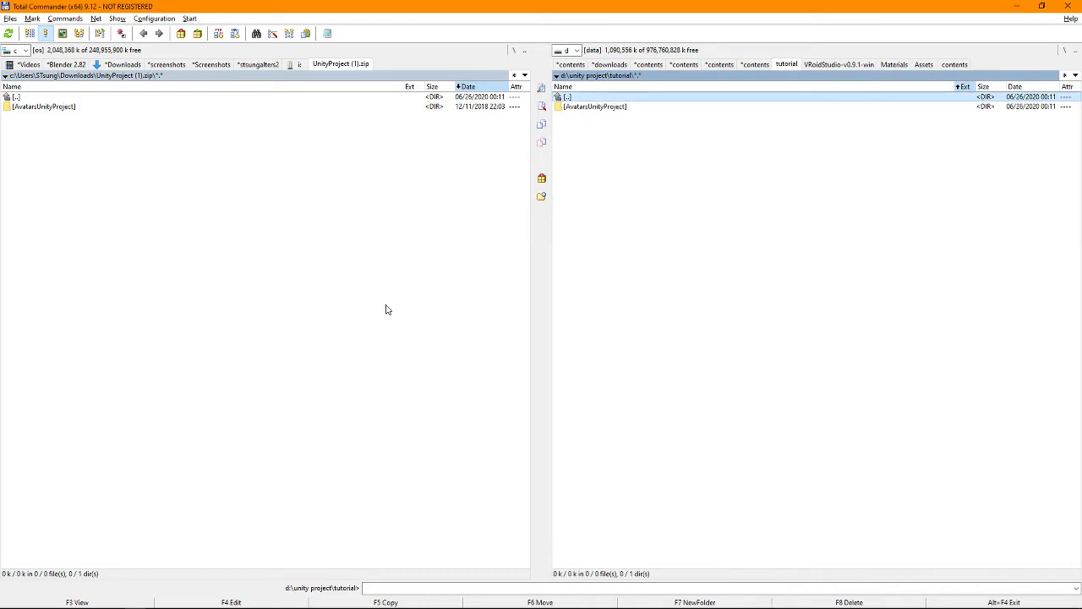
key(Return)
key(Return)
key(Down)
key(Return)
key(Down)
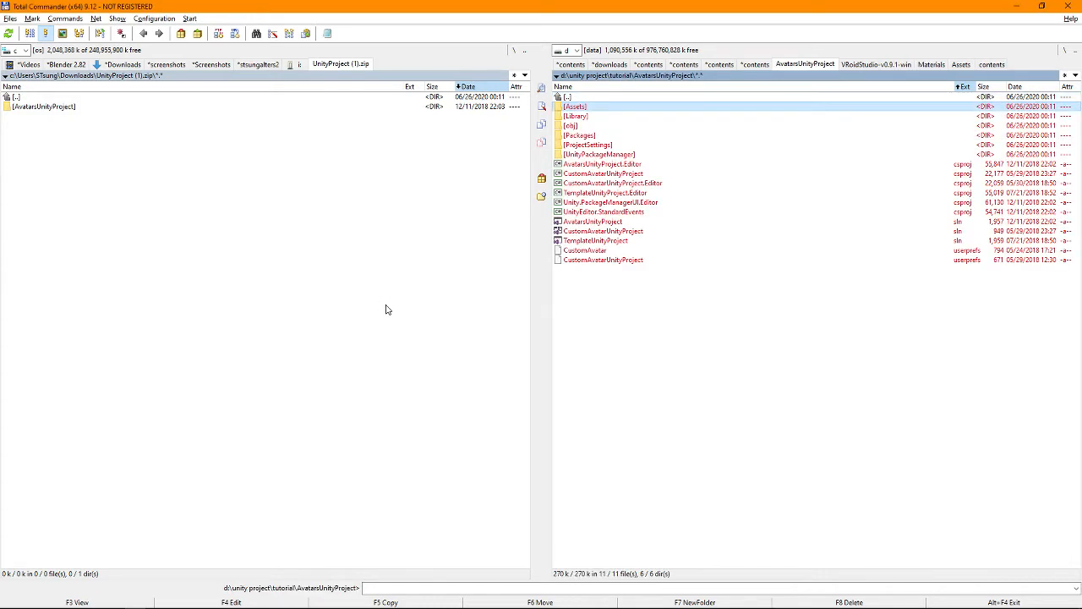
key(Up)
key(Return)
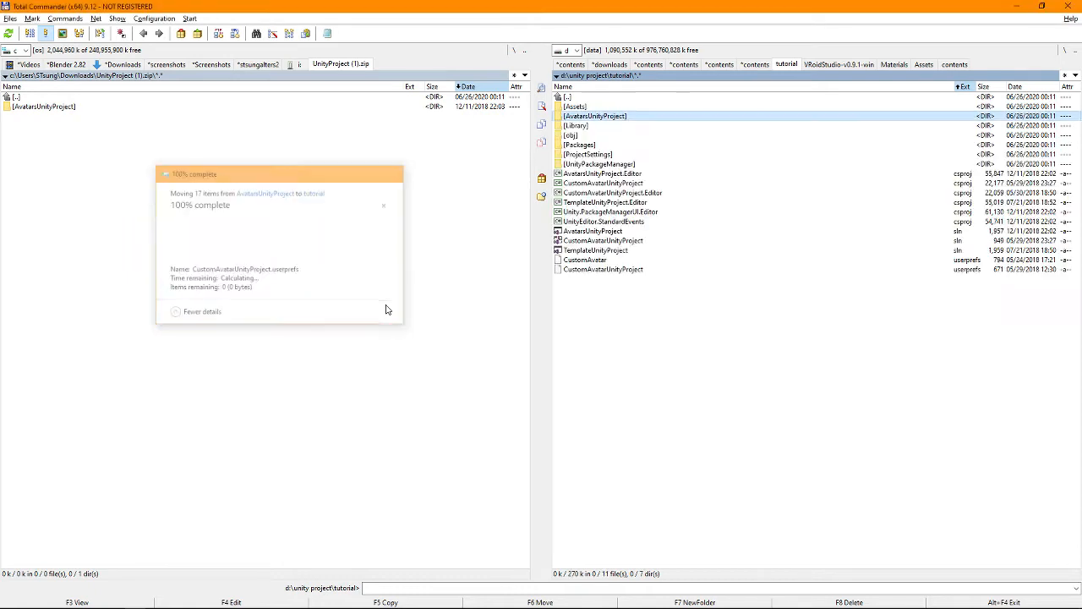
Delete the leftover AvatarsUnityProject folder, including its subfolders, from the tutorial folder.
key(Up)
key(Down)
key(Delete)
key(Return)
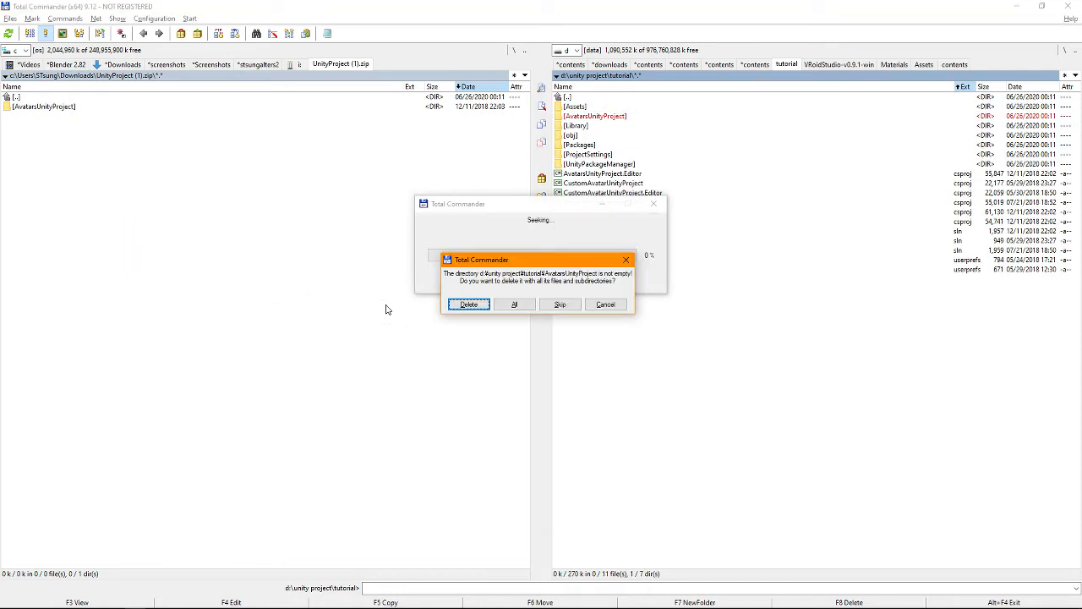
key(Return)
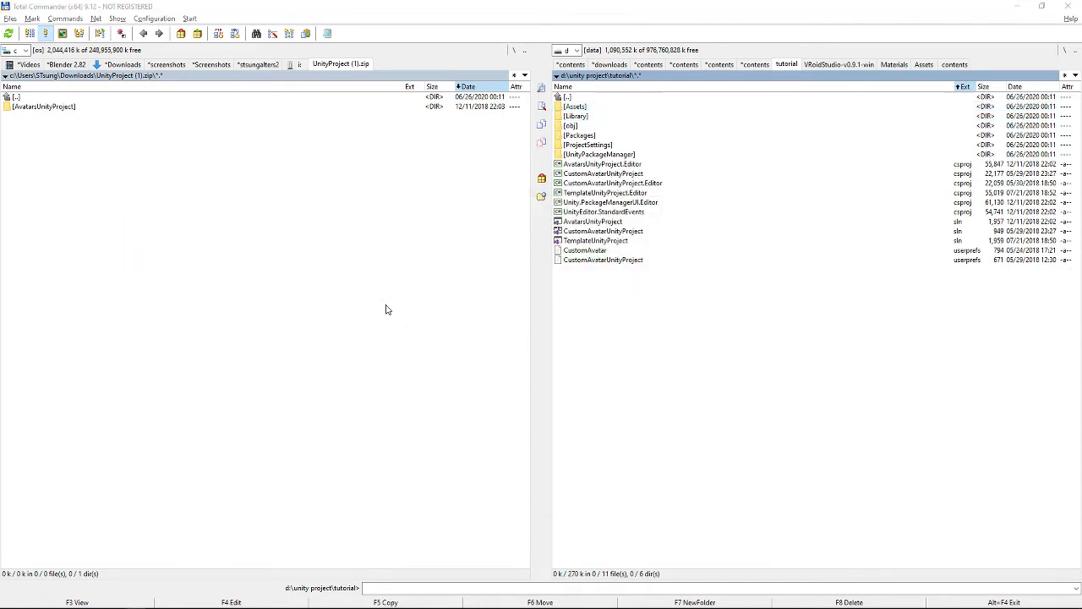
Switch to Unity Hub and add the tutorial folder from D:\unity project to the project list.
key(alt+Tab)
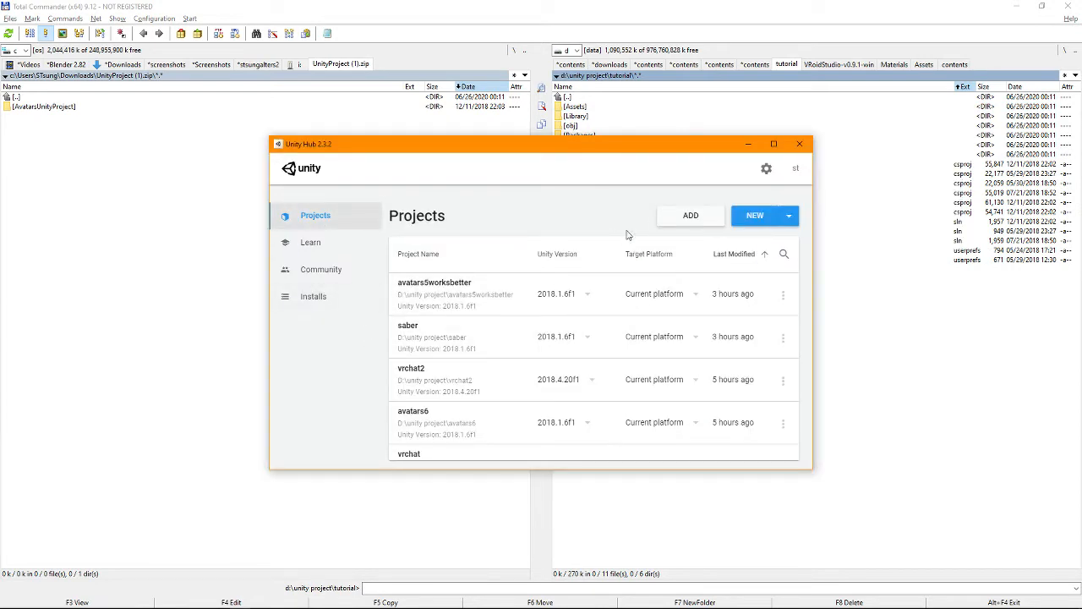
click(691, 217)
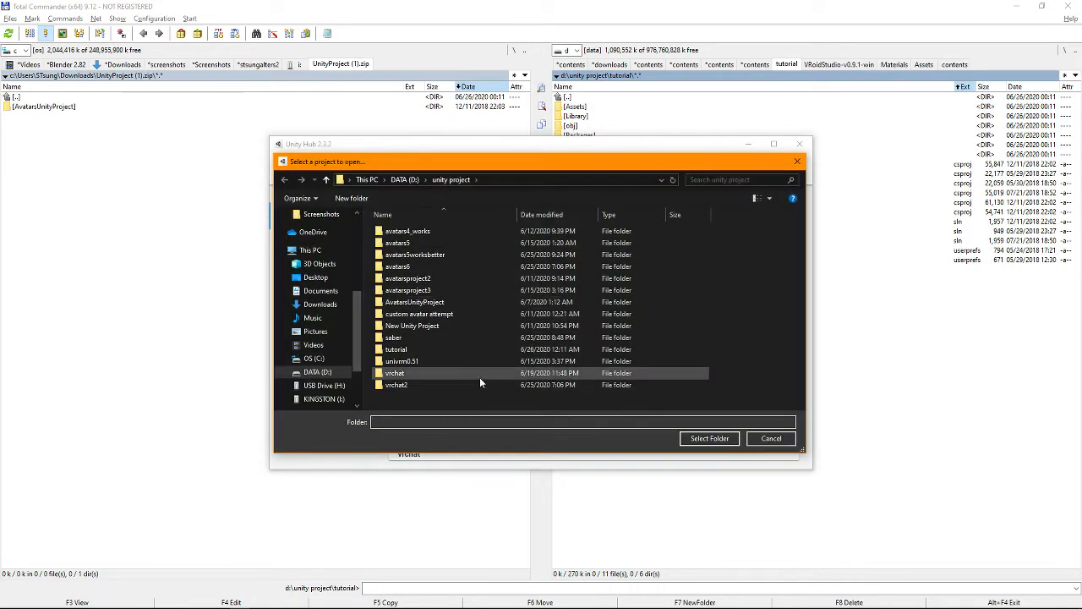
click(444, 350)
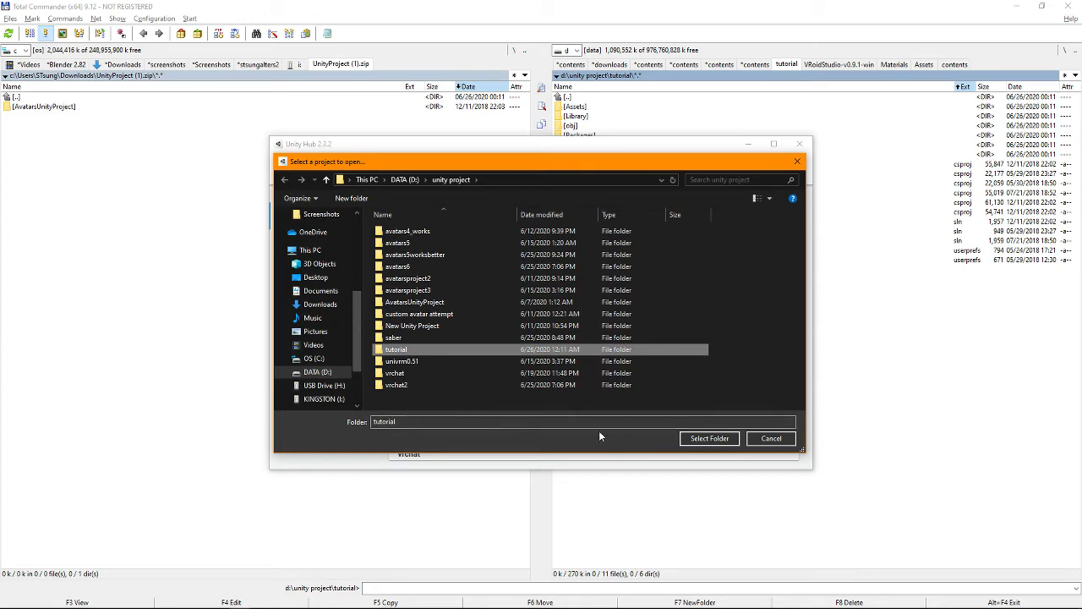
click(708, 438)
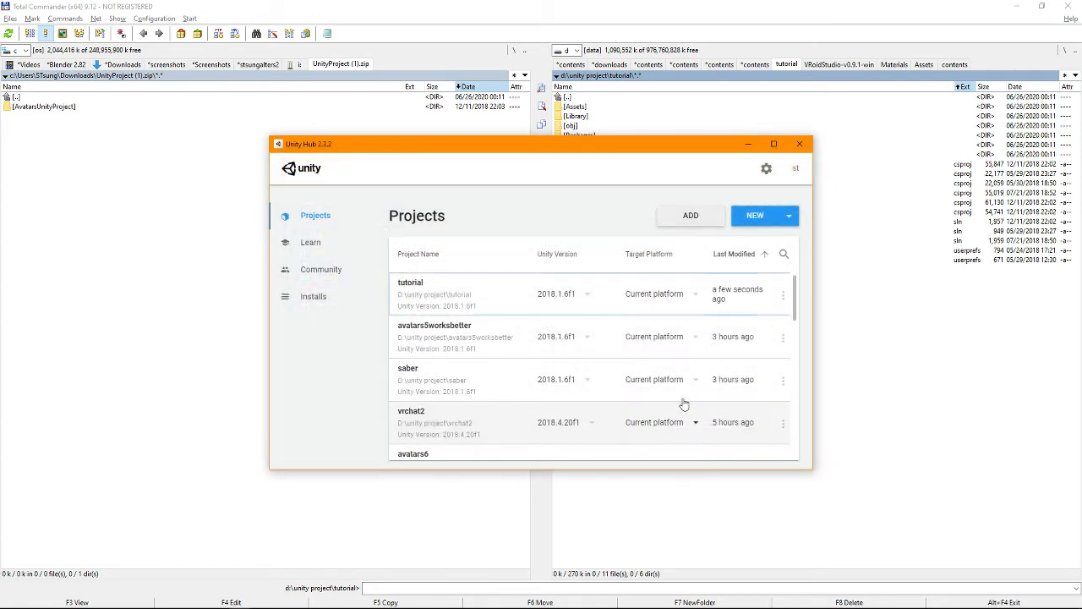
Keep Unity version 2018.1.6f1 for the tutorial project and open the project.
click(589, 296)
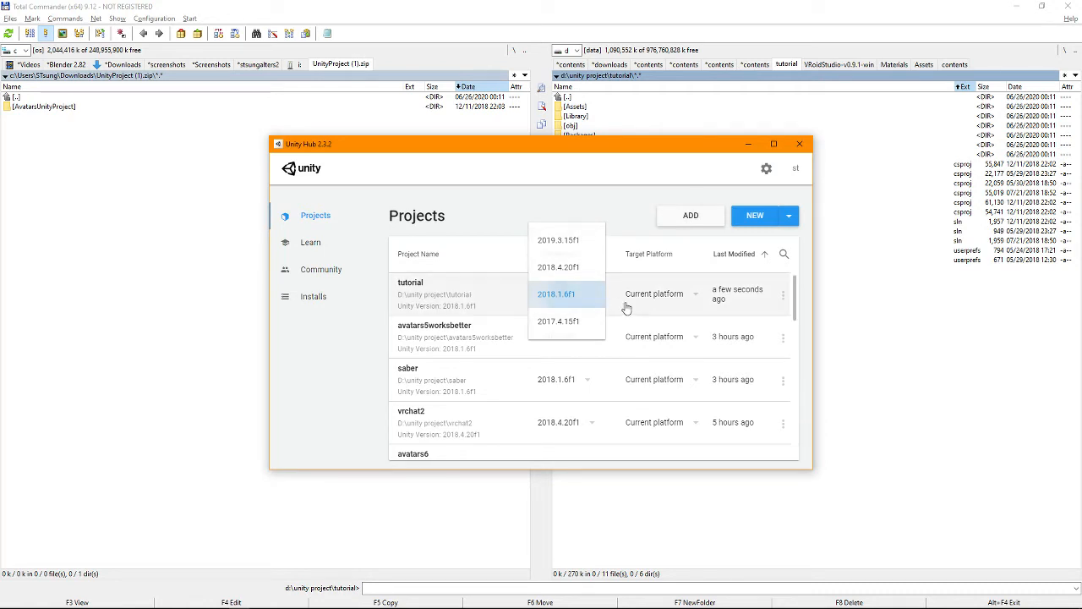
click(589, 304)
click(510, 302)
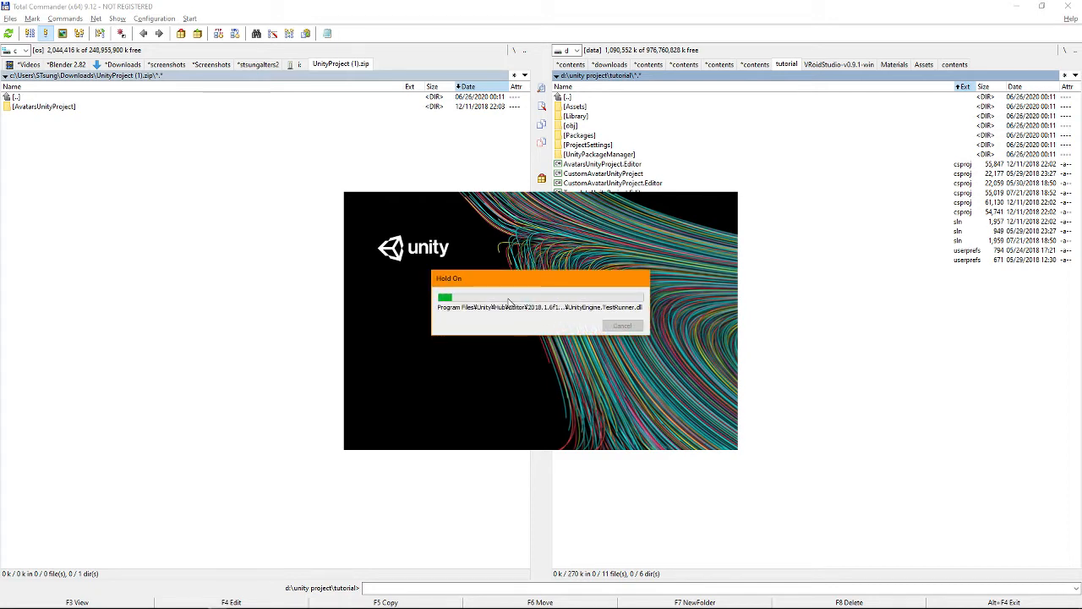
Bring the loaded tutorial project's Unity editor window fully onto the screen and maximize it.
key(alt+Tab)
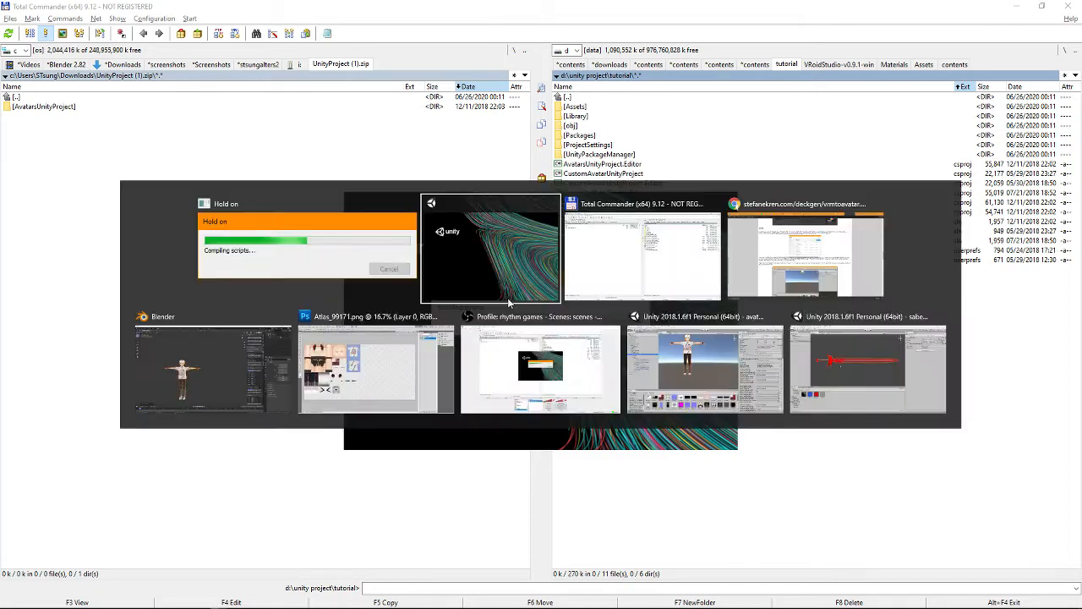
key(alt+Tab)
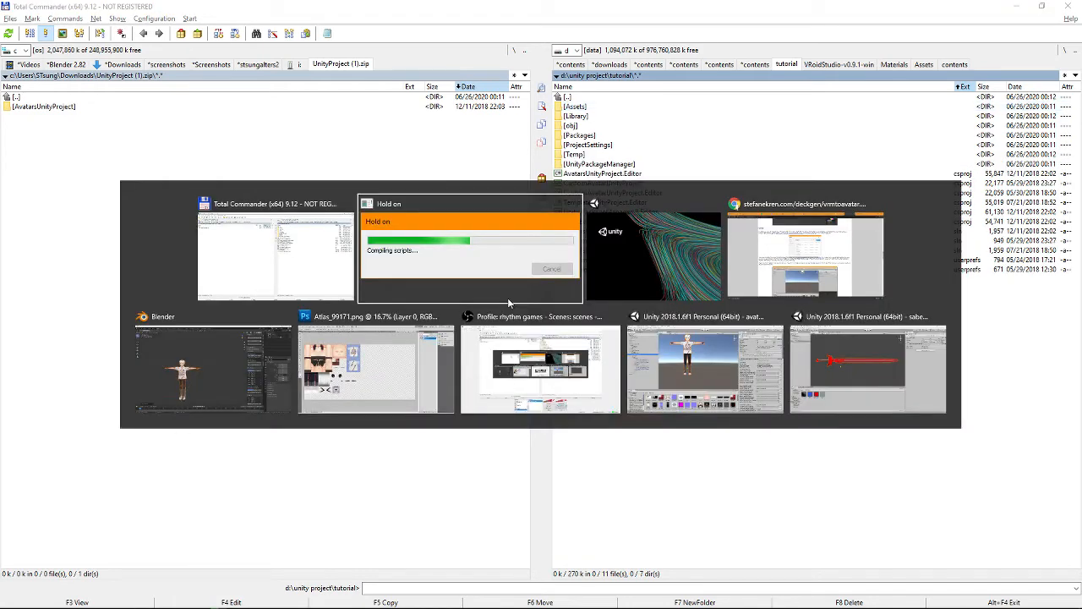
click(508, 301)
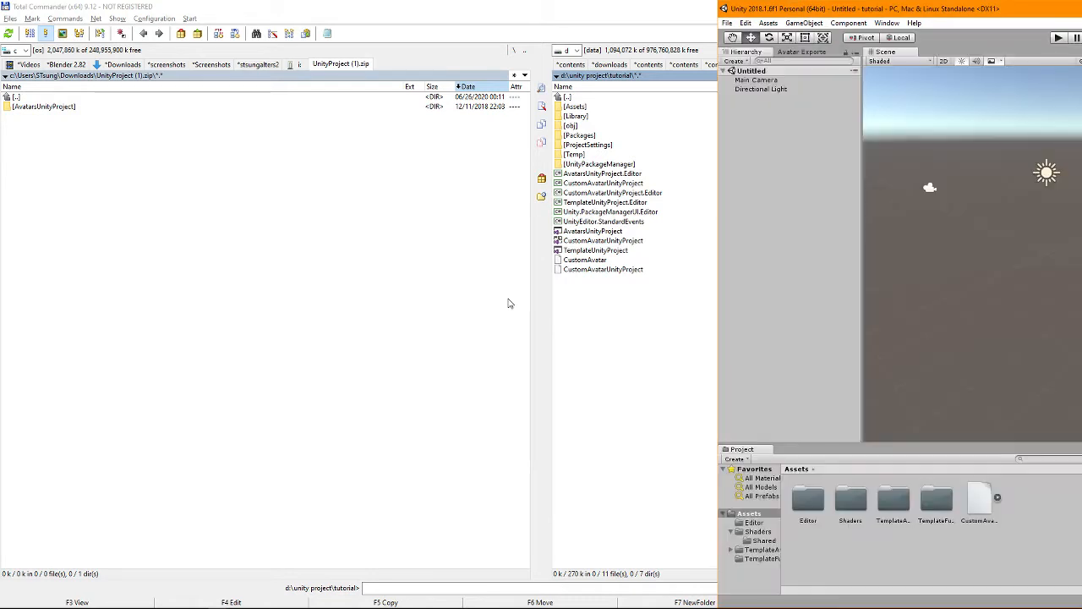
key(alt+space)
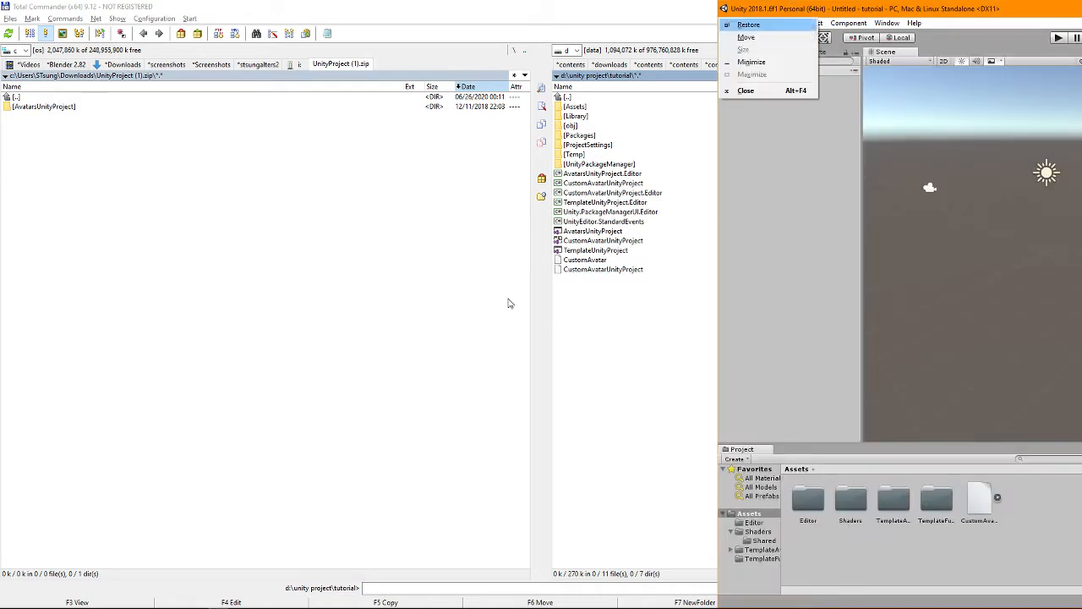
key(Escape)
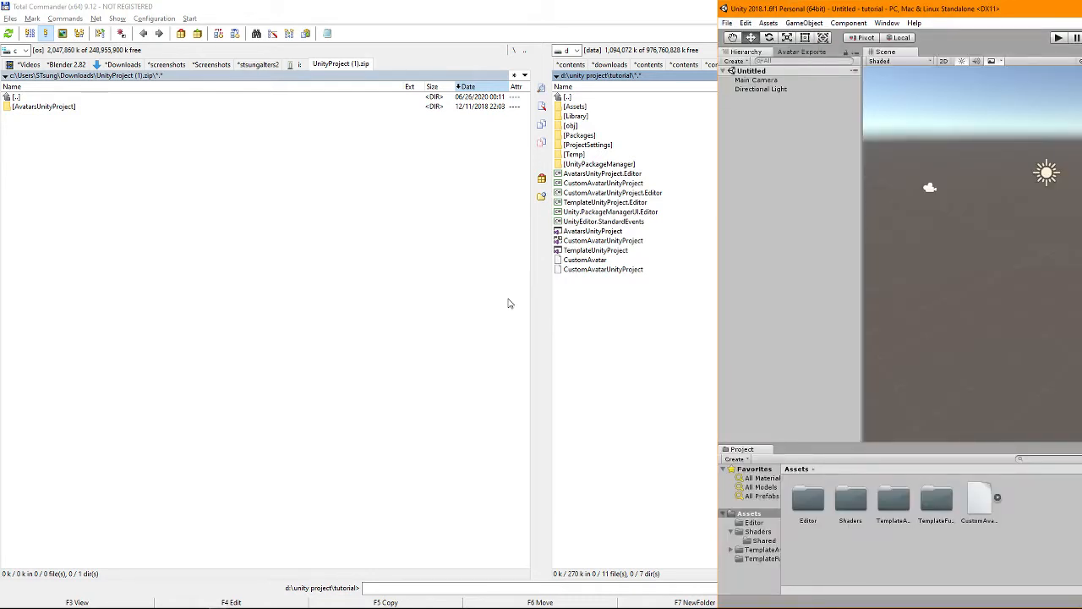
drag(946, 4, 844, 13)
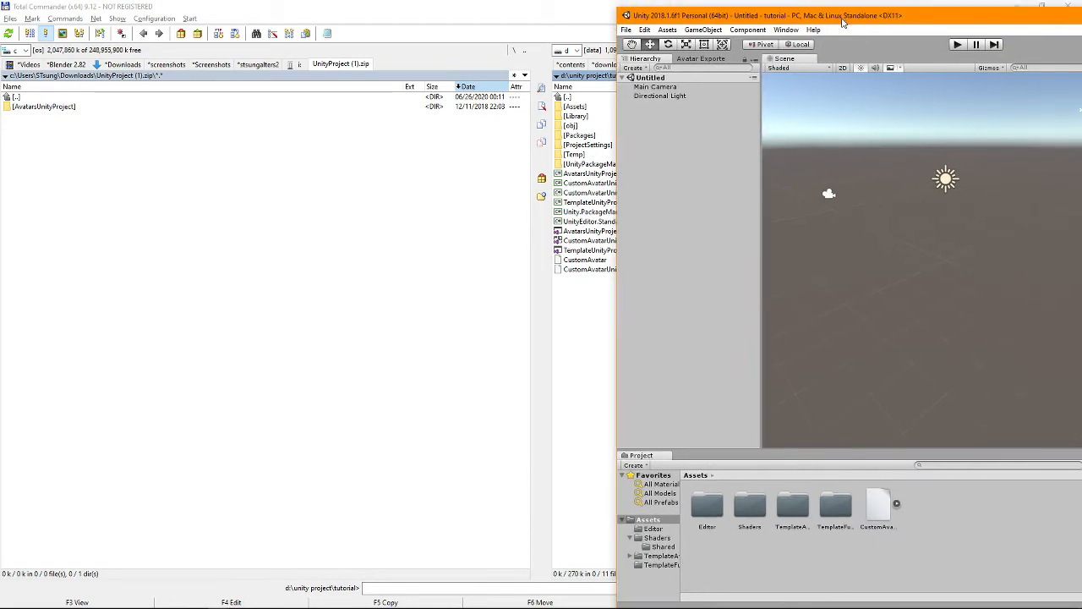
key(alt+space)
key(x)
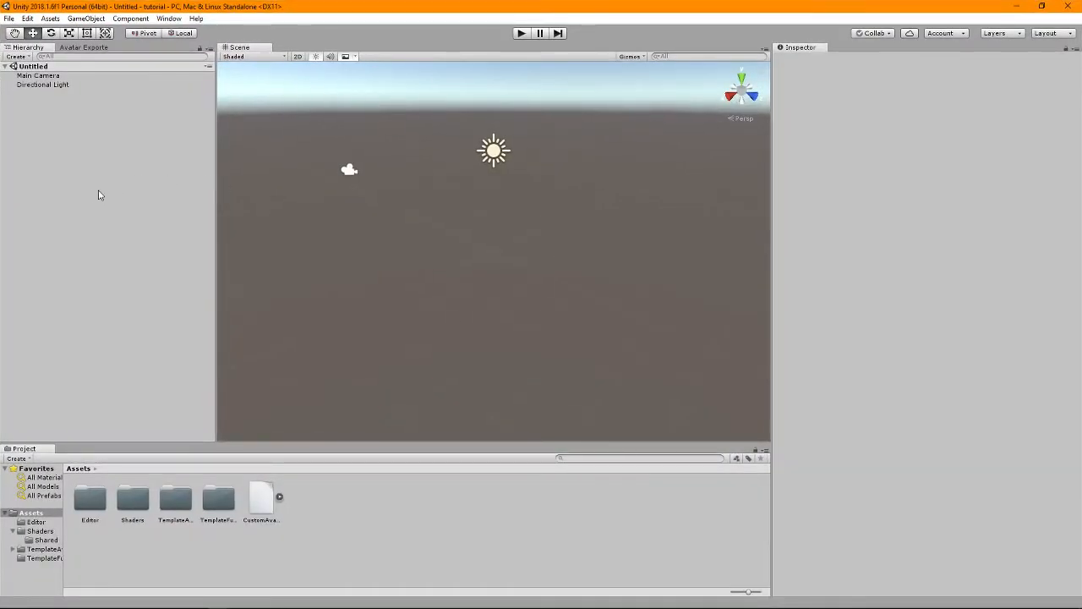
Look over the CustomAvatar plugin, TemplateAvatar and Shaders items in Assets and widen the project's folder tree.
click(260, 500)
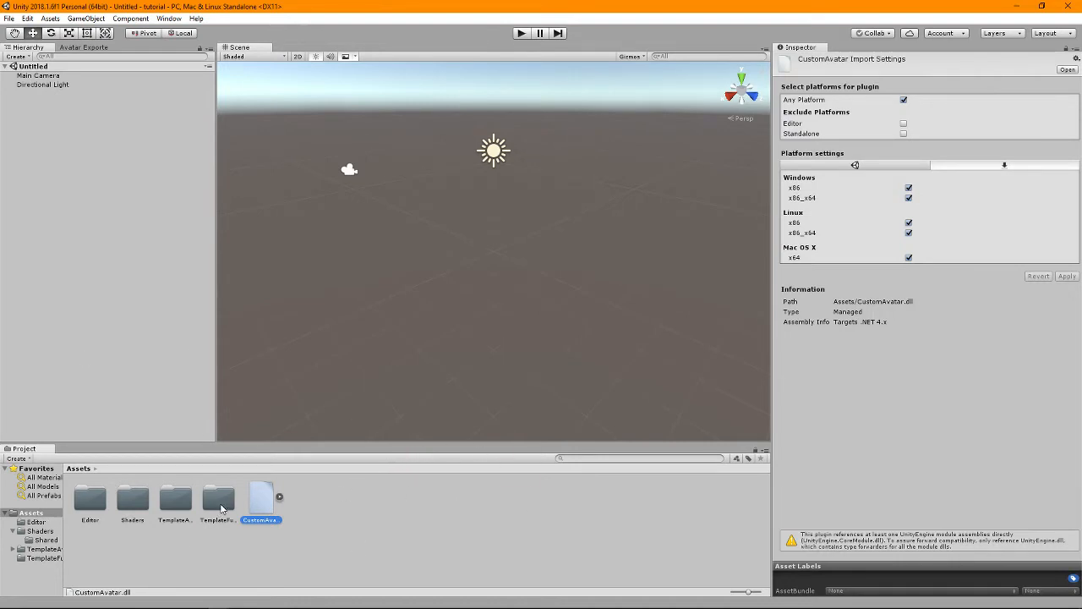
drag(221, 506, 171, 505)
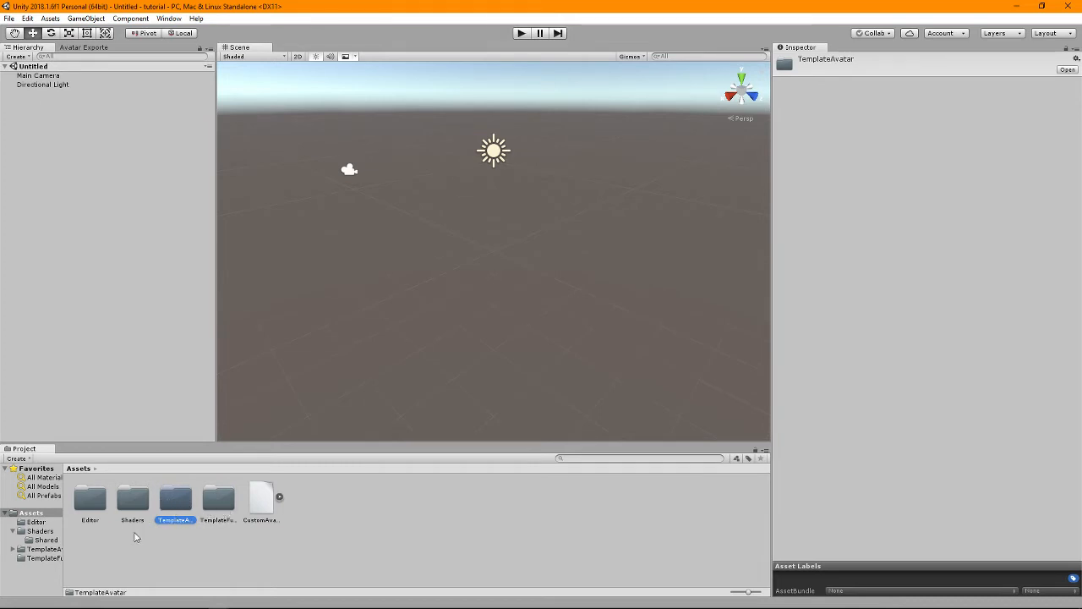
click(132, 505)
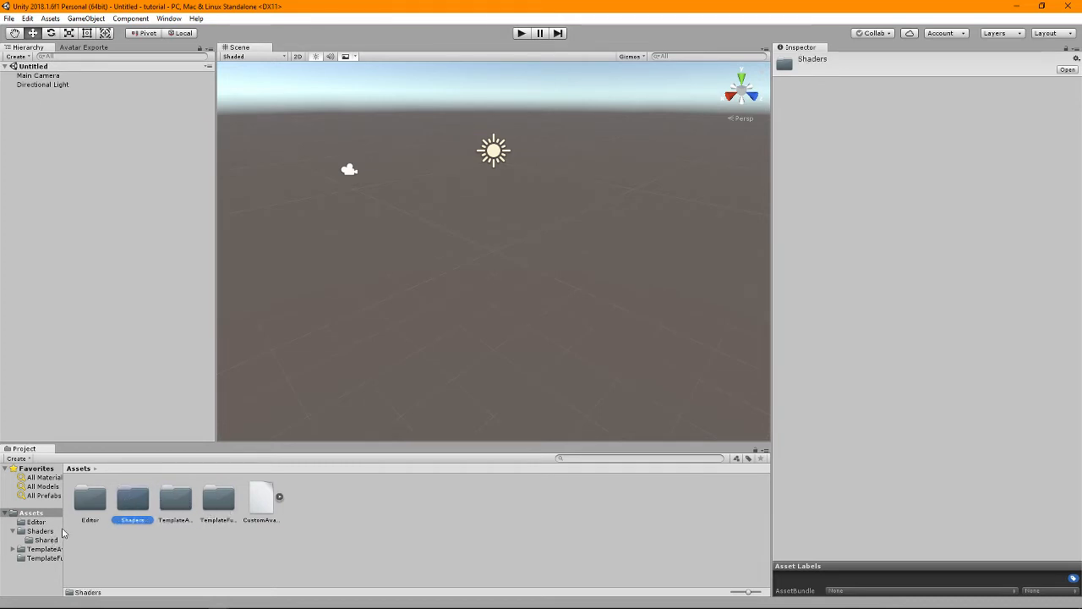
drag(63, 474, 130, 478)
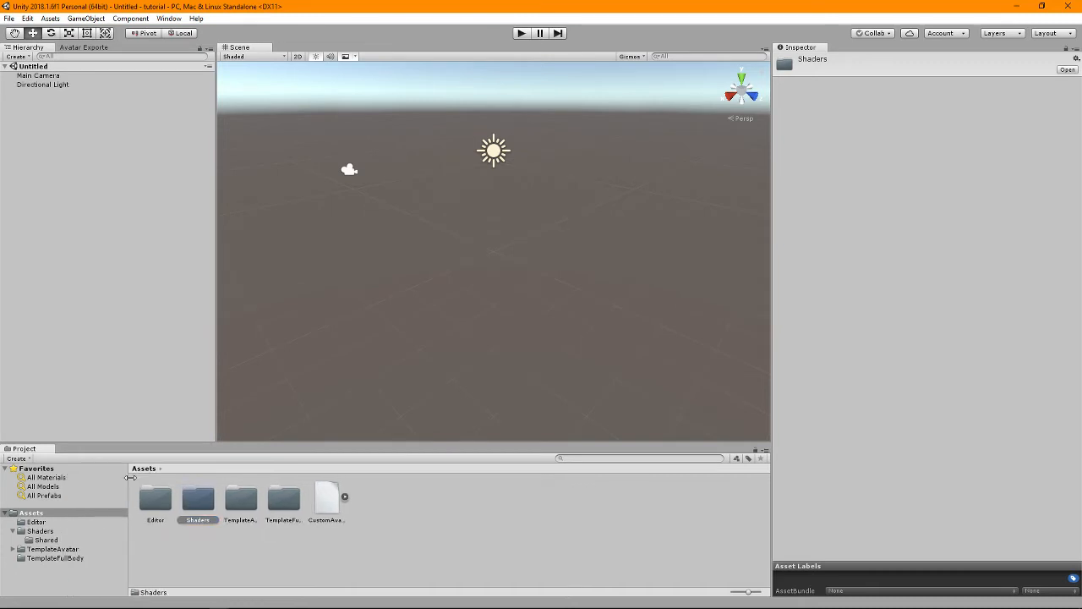
Import ren_tutorial.fbx from Downloads as a new asset into the Assets folder.
click(55, 515)
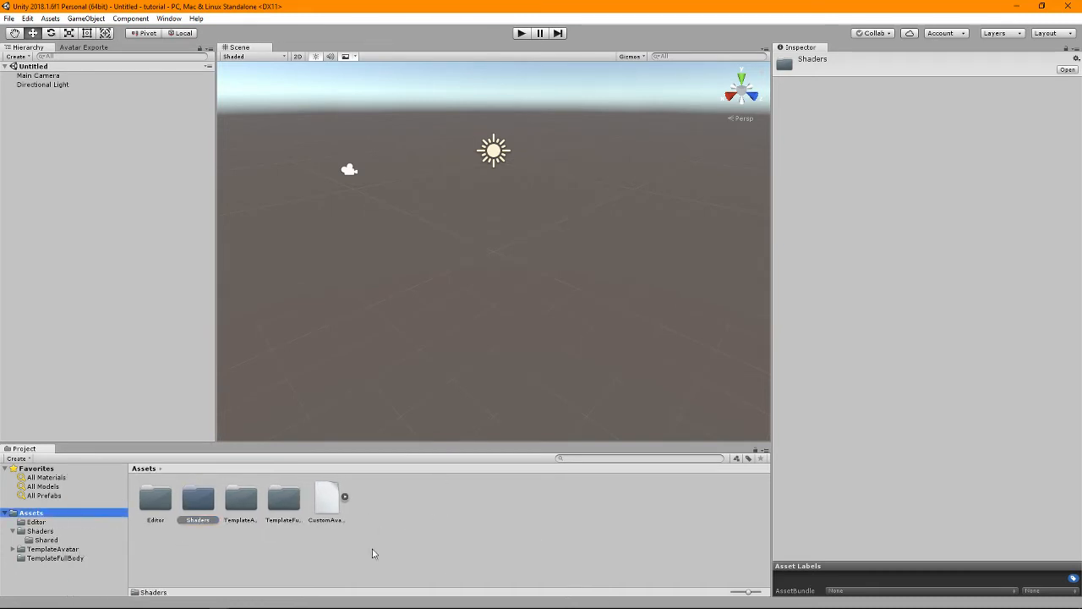
right_click(487, 536)
mouse_move(578, 398)
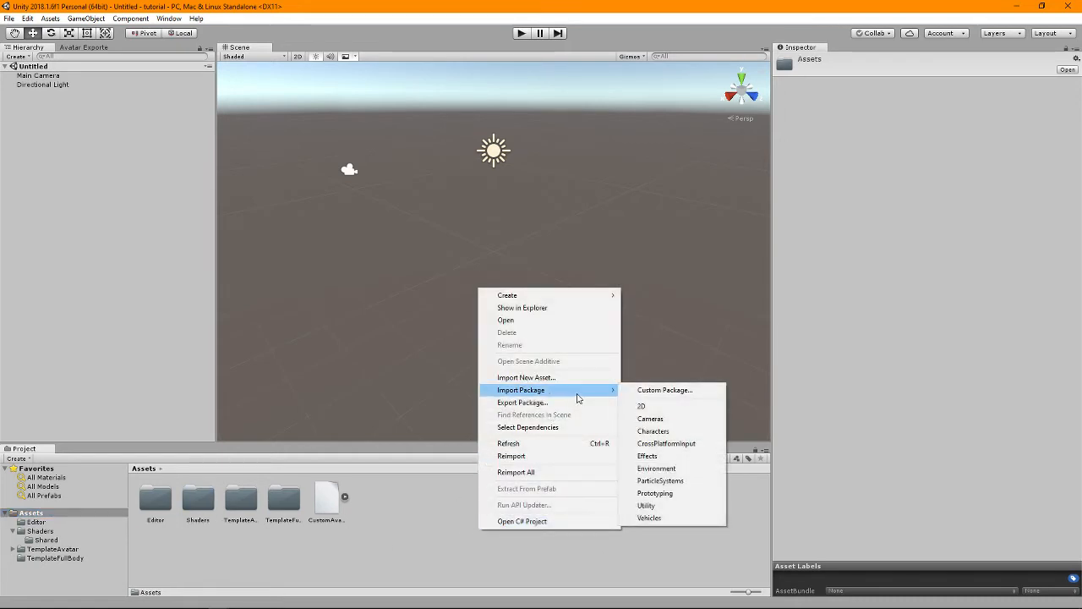
click(590, 380)
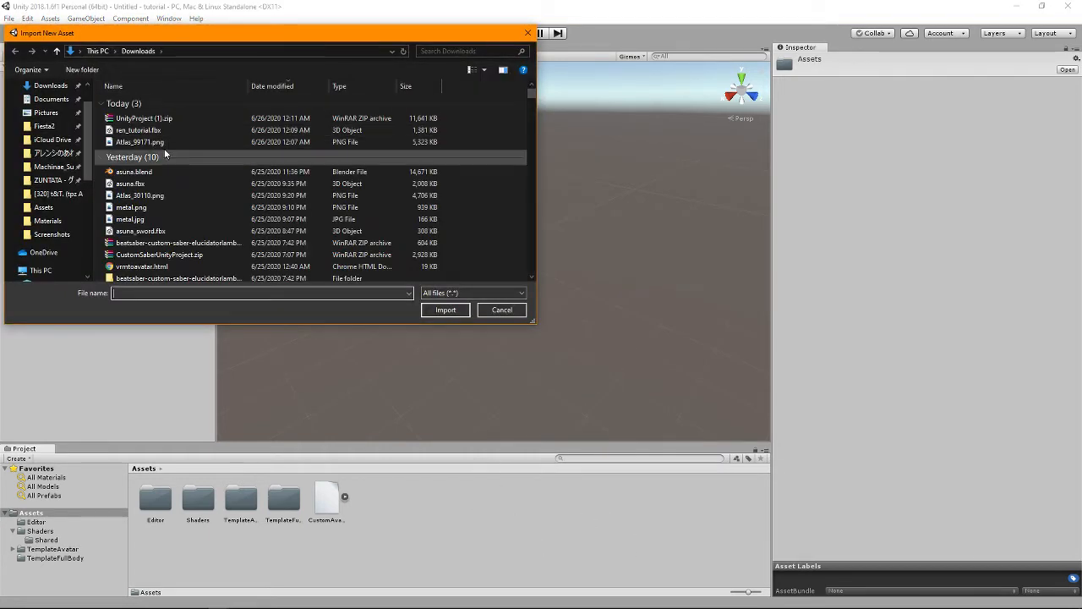
double_click(174, 131)
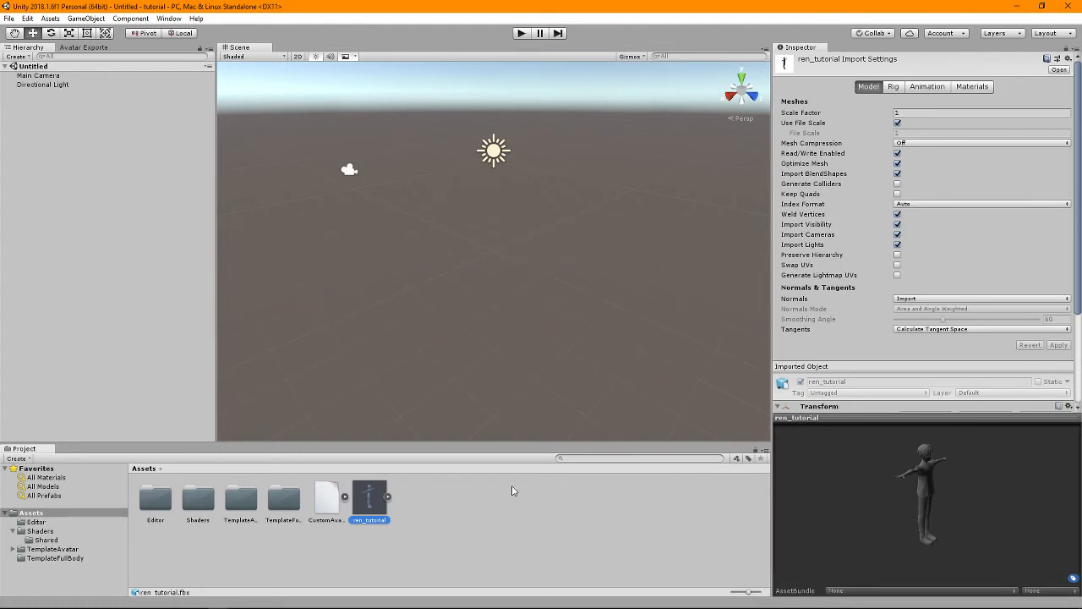
Set the ren_tutorial model's rig animation type to Humanoid and apply the change.
click(893, 86)
click(938, 100)
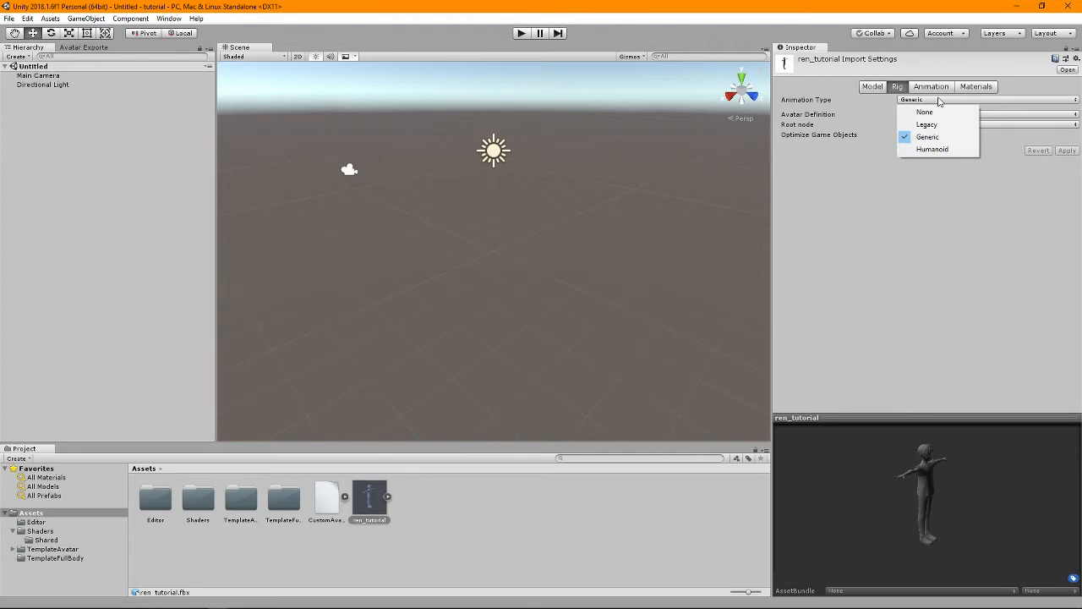
click(932, 150)
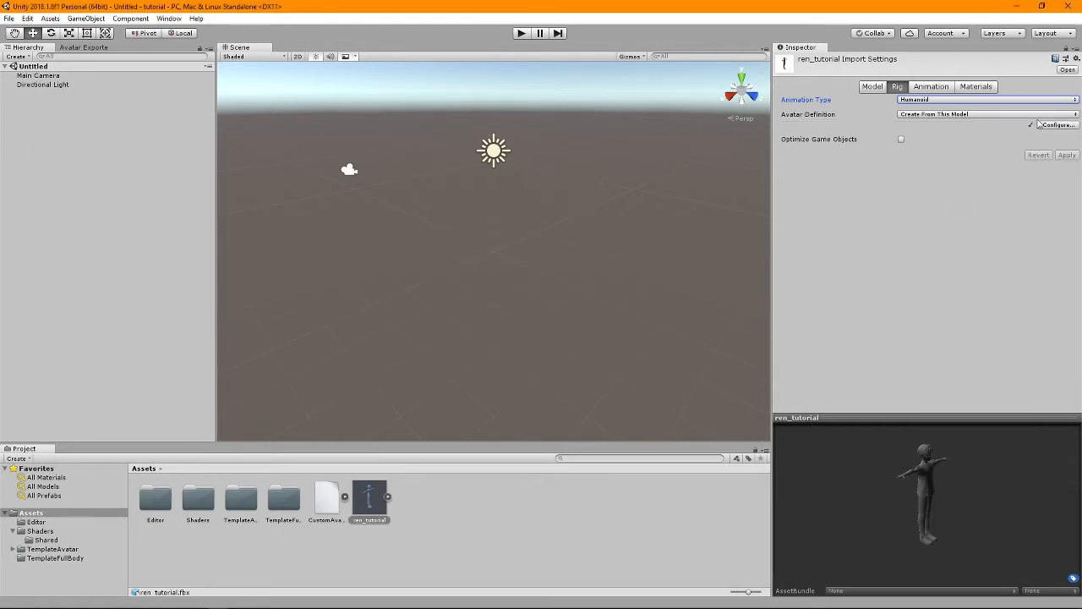
Open the ren_tutorial avatar configuration and check the bone mapping of the body, head and right hand.
click(1042, 125)
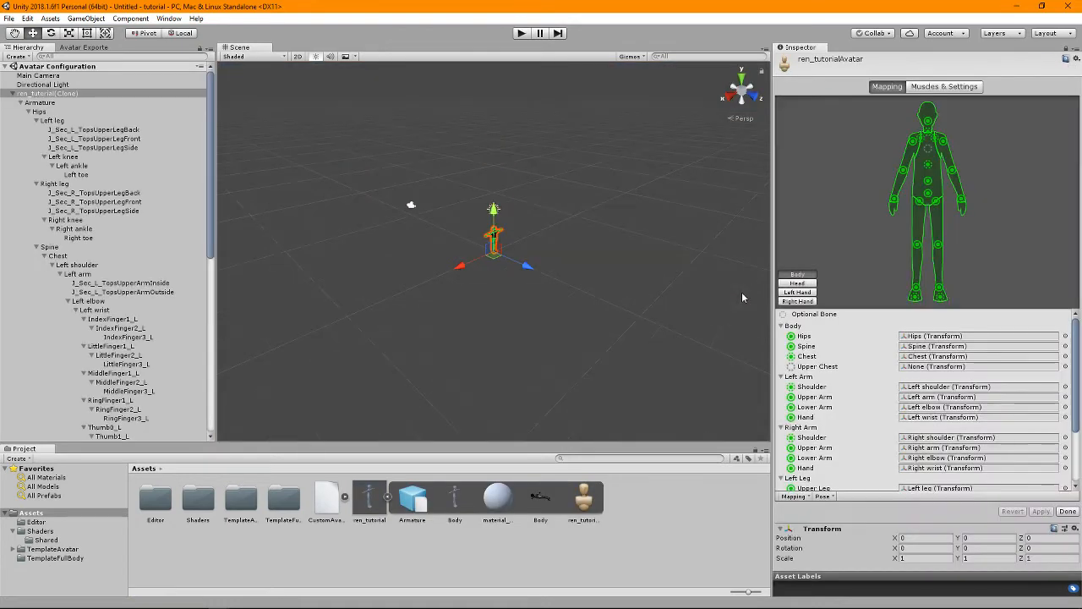
scroll(956, 403, down, 1)
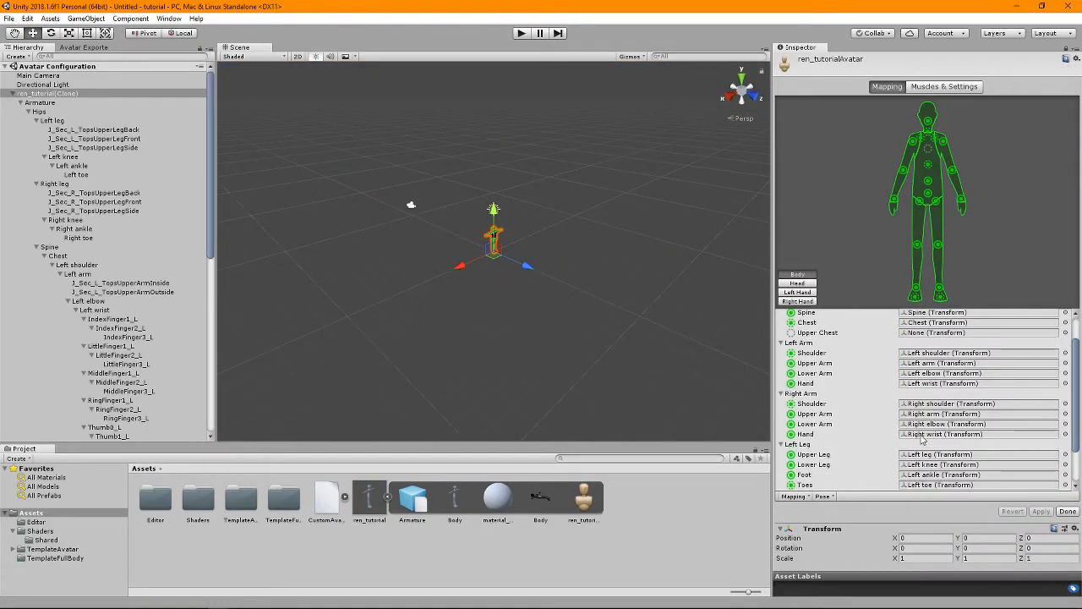
scroll(923, 436, up, 1)
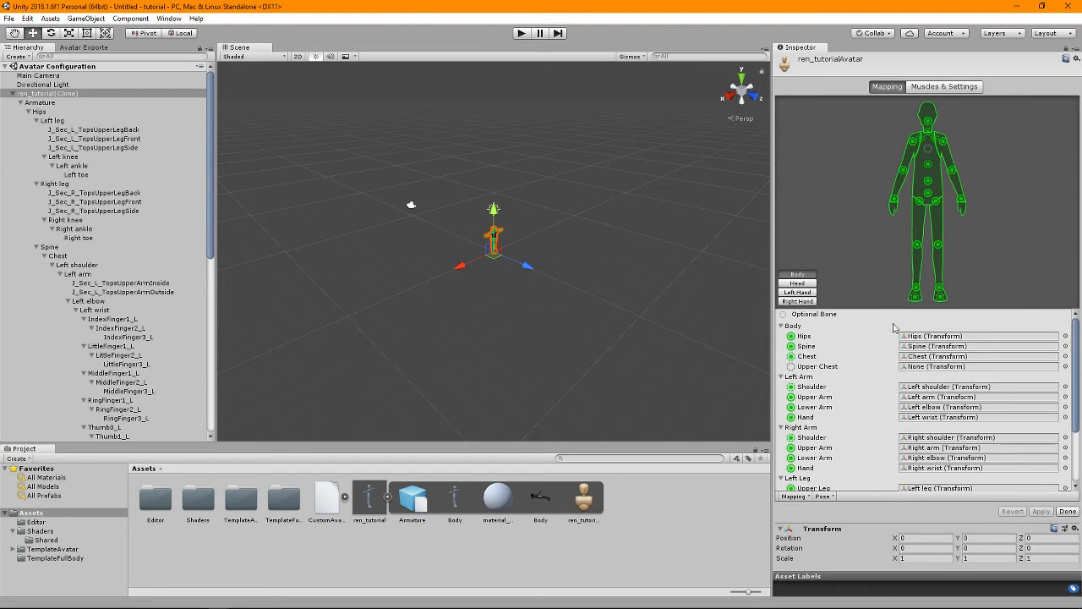
scroll(830, 462, down, 2)
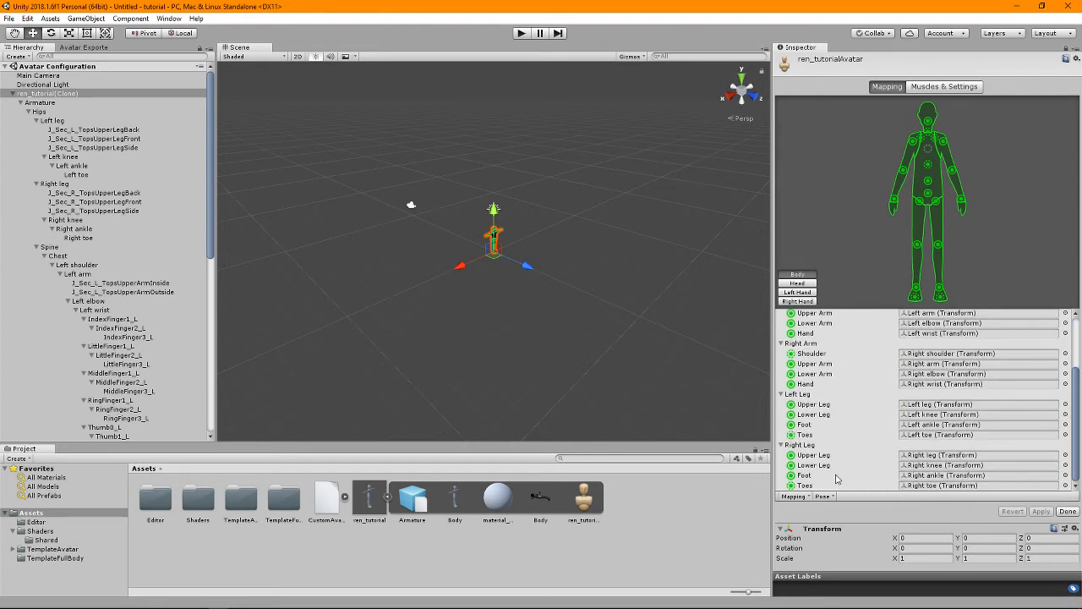
scroll(840, 423, up, 2)
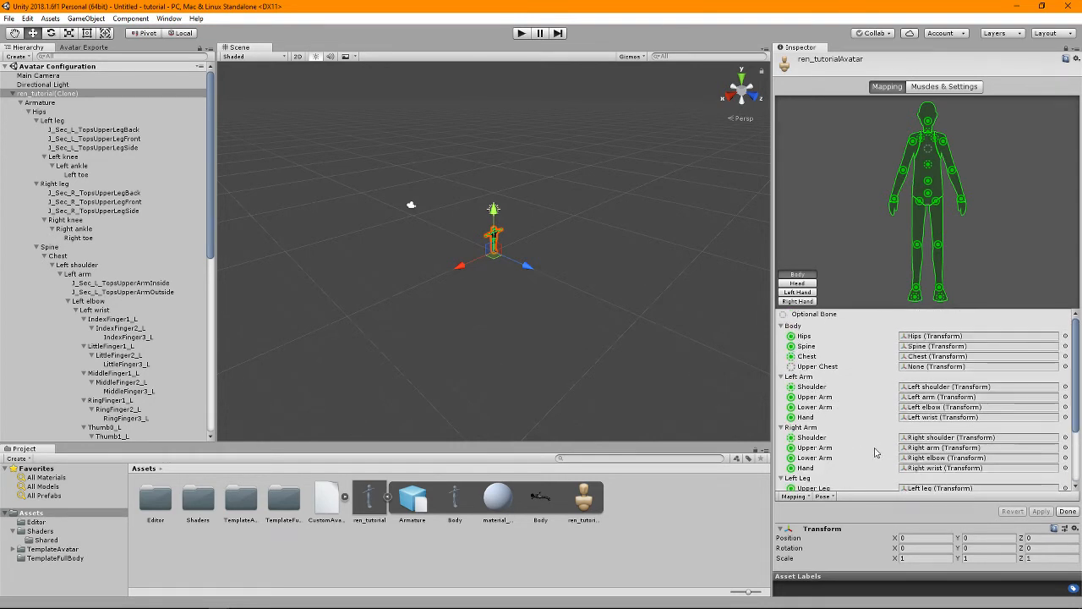
scroll(948, 424, down, 2)
scroll(881, 427, up, 2)
scroll(842, 401, down, 2)
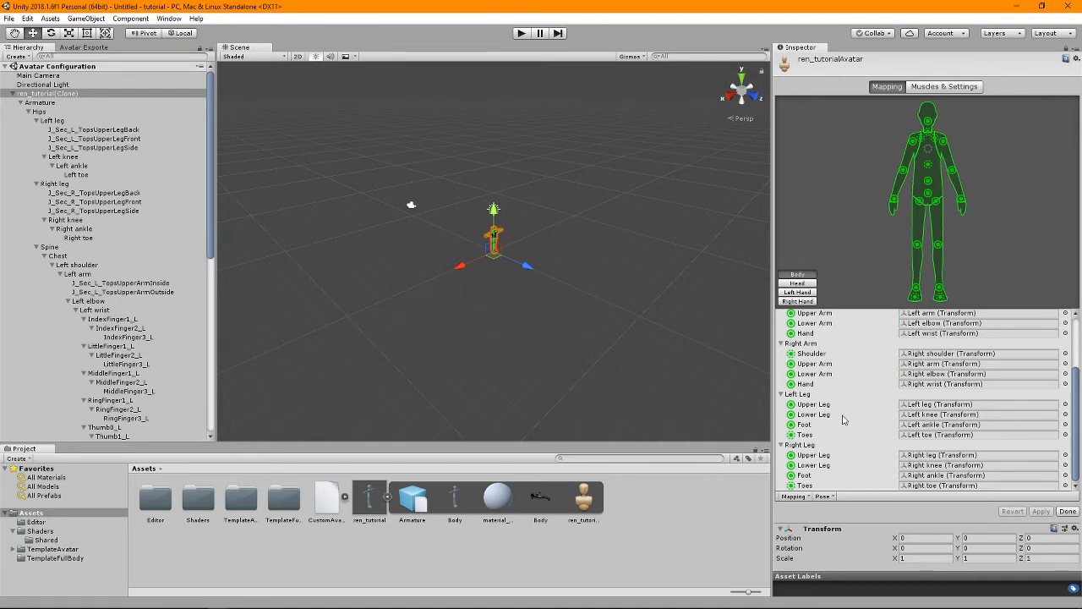
scroll(843, 419, up, 5)
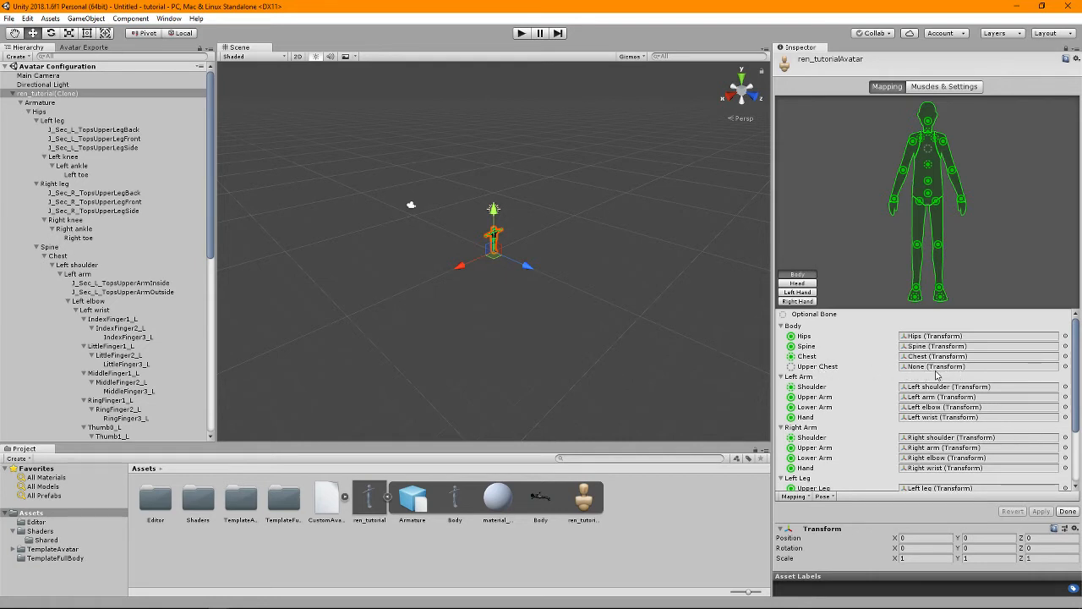
click(810, 283)
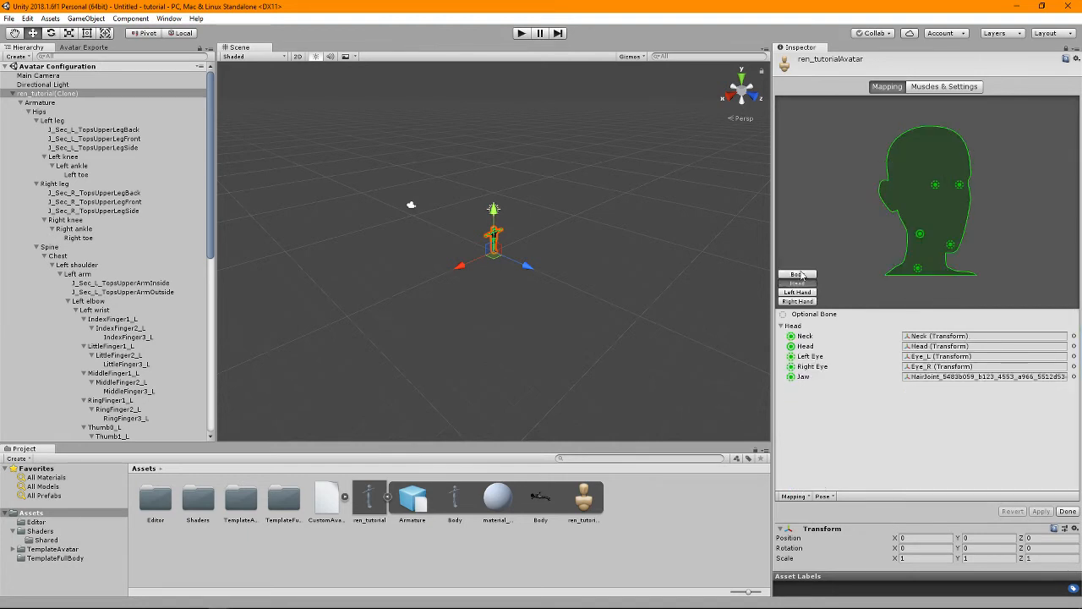
click(798, 301)
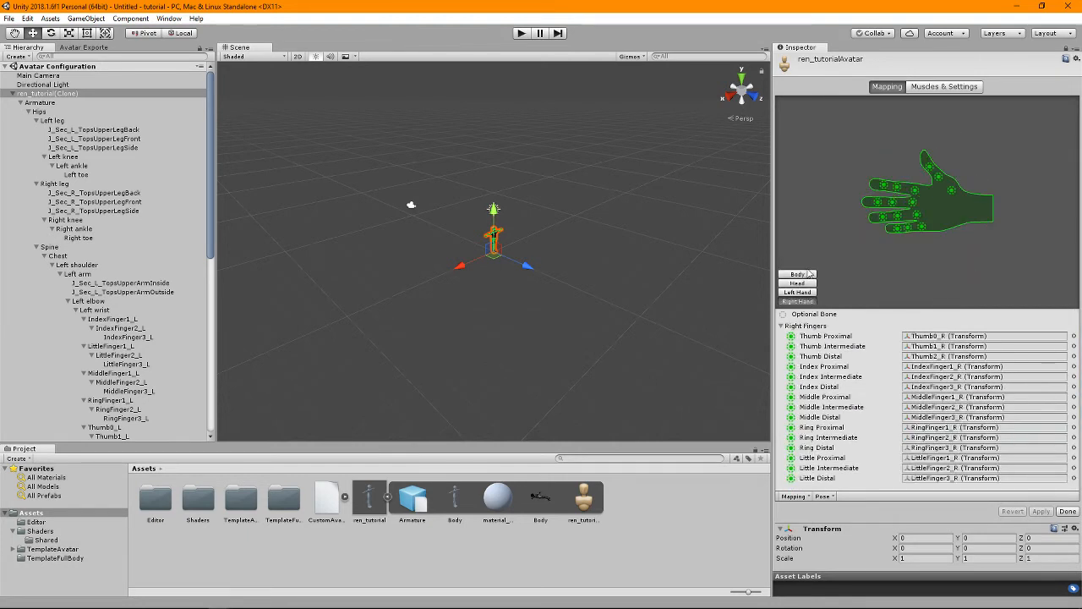
click(800, 275)
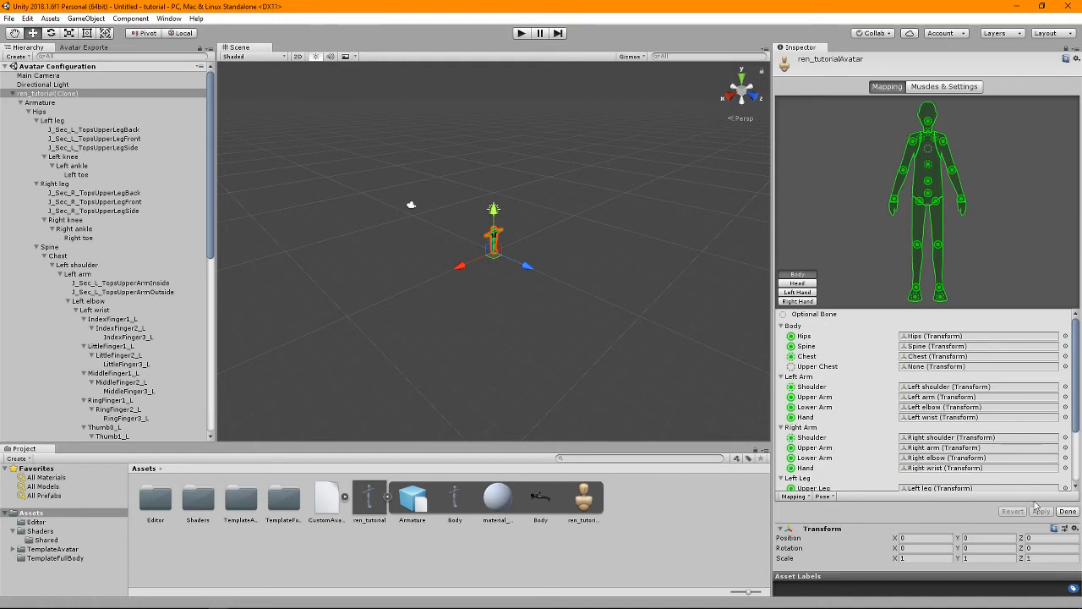
Finish the avatar configuration and show the material import settings of the ren_tutorial model.
click(1068, 512)
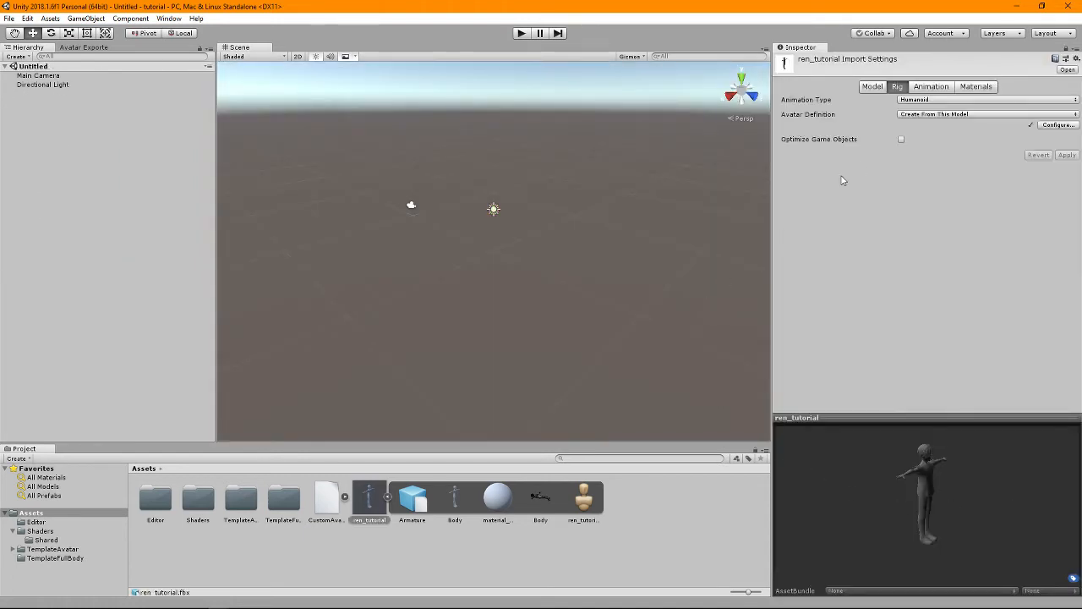
click(943, 87)
click(976, 87)
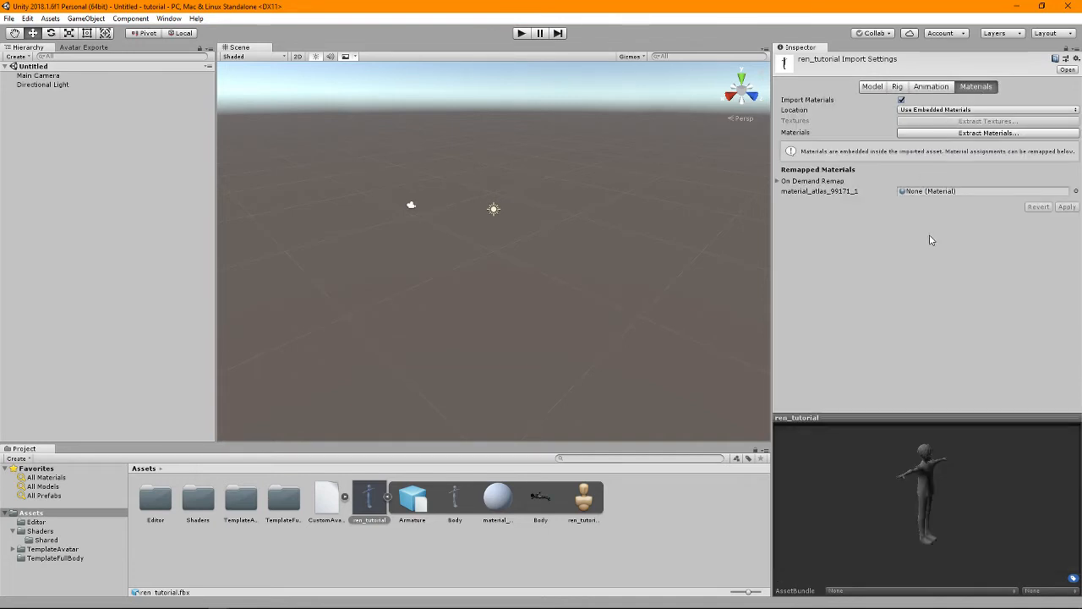
Extract the ren_tutorial model's materials into a new folder named Materials inside the project's Assets folder.
click(931, 132)
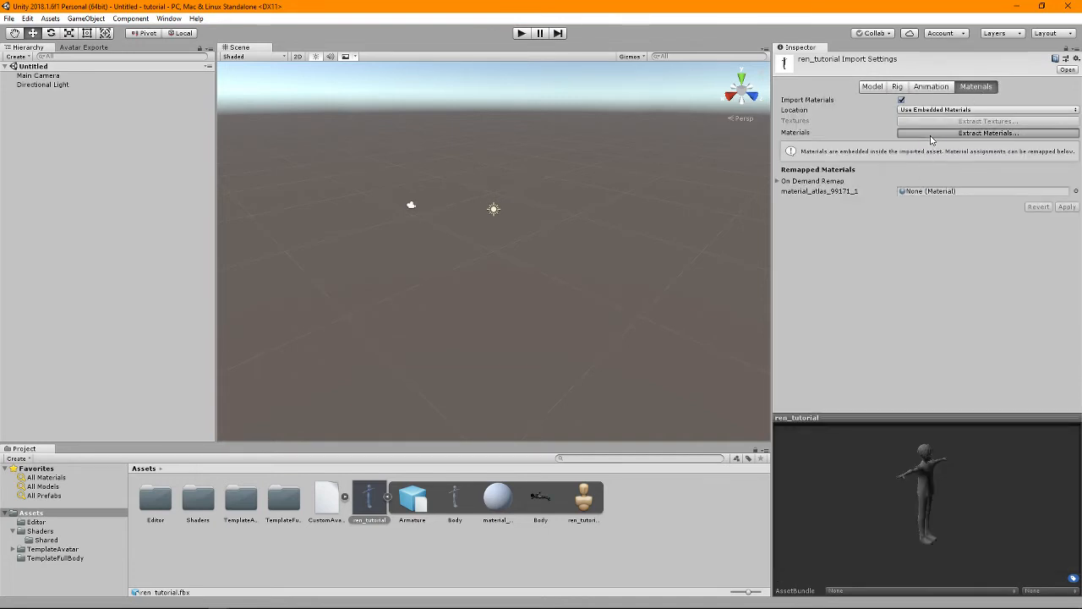
right_click(473, 238)
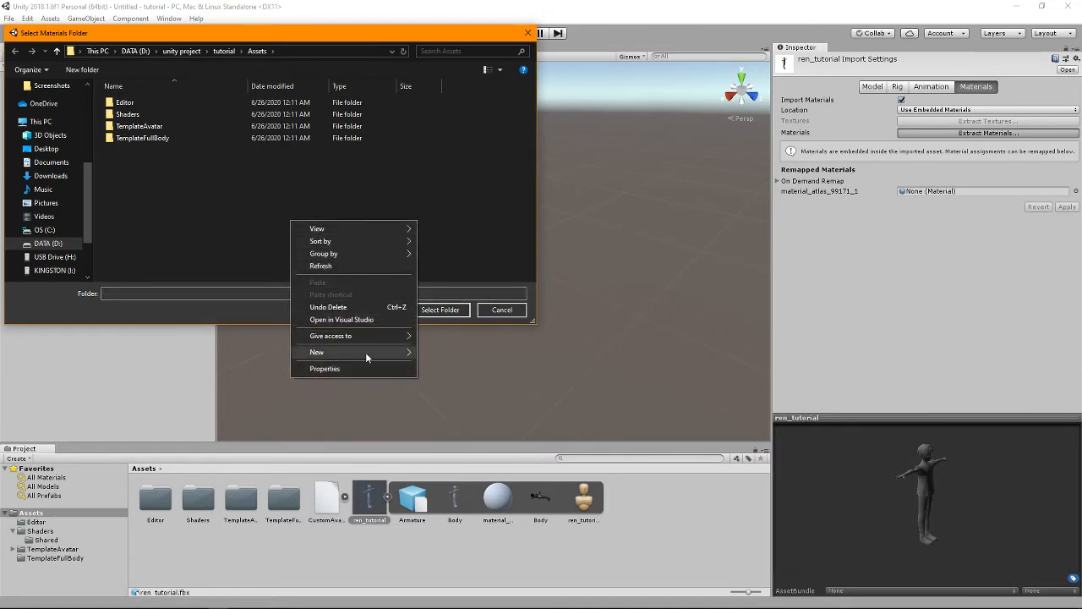
mouse_move(365, 351)
click(440, 355)
text(Materials)
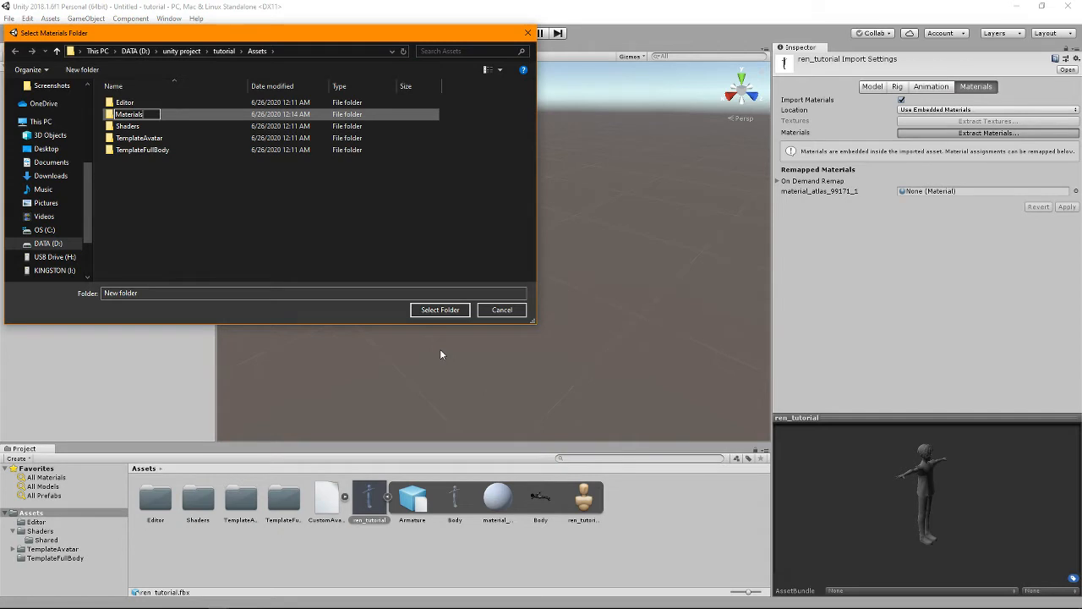
key(Return)
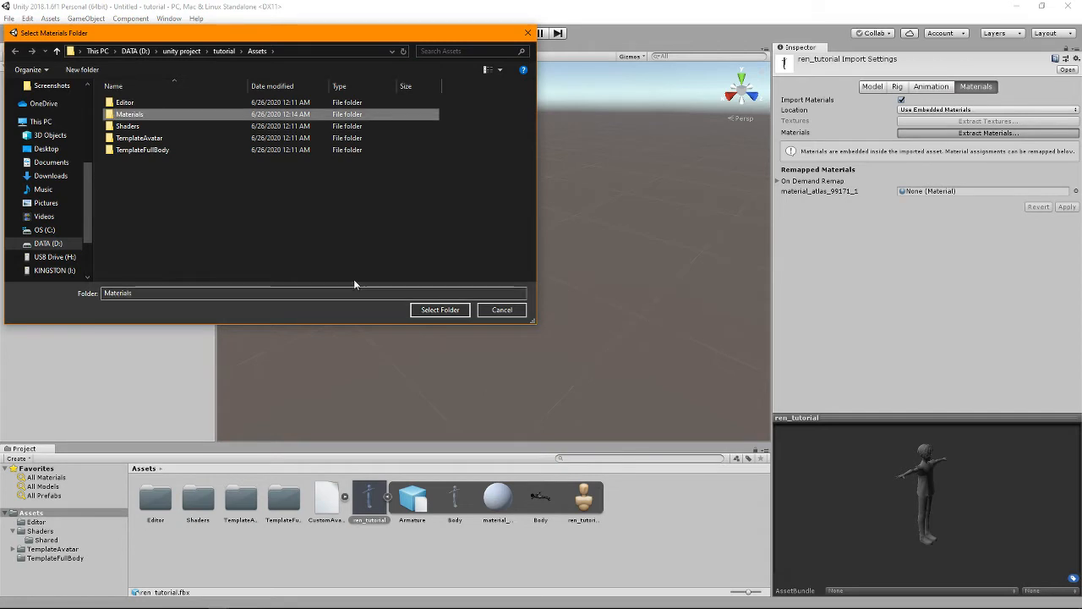
double_click(154, 114)
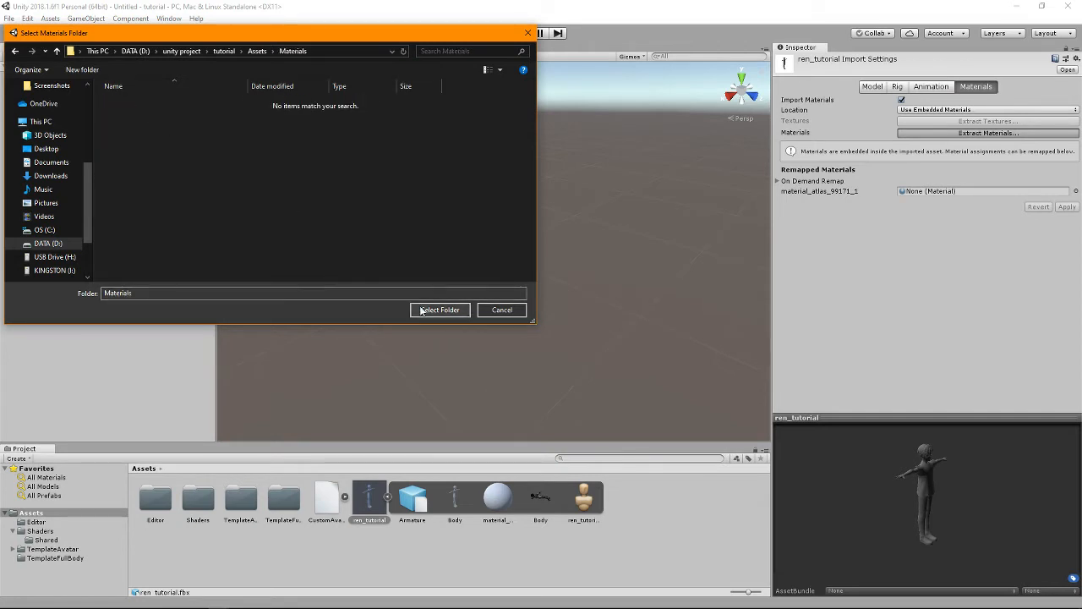
click(14, 51)
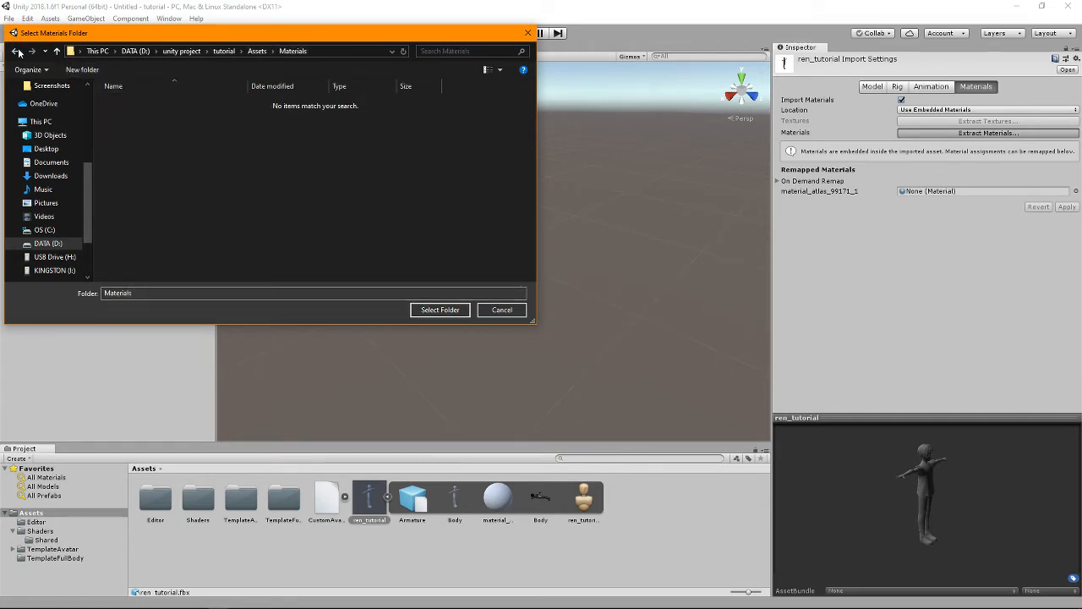
click(440, 310)
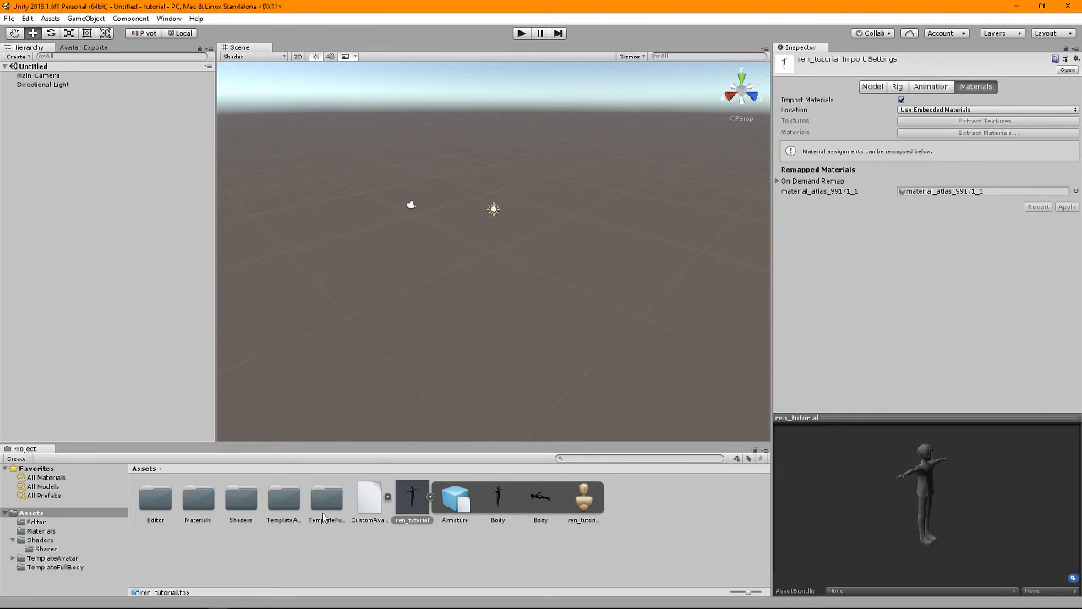
Select the Body mesh in Assets, switch to Total Commander and open the tutorial project's Assets\Materials folder.
click(511, 509)
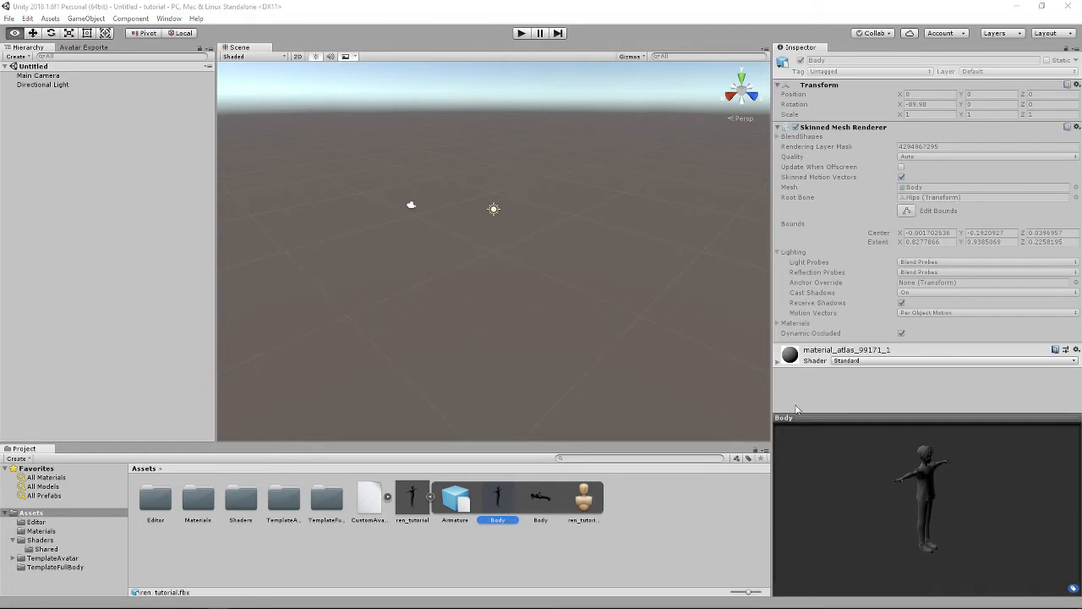
key(alt+Tab)
key(Down)
key(Down)
key(Down)
key(Up)
key(Up)
key(Up)
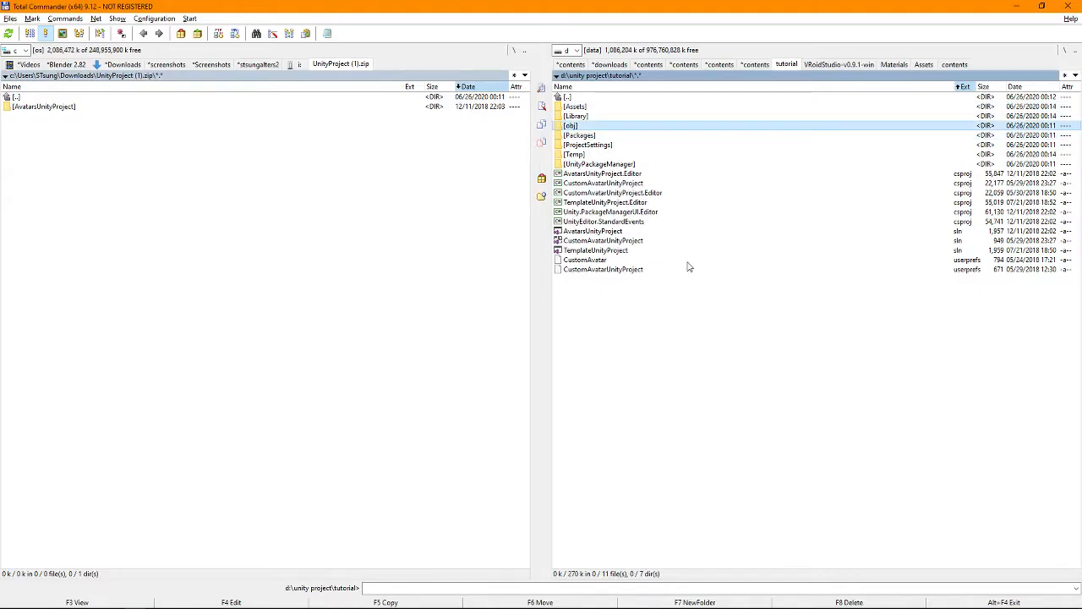
key(Return)
key(Down)
key(Down)
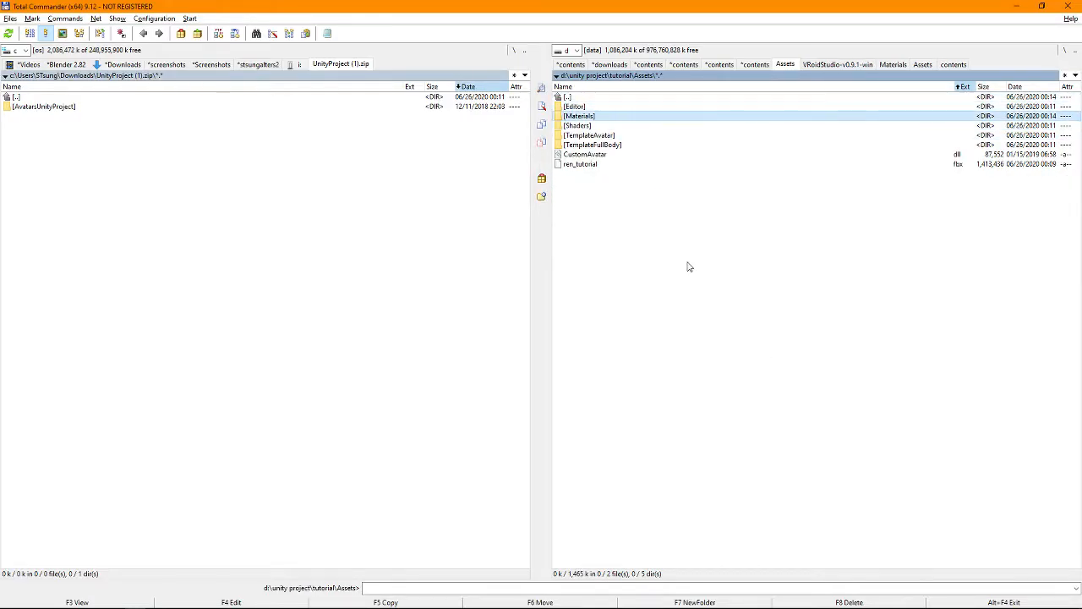
key(Return)
Copy Atlas_99171.png from the Downloads folder into the project's Materials folder and switch back to Unity.
key(Tab)
key(BackSpace)
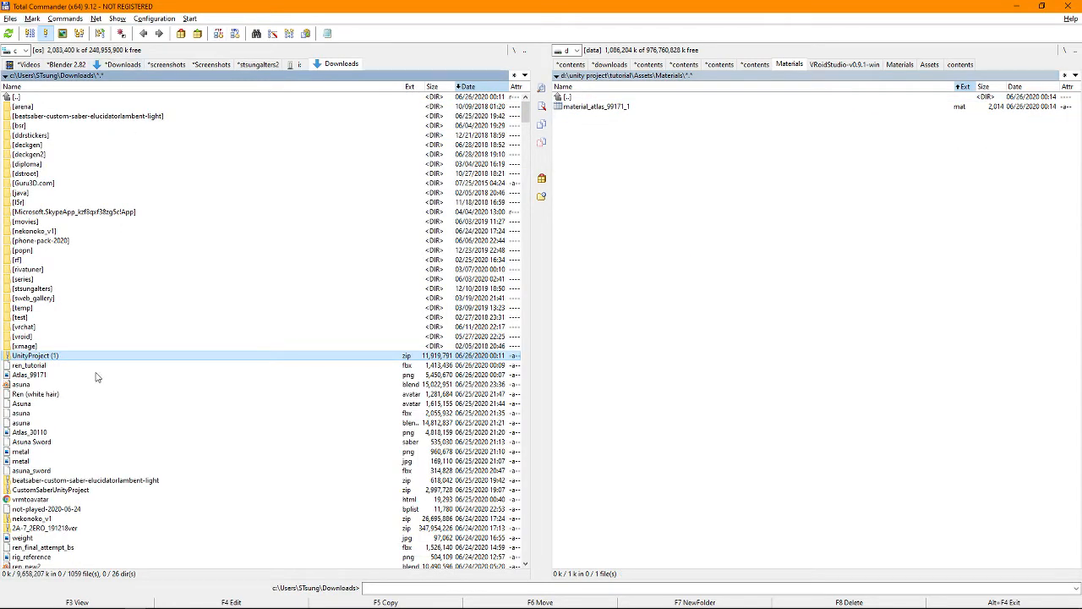
key(Down)
key(Down)
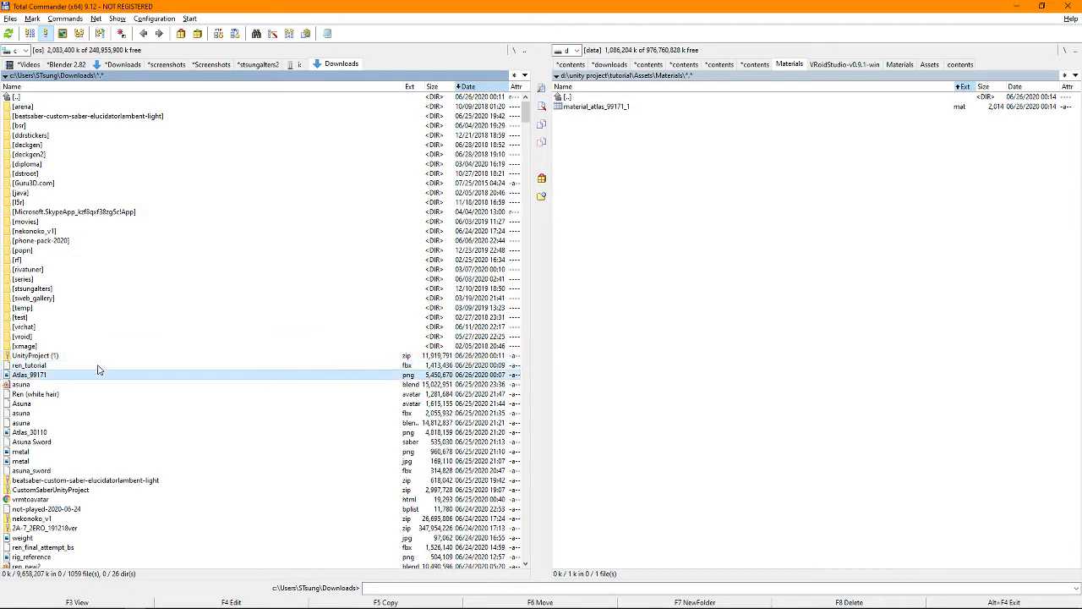
key(F5)
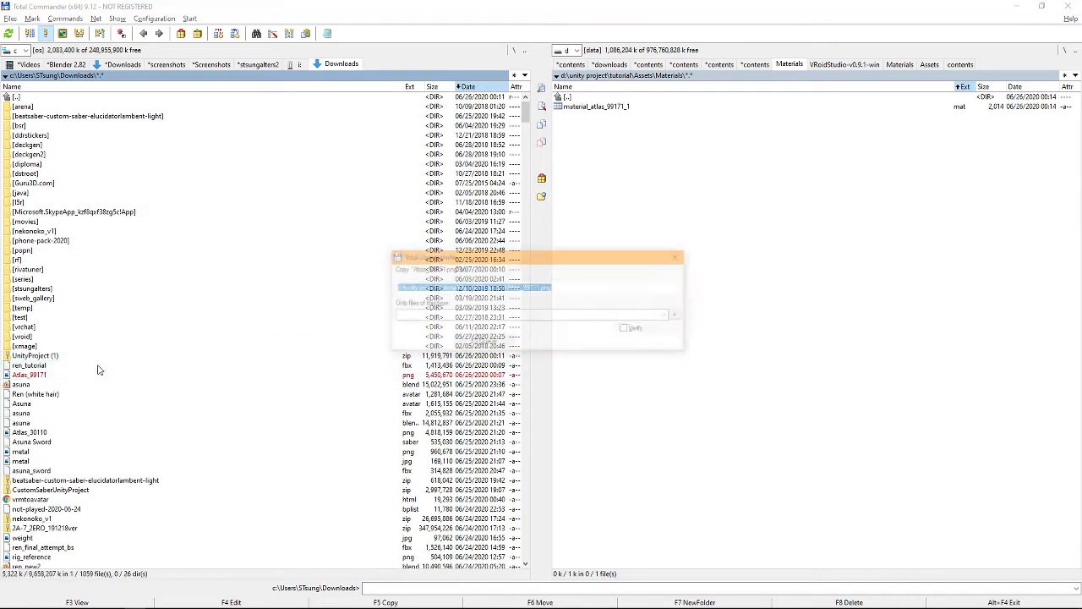
key(Return)
key(alt+Tab)
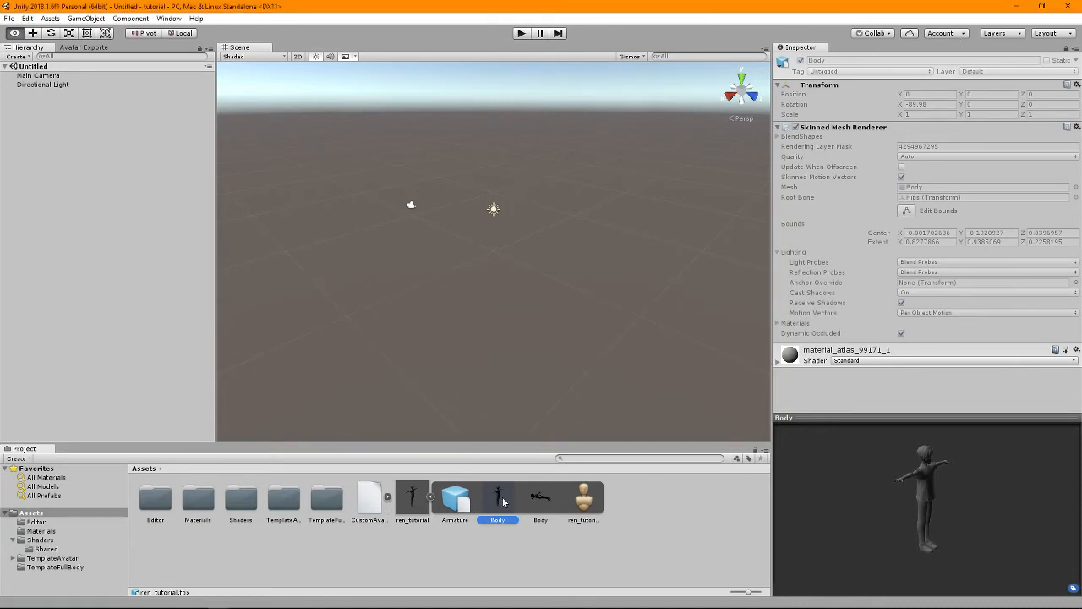
Expand the Body mesh's material_atlas_99171_1 material and examine the map settings of its Standard shader.
click(430, 497)
click(429, 497)
click(779, 361)
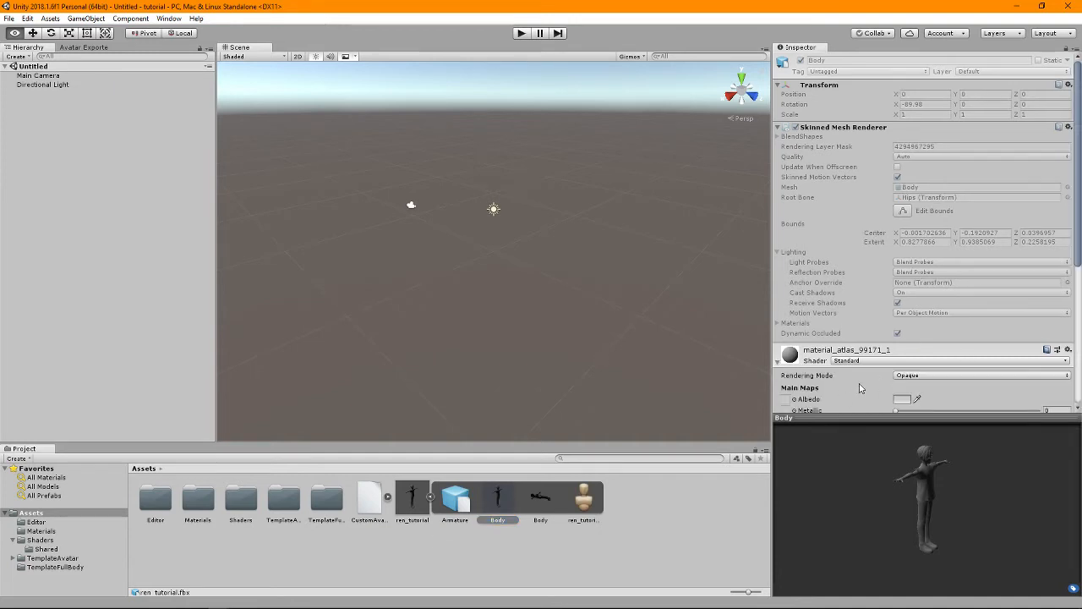
scroll(948, 355, down, 5)
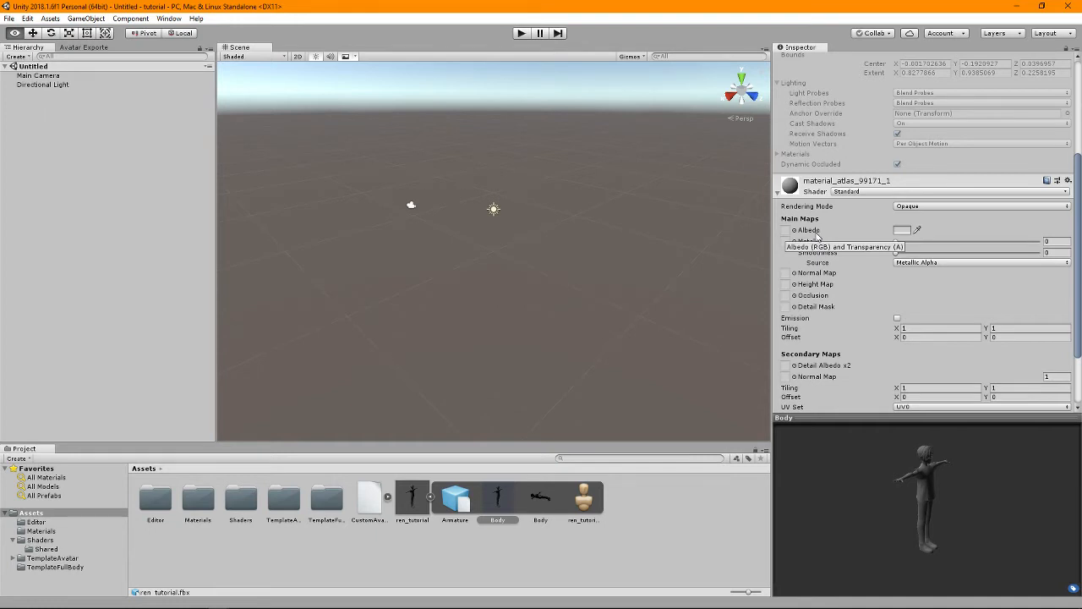
click(932, 208)
click(926, 218)
click(937, 188)
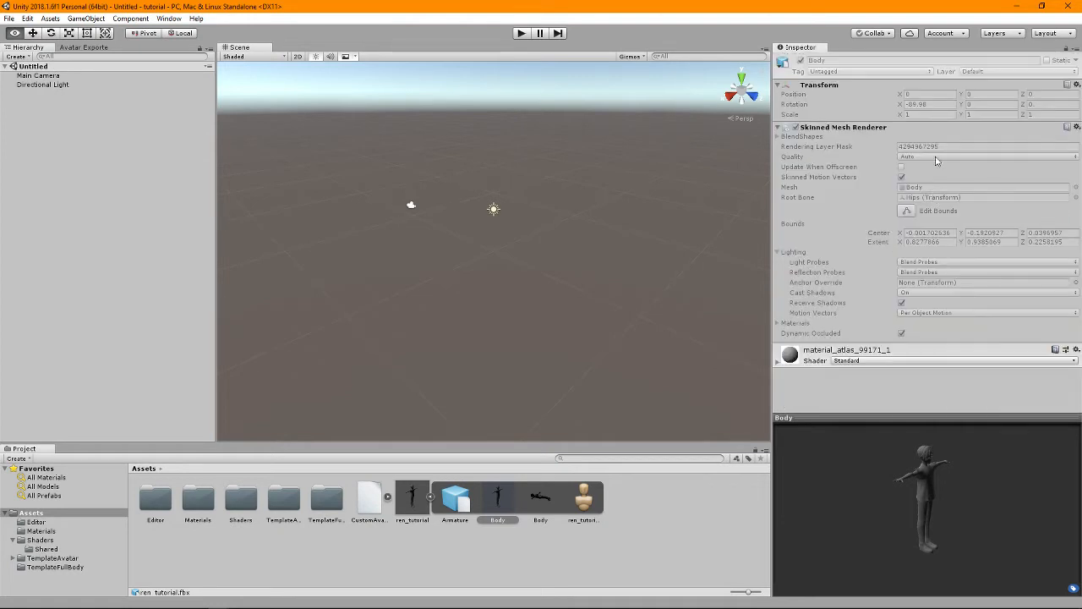
Change the shader of material_atlas_99171_1 to BeatSaber/Unlit Glow Cutout Dithered.
click(912, 362)
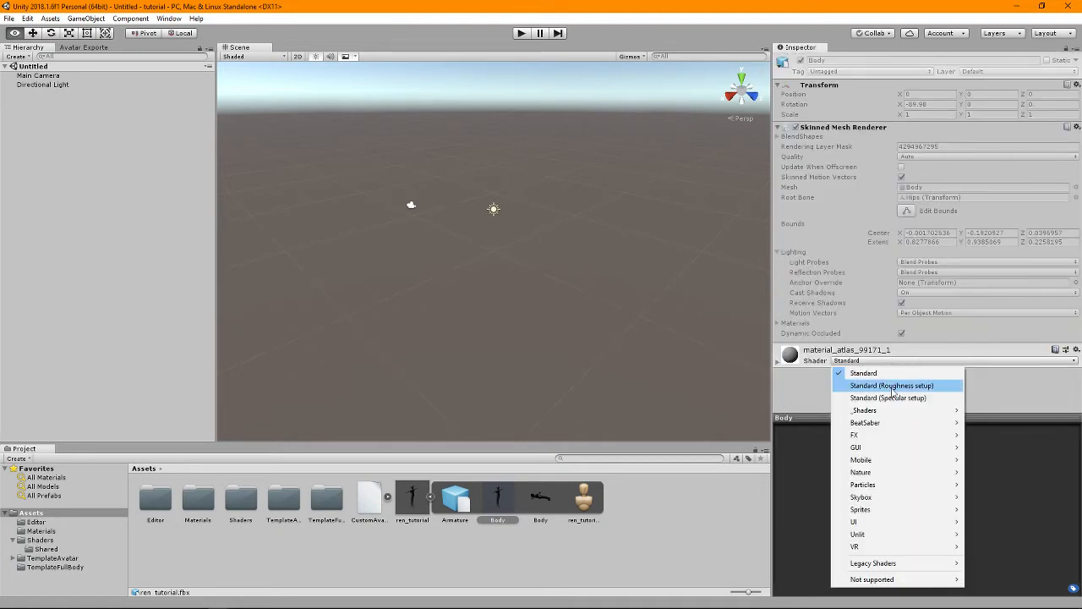
mouse_move(879, 427)
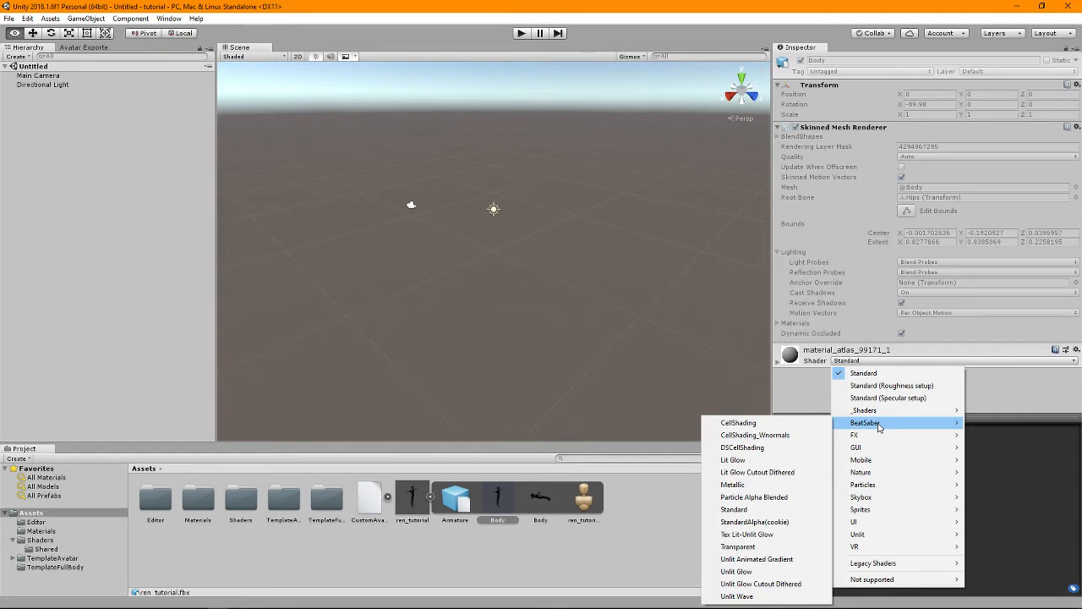
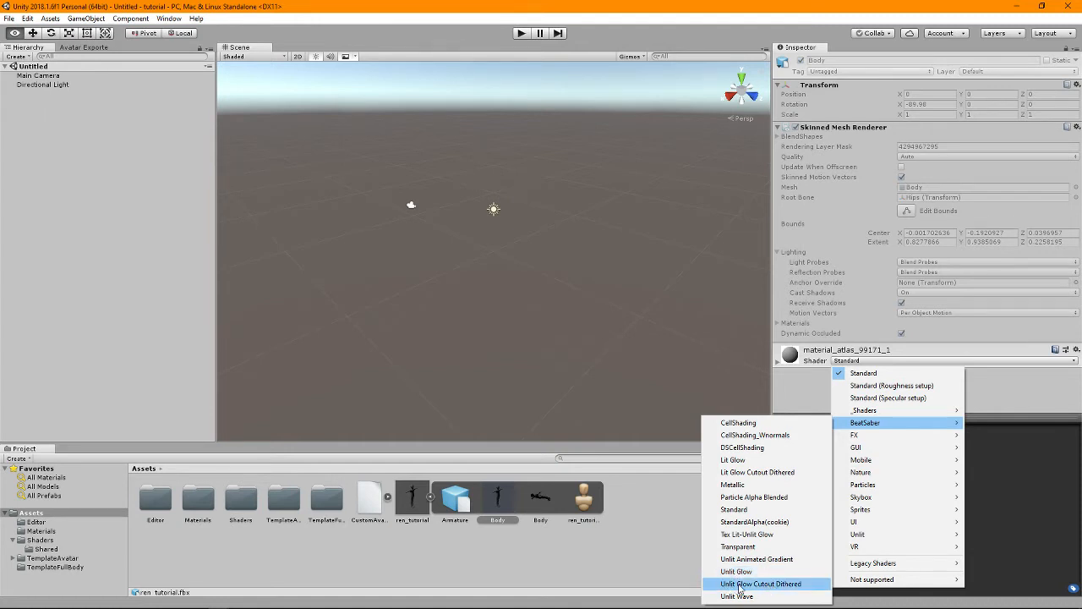
click(800, 585)
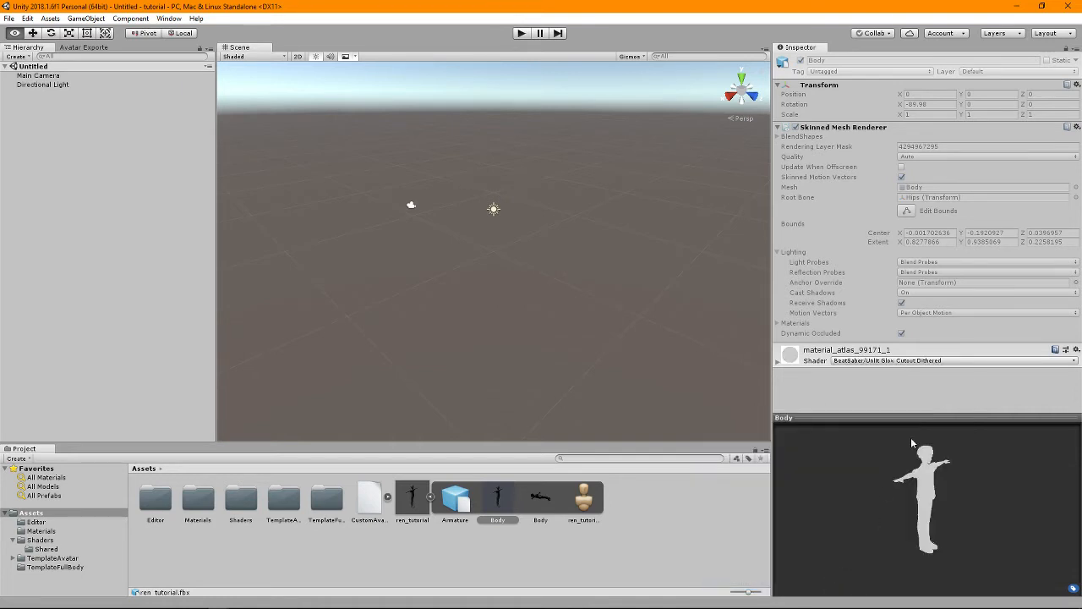
Expand the material's properties and assign Atlas_99171 as its main texture.
click(776, 361)
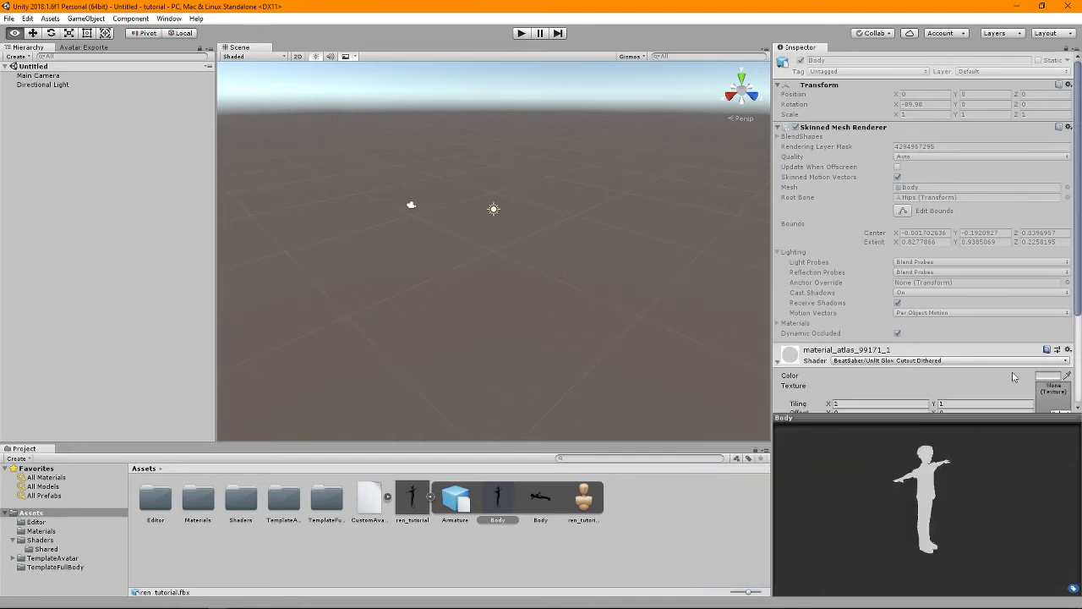
scroll(1014, 378, down, 5)
click(1060, 285)
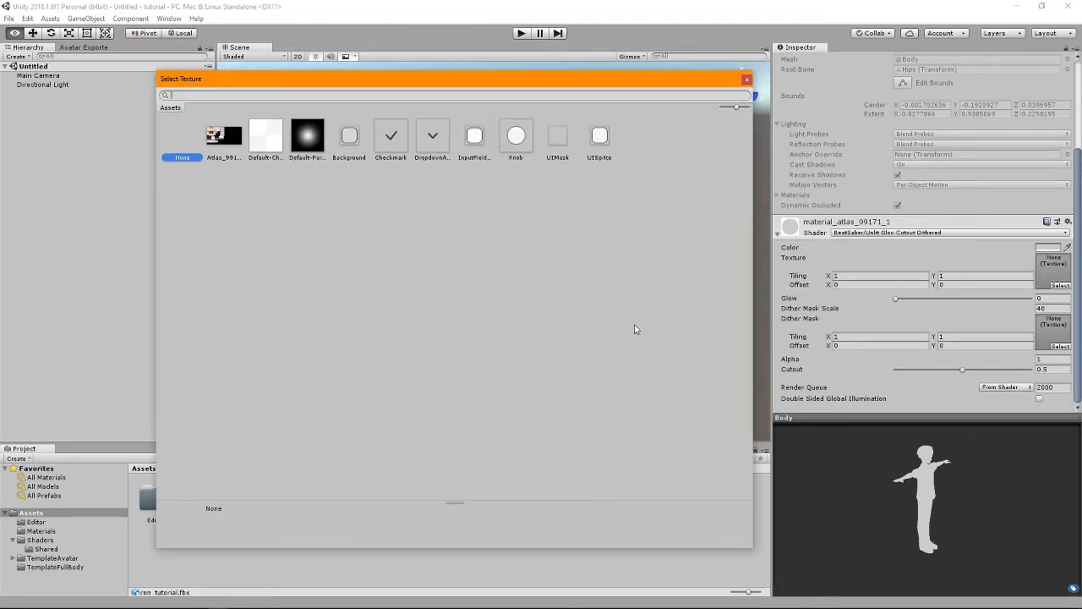
click(216, 159)
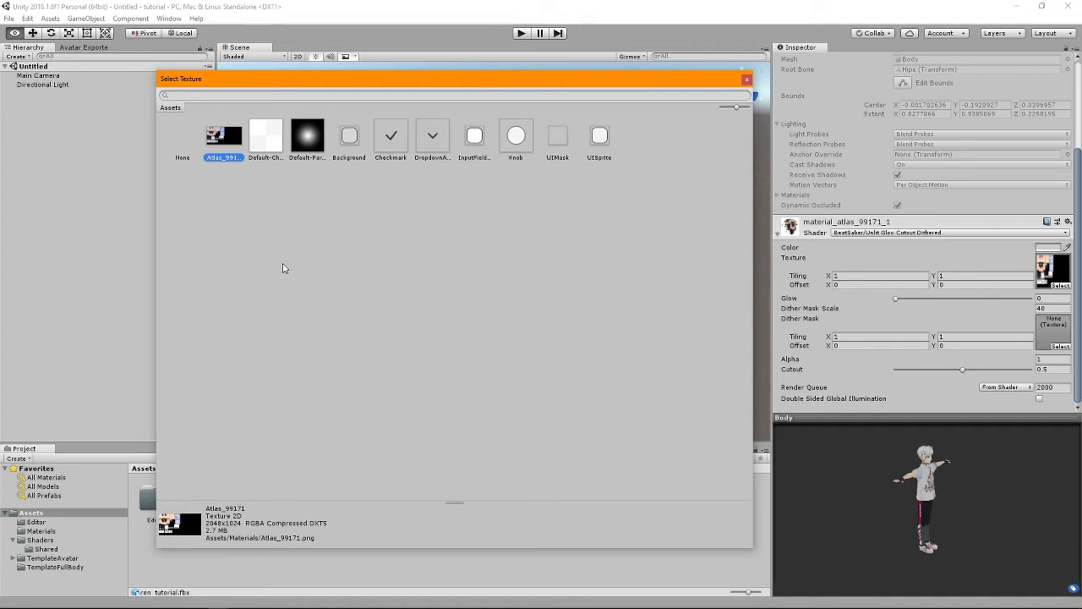
key(Return)
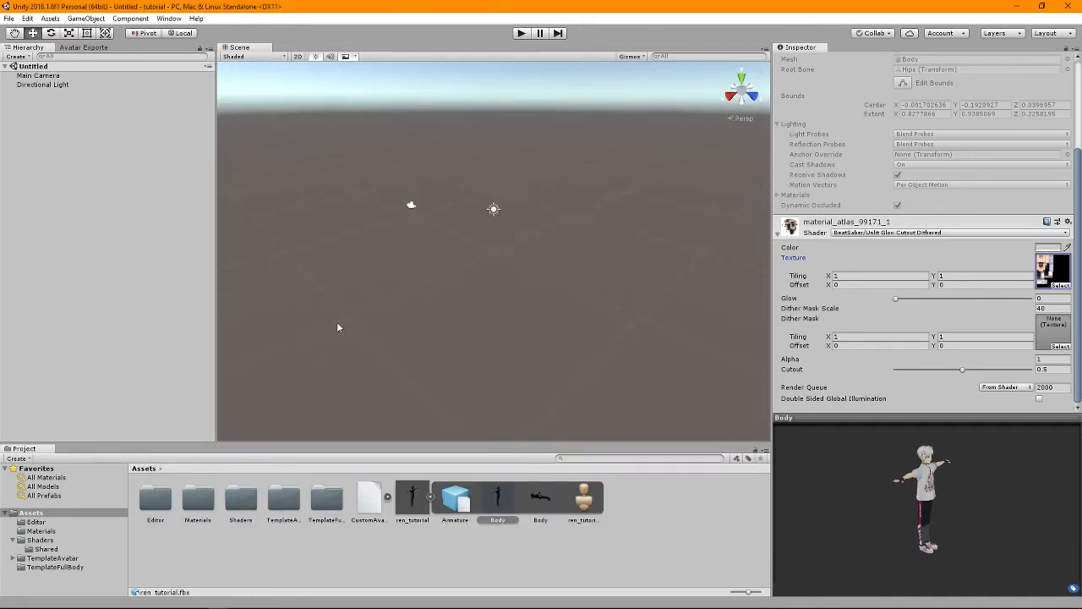
Place the Body model from Assets into the scene and view the textured avatar up close.
drag(508, 494, 468, 330)
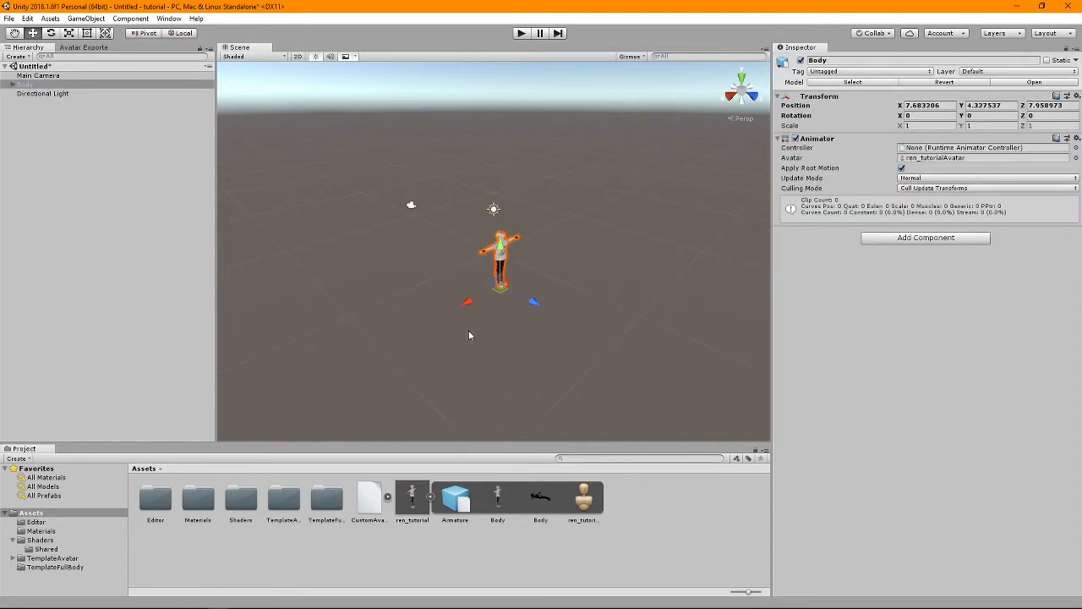
scroll(497, 275, up, 3)
scroll(538, 239, down, 2)
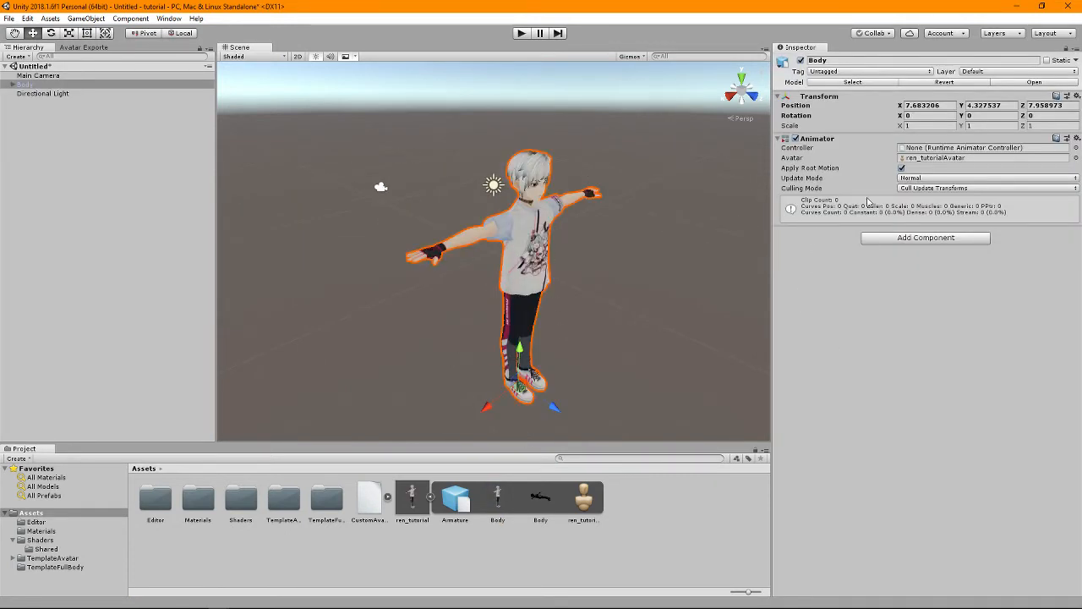
Set the color of Body's material_atlas_99171_1 to white with R, G and B at 255.
click(499, 501)
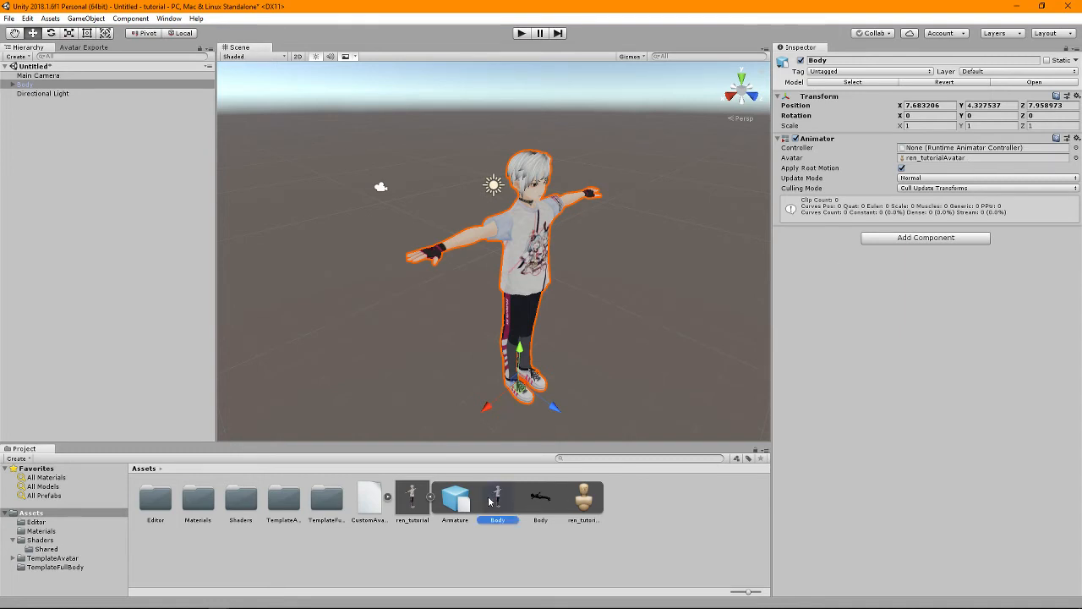
scroll(930, 406, down, 3)
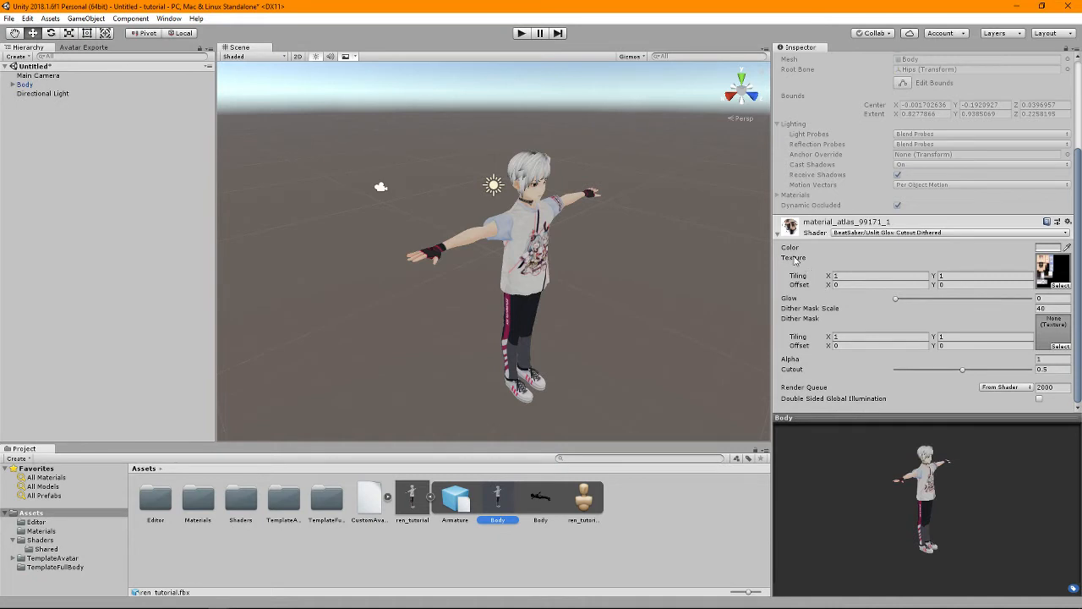
click(1046, 247)
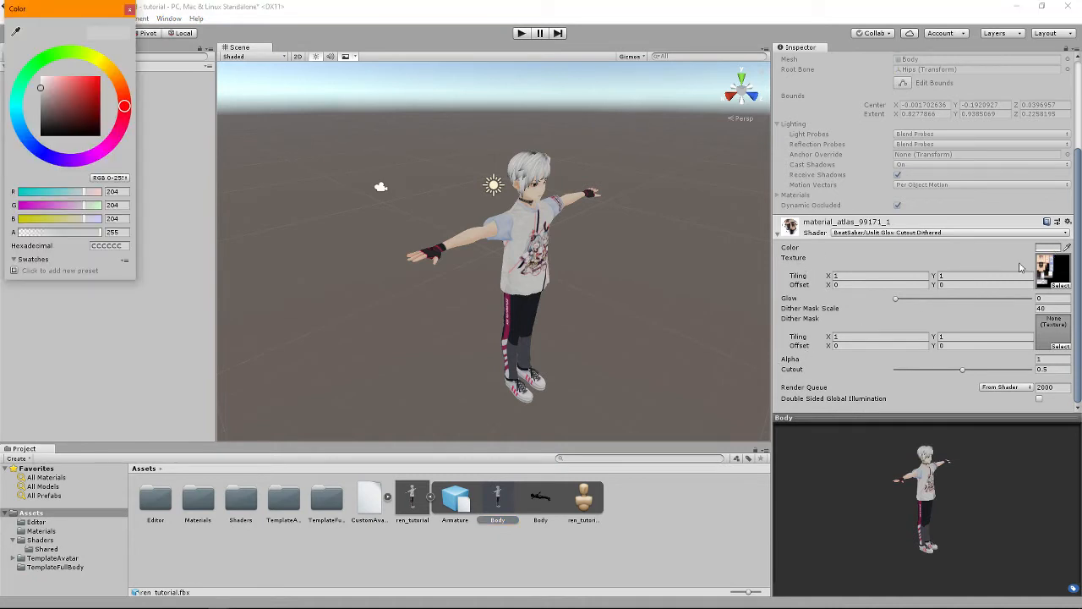
click(114, 191)
text(255)
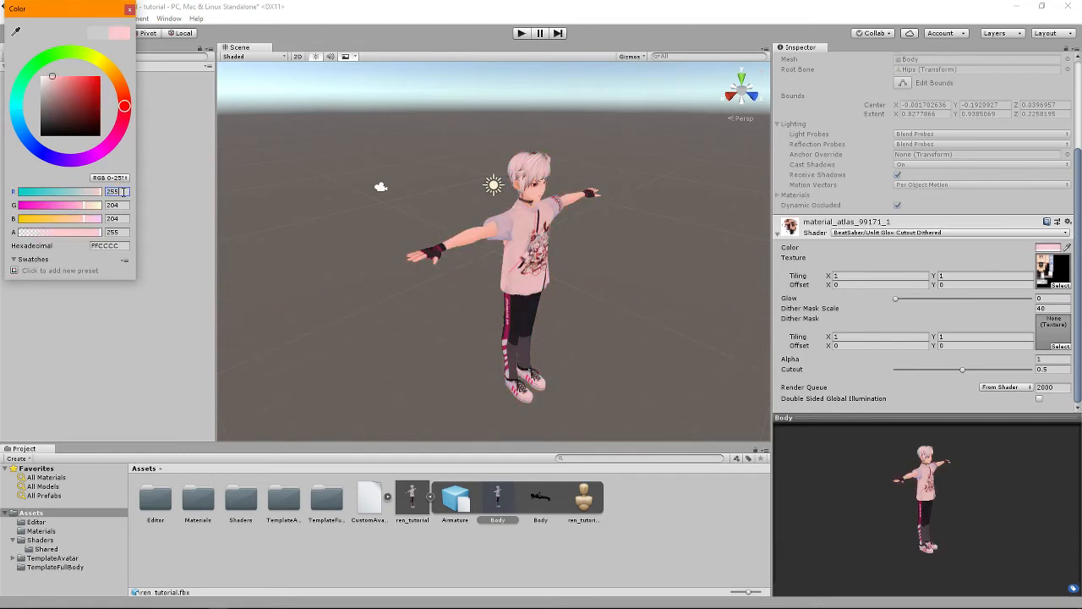
key(Tab)
text(255)
key(Tab)
text(255)
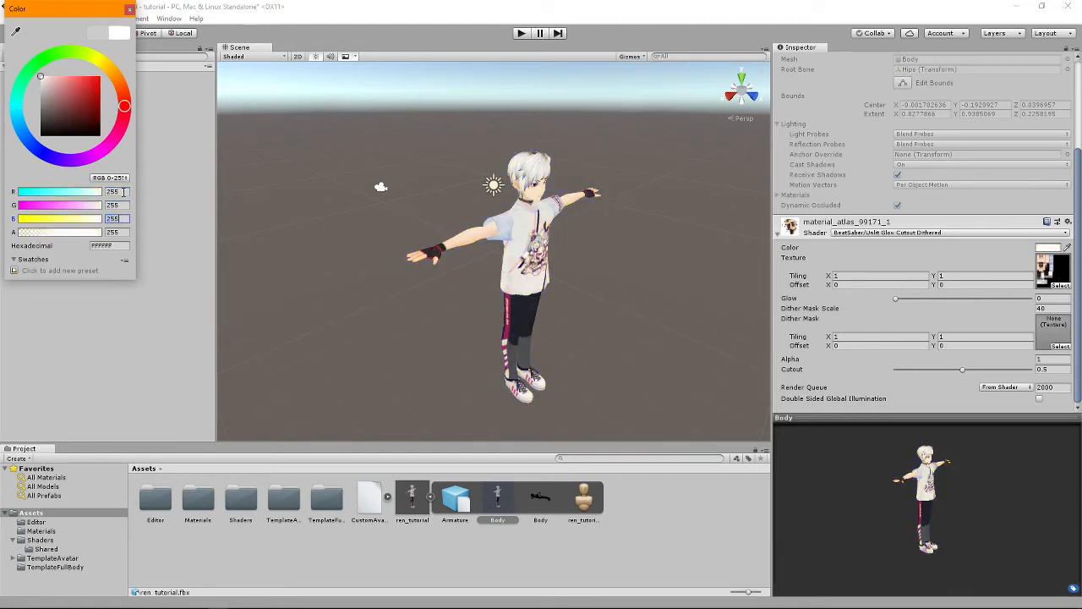
key(Tab)
key(Tab)
click(130, 10)
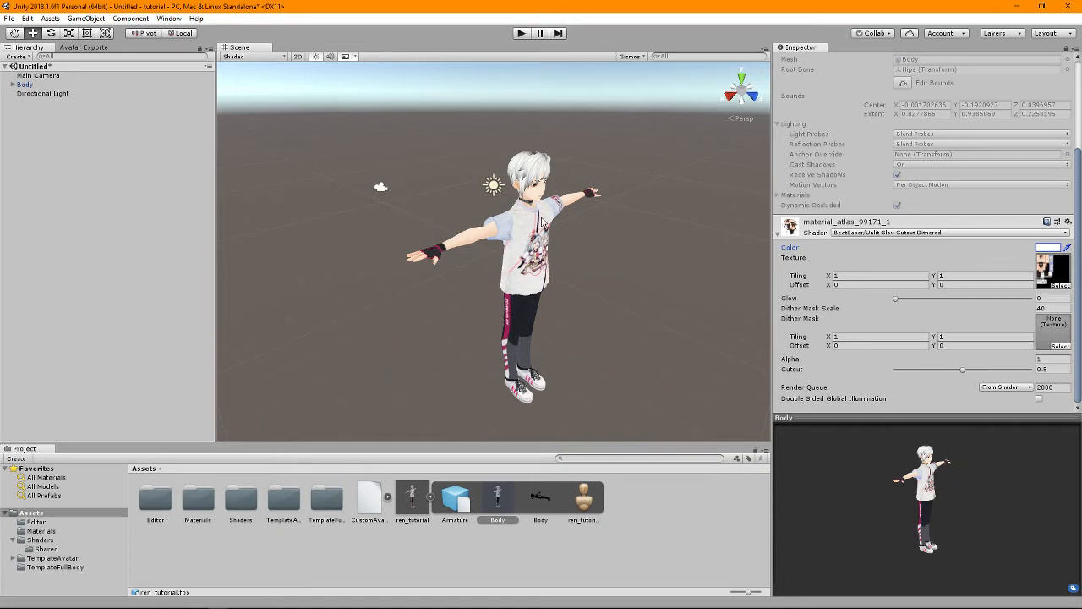
Delete the Body model from the scene and show the Model import settings of the ren_tutorial asset.
click(541, 224)
key(Delete)
click(498, 498)
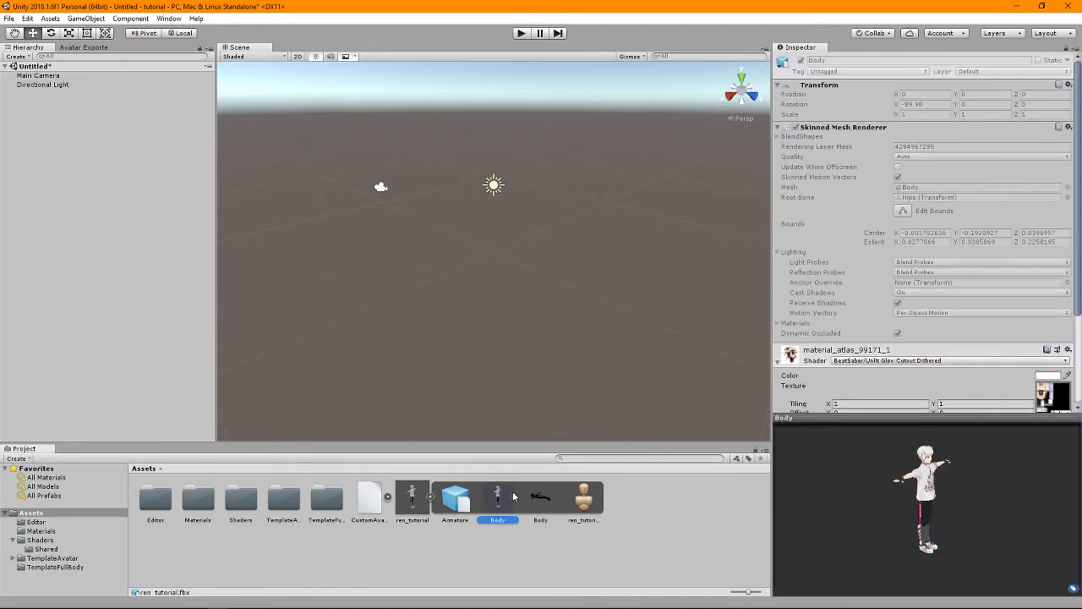
scroll(887, 326, down, 3)
scroll(922, 314, up, 3)
click(413, 497)
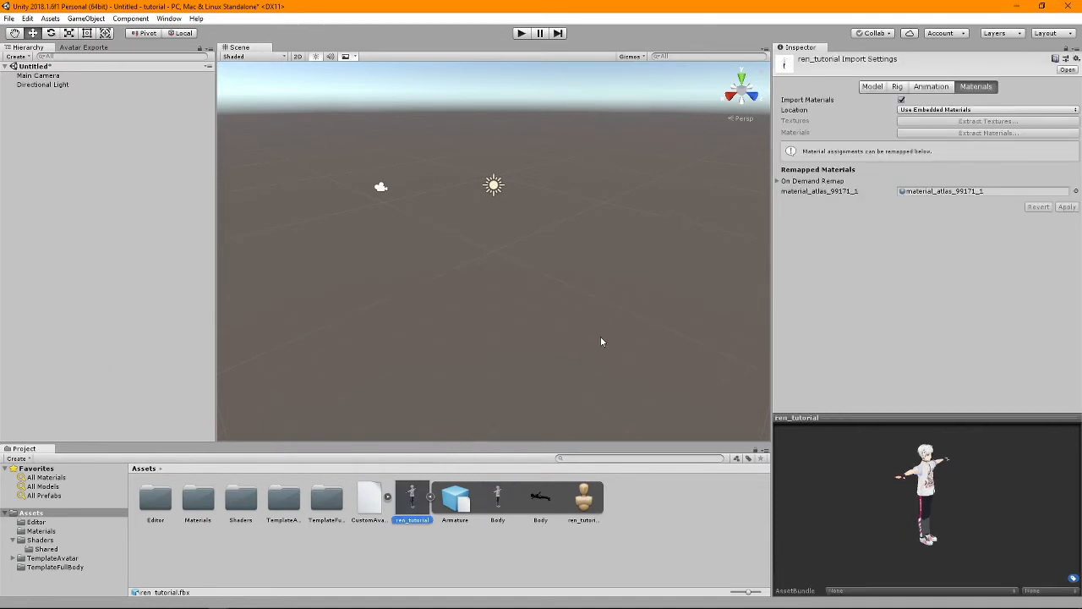
click(883, 88)
Create an empty object at the root of the scene and name it ren_tutorial.
right_click(76, 185)
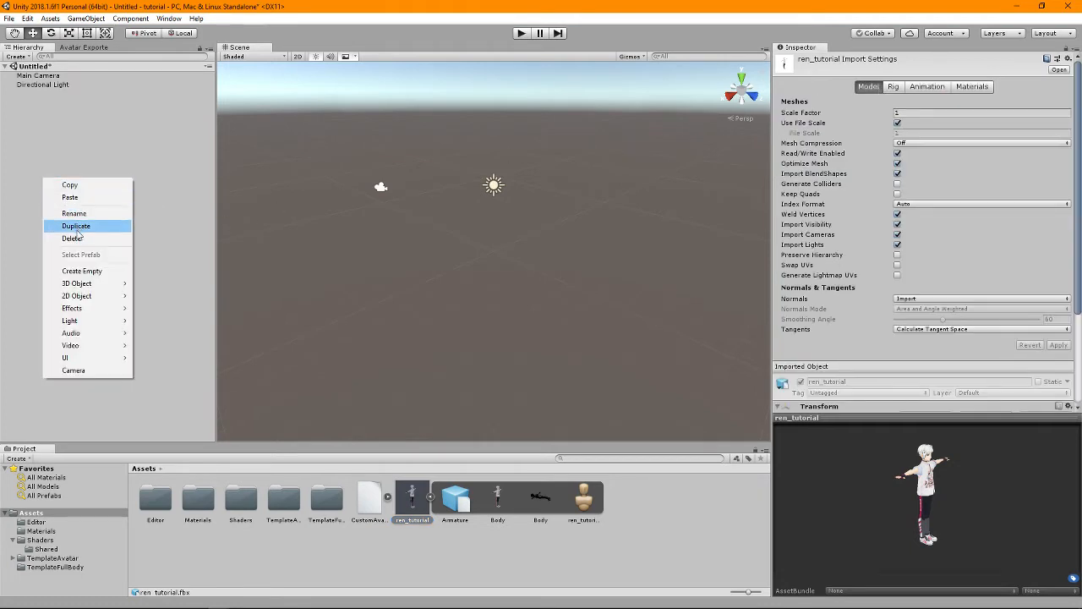
click(111, 145)
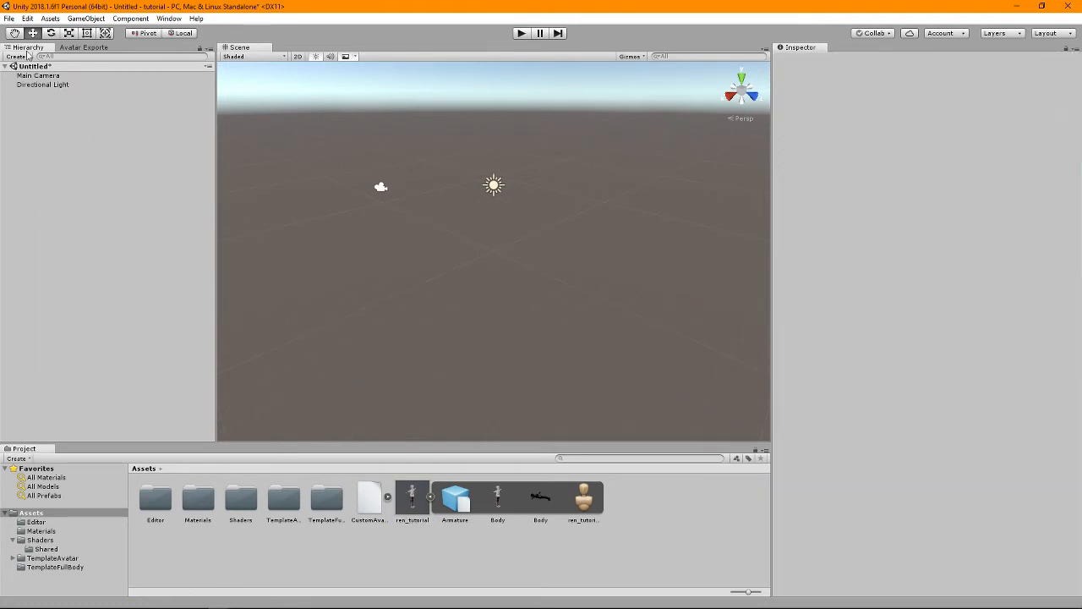
right_click(122, 150)
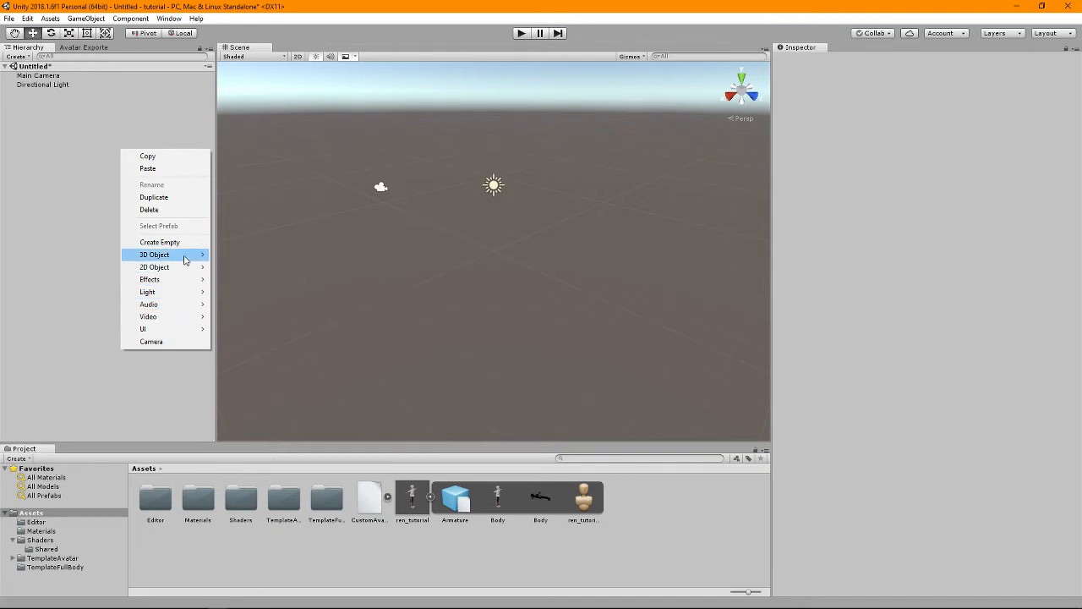
click(160, 242)
right_click(87, 93)
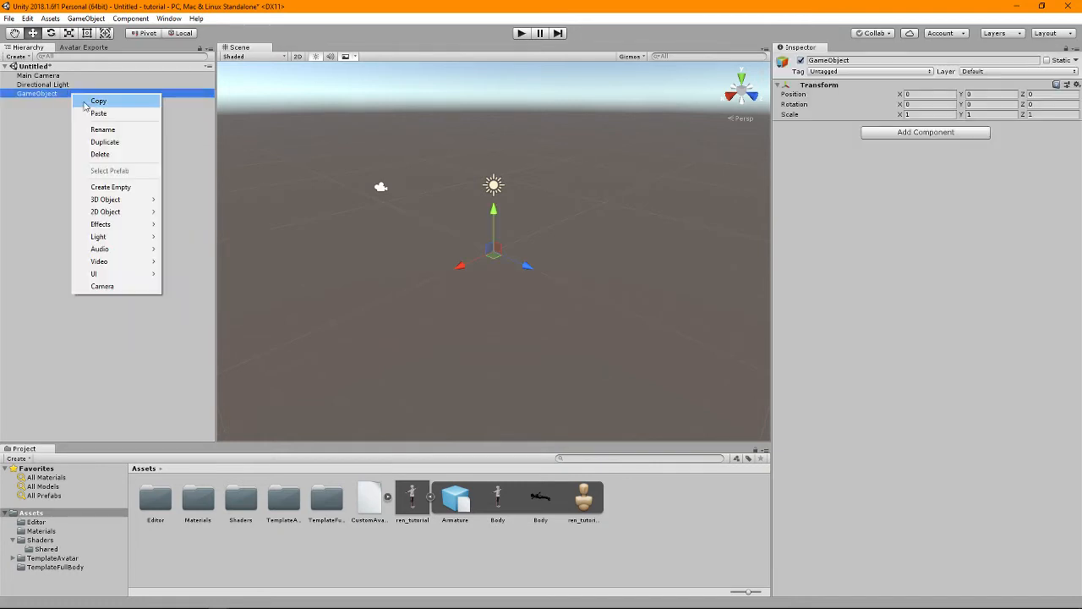
click(110, 129)
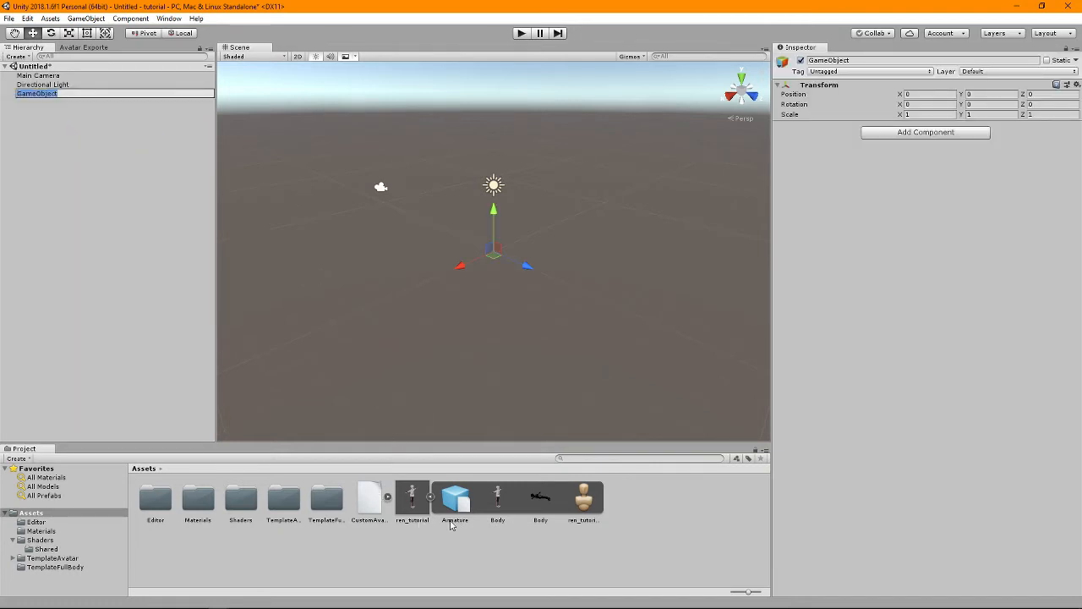
text(ren_t)
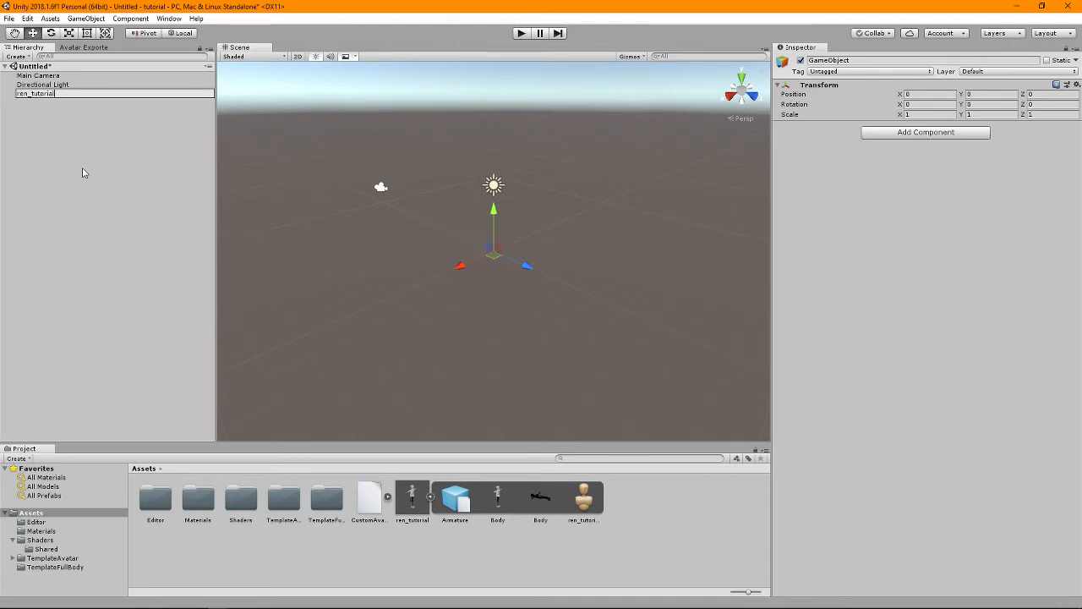
text(utorial)
key(Return)
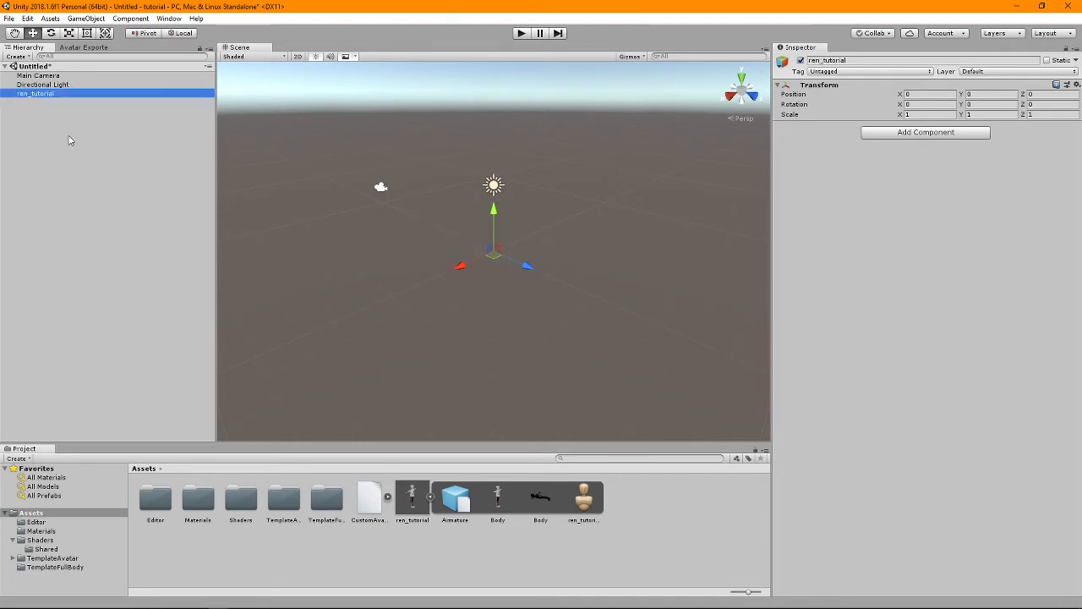
Add four empty child objects under the ren_tutorial object.
right_click(104, 100)
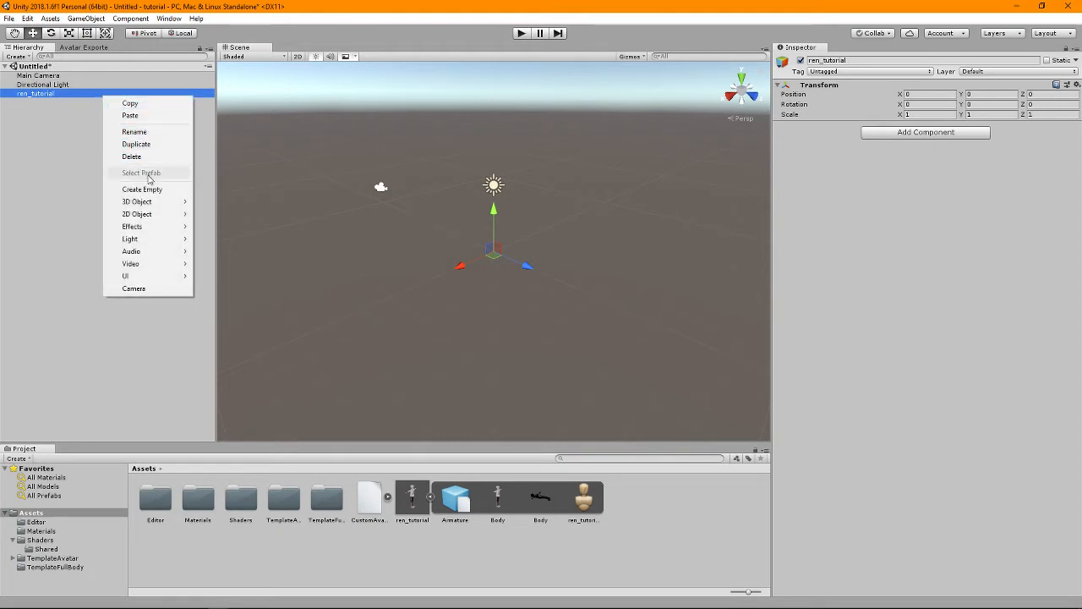
click(154, 190)
right_click(113, 94)
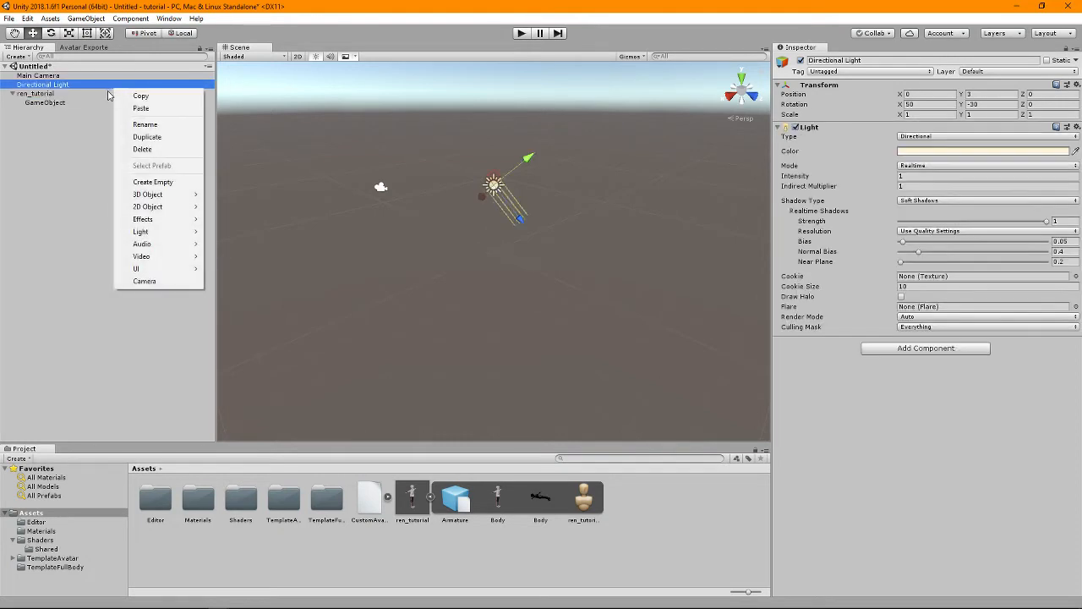
right_click(91, 98)
click(131, 187)
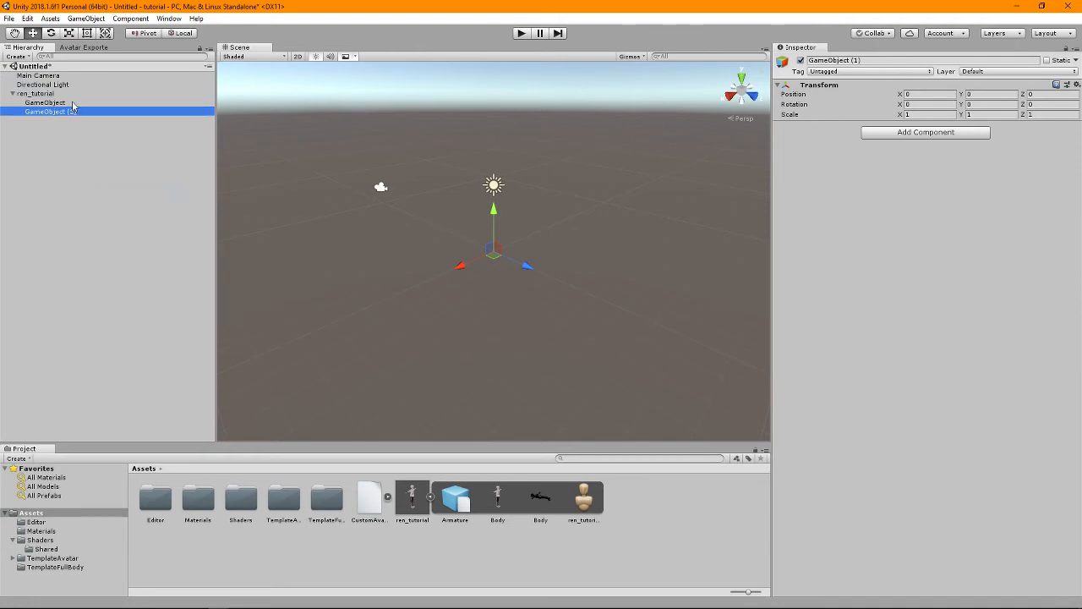
right_click(80, 99)
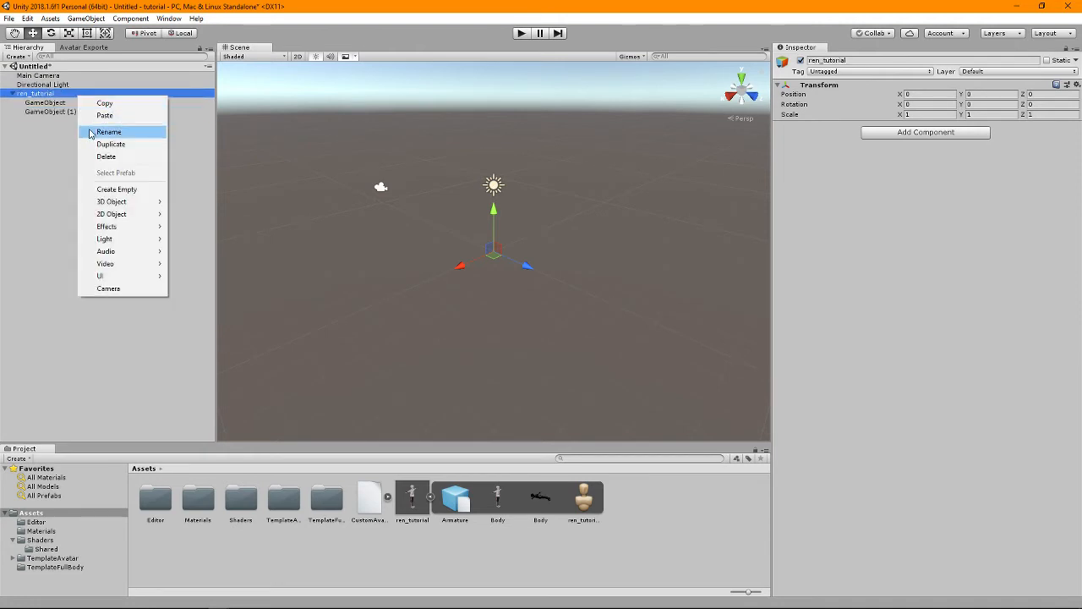
click(120, 186)
click(72, 98)
right_click(73, 98)
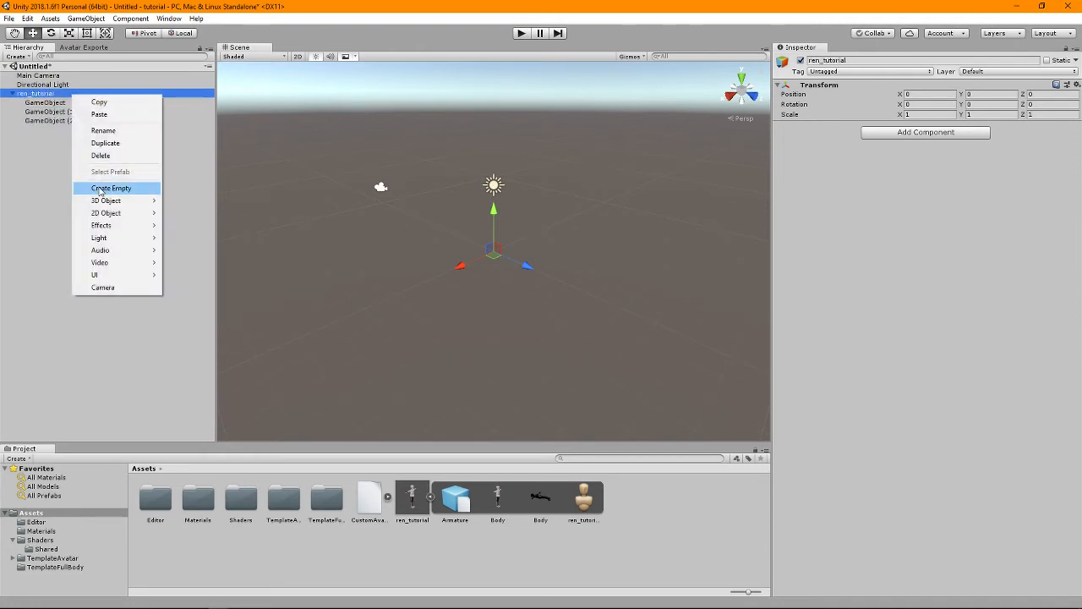
click(120, 187)
Check the position and rotation values in the transform of the ren_tutorial parent object.
click(69, 94)
click(935, 104)
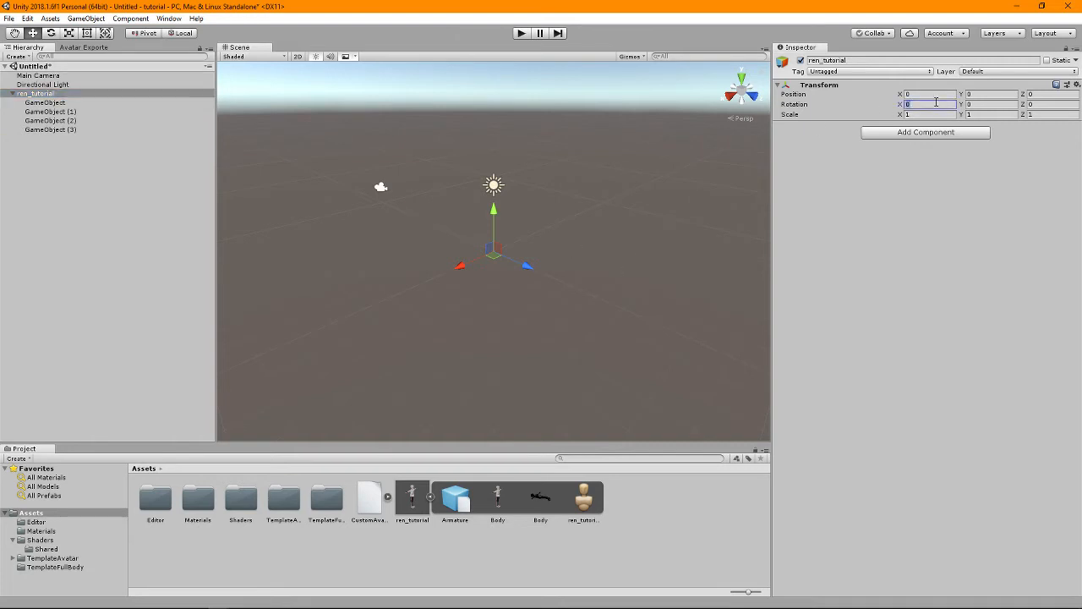
click(937, 95)
key(Tab)
key(Tab)
key(Tab)
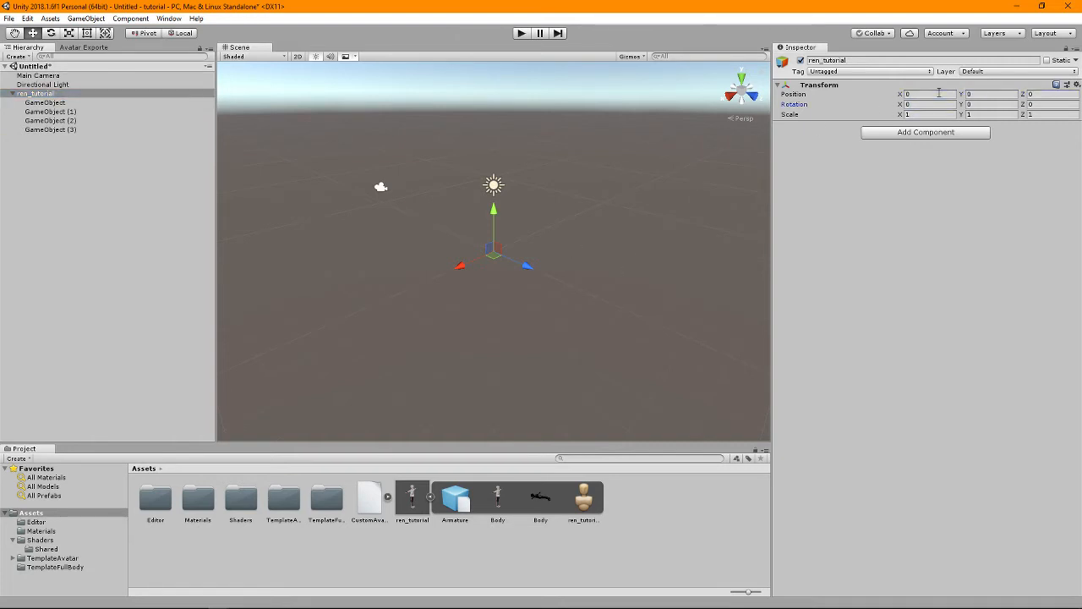
Rename the first empty child of ren_tutorial to Head.
click(51, 103)
right_click(64, 103)
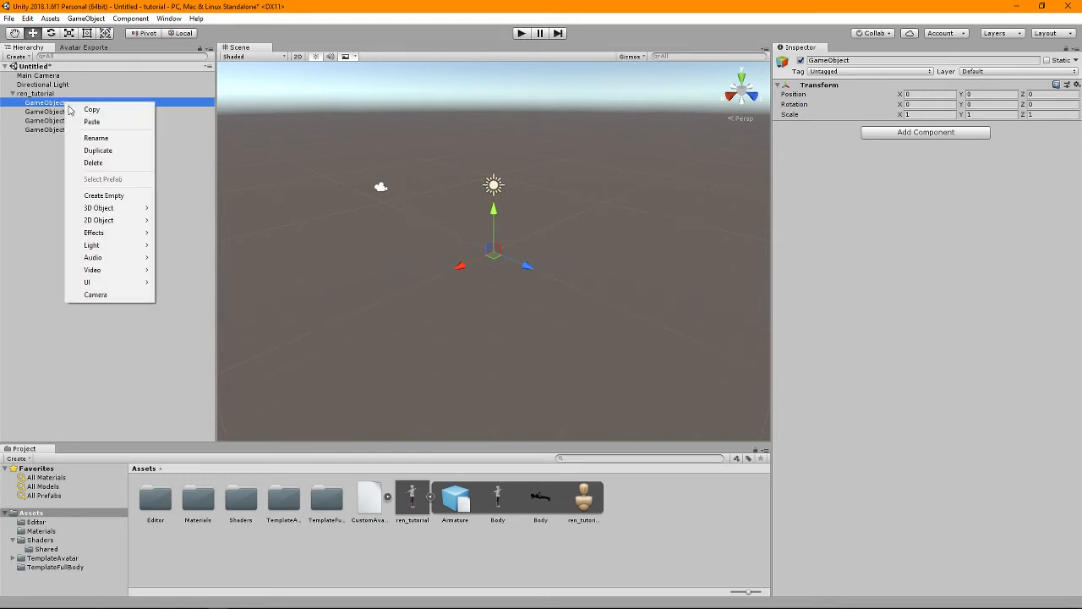
click(95, 137)
text(Head)
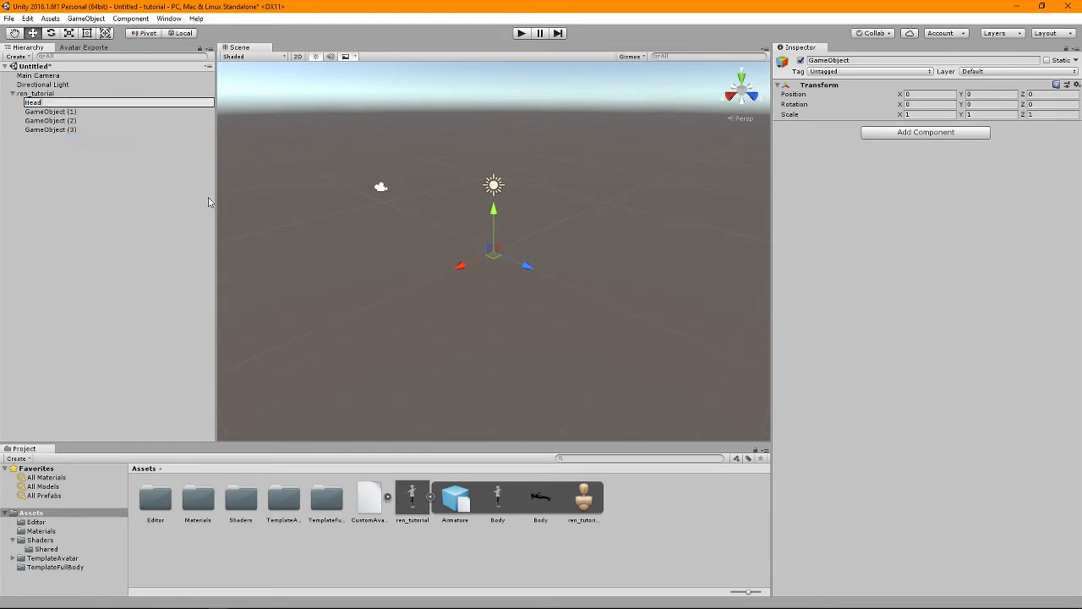
key(Return)
Rename the second child of ren_tutorial, GameObject (1), to Body.
right_click(37, 112)
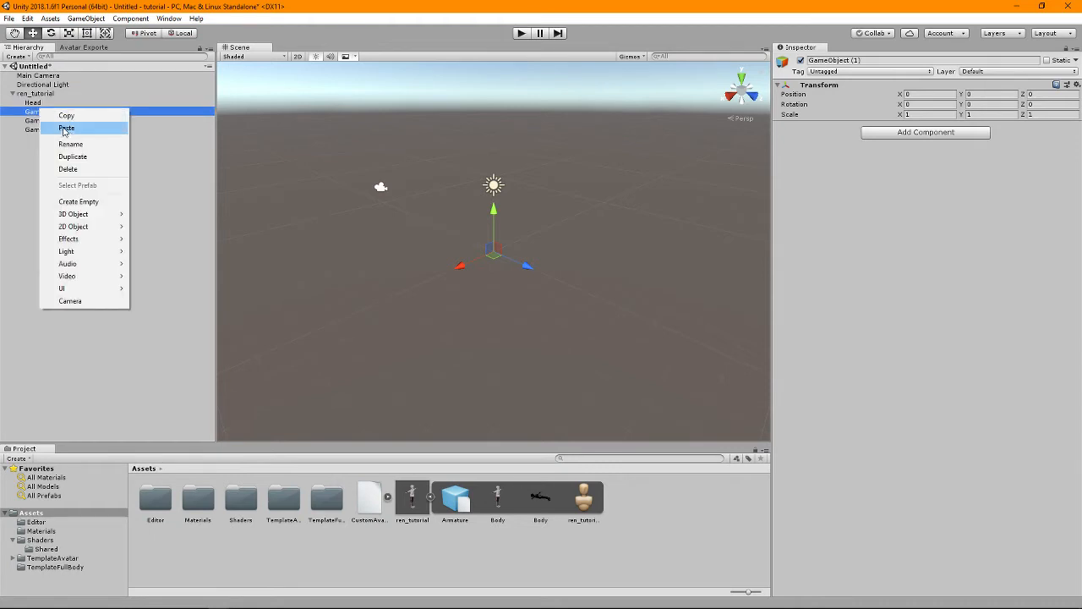
click(82, 144)
text(Bo)
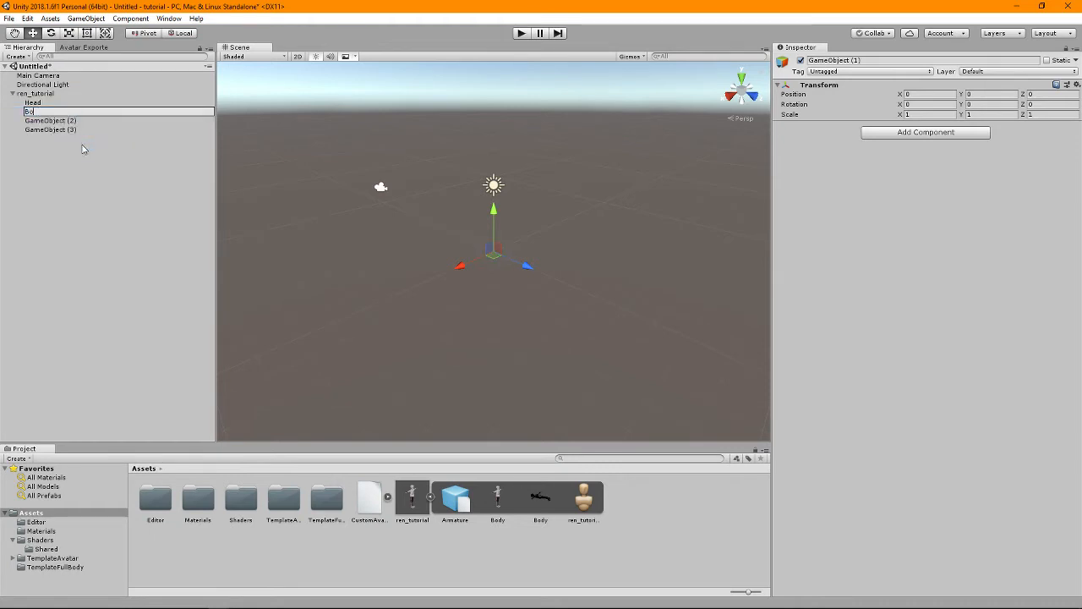
text(dy)
key(Return)
Rename the third child of ren_tutorial, GameObject (2), to LeftHand.
right_click(63, 120)
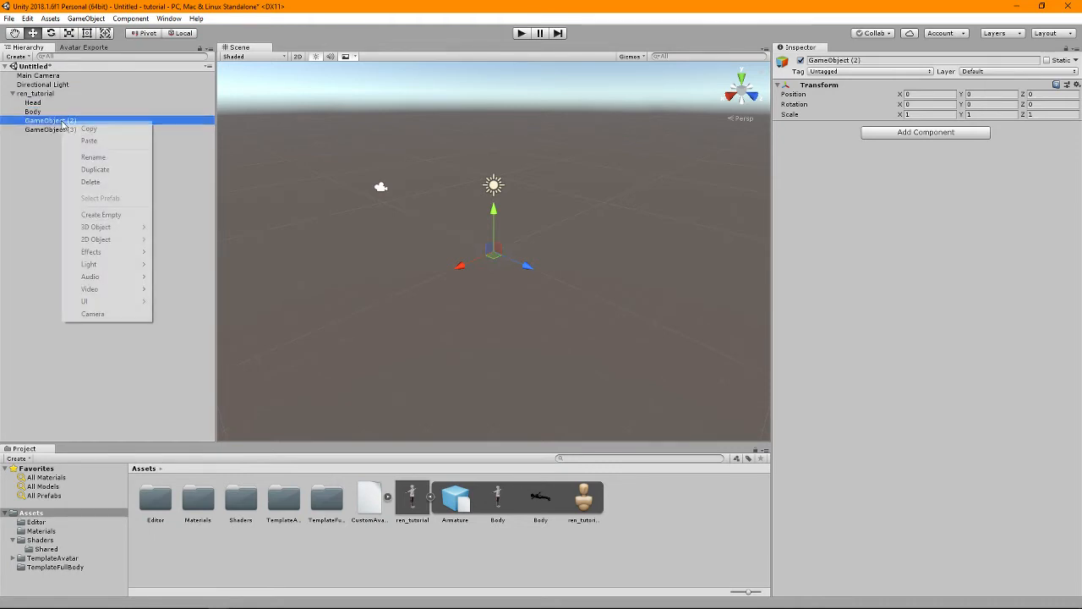
click(99, 157)
text(Left)
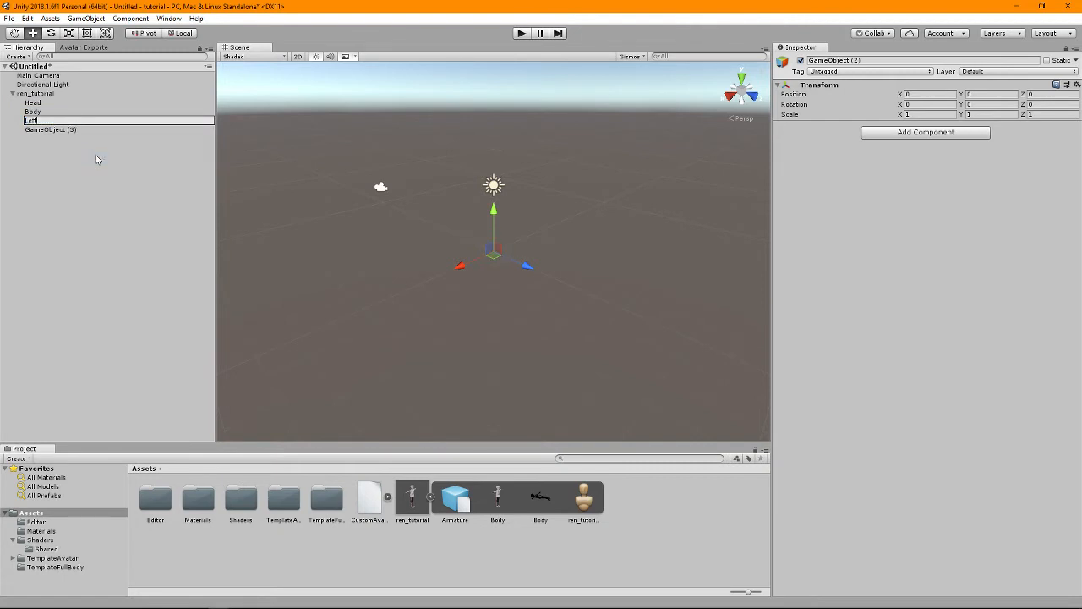
text(Hand)
key(Return)
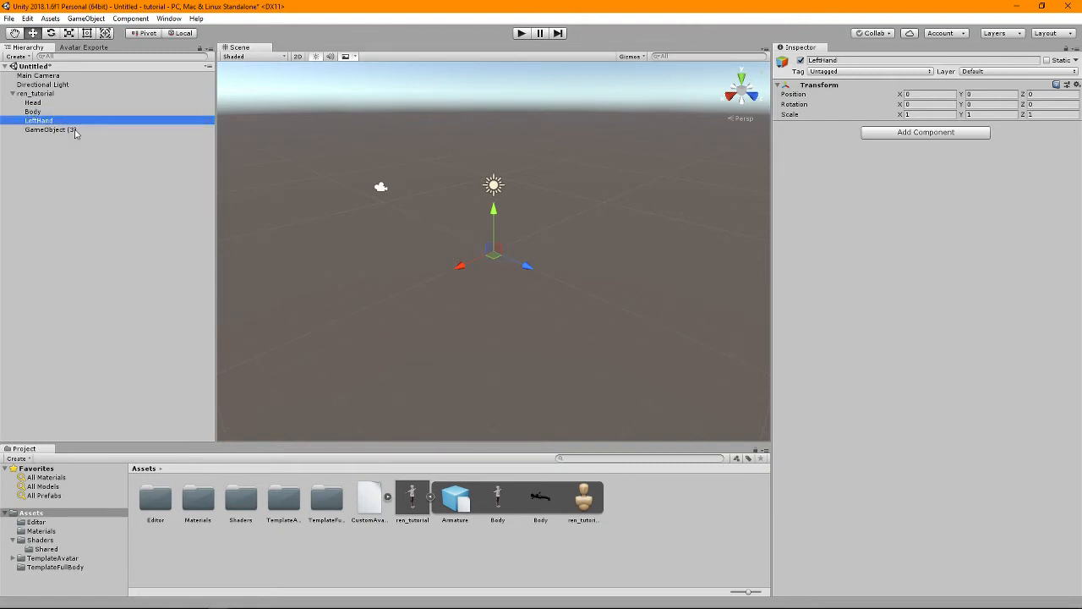
Rename the fourth child of ren_tutorial, GameObject (3), to RightHand.
right_click(77, 131)
click(100, 166)
text(Ri)
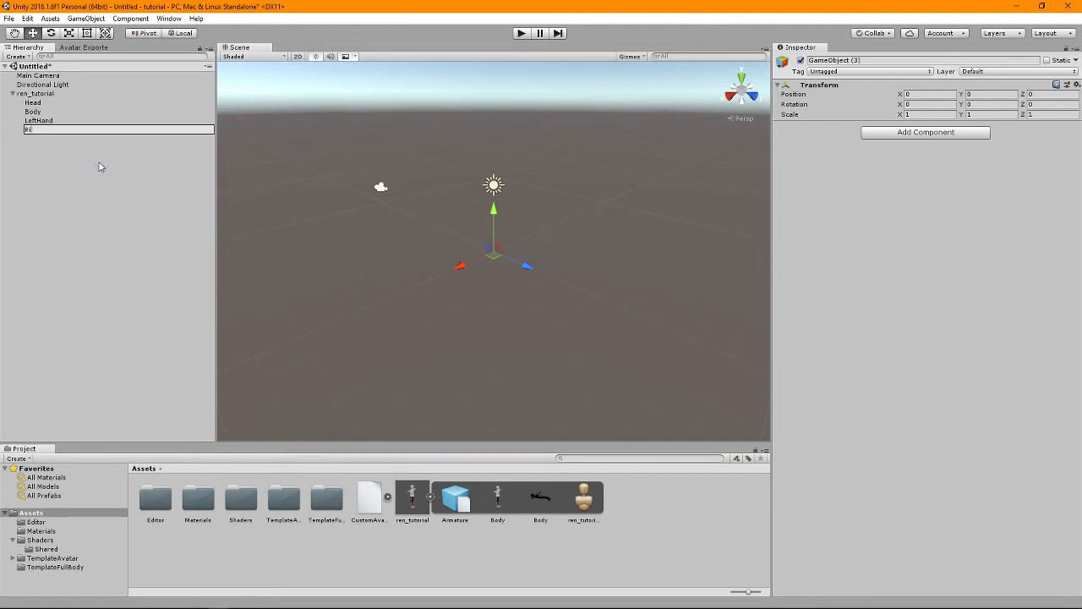
text(ghtHand)
key(Return)
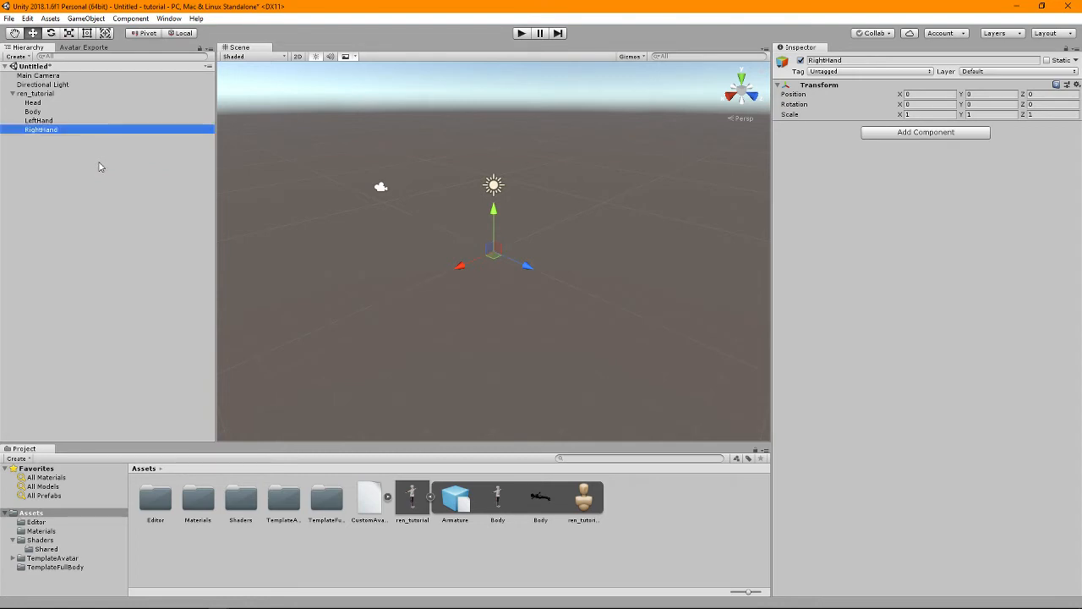
Add three more empty child objects under the ren_tutorial object.
right_click(59, 94)
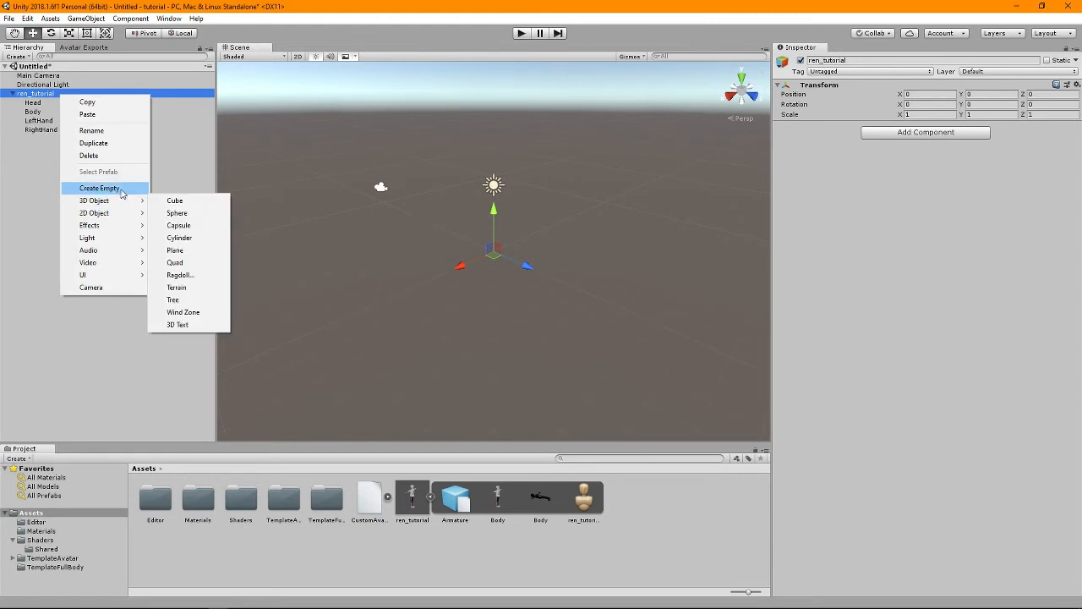
click(100, 188)
right_click(82, 96)
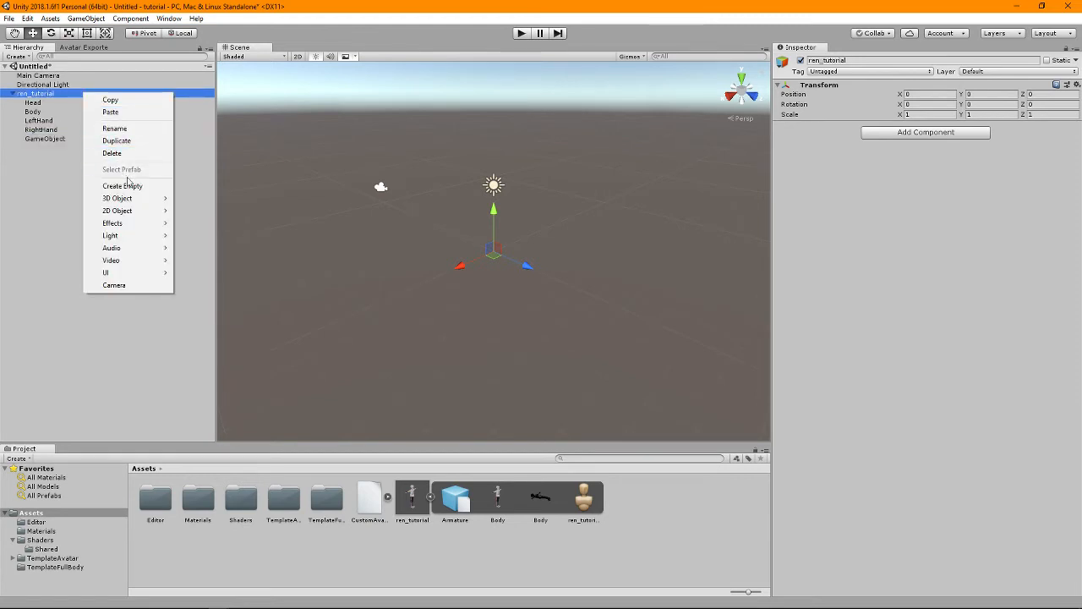
click(127, 170)
click(70, 95)
right_click(70, 96)
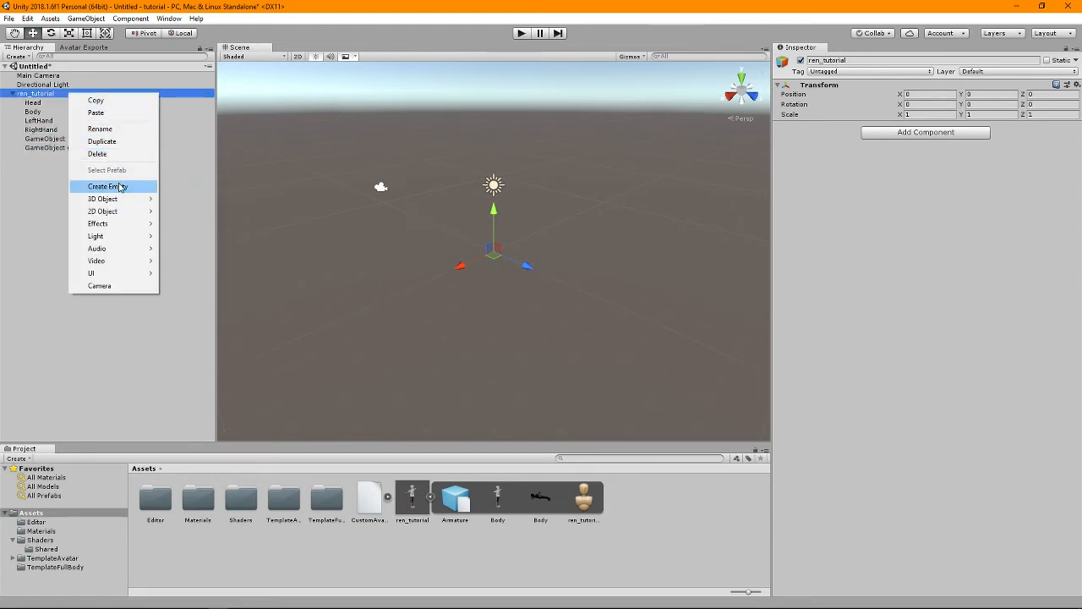
click(102, 187)
click(62, 94)
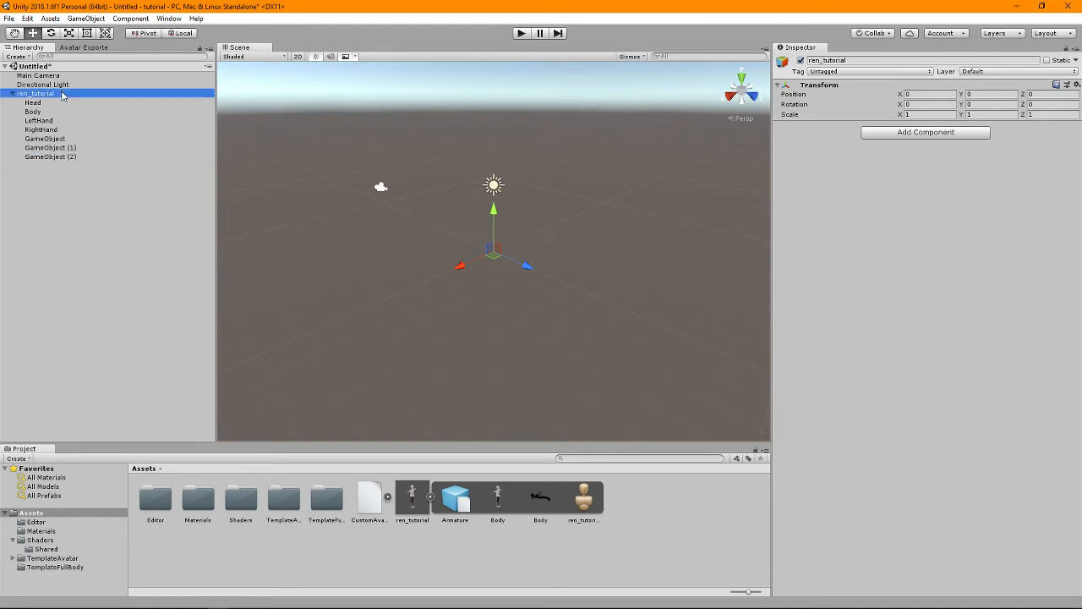
right_click(62, 94)
Rename the unnamed GameObject directly below RightHand to Pelvis.
right_click(36, 142)
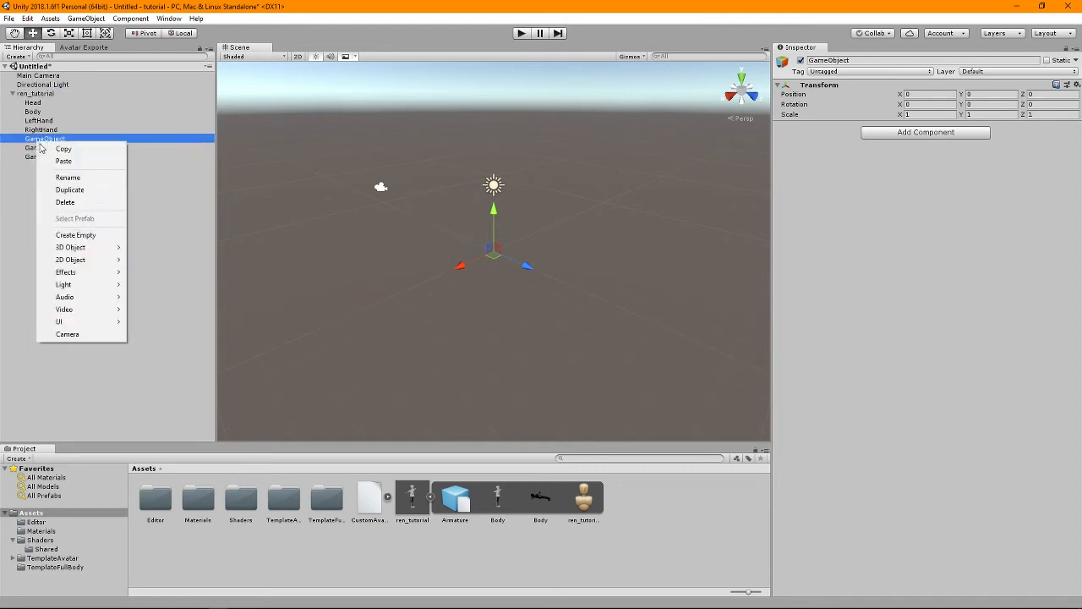
click(91, 176)
text(Pelvis)
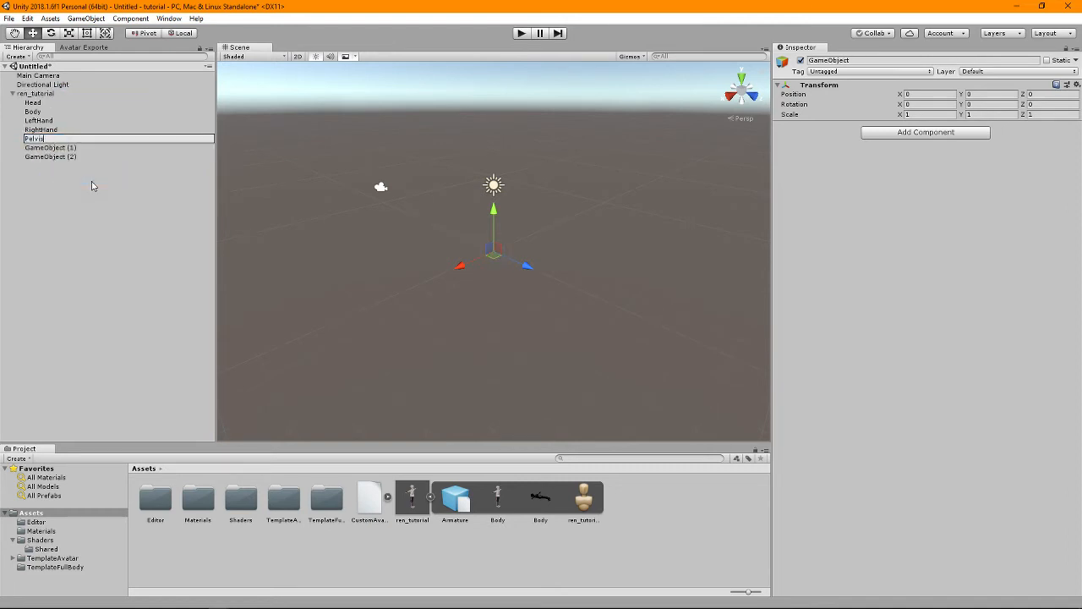
key(Return)
Rename the GameObject (1) child below Pelvis to LeftLeg.
right_click(71, 148)
click(115, 184)
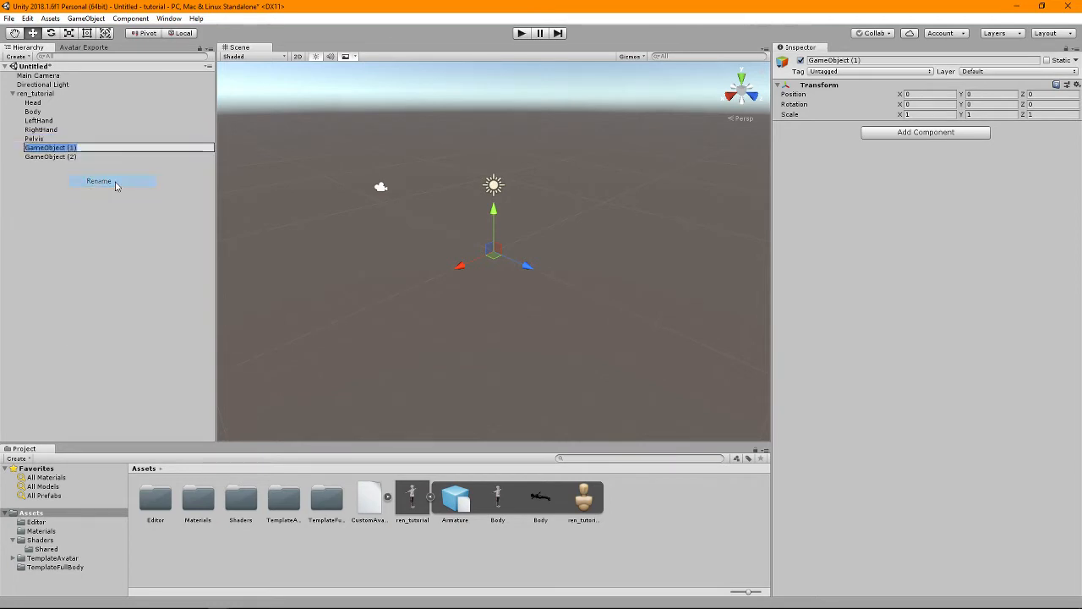
text(LeftLeg)
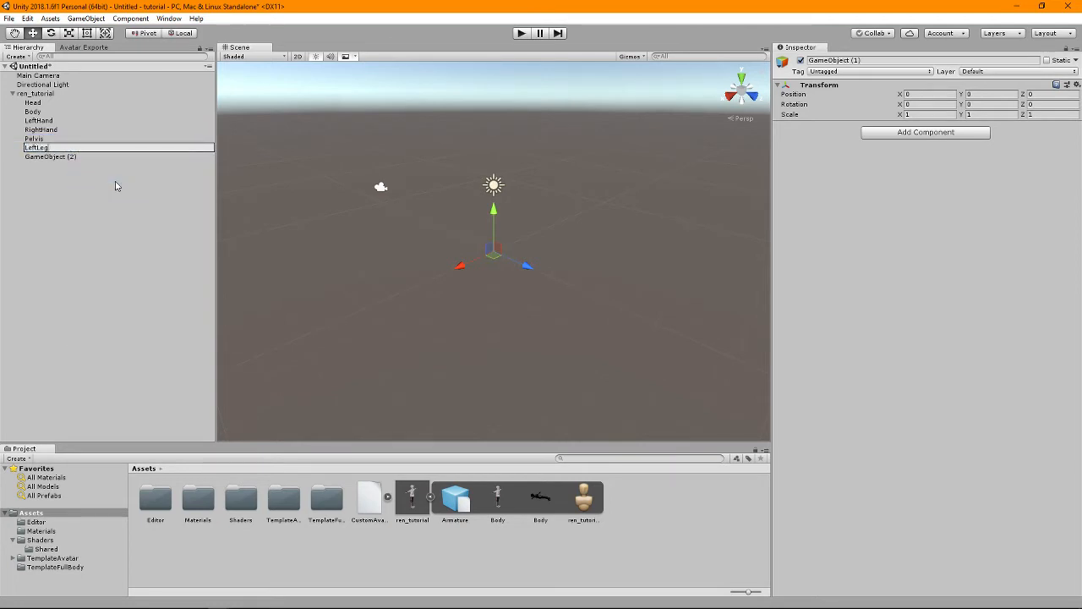
key(Return)
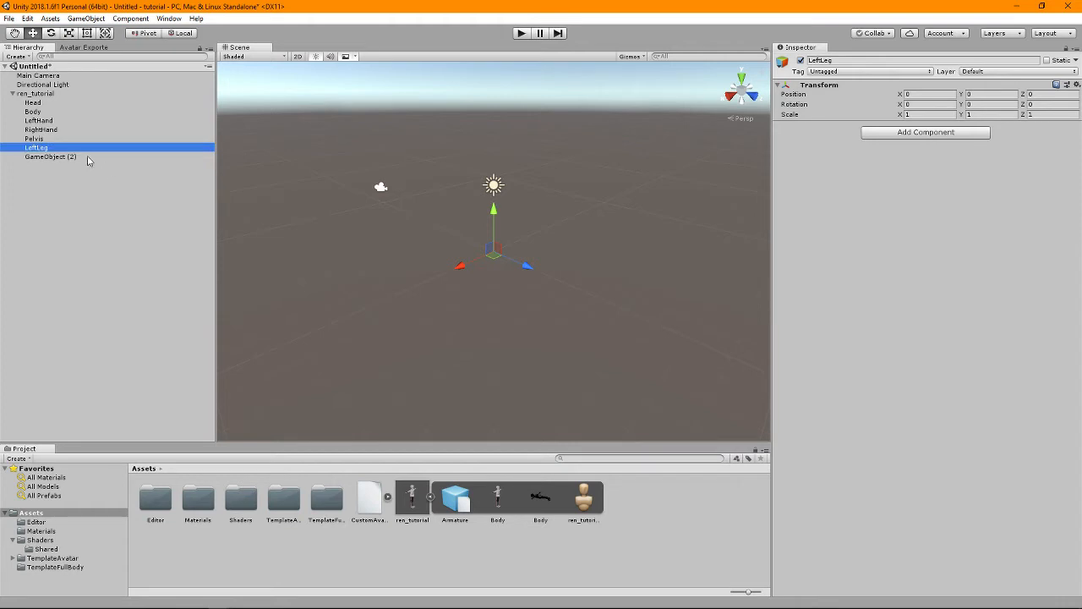
right_click(88, 157)
click(115, 192)
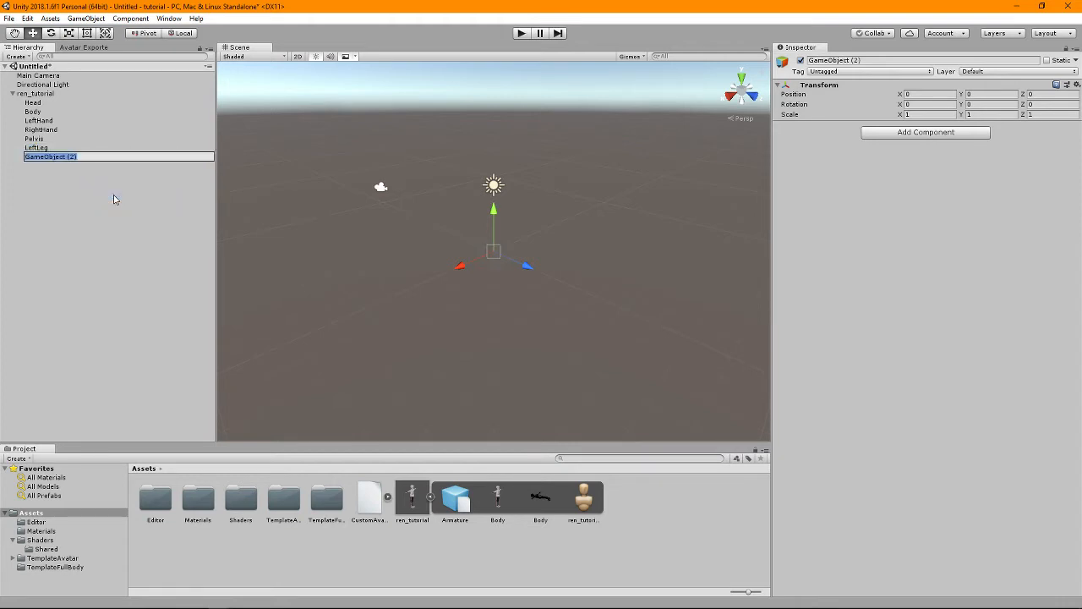
text(Right)
key(BackSpace)
key(BackSpace)
key(BackSpace)
key(BackSpace)
key(BackSpace)
Consult the vrmtoavatar guide in the browser, and rename the GameObject (2) child below LeftLeg to RightLeg.
key(alt+Tab)
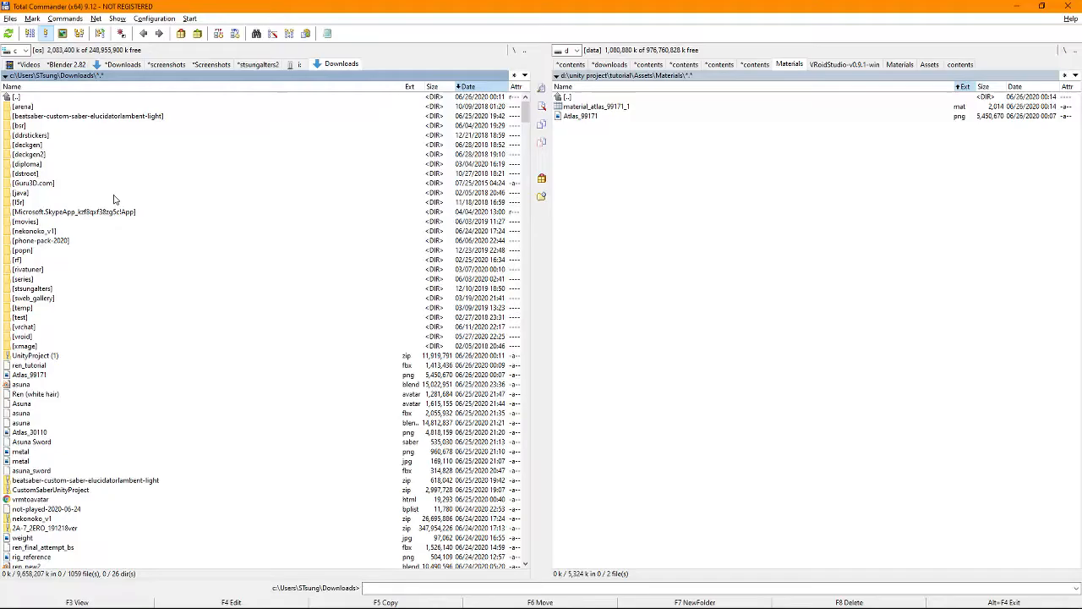
key(alt+Tab)
scroll(623, 341, down, 10)
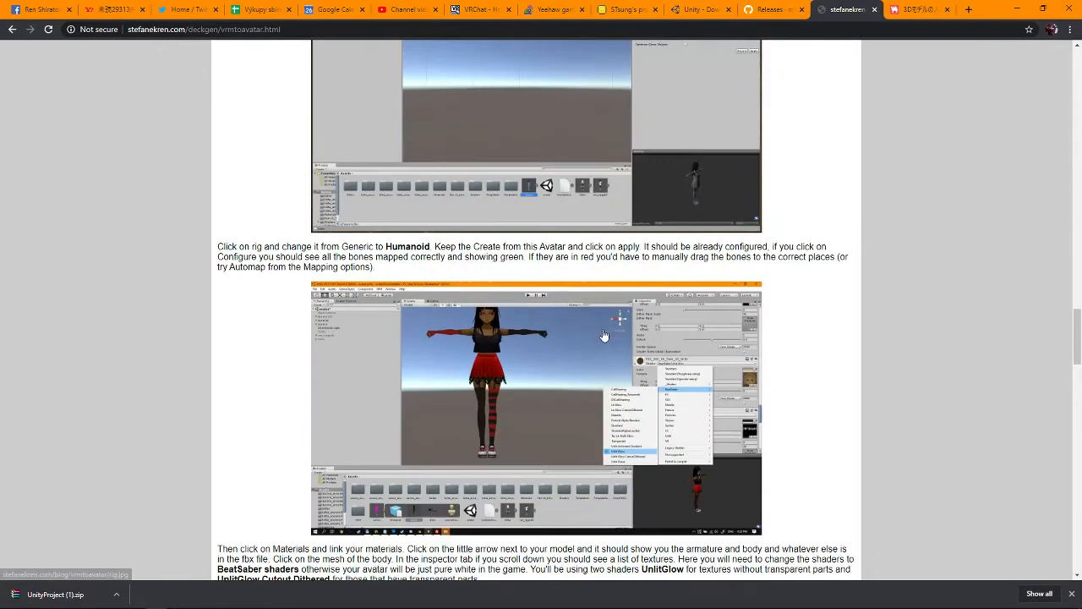
scroll(652, 358, down, 3)
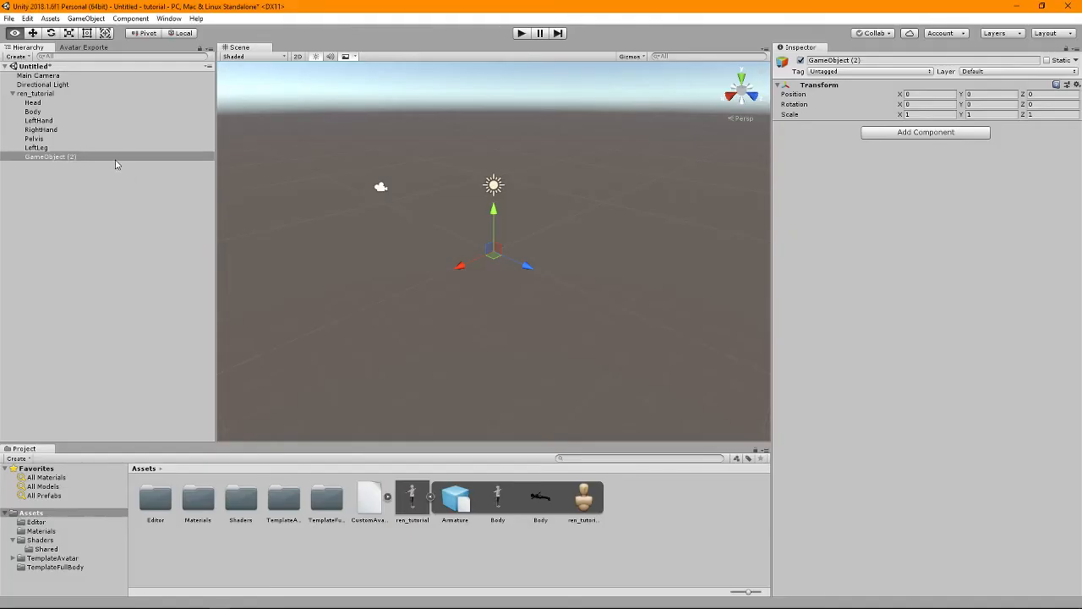
right_click(115, 164)
click(145, 196)
text(R)
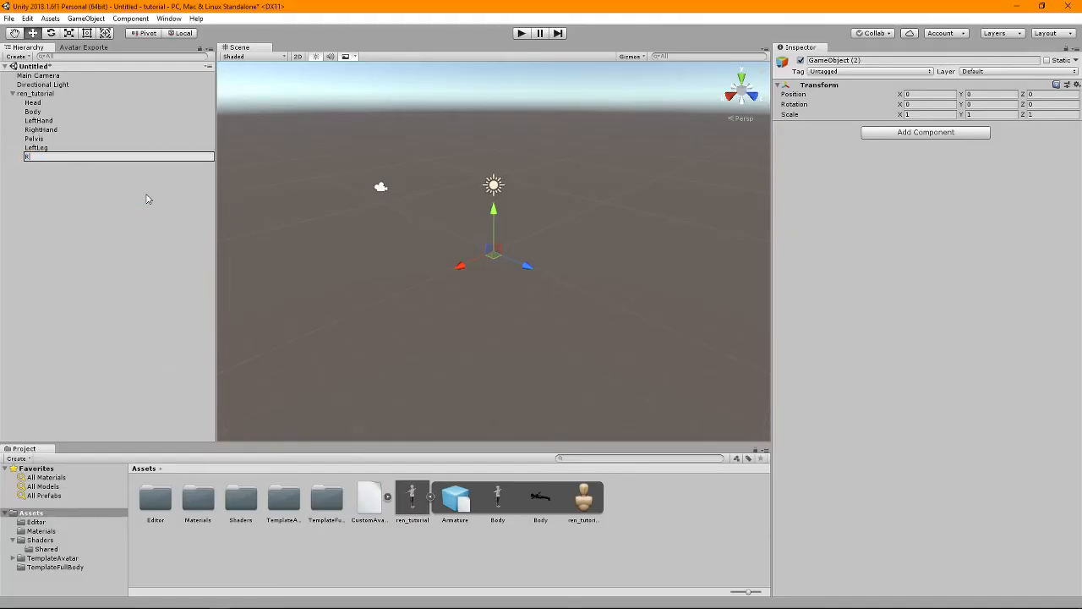
text(ightLeg)
key(Return)
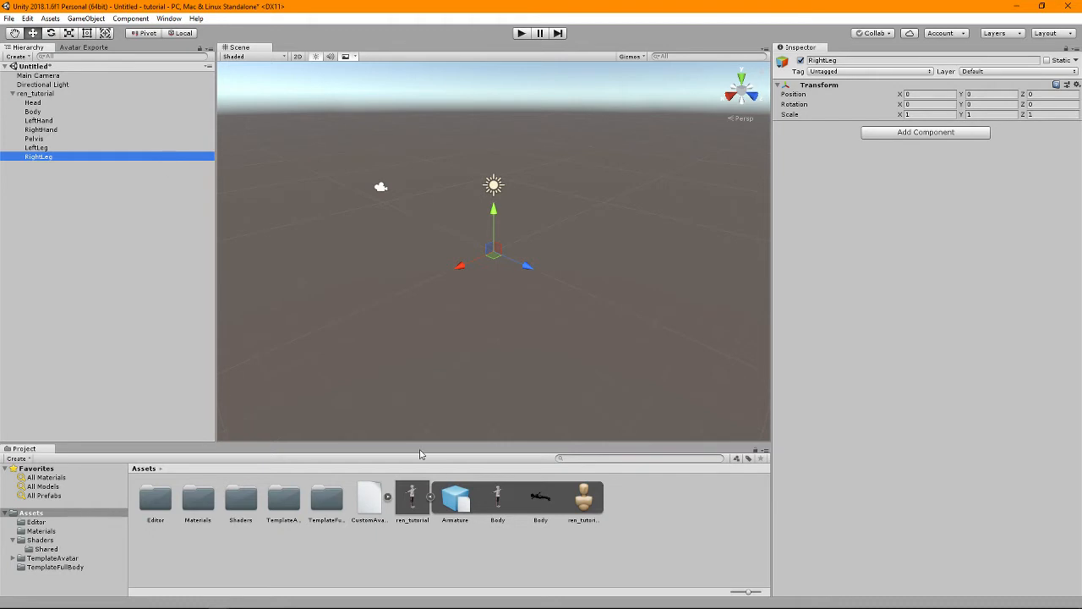
Place the ren_tutorial model from the assets into the scene and set its position to 0, 0, 0.
drag(412, 499, 527, 296)
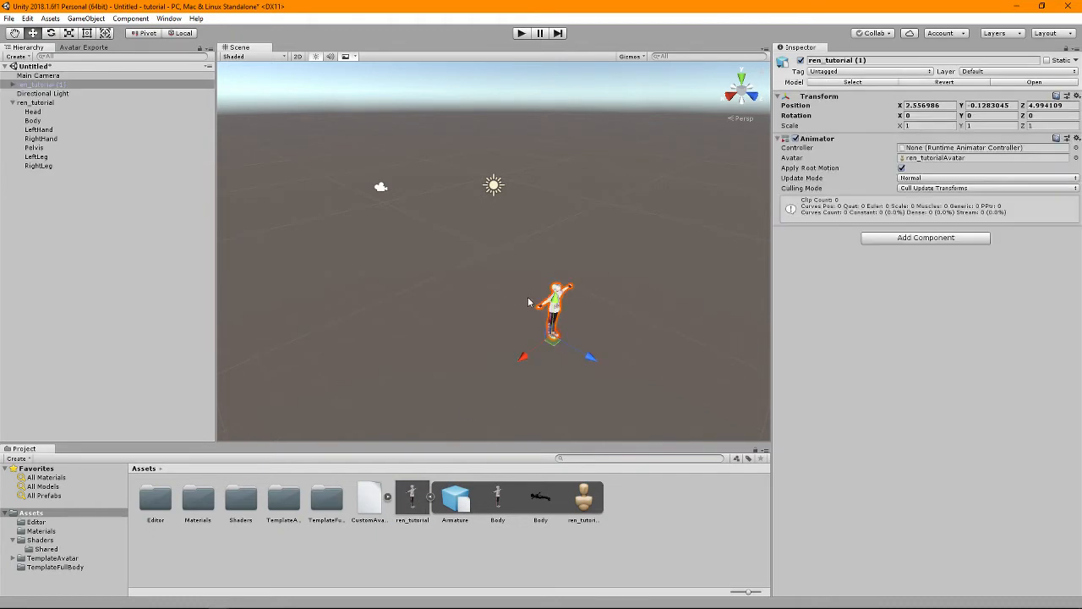
click(918, 114)
click(926, 105)
text(0)
key(Tab)
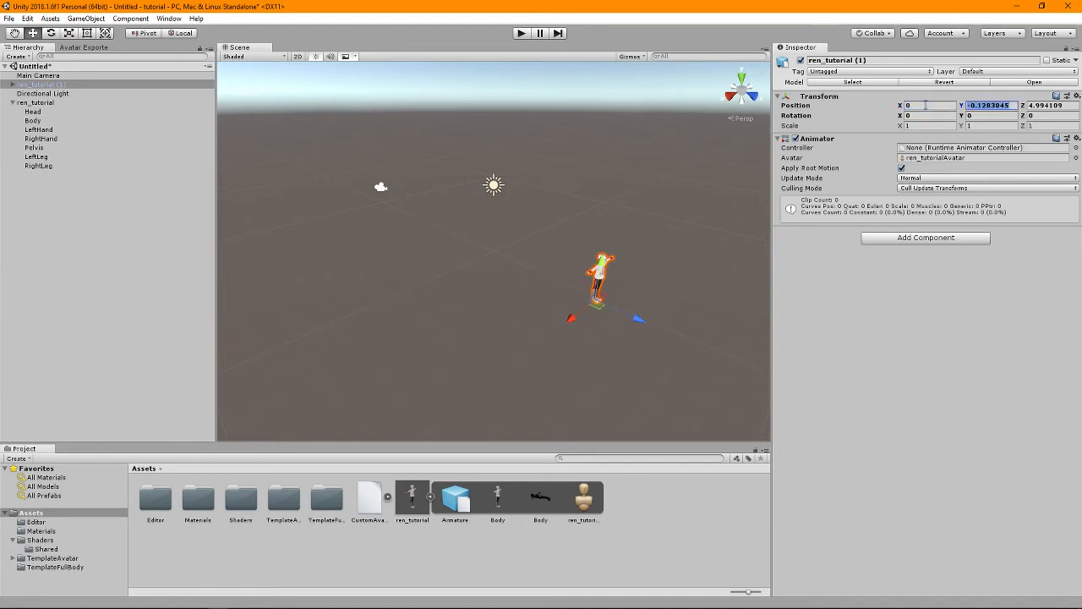
text(0)
key(Tab)
text(0)
Examine the placed avatar model from head to feet in a front orthographic view.
scroll(543, 201, up, 10)
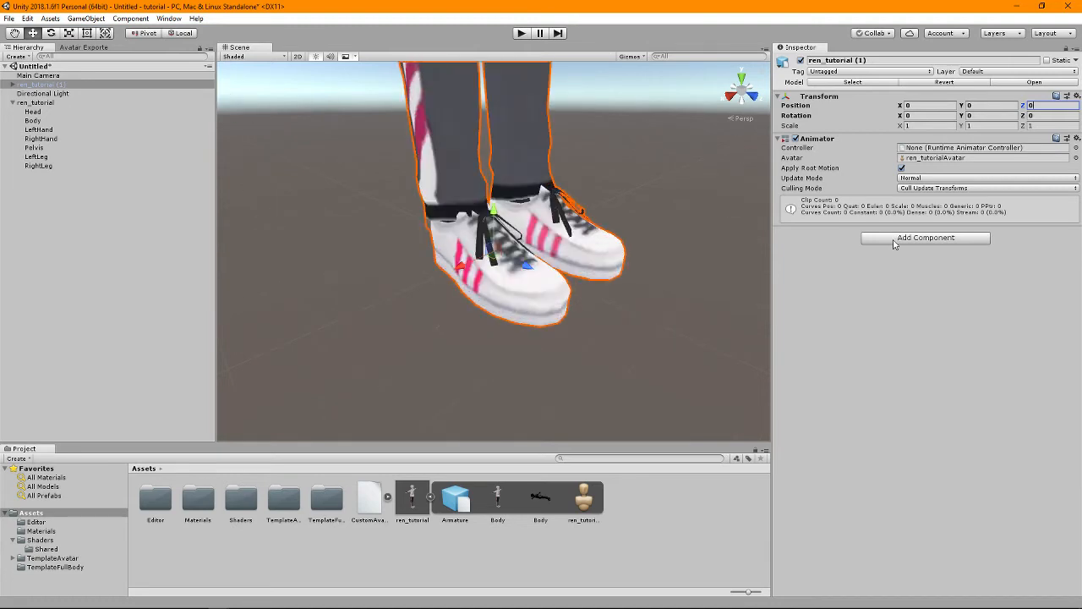
alt+drag(384, 414, 374, 439)
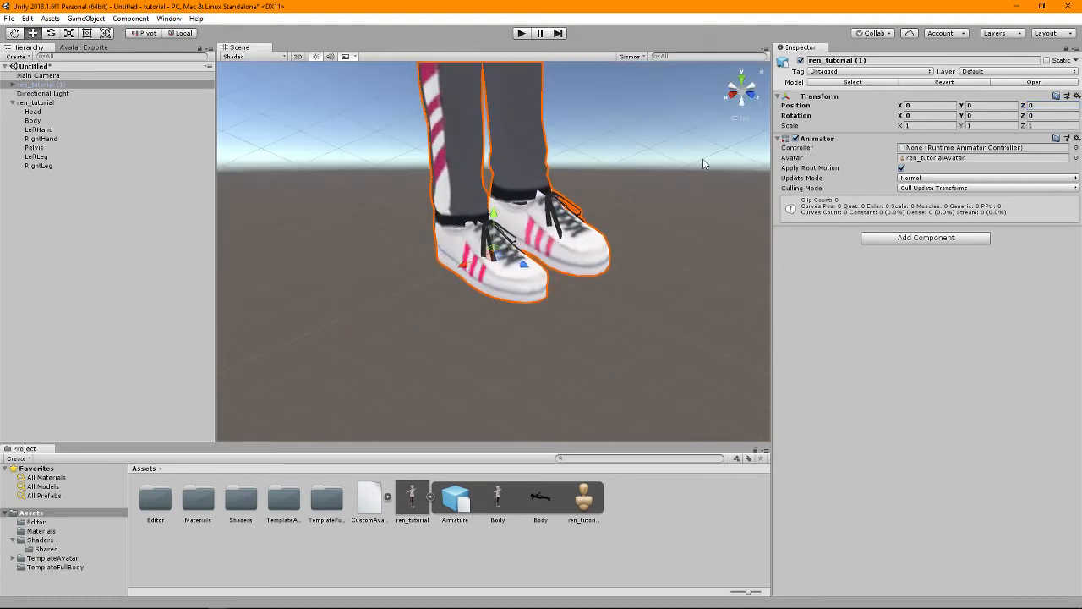
scroll(704, 164, down, 8)
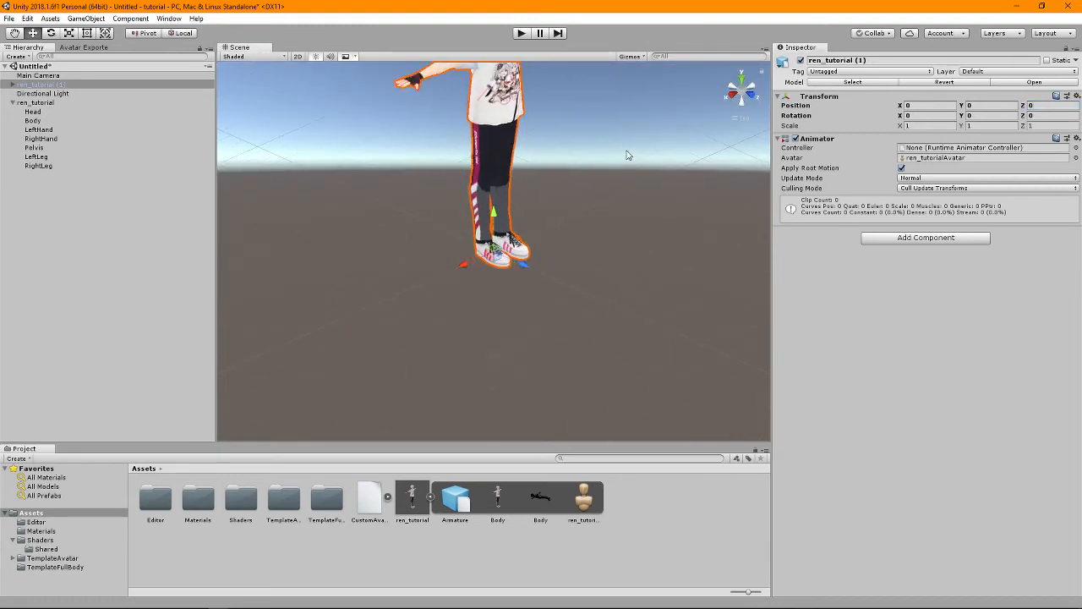
click(743, 95)
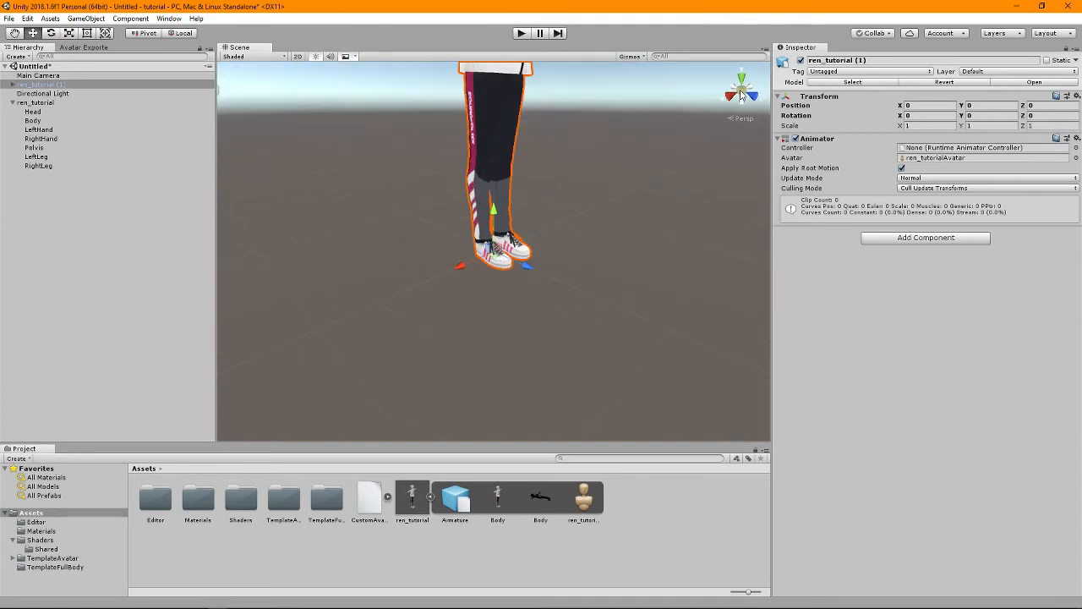
click(741, 95)
click(744, 92)
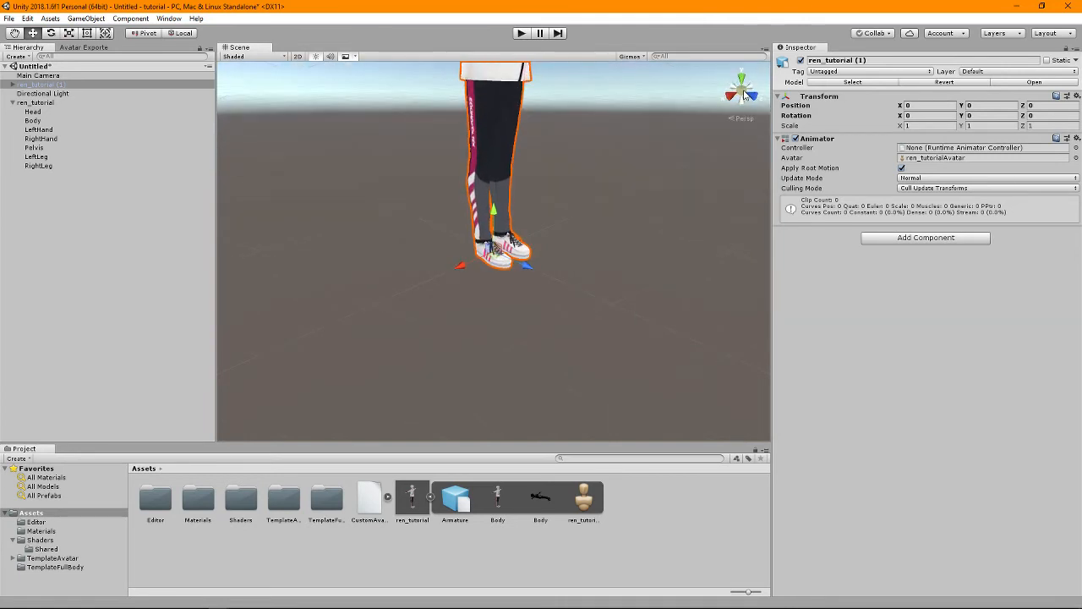
click(750, 94)
scroll(620, 87, down, 7)
scroll(594, 92, up, 2)
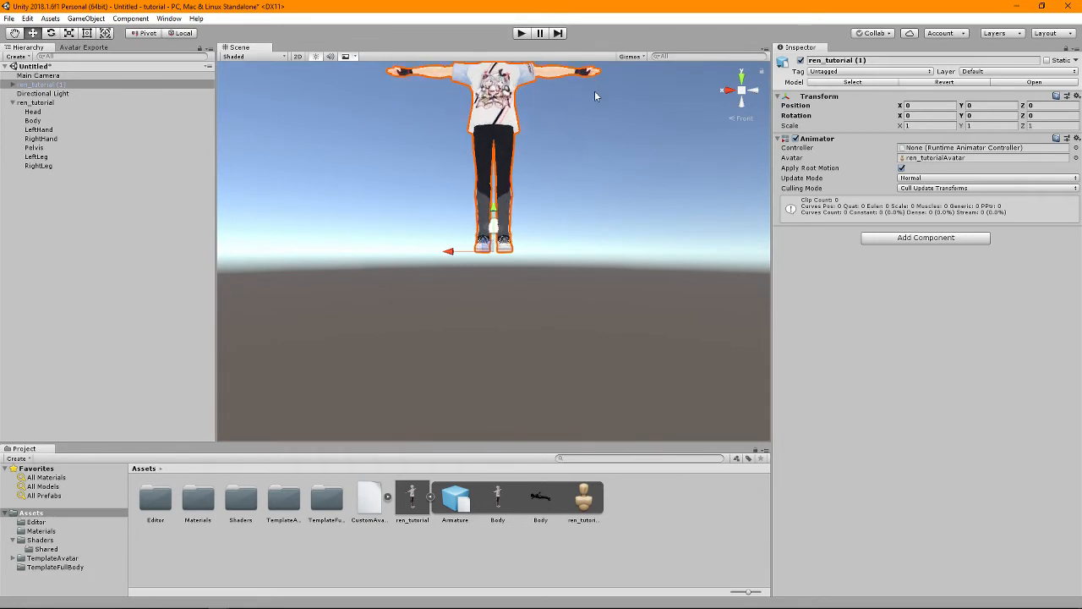
click(572, 179)
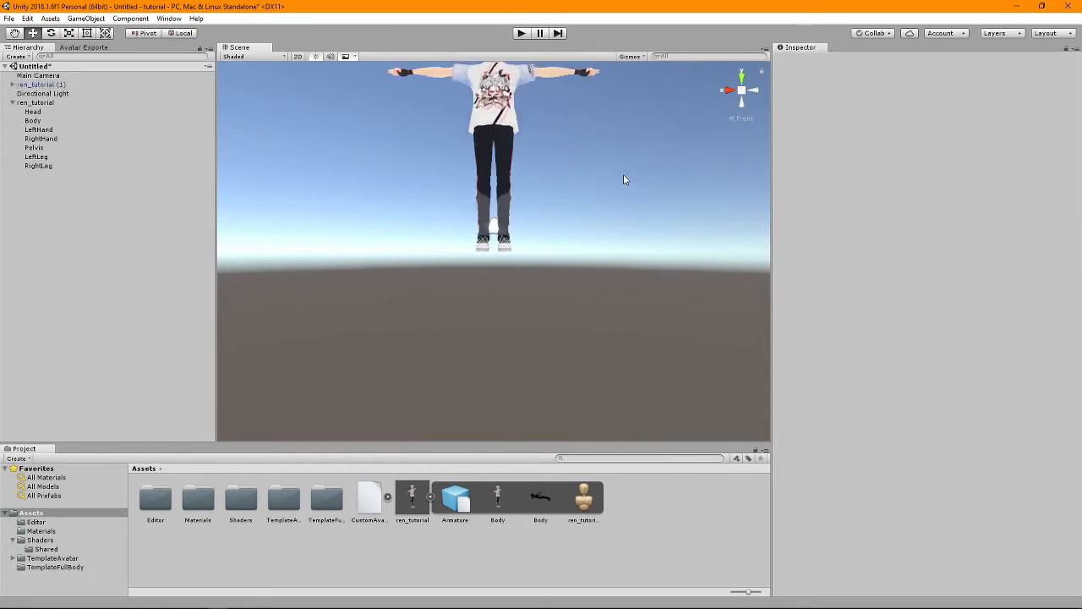
scroll(624, 181, down, 2)
click(740, 93)
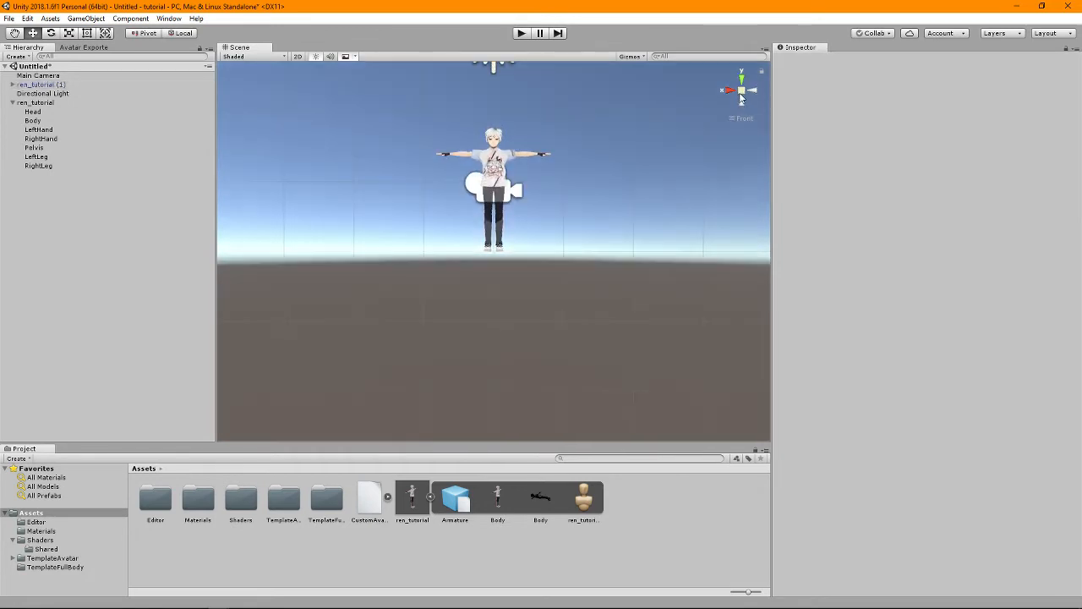
click(743, 93)
click(742, 95)
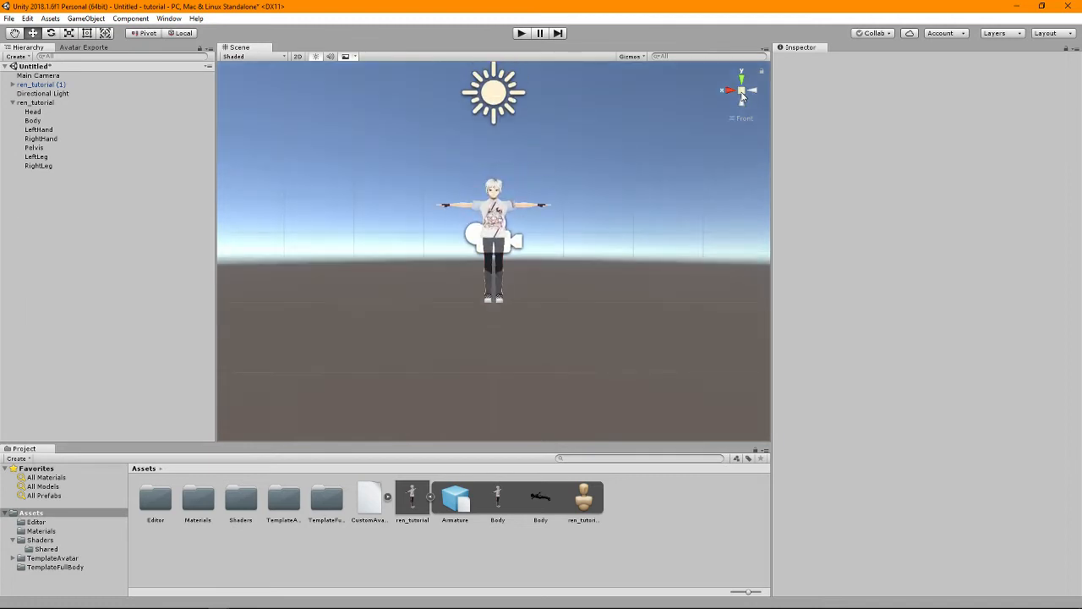
middle_drag(553, 185, 553, 229)
scroll(552, 228, up, 9)
scroll(550, 230, up, 2)
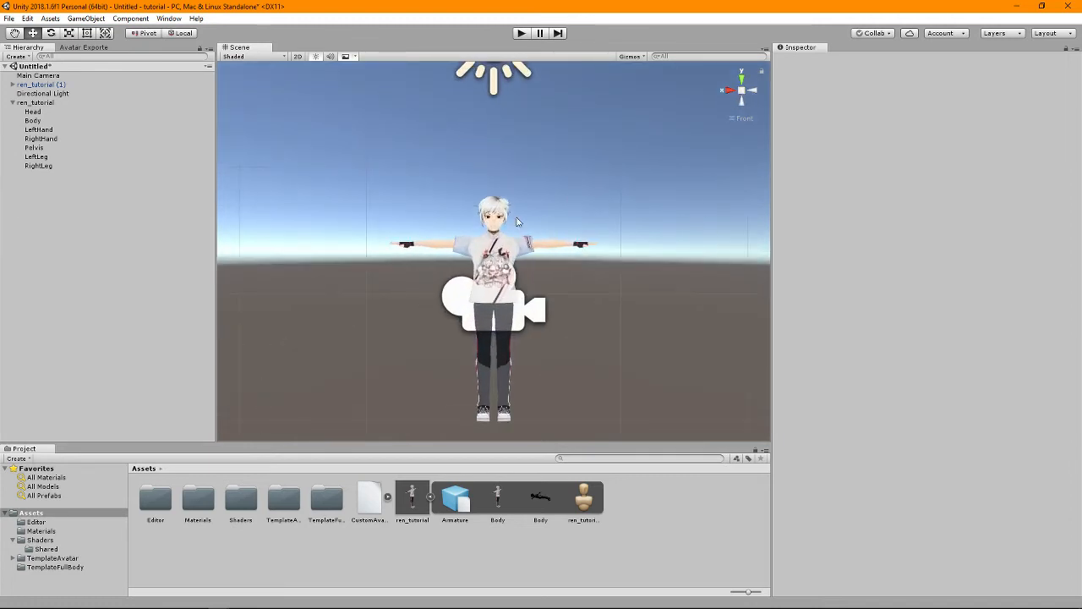
Rename the placed model ren_tutorial (1) to ren_tutorial.
right_click(70, 88)
click(109, 118)
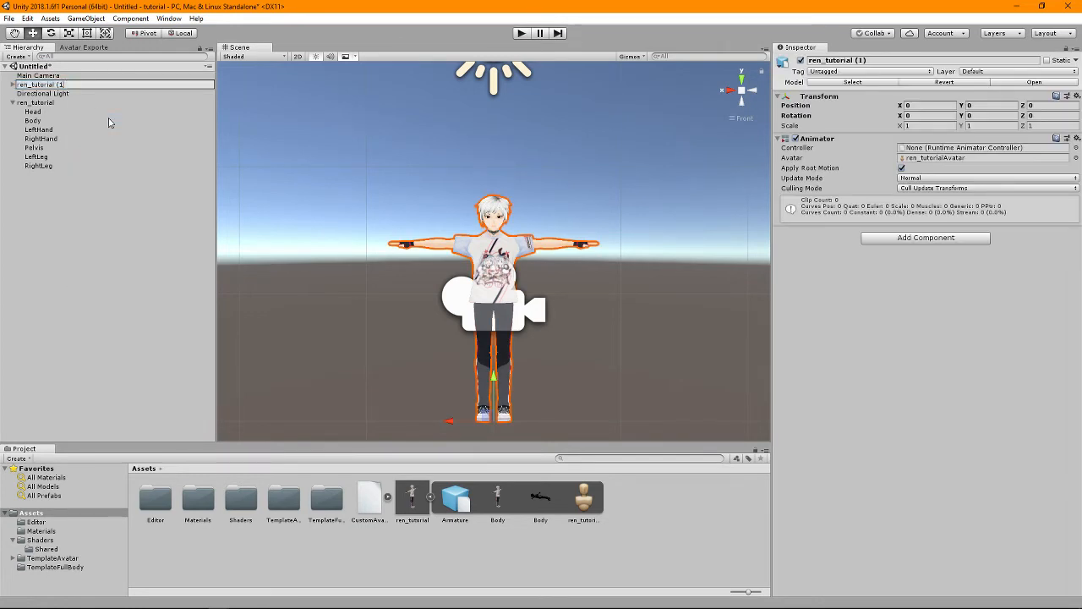
key(BackSpace)
key(BackSpace)
key(BackSpace)
key(Return)
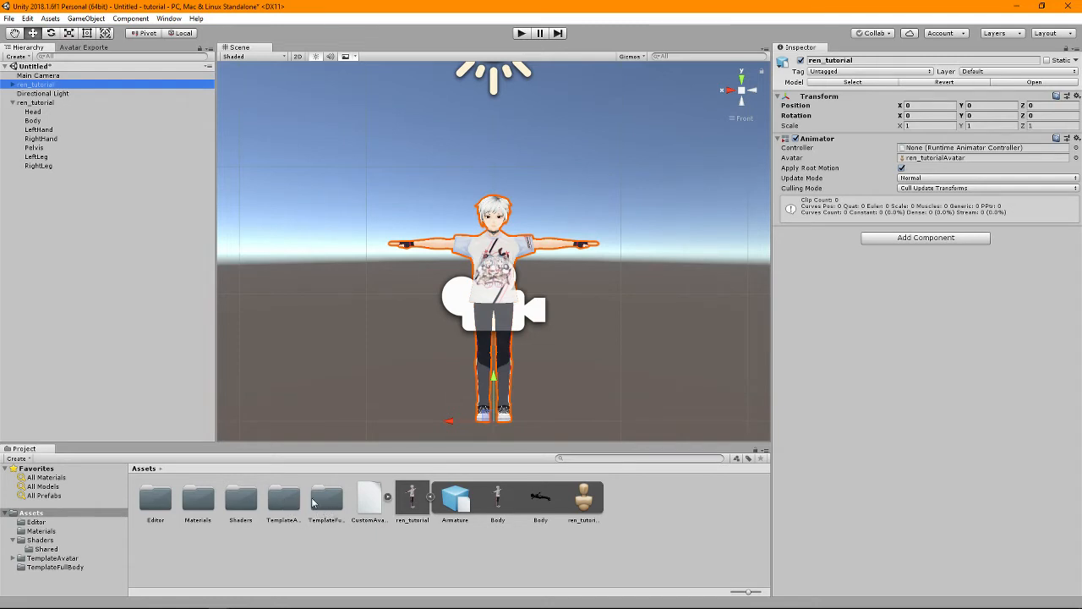
Add a cube under the ren_tutorial model with a Y scale of 1.8 and a Y position of 0.9.
right_click(88, 253)
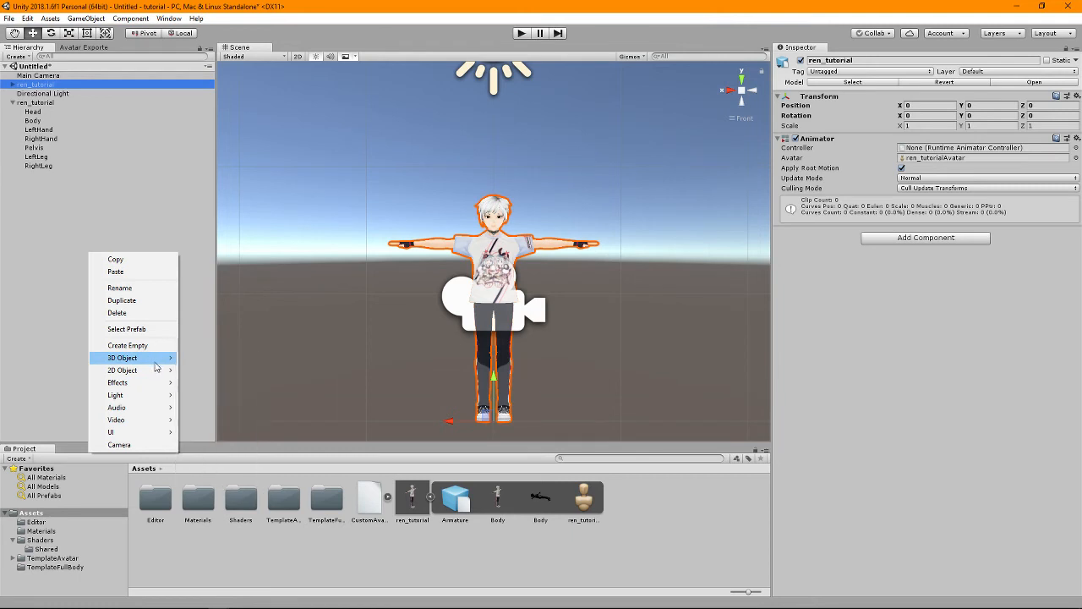
mouse_move(155, 366)
click(203, 358)
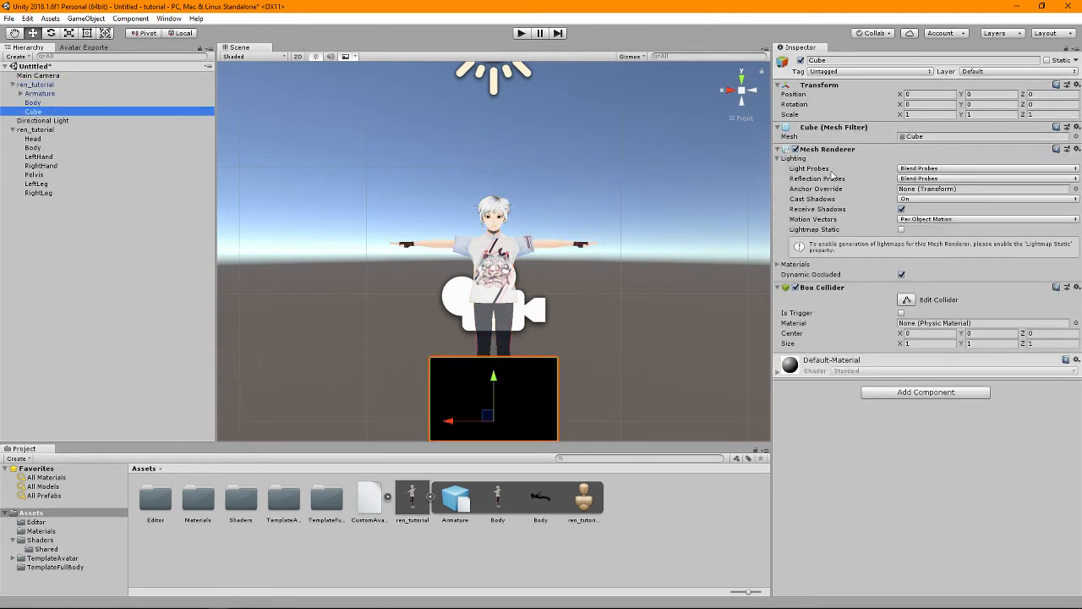
click(970, 114)
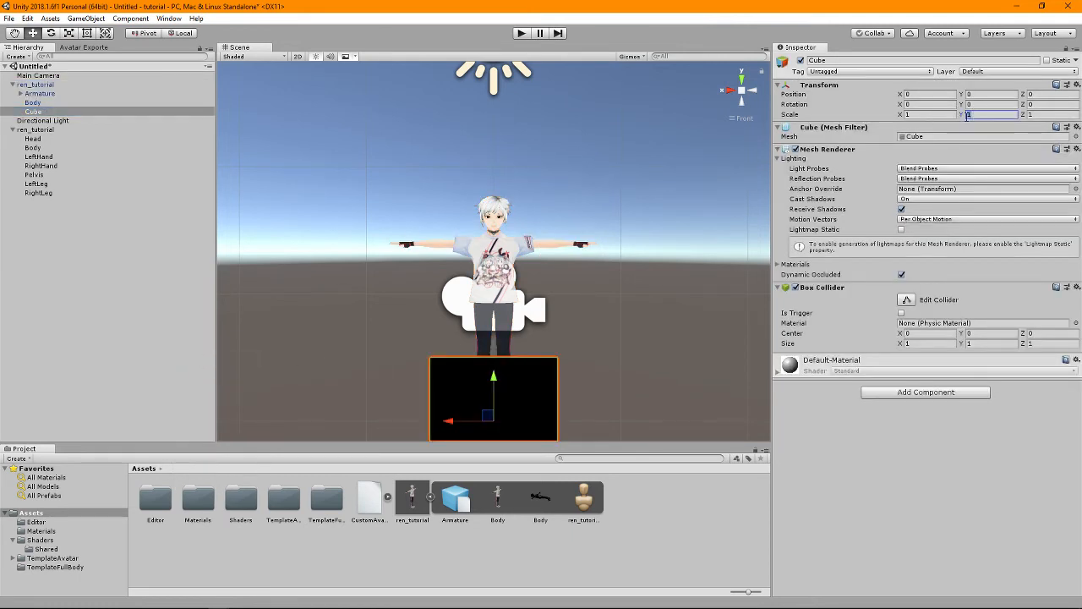
text(1.8)
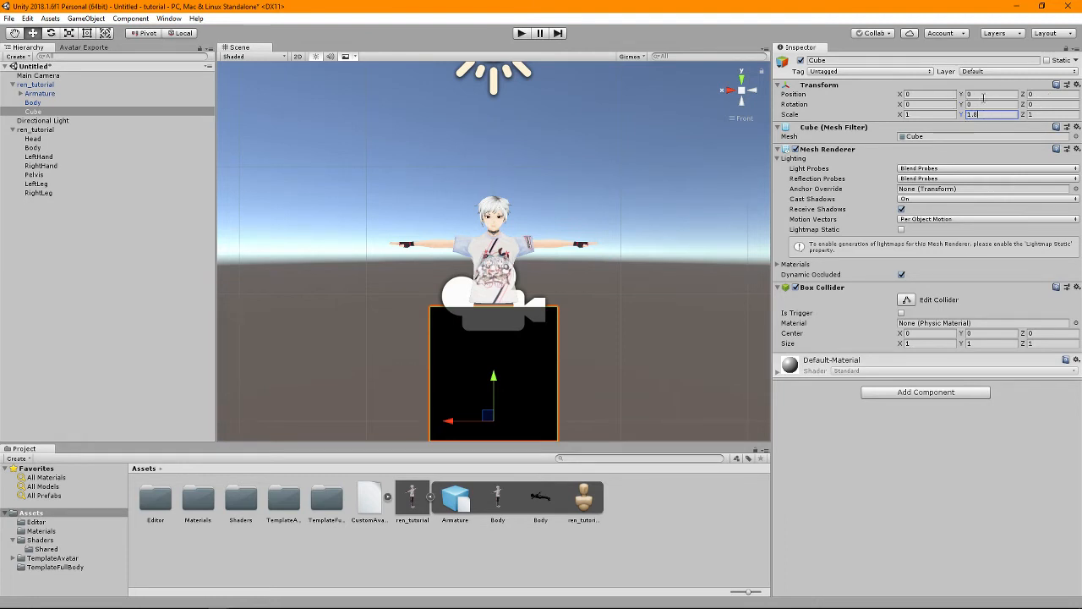
click(985, 95)
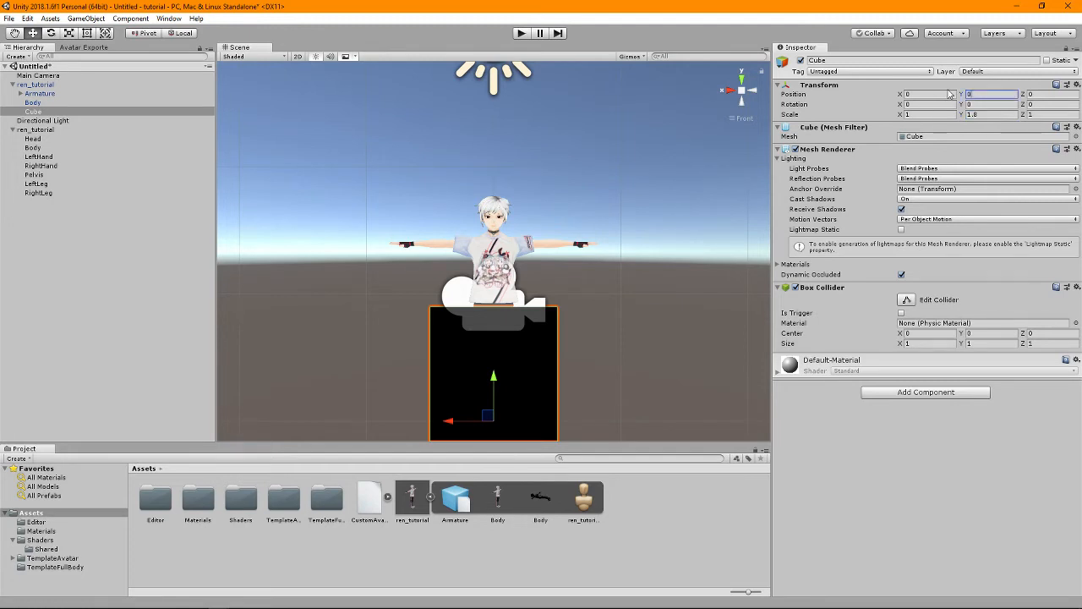
text(0.9)
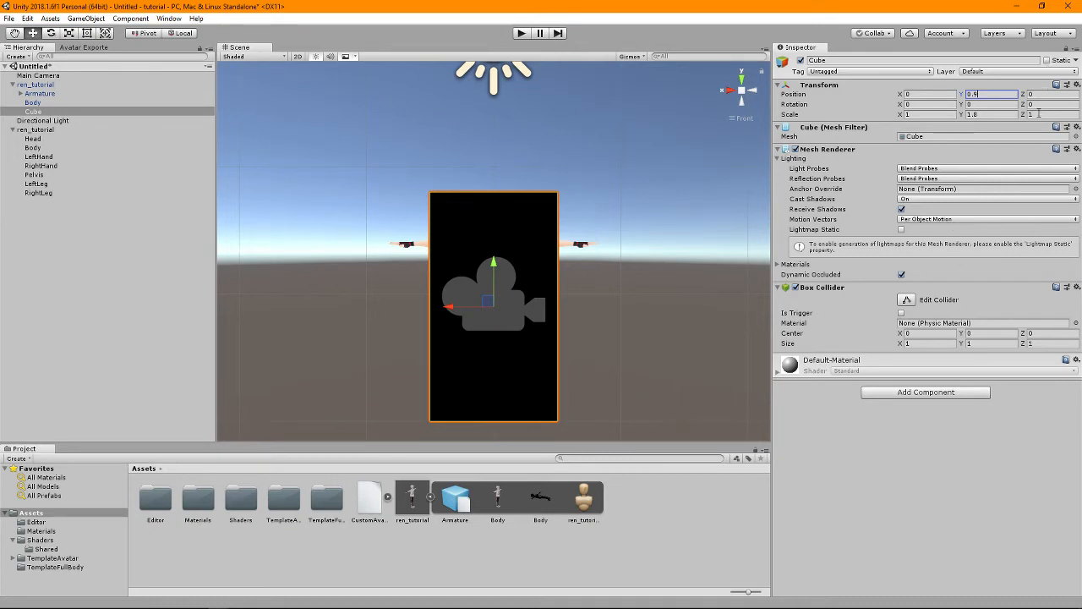
Narrow the cube into a thin height-reference column by setting its Z and X scale to 0.1.
key(Tab)
key(Tab)
key(Tab)
key(Tab)
key(Tab)
key(Tab)
key(Tab)
text(0.1)
click(933, 113)
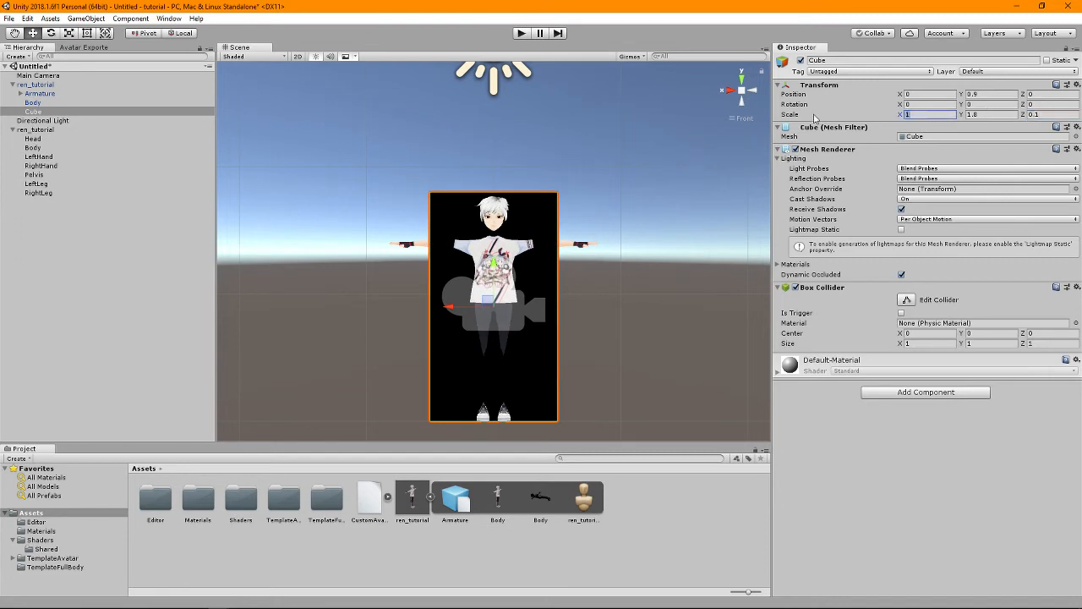
text(0.1)
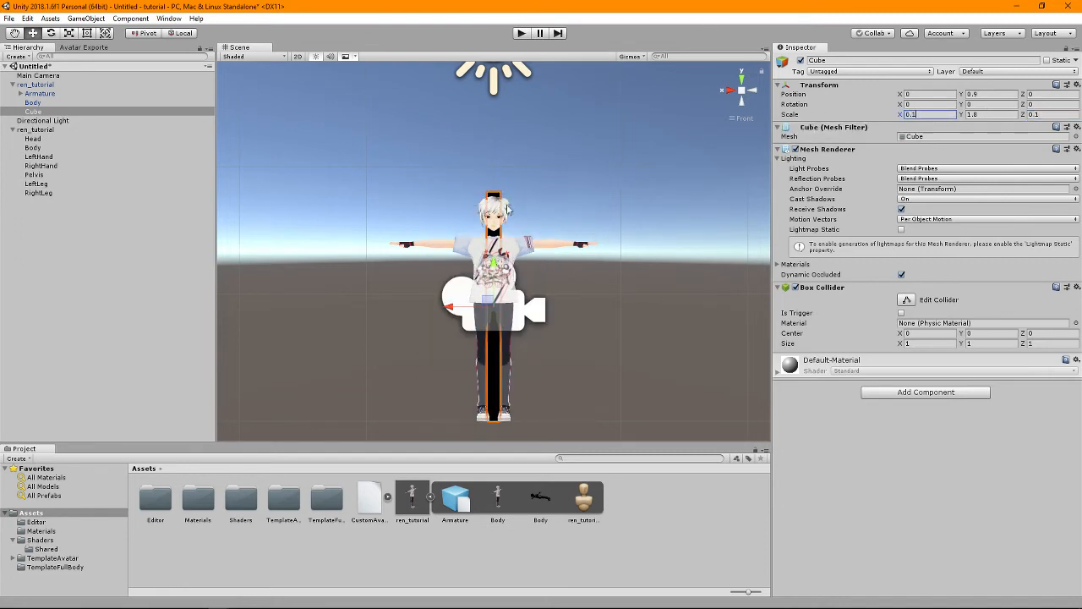
Compare the avatar's height in the front view with the tall reference cube.
scroll(509, 215, up, 4)
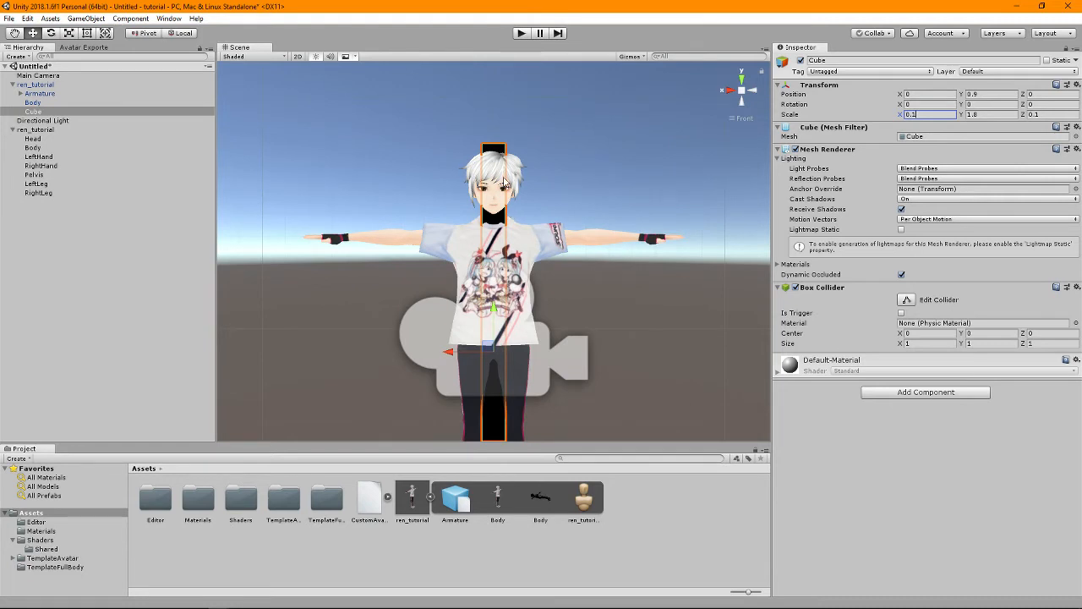
scroll(508, 271, down, 5)
scroll(506, 267, up, 1)
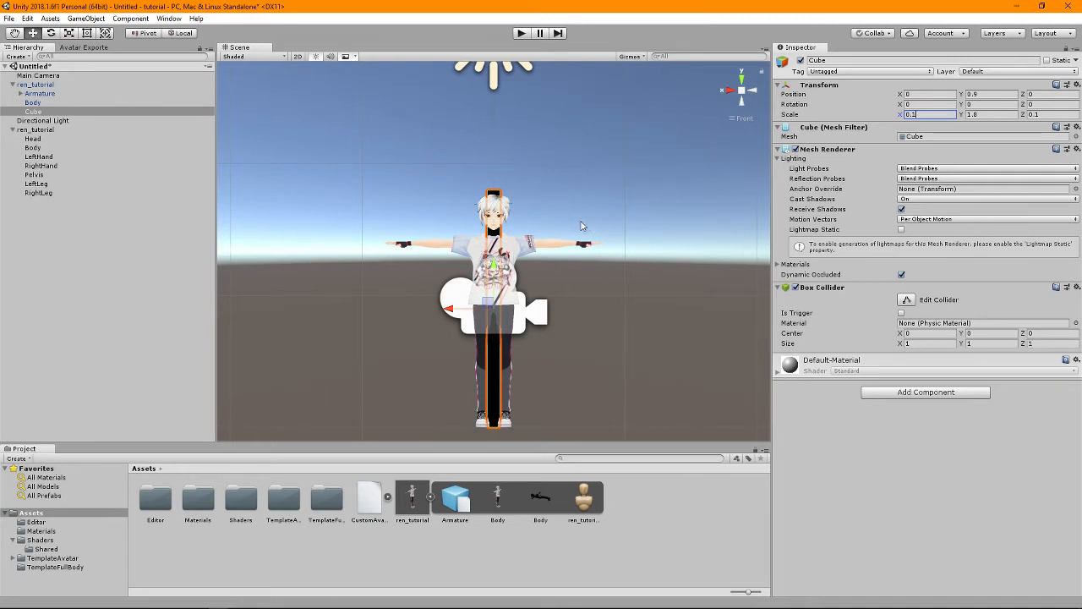
click(610, 254)
click(495, 196)
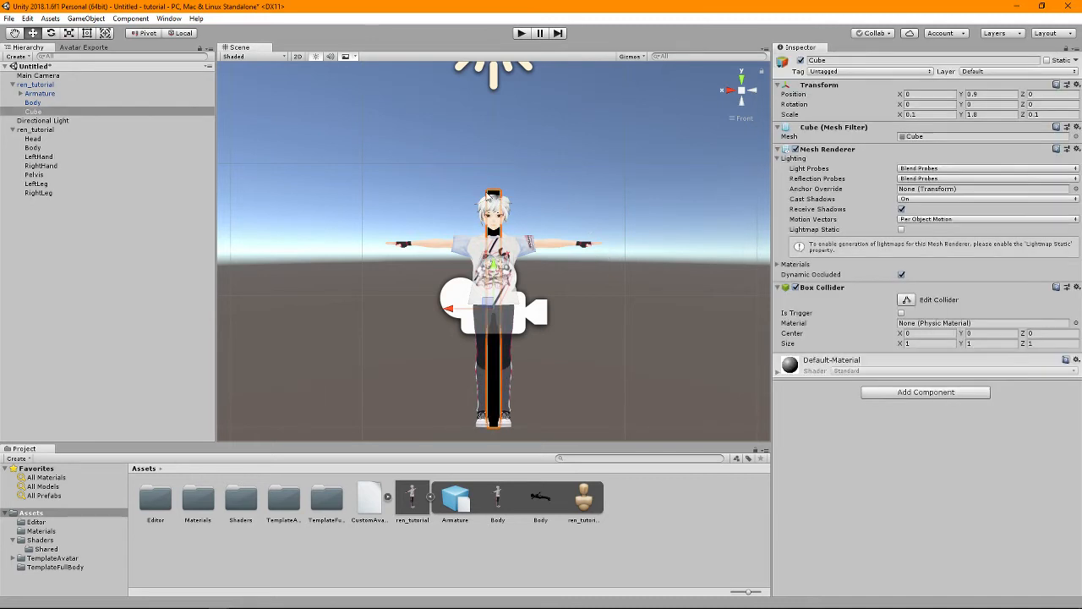
Try to scale the ren_tutorial avatar uniformly in the scene, and undo the accidental scaling of the Main Camera.
click(473, 233)
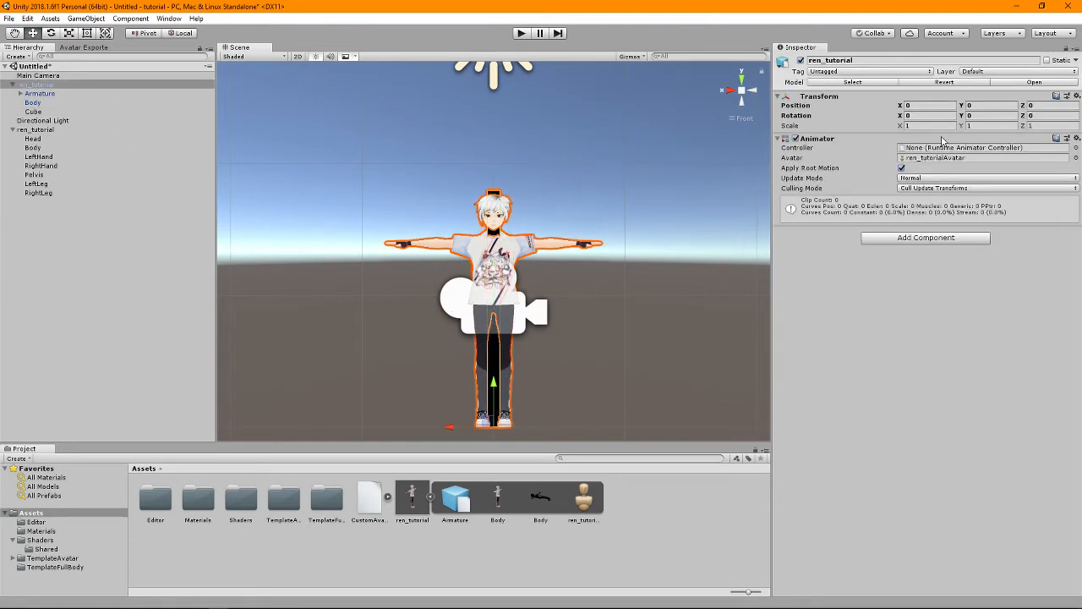
click(900, 126)
click(69, 33)
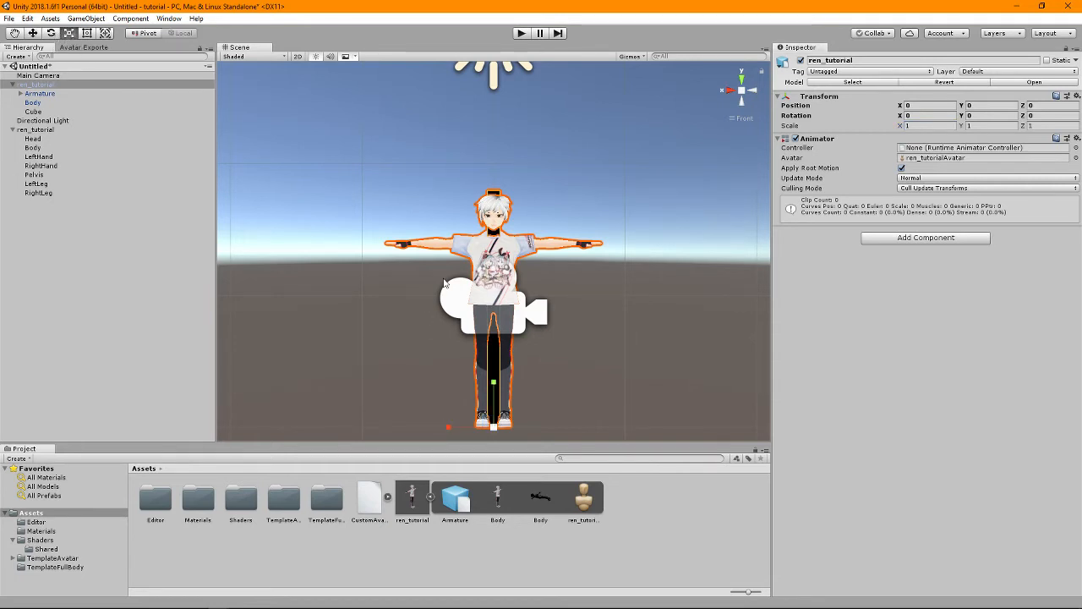
click(479, 281)
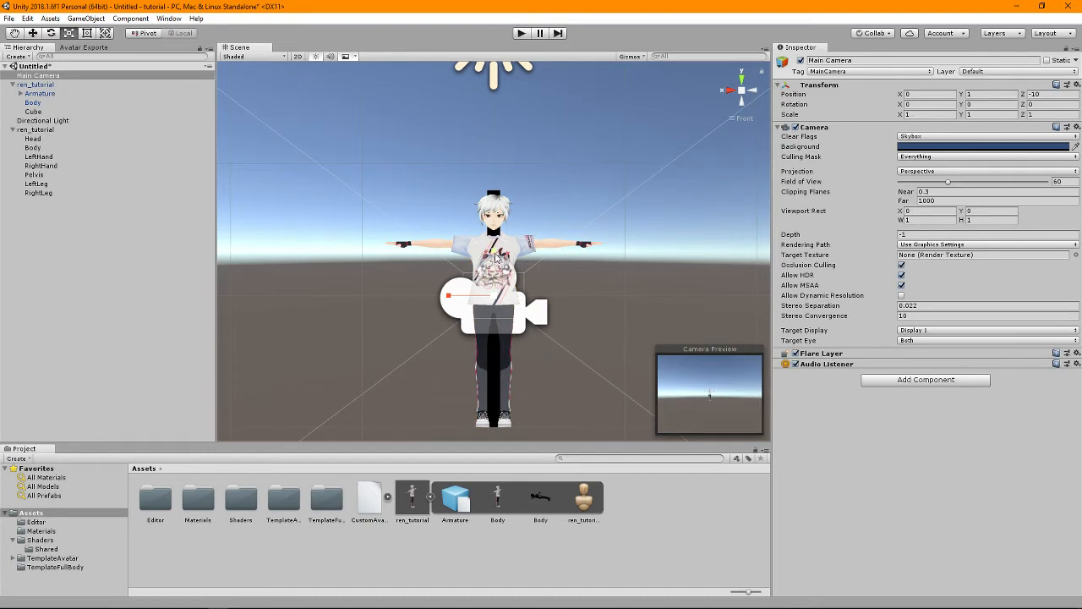
drag(494, 296, 530, 323)
key(ctrl+z)
Deactivate the Main Camera and the reference Cube so only the avatar shows in the scene.
click(67, 78)
click(801, 60)
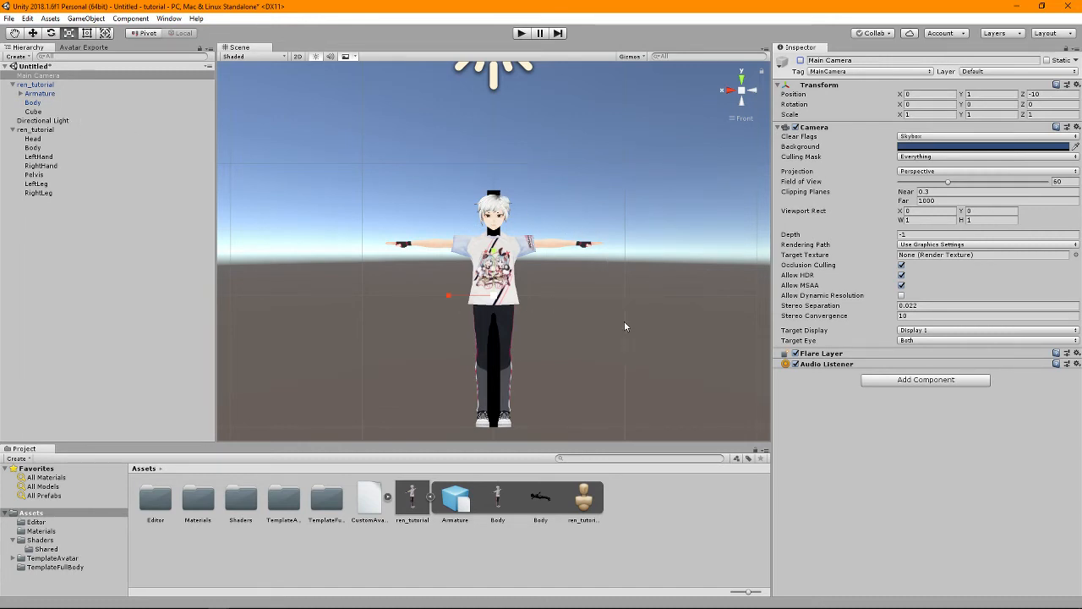
click(494, 194)
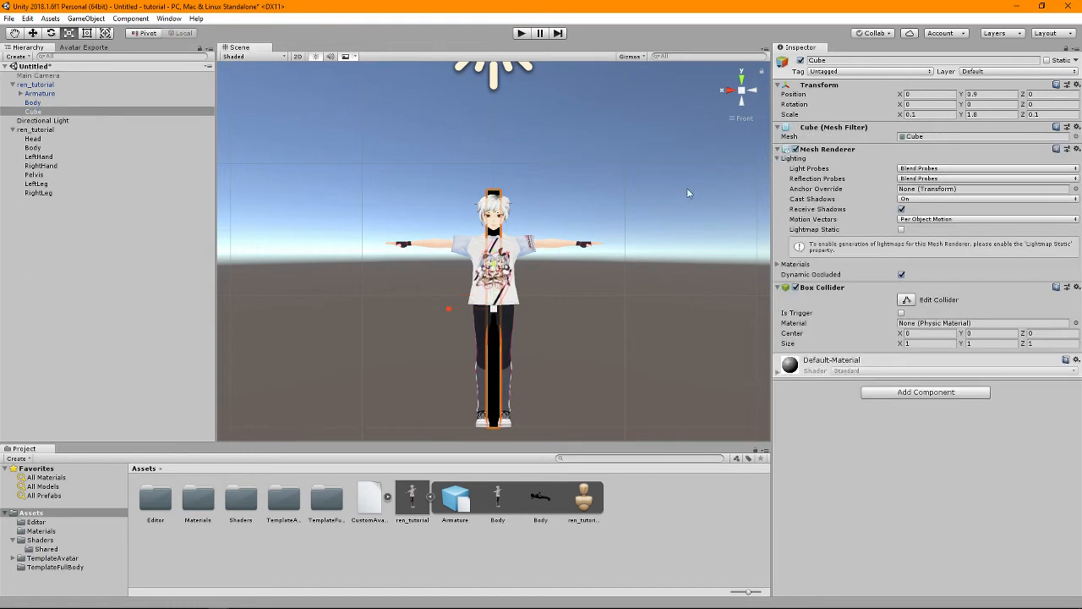
click(802, 61)
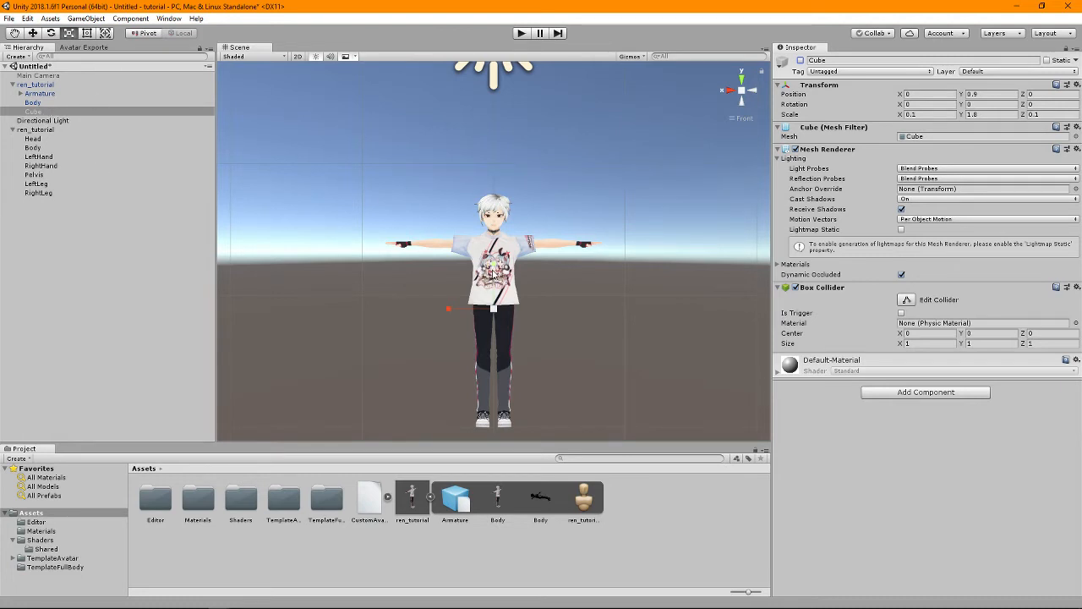
Try nesting the ren_tutorial model under the ren_tutorial object that holds the body-part targets, and move it back to the scene root.
click(47, 85)
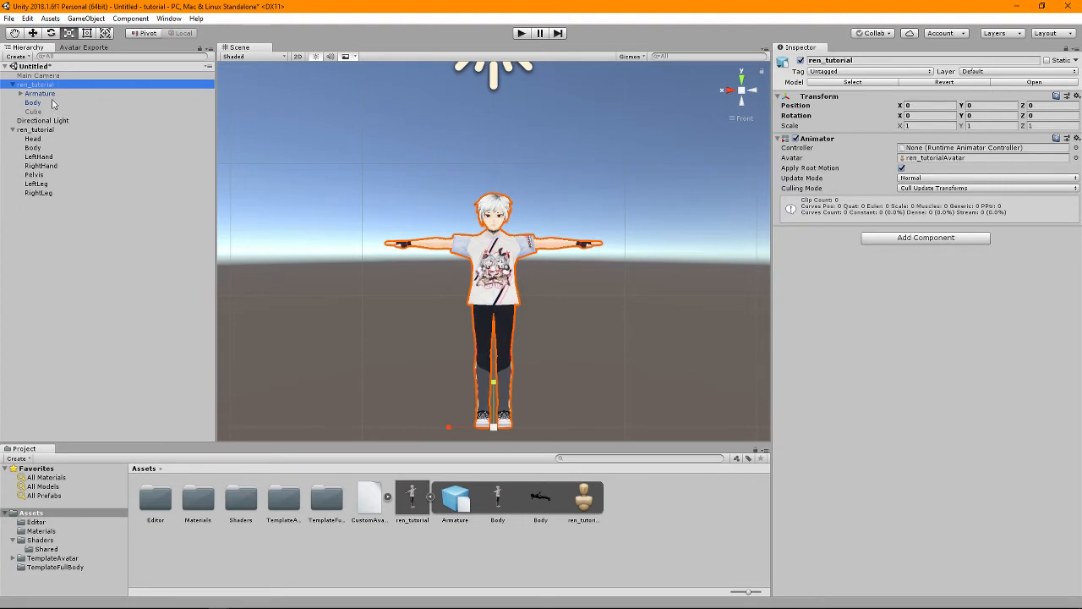
drag(30, 86, 97, 135)
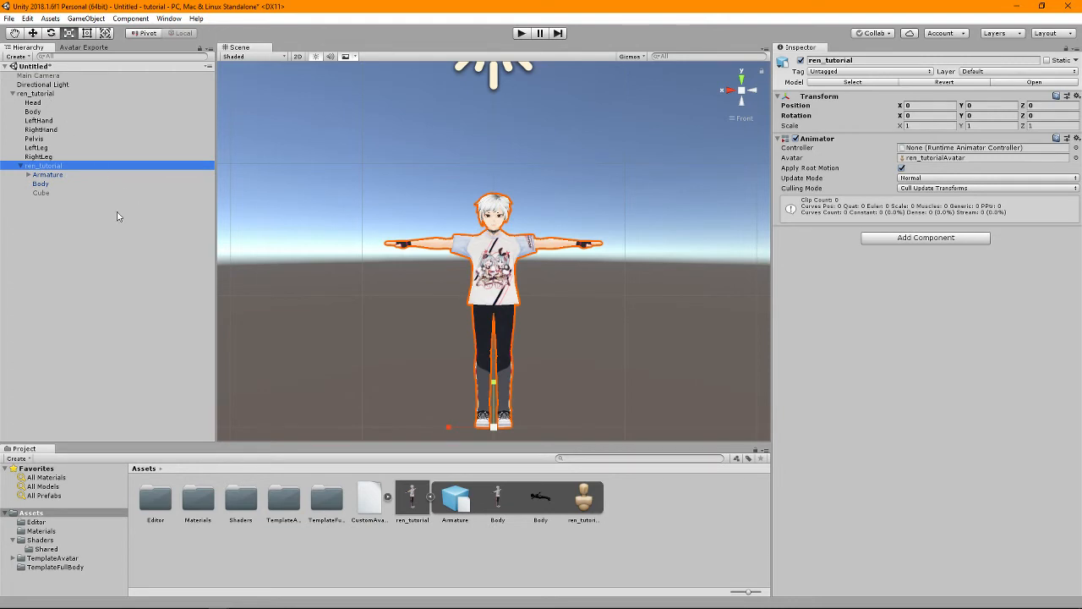
click(35, 175)
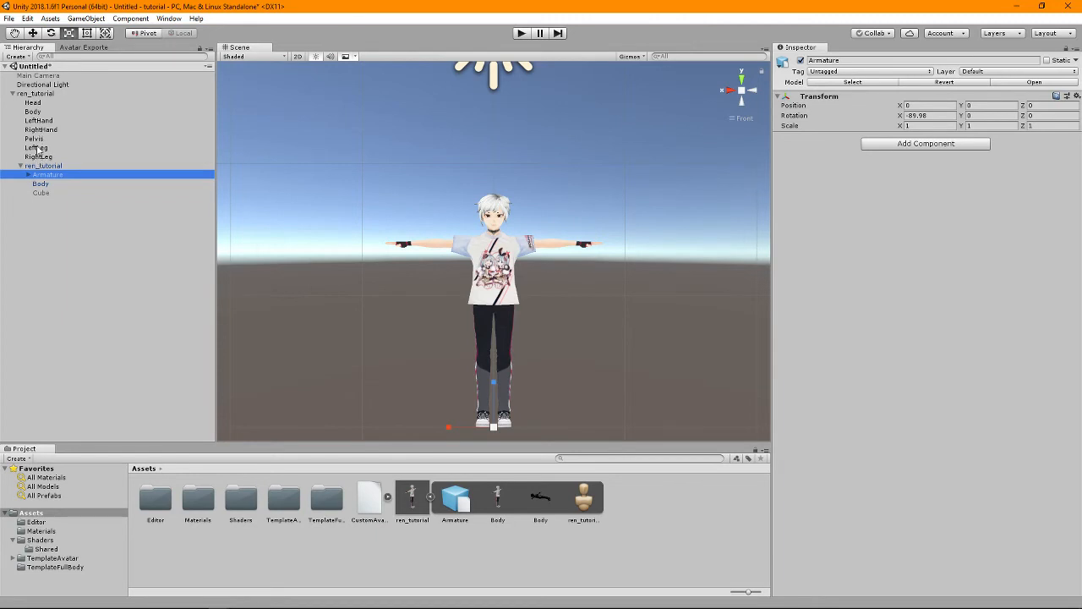
click(35, 104)
click(43, 166)
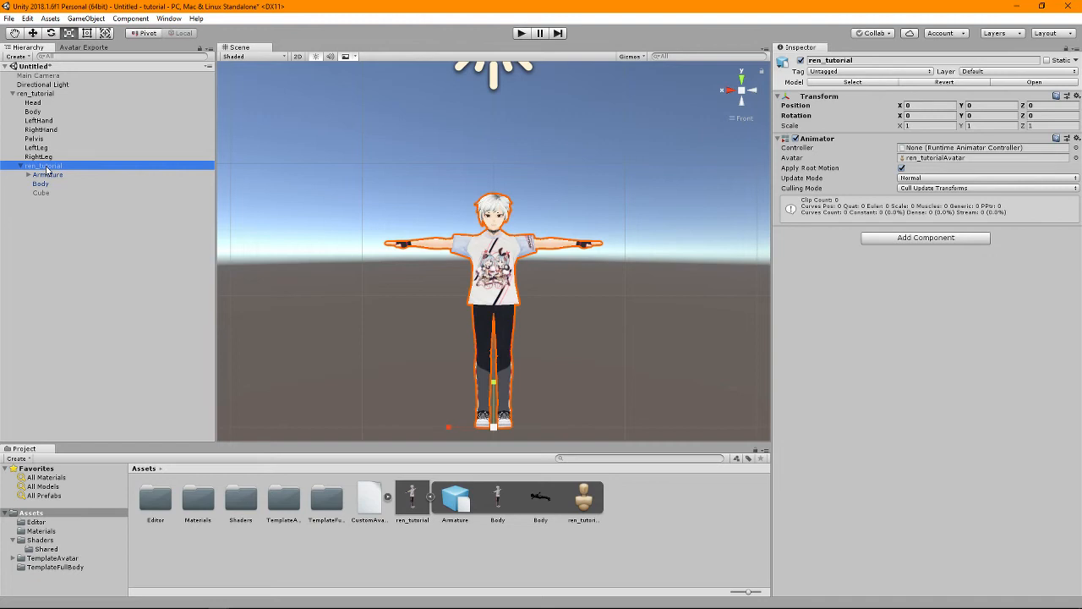
click(49, 104)
click(35, 167)
drag(35, 171, 64, 83)
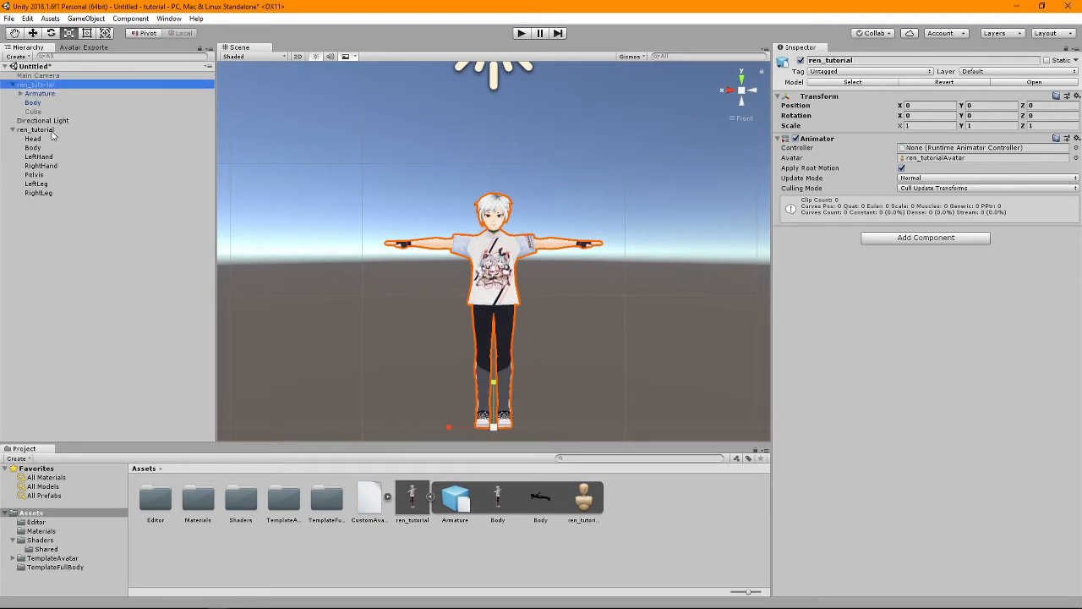
Position the Head target in front of the avatar's face at eye level, about Y 1.594 and Z 0.109.
click(42, 139)
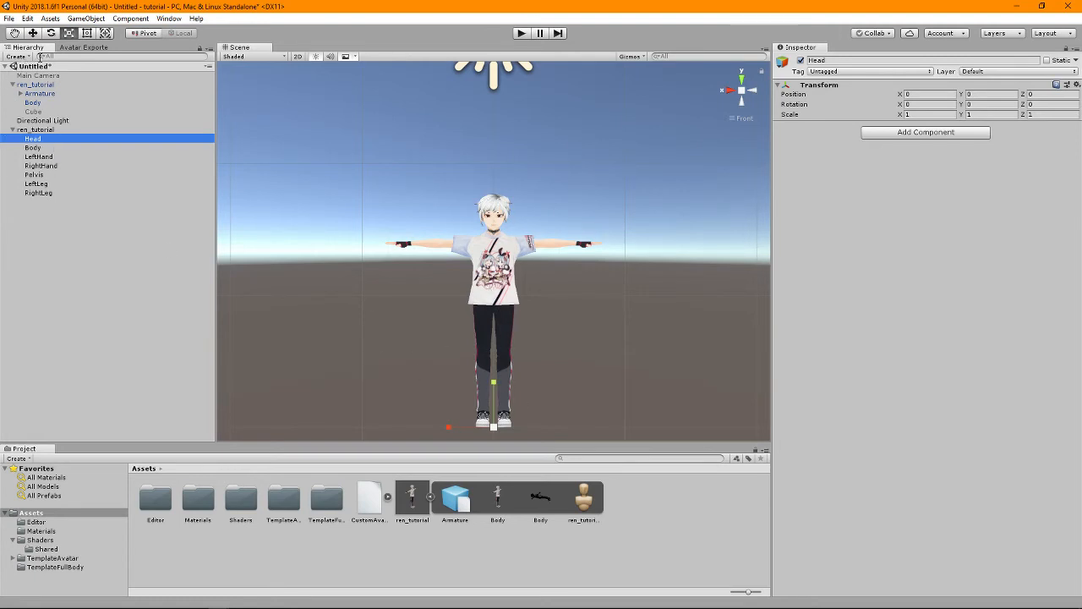
click(33, 32)
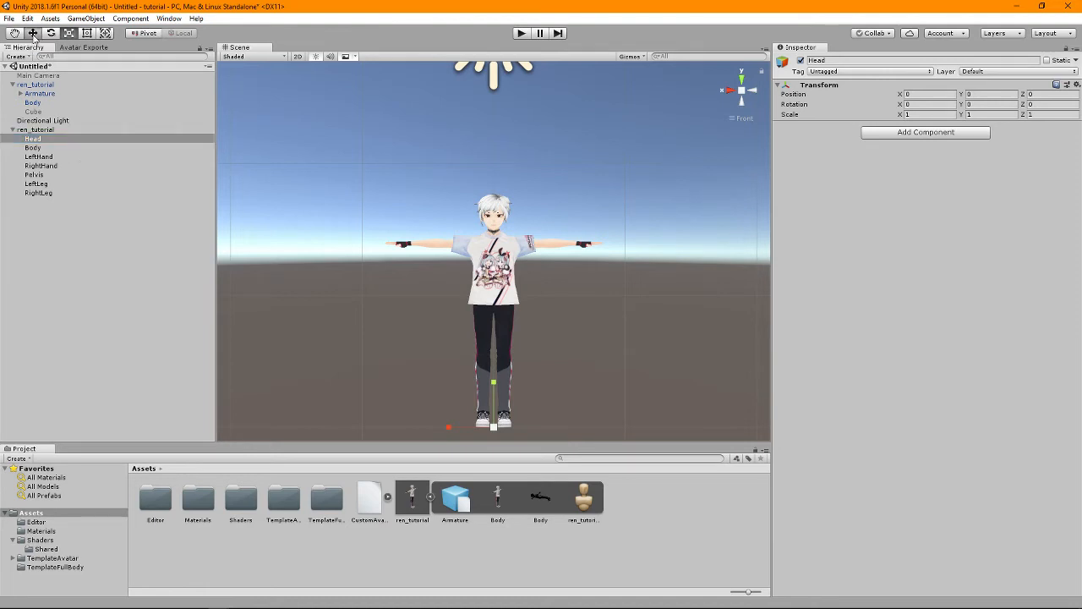
drag(496, 382, 493, 178)
click(725, 89)
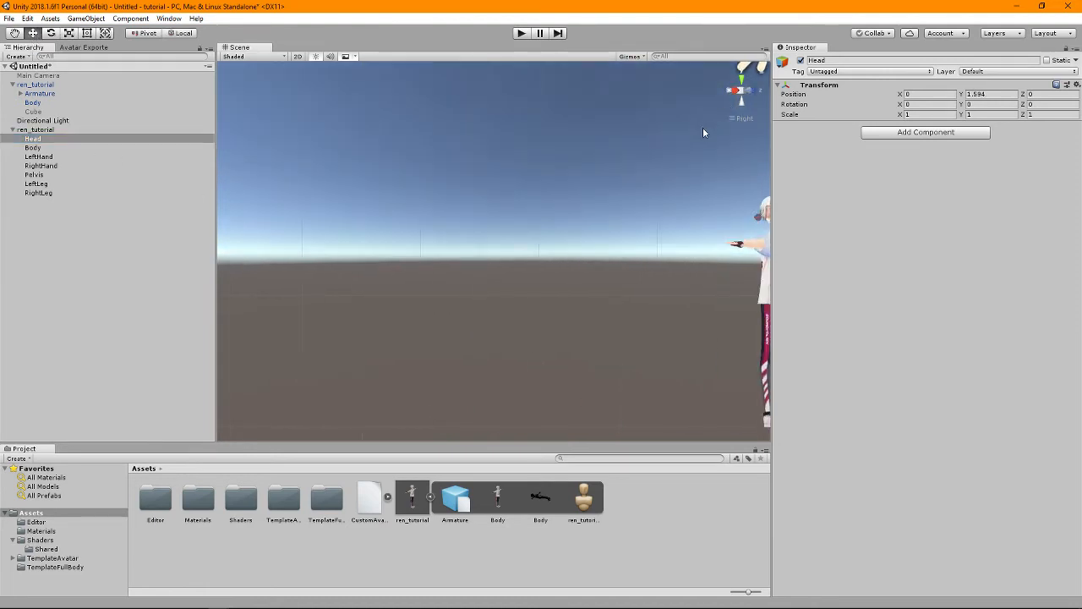
scroll(521, 349, down, 5)
middle_drag(521, 350, 240, 345)
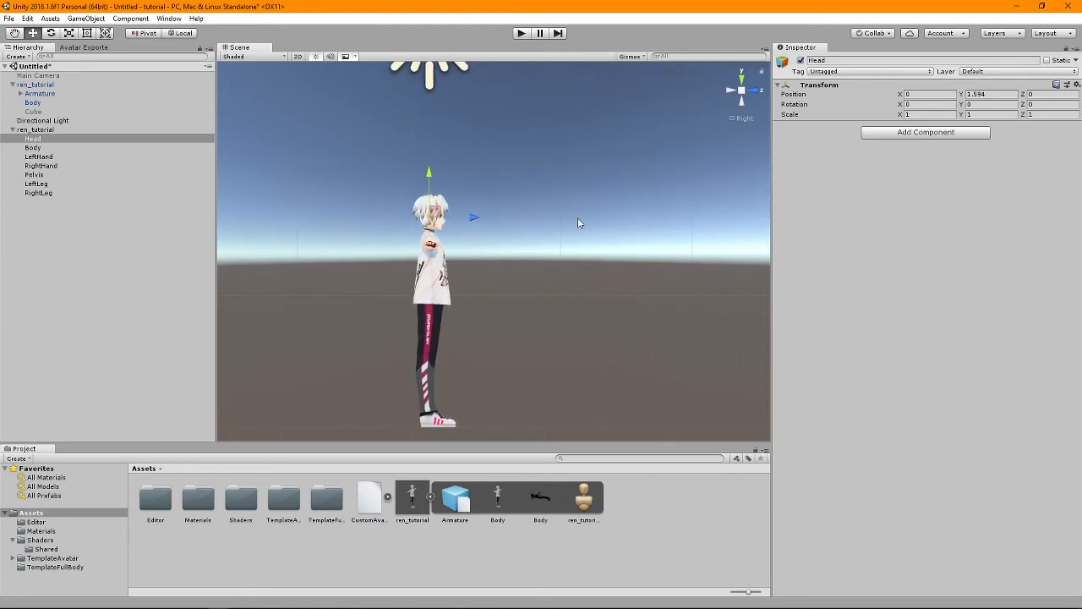
scroll(554, 215, up, 10)
drag(390, 174, 426, 175)
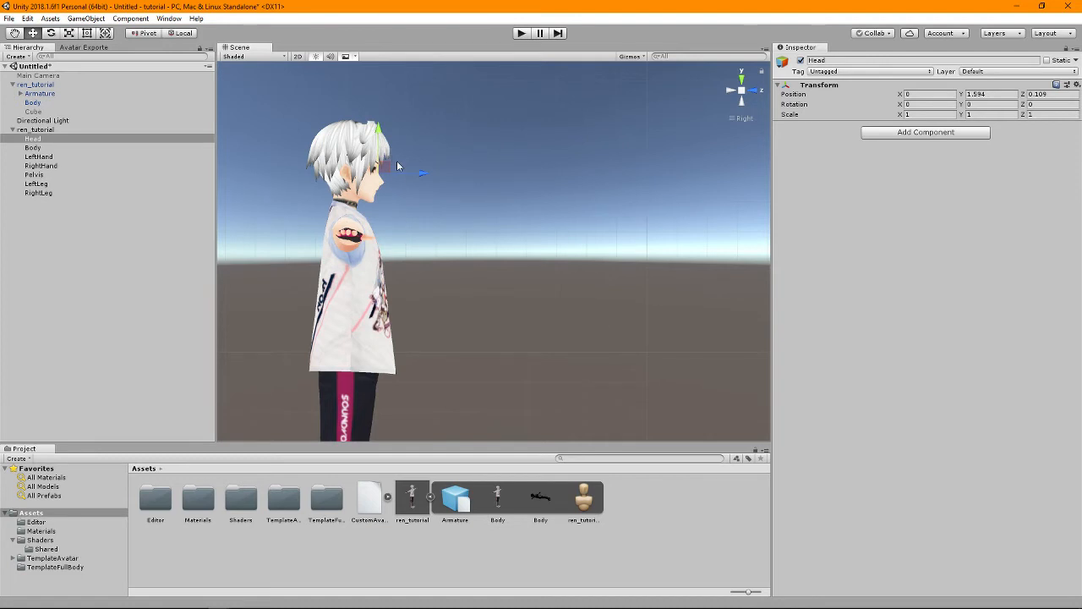
Raise the LeftHand target to the height of the avatar's arms, about Y 1.398.
click(53, 150)
click(753, 90)
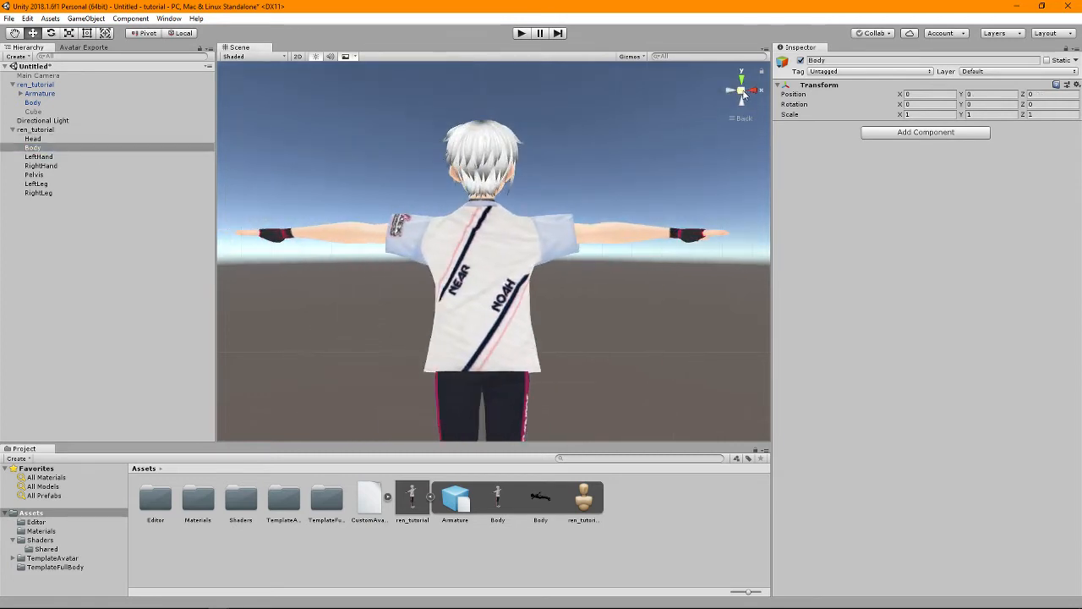
click(753, 90)
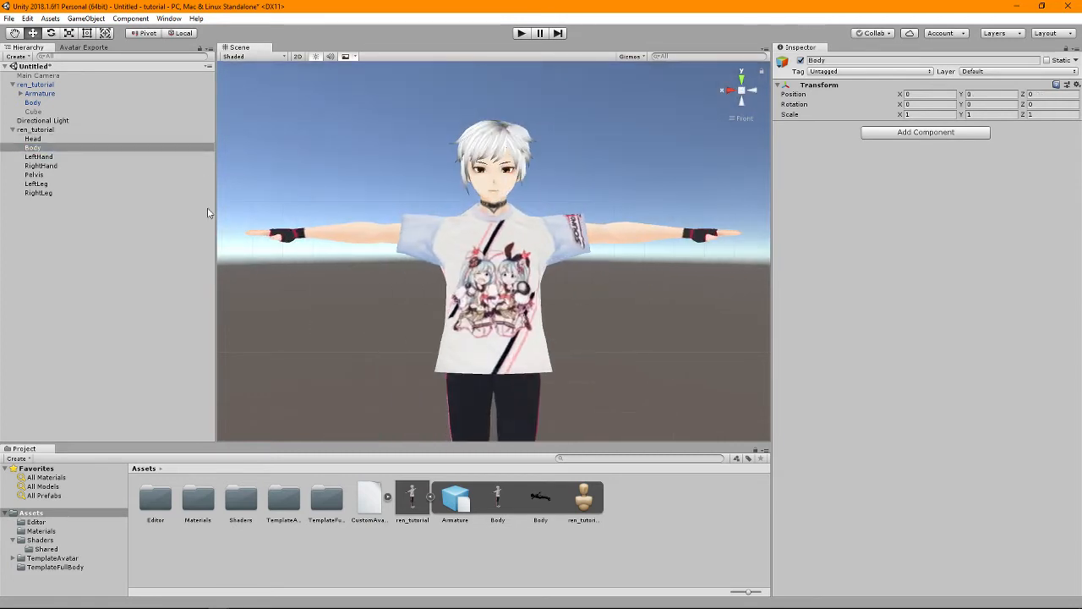
click(48, 158)
scroll(576, 278, down, 3)
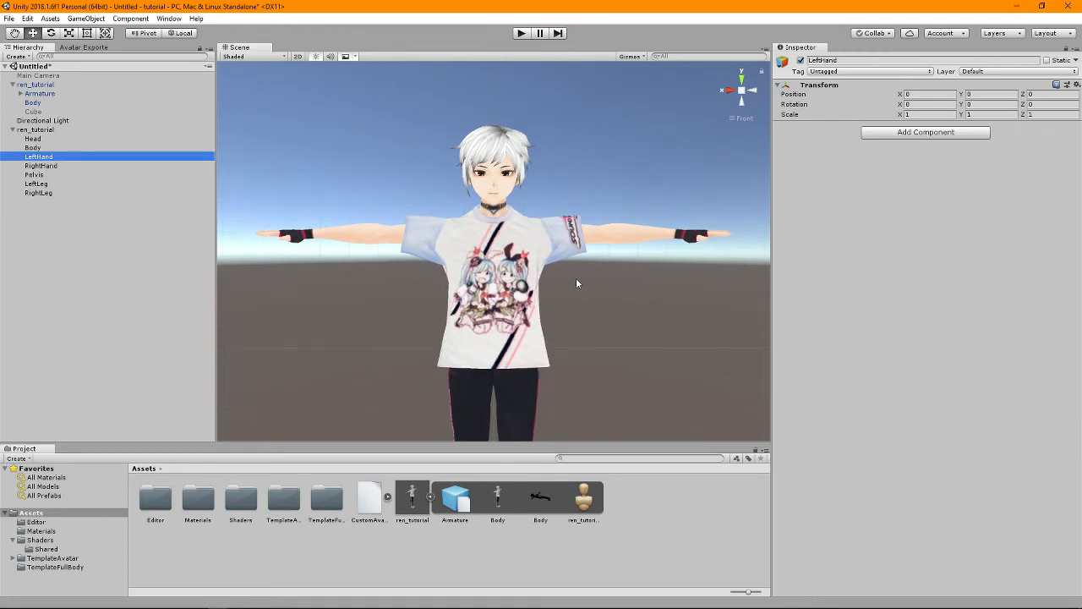
scroll(541, 298, down, 3)
drag(493, 416, 494, 199)
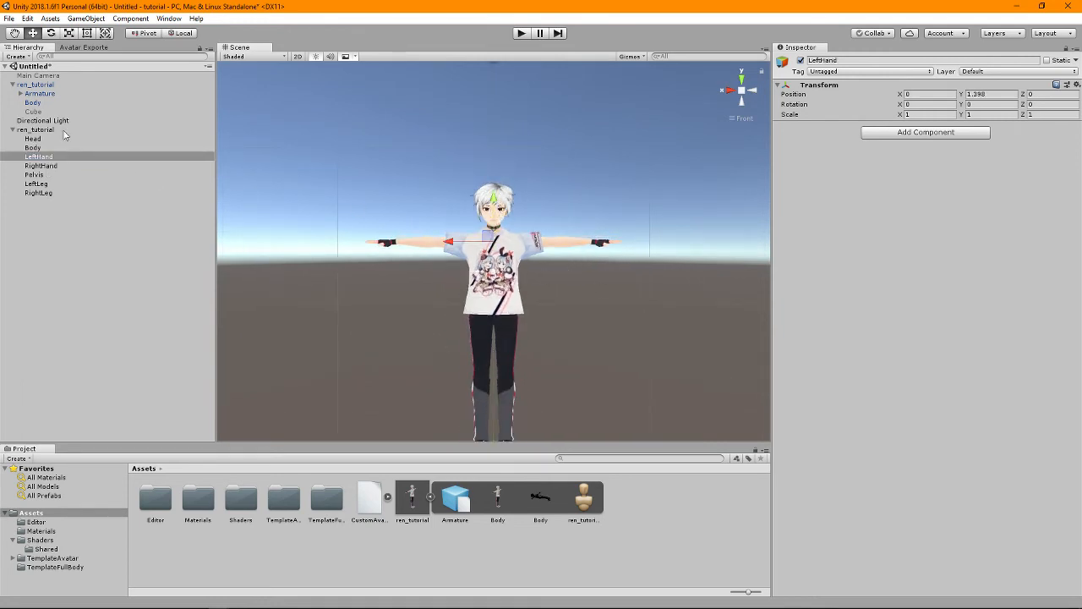
Examine the components of the avatar's Body, Armature and root object, and the import settings of the ren_tutorial model asset.
click(37, 103)
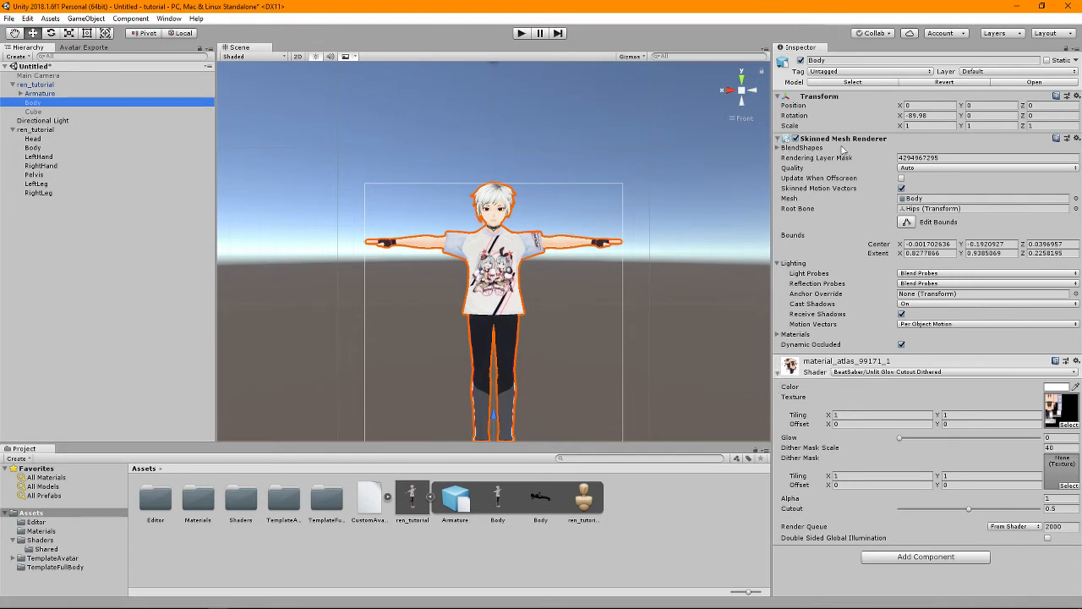
click(778, 138)
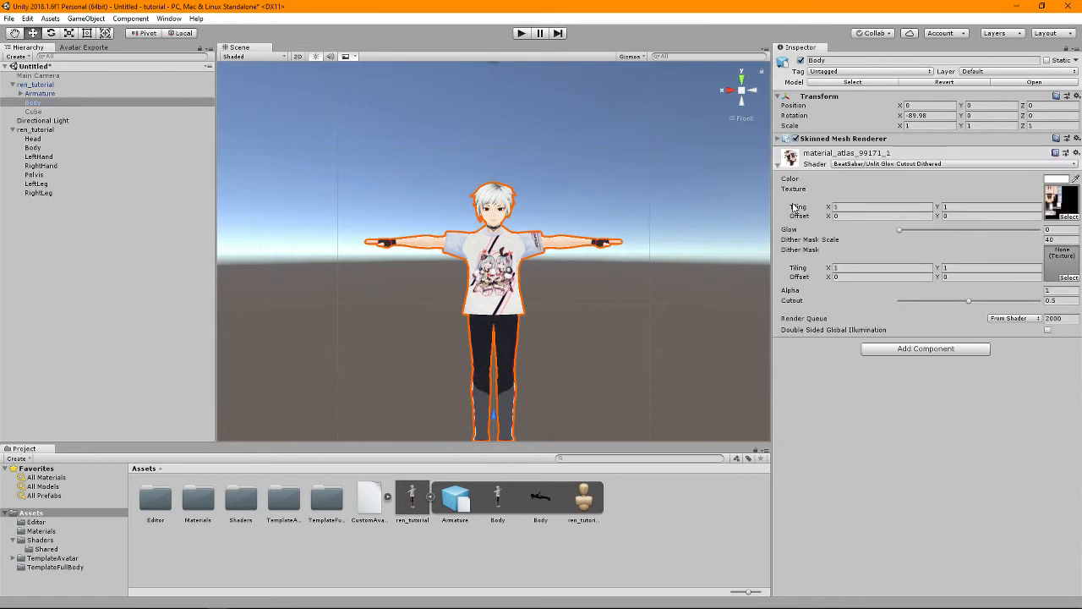
click(778, 139)
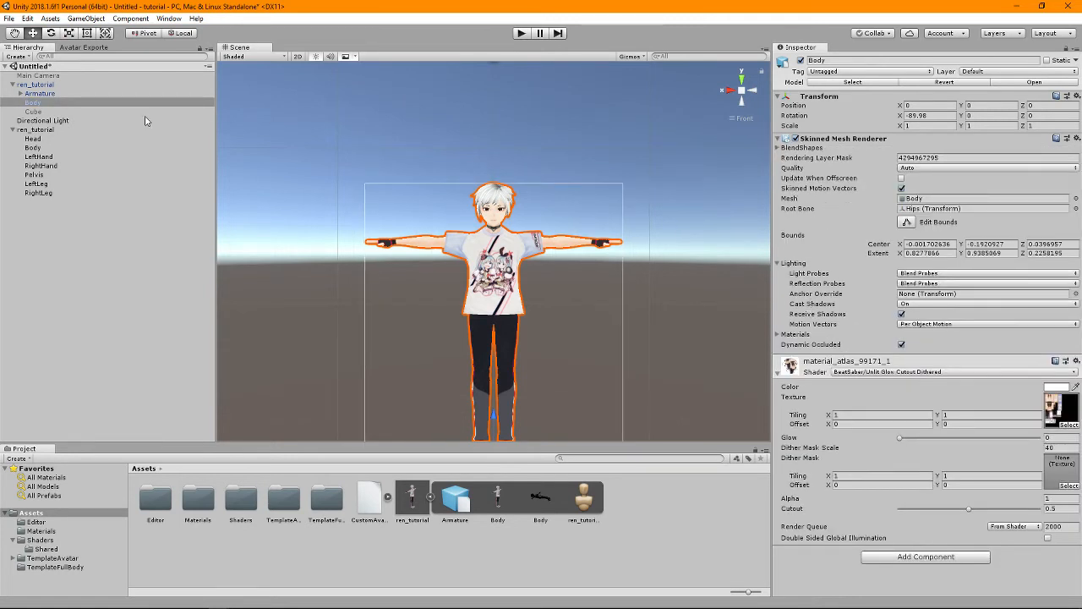
click(55, 85)
click(60, 93)
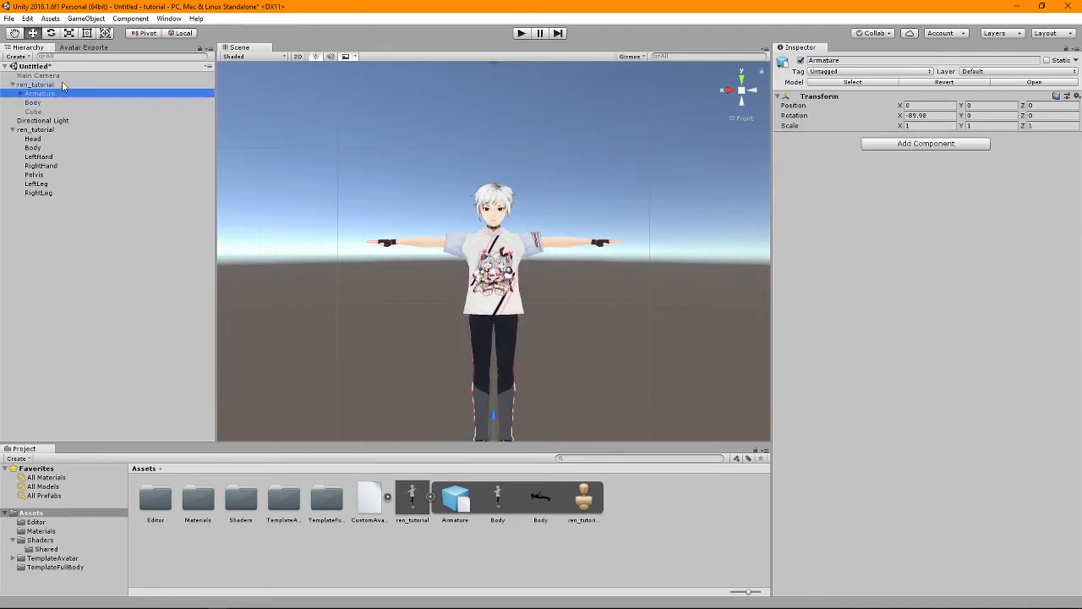
click(64, 87)
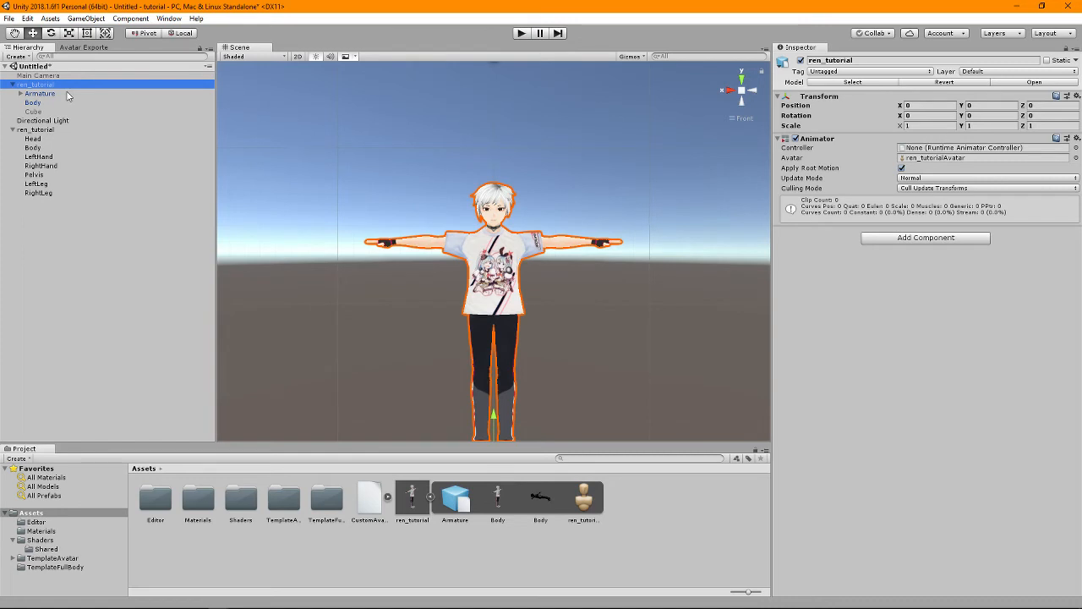
click(71, 102)
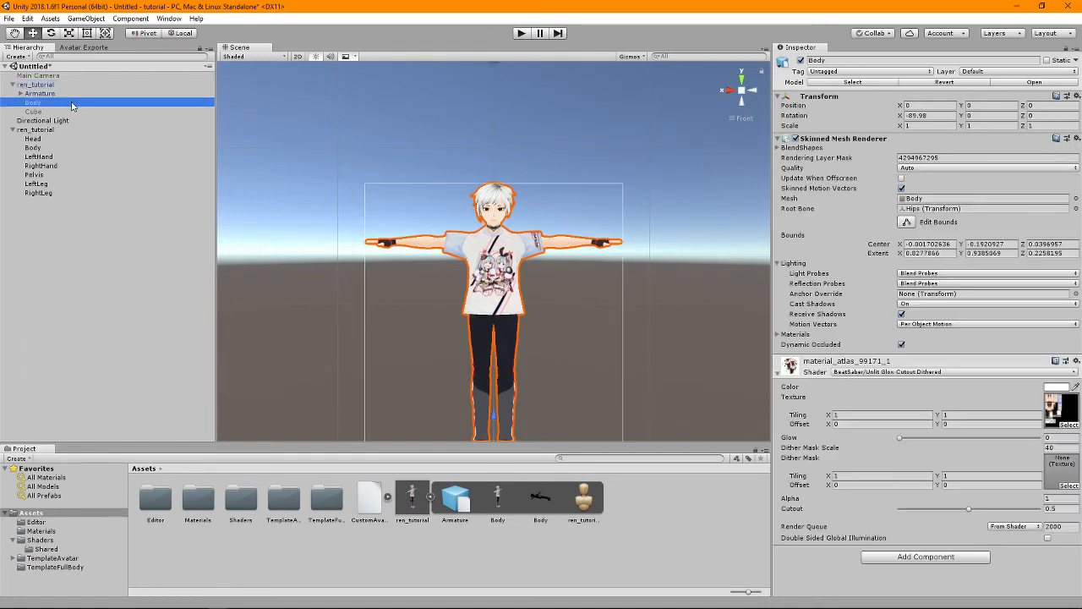
click(486, 491)
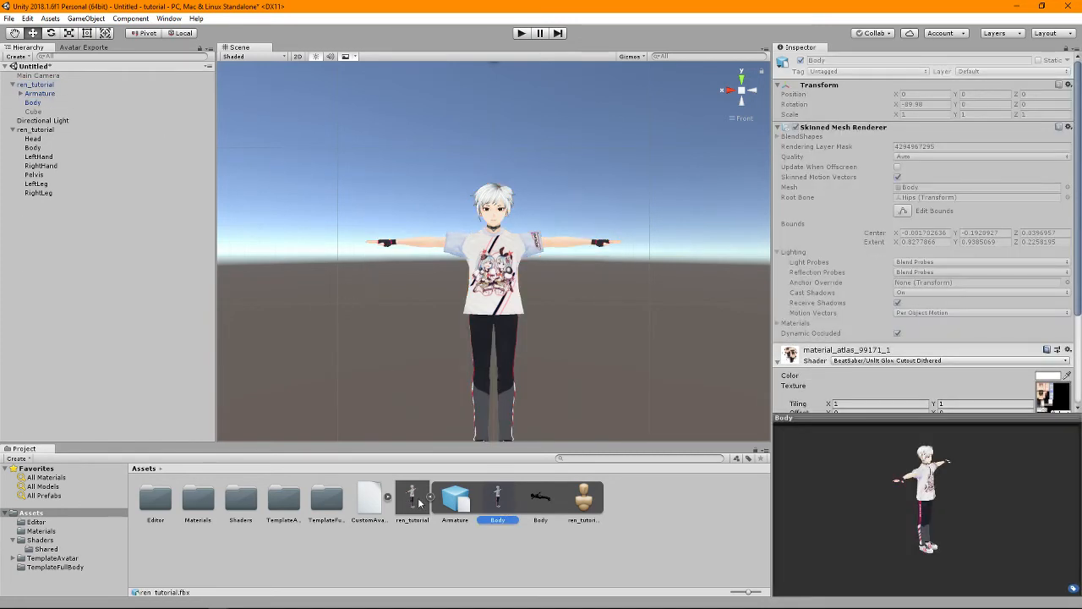
click(415, 500)
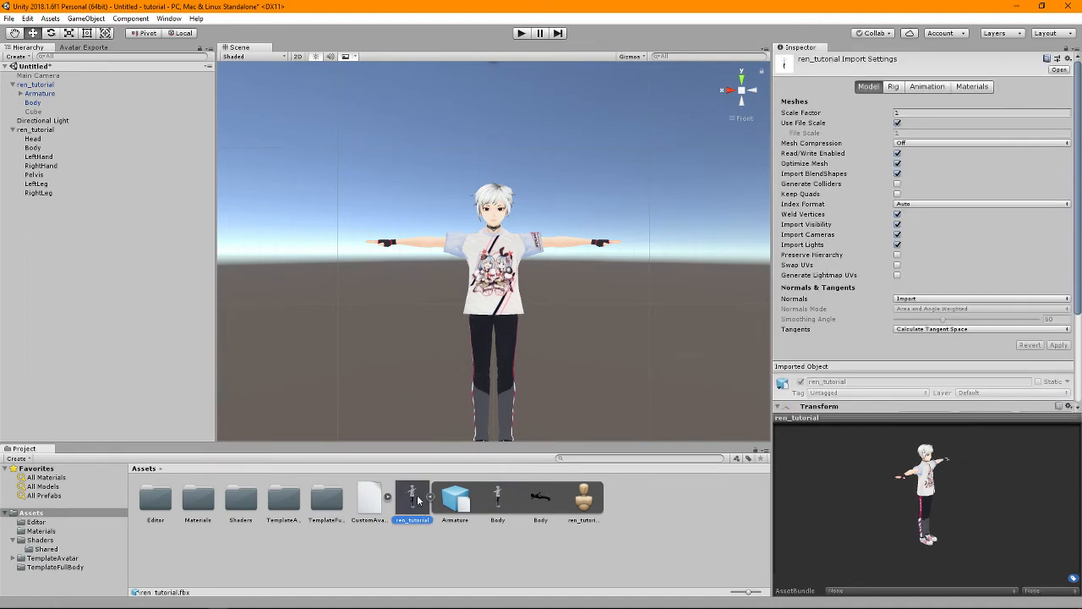
scroll(848, 339, down, 5)
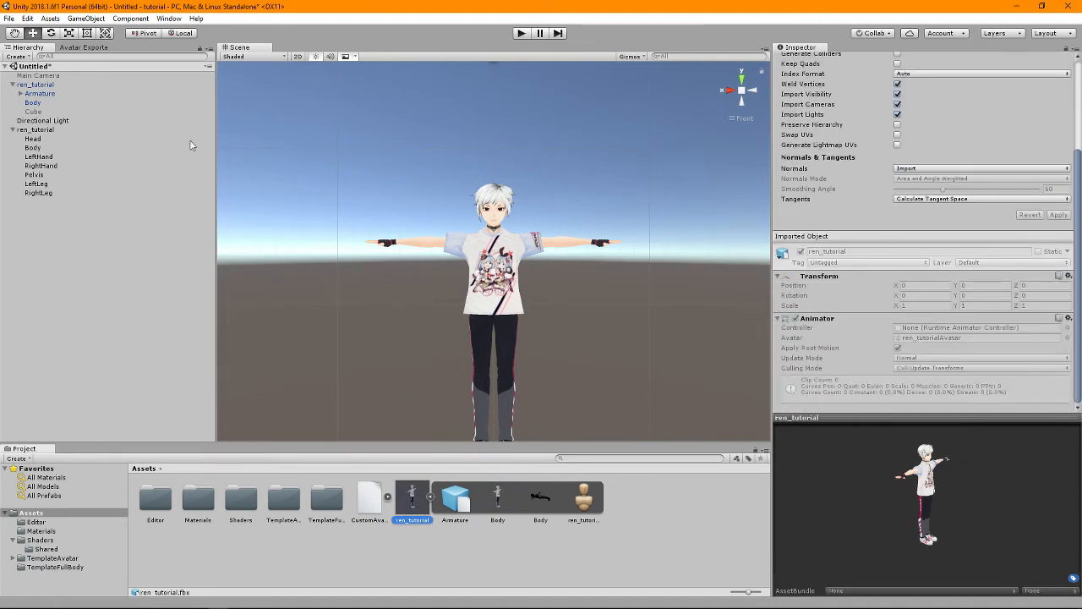
Set the Closed Fists blend shape of the avatar's Body mesh to 100.
click(43, 102)
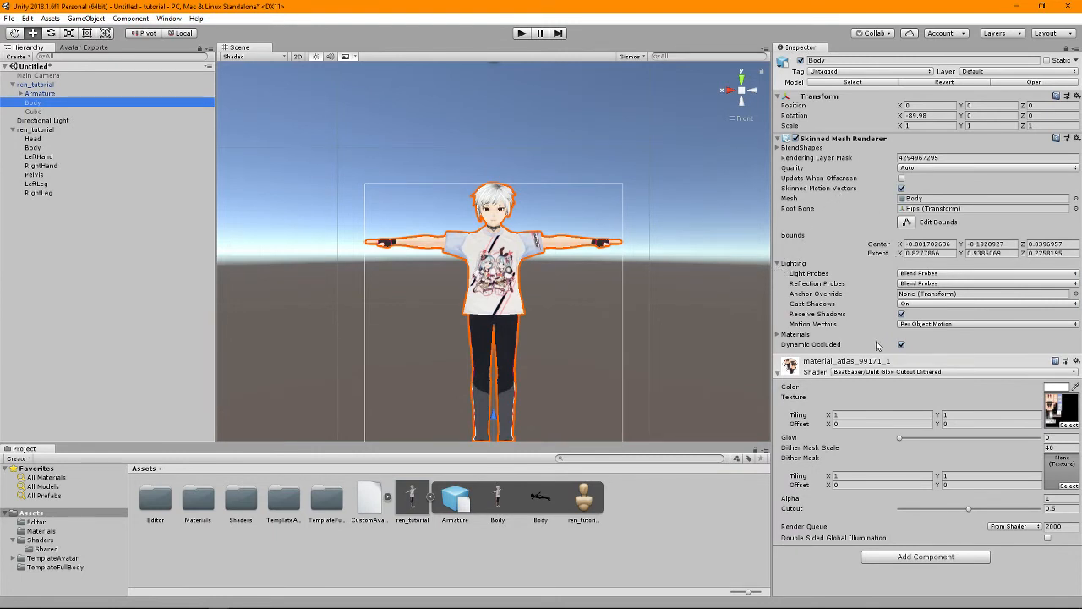
click(777, 148)
scroll(989, 294, down, 3)
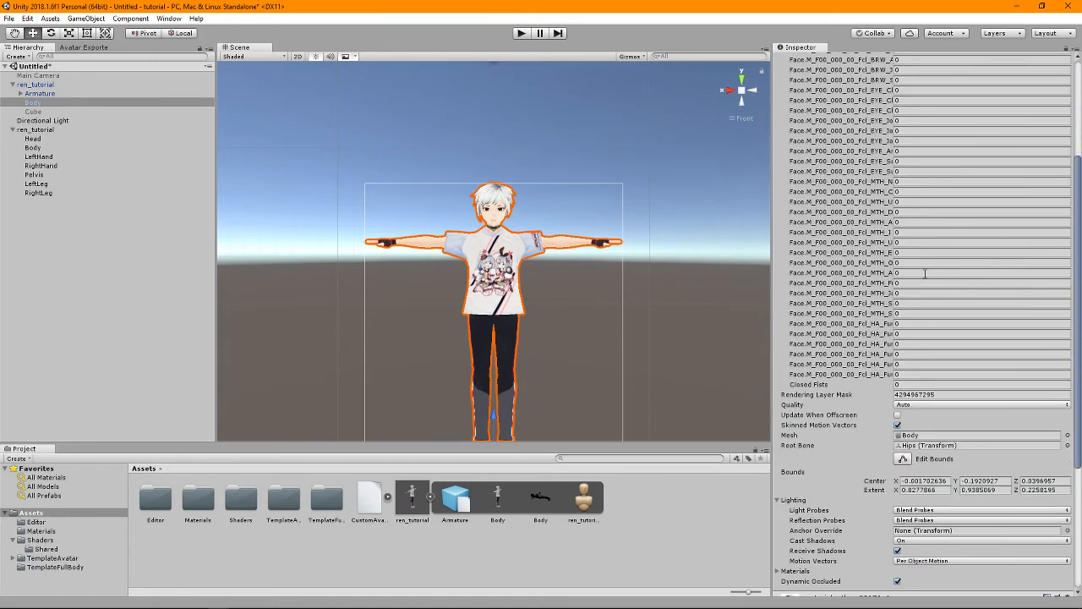
click(899, 384)
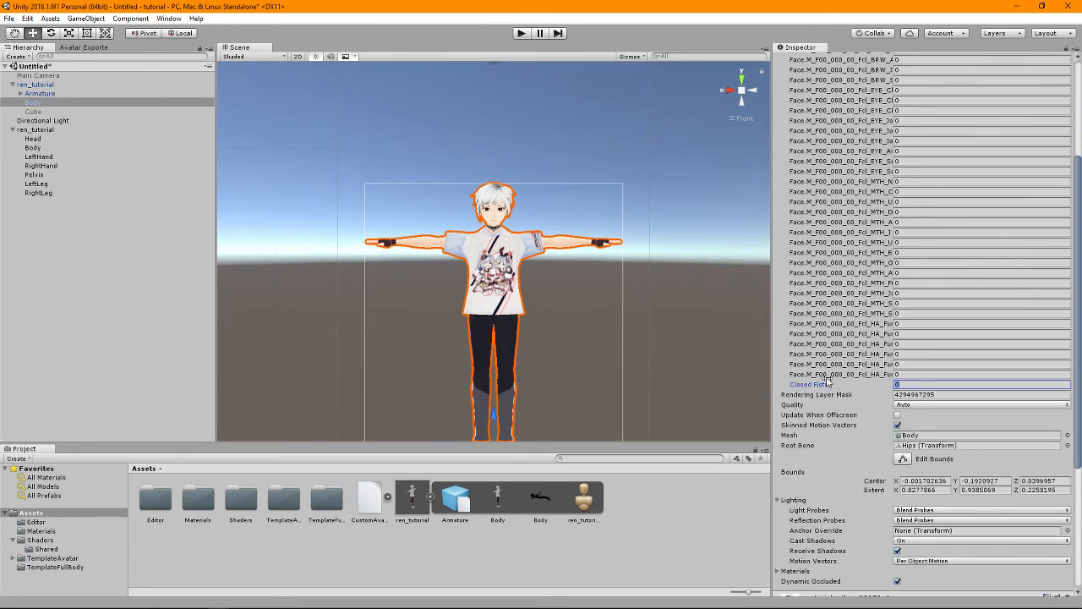
text(100)
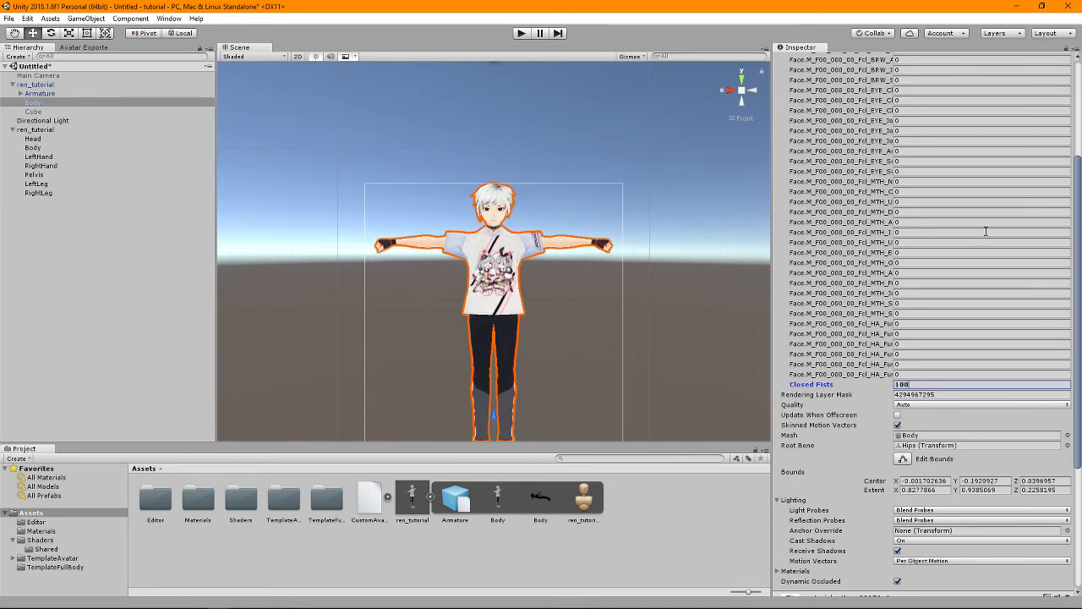
key(Tab)
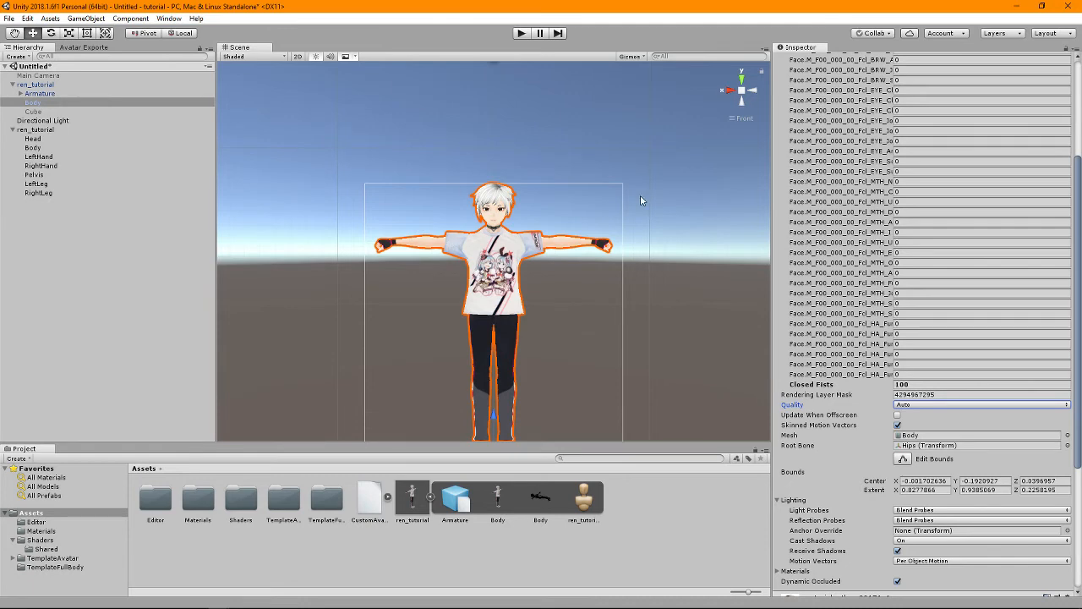
scroll(856, 271, up, 5)
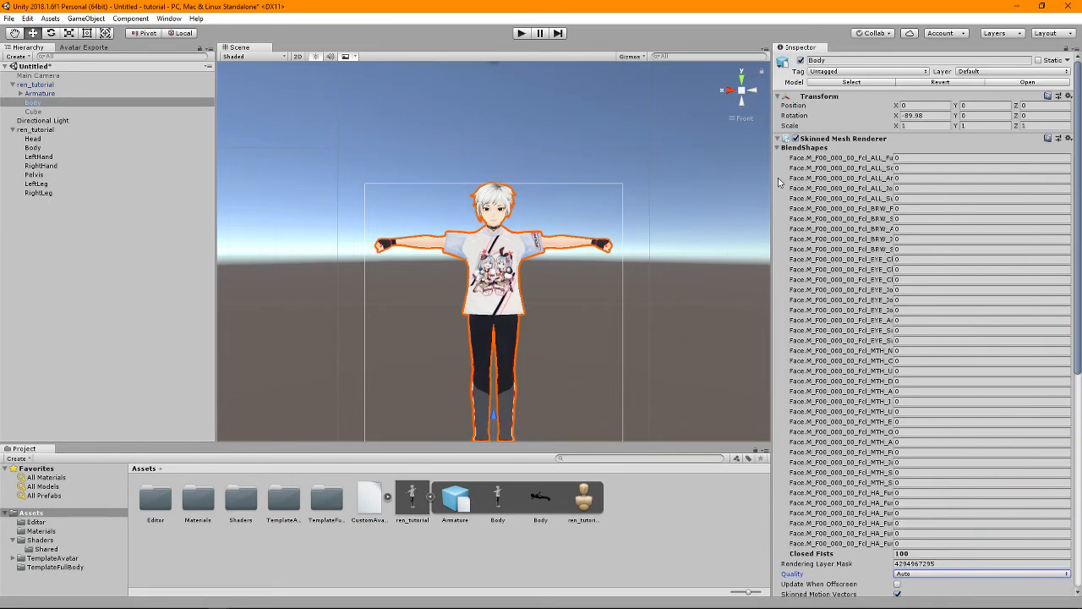
click(778, 148)
click(778, 148)
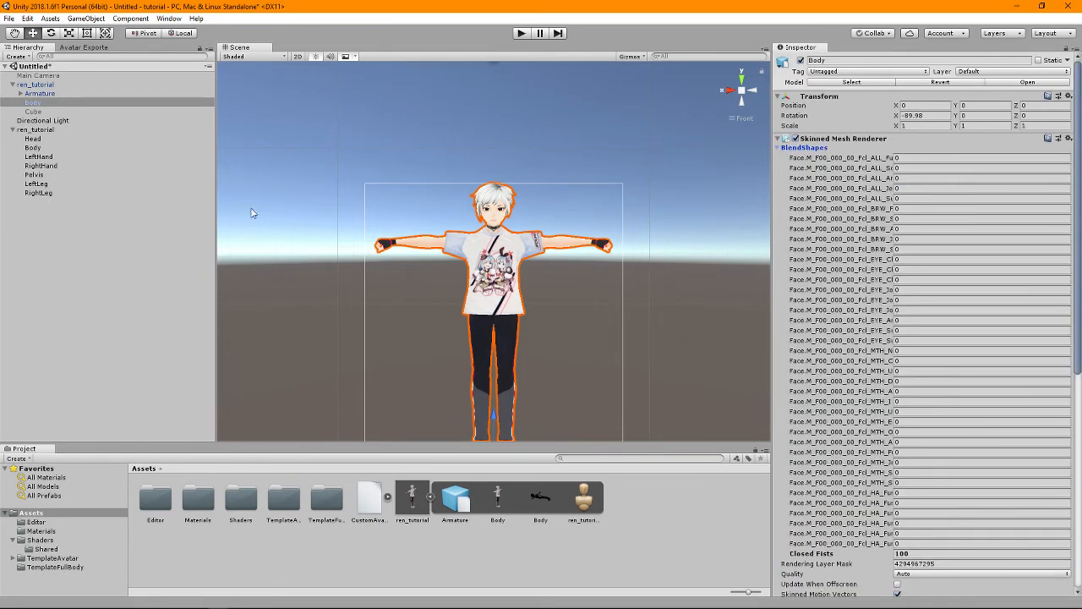
scroll(818, 322, down, 5)
scroll(786, 334, up, 3)
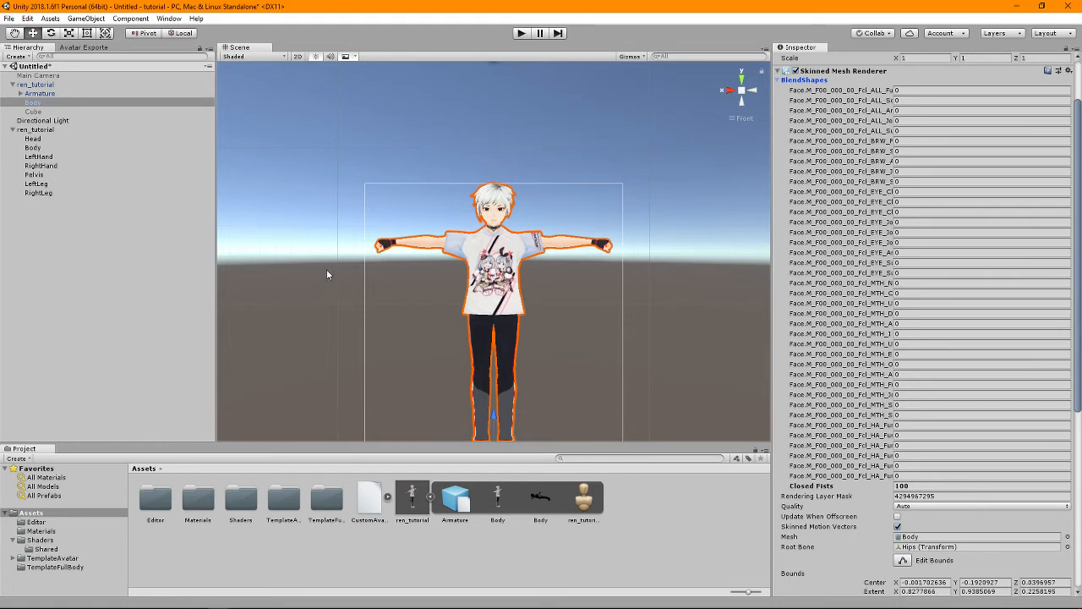
Move the LeftHand target sideways onto the avatar's left fist, at about X -0.722 and Y 1.372.
scroll(328, 272, up, 2)
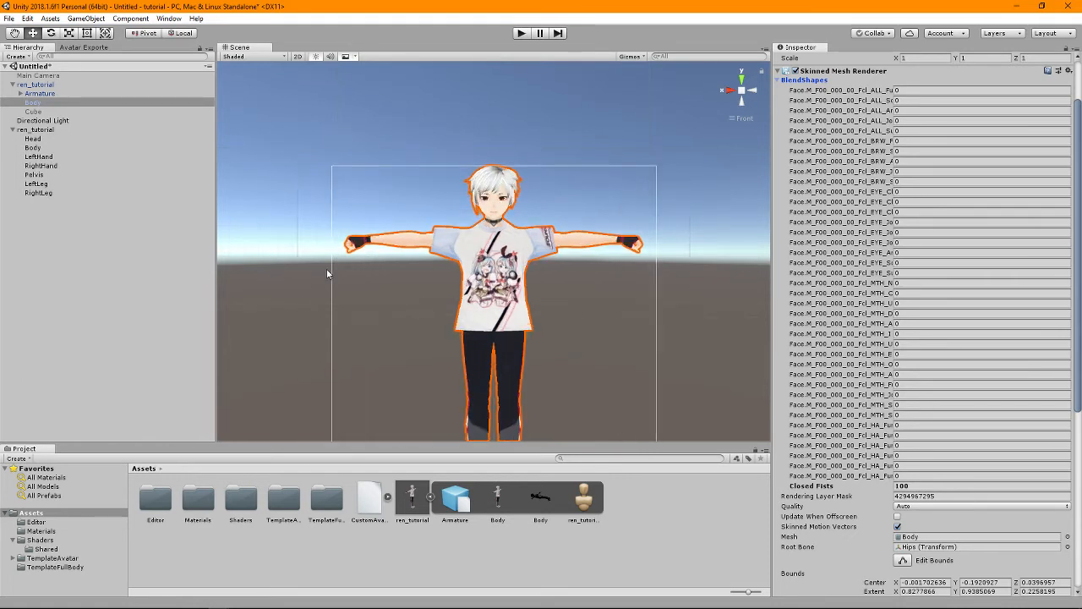
click(39, 156)
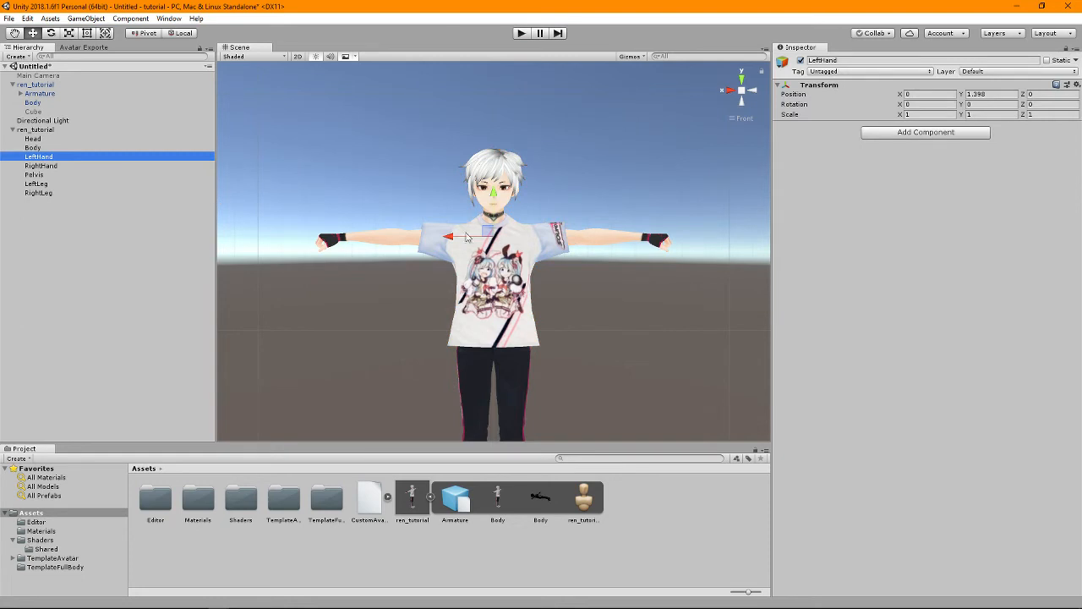
scroll(465, 238, up, 3)
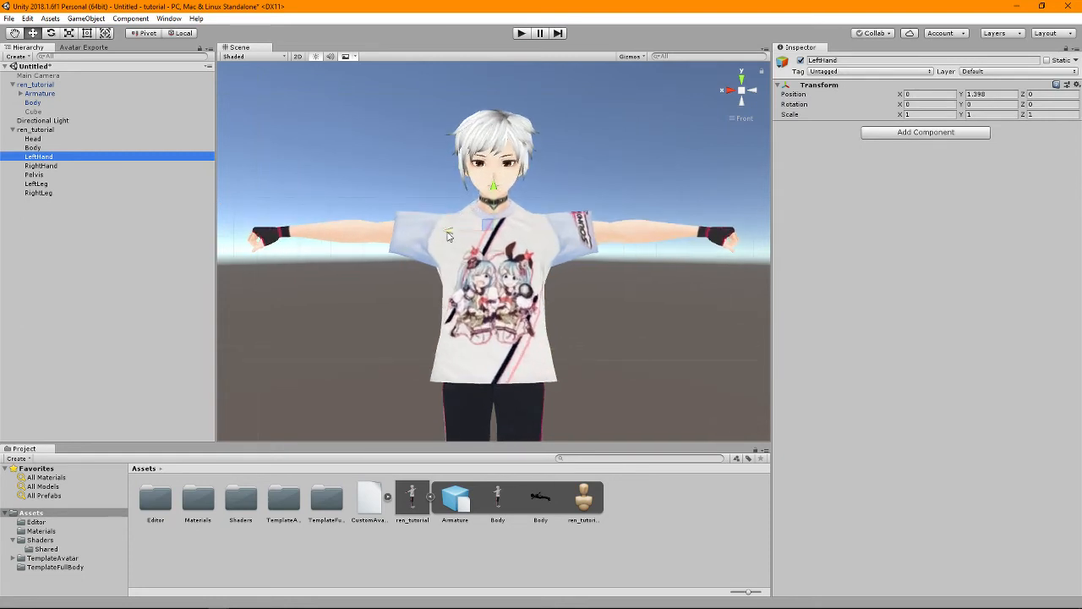
drag(449, 236, 684, 246)
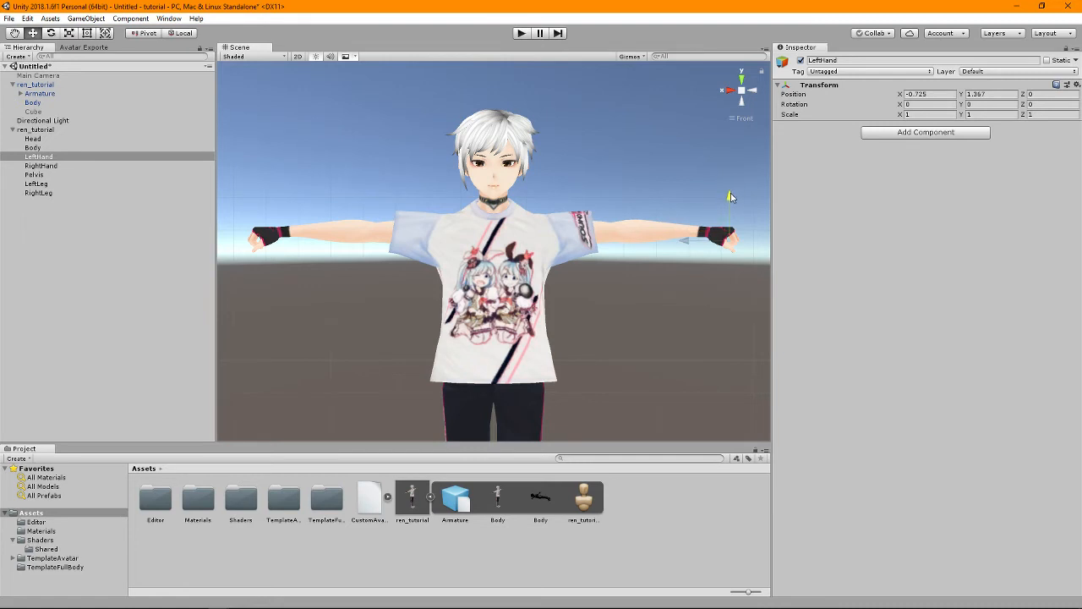
drag(732, 197, 732, 195)
drag(727, 195, 727, 197)
Bring the LeftHand target slightly in front of the fist by setting its Z position to 0.1.
click(754, 91)
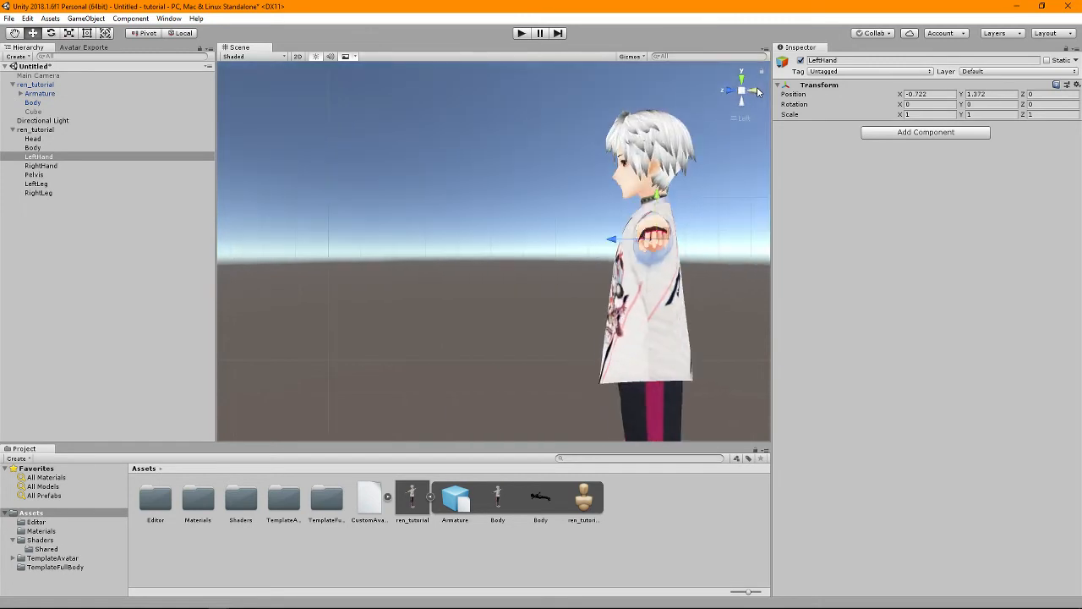
drag(611, 243, 582, 241)
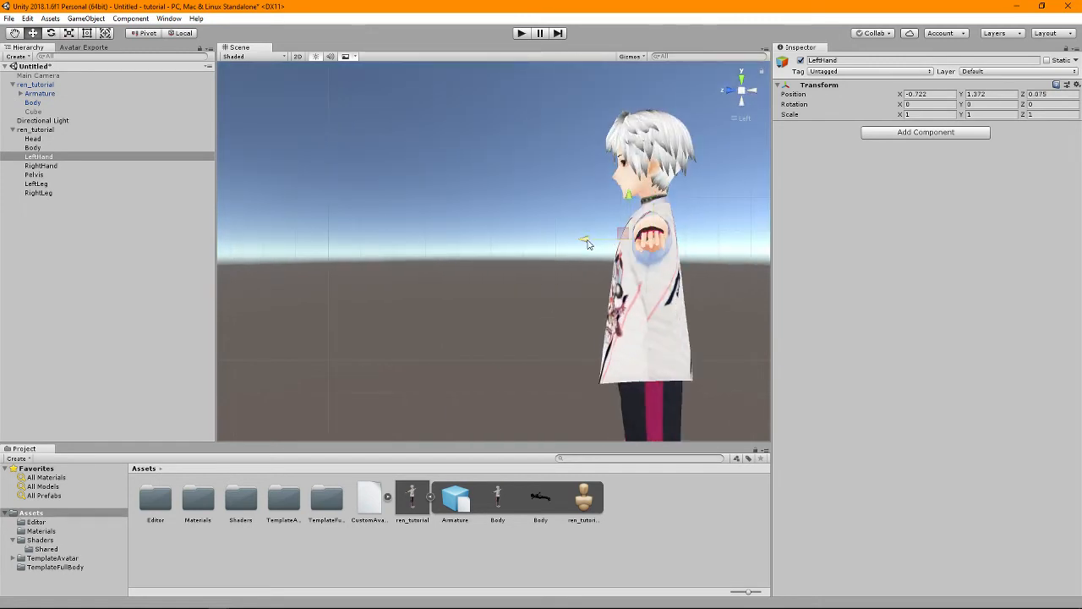
click(1040, 95)
text(0.1)
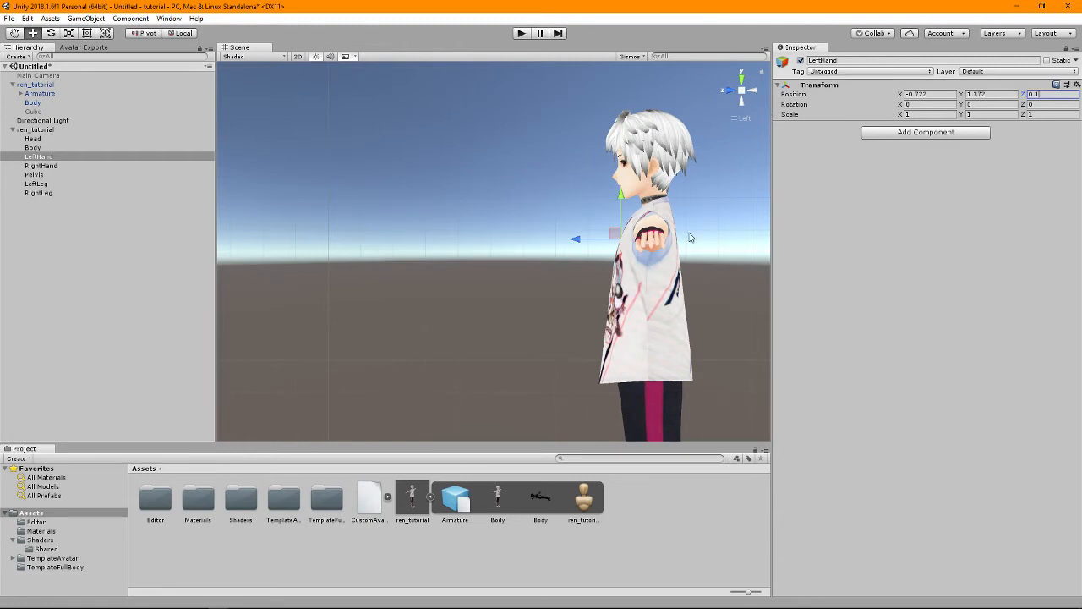
Set the LeftHand target's Z rotation to -72, viewing the avatar from the front.
click(754, 90)
click(754, 92)
click(754, 92)
click(755, 92)
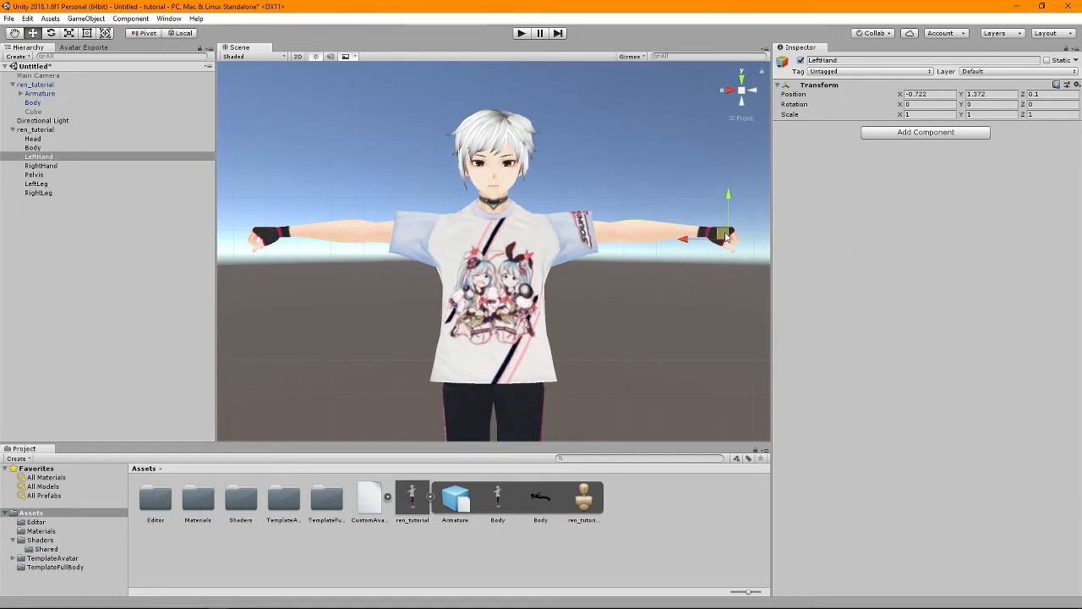
click(1053, 104)
text(-72)
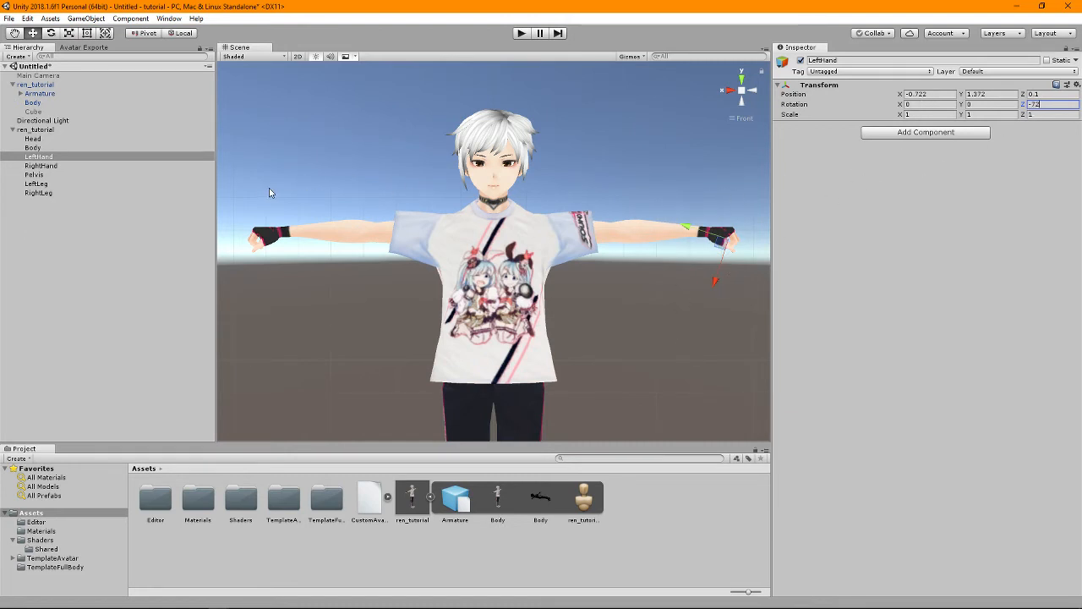
Copy the LeftHand target's Transform values onto the RightHand target.
click(1076, 86)
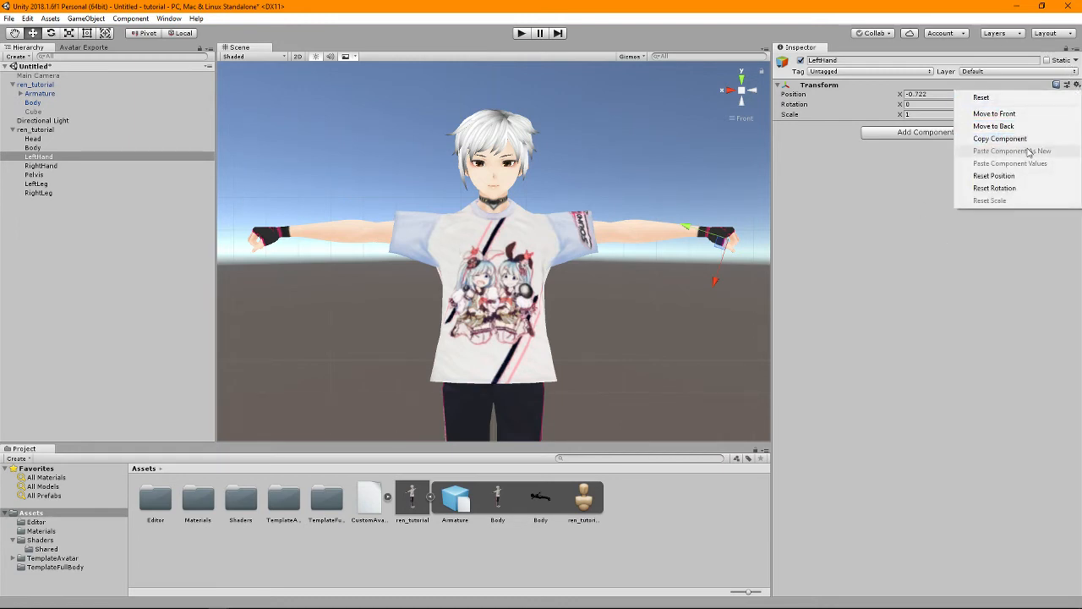
click(1018, 140)
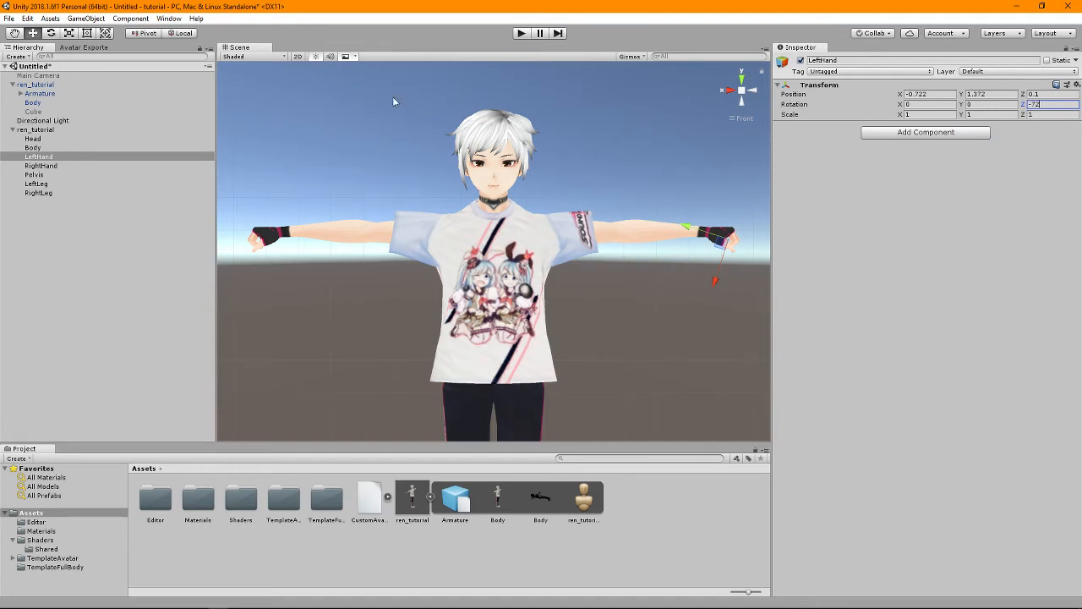
click(49, 168)
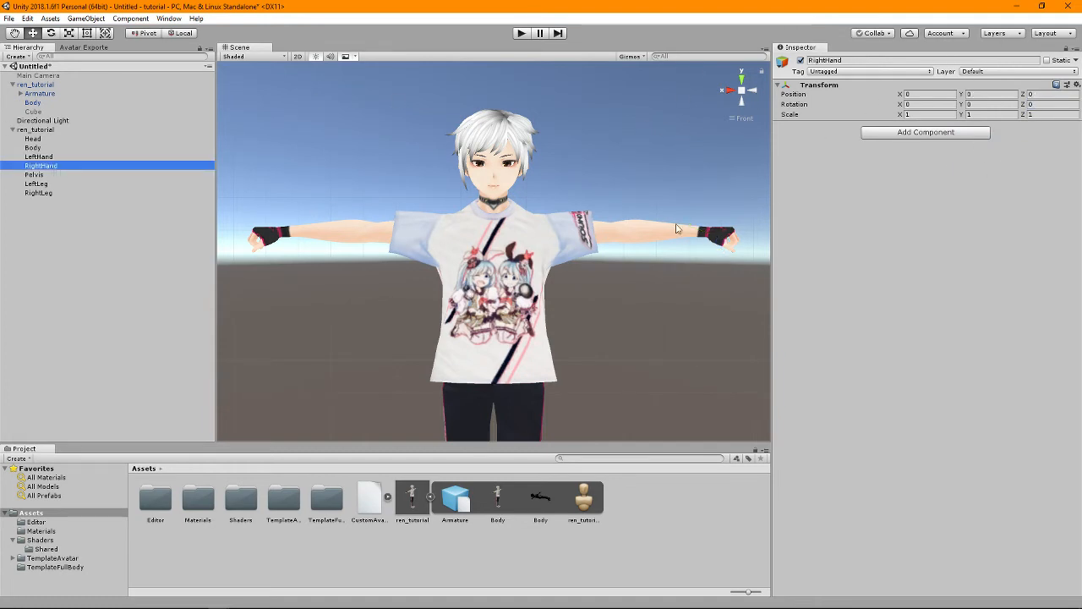
click(1076, 85)
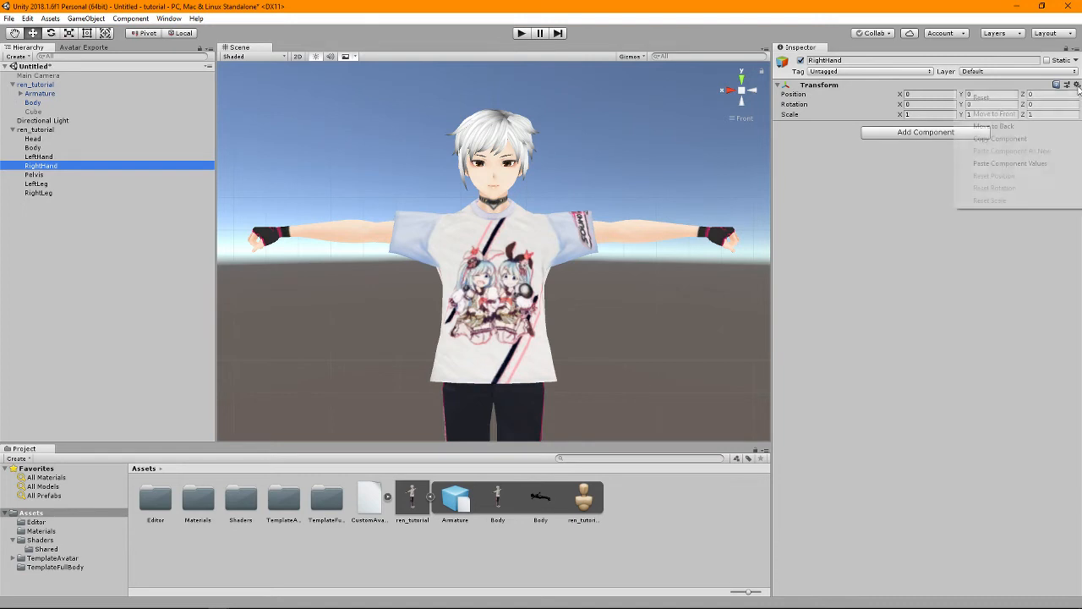
click(1019, 164)
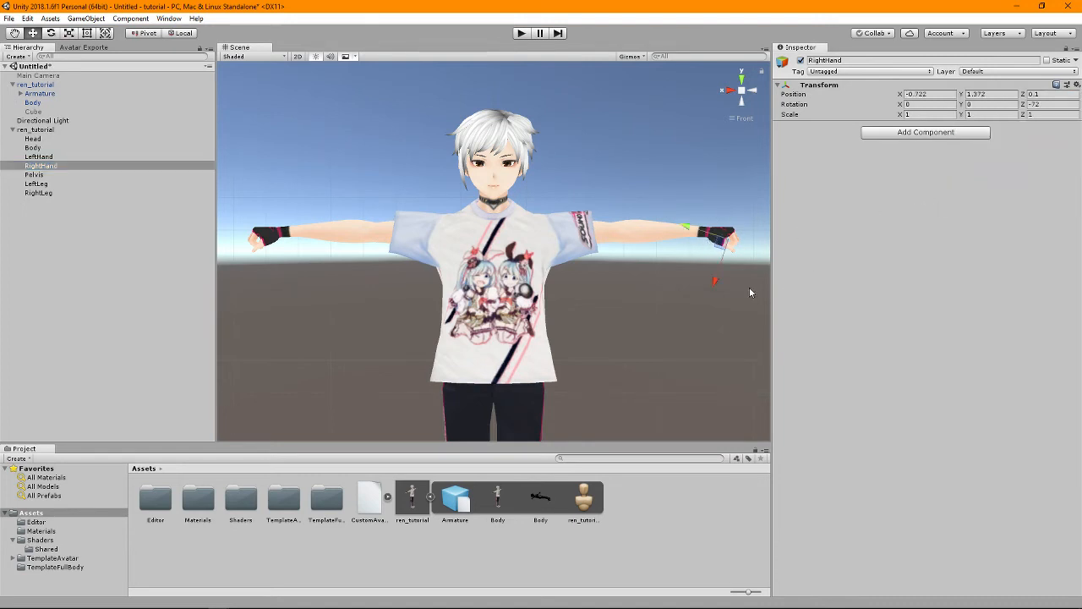
Mirror the RightHand target to the avatar's other fist with X position 0.722 and Z rotation 72.
click(945, 95)
key(Home)
key(Delete)
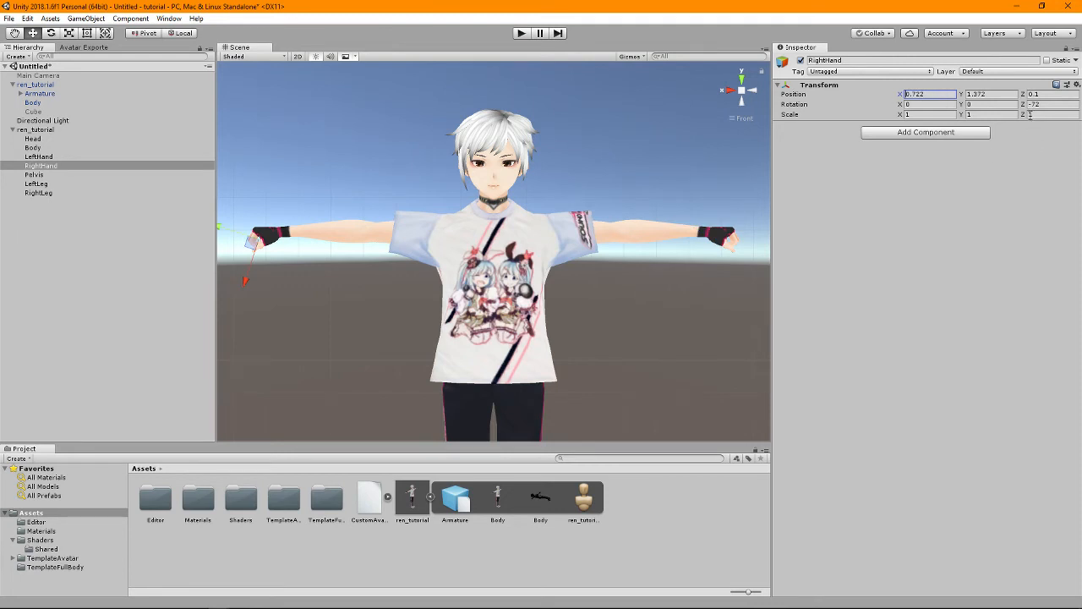
click(1057, 105)
key(Home)
key(Delete)
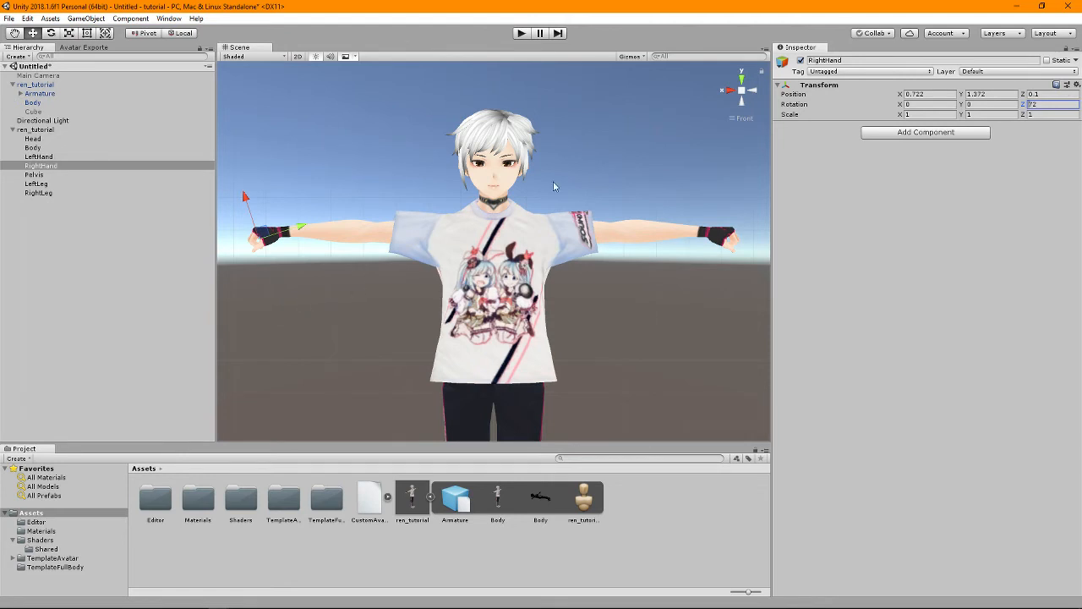
Raise the Pelvis target to about Y 1.047 and shift it backward to about Z -0.091.
scroll(508, 206, down, 5)
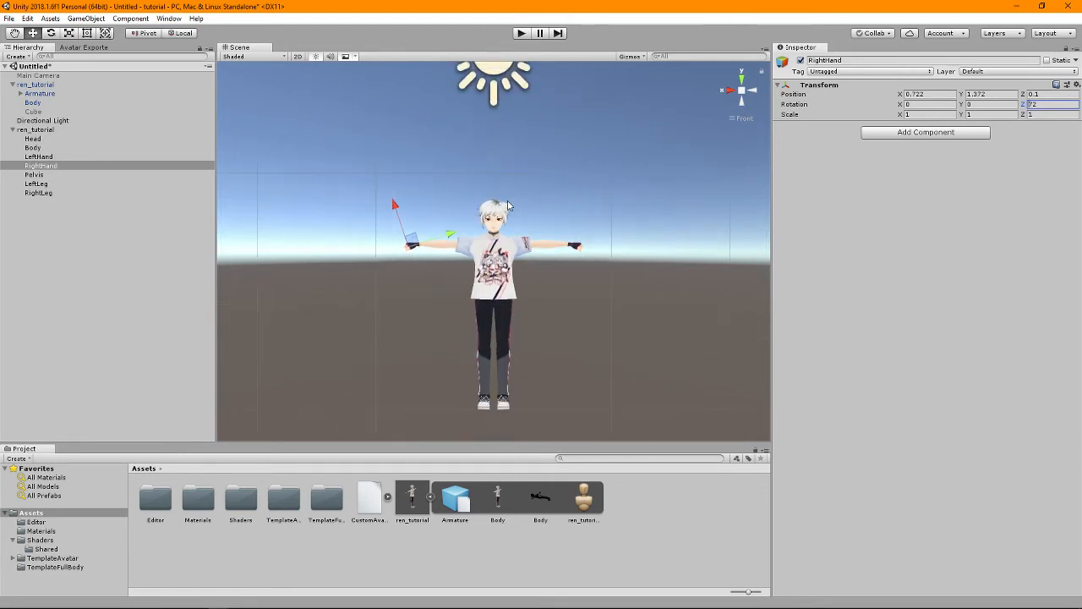
click(34, 174)
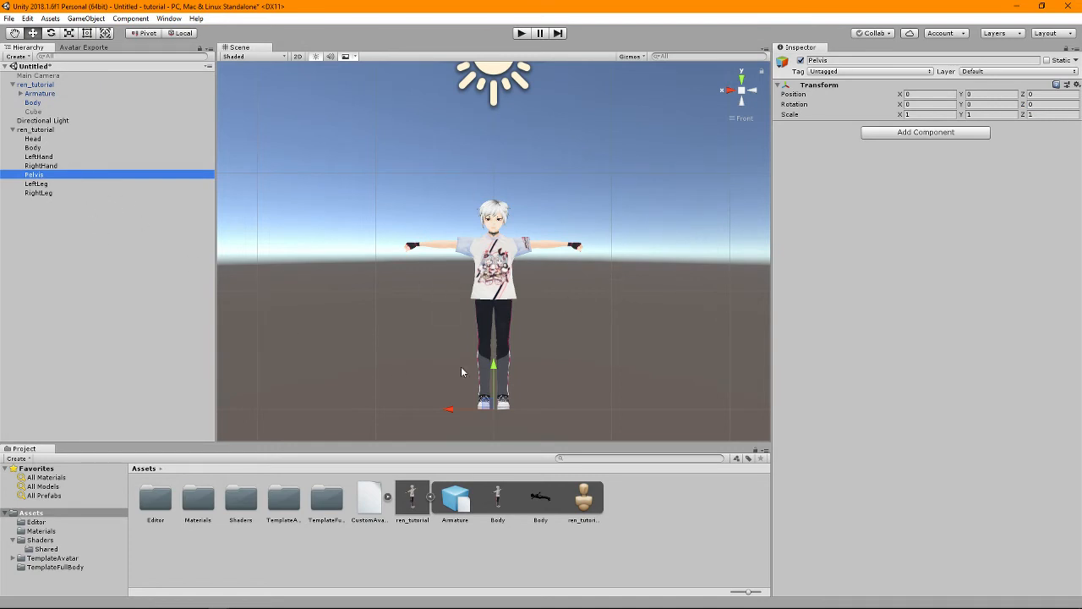
drag(493, 370, 523, 246)
click(725, 90)
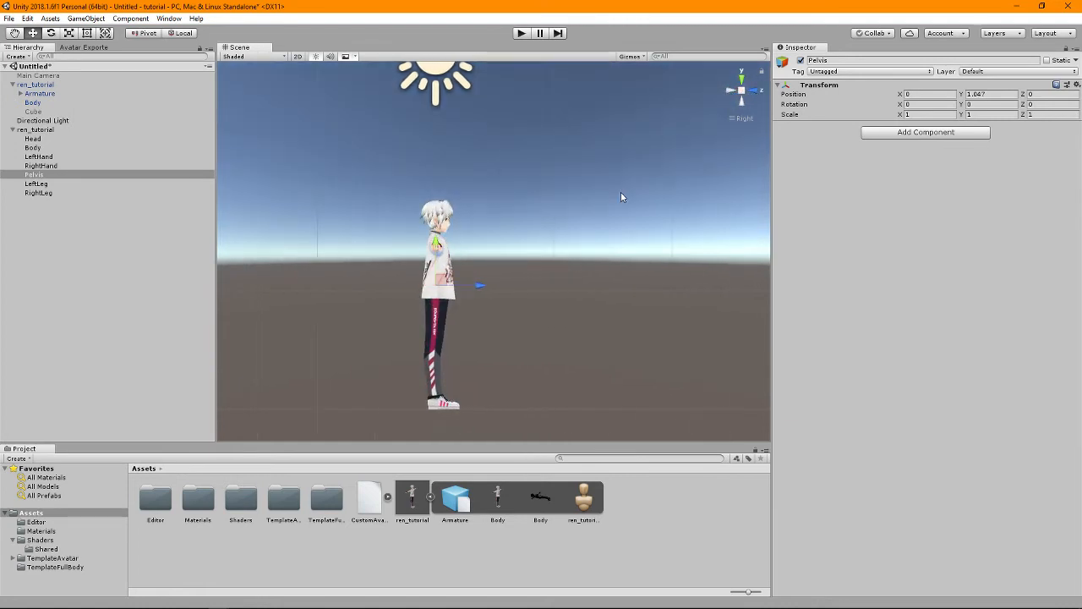
drag(478, 291, 467, 286)
Place the LeftLeg target at the avatar's left foot, at about X -0.072 and Y 0.077.
click(750, 93)
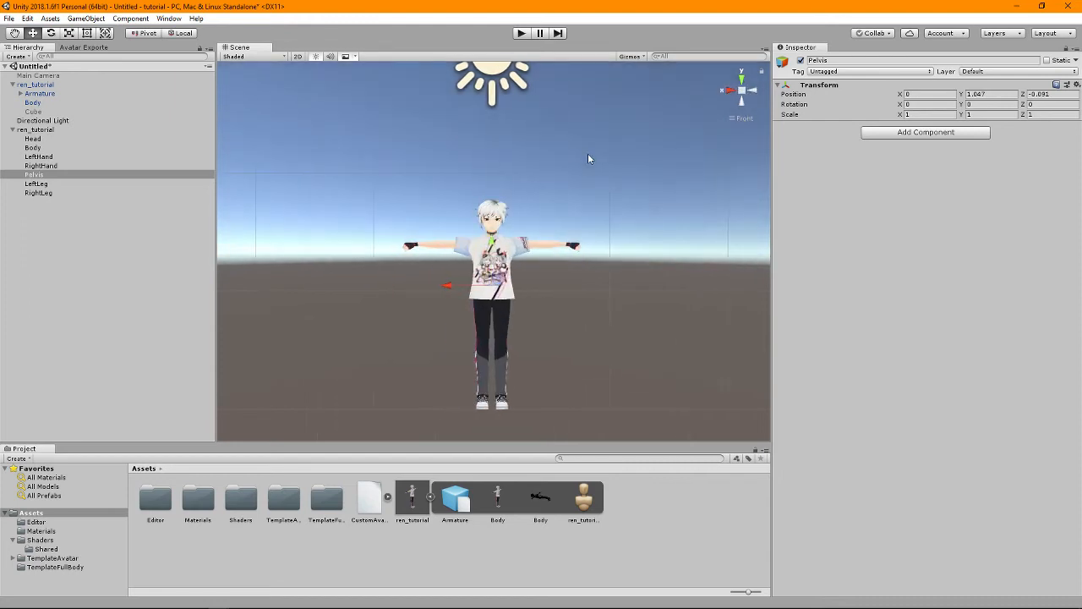
click(56, 185)
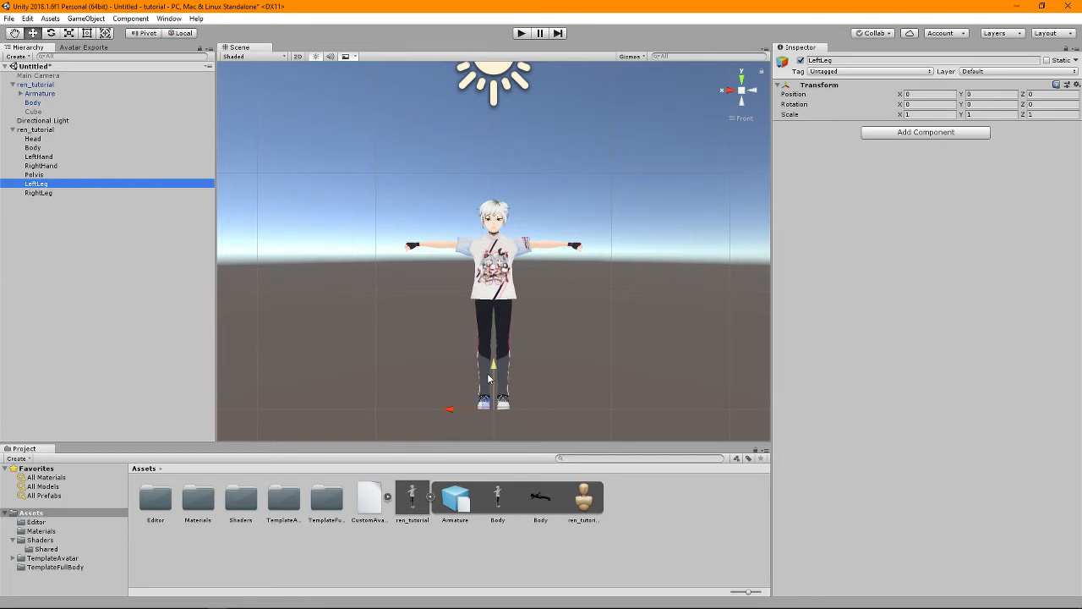
drag(489, 378, 490, 369)
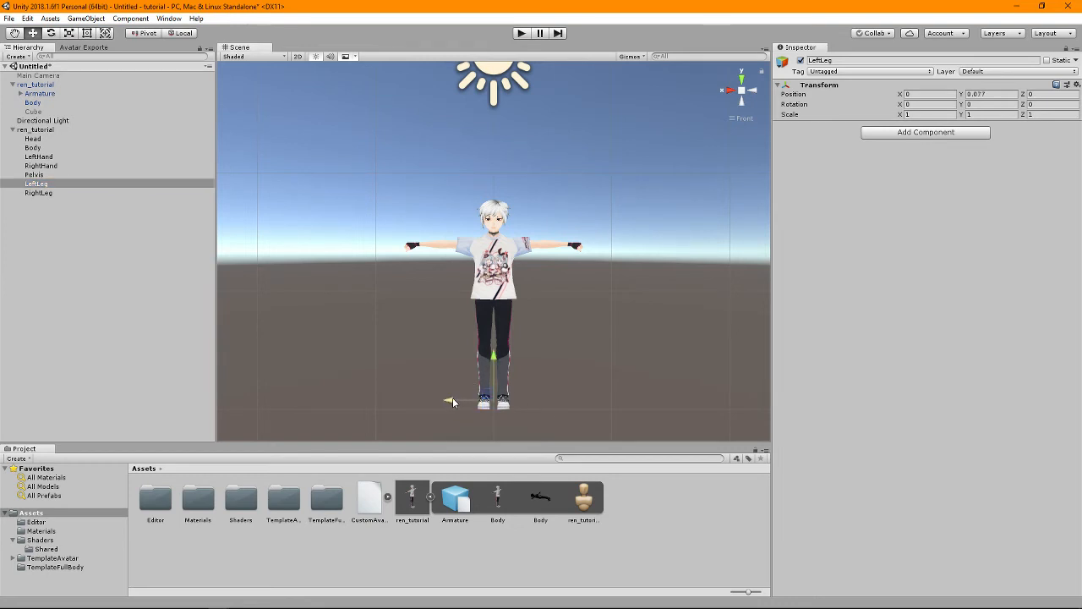
drag(452, 402, 462, 402)
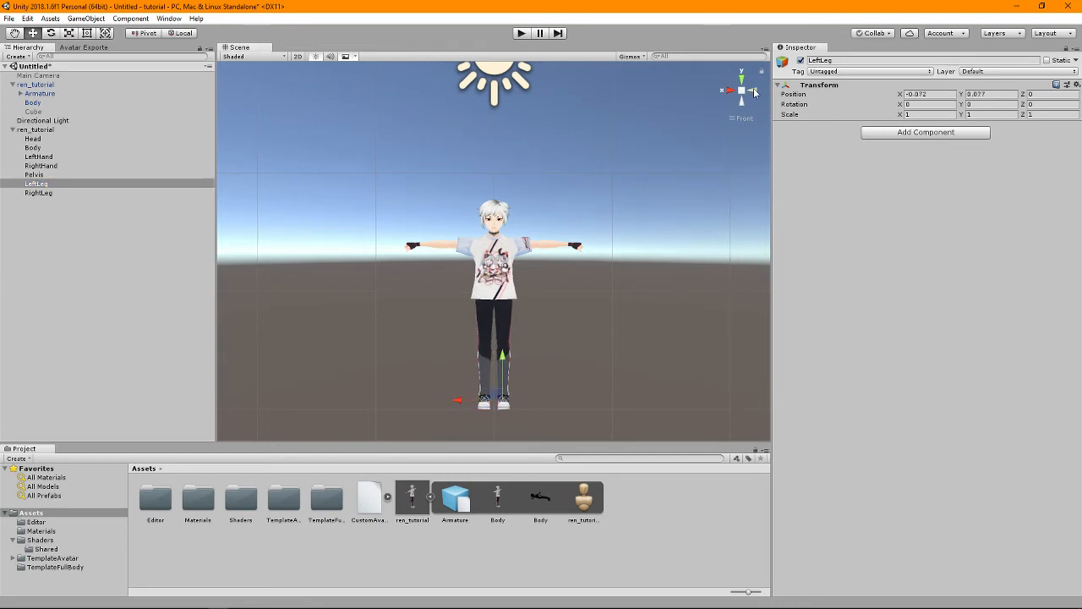
click(755, 93)
click(753, 91)
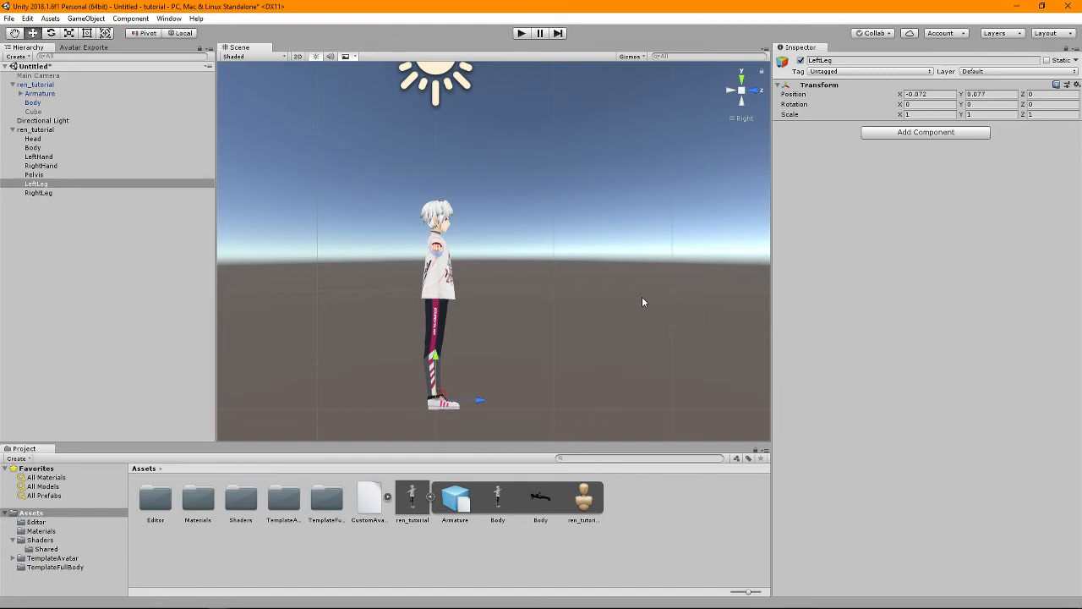
Check the browser guide's section on placing and orienting the foot trackers, and return to Unity.
key(alt+Tab)
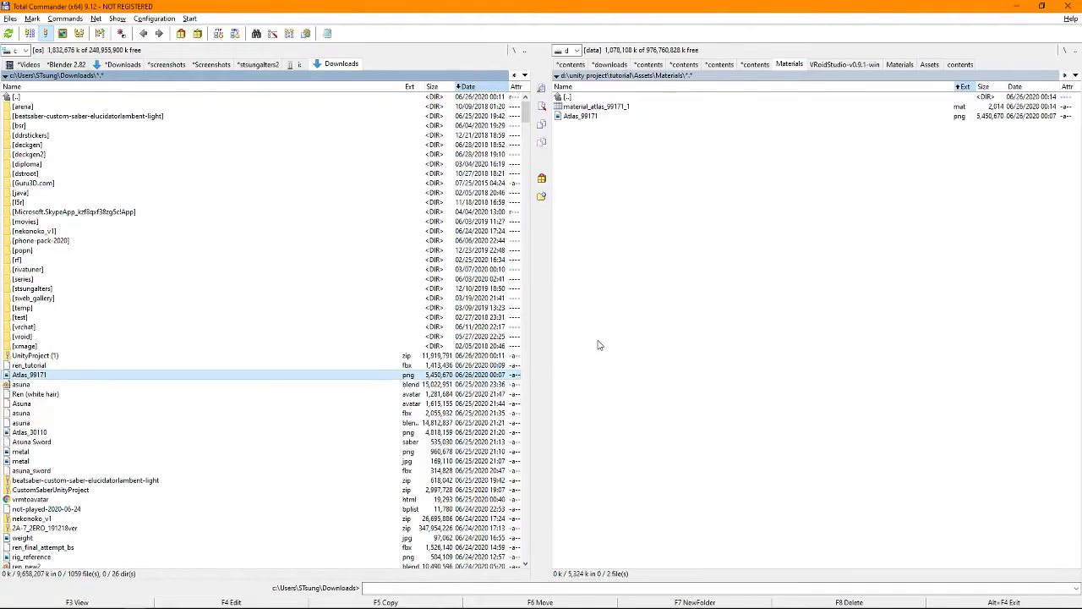
key(alt+Tab)
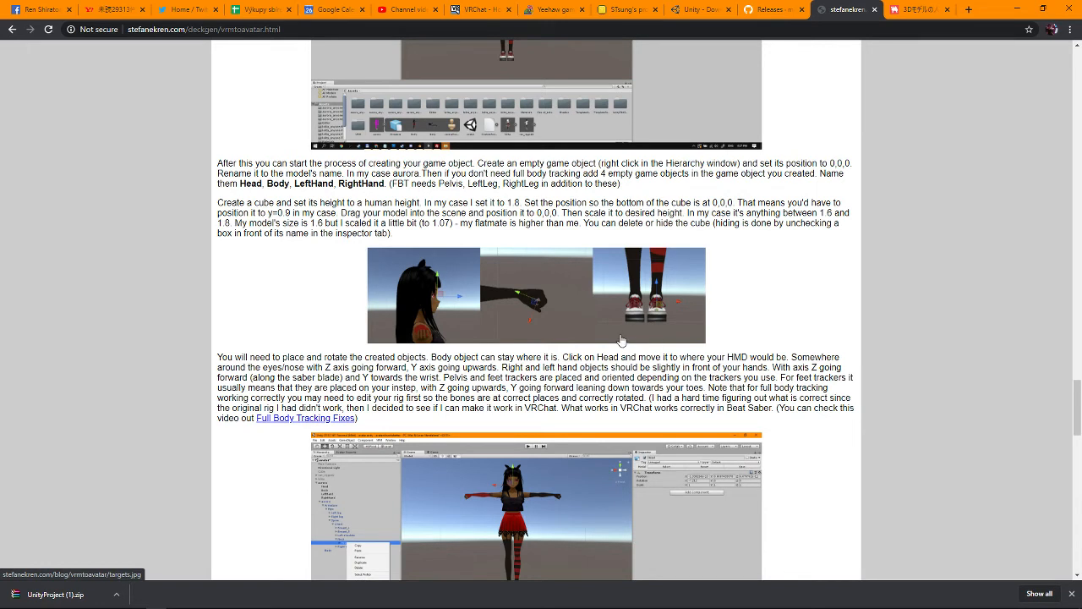
key(alt+Tab)
key(alt+Tab)
key(Tab)
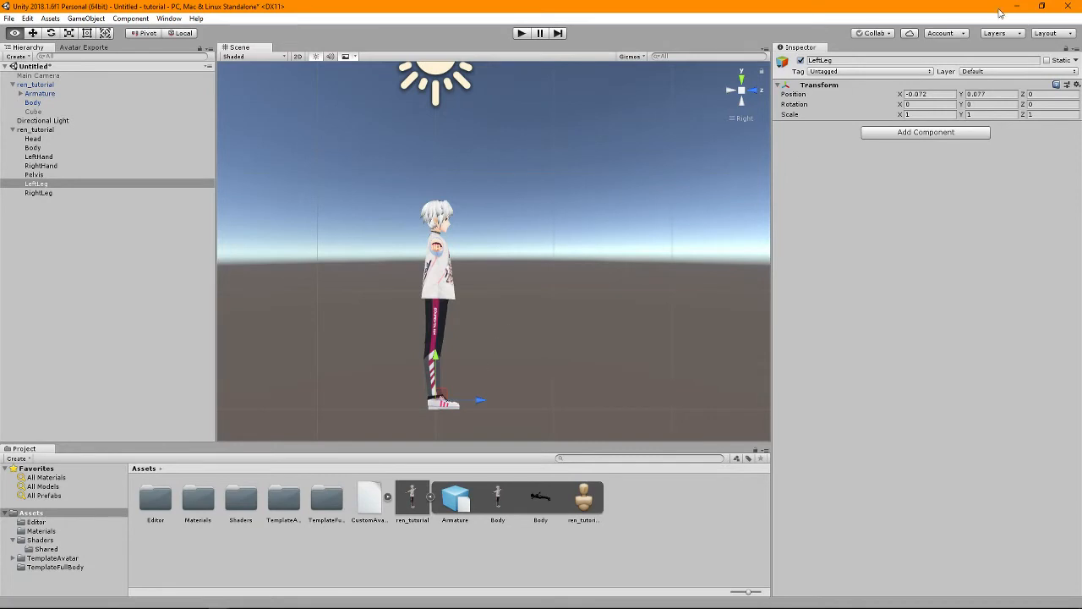
Try Y rotations of 90 and 180 on the LeftLeg target.
click(983, 105)
text(90)
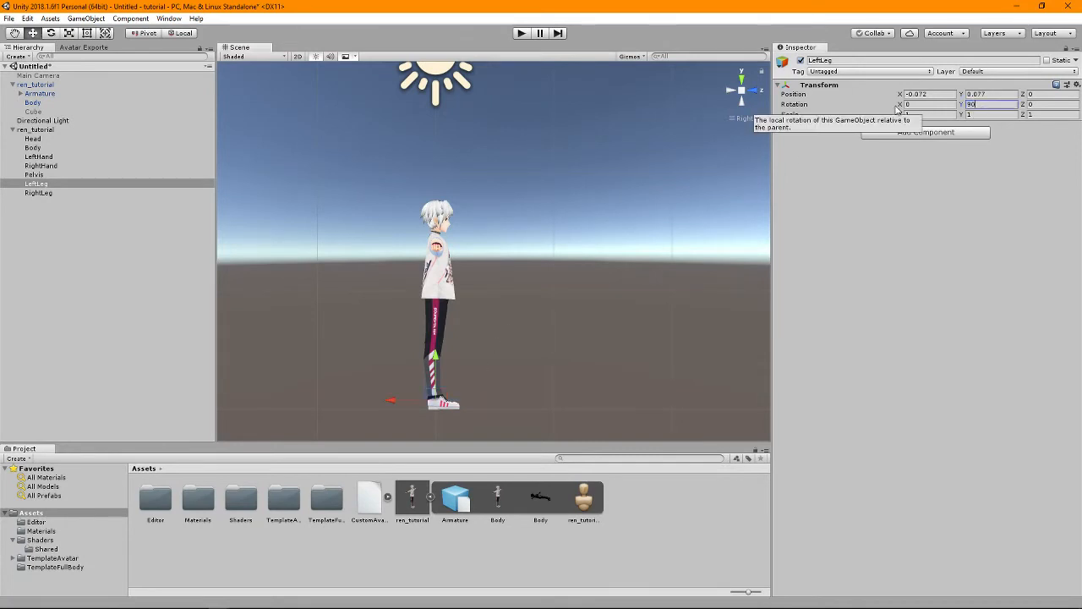
key(BackSpace)
key(BackSpace)
text(180)
key(BackSpace)
key(BackSpace)
key(BackSpace)
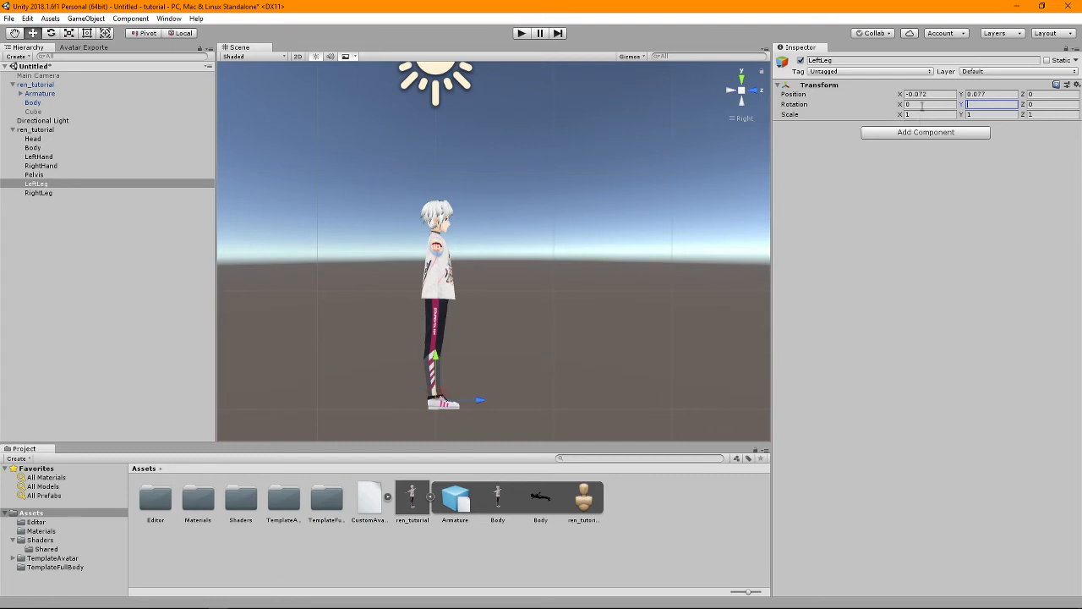
Set the LeftLeg target's rotation to X -90 and Y 180.
click(921, 104)
text(180)
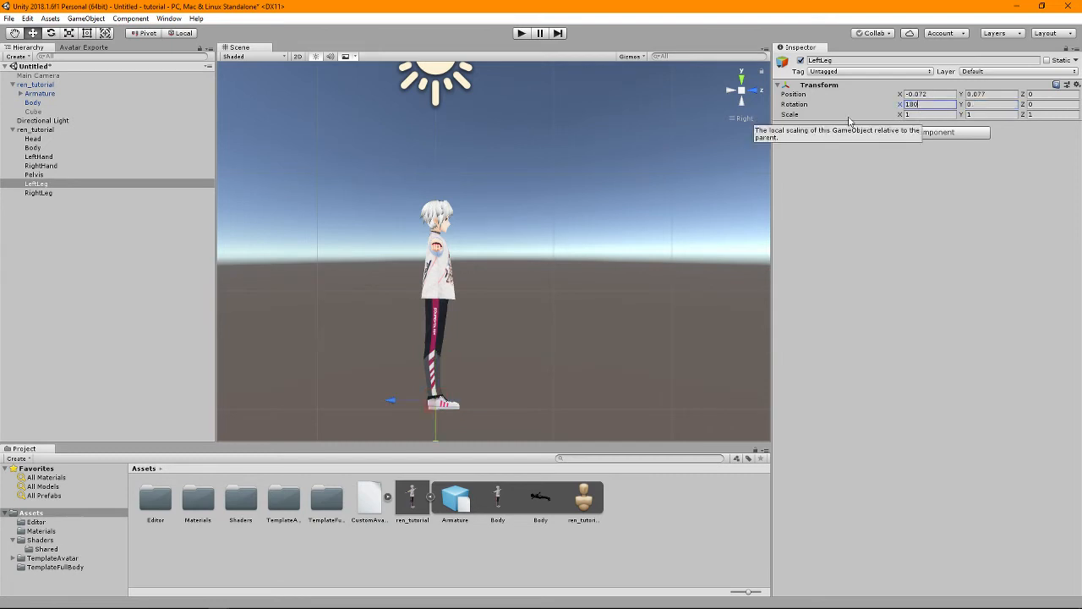
key(BackSpace)
key(BackSpace)
key(BackSpace)
text(90)
key(Home)
text(-)
click(964, 107)
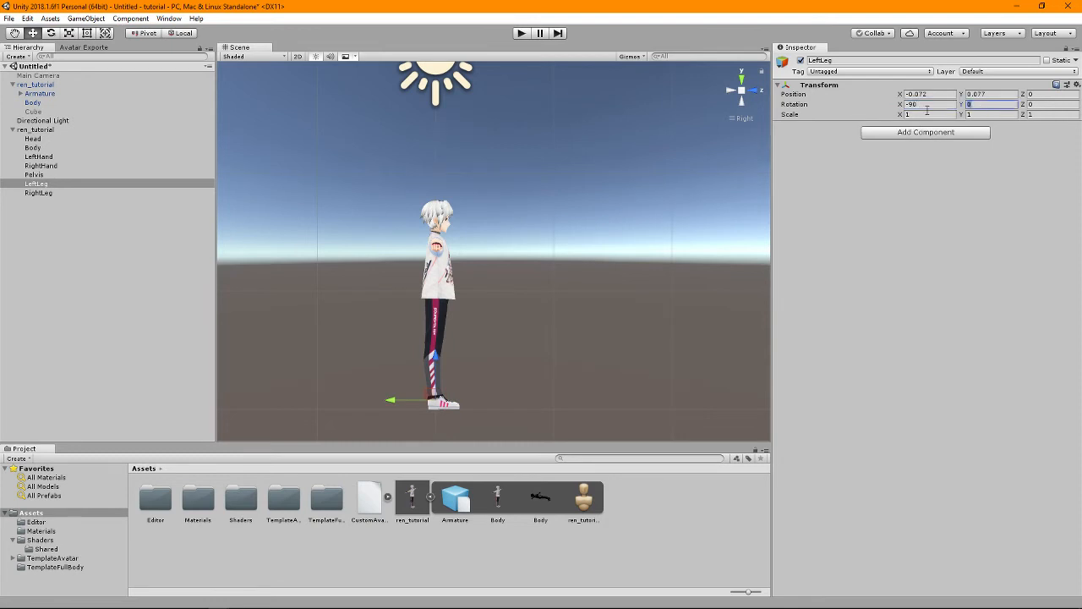
text(180)
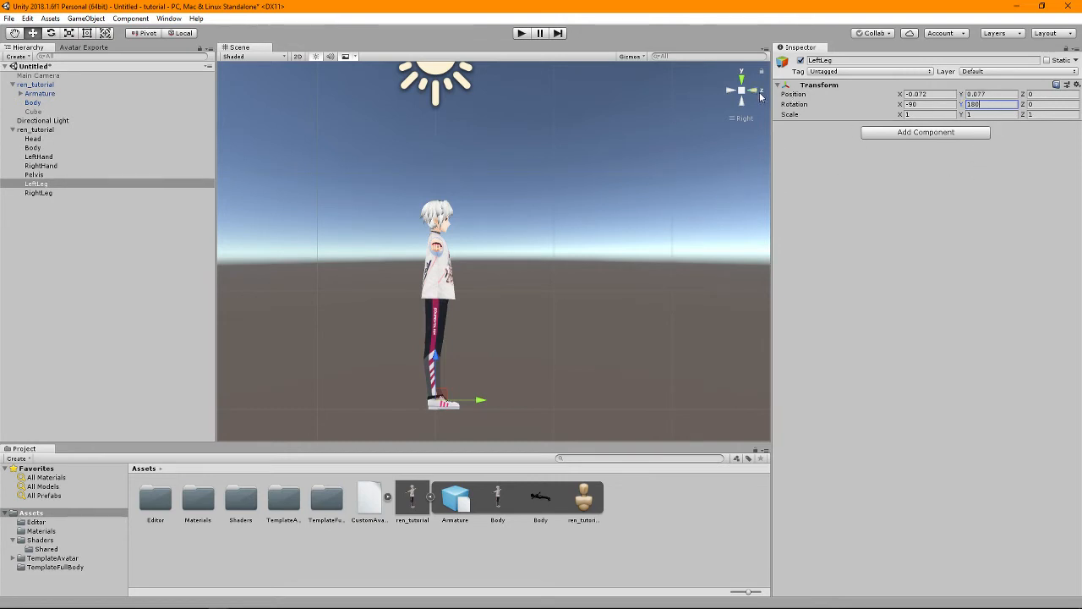
Shift the LeftLeg target forward over the avatar's foot to about Z 0.105, checking it from the front and side.
drag(481, 401, 485, 400)
click(753, 92)
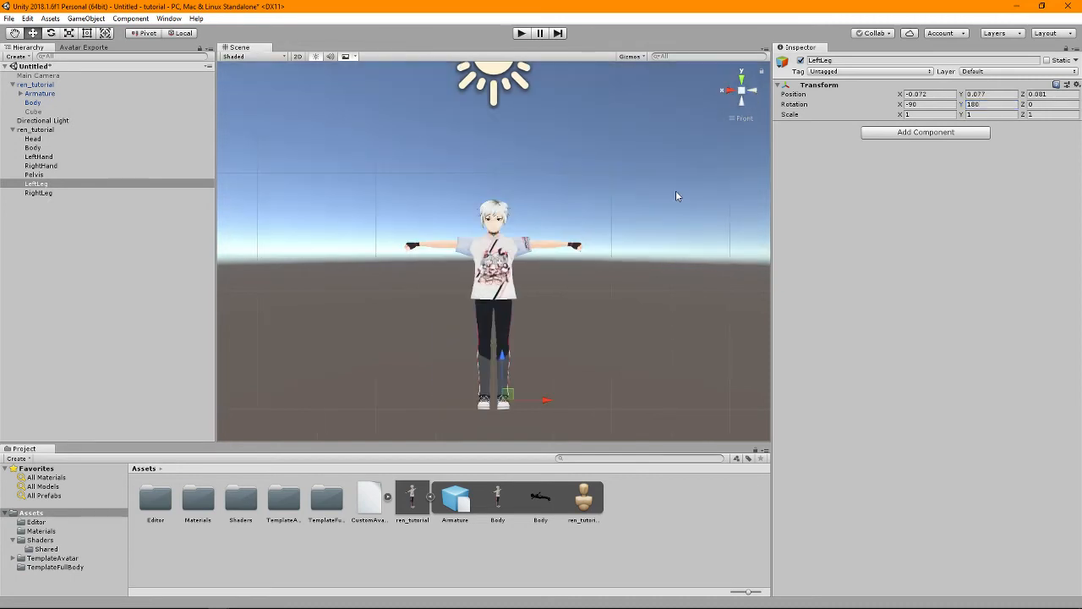
click(753, 91)
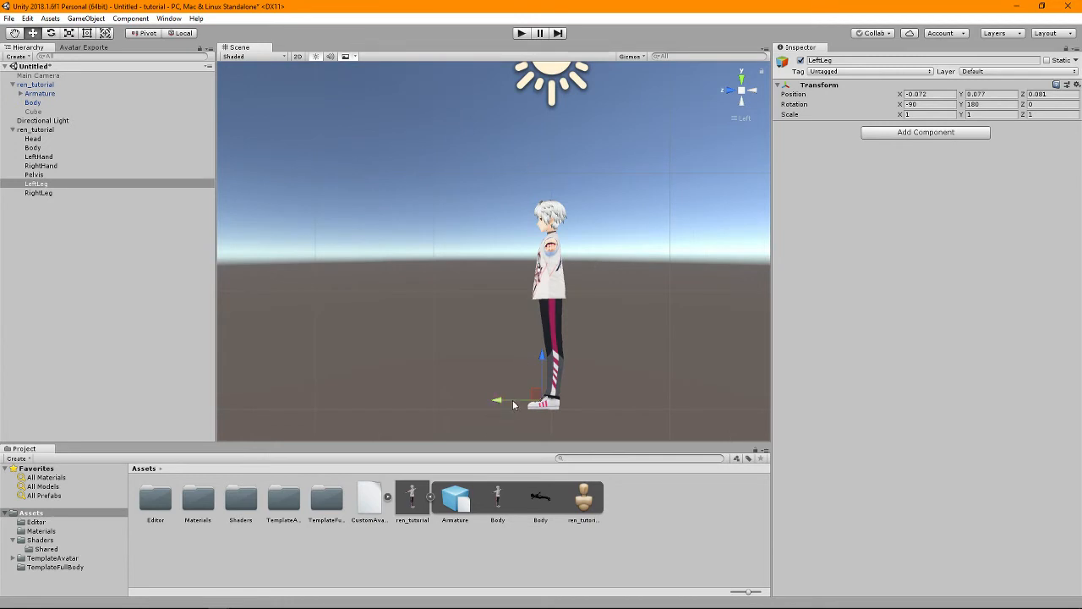
drag(497, 399, 497, 402)
Try other Y rotation values on the LeftLeg target and return it to 180.
click(1002, 105)
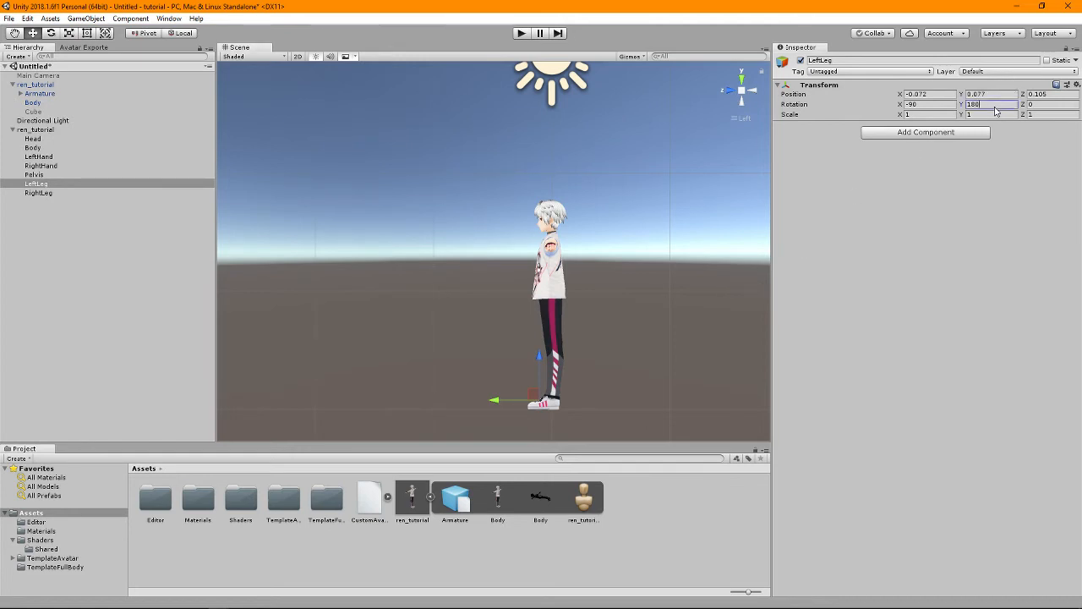
text(10)
text(7)
key(BackSpace)
text(8)
key(Tab)
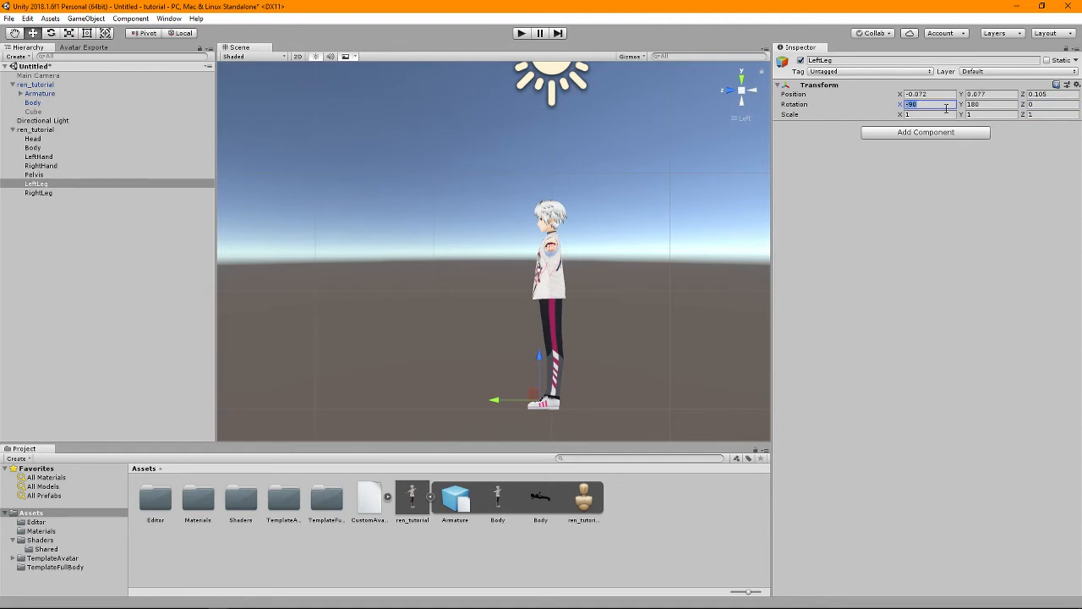
Tilt the LeftLeg target to an X rotation of -100 so it follows the slope of the foot.
key(BackSpace)
text(5)
key(BackSpace)
text(7)
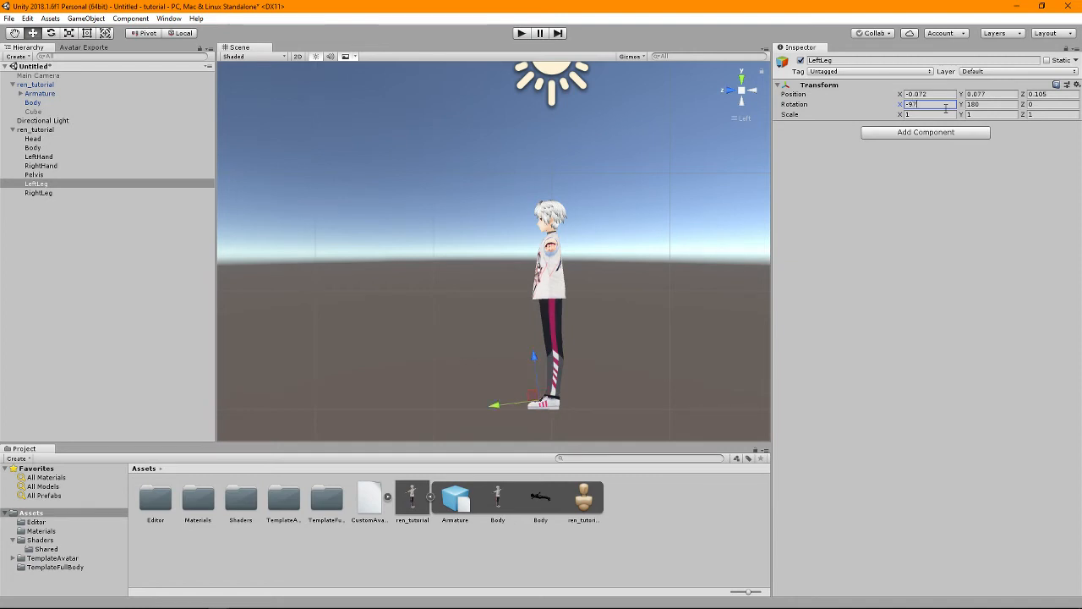
key(BackSpace)
text(2)
key(BackSpace)
key(BackSpace)
text(100)
click(726, 90)
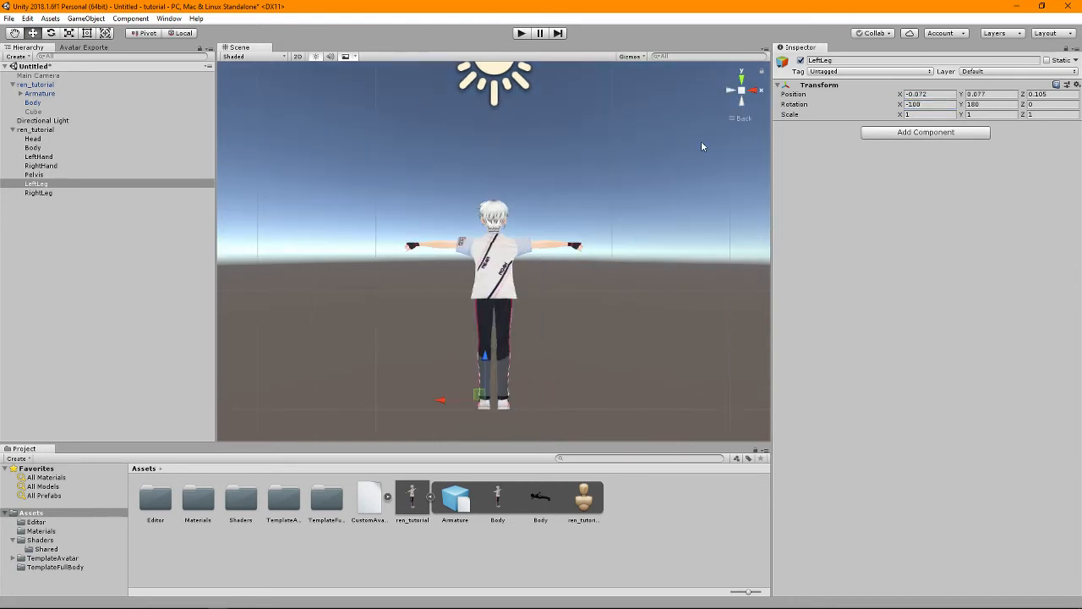
click(750, 95)
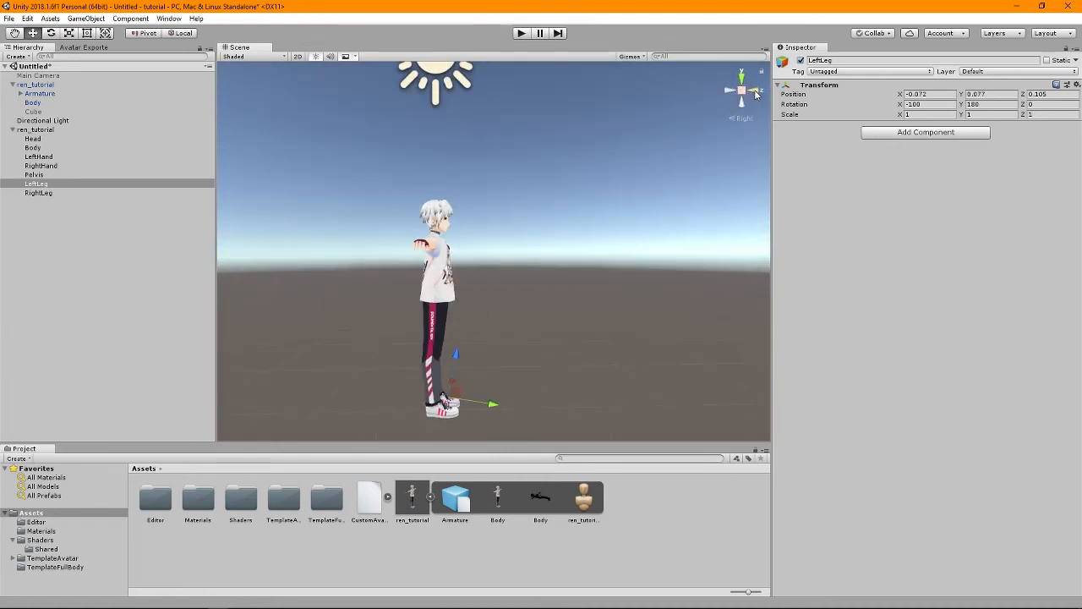
click(1076, 86)
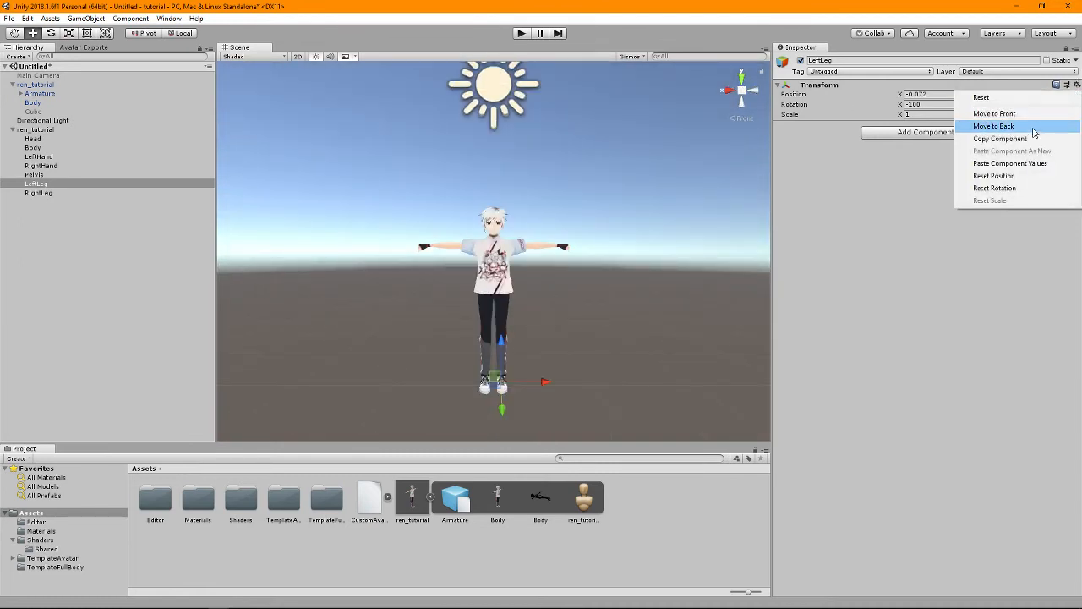
click(1001, 166)
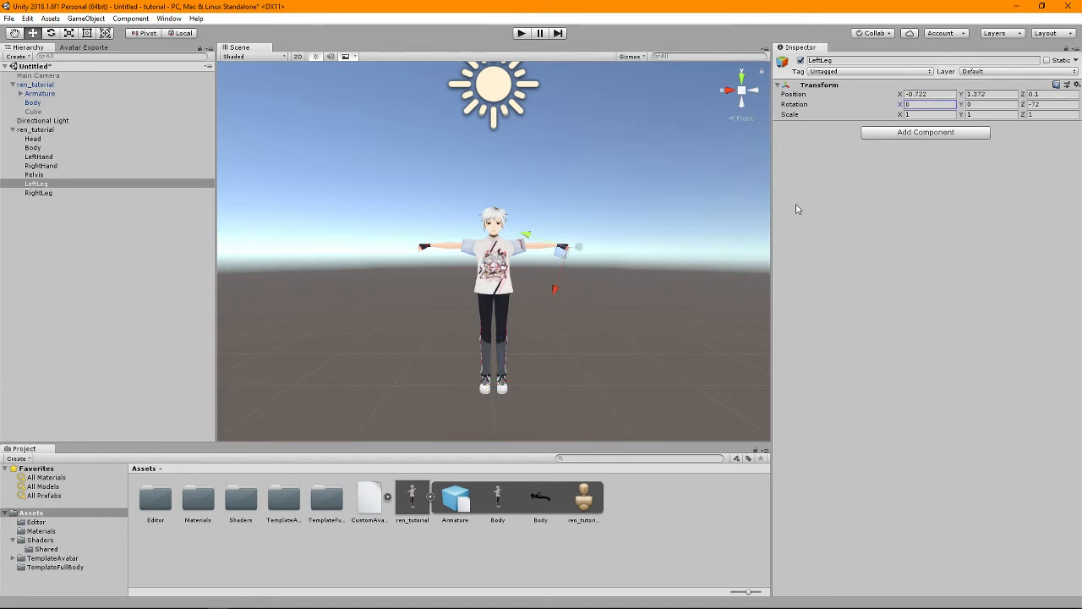
key(ctrl+z)
Copy the LeftLeg target's transform values onto the RightLeg target.
click(1076, 85)
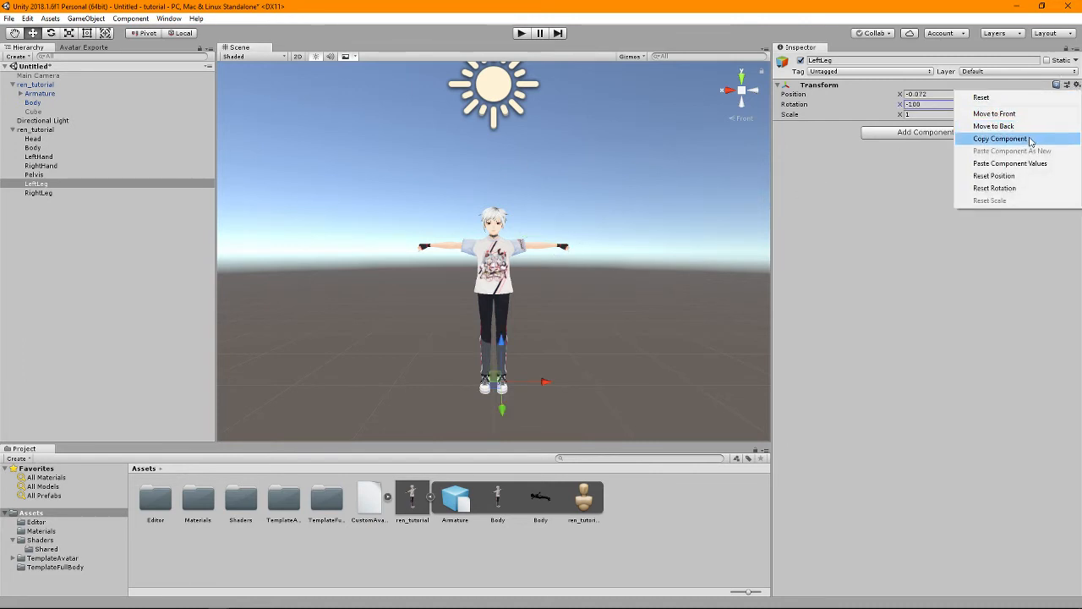
click(993, 139)
click(167, 195)
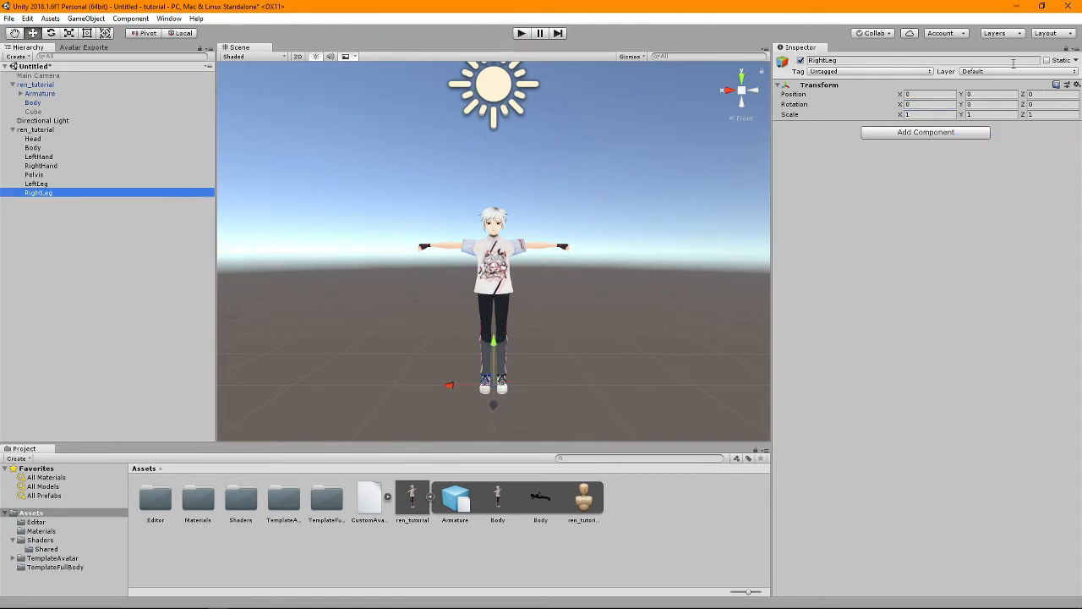
click(1076, 85)
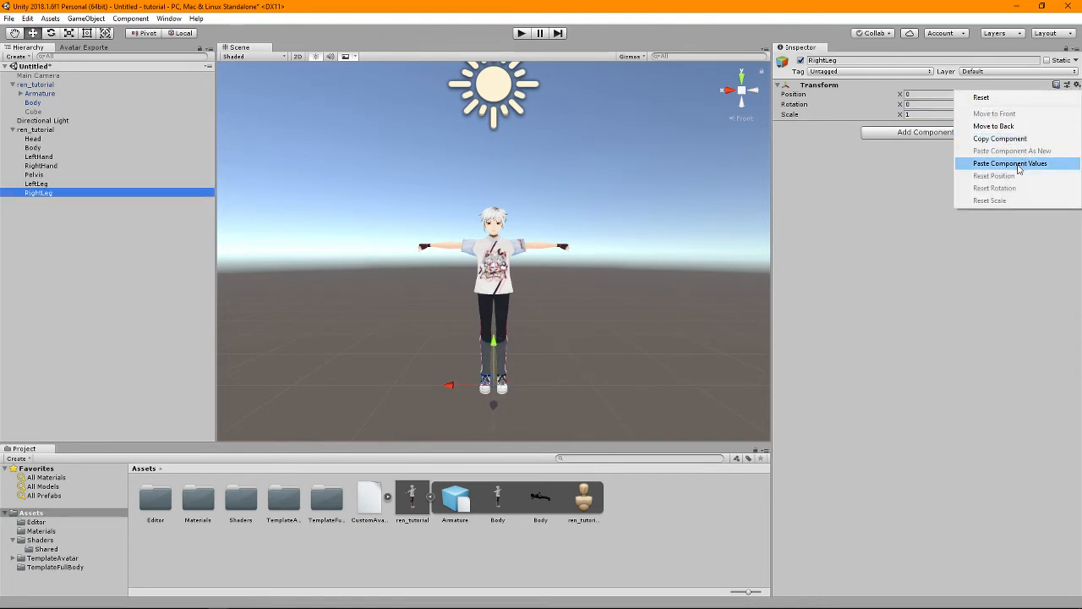
click(1010, 163)
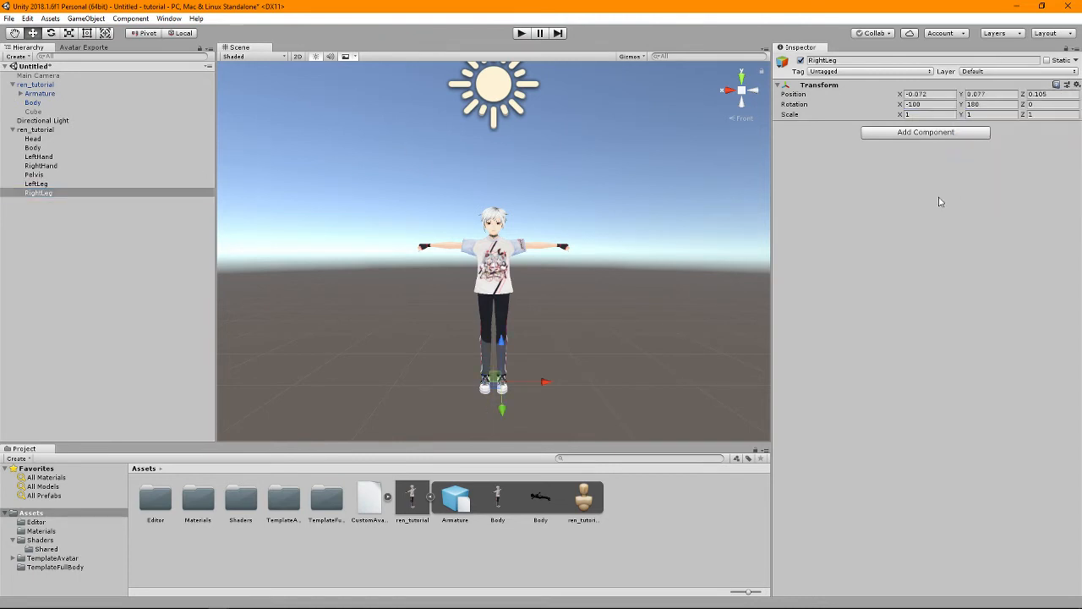
Mirror the RightLeg target to the other foot by setting its X position to 0.072.
click(937, 98)
key(Left)
key(Delete)
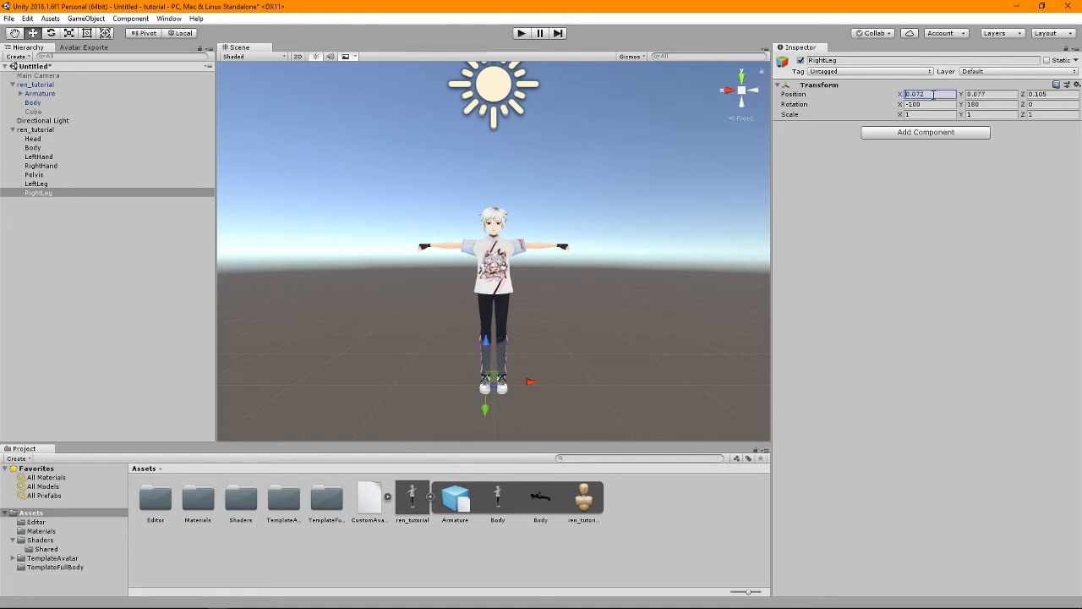
key(Return)
Nest the ren_tutorial avatar model inside the ren_tutorial object that holds the tracking targets.
click(631, 303)
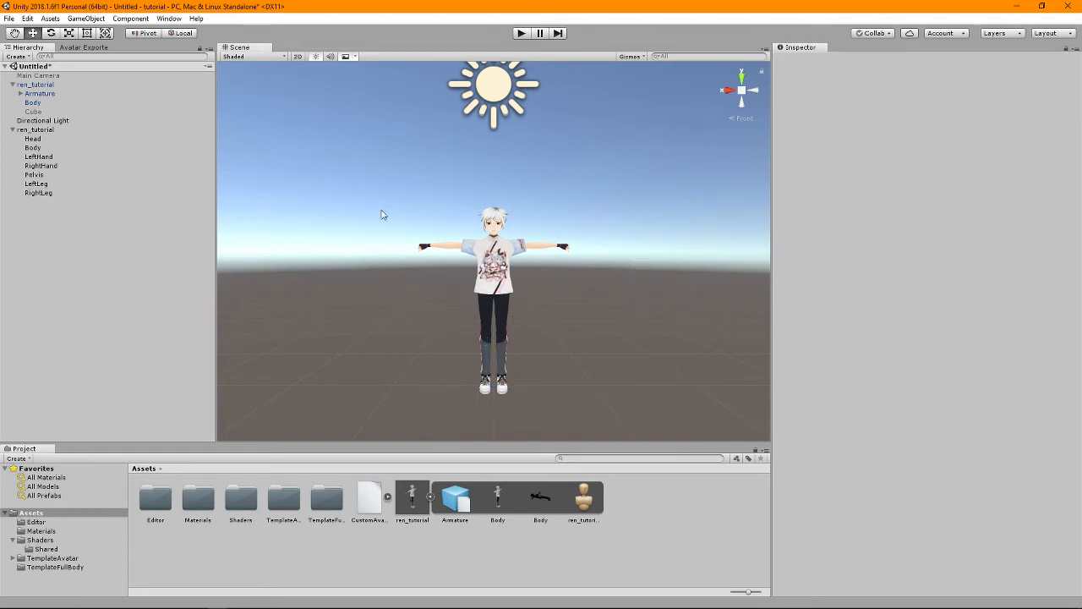
drag(41, 86, 129, 151)
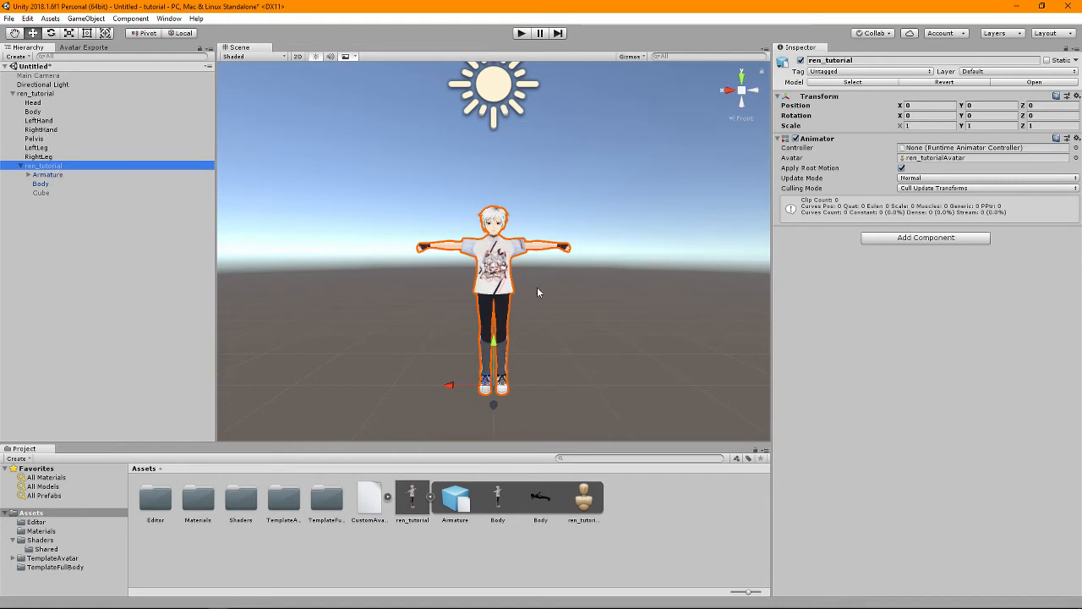
Expand the avatar's left leg bones down to the toe and make Left knee the first child of Left leg.
click(28, 174)
click(37, 183)
click(44, 193)
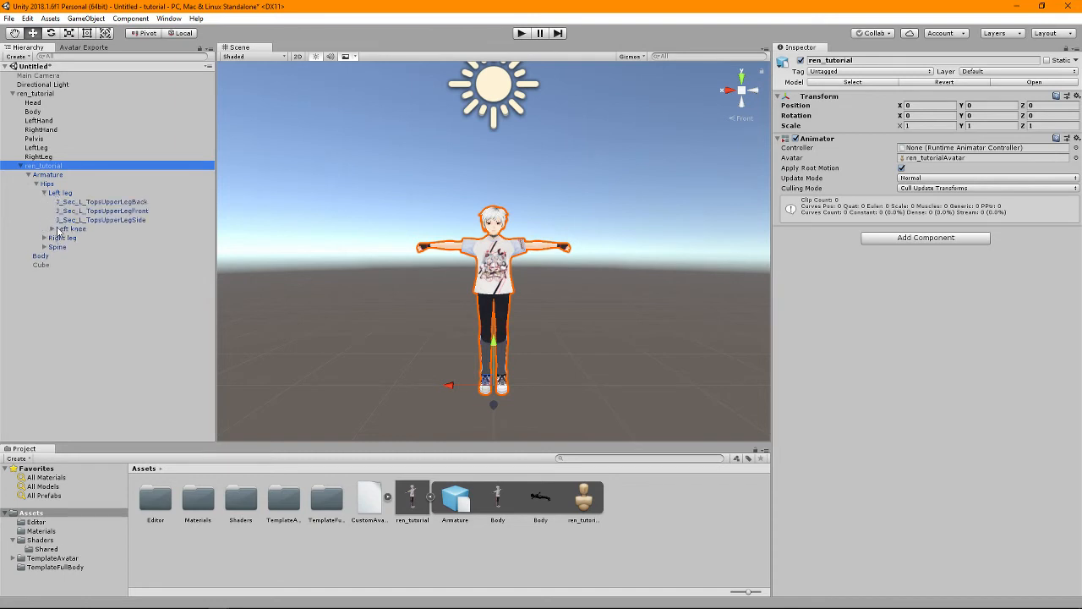
click(51, 230)
click(60, 238)
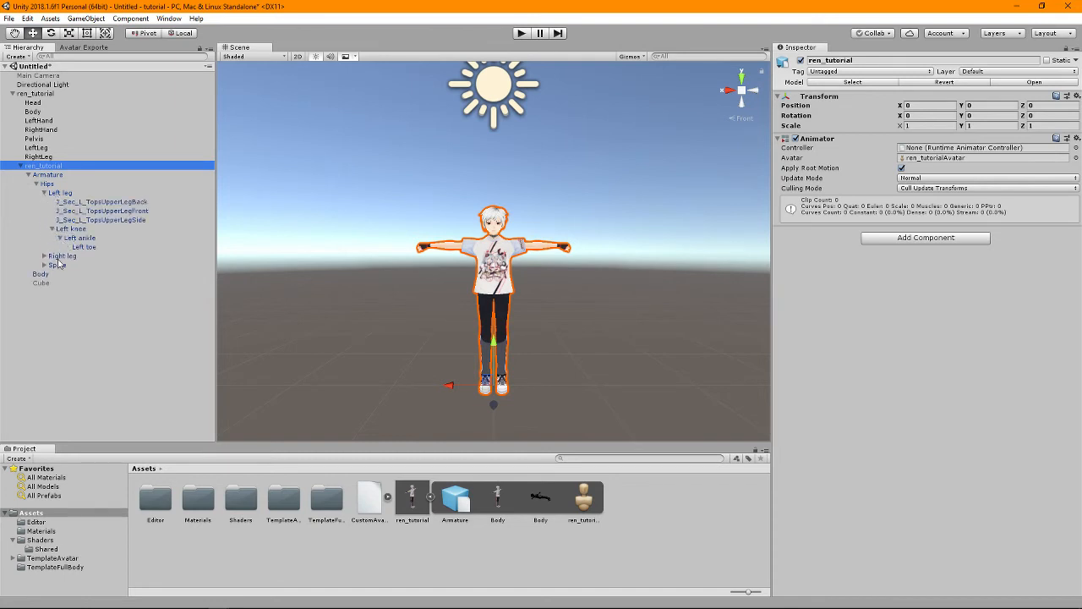
drag(77, 230, 80, 198)
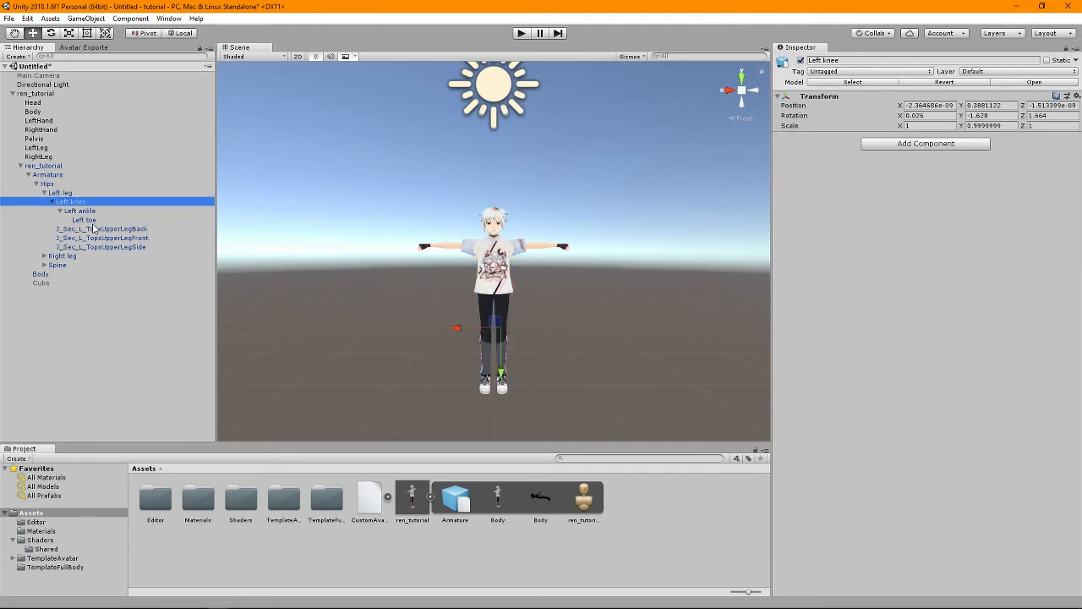
Create an empty object under the Left ankle bone and move it into the LeftLeg target.
click(93, 211)
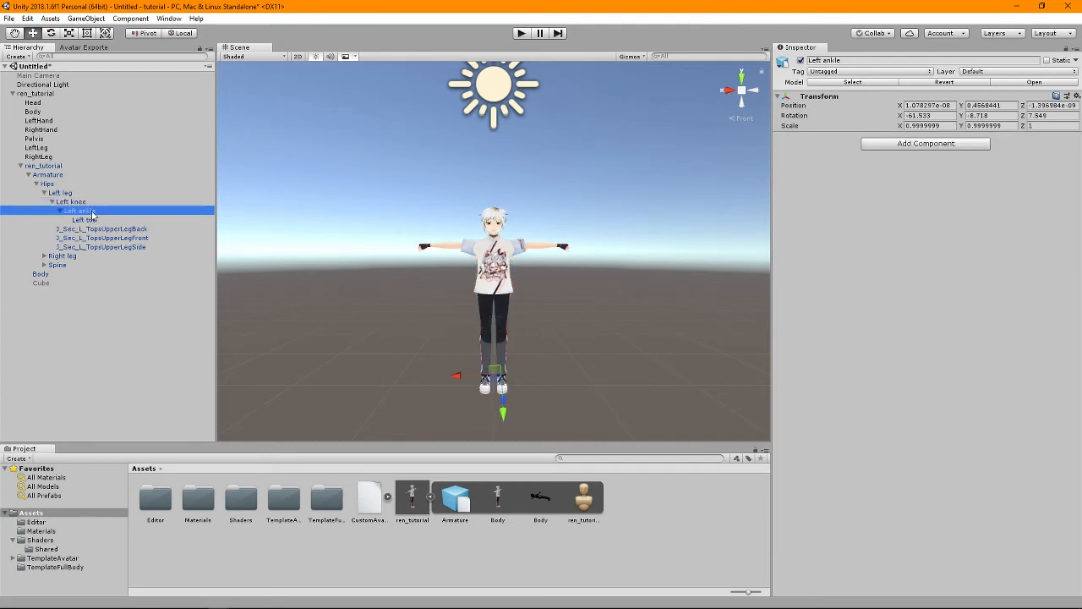
right_click(93, 215)
click(152, 306)
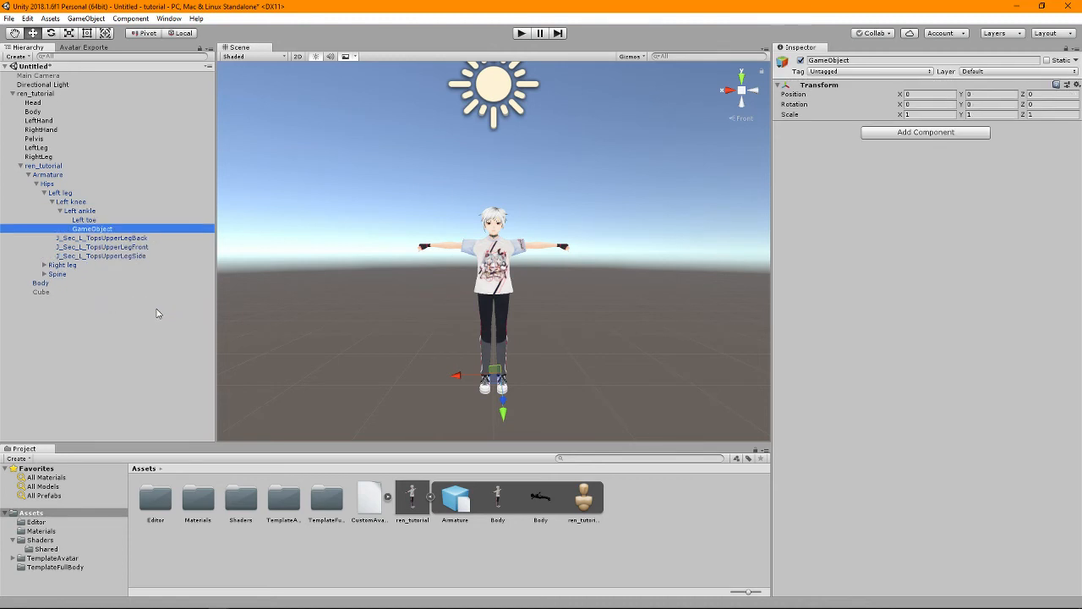
right_click(101, 230)
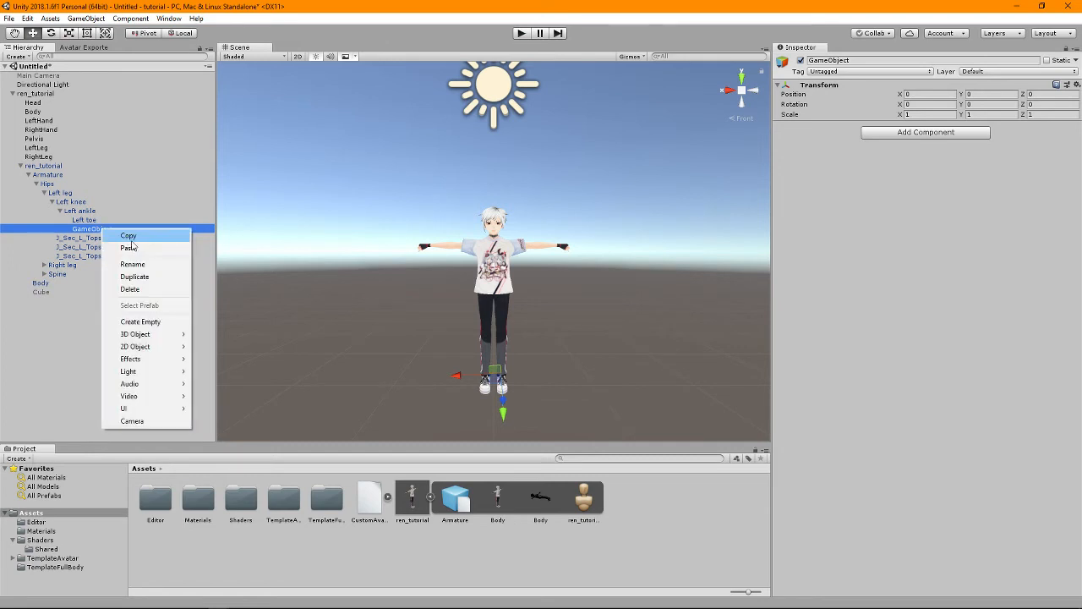
click(92, 232)
drag(91, 231, 78, 149)
Rename the empty object inside LeftLeg as LeftLegTarget.
right_click(75, 157)
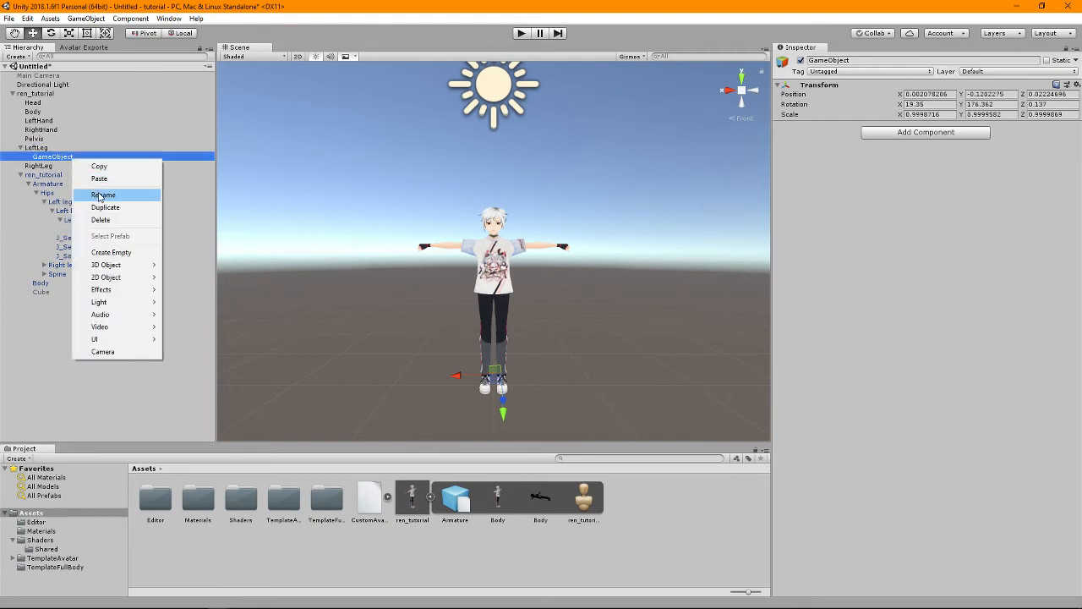
click(99, 195)
text(Left)
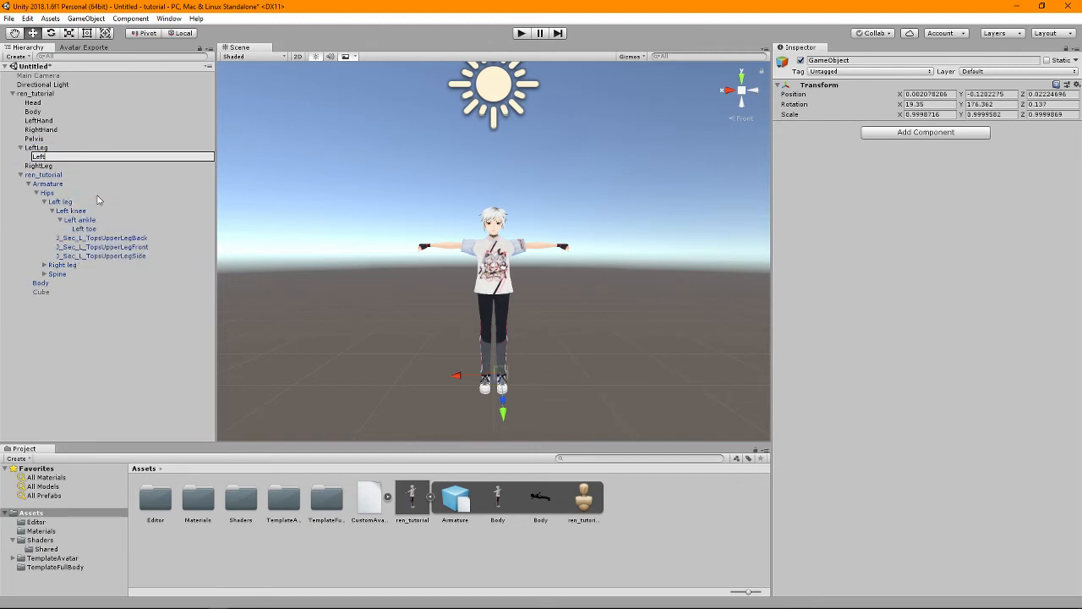
text(LegTarget)
key(Return)
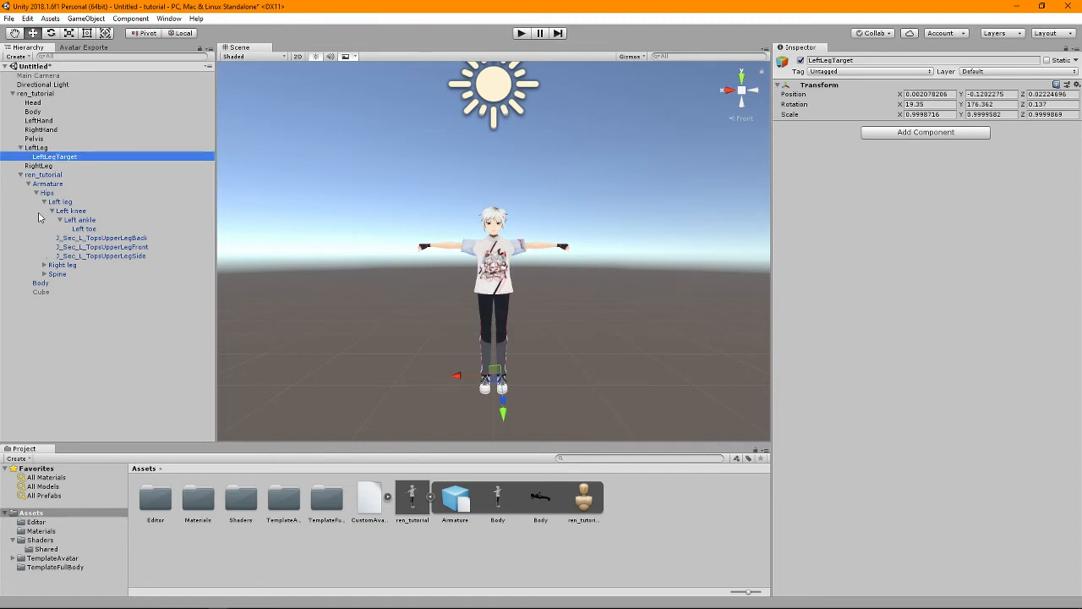
Make Right knee the first child of the Right leg bone and expand it down to the toe.
click(44, 265)
drag(59, 303, 73, 274)
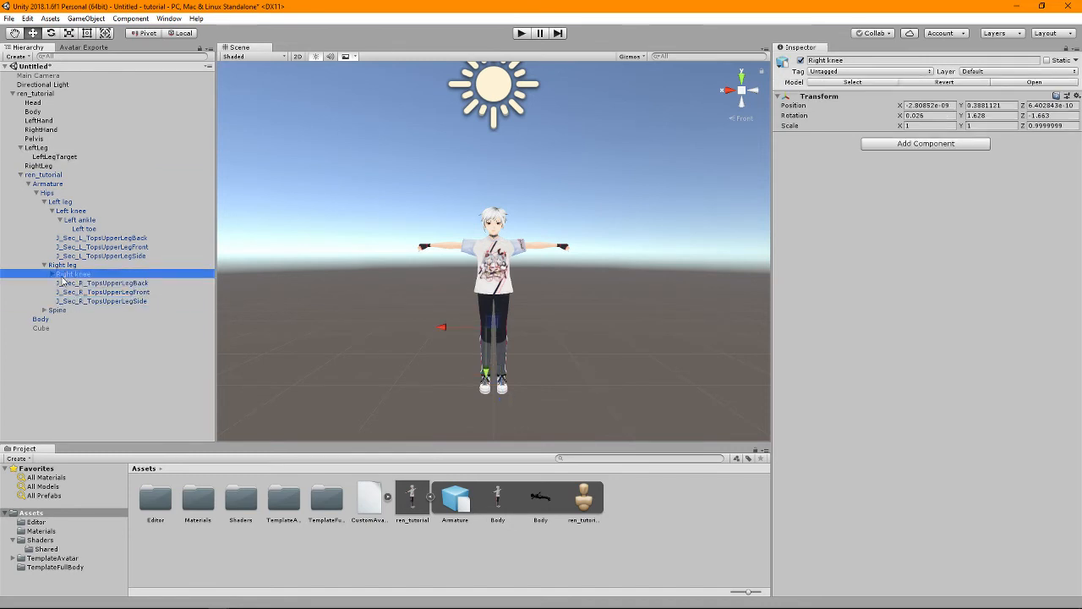
click(56, 276)
click(60, 283)
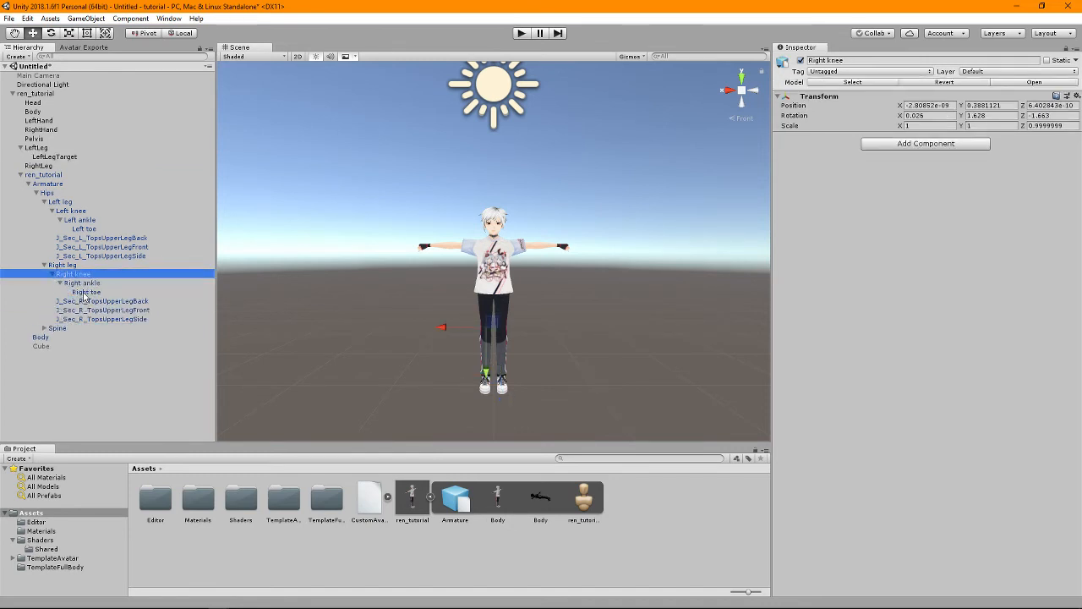
Create an empty object under the Right ankle bone and move it into the RightLeg target.
click(83, 285)
right_click(88, 285)
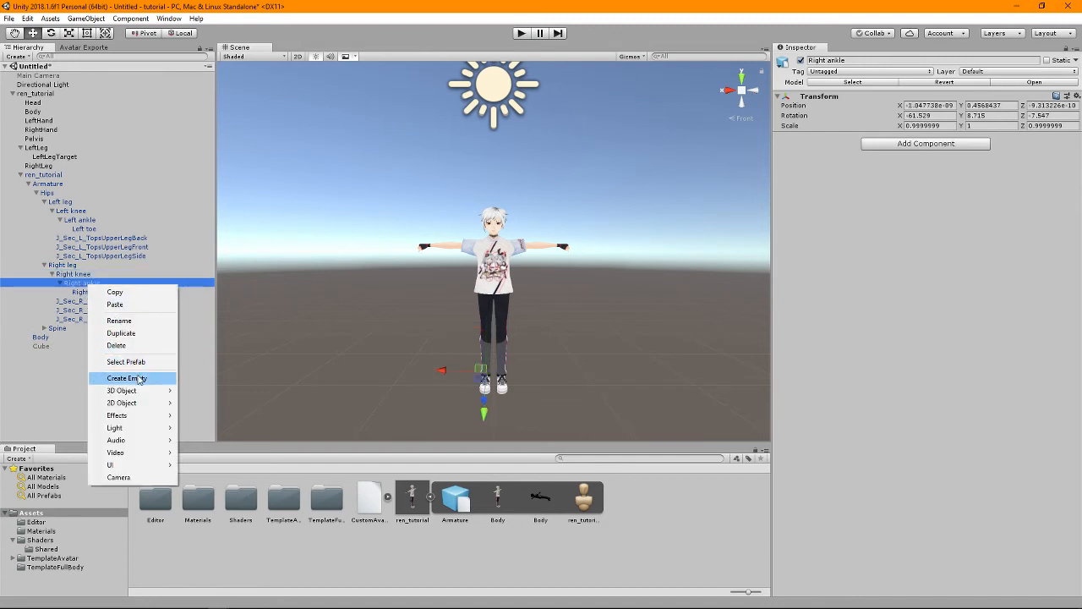
click(140, 378)
drag(93, 302, 83, 167)
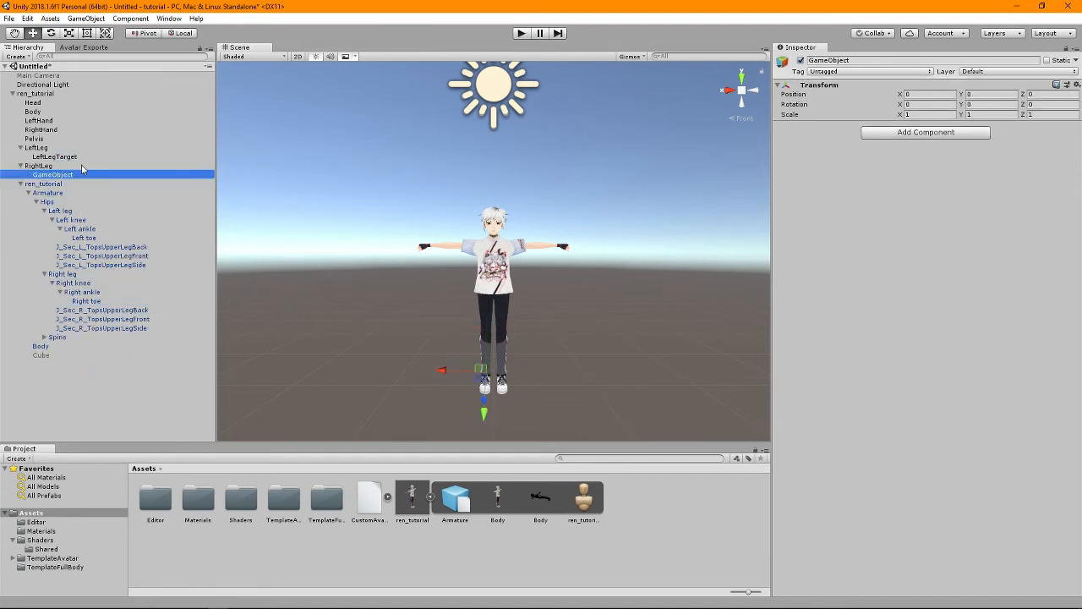
Rename the empty object inside RightLeg as RightLegTarget.
right_click(73, 176)
click(95, 210)
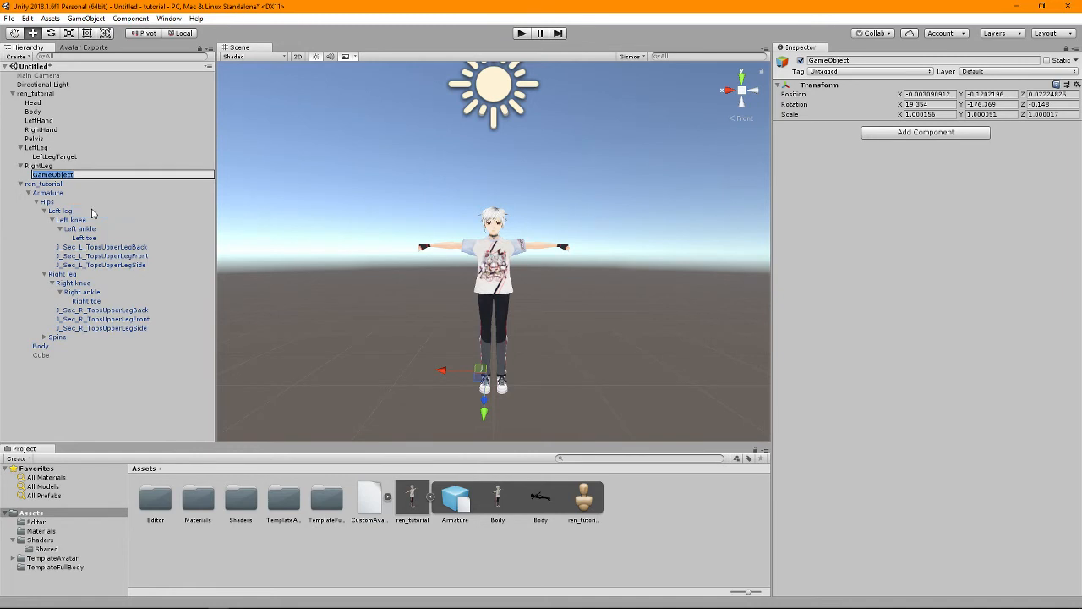
text(RightLegTarget)
key(Return)
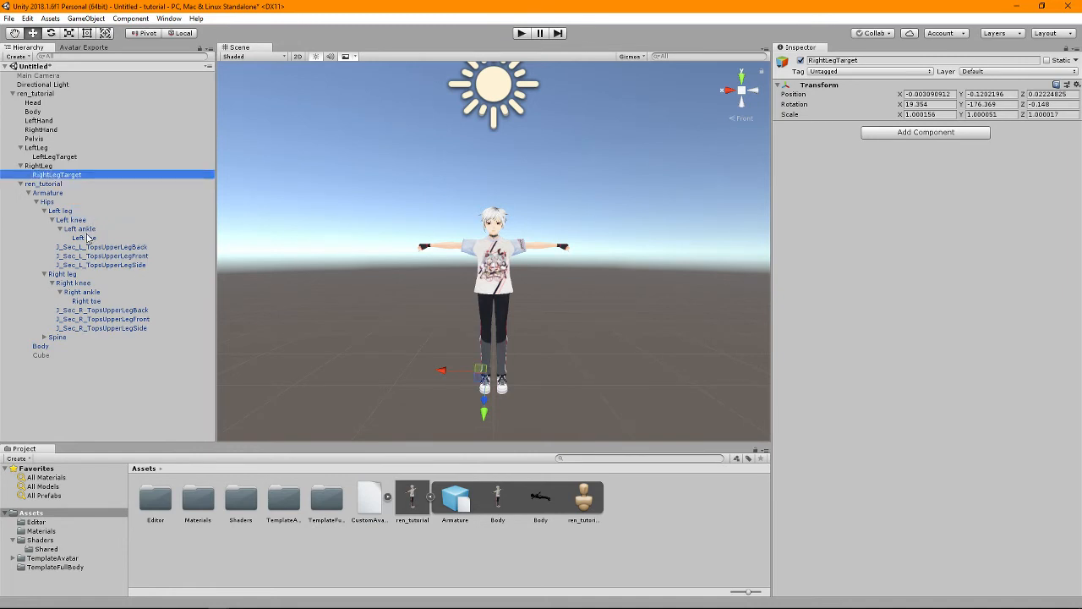
Expand the Spine bones down to Left elbow and make Left elbow the first child of Left arm.
click(44, 338)
click(52, 347)
click(60, 355)
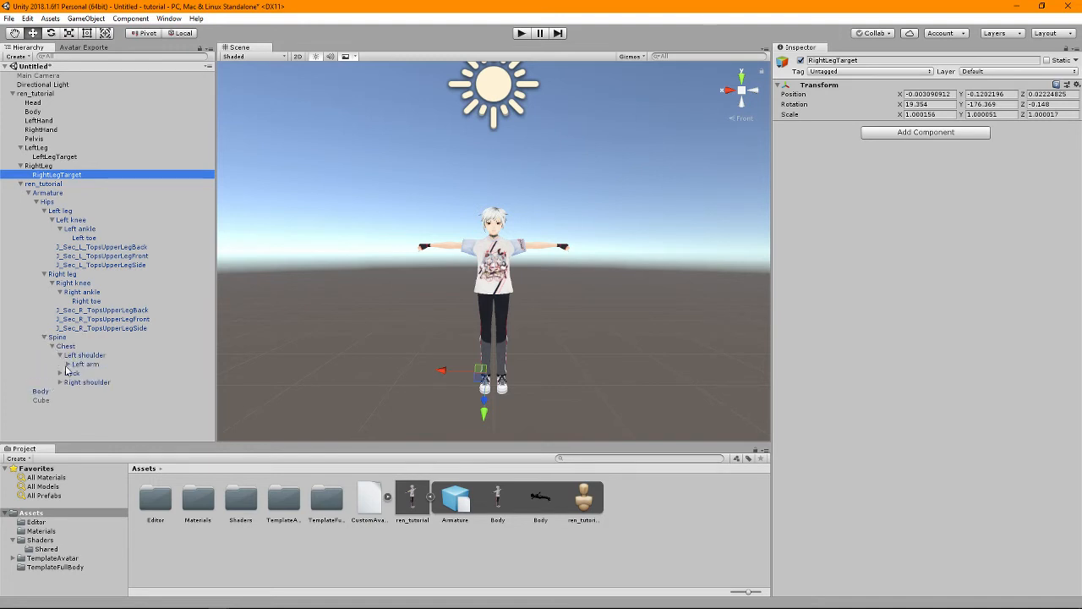
click(68, 364)
click(81, 392)
click(77, 392)
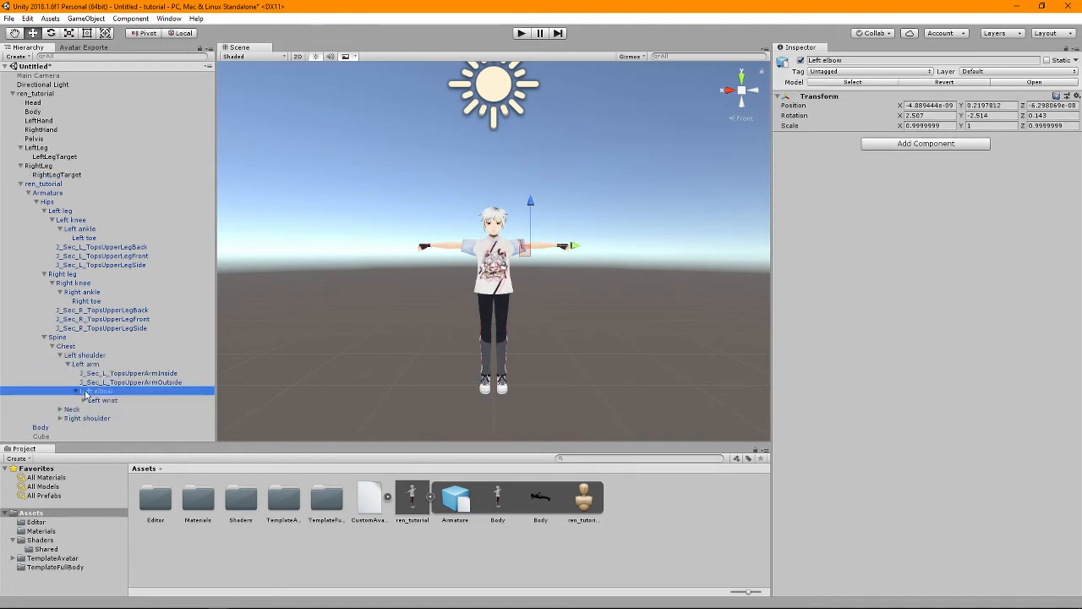
drag(108, 392, 113, 374)
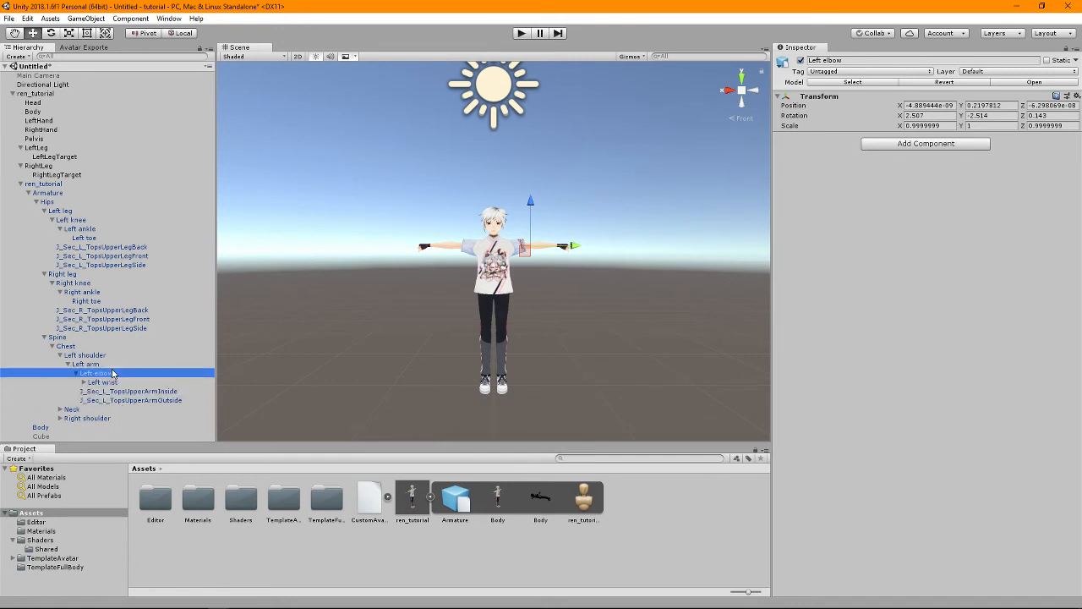
Create an empty object under the Left wrist bone and move it into the LeftHand target.
click(107, 387)
right_click(103, 385)
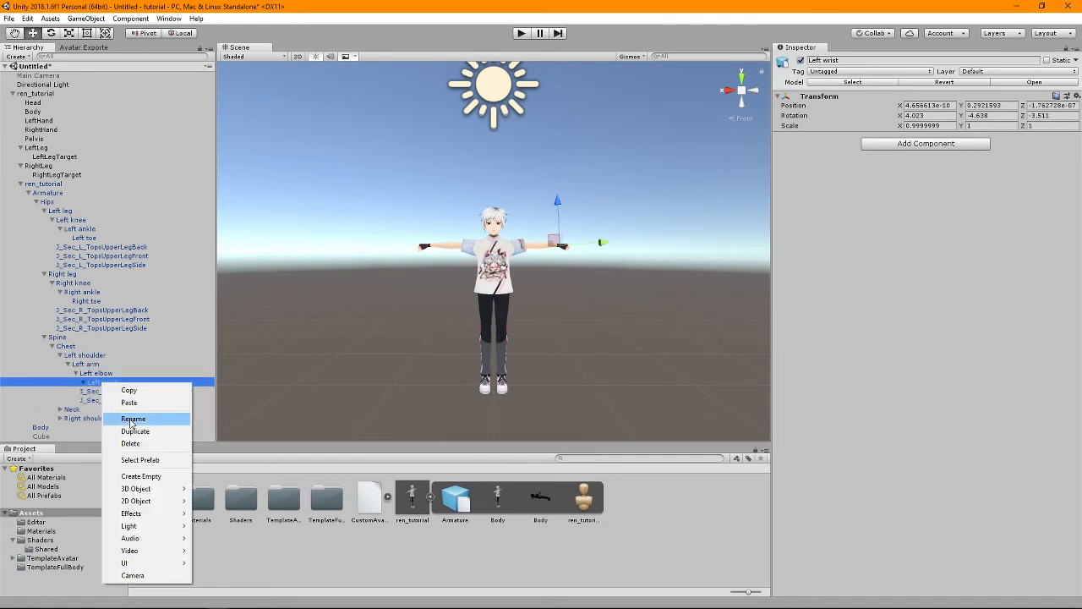
click(141, 476)
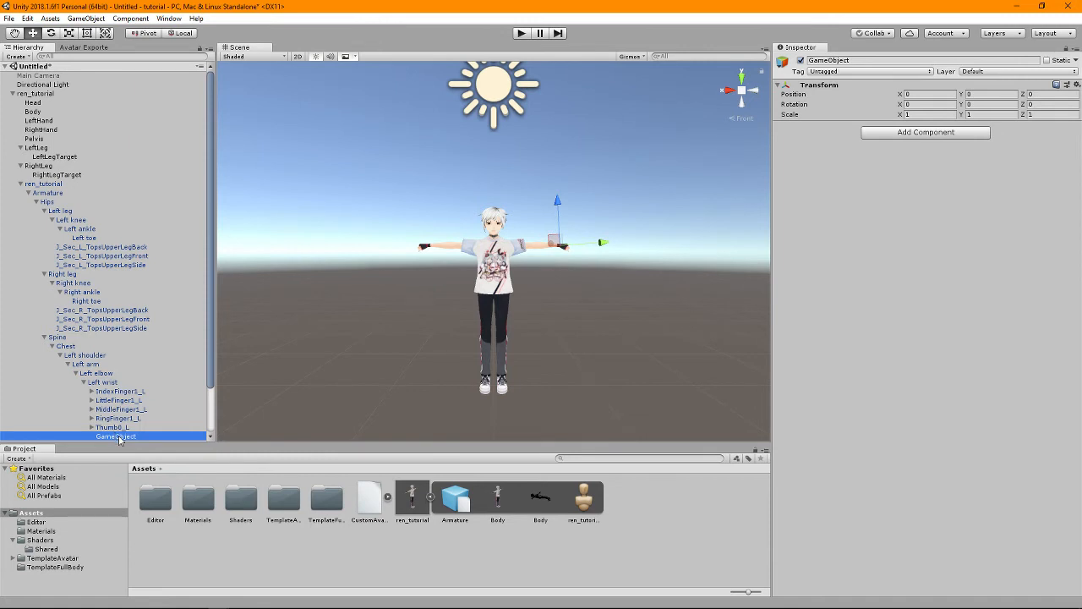
drag(120, 439, 59, 123)
Rename the empty object inside LeftHand as LeftHandTarget.
right_click(64, 129)
click(89, 164)
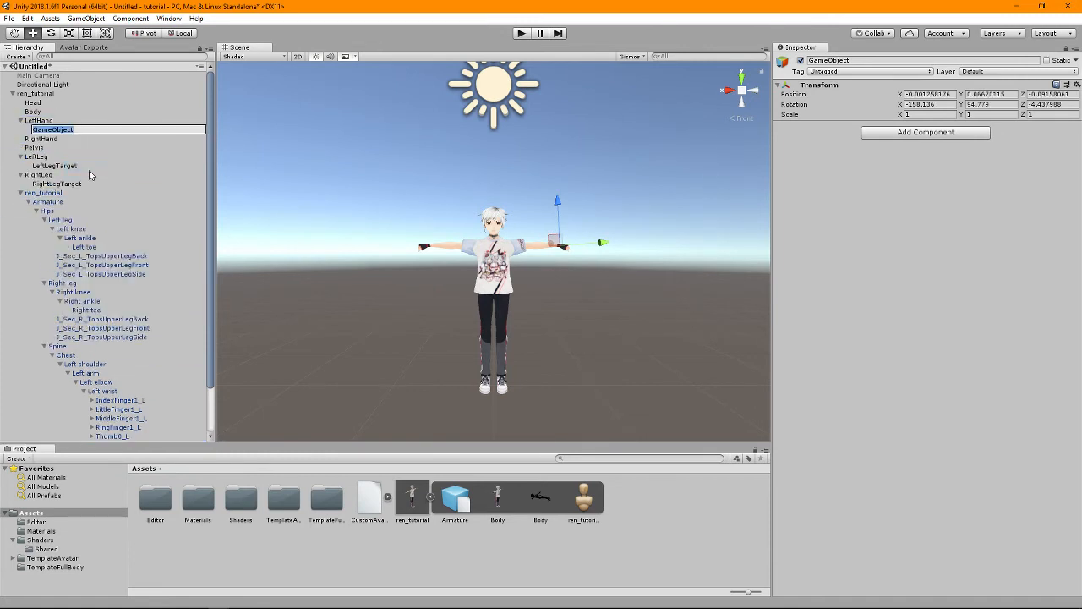
text(LeftHandTarget)
key(Return)
Expand the Right shoulder bones, make Right elbow the first child of Right arm and expand it to show Right wrist.
scroll(97, 178, down, 3)
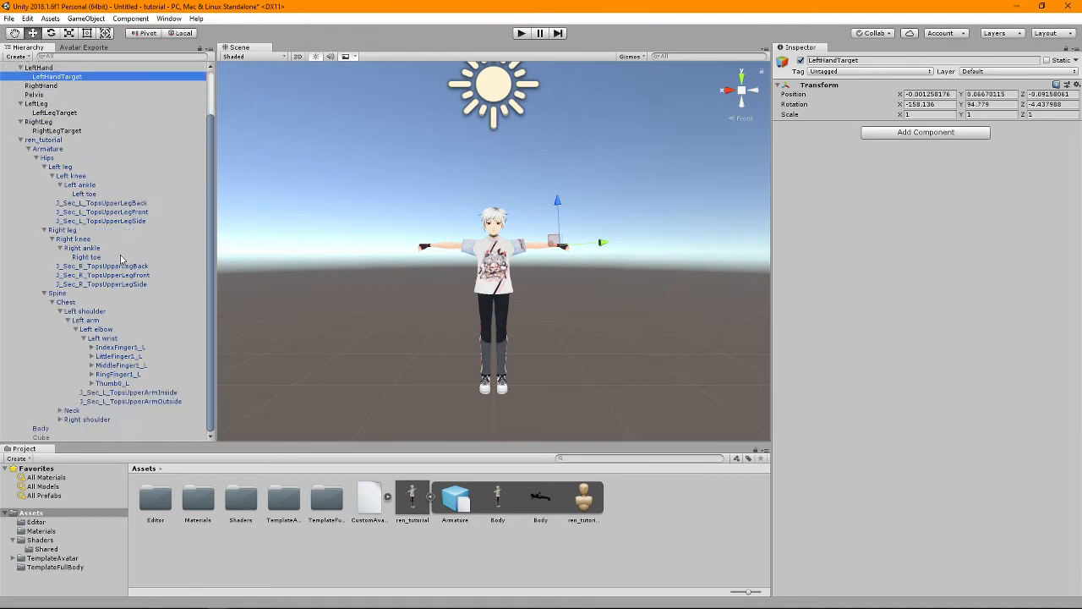
click(57, 419)
click(59, 419)
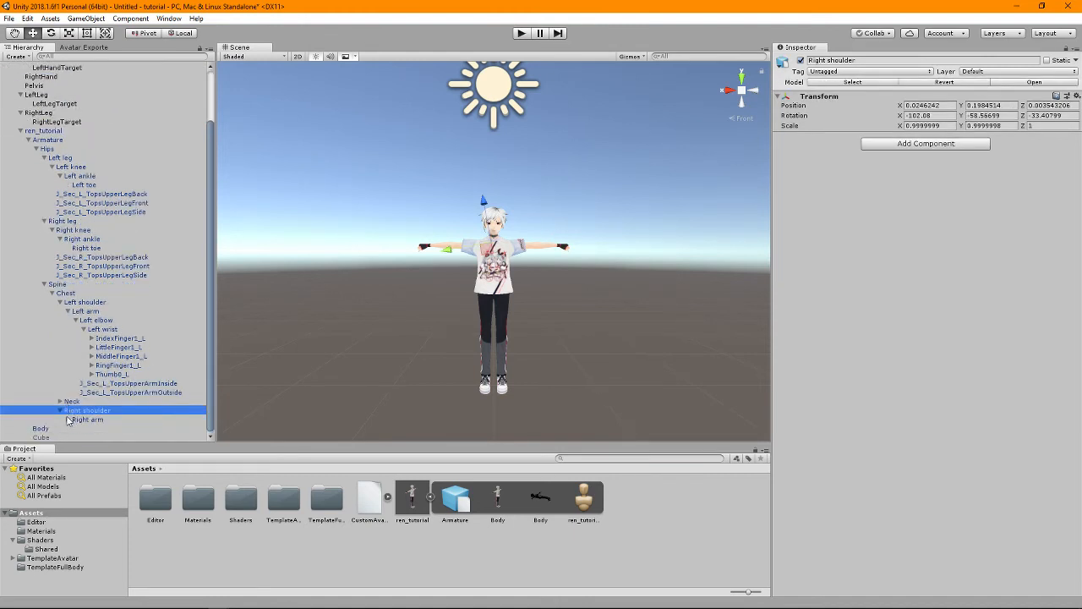
click(68, 419)
click(86, 420)
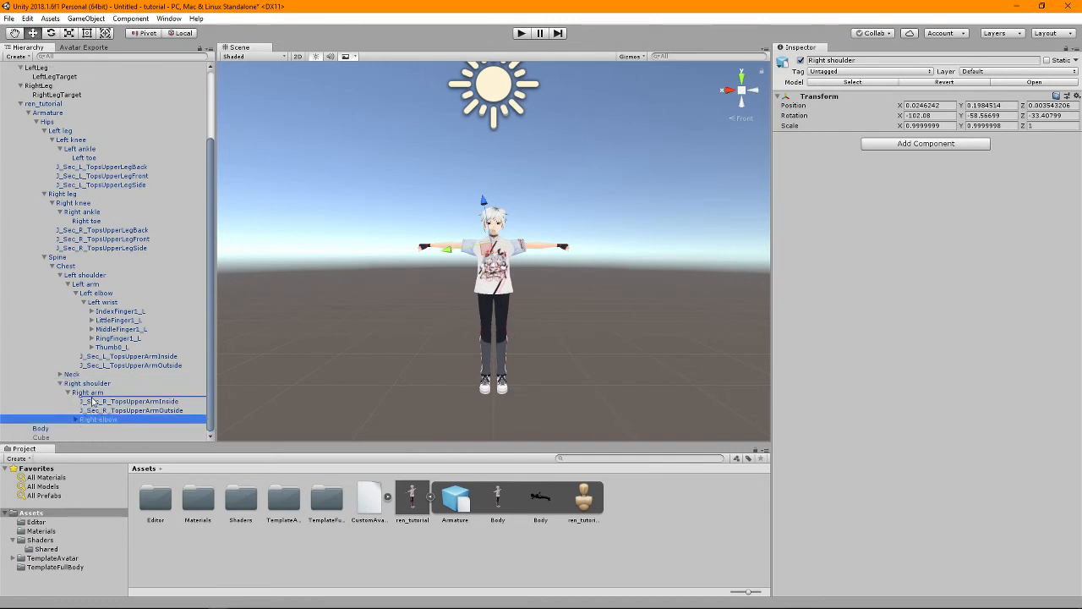
drag(93, 402, 95, 403)
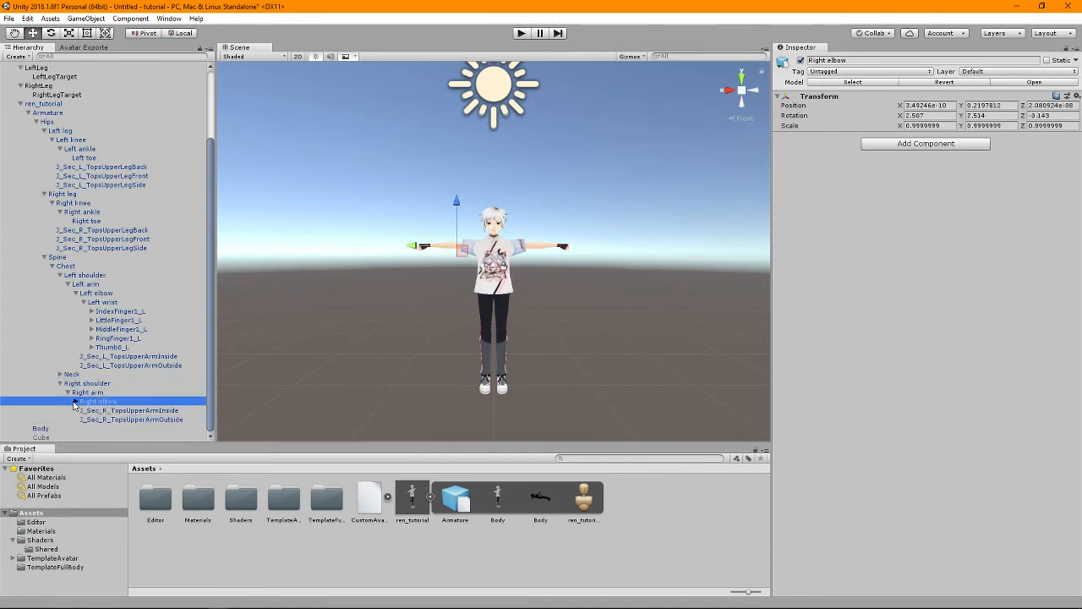
click(75, 402)
Create an empty object under the Right wrist bone and move it into the RightHand target.
click(95, 410)
right_click(110, 412)
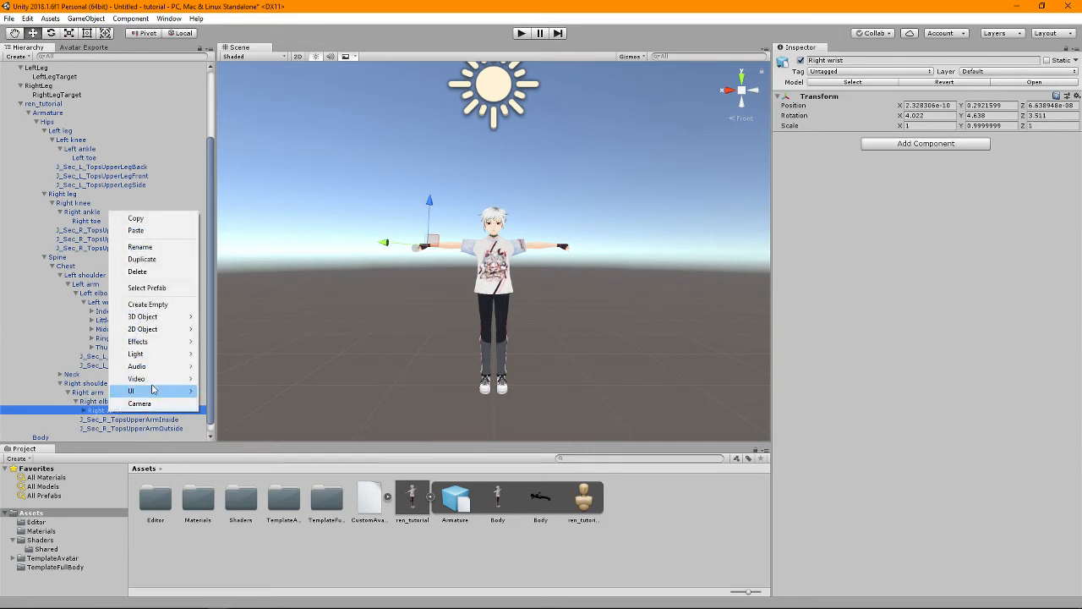
click(149, 305)
drag(126, 437, 84, 141)
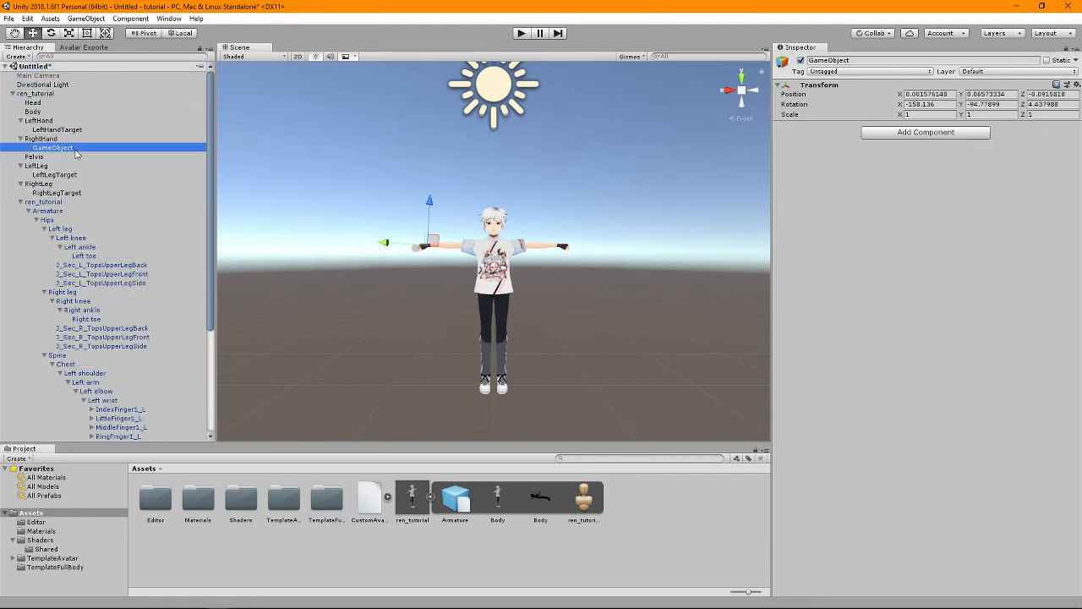
Rename the empty object inside RightHand as RightHandTarget.
right_click(74, 149)
click(101, 183)
text(R)
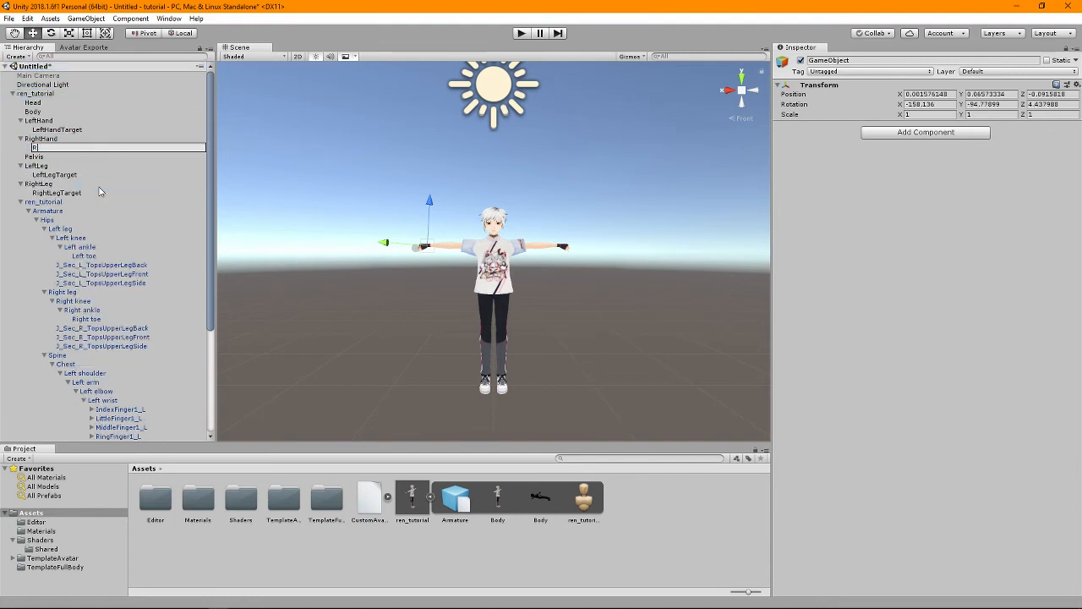
text(ightHandTarget)
key(Return)
Create an empty object under the Hips bone and move it into the Pelvis target.
click(72, 157)
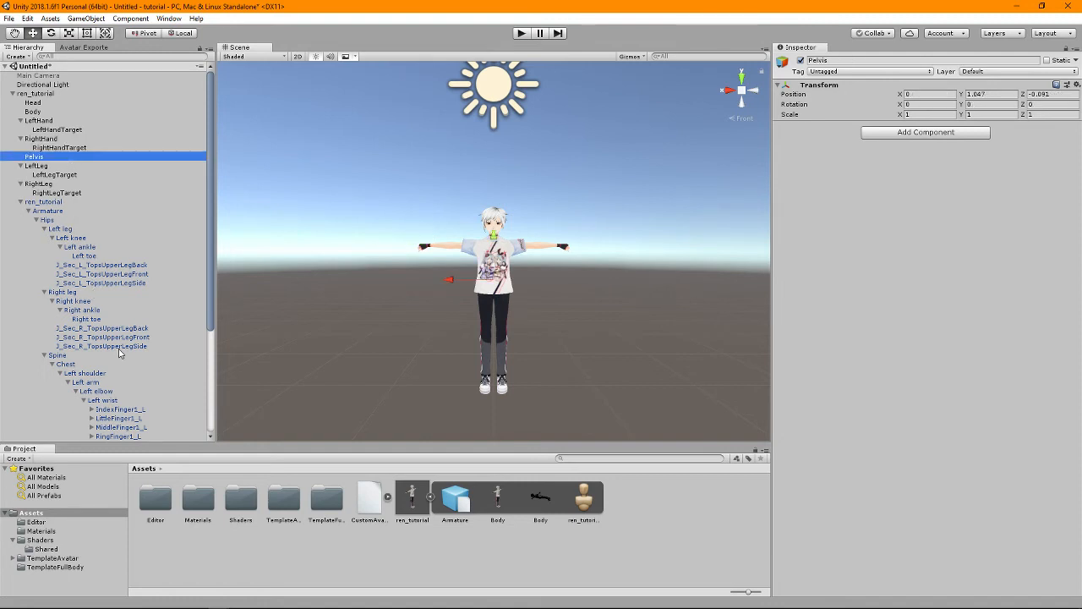
scroll(119, 354, down, 3)
click(49, 154)
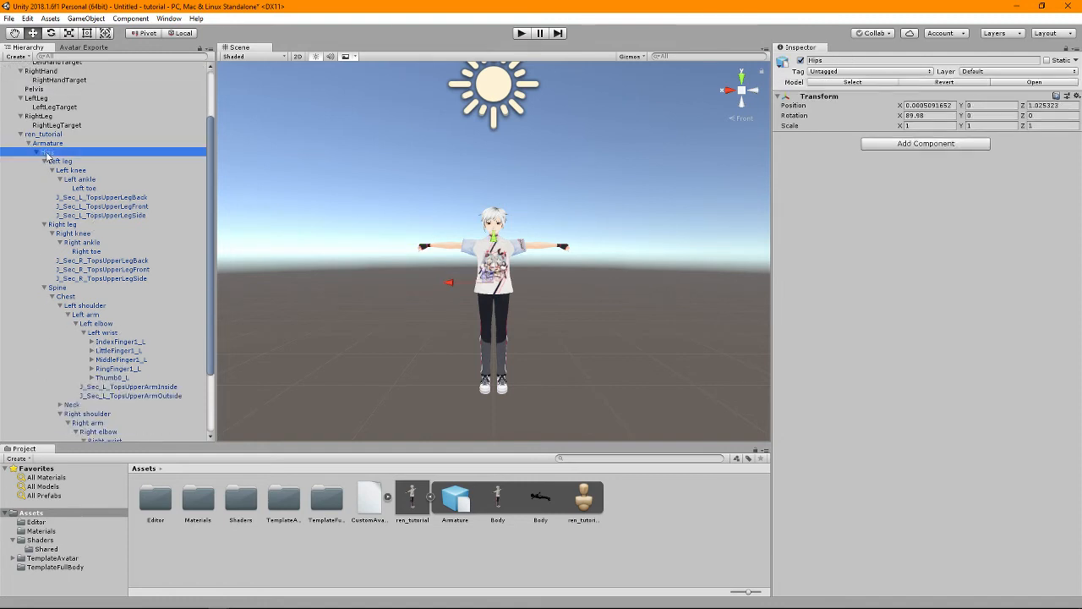
right_click(50, 154)
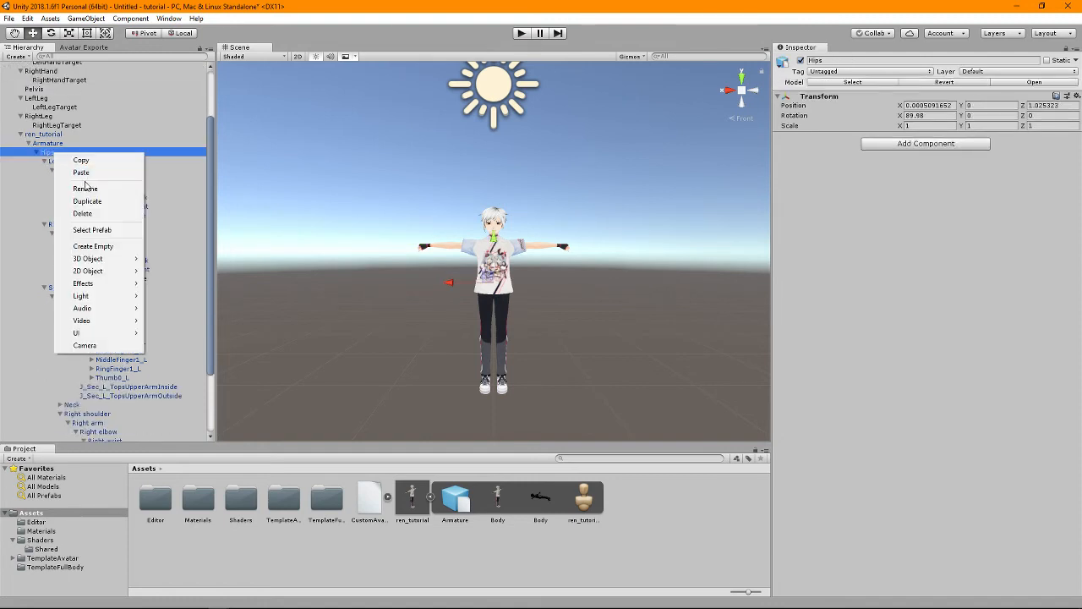
click(93, 246)
drag(88, 441, 85, 161)
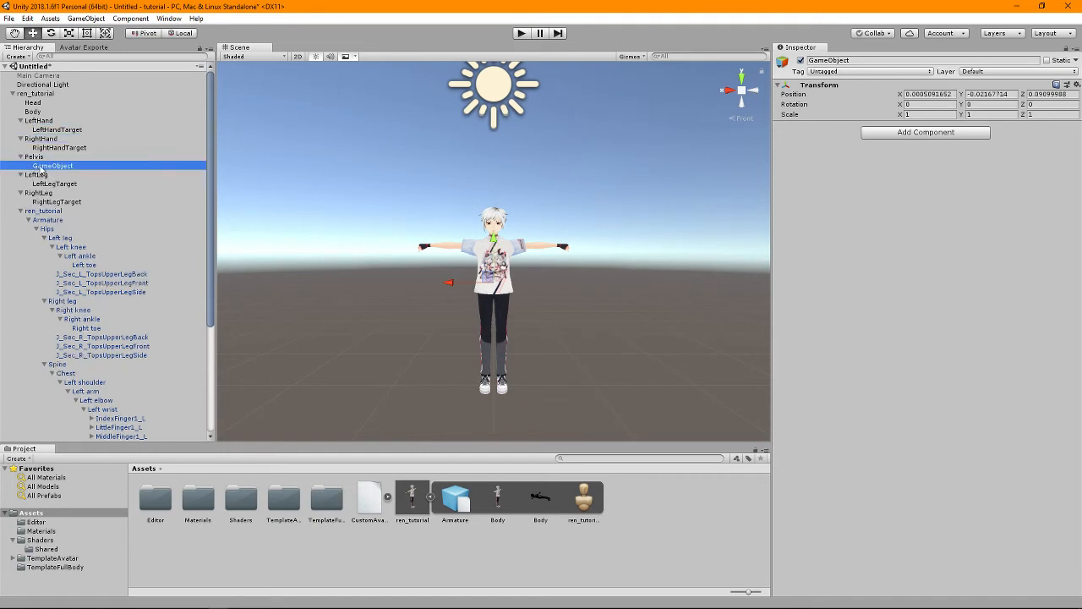
Rename the empty object inside Pelvis as PelvisTarget.
right_click(41, 166)
click(68, 199)
text(Pe)
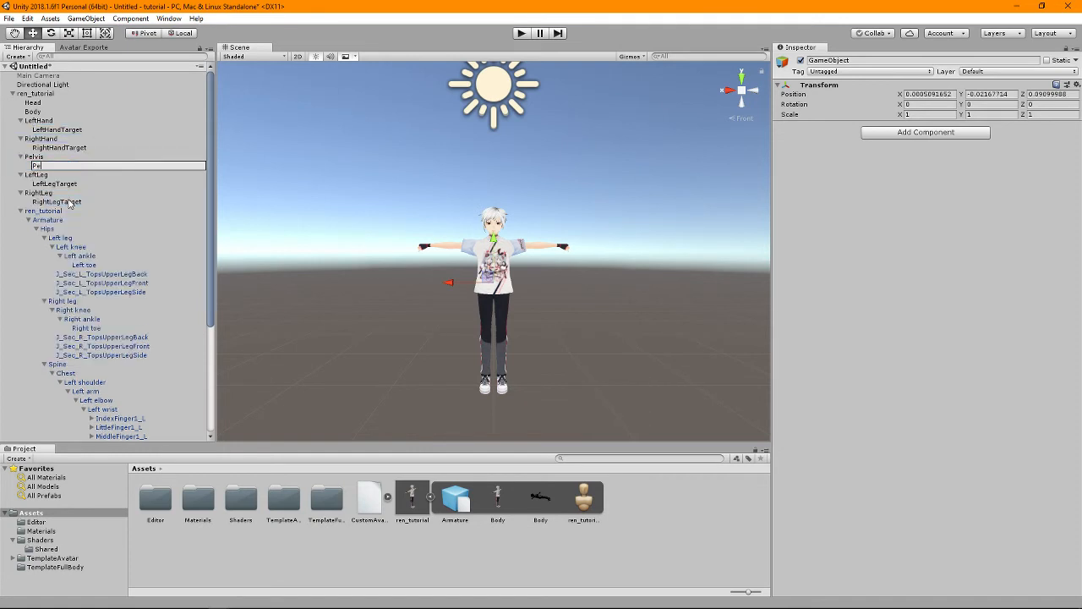
text(lvisTarget)
key(Return)
Create an empty object under the Head bone of the Neck and move it into the avatar's Head target.
click(77, 104)
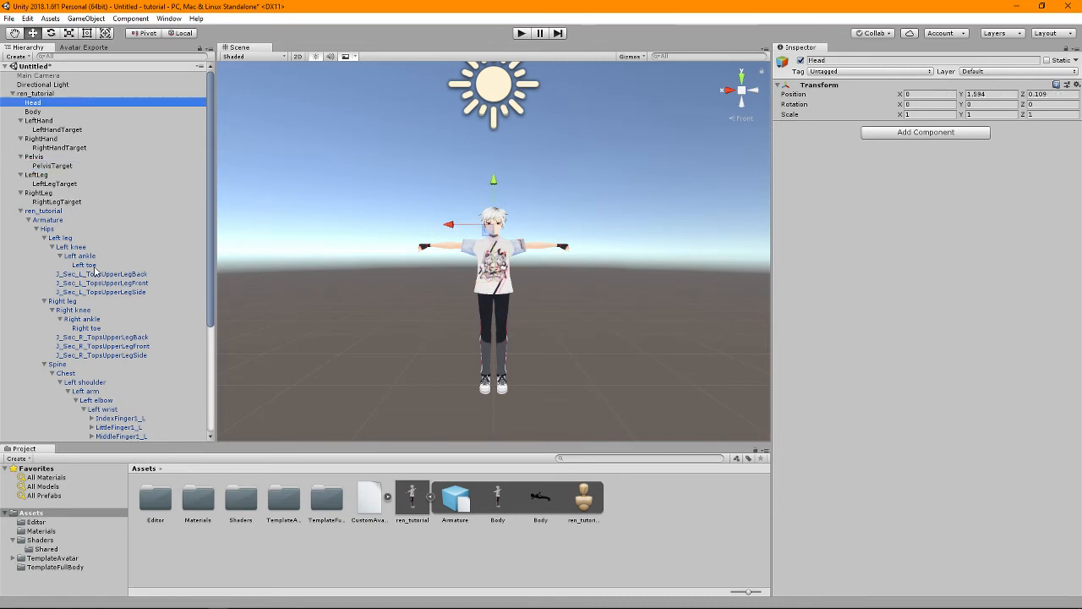
scroll(102, 327, down, 3)
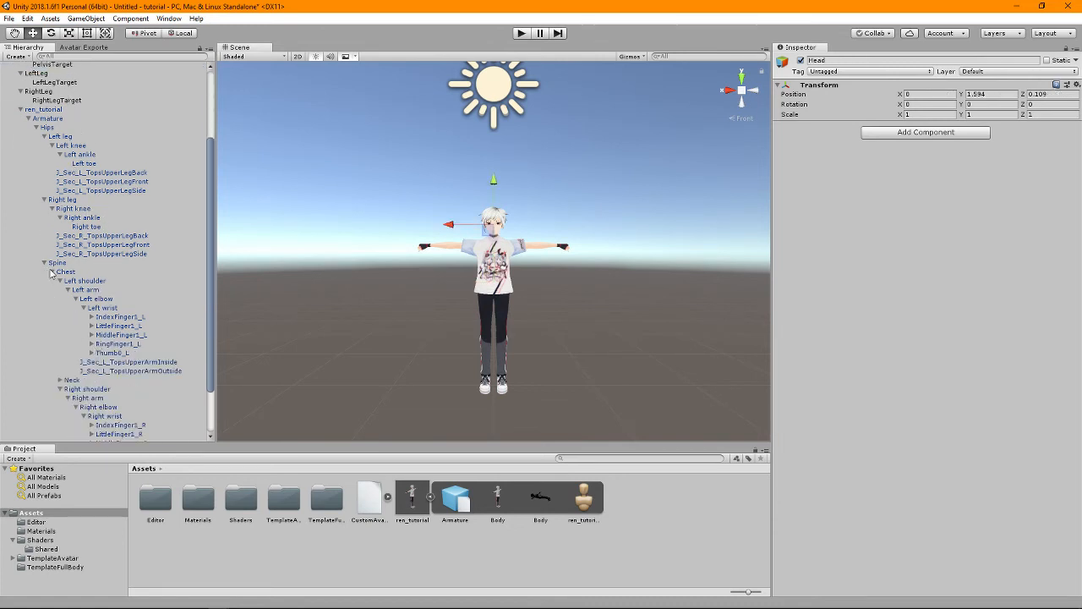
click(60, 380)
scroll(66, 364, down, 1)
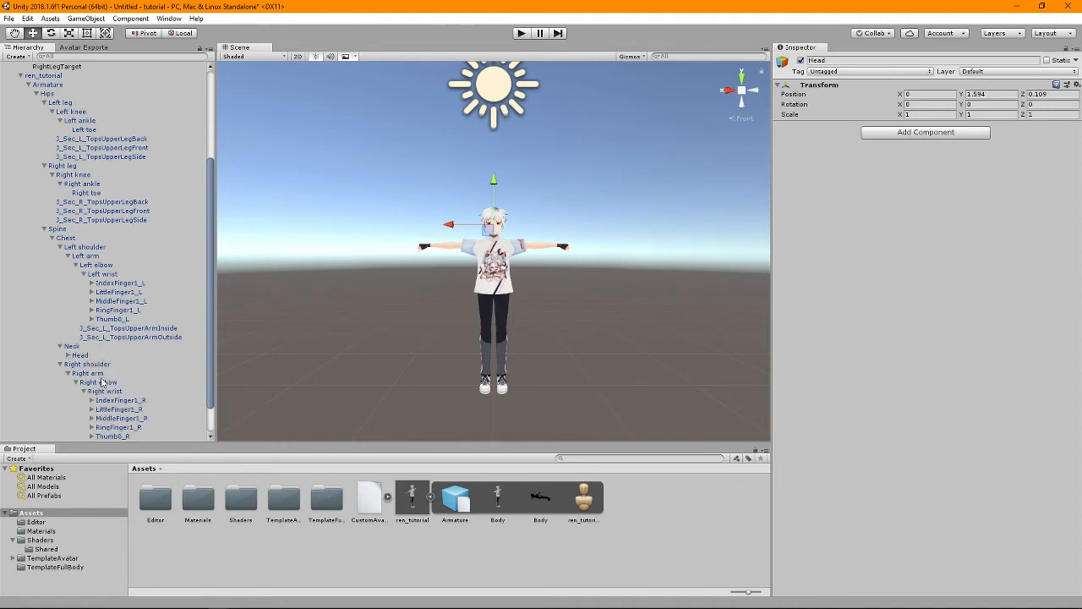
click(69, 355)
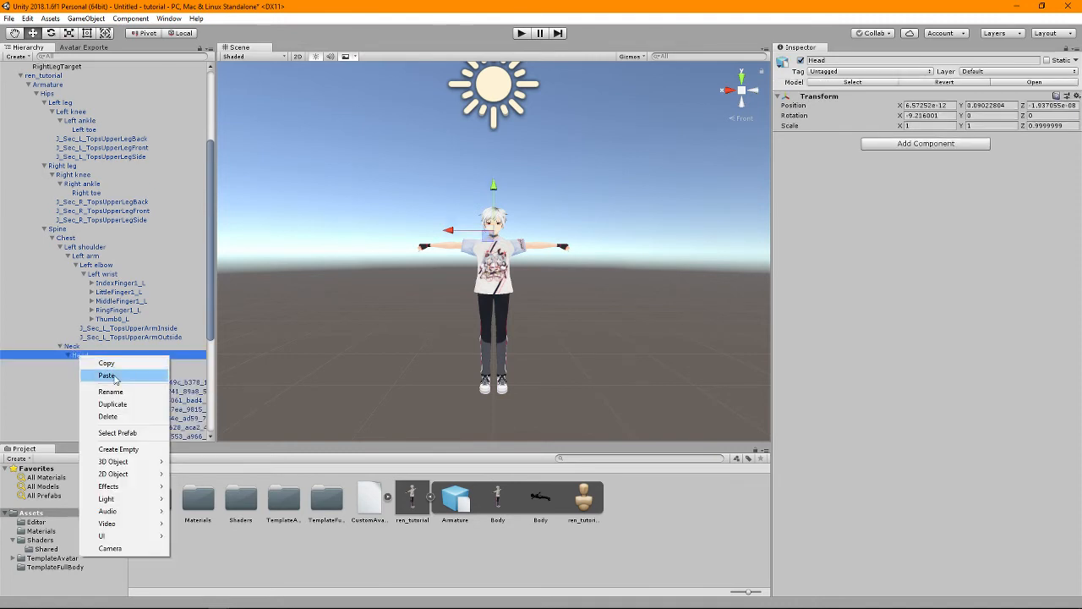
right_click(80, 355)
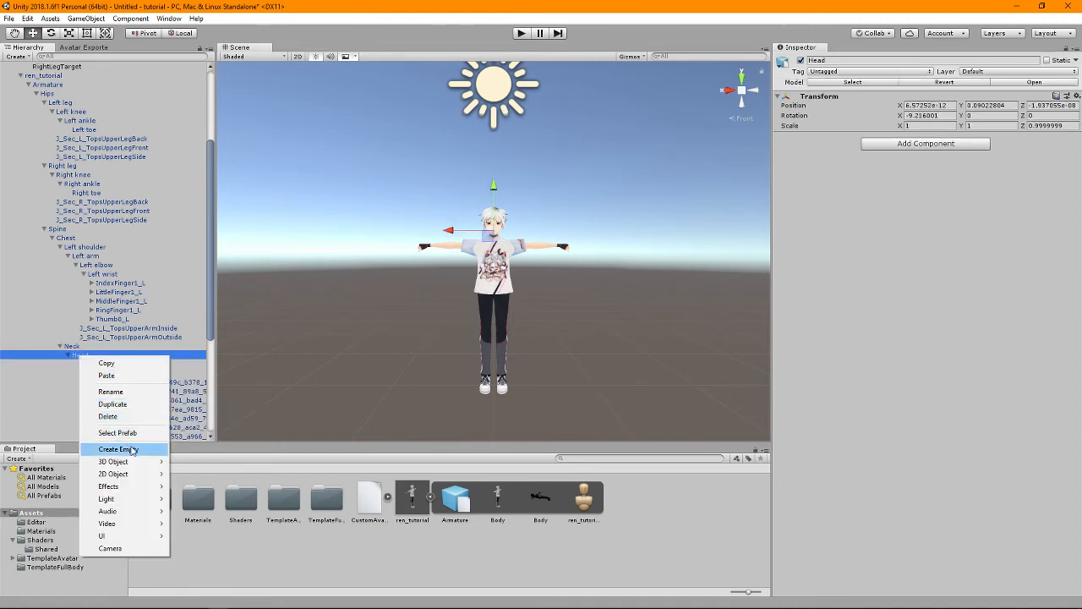
click(132, 449)
drag(102, 376, 98, 104)
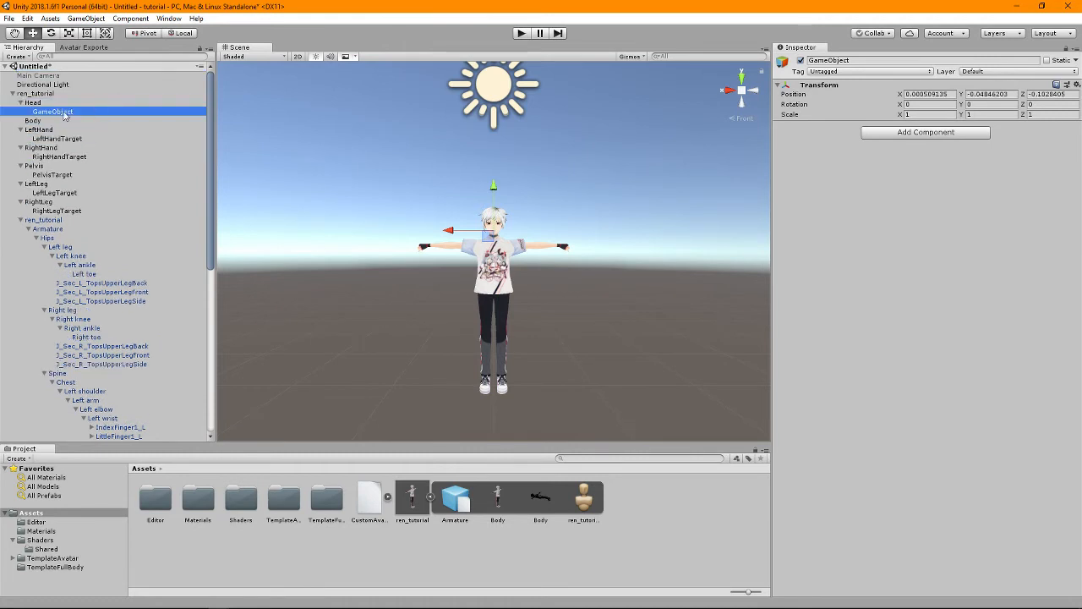
Rename the empty object inside Head as HeadTarget.
right_click(78, 111)
click(96, 149)
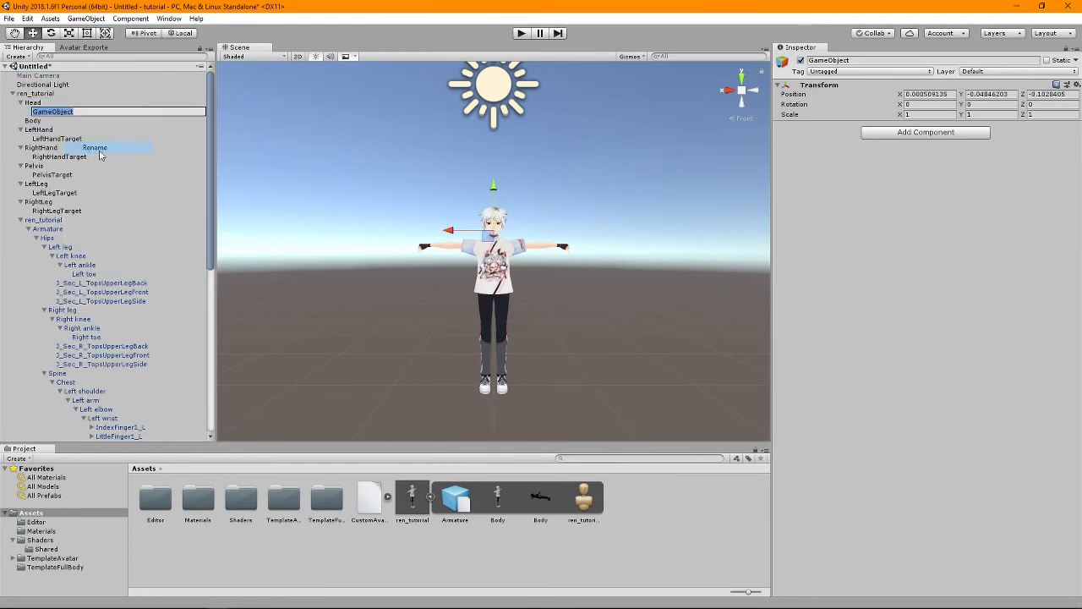
text(HeadTarget)
key(Return)
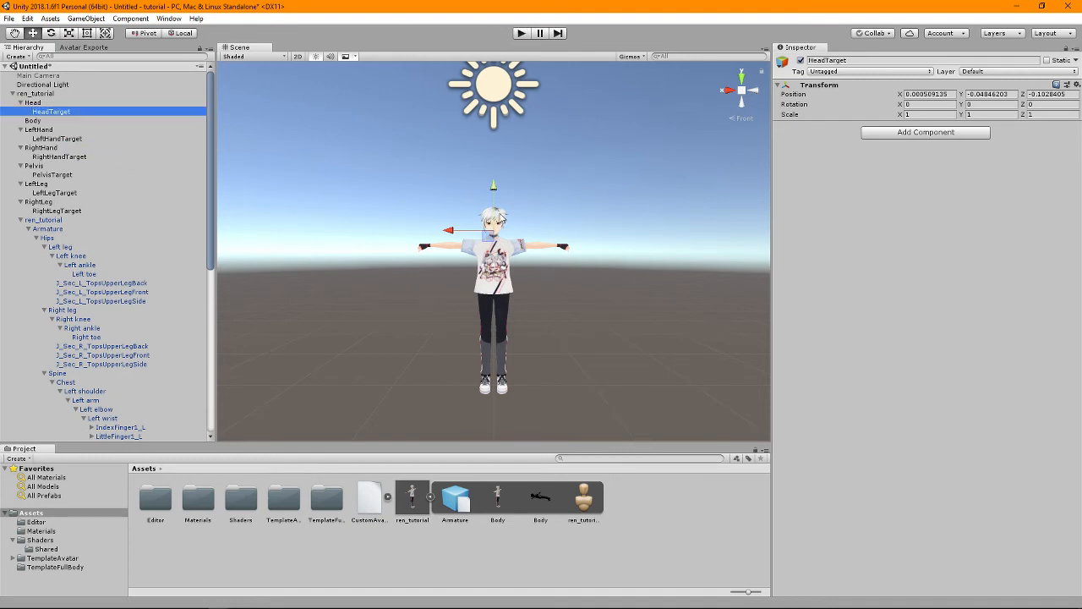
Examine where the hand, pelvis and leg target objects sit on the avatar model.
scroll(526, 183, up, 2)
click(64, 139)
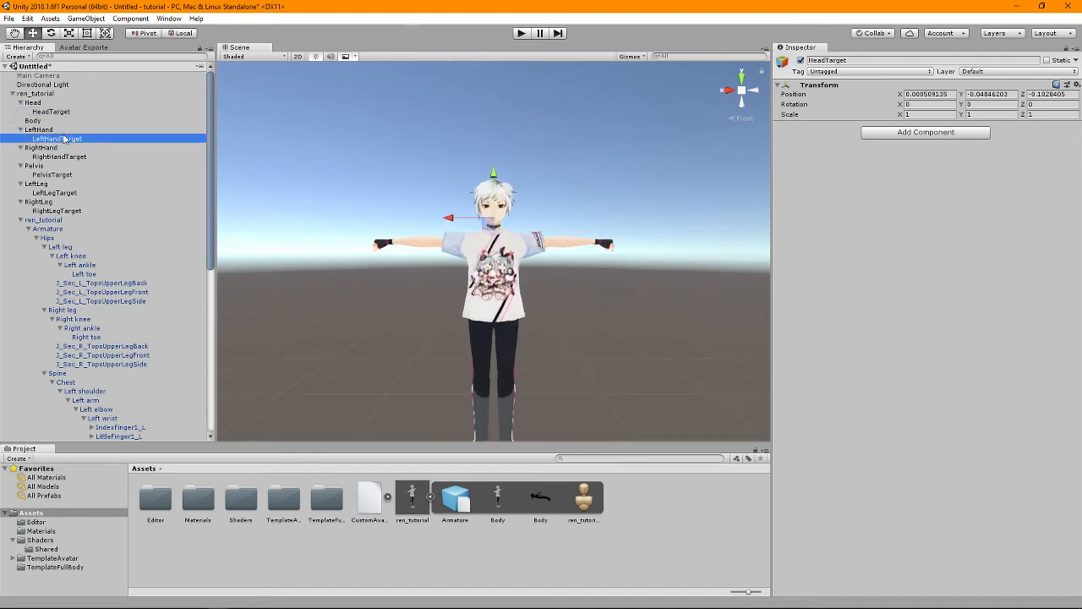
click(82, 165)
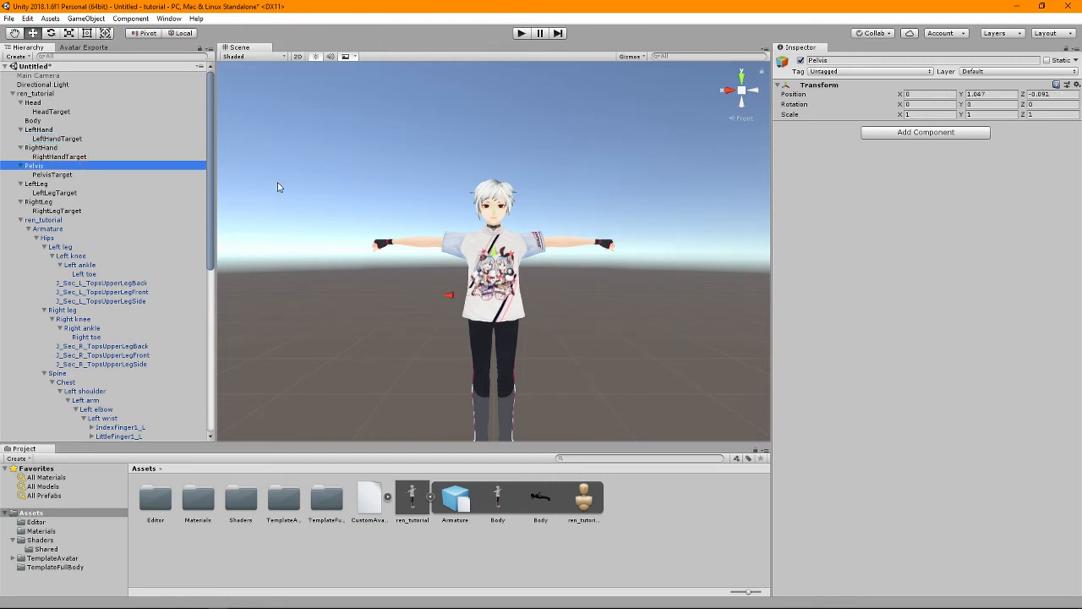
click(74, 156)
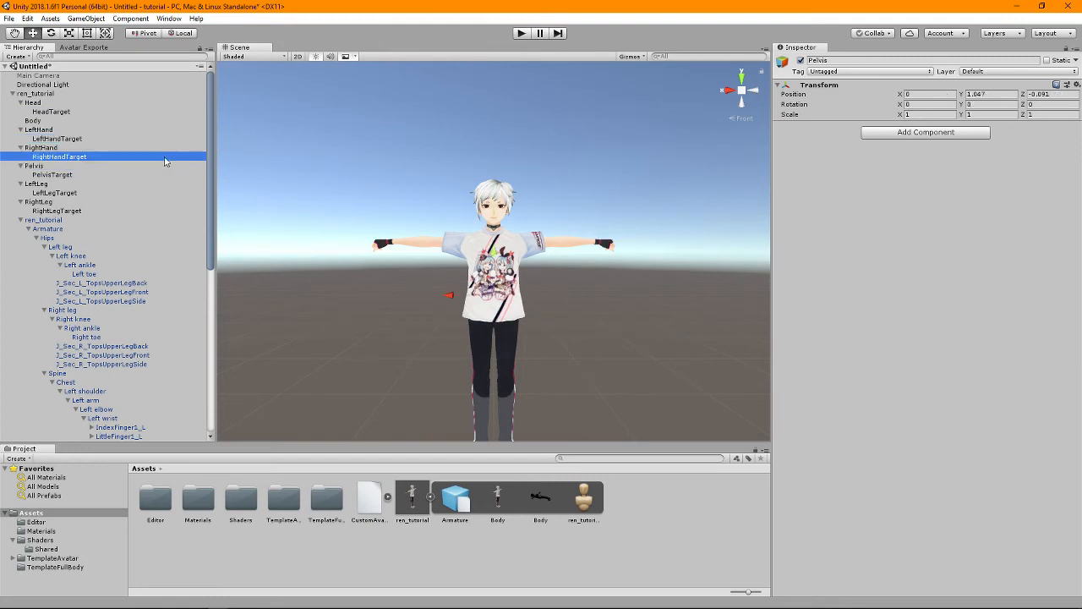
click(61, 175)
click(113, 193)
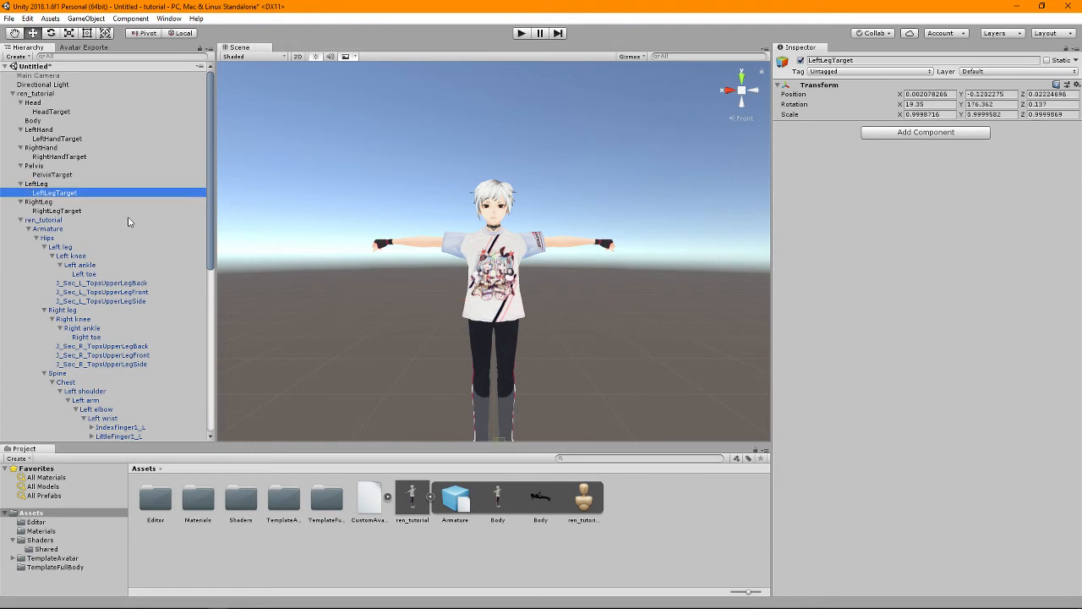
click(113, 220)
scroll(590, 268, down, 3)
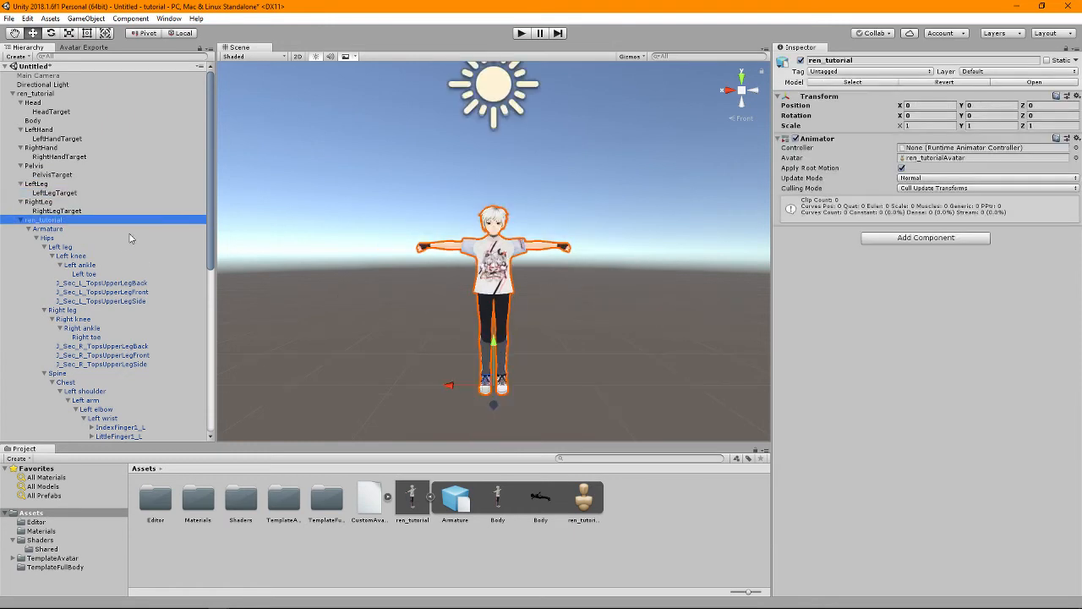
click(74, 211)
click(73, 193)
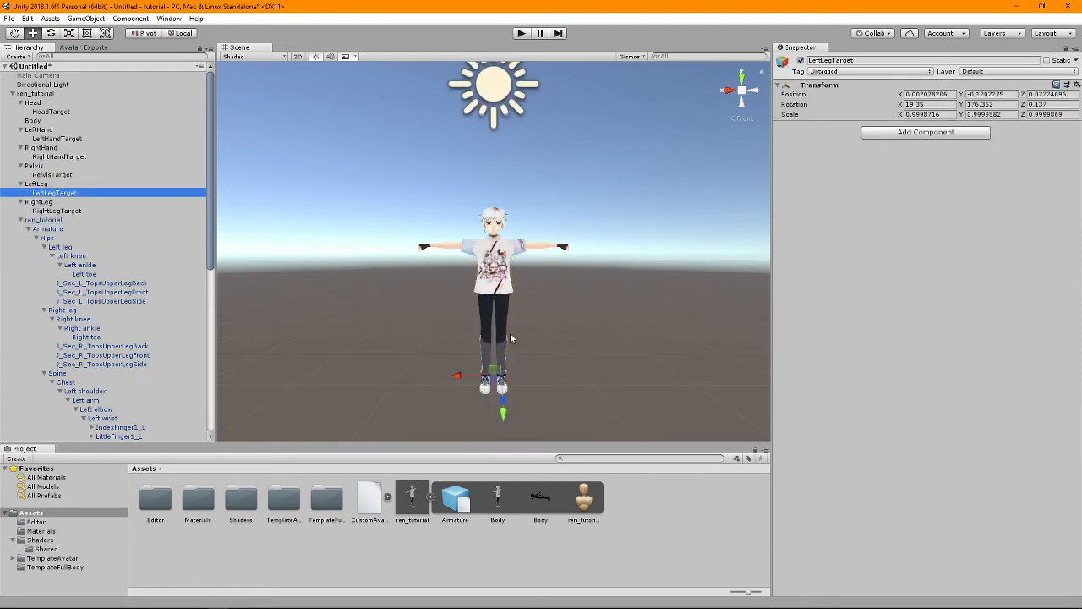
click(105, 212)
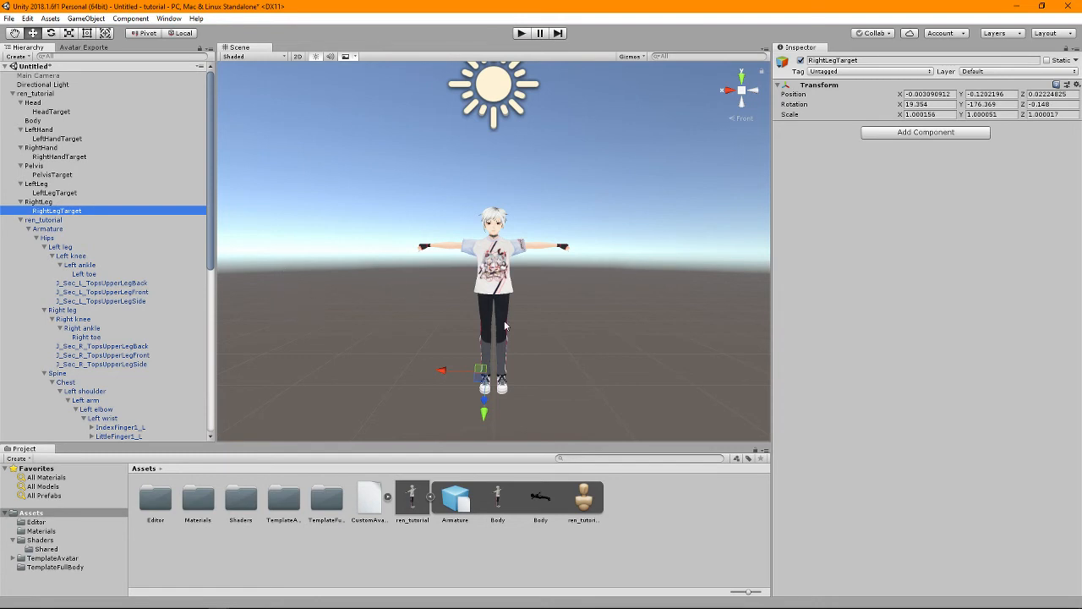
Add a VR IK component to the nested ren_tutorial model inside the avatar.
scroll(504, 326, up, 5)
scroll(512, 342, down, 4)
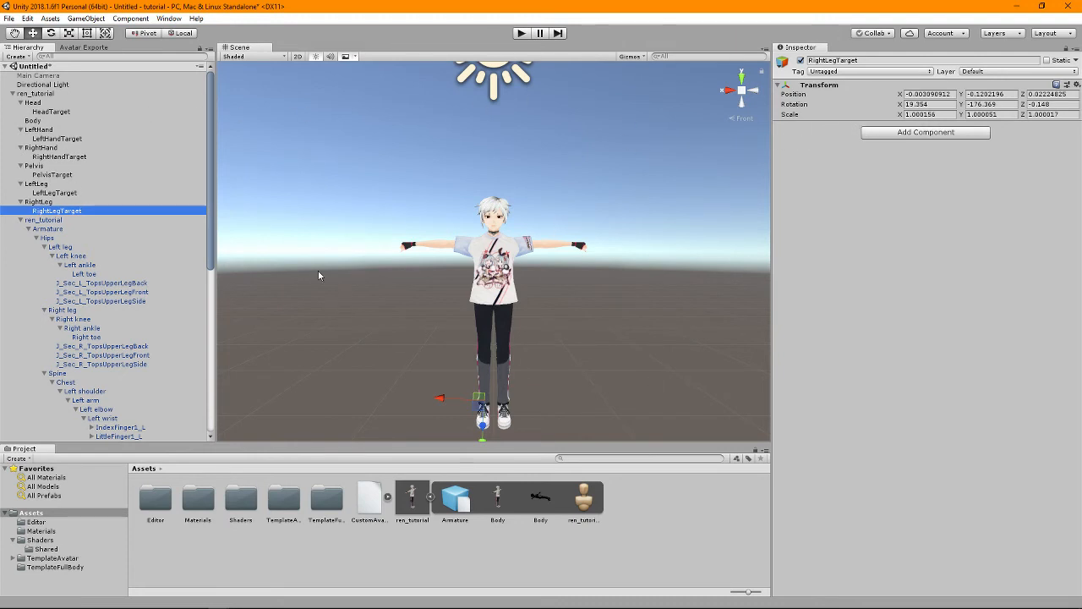
click(21, 220)
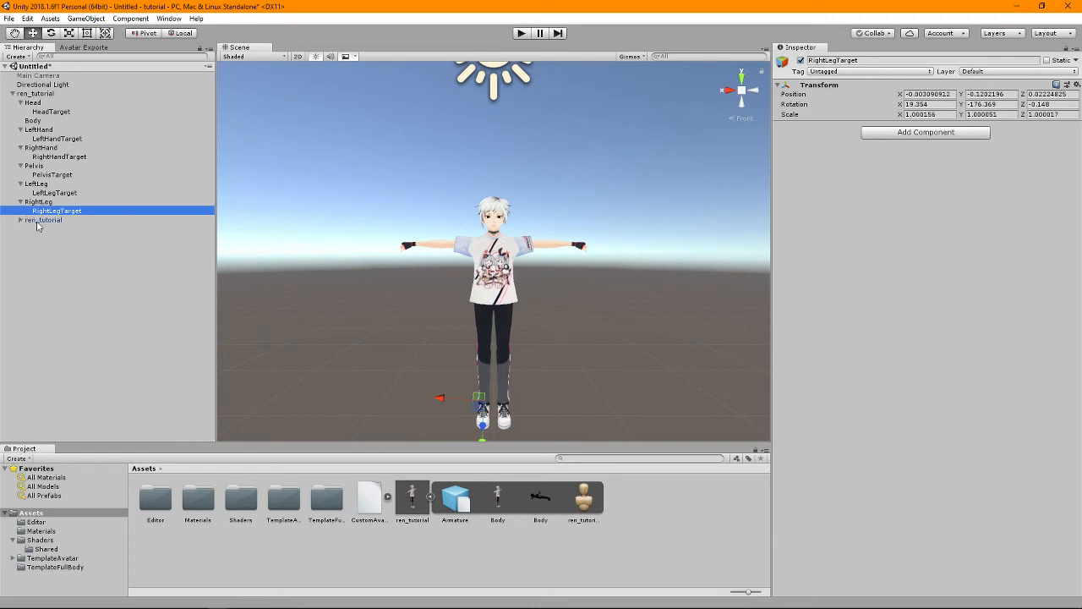
click(42, 219)
click(922, 244)
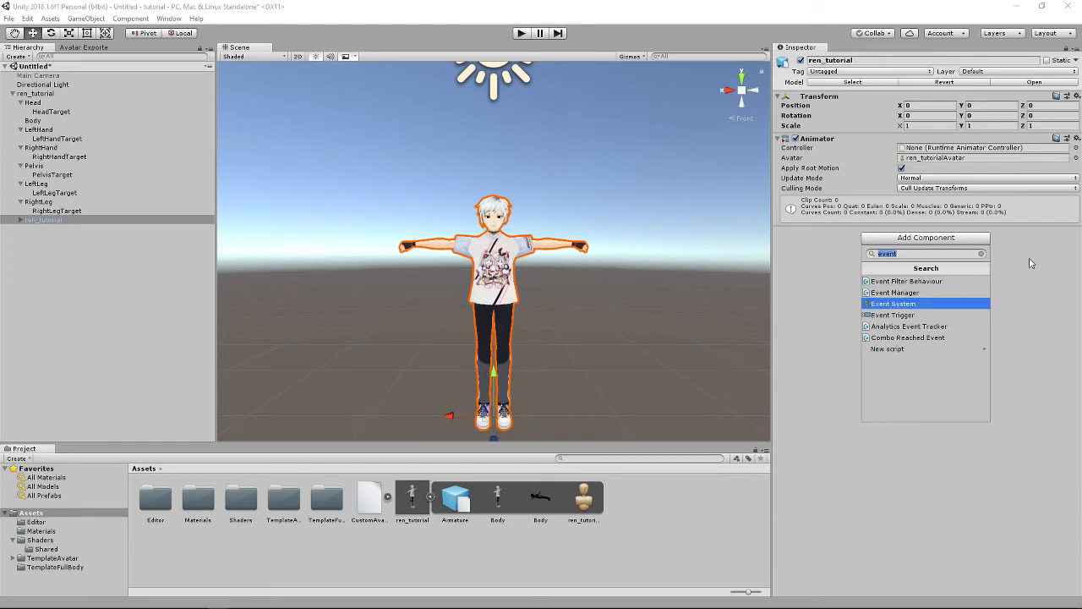
text(vr ik)
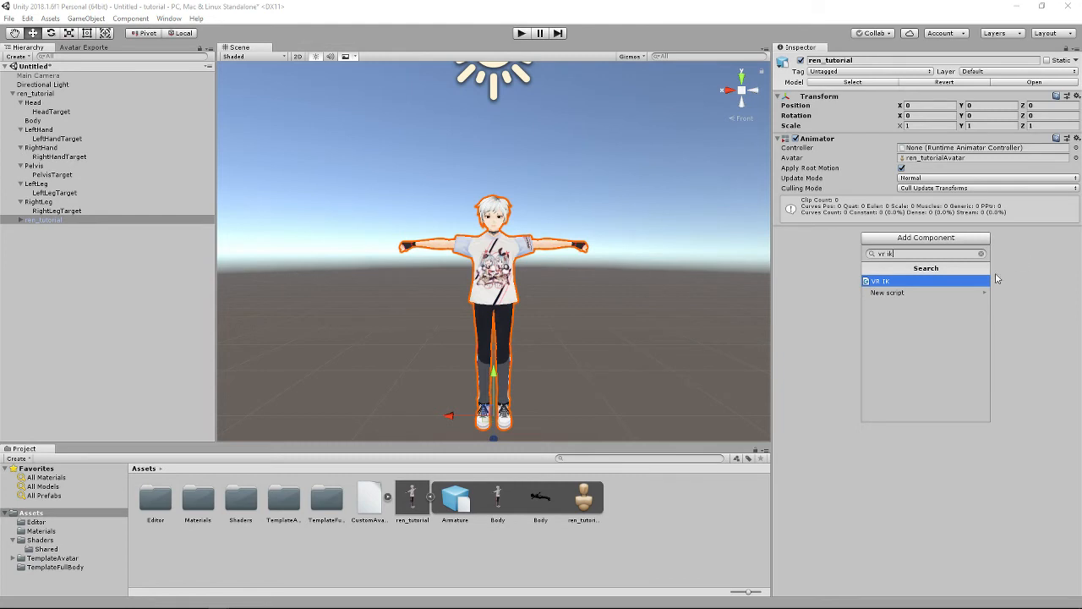
click(958, 281)
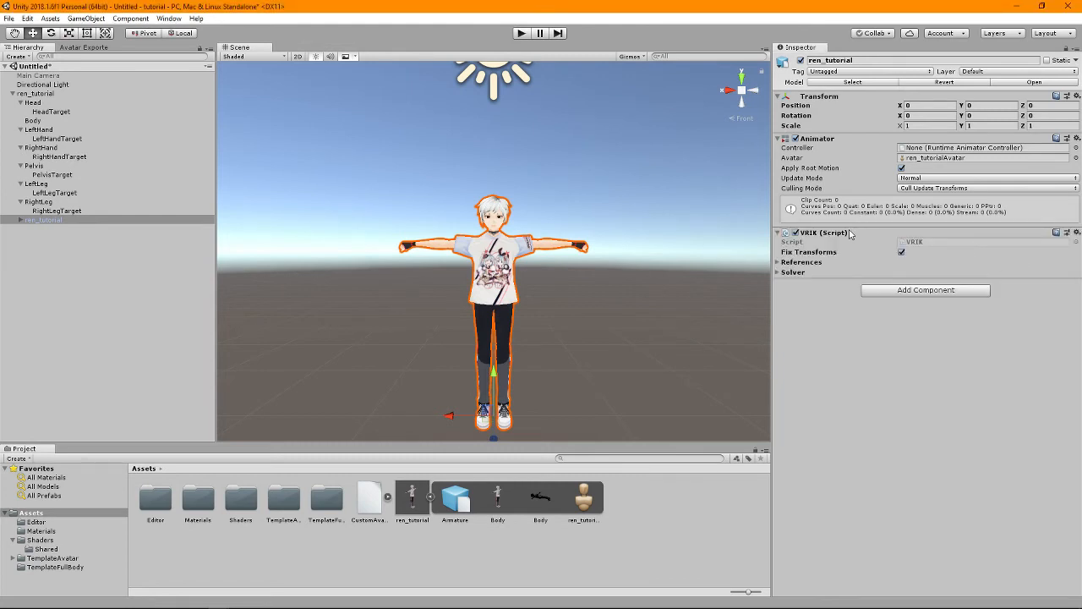
Add an IK Manager Advanced component to the nested ren_tutorial model.
click(886, 291)
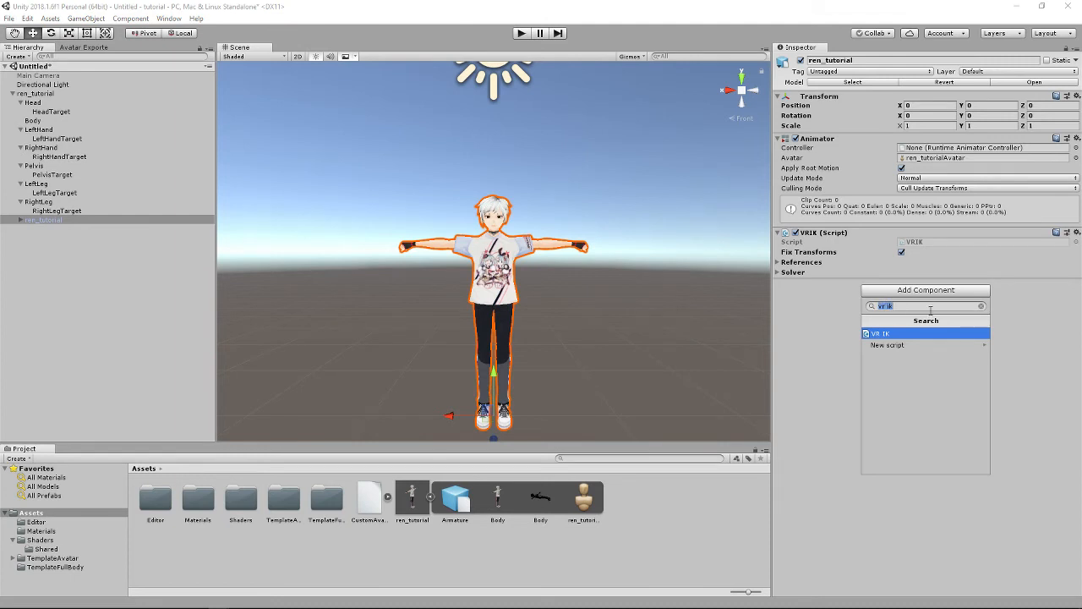
text(ik manager)
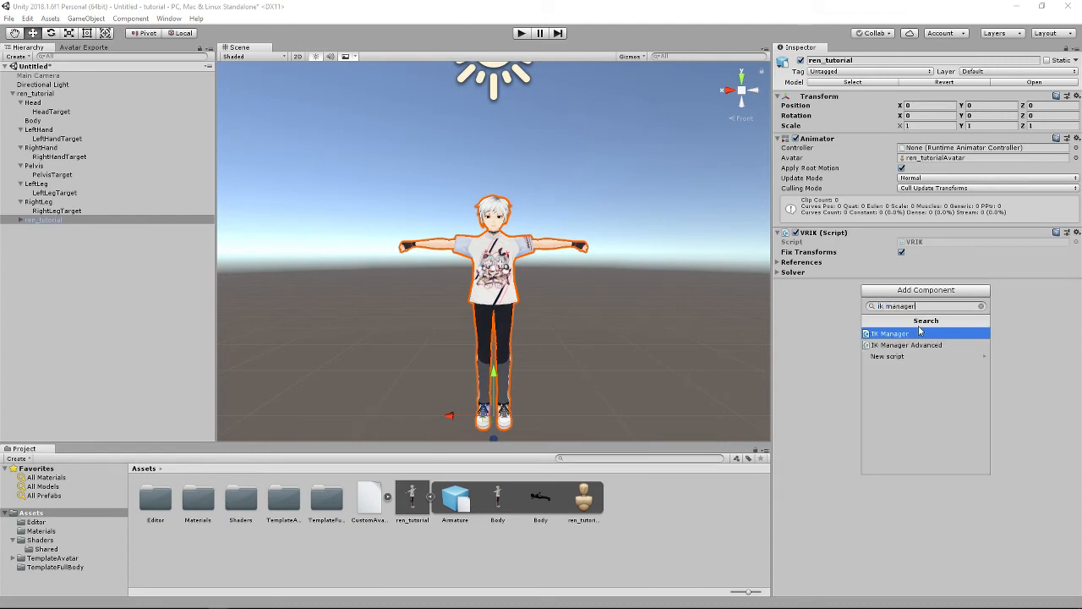
click(909, 345)
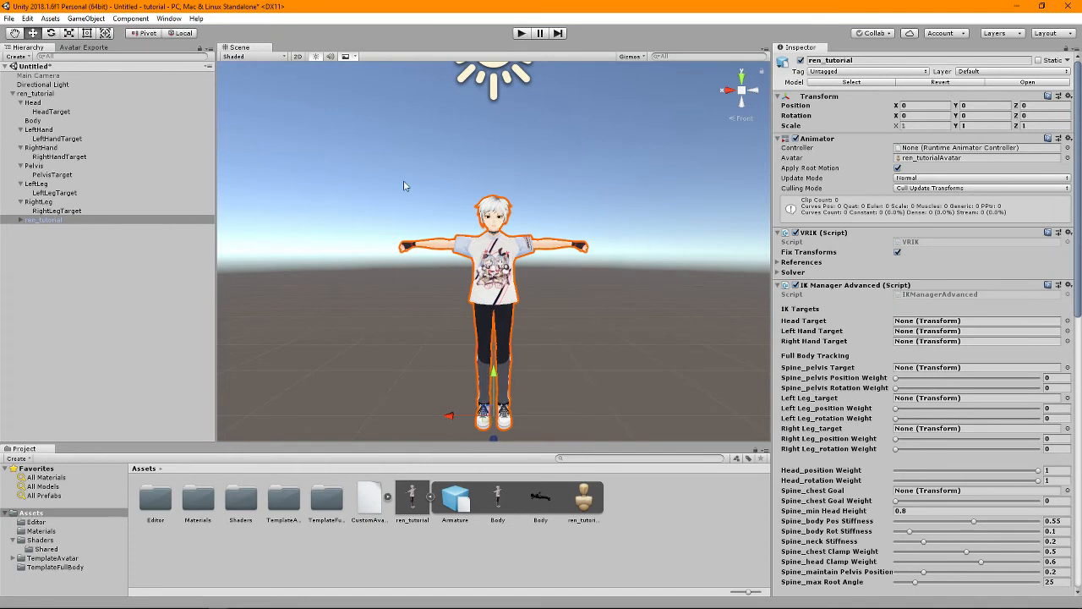
Assign HeadTarget, LeftHandTarget and RightHandTarget to the matching head and hand IK targets of IK Manager Advanced.
scroll(842, 534, down, 5)
scroll(863, 440, up, 5)
drag(52, 111, 922, 326)
drag(58, 139, 914, 331)
click(54, 140)
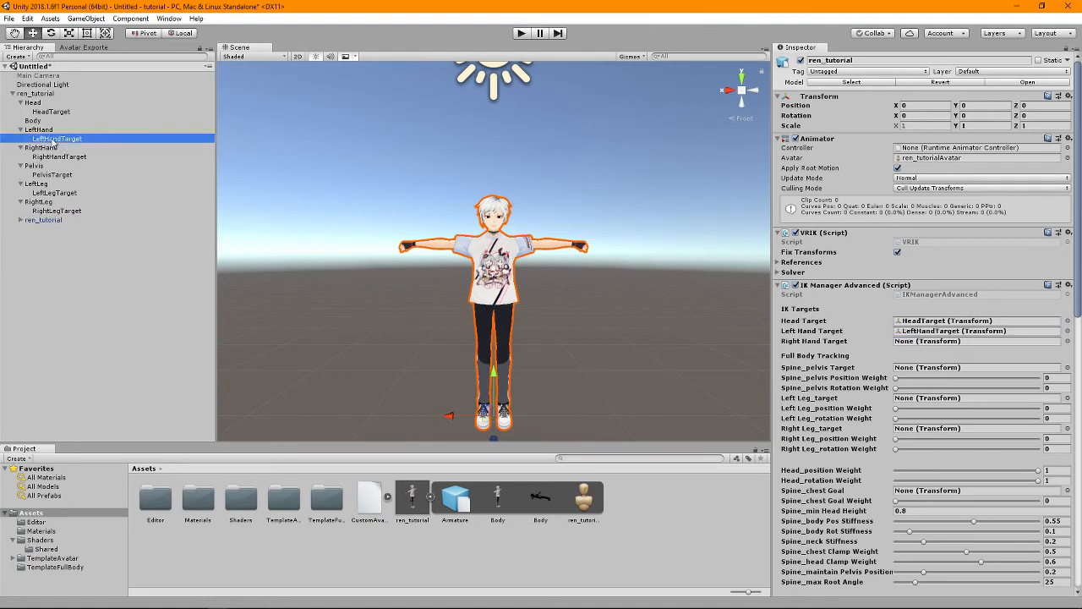
click(66, 158)
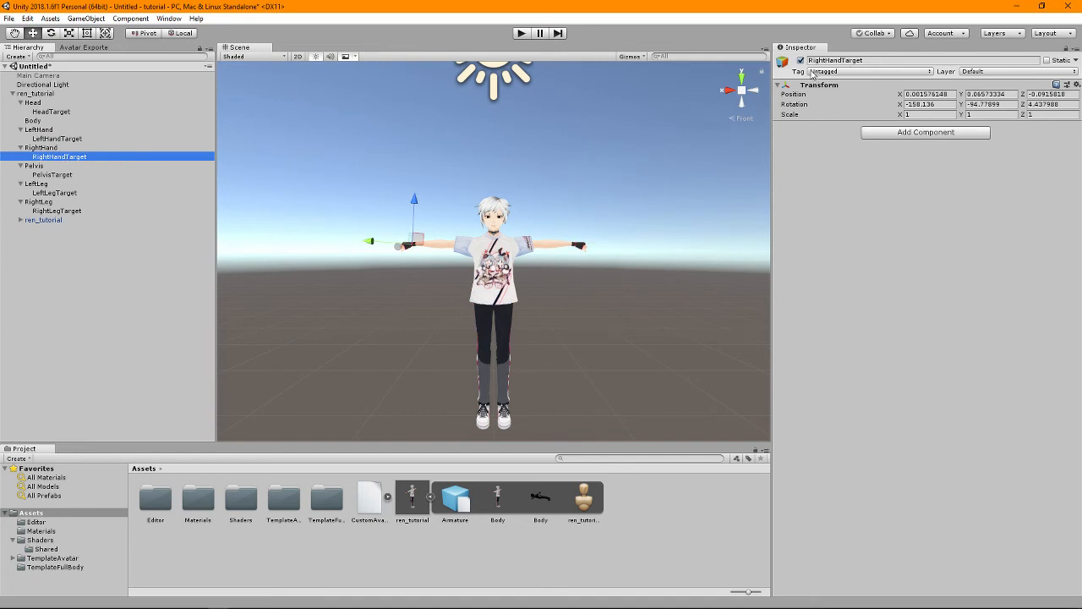
click(94, 221)
drag(98, 162, 913, 342)
Assign PelvisTarget, LeftLegTarget and RightLegTarget to the matching full body tracking targets of IK Manager Advanced.
scroll(868, 324, down, 3)
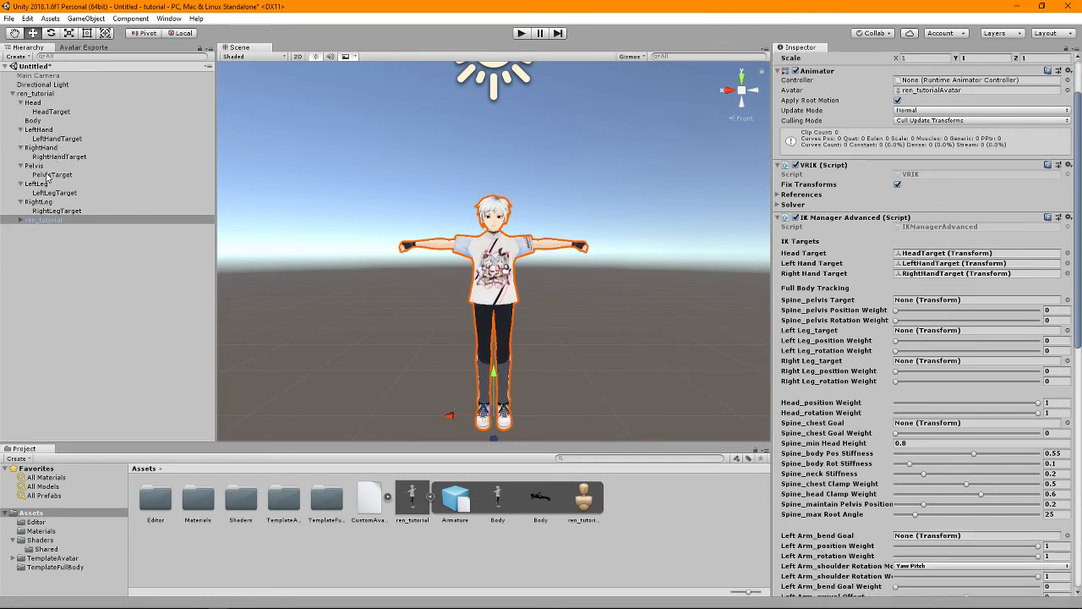
drag(49, 176, 900, 302)
drag(55, 197, 928, 332)
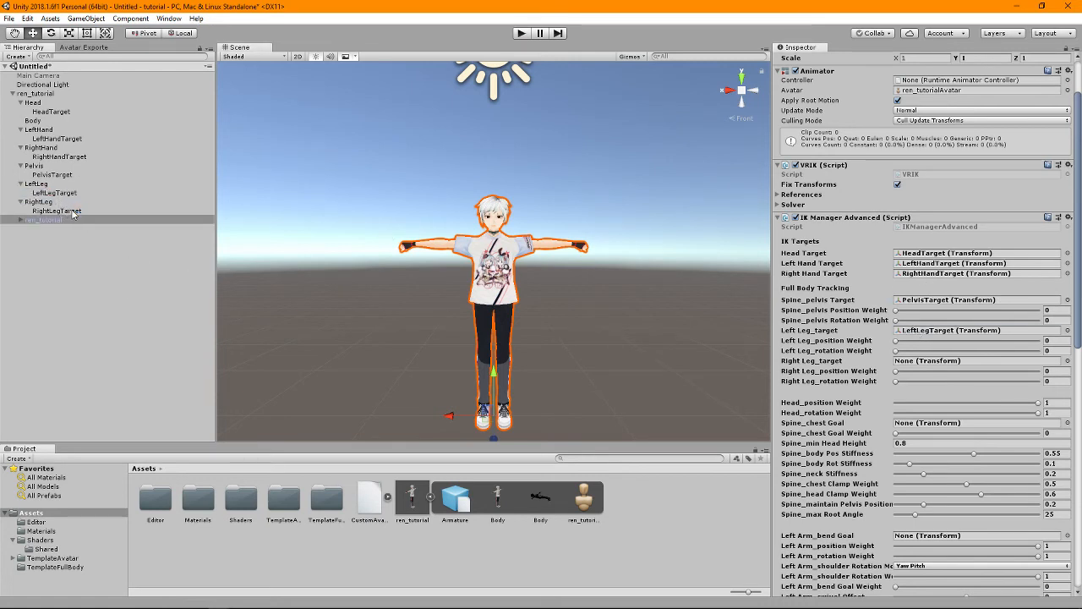
drag(72, 214, 947, 365)
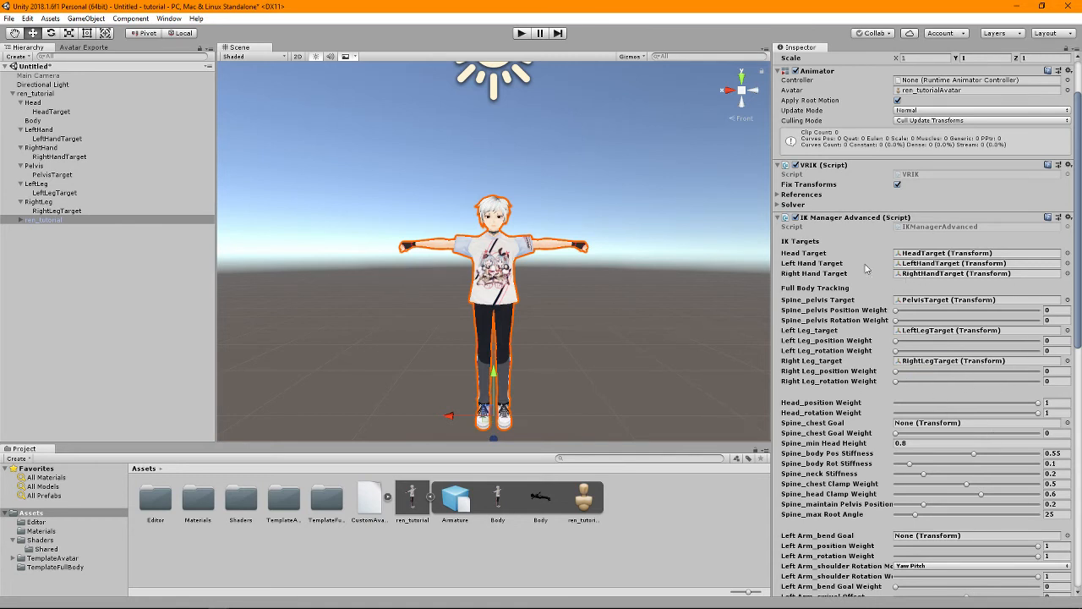
Set the Spine_pelvis Position Weight to 0.9 and the Spine_pelvis Rotation Weight to 0.5.
scroll(901, 288, up, 2)
scroll(868, 269, down, 3)
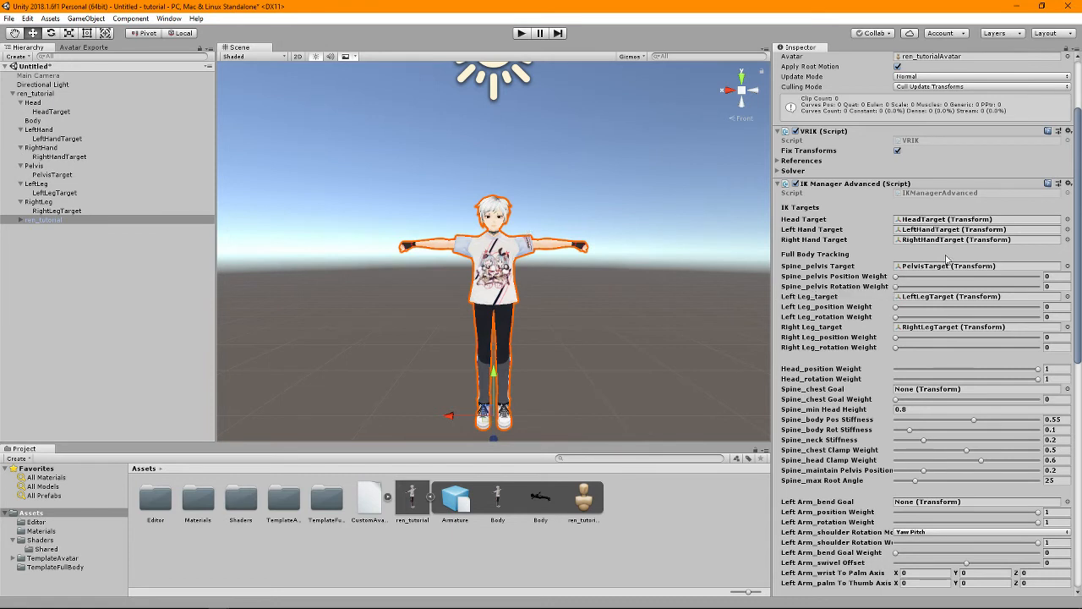
click(1048, 276)
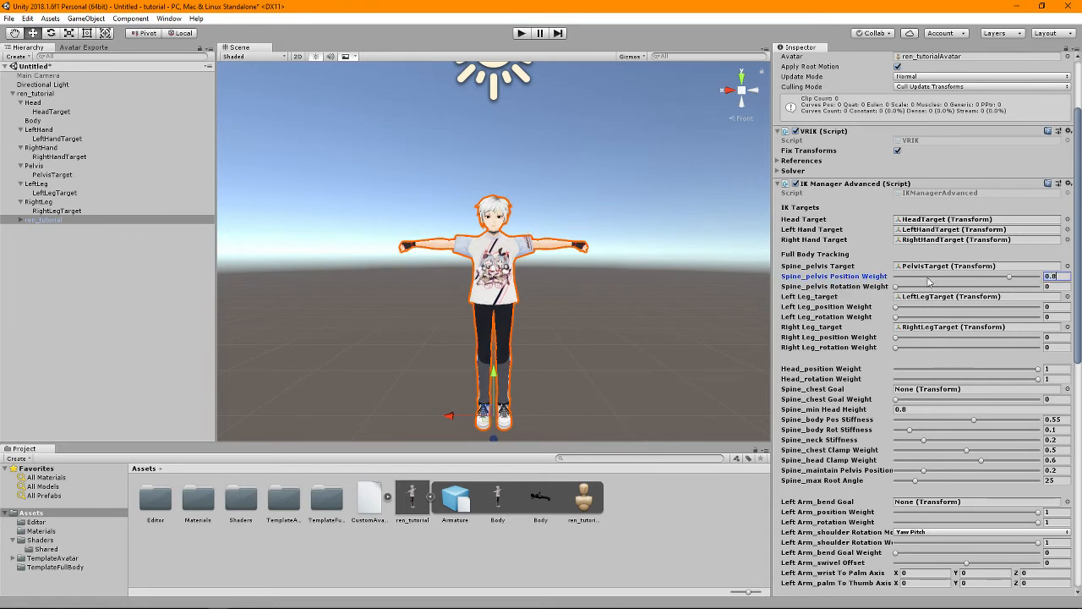
text(0.8)
key(Tab)
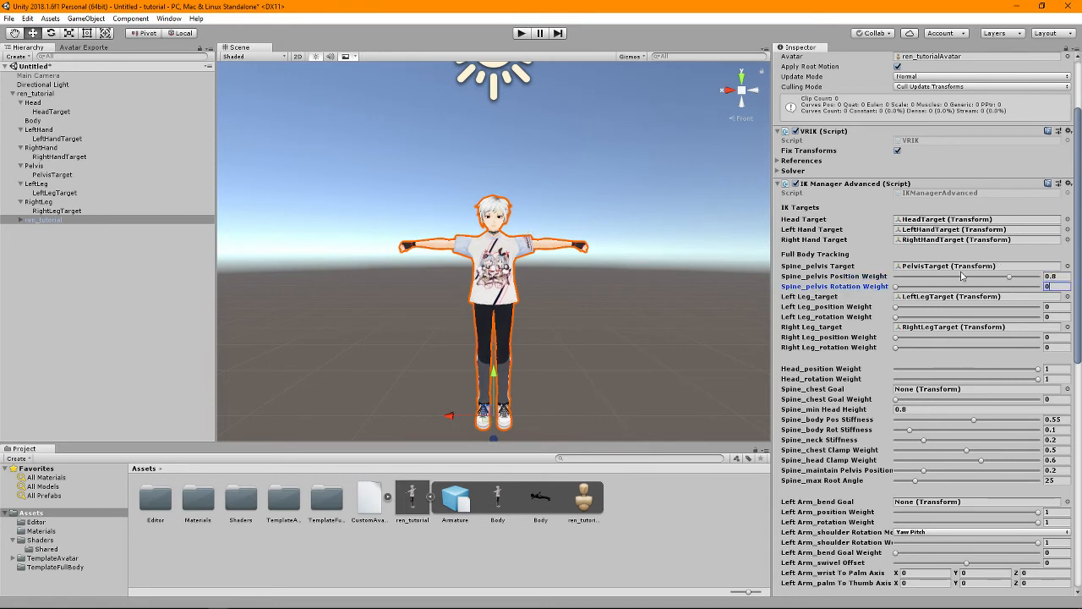
text(0.5)
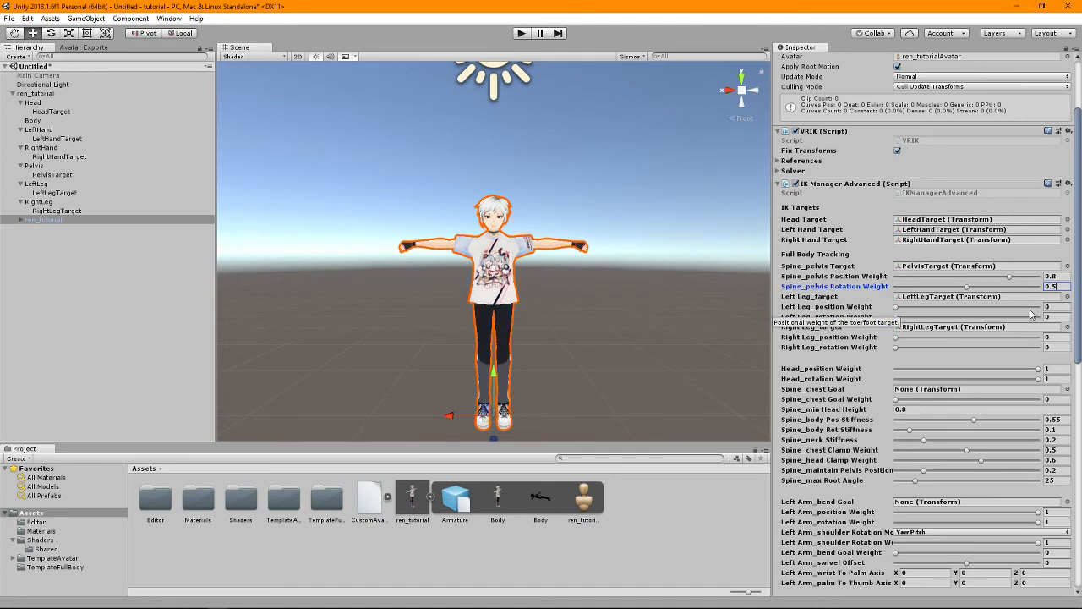
click(1057, 276)
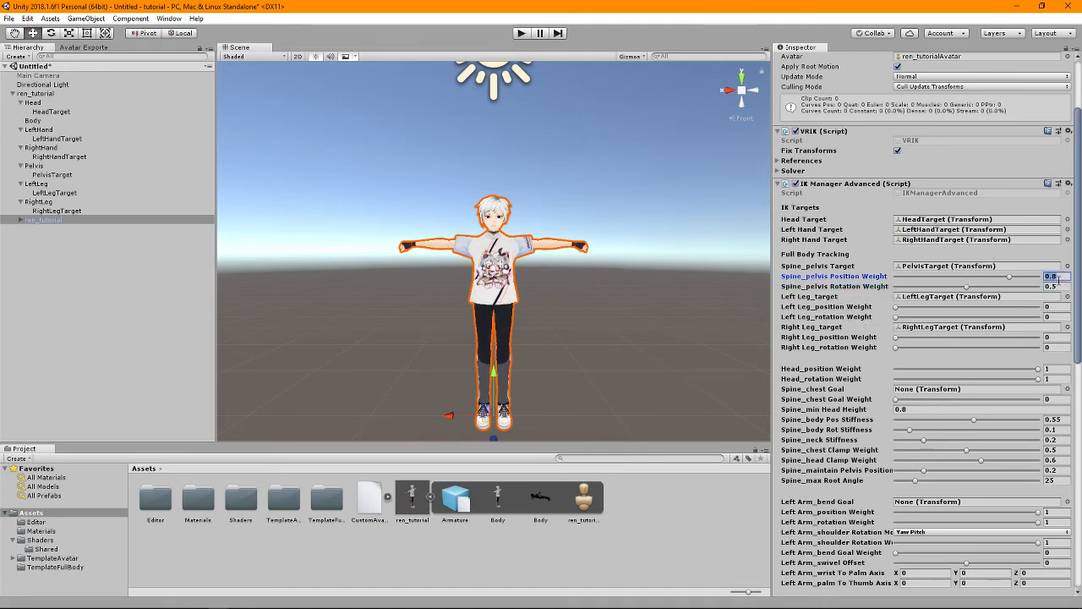
text(0.9)
Set the position weights of the left and right legs to 0.9 and their rotation weights to 0.5.
click(1046, 308)
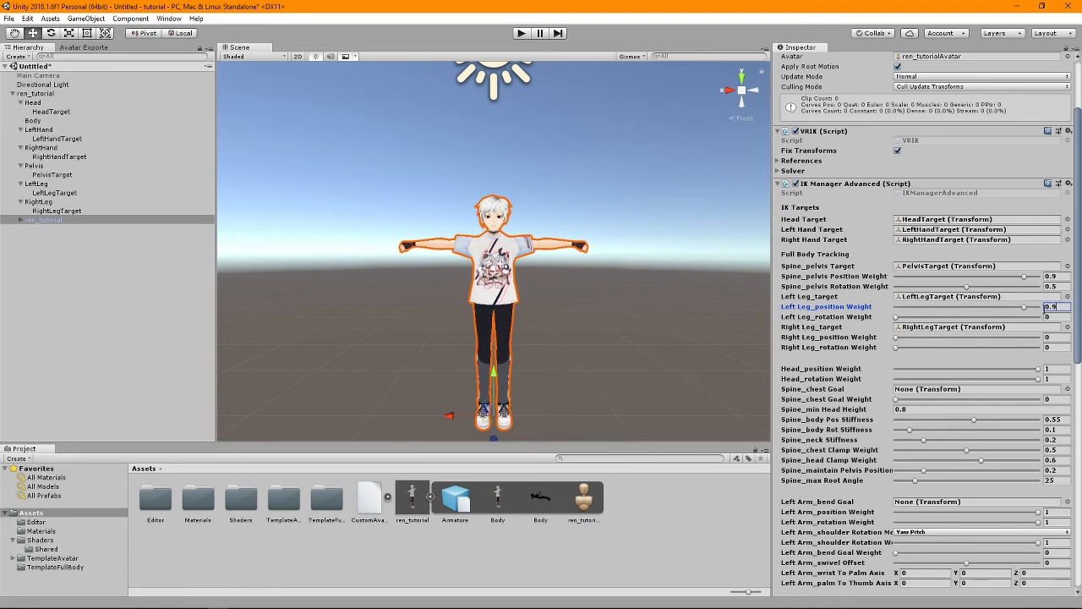
key(Tab)
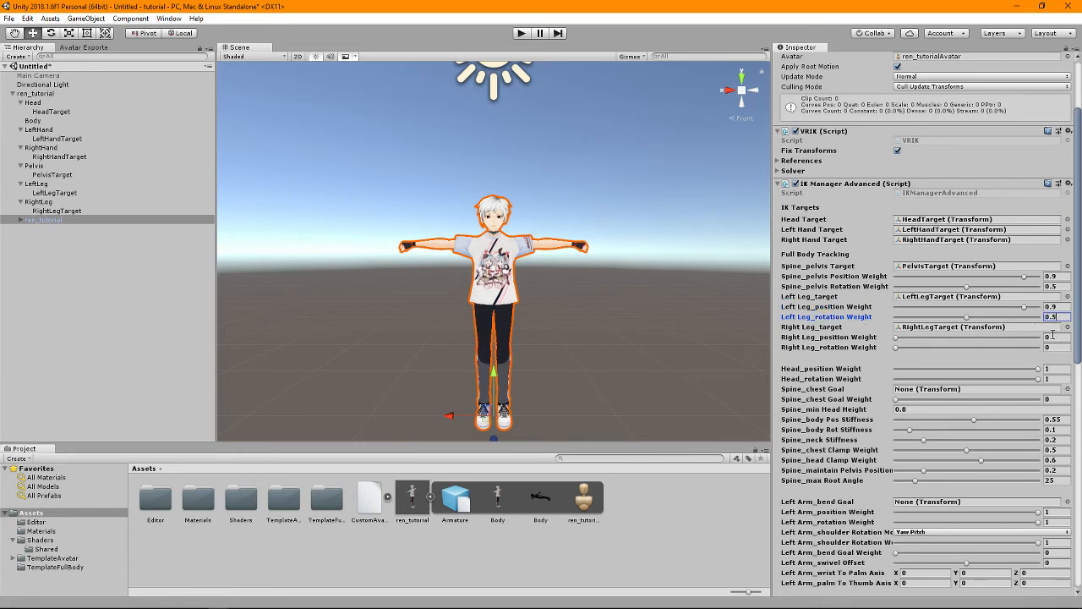
click(1053, 336)
key(Tab)
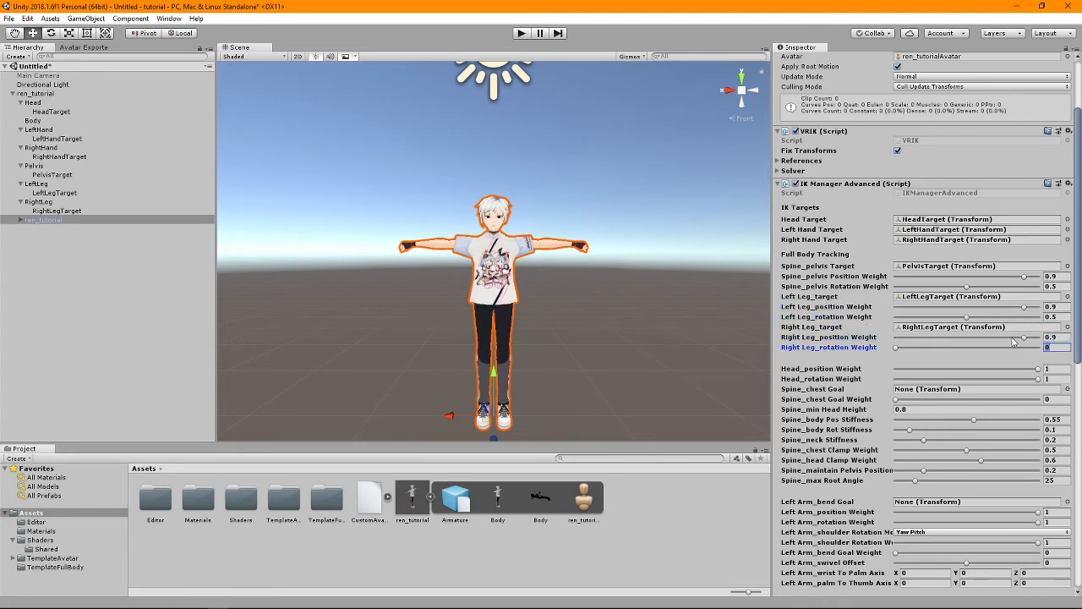
text(0.5)
click(824, 307)
scroll(820, 308, down, 5)
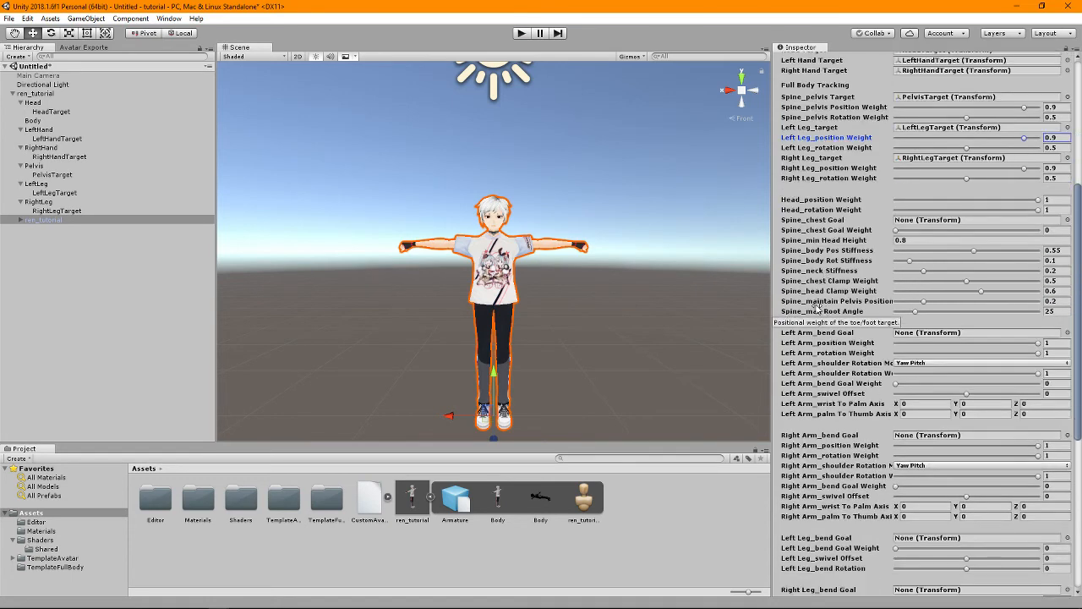
scroll(818, 310, down, 10)
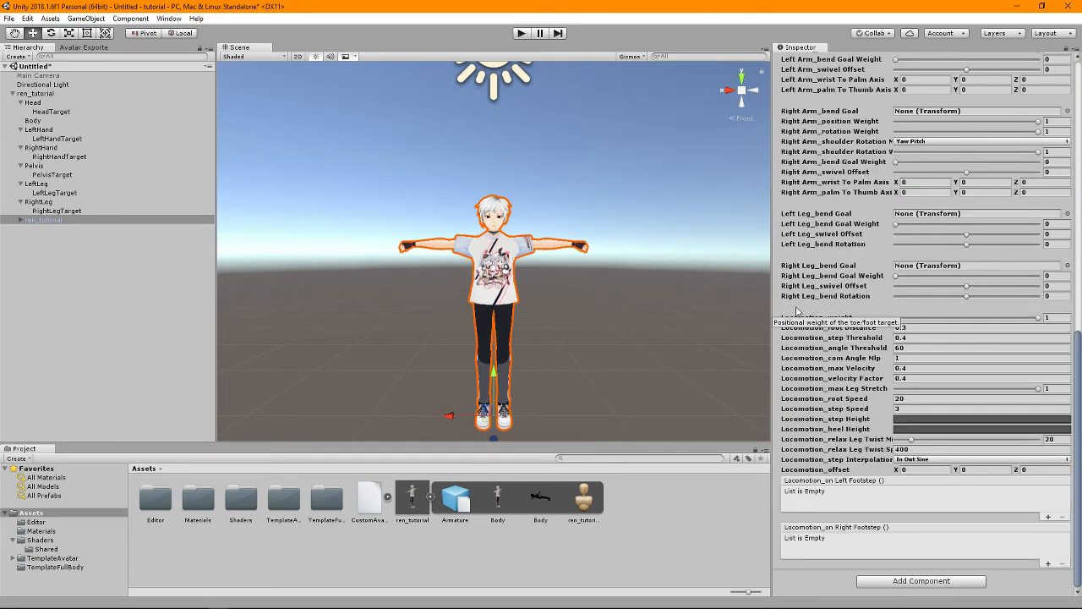
scroll(797, 311, up, 15)
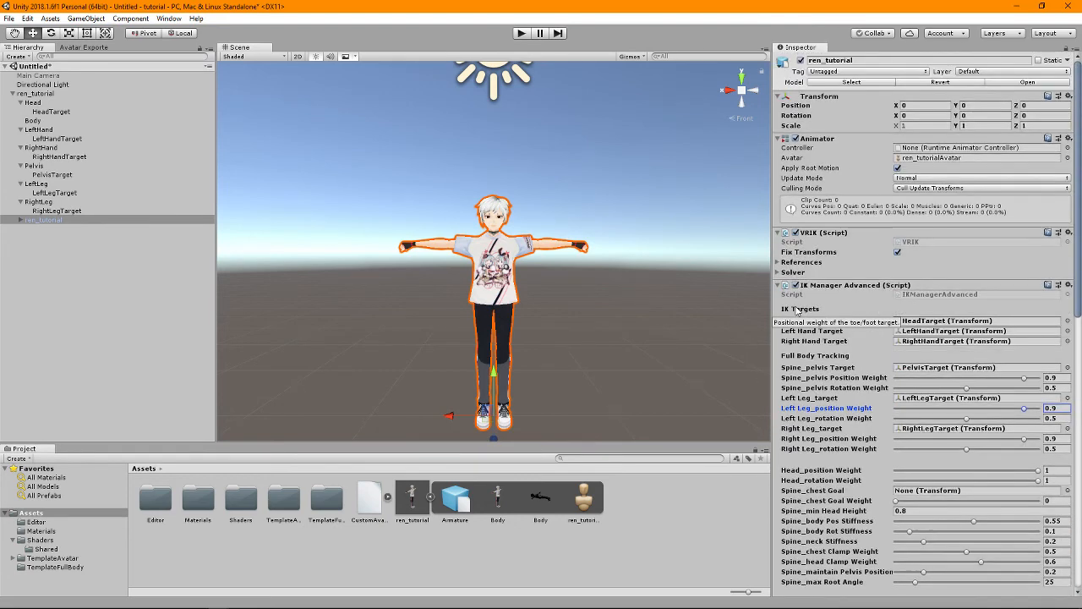
Run the scene in Play mode and examine the avatar's pose in the Scene view.
click(111, 333)
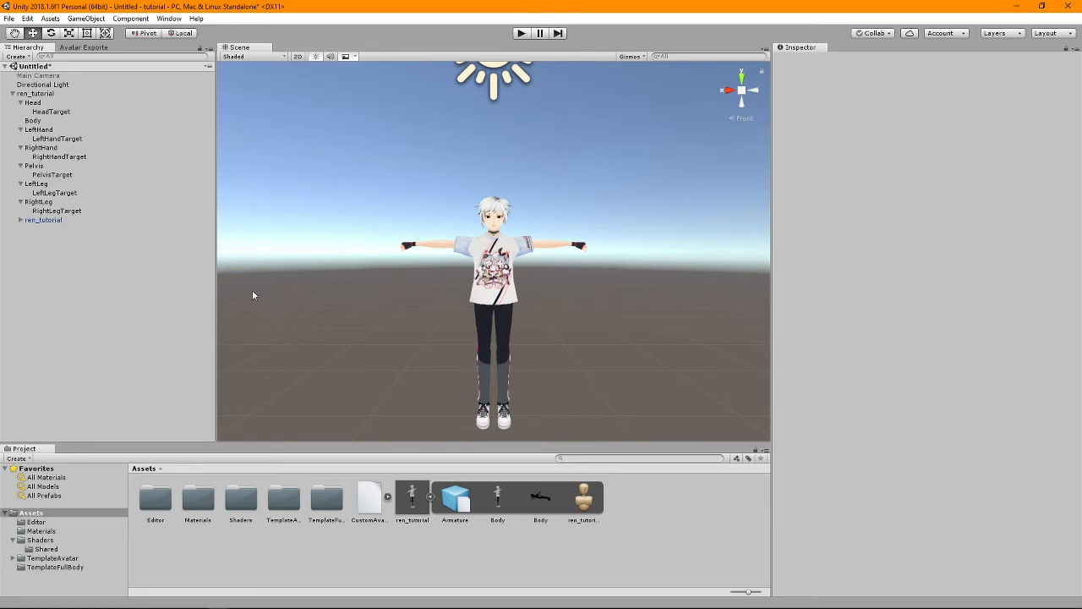
click(522, 36)
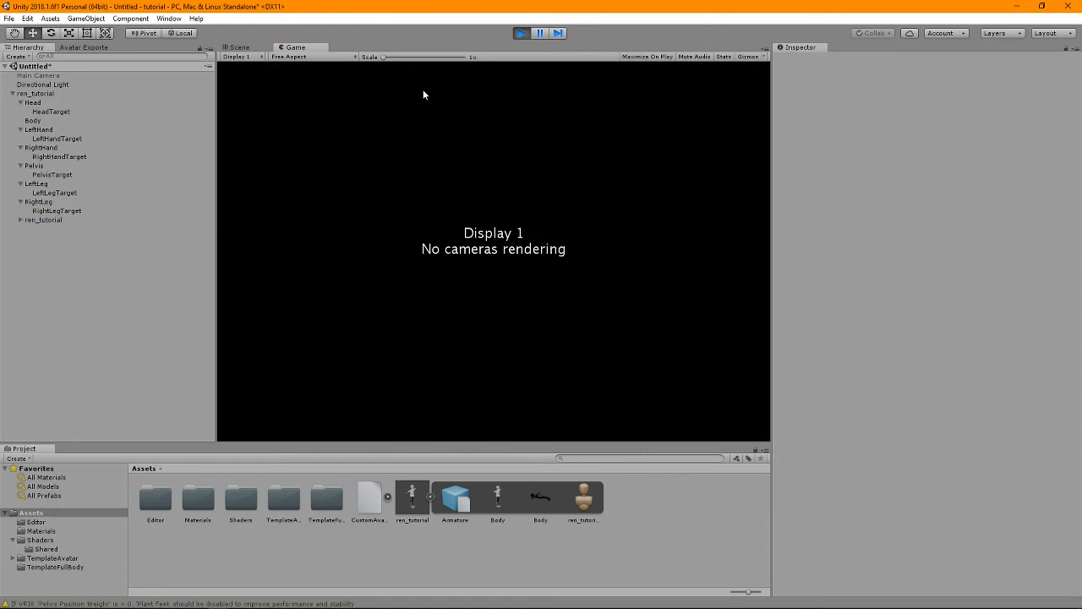
click(240, 48)
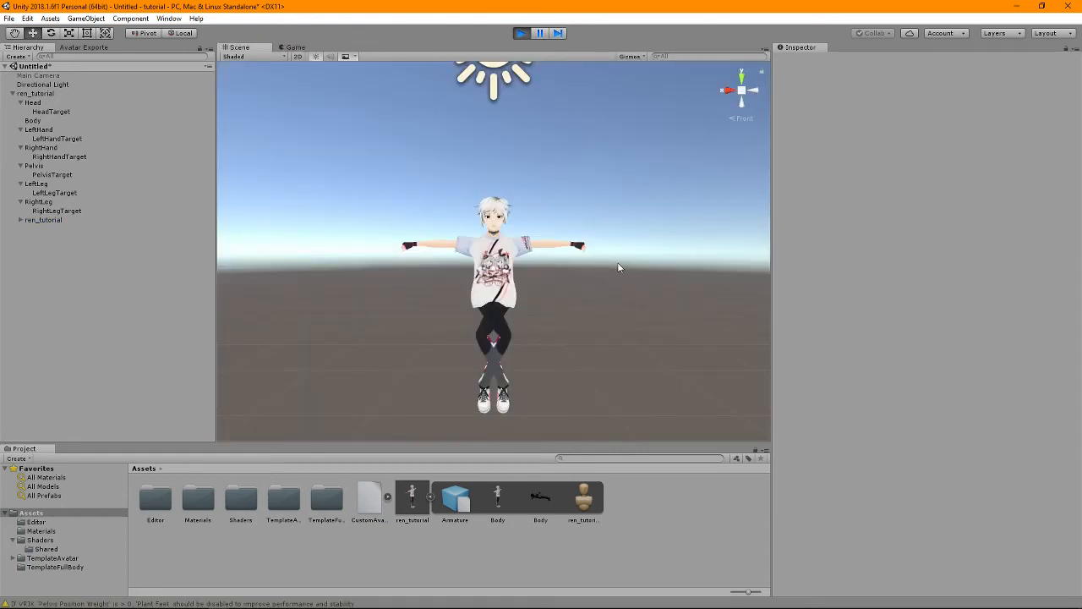
click(491, 327)
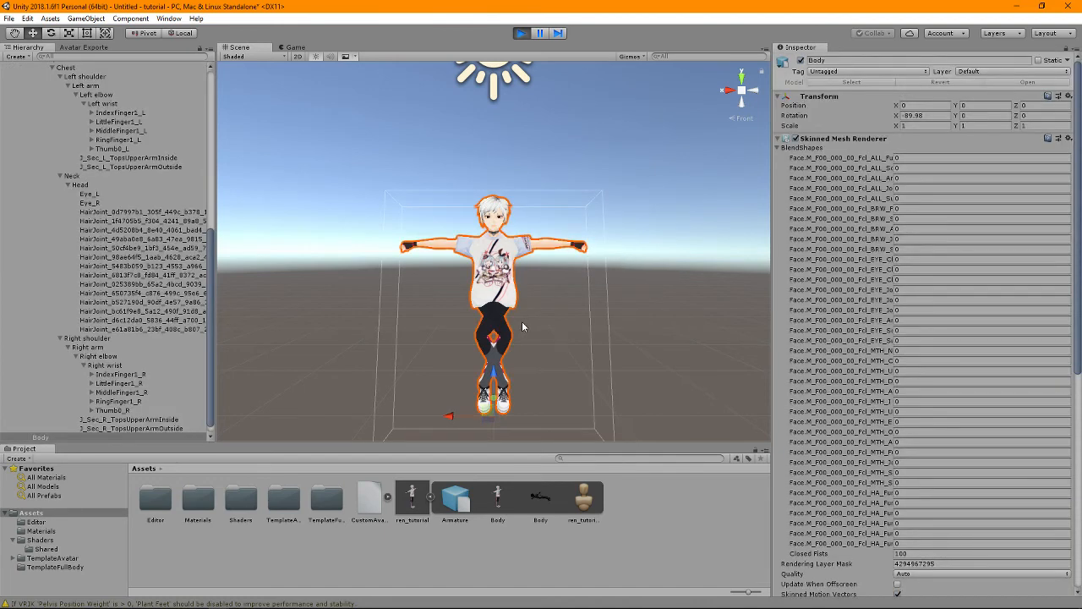
scroll(897, 350, down, 10)
scroll(898, 350, up, 10)
scroll(400, 367, up, 2)
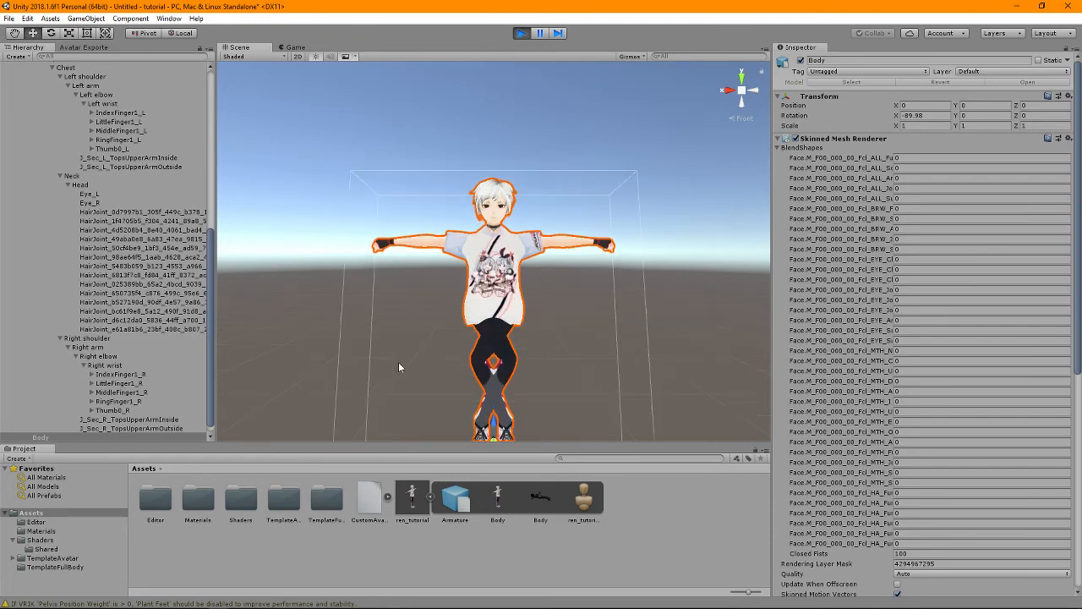
scroll(502, 399, down, 2)
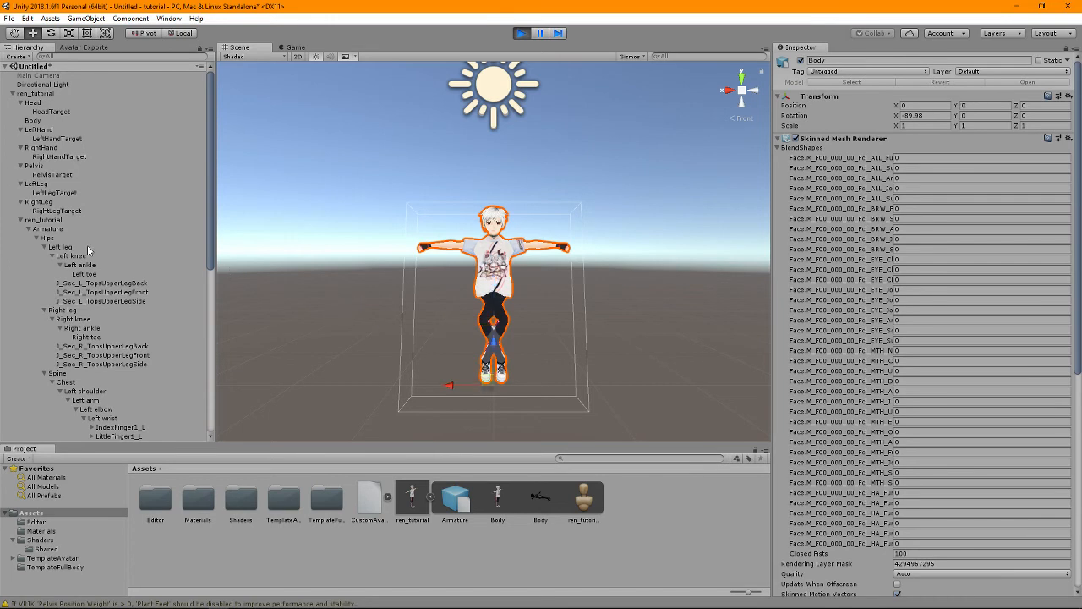
Test the head tracking by moving HeadTarget slightly up and then sideways in the running scene.
click(71, 211)
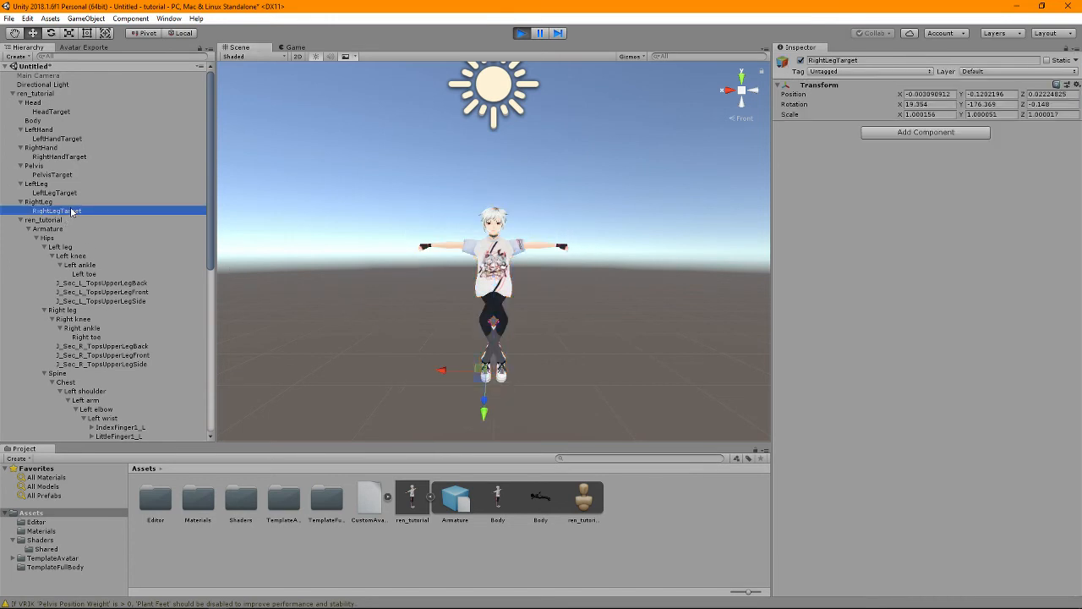
click(69, 193)
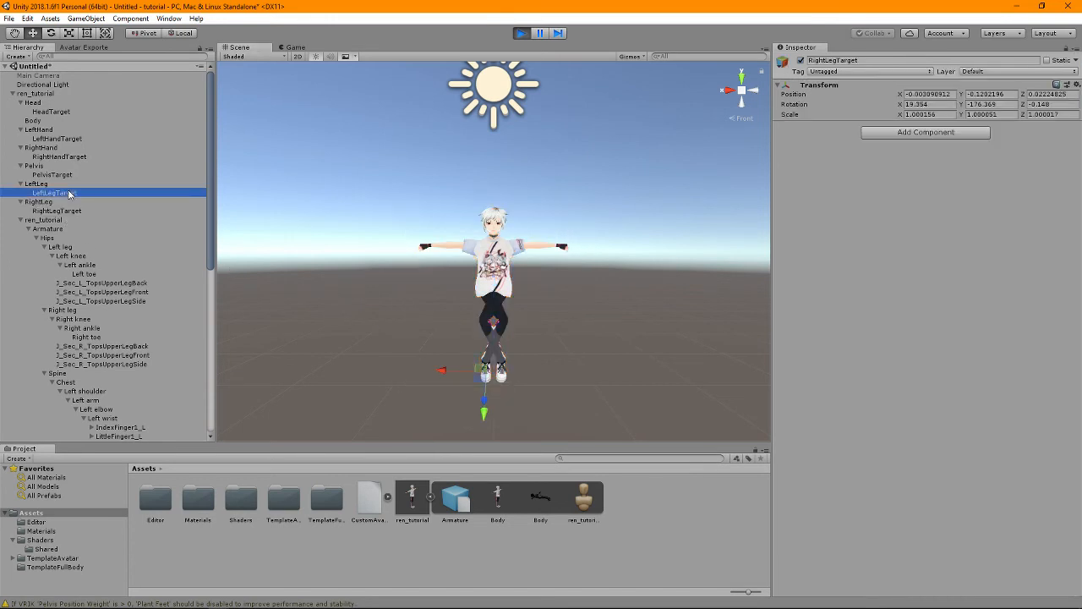
click(58, 113)
mouse_move(495, 188)
mouse_down()
mouse_move(499, 228)
mouse_move(494, 179)
mouse_up()
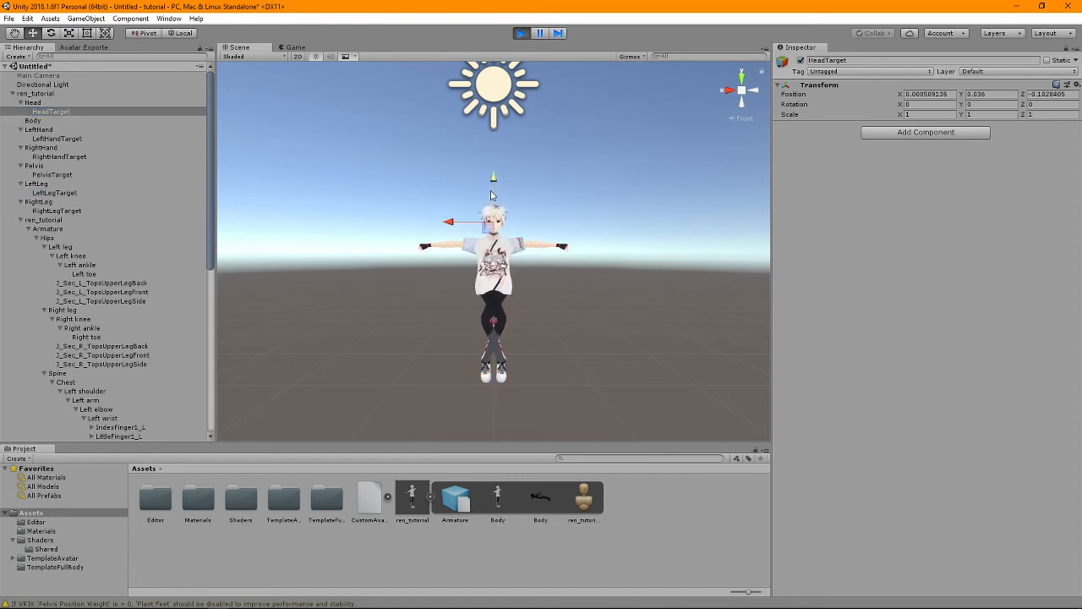
drag(450, 222, 516, 235)
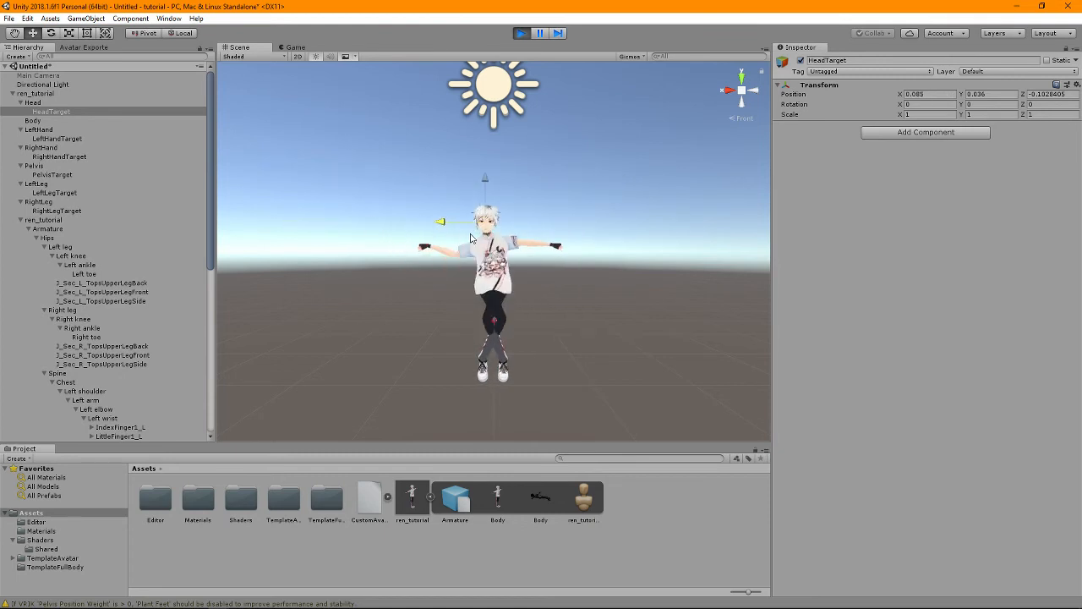
Test the left hand tracking by moving LeftHandTarget slightly inward in the running scene, and stop Play mode.
click(63, 140)
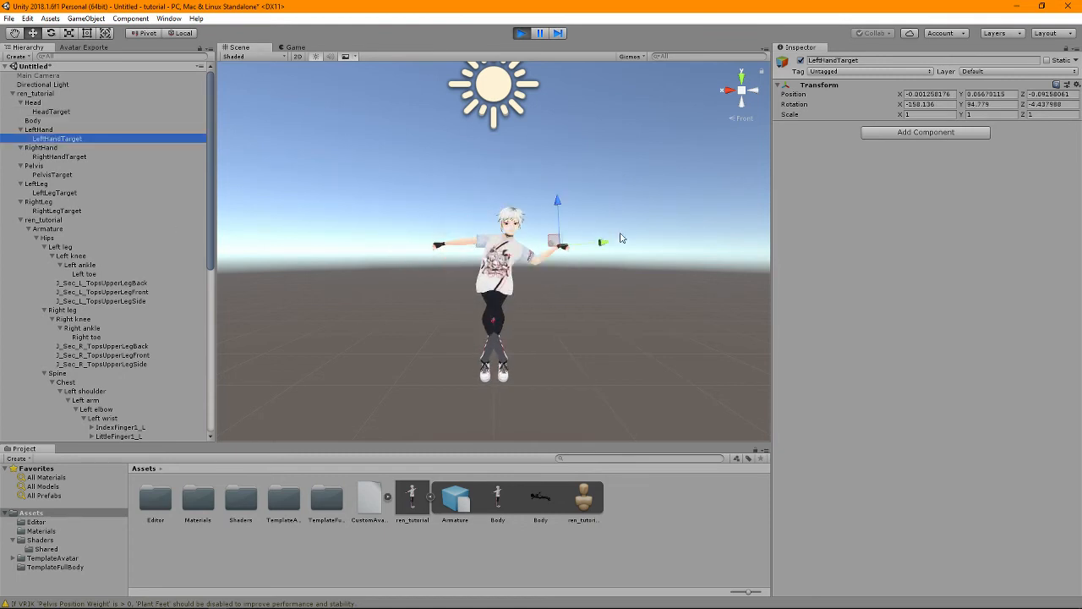
mouse_move(606, 243)
mouse_down()
mouse_move(683, 246)
mouse_move(543, 257)
mouse_move(626, 255)
mouse_move(597, 251)
mouse_up()
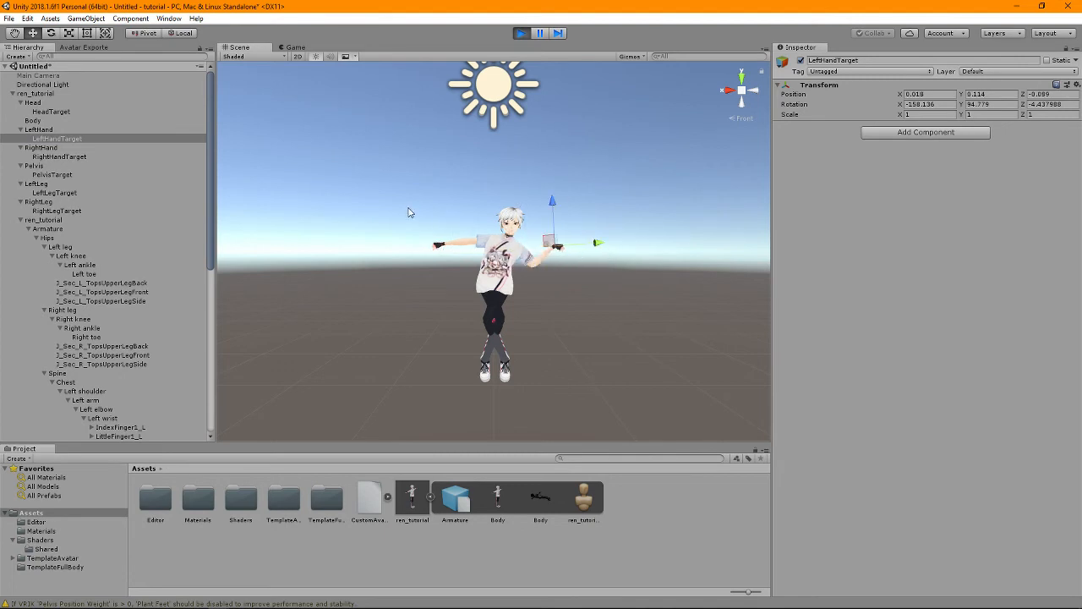
click(522, 33)
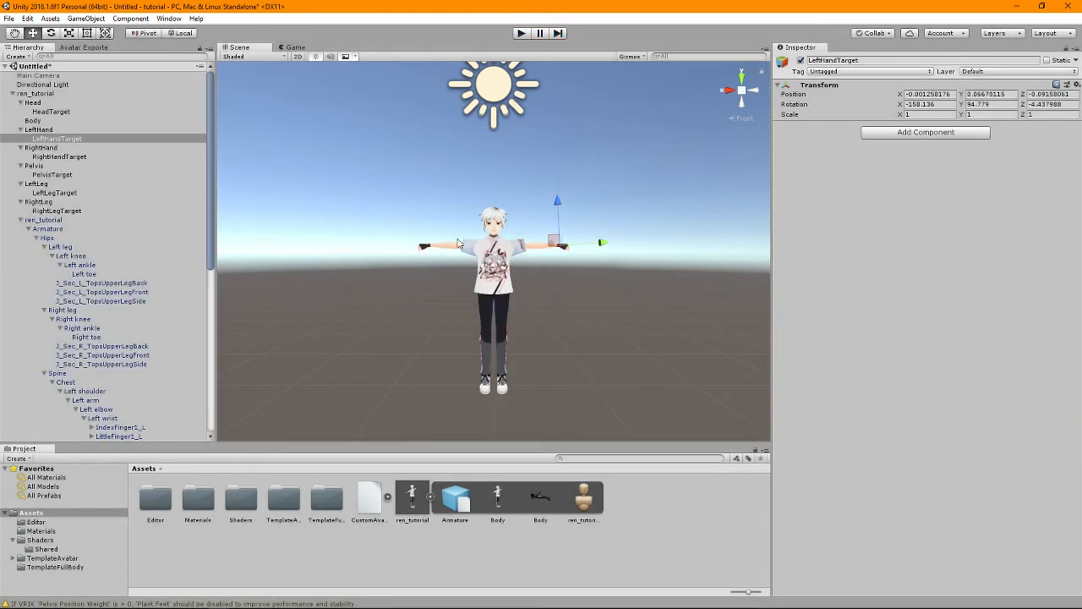
Delete the RightLegTarget object from under RightLeg.
click(51, 193)
click(63, 213)
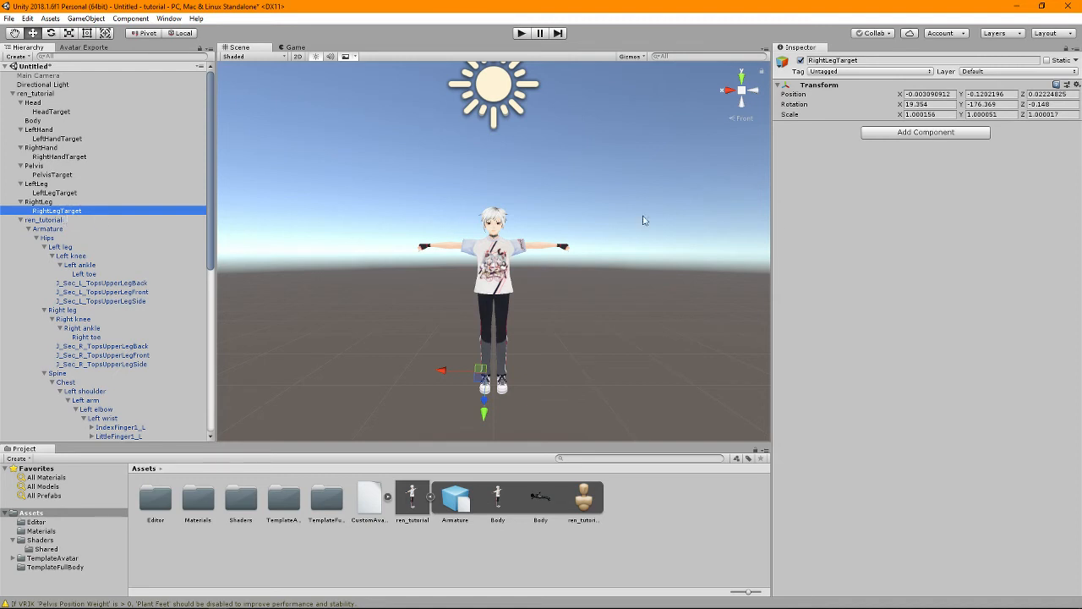
key(Delete)
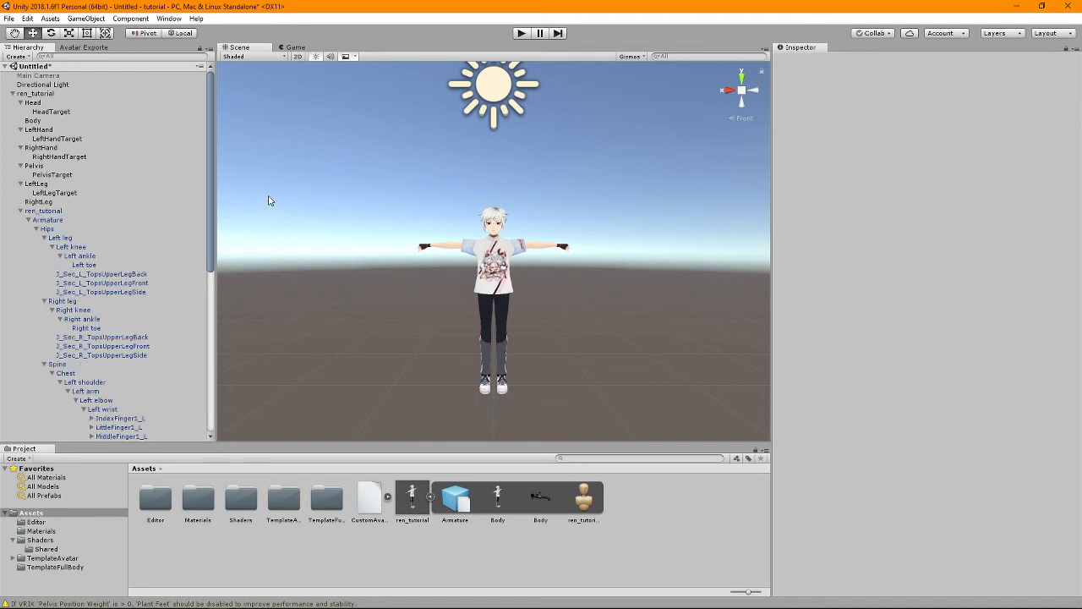
click(78, 176)
click(76, 193)
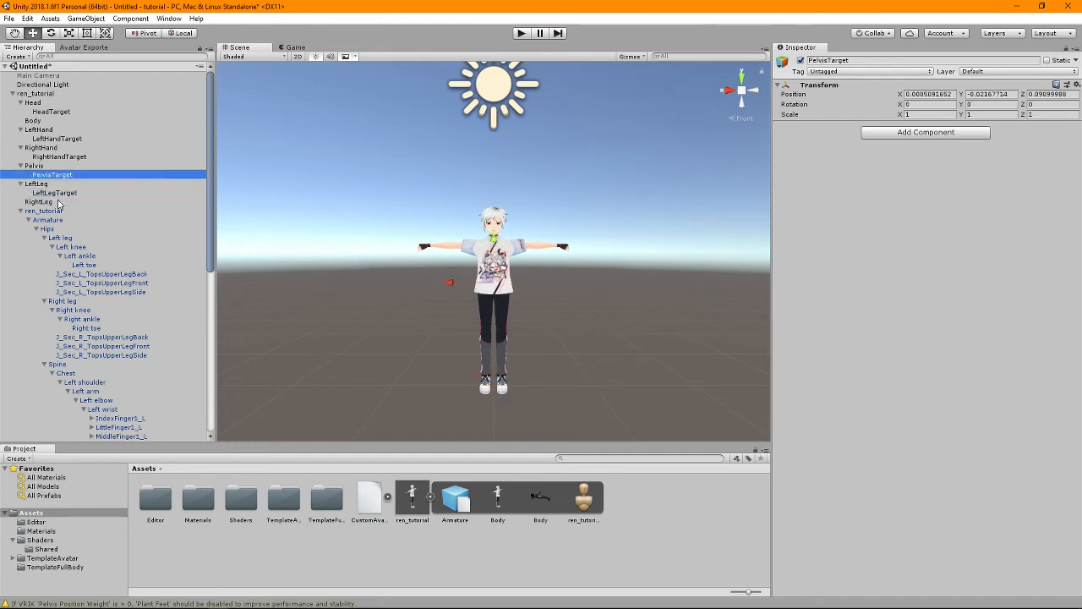
click(49, 201)
click(52, 183)
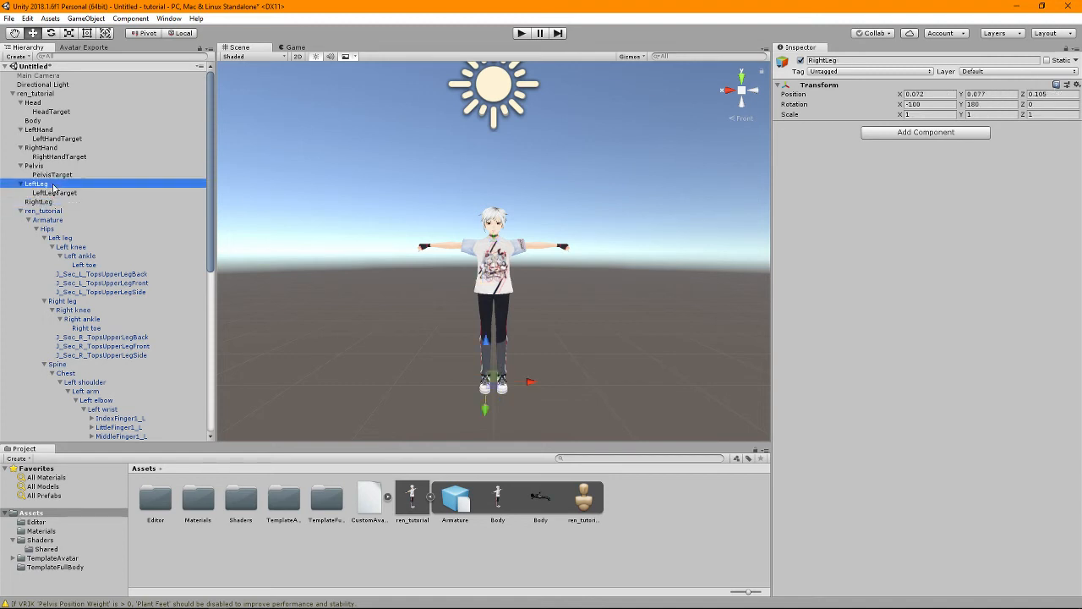
scroll(89, 218, down, 10)
scroll(95, 286, up, 10)
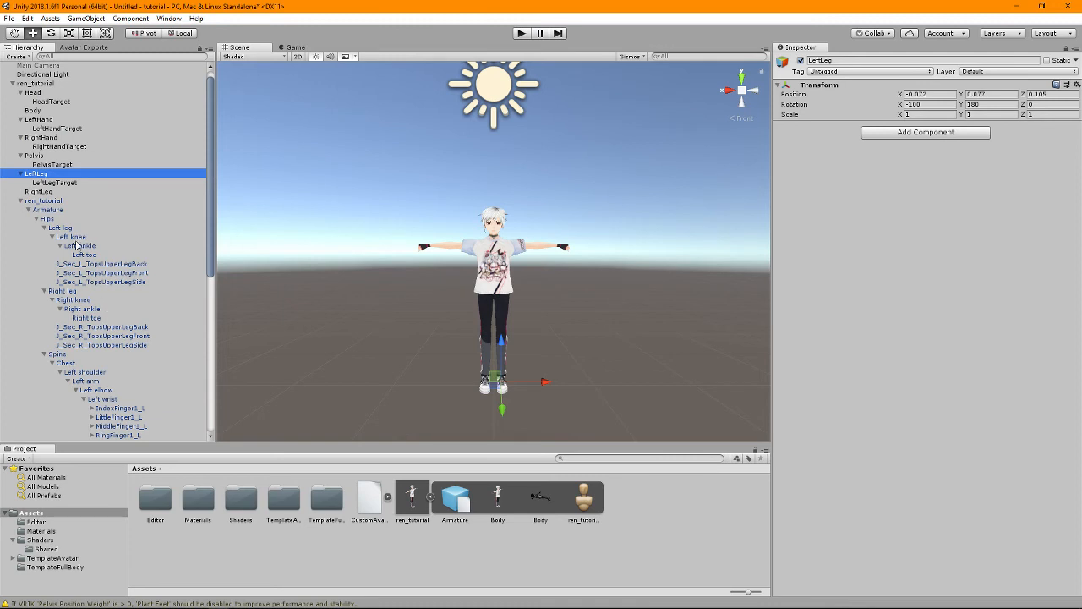
Set the Y and Z rotation of the Left leg bone to 0.
click(82, 235)
click(64, 227)
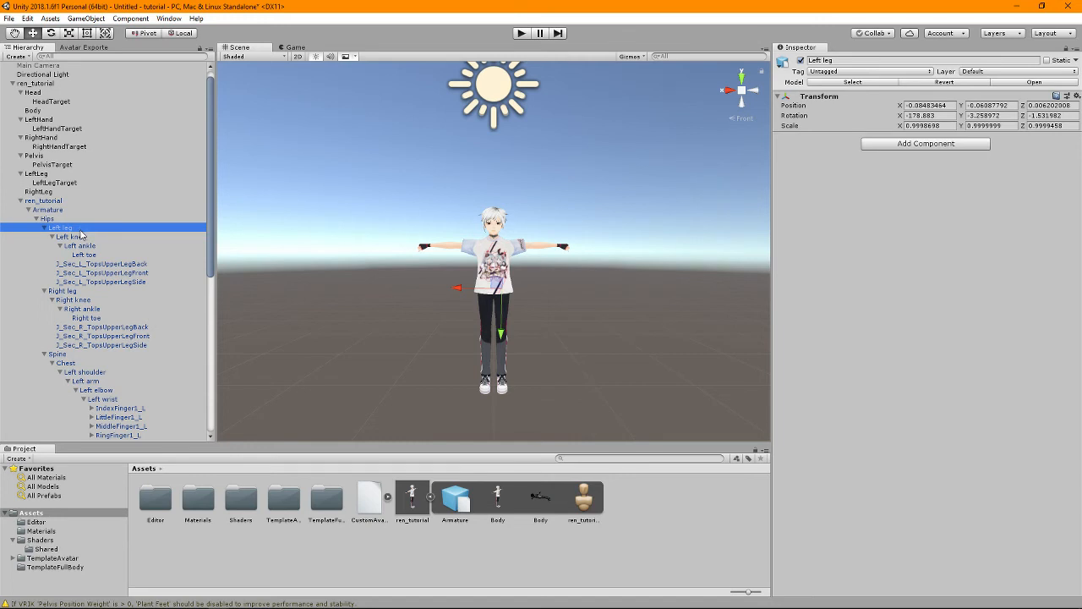
click(990, 116)
text(0)
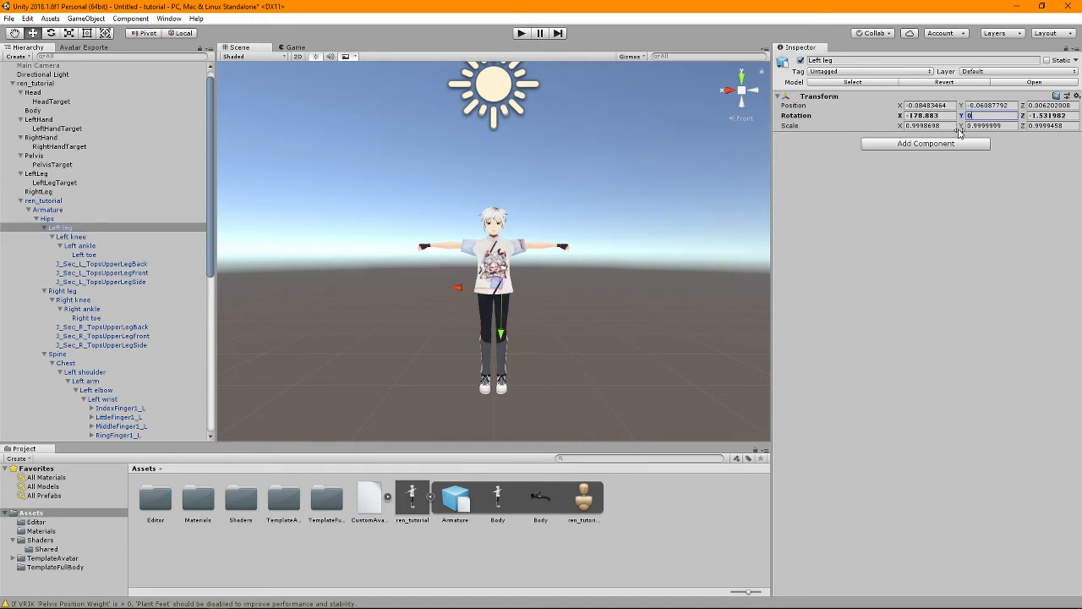
key(Tab)
text(0)
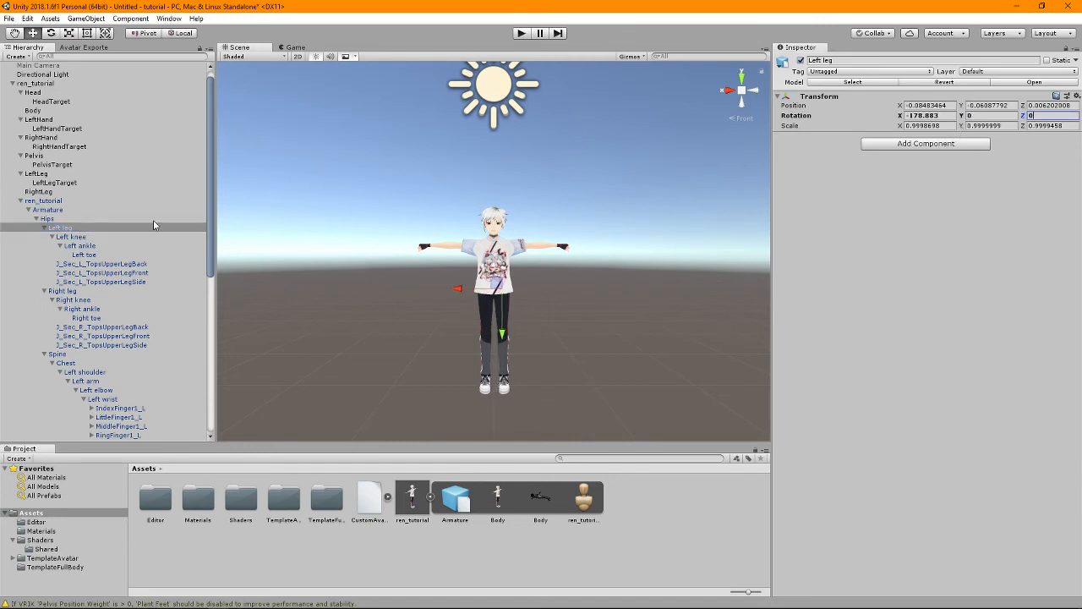
Set the Y and Z rotation of the Left knee bone to 0.
click(110, 236)
click(991, 116)
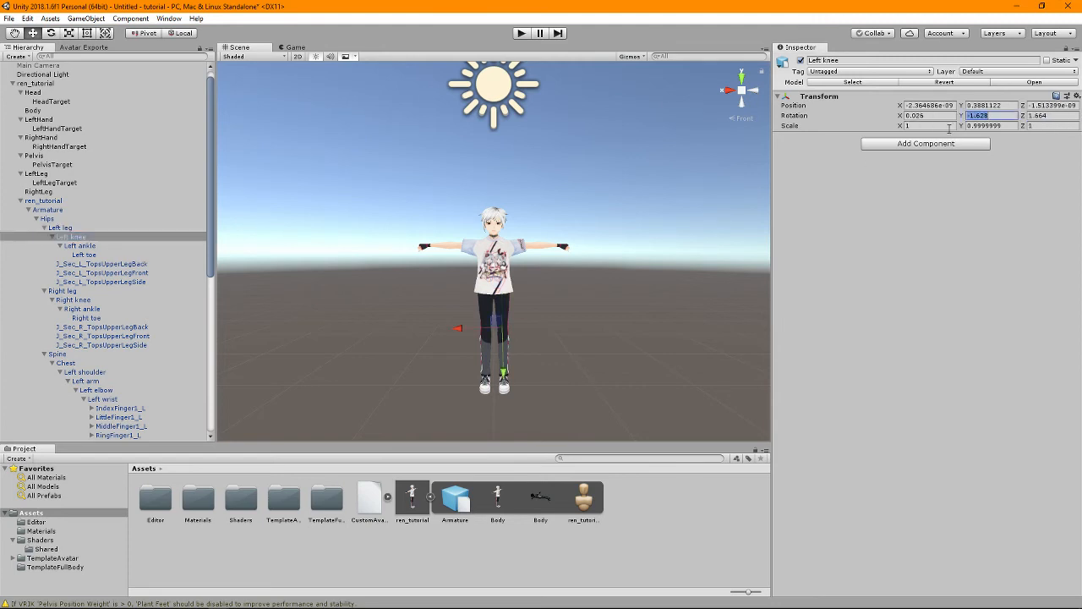
text(0)
key(Tab)
text(0)
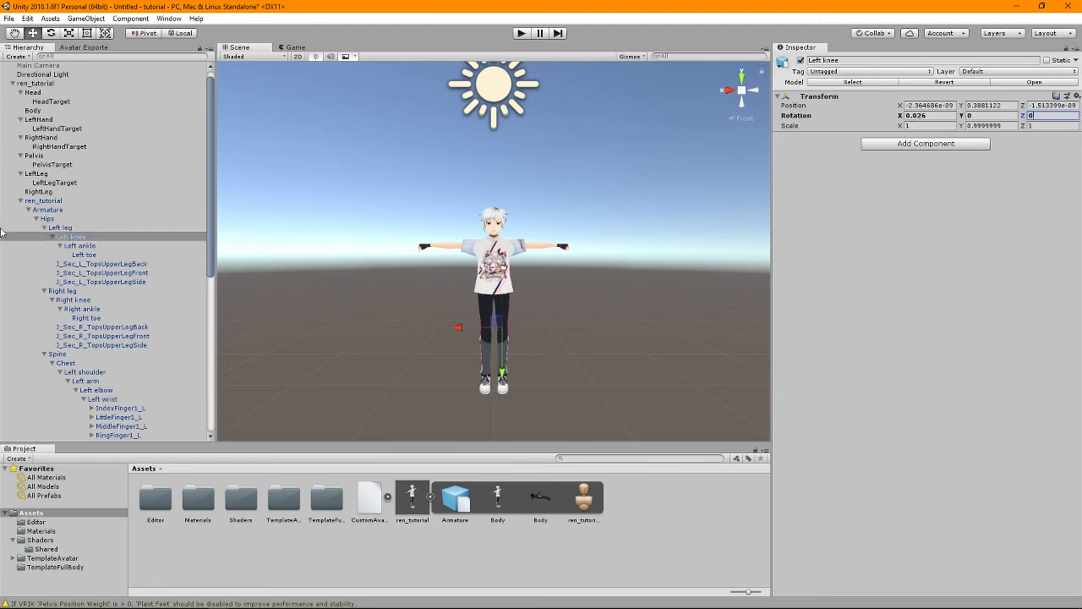
Set the Y and Z rotation of the Left ankle bone to 0.
click(88, 246)
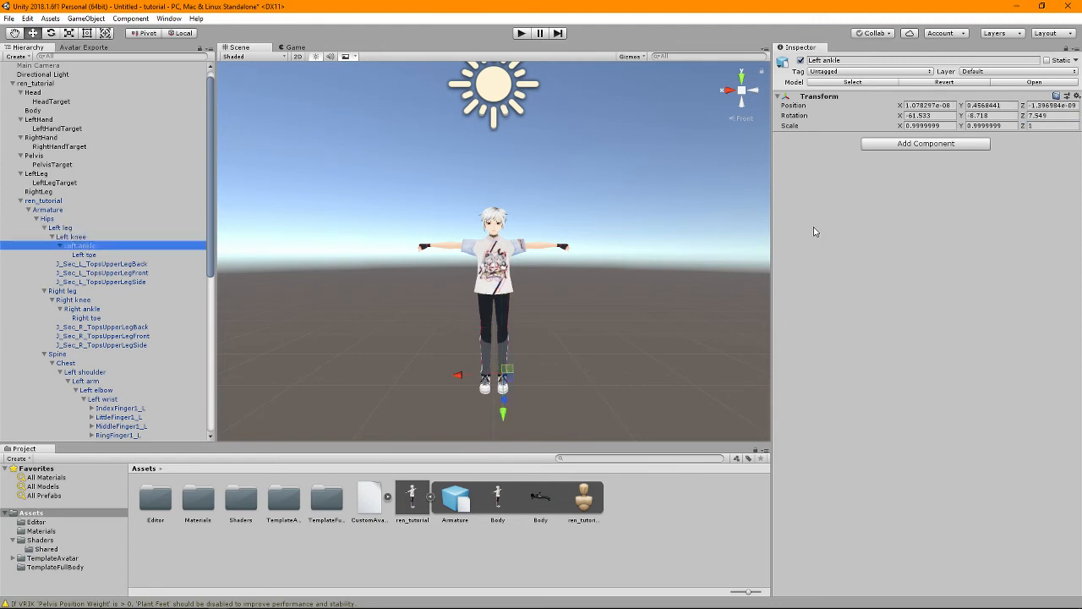
click(977, 116)
text(0)
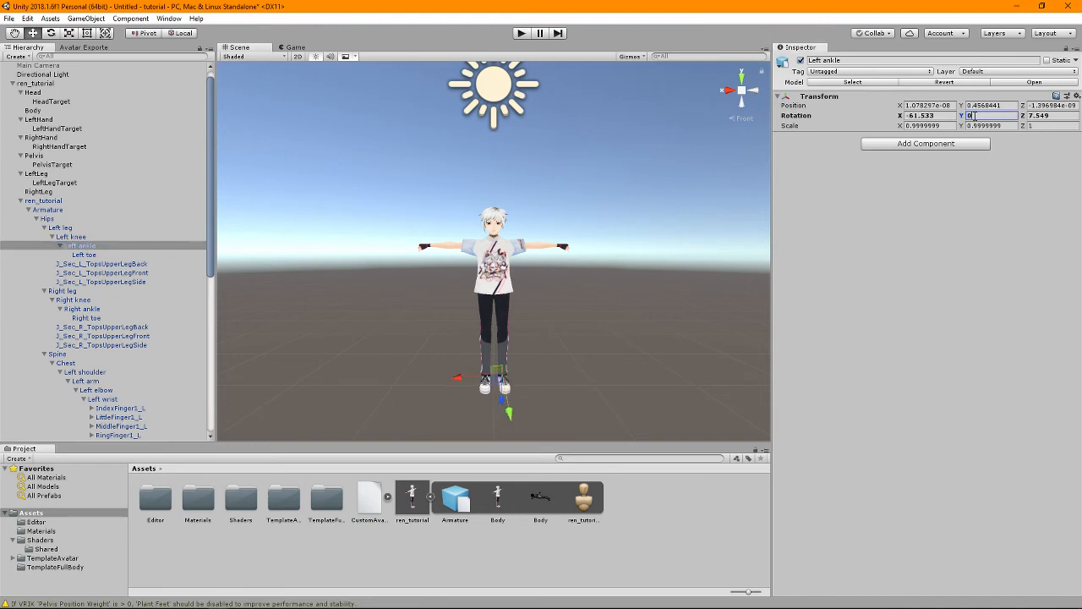
key(Tab)
text(0)
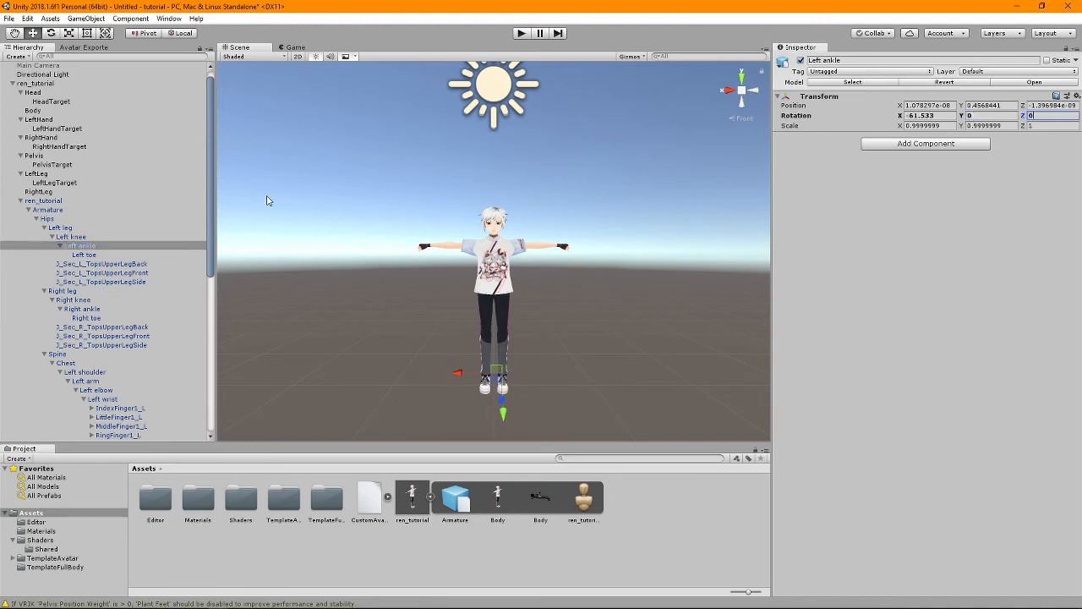
Run the scene and examine the avatar's leg pose from the front and side in the Scene view, and stop Play mode.
click(520, 33)
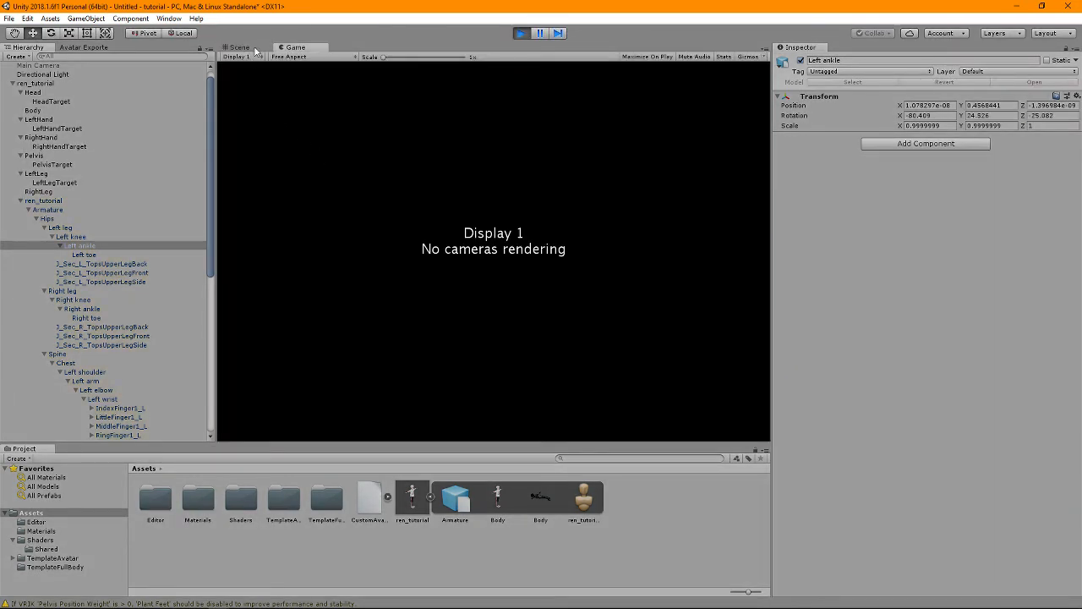
click(252, 48)
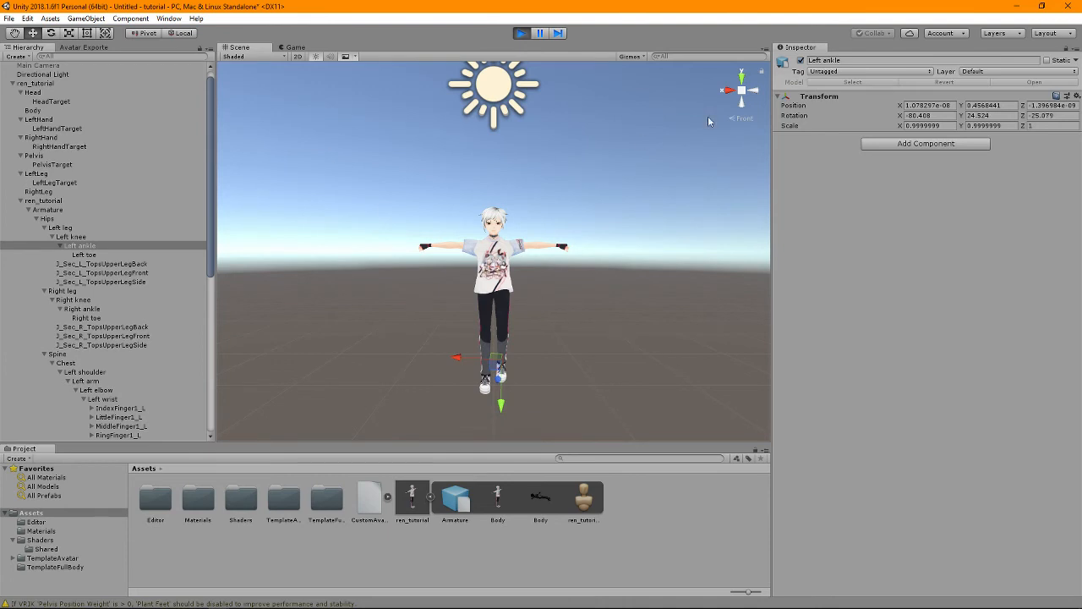
click(755, 90)
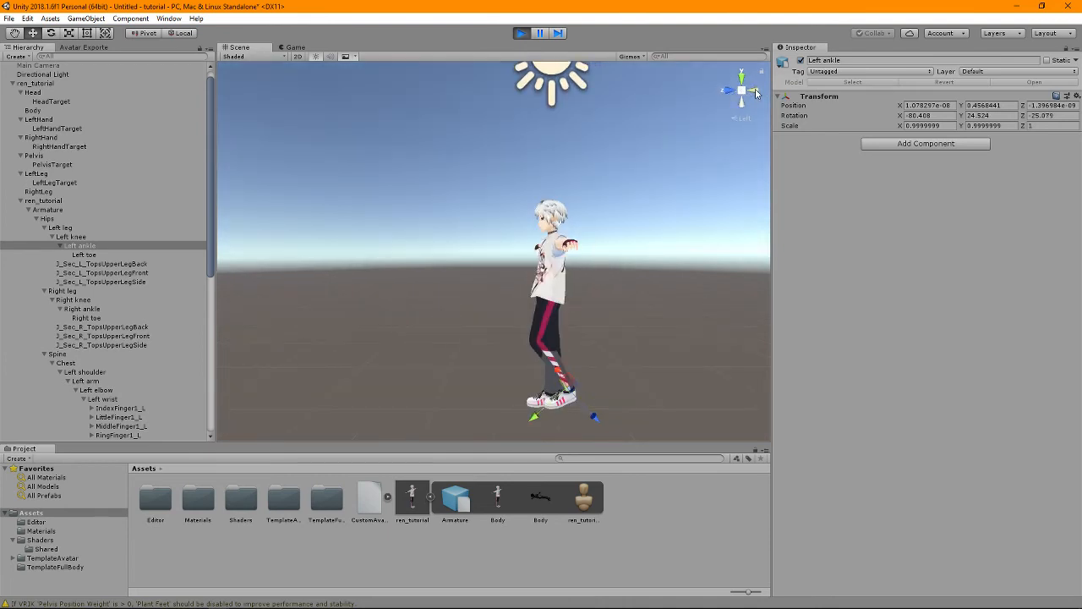
click(728, 91)
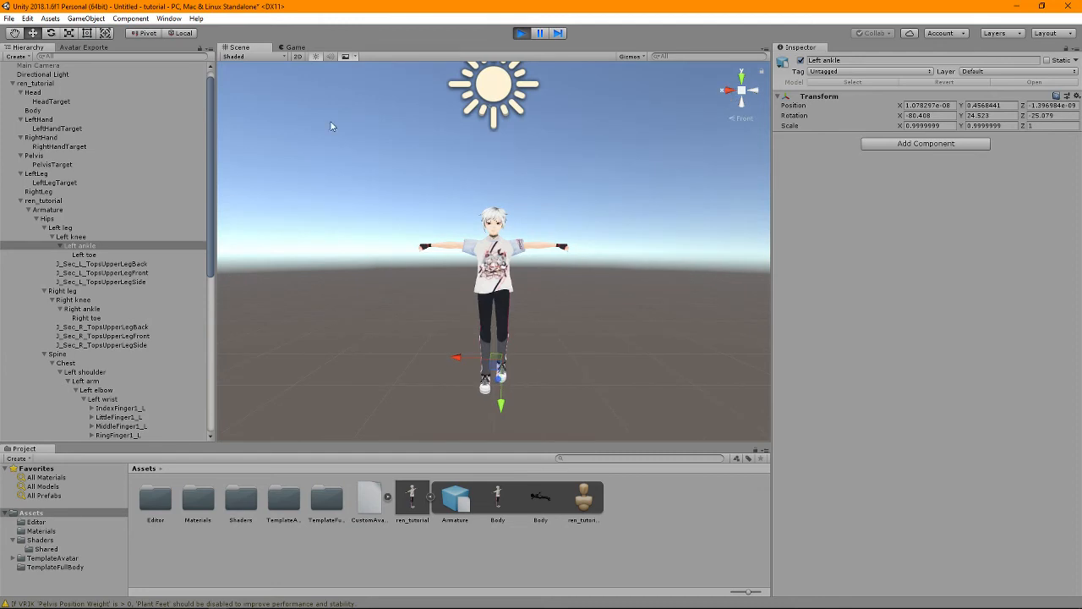
click(538, 33)
click(54, 182)
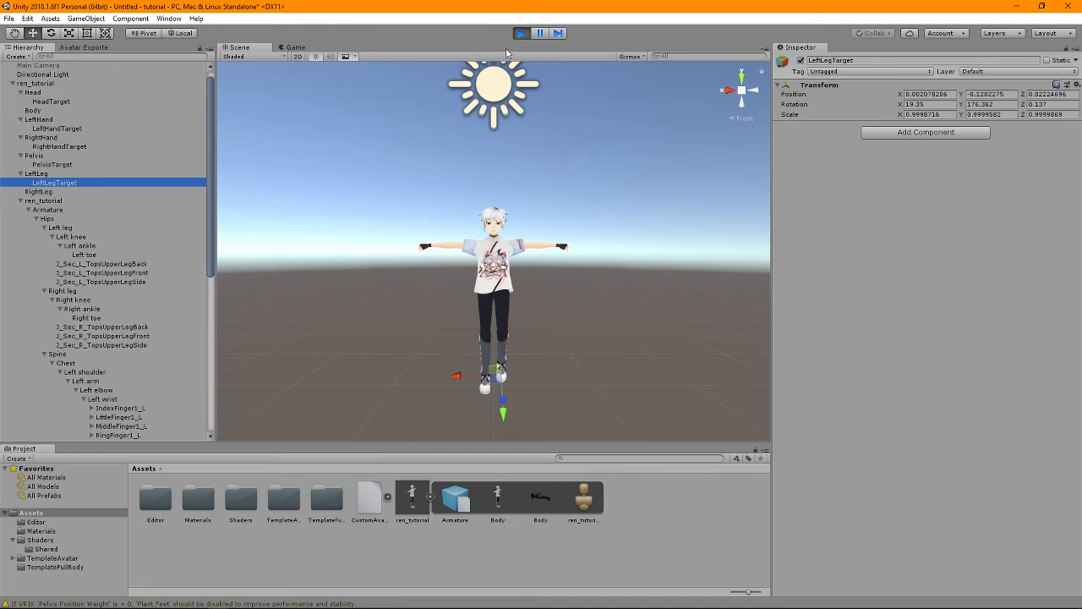
click(521, 32)
Set the Y and Z rotation of the Right leg bone to 0.
click(82, 309)
scroll(108, 300, down, 2)
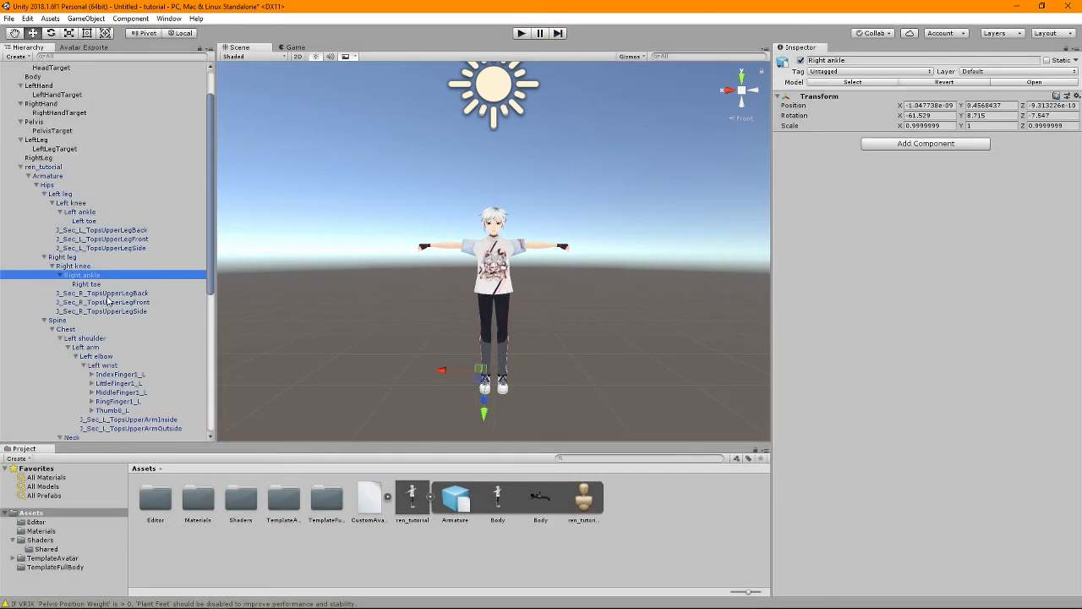
click(97, 257)
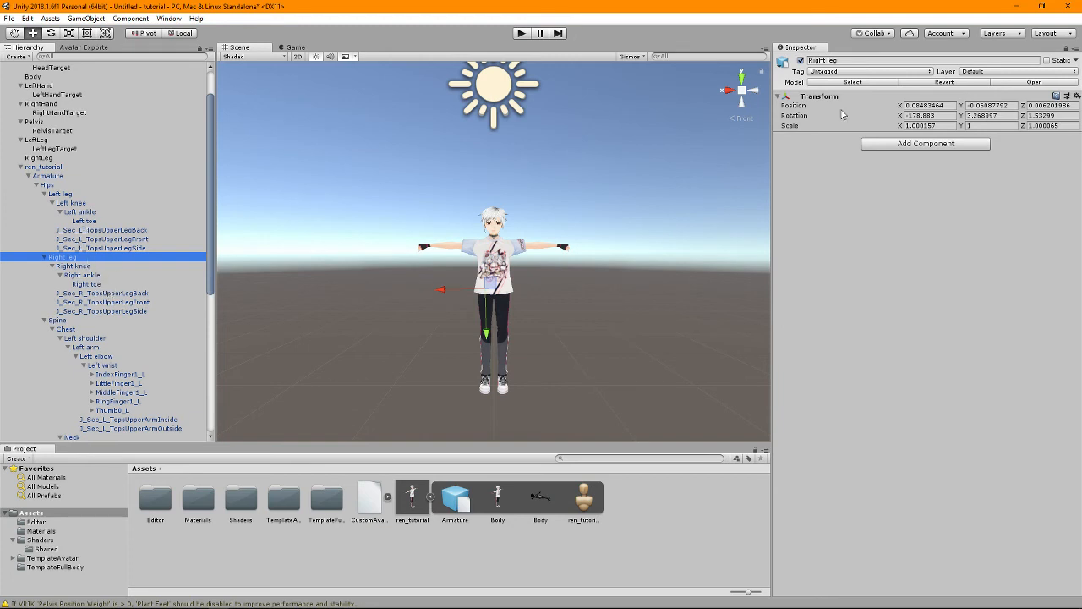
click(991, 115)
text(0)
key(Tab)
text(0)
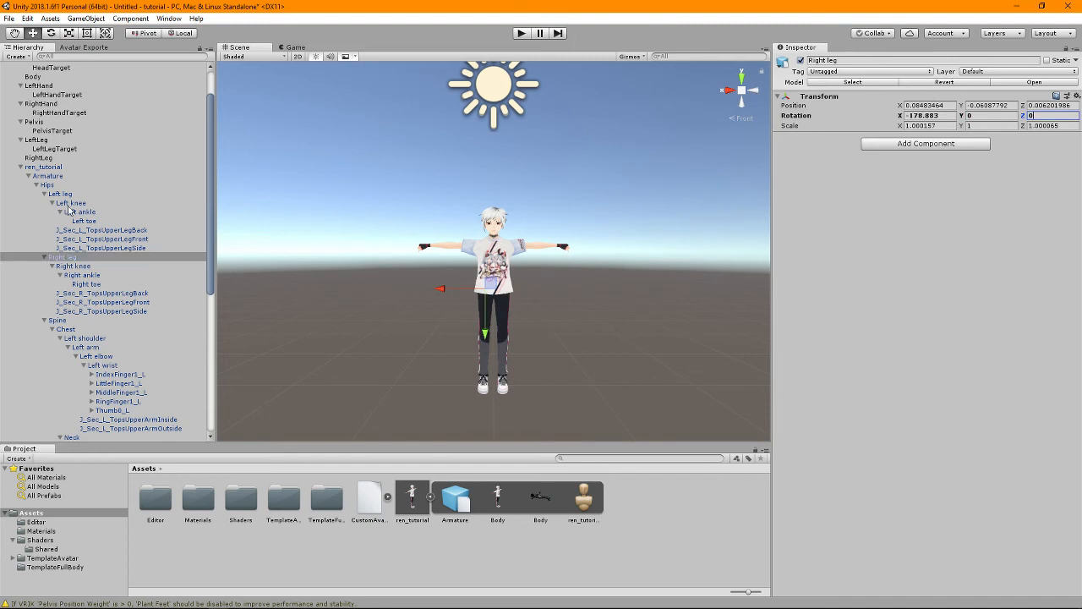
Set the Y and Z rotation of the Right knee bone to 0.
click(85, 266)
click(1000, 115)
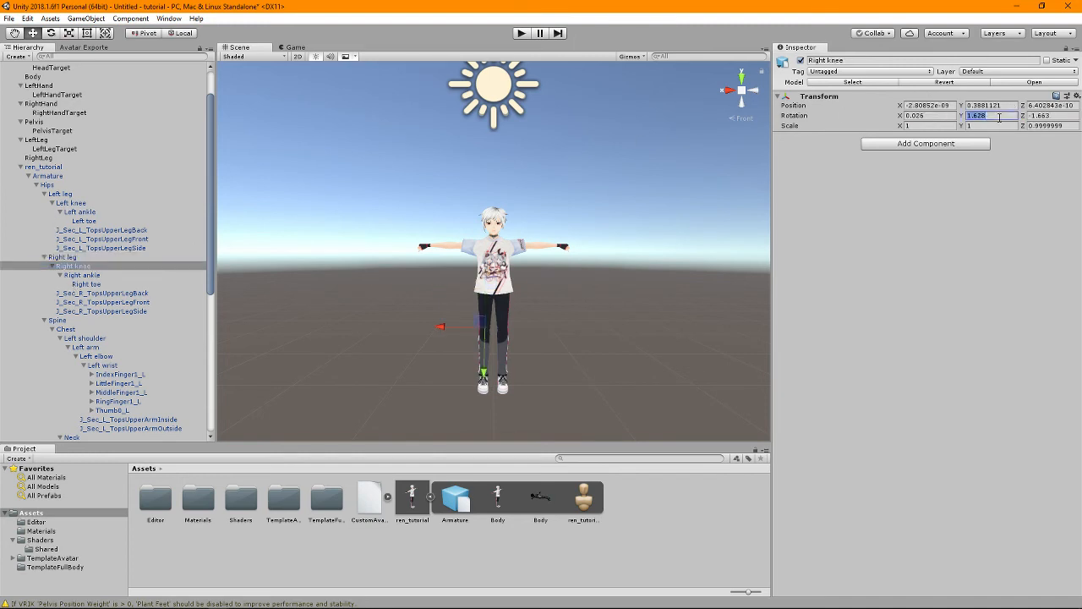
text(0)
key(Tab)
text(0)
Set the Y and Z rotation of the Right ankle bone to 0 and clear the selection.
click(151, 275)
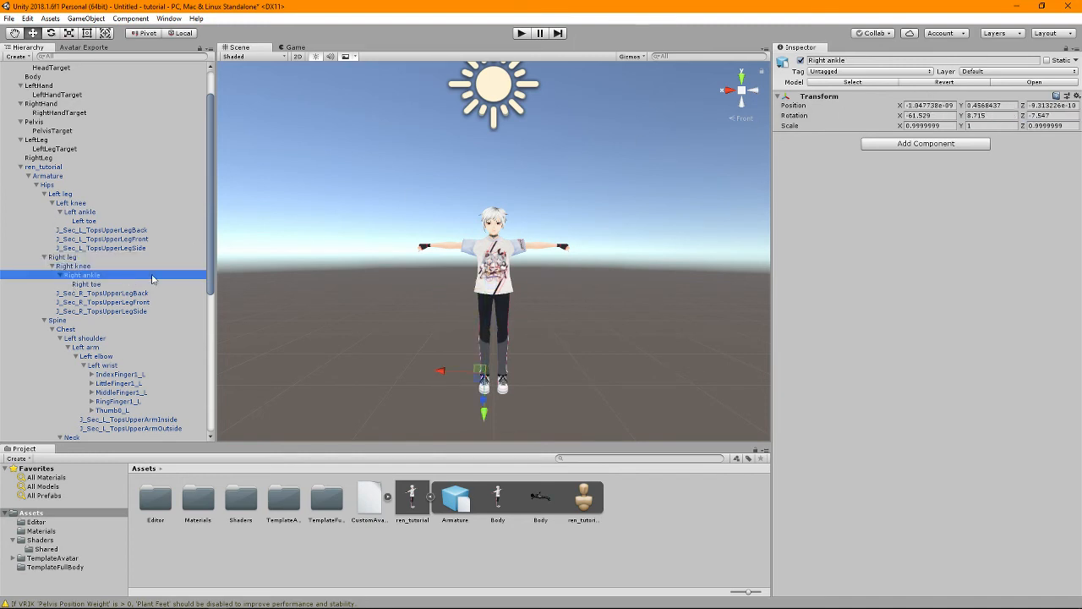
click(1000, 116)
text(0)
key(Tab)
text(0)
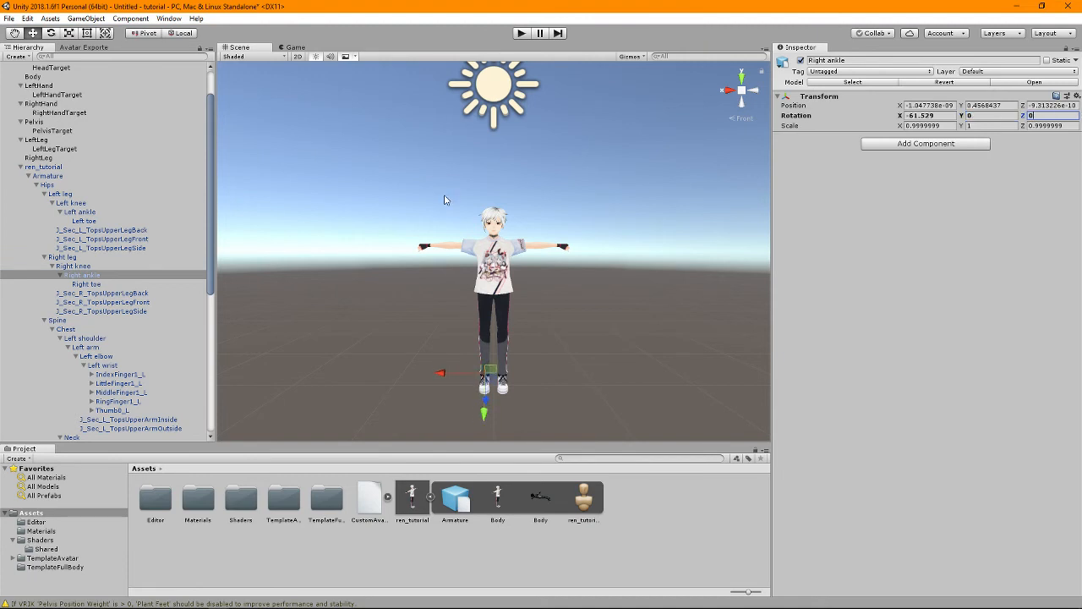
click(487, 175)
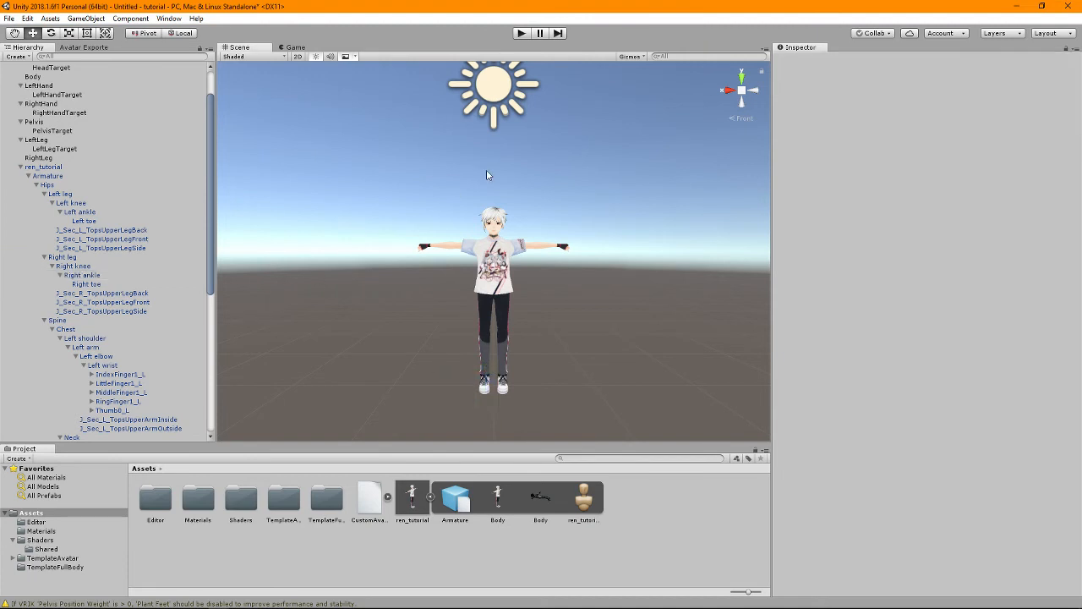
Run the scene again to check both legs in the Scene view, and stop Play mode.
click(526, 33)
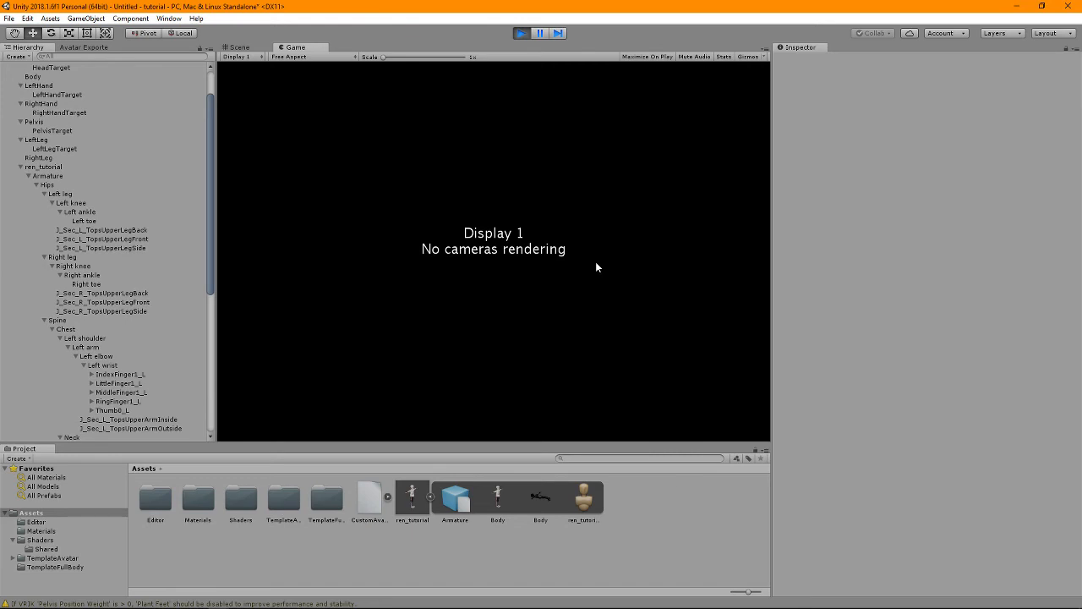
click(239, 47)
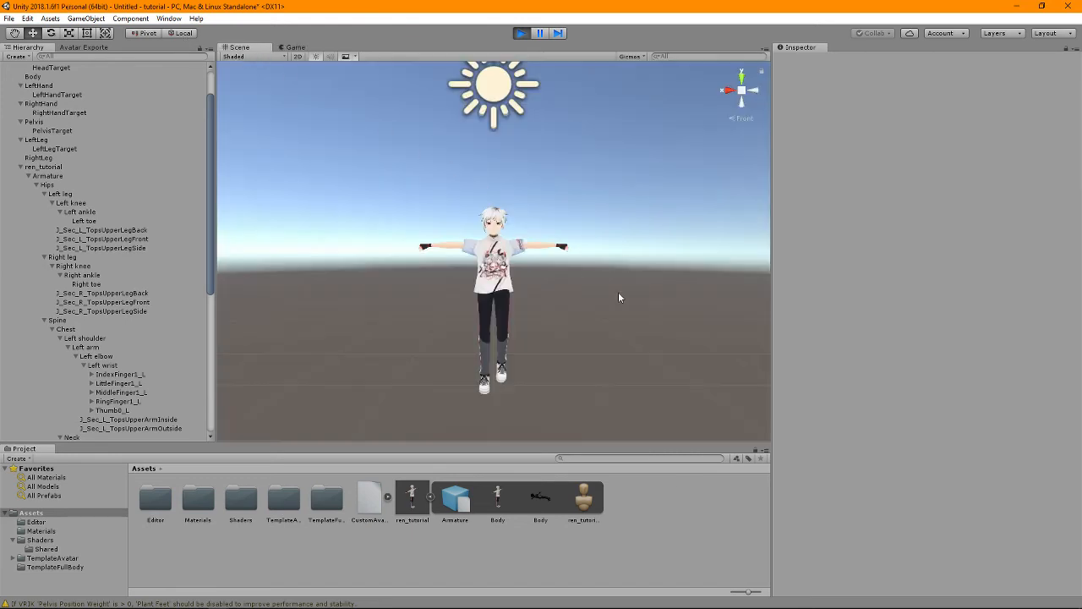
click(480, 311)
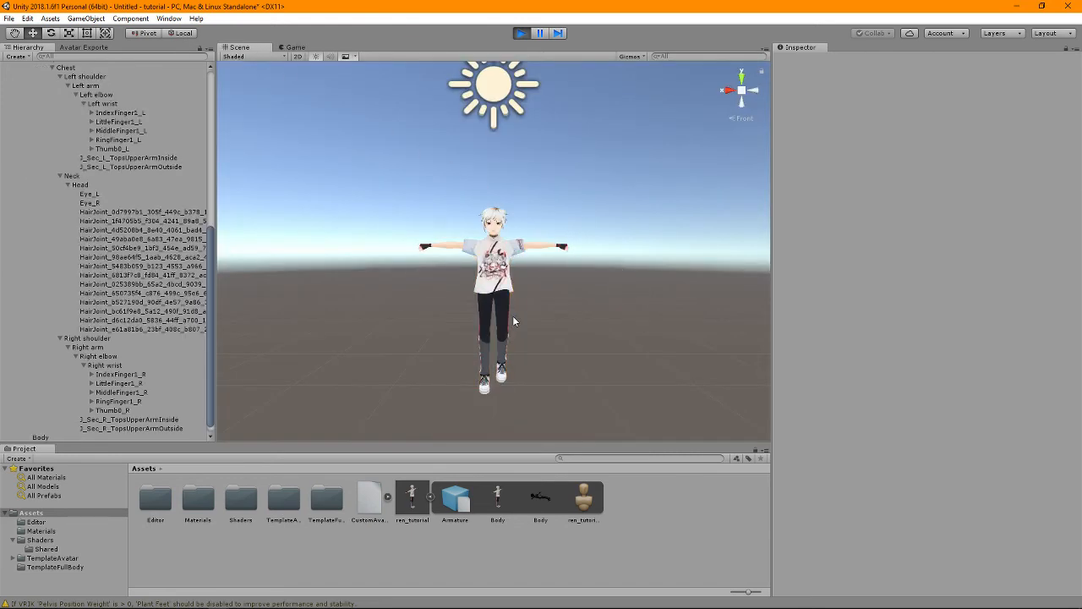
click(521, 33)
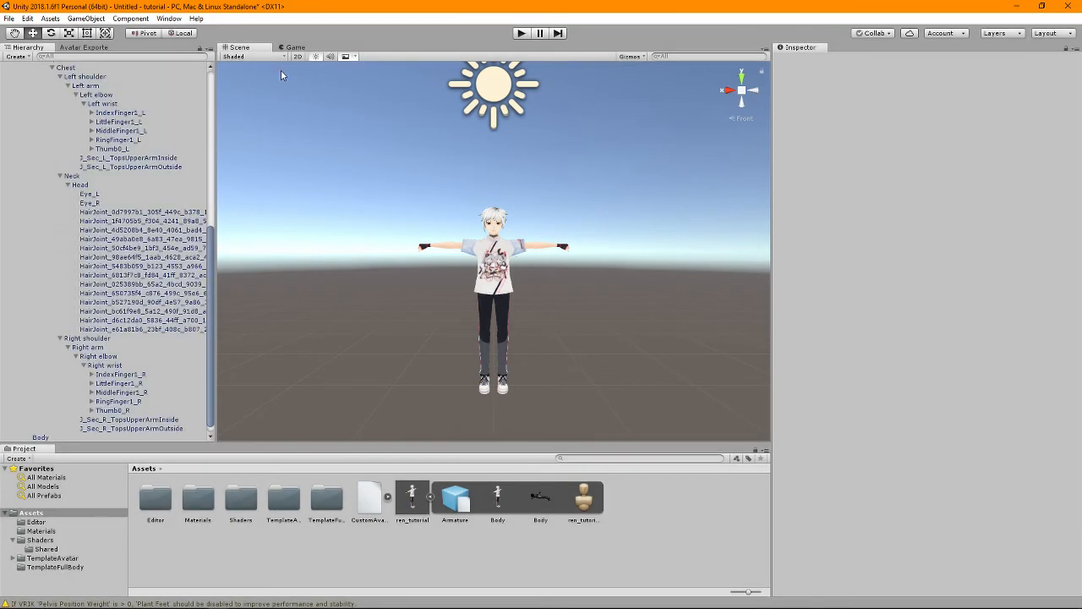
Create an empty object on the Right ankle bone and make it a child of RightLeg.
scroll(113, 212, up, 8)
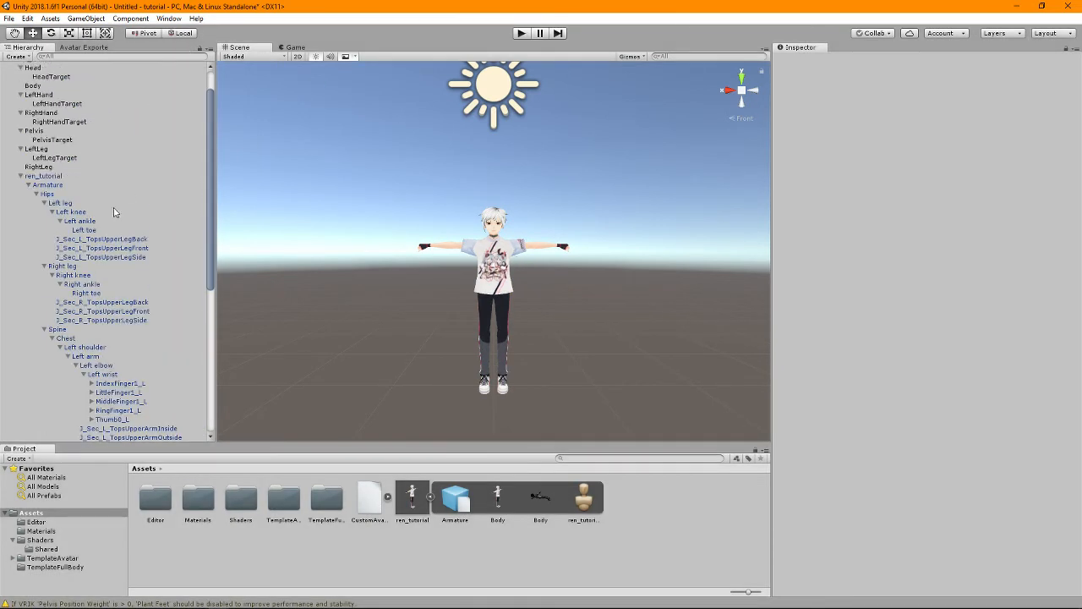
click(90, 158)
key(Down)
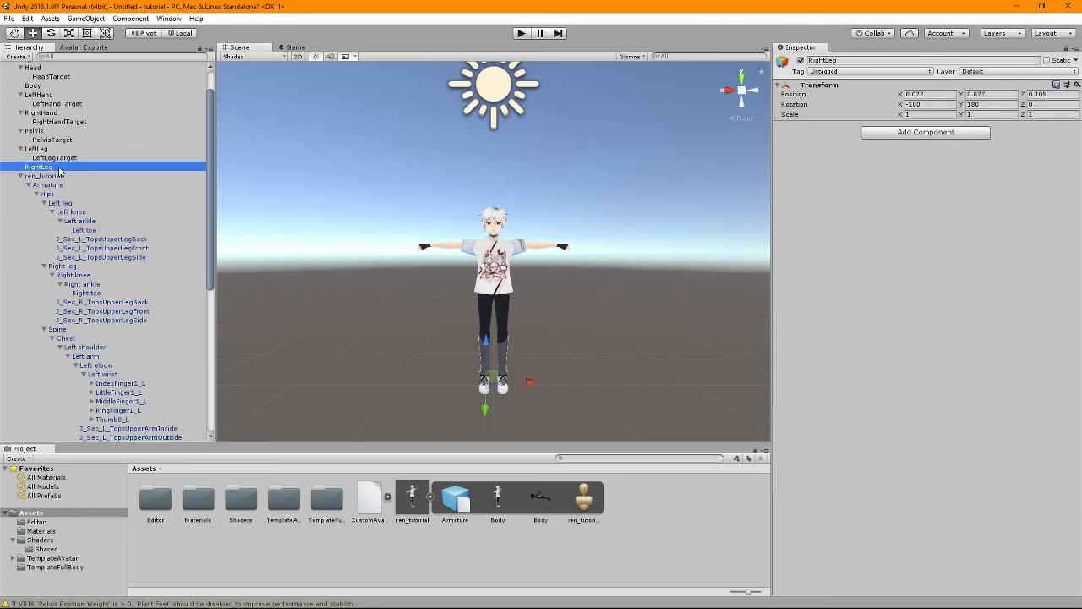
scroll(68, 254, down, 4)
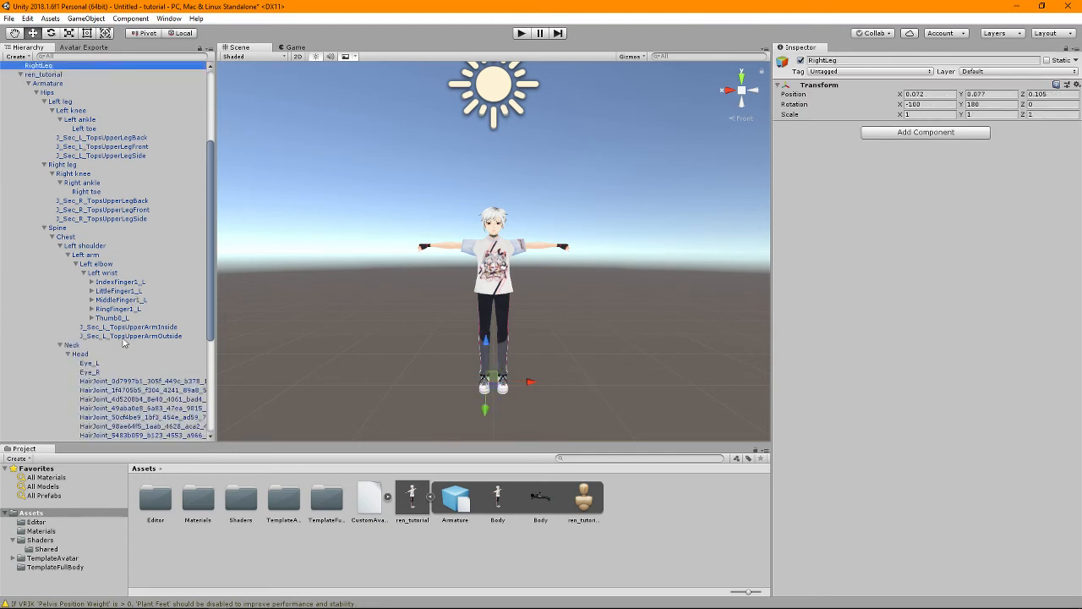
scroll(93, 335, down, 4)
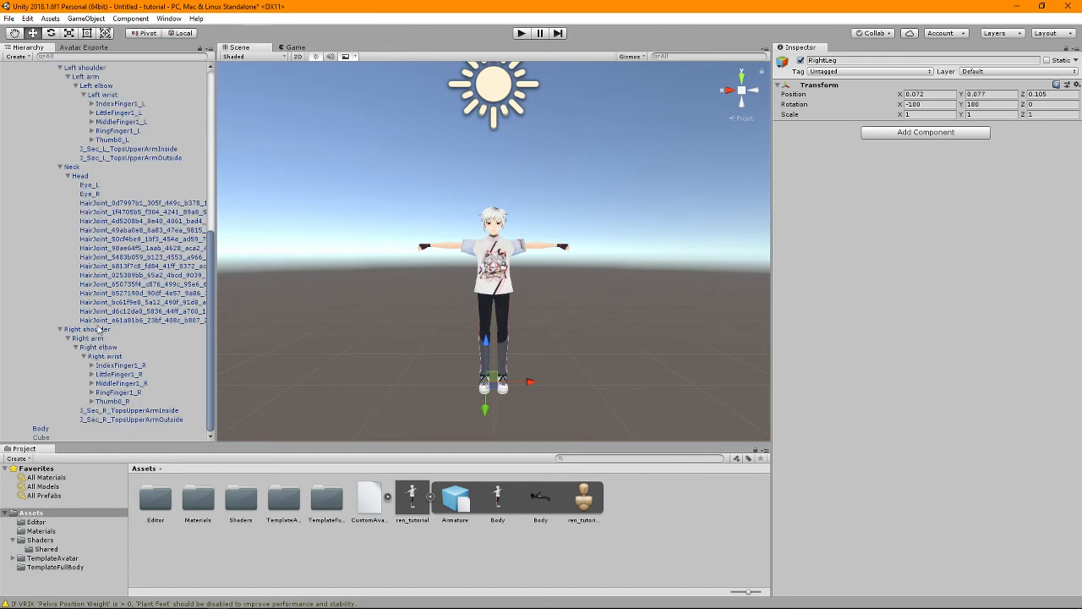
scroll(80, 372, up, 6)
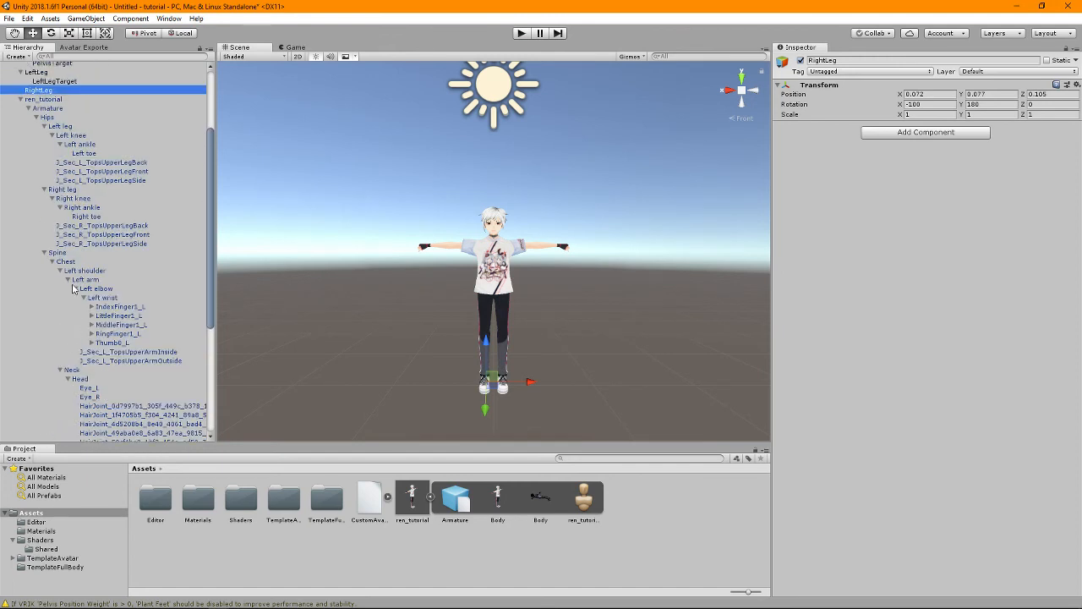
click(85, 207)
right_click(85, 207)
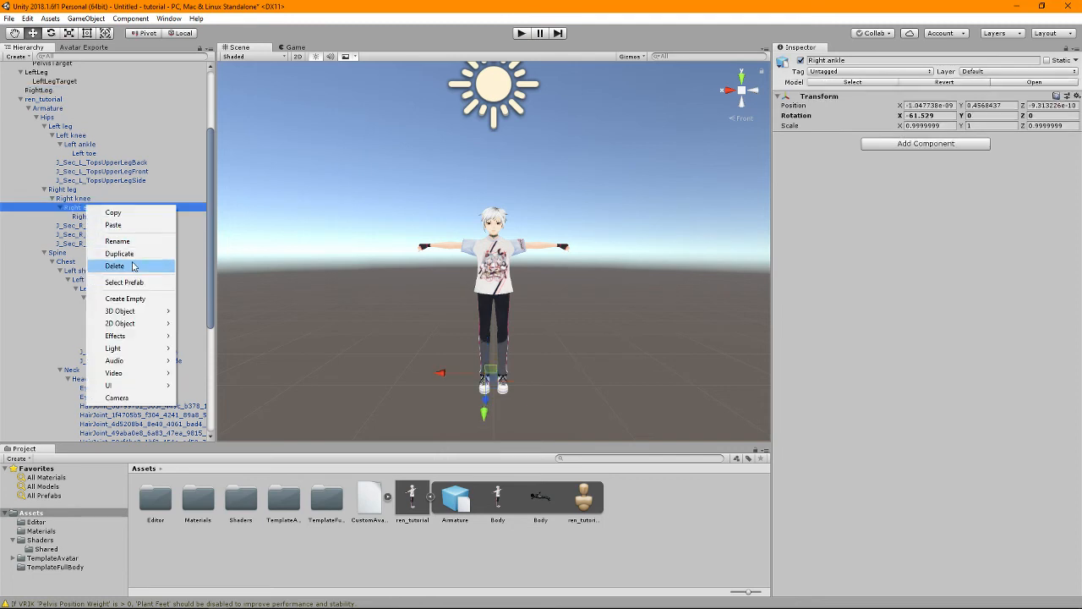
click(139, 300)
drag(88, 230, 63, 89)
Rename the new object under RightLeg as RightLegTarget and assign it as the Right Leg_target of the ren_tutorial avatar's IK Manager Advanced.
right_click(79, 99)
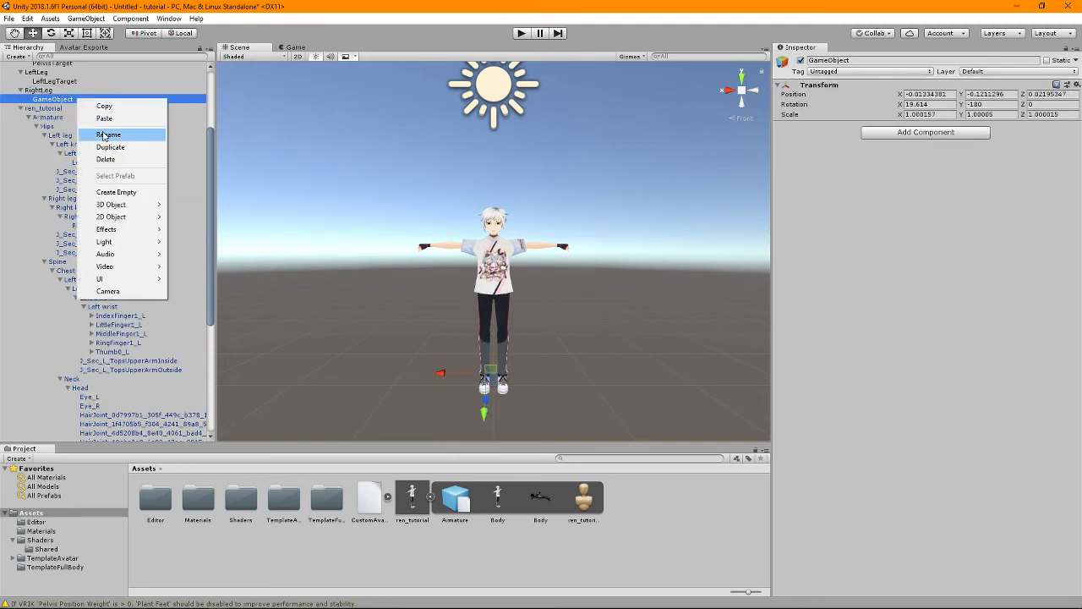
click(105, 135)
text(Right)
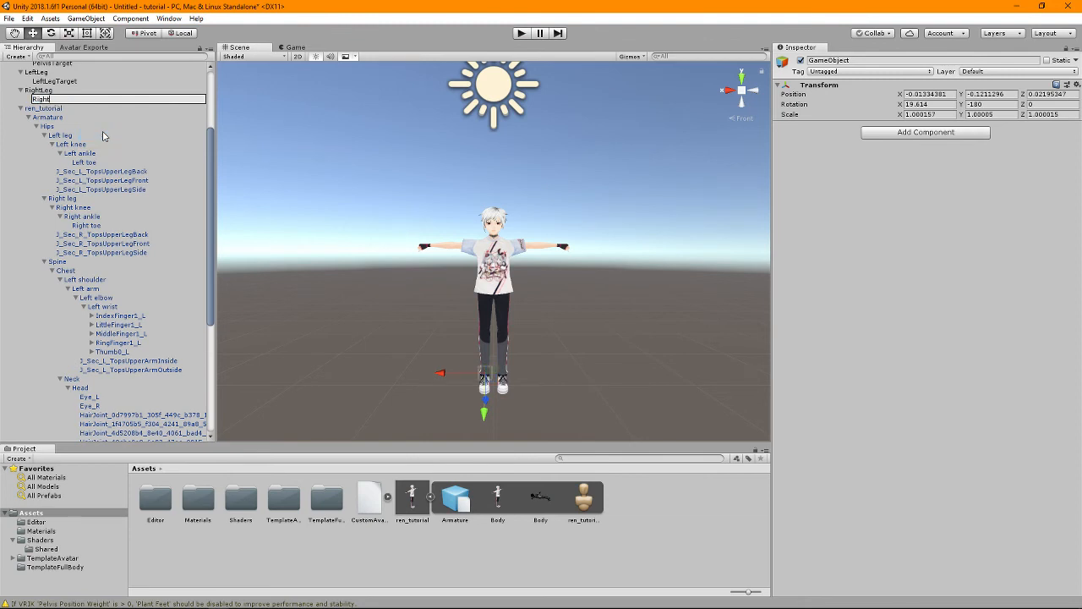
text(LegTa)
text(rget)
key(Return)
click(93, 110)
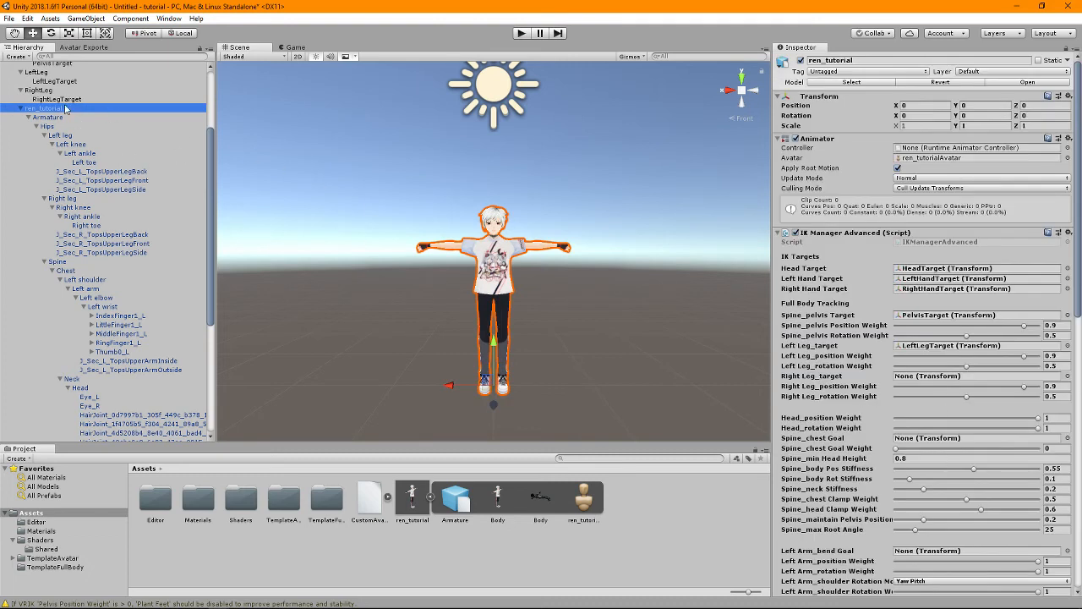
drag(63, 101, 934, 378)
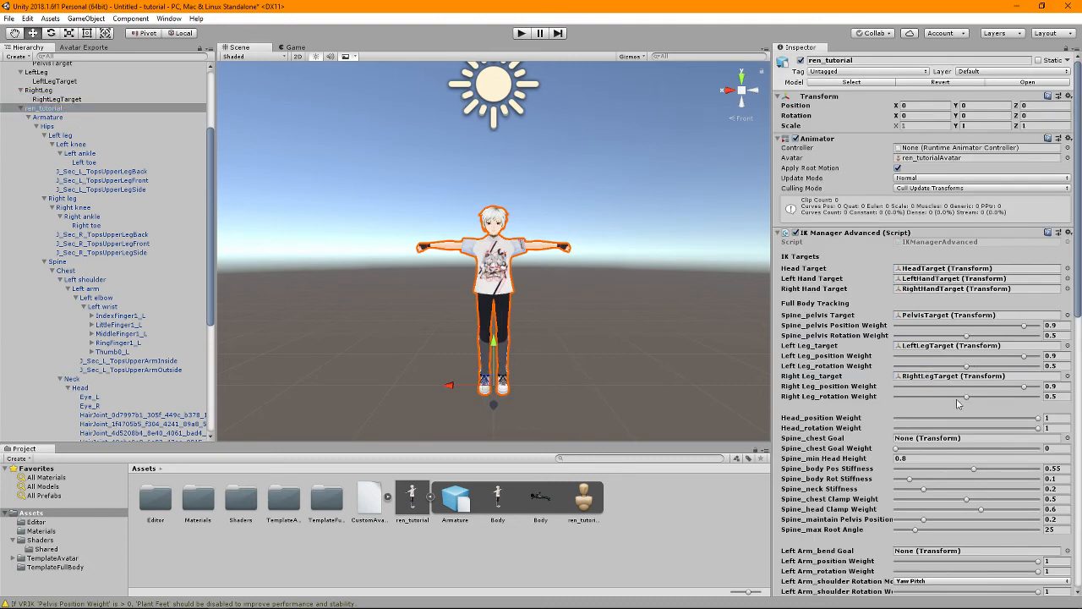
Run the scene and move HeadTarget sideways and up in the Scene view to test the avatar's upper body tracking.
click(515, 34)
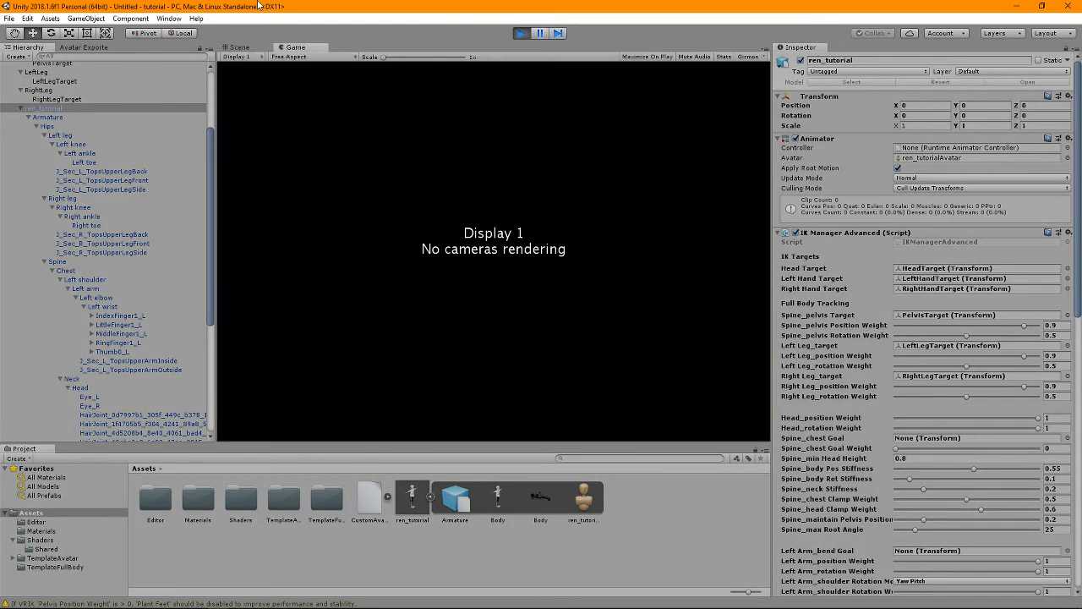
click(237, 48)
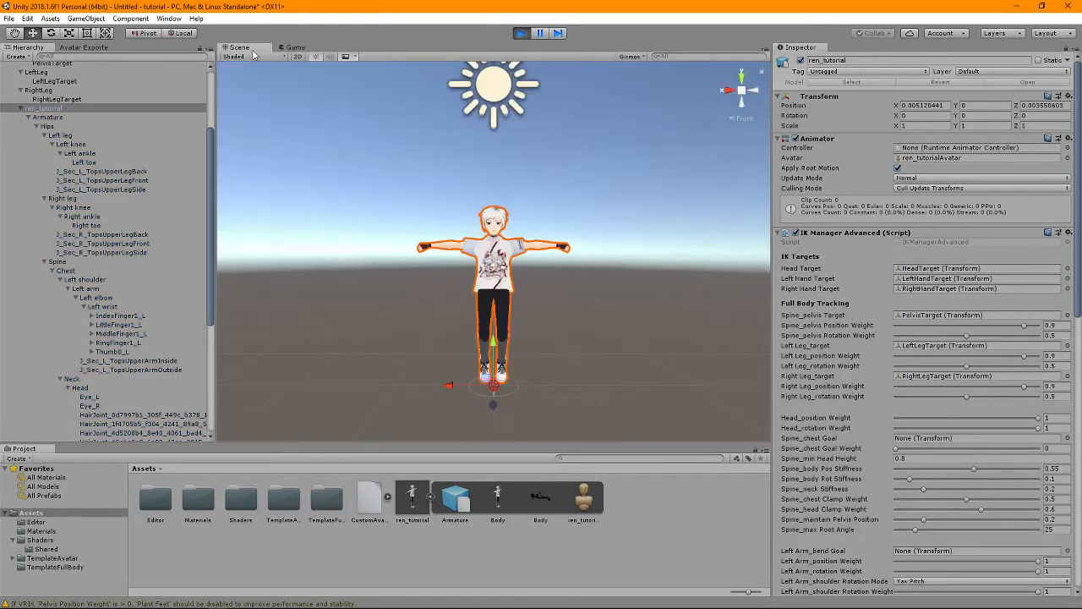
click(54, 80)
scroll(79, 129, up, 4)
click(75, 112)
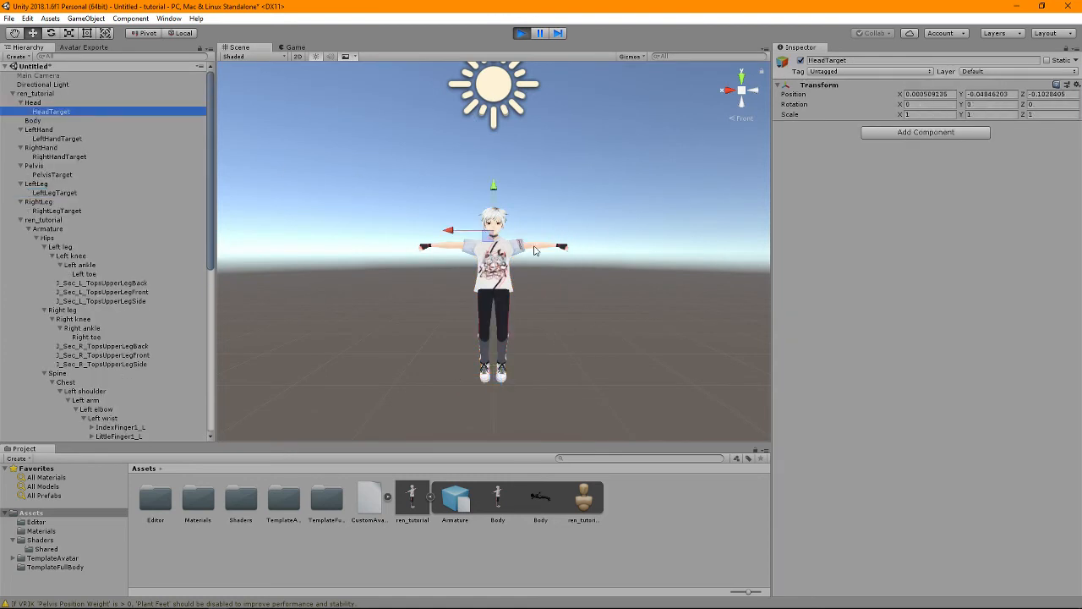
drag(465, 169, 312, 191)
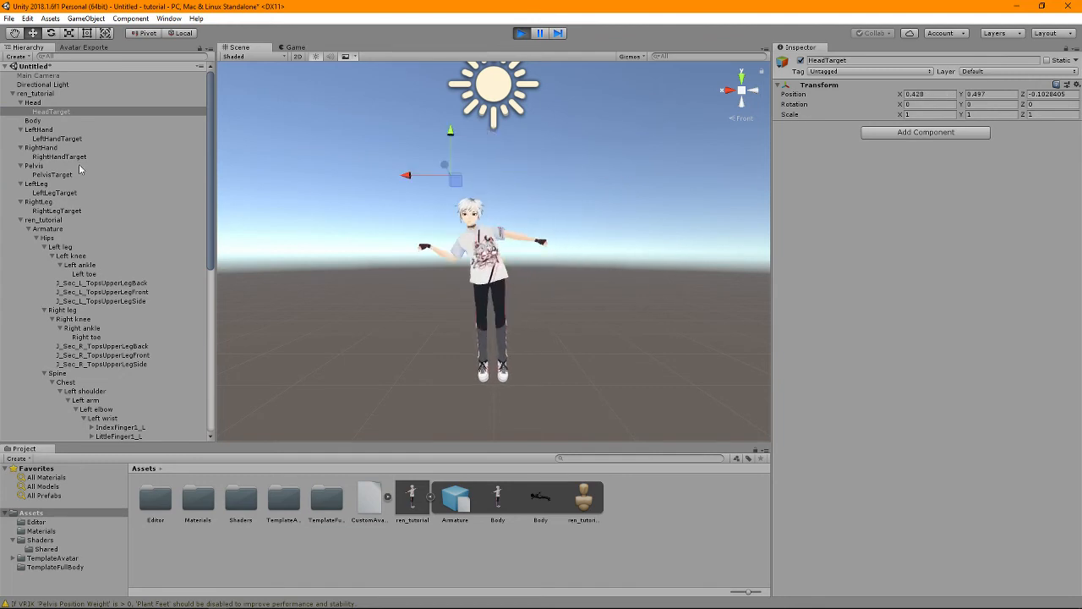
Test the lower body tracking by moving PelvisTarget sideways and LeftLegTarget outward, and stop Play mode.
click(53, 174)
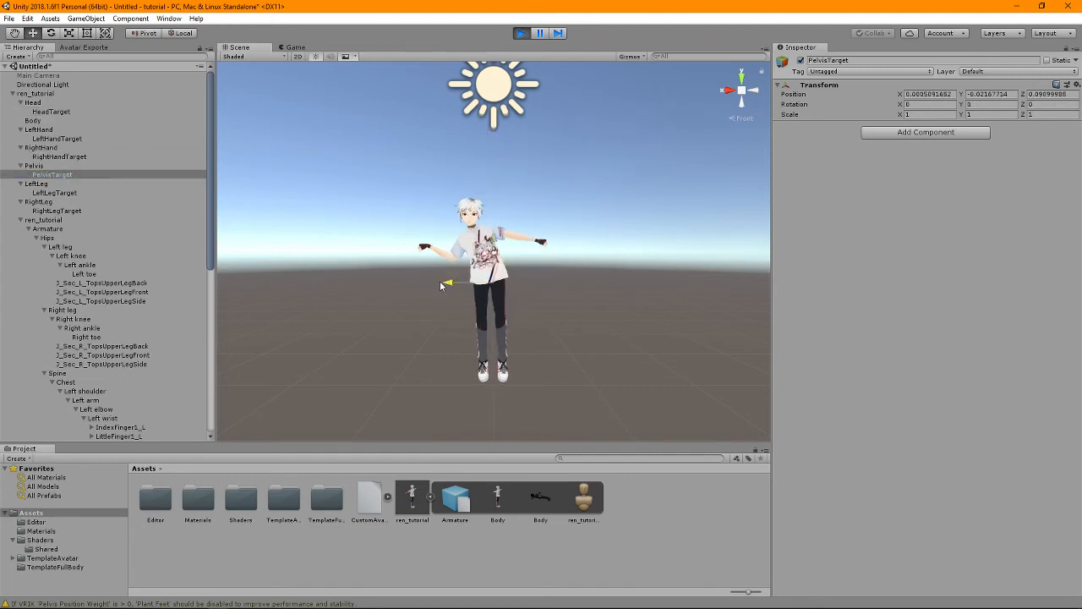
mouse_move(440, 282)
mouse_down()
mouse_move(397, 284)
mouse_move(441, 284)
mouse_up()
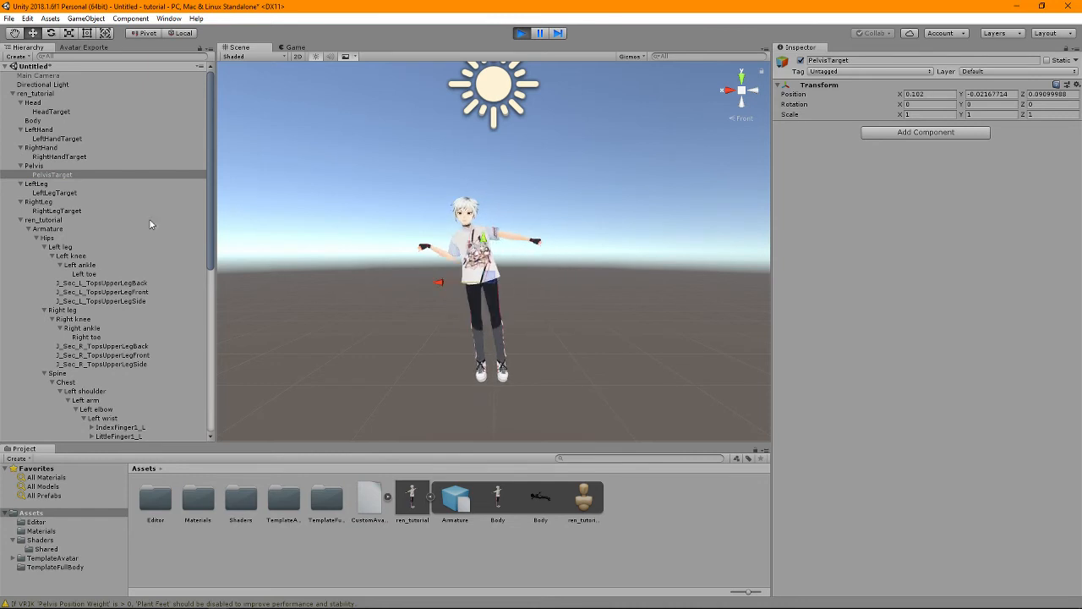
click(53, 193)
drag(502, 414, 549, 393)
drag(458, 361, 520, 363)
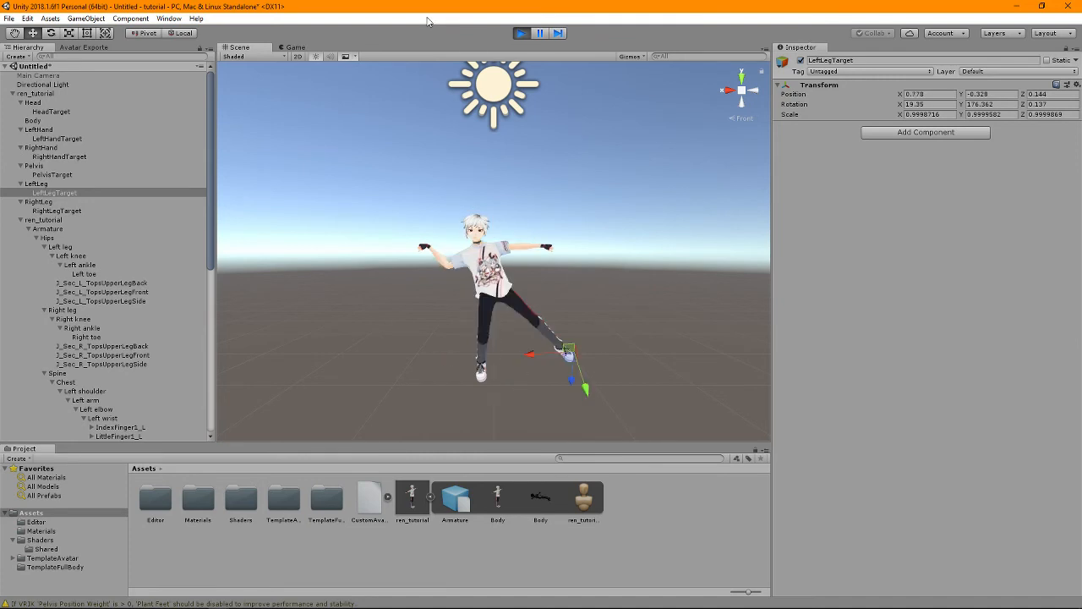
click(518, 33)
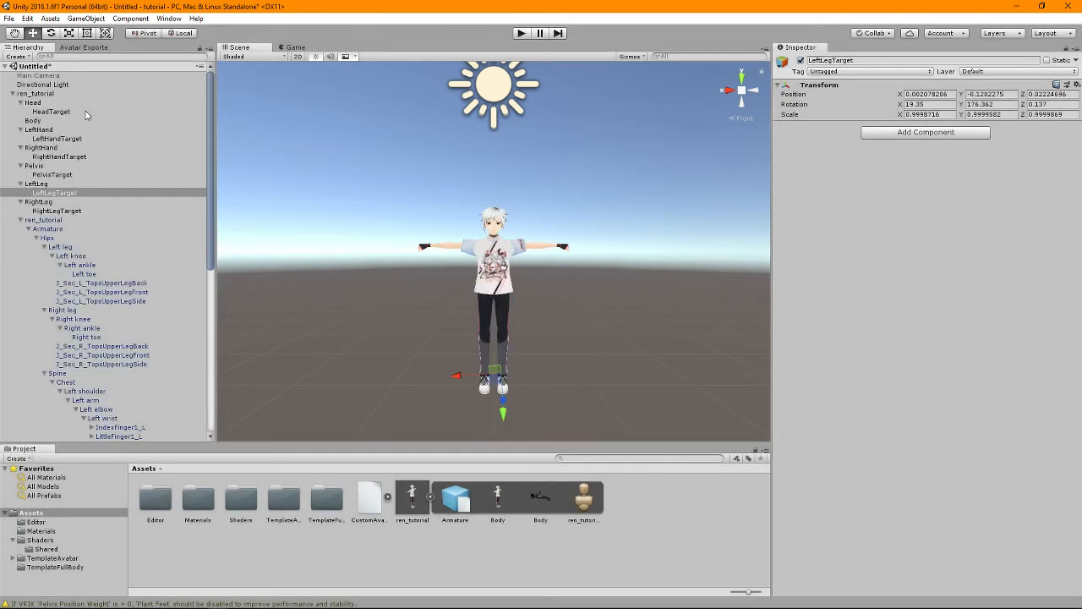
Disable Plant Feet in the VRIK solver settings of the inner ren_tutorial avatar.
click(732, 90)
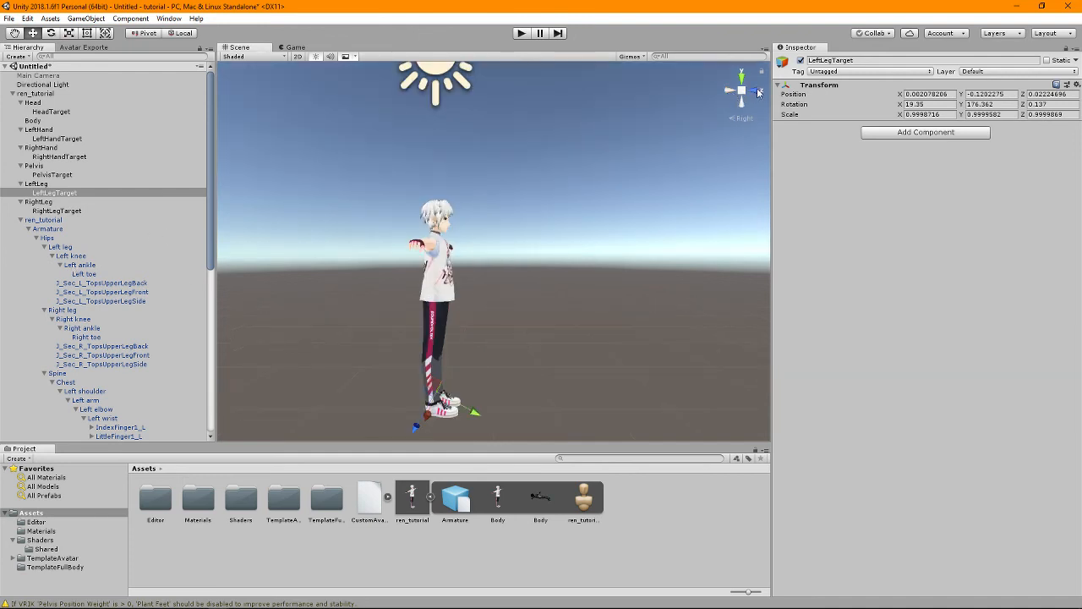
click(759, 93)
click(47, 220)
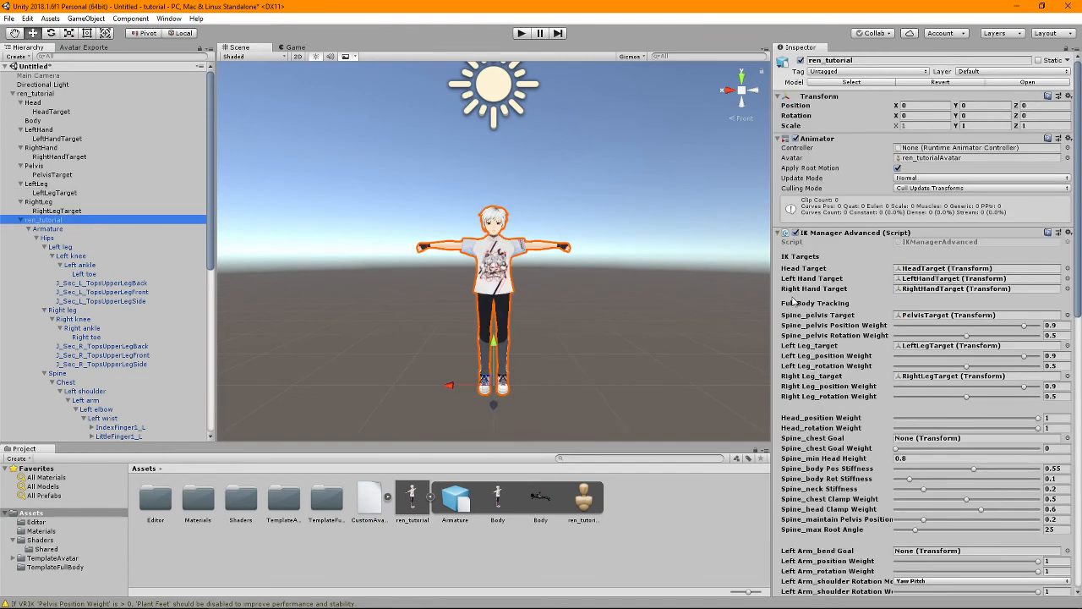
scroll(850, 355, down, 5)
scroll(848, 349, down, 6)
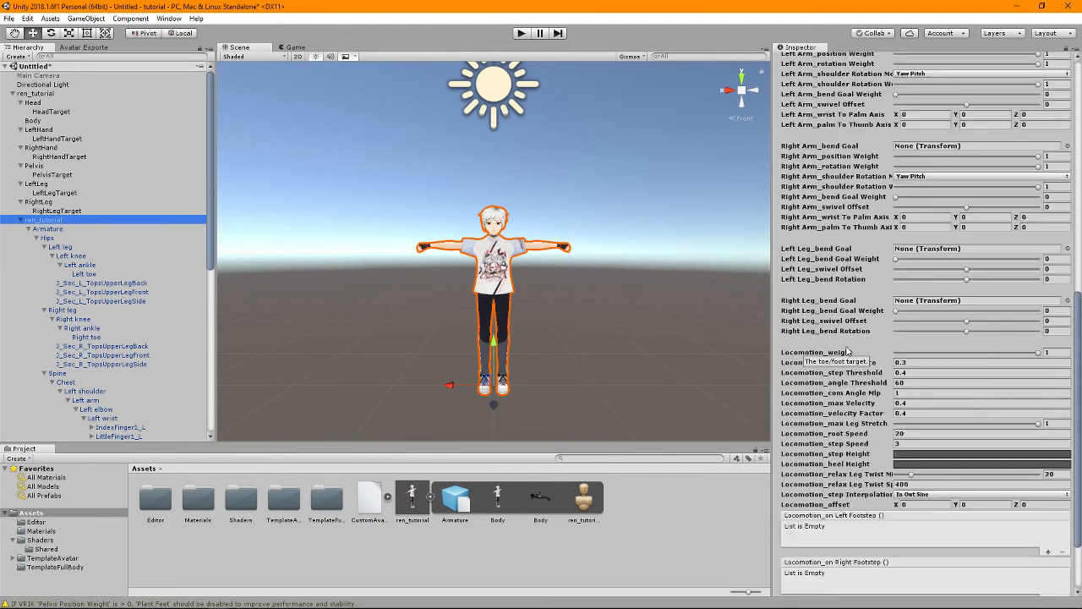
scroll(848, 350, up, 12)
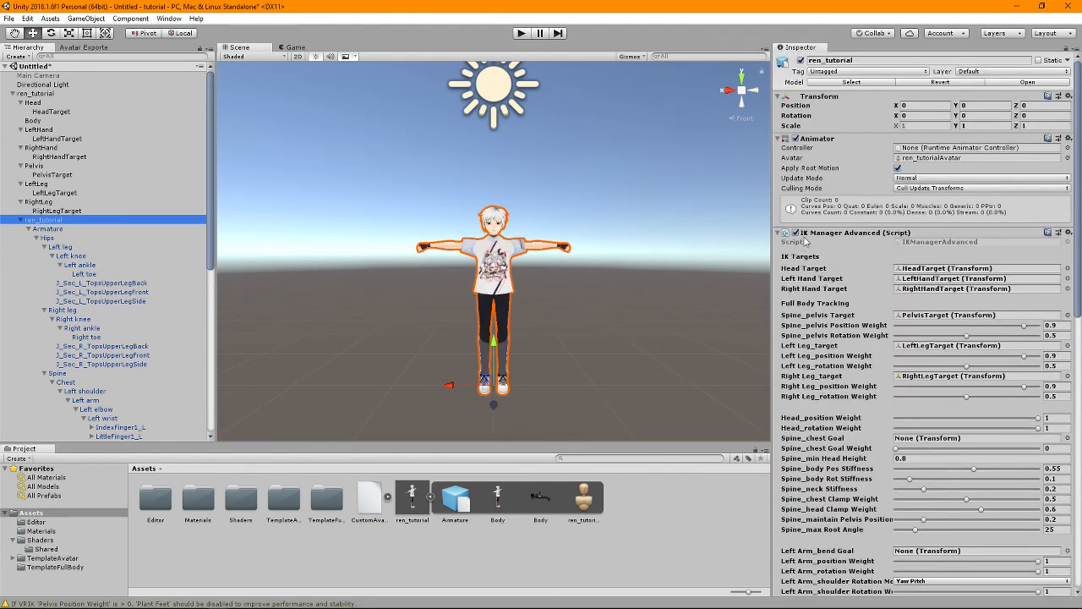
scroll(814, 233, down, 10)
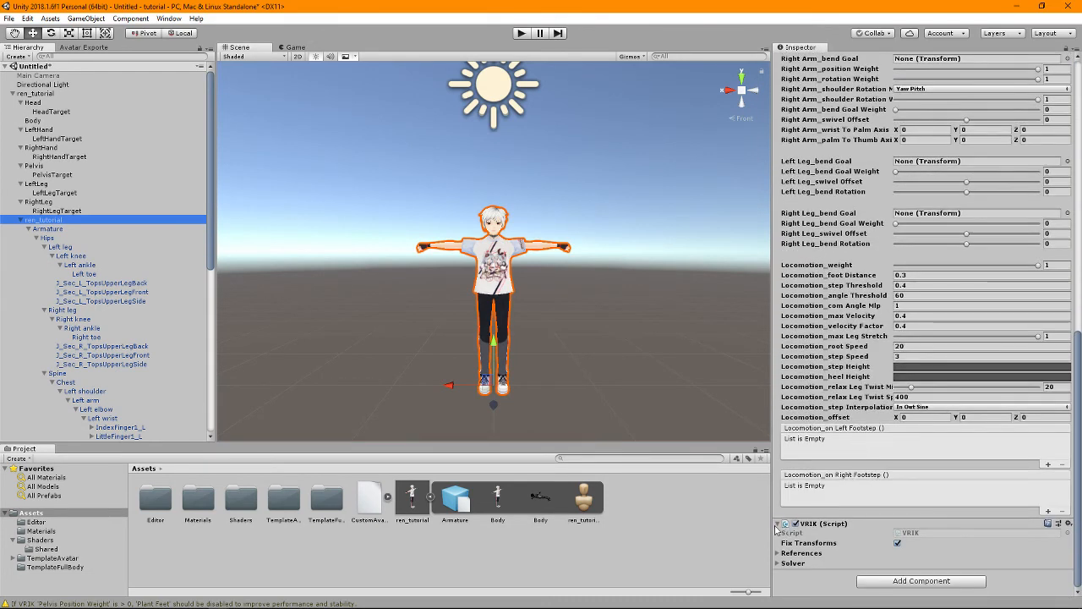
click(778, 553)
scroll(775, 561, down, 5)
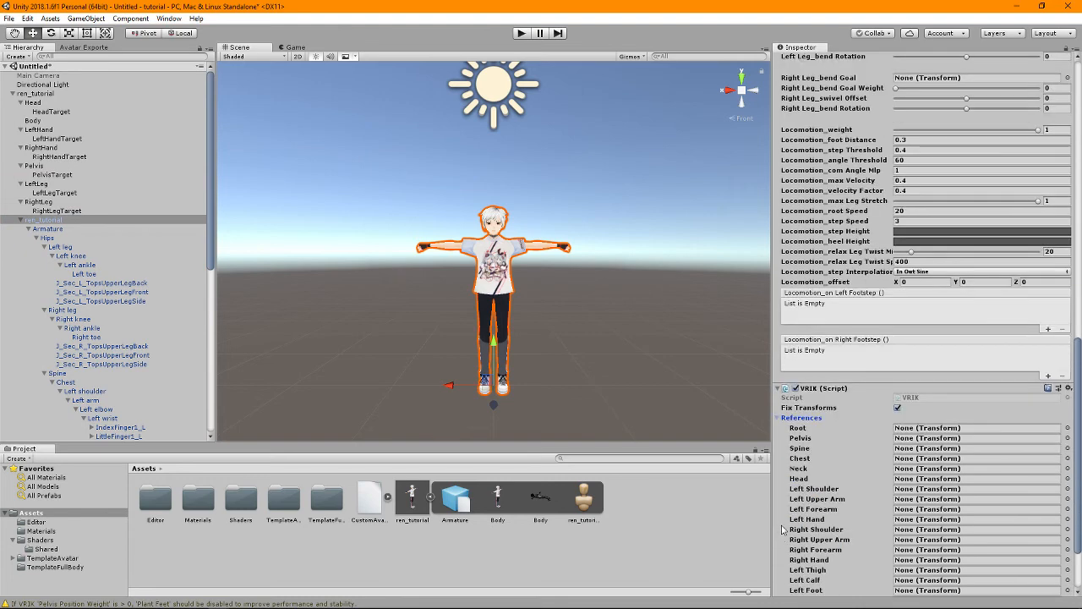
click(778, 564)
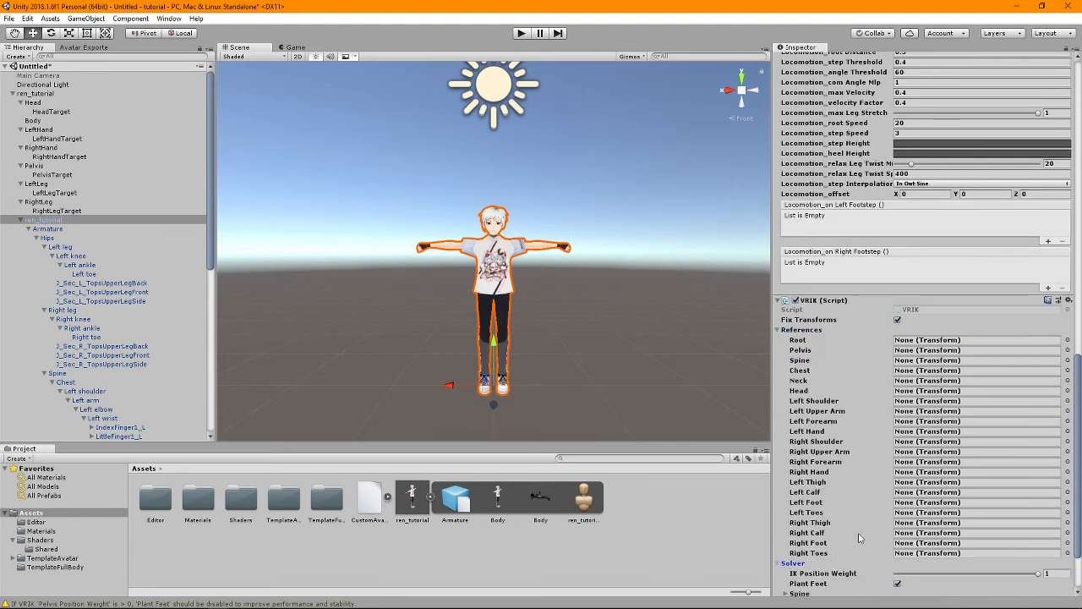
scroll(846, 516, down, 3)
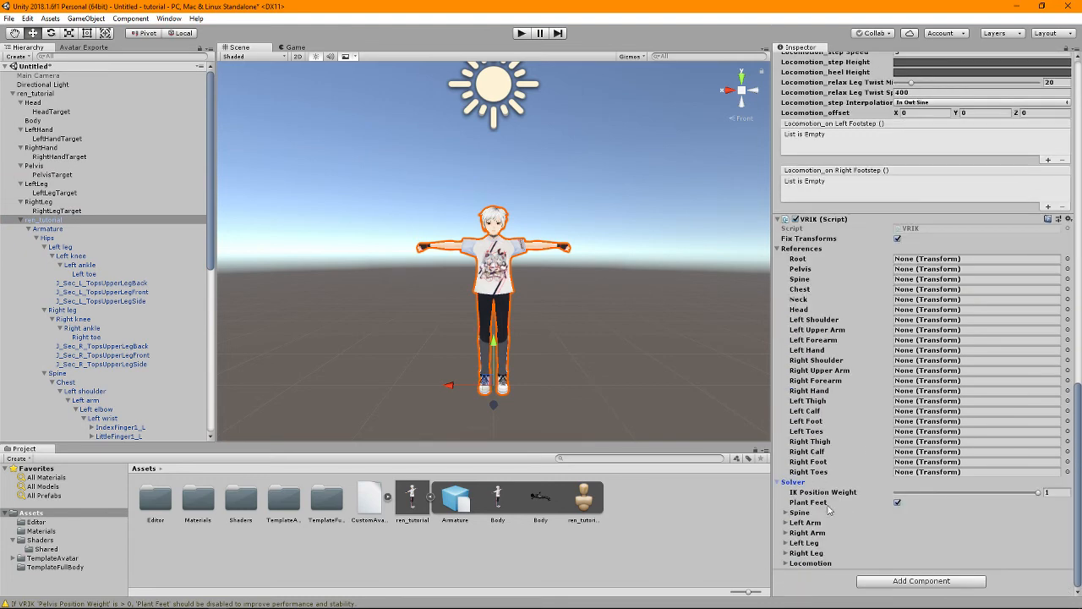
click(897, 503)
drag(495, 339, 495, 333)
drag(484, 379, 490, 393)
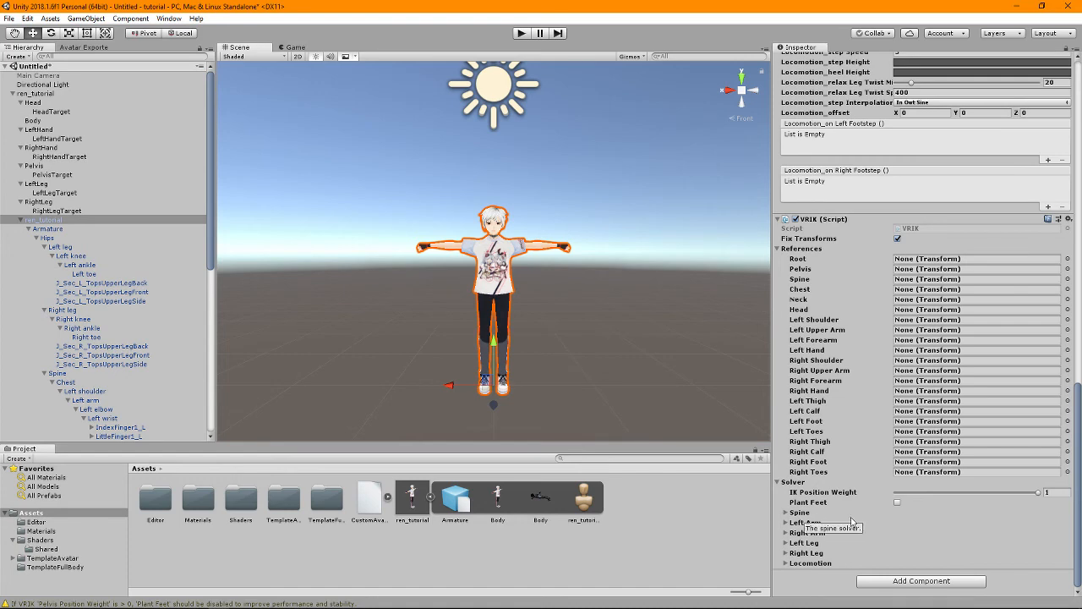
scroll(892, 529, up, 5)
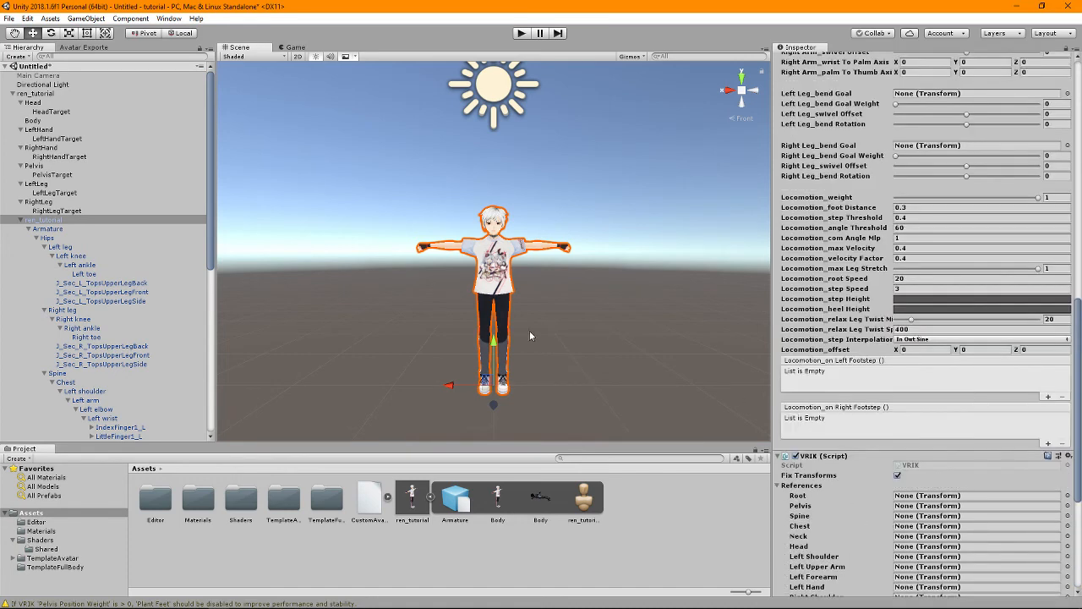
scroll(564, 362, up, 10)
scroll(564, 362, down, 8)
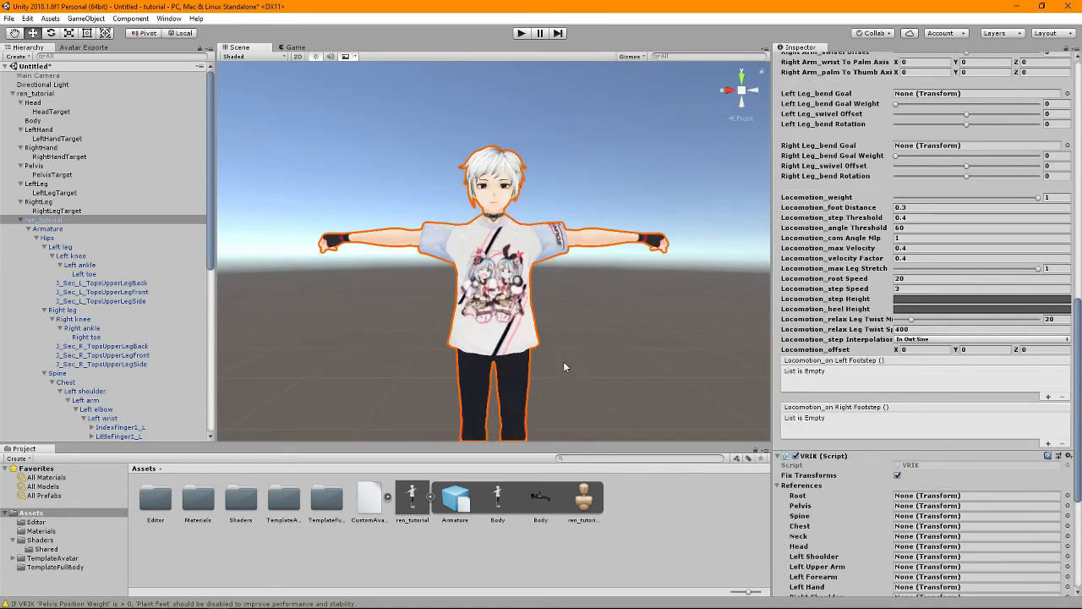
scroll(564, 367, down, 2)
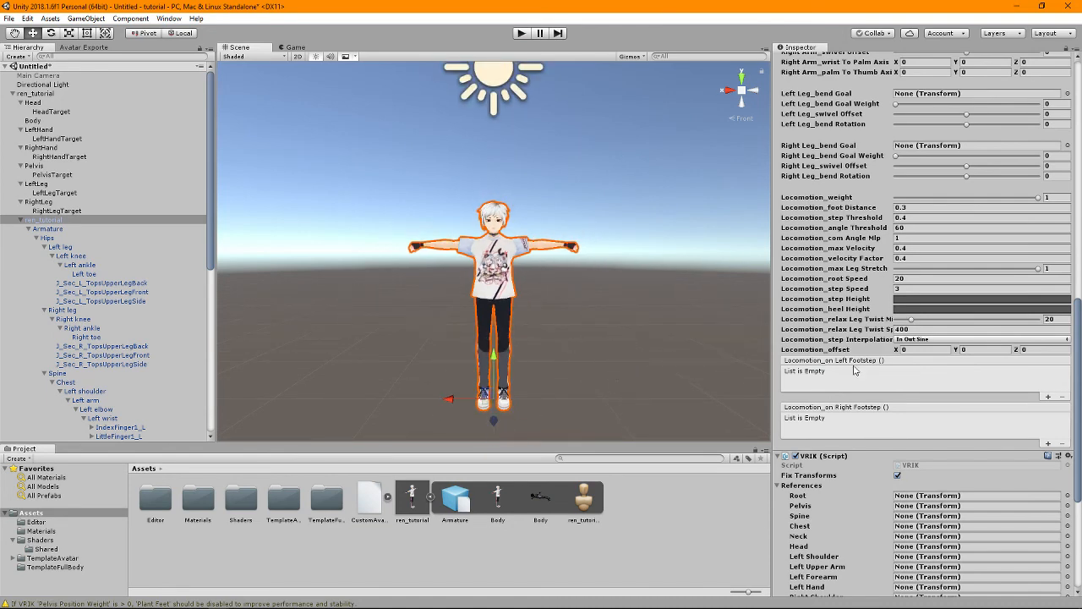
scroll(855, 369, up, 15)
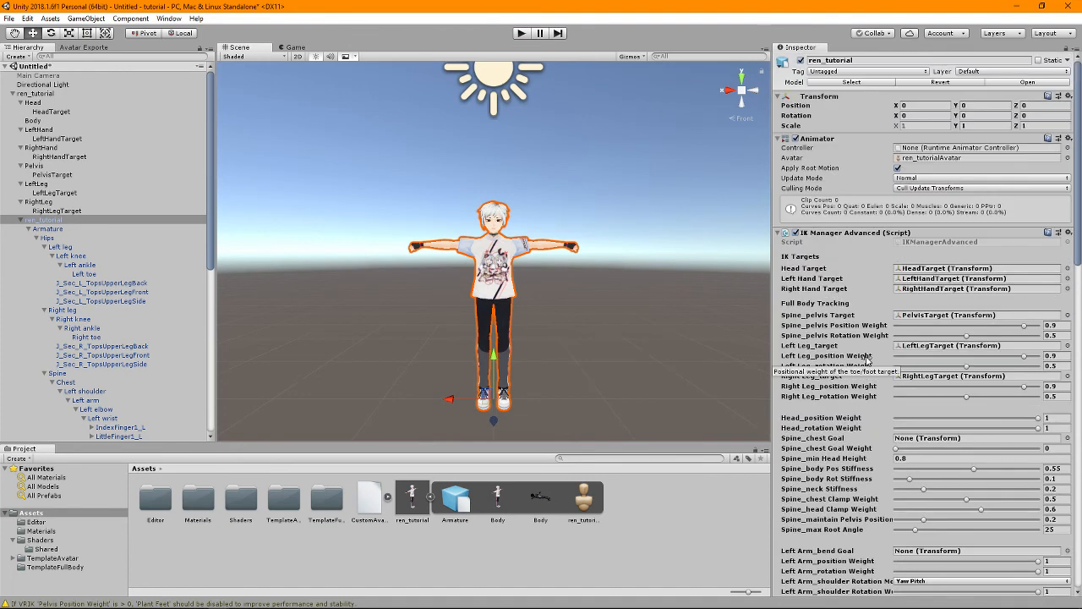
Add an Avatar Descriptor component to the top-level ren_tutorial object.
click(21, 221)
click(42, 94)
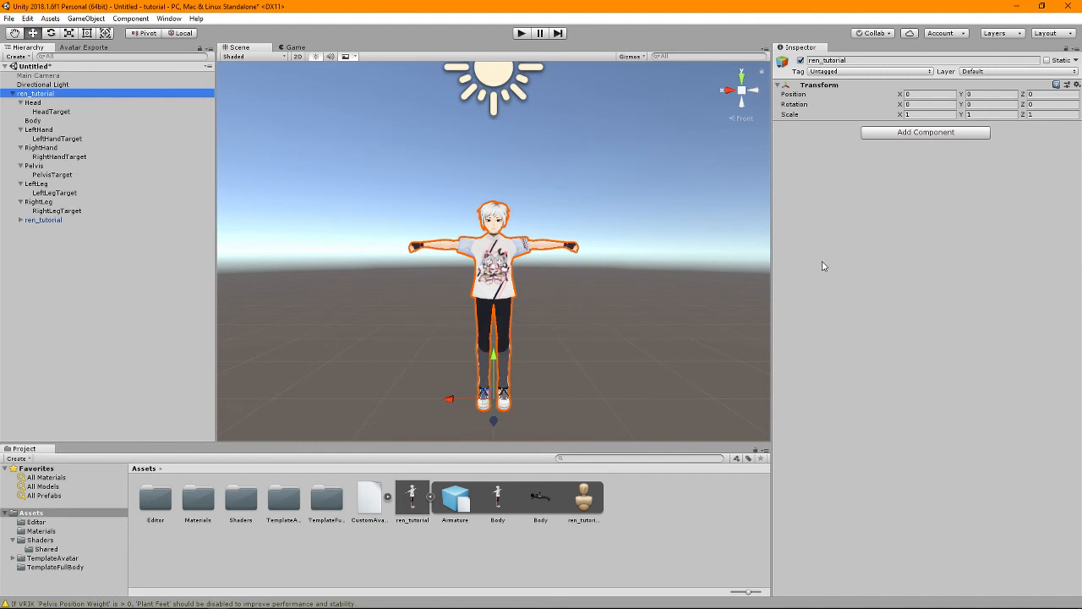
click(918, 134)
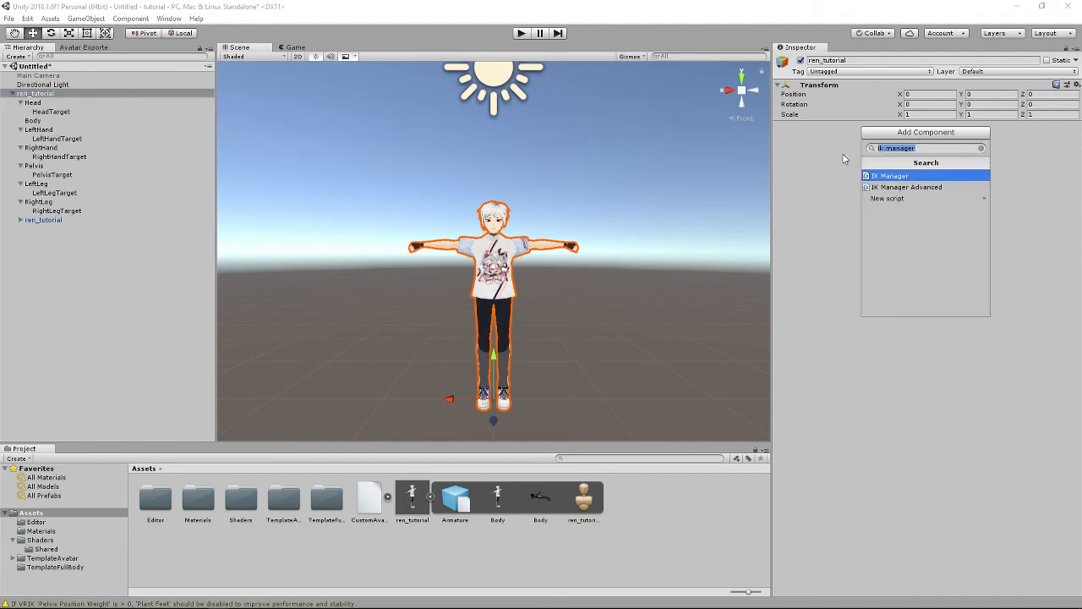
text(avatar)
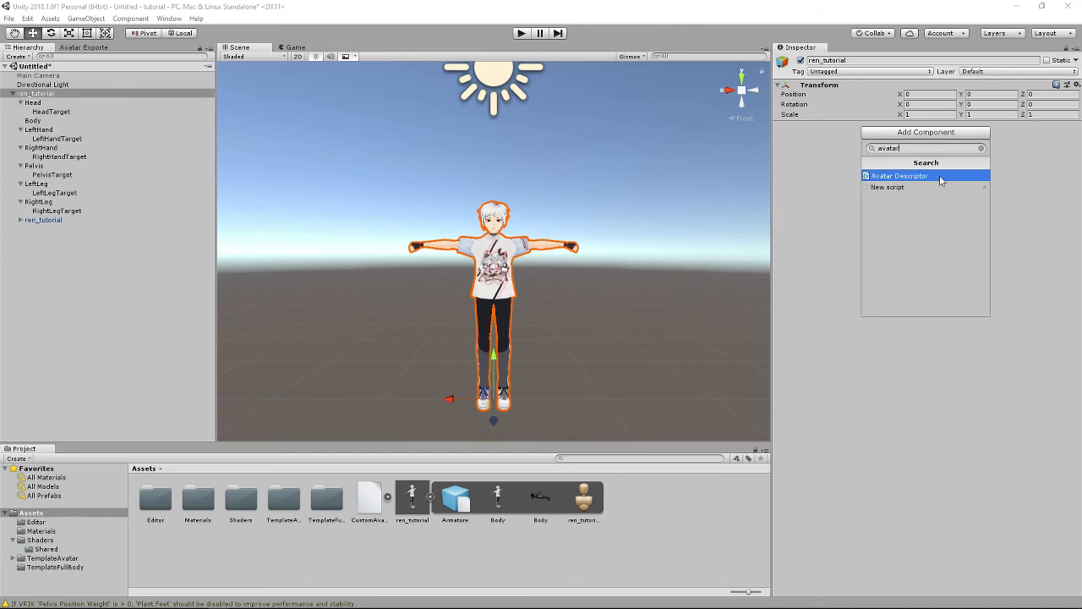
click(924, 175)
Set the Avatar Descriptor's Avatar Name to "Ren (tutorial)" and enter the author's full name as Author Name.
click(916, 147)
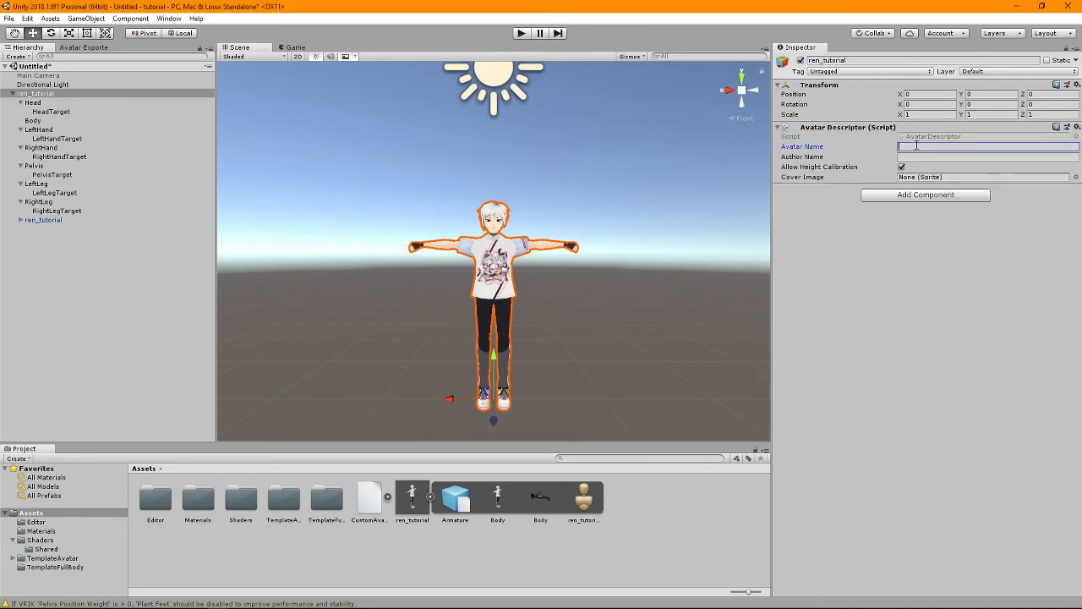
text(Ren (tutorial))
key(Tab)
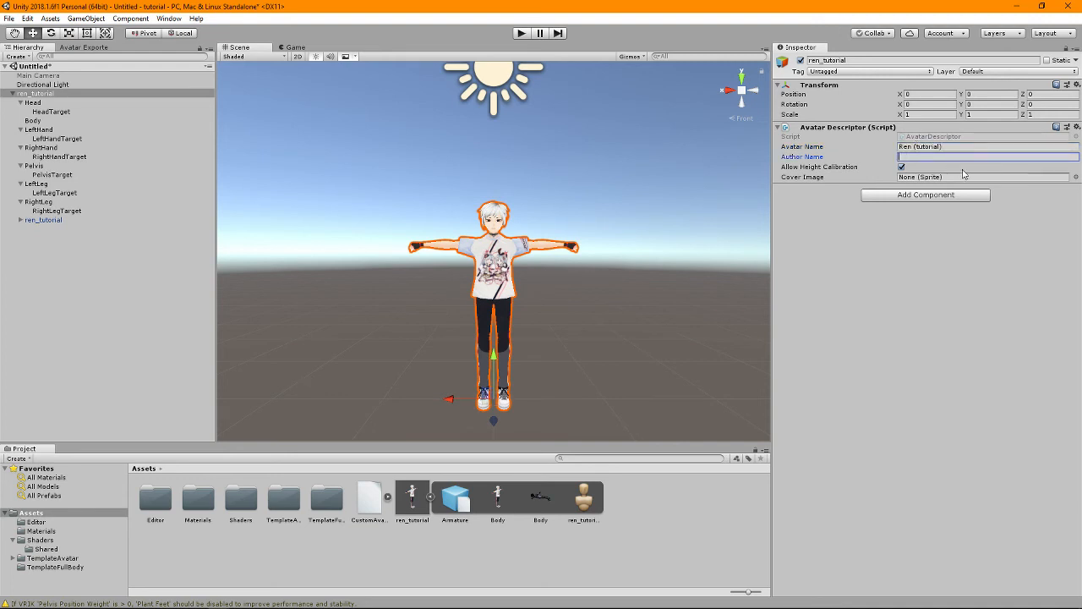
text(Ren Stefanek)
Capture a close-up of the avatar's upper body and switch to Photoshop to paste the screenshot into a new document.
scroll(541, 200, up, 5)
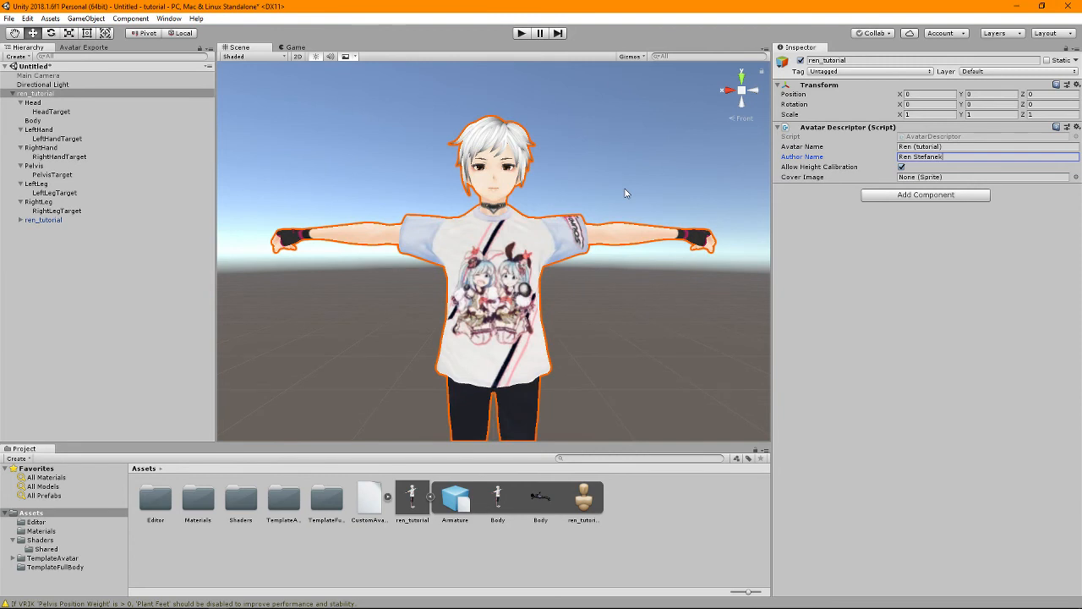
key(alt+Tab)
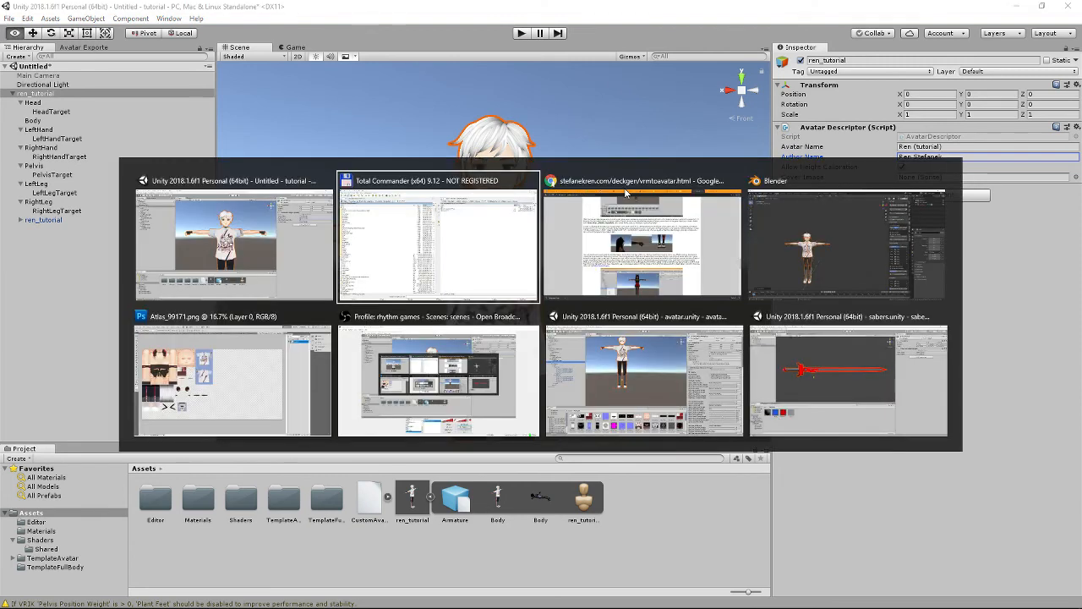
key(alt+Tab)
key(alt+Tab)
key(alt+Tab)
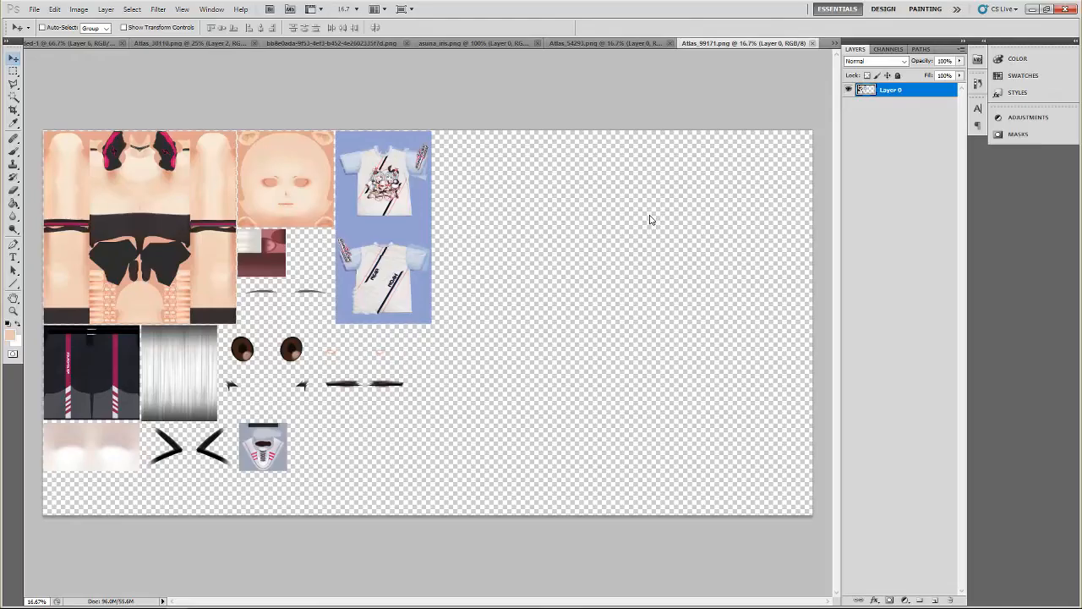
key(ctrl+n)
key(Return)
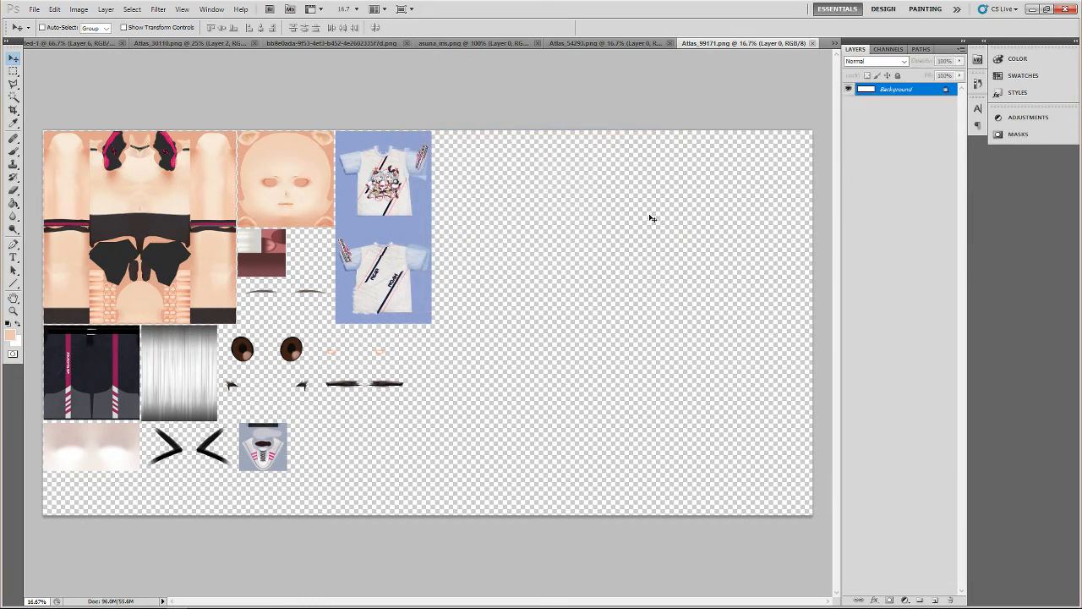
key(ctrl+v)
key(ctrl+plus)
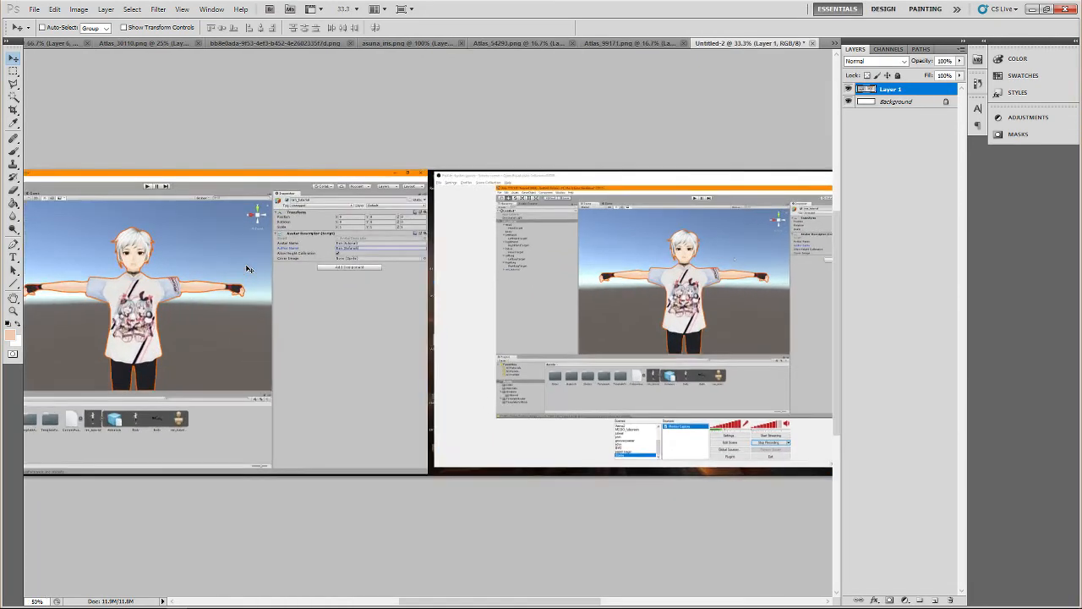
key(ctrl+plus)
Copy a roughly square area around the avatar's head from the screenshot and paste it into a new document.
drag(148, 220, 434, 299)
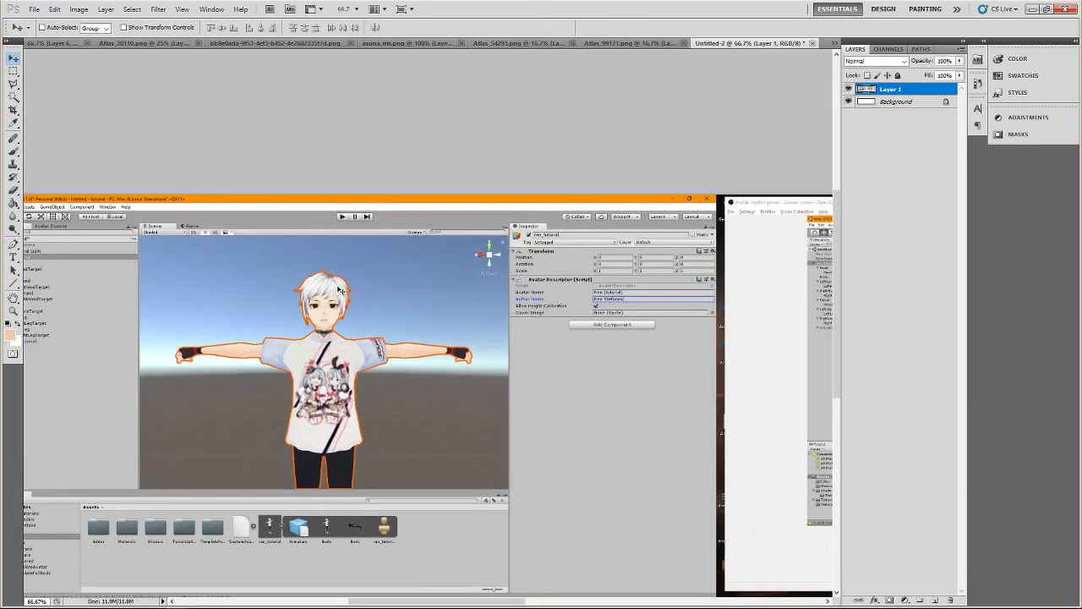
key(m)
drag(286, 264, 361, 341)
key(ctrl+c)
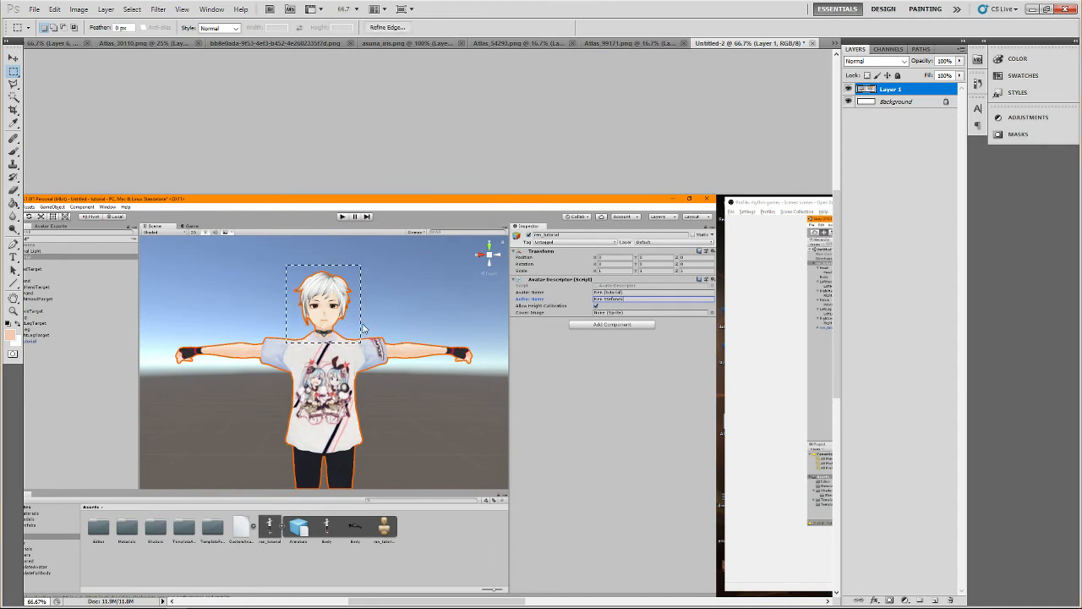
key(ctrl+n)
key(Return)
key(ctrl+v)
Save a copy of the head image as ren_tutorial.jpg in JPEG format with High quality.
key(alt+f)
text(a)
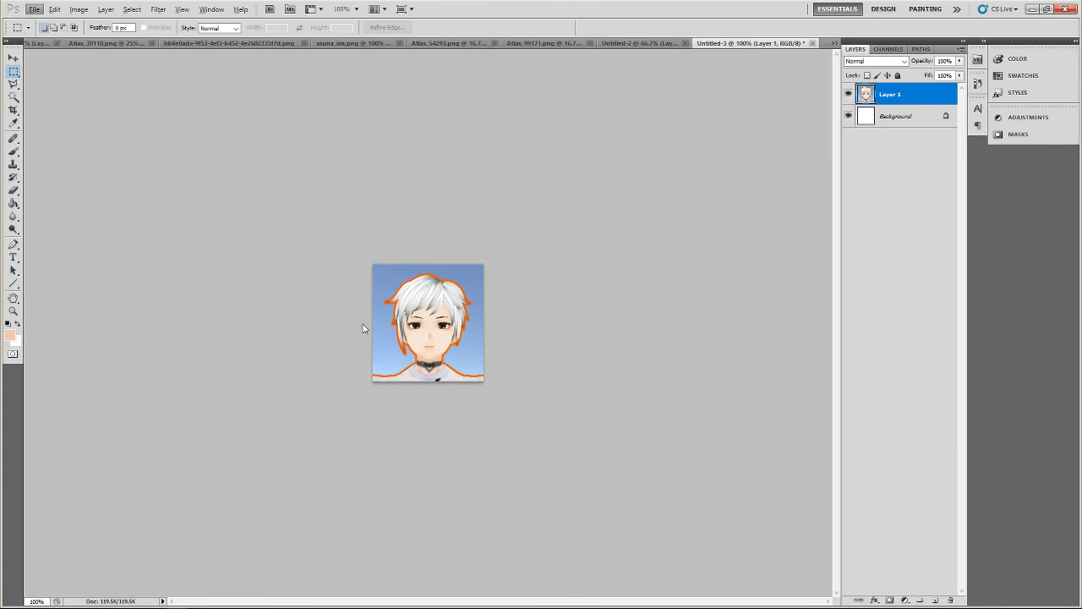
text(ren_tutorial)
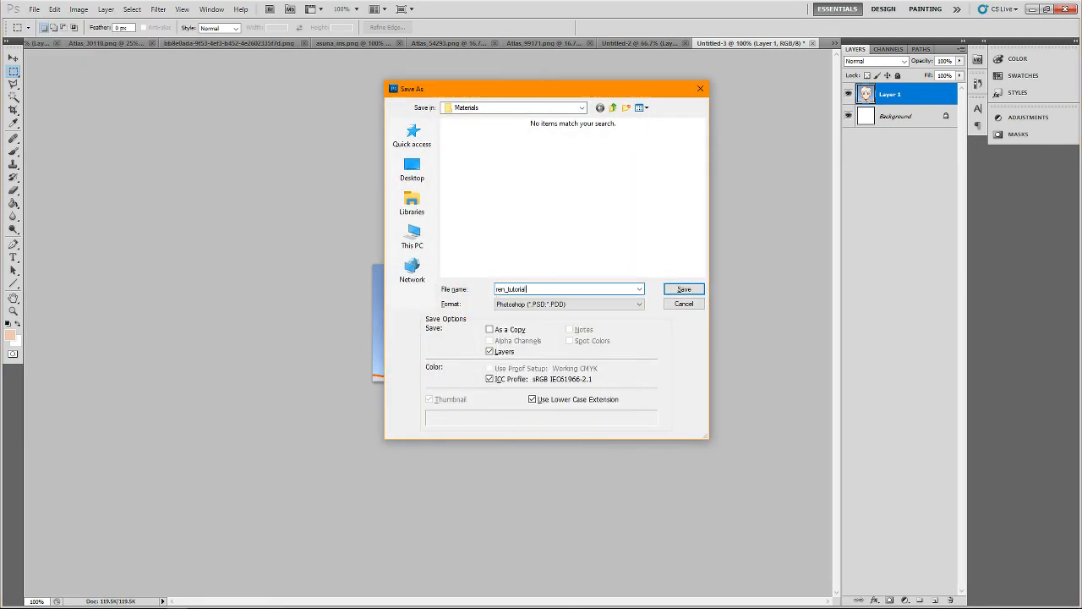
key(Tab)
key(j)
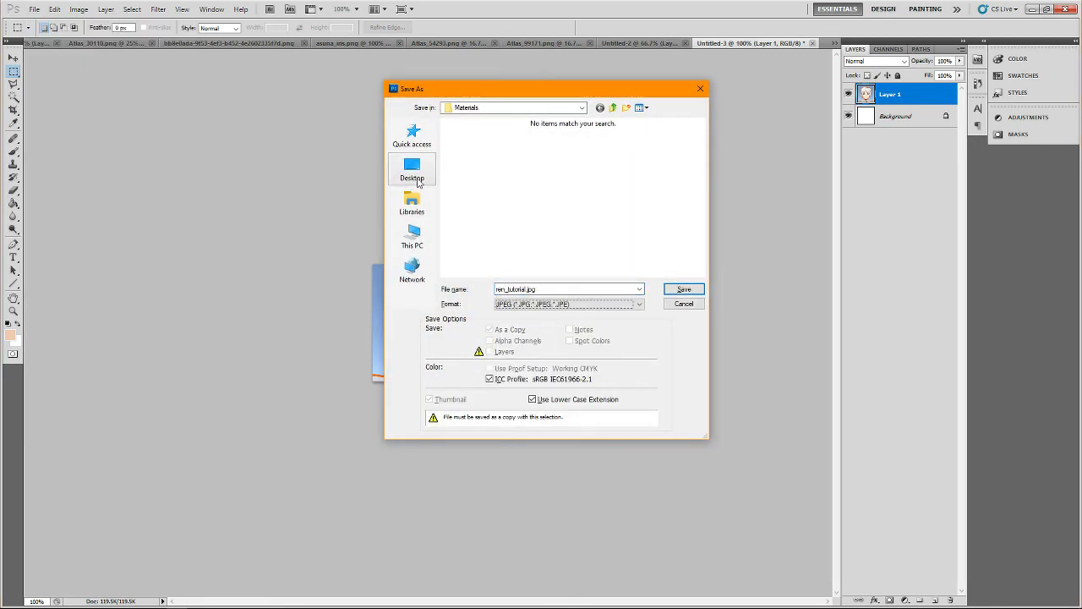
click(684, 290)
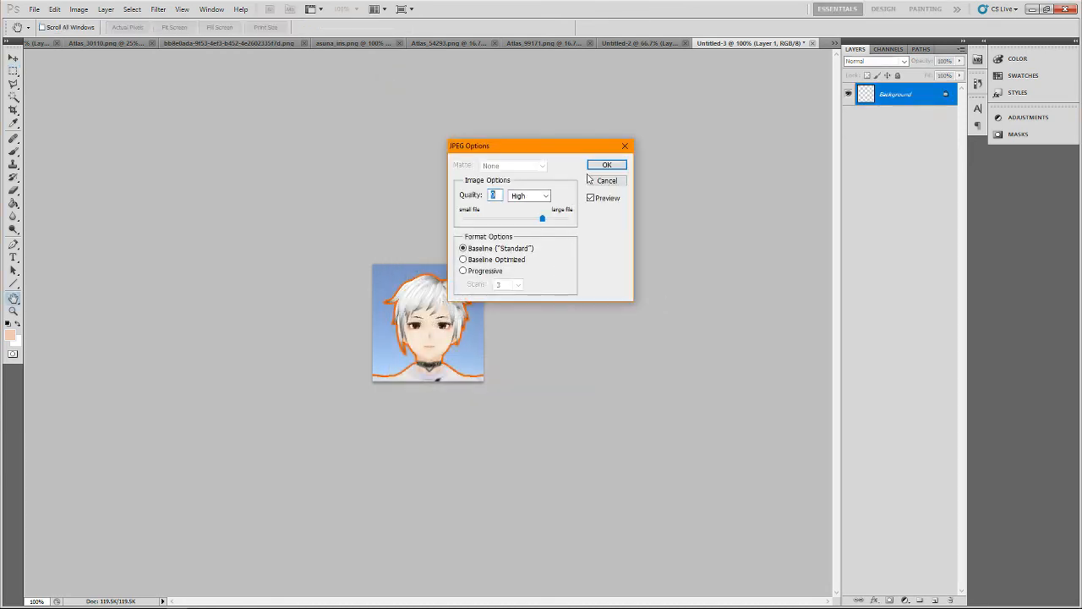
click(610, 166)
Check the tutorial project's Materials folder in Unity and in Total Commander for the saved head image.
key(alt+Tab)
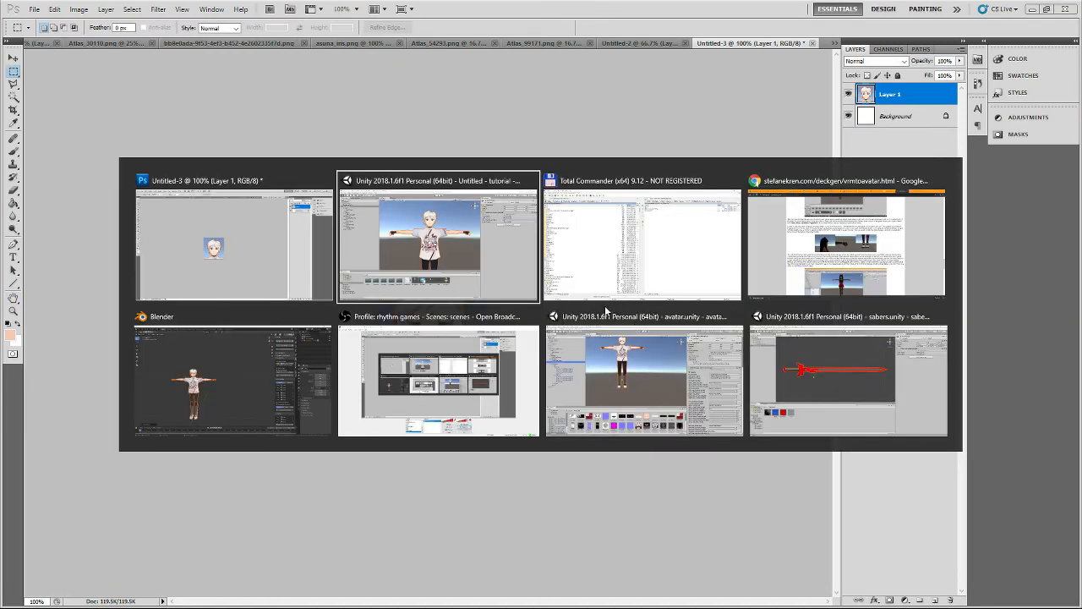
key(alt+Tab)
key(alt+Tab)
key(alt+Tab)
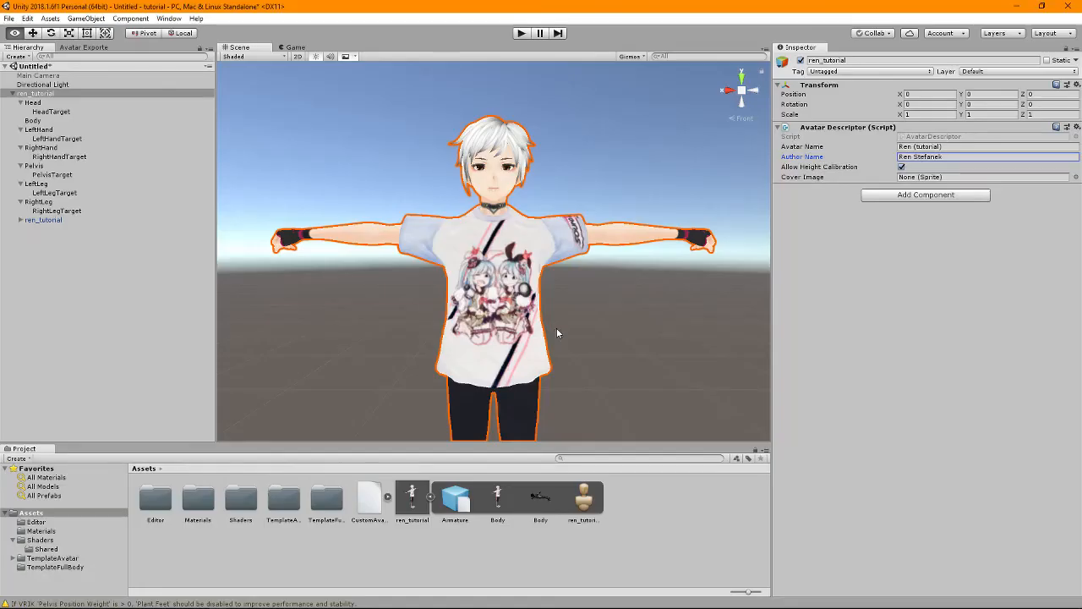
double_click(203, 499)
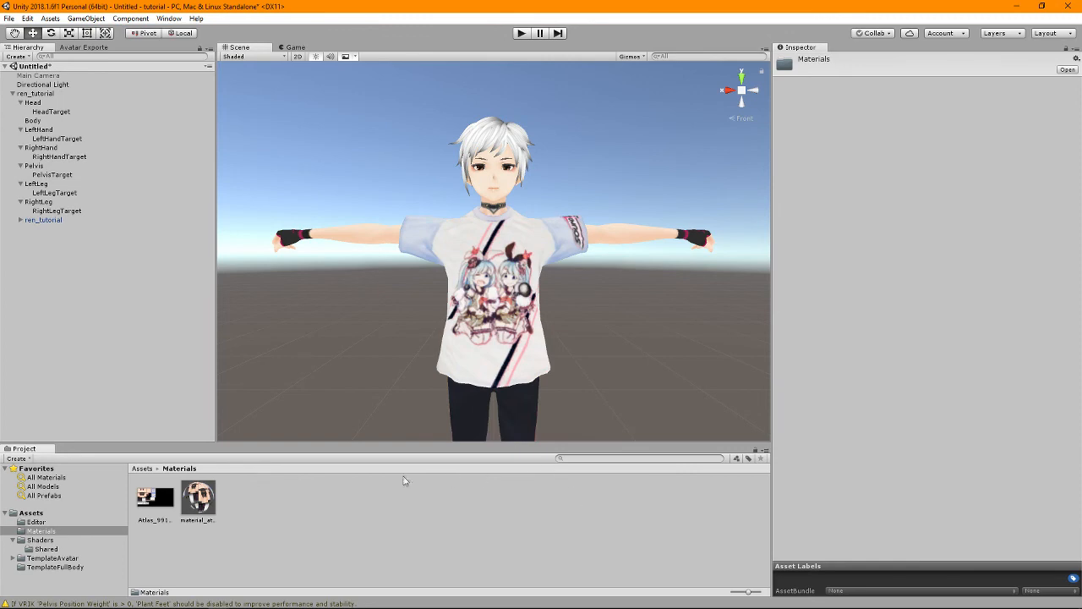
key(alt+Tab)
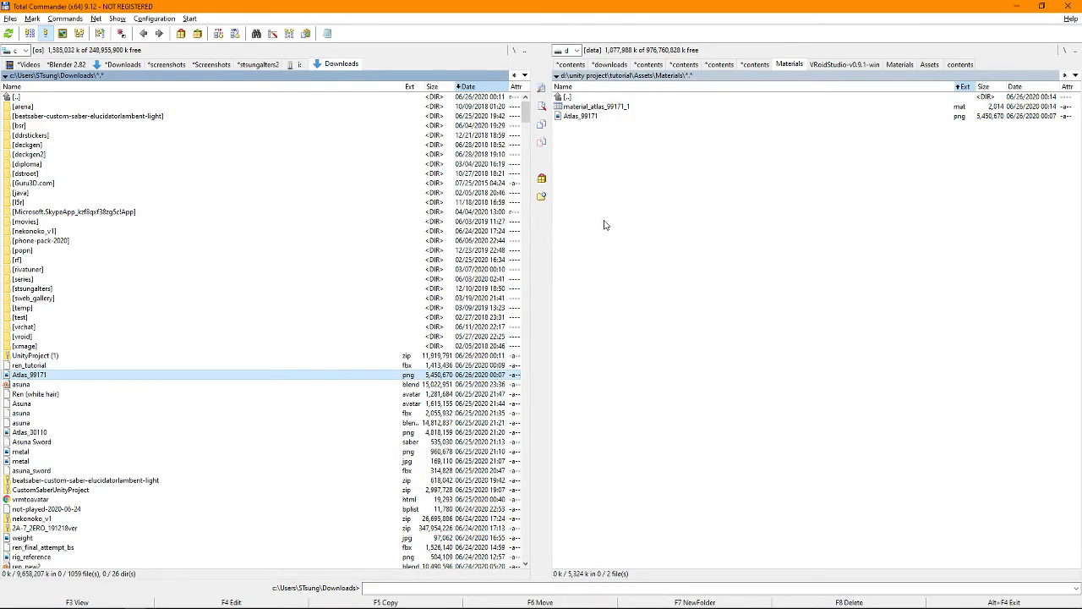
click(664, 206)
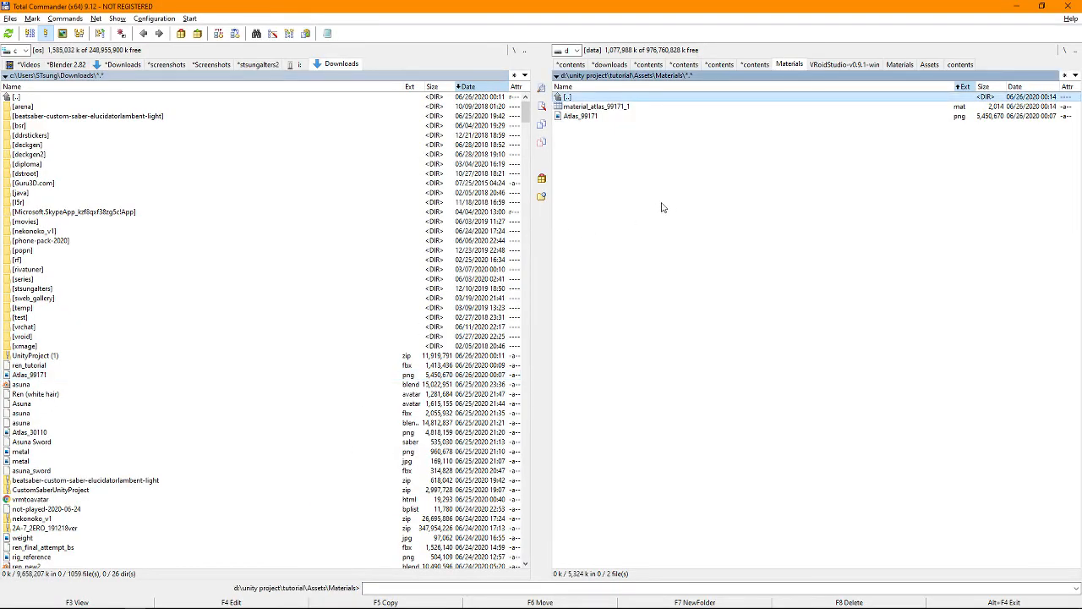
Switch back to Photoshop and save the head image as JPEG ren_tutorial in the tutorial project's Assets\Materials folder.
key(alt+Tab)
key(alt+Tab)
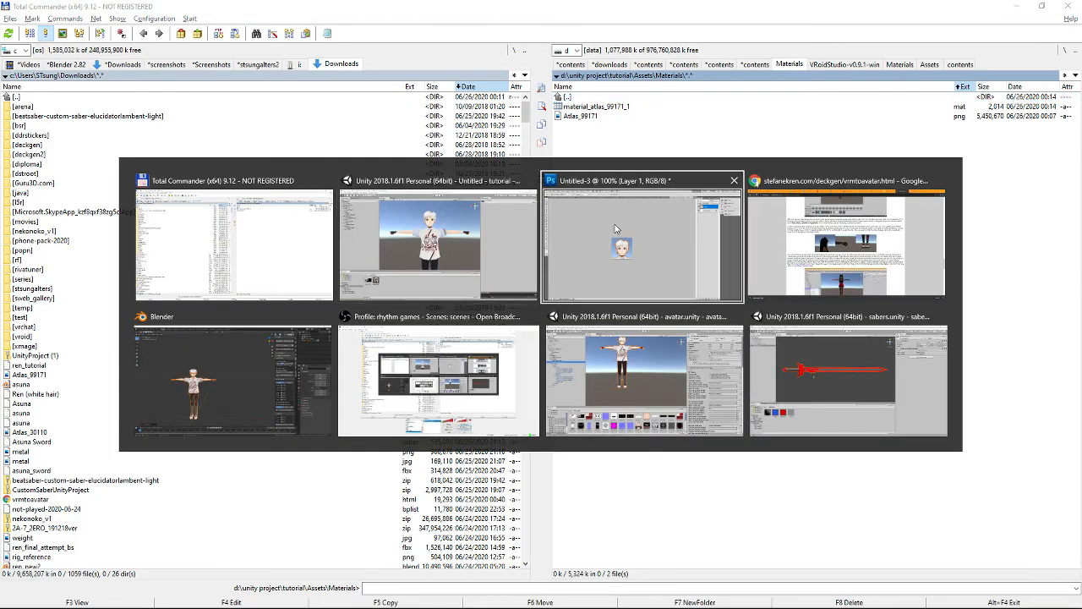
key(ctrl+s)
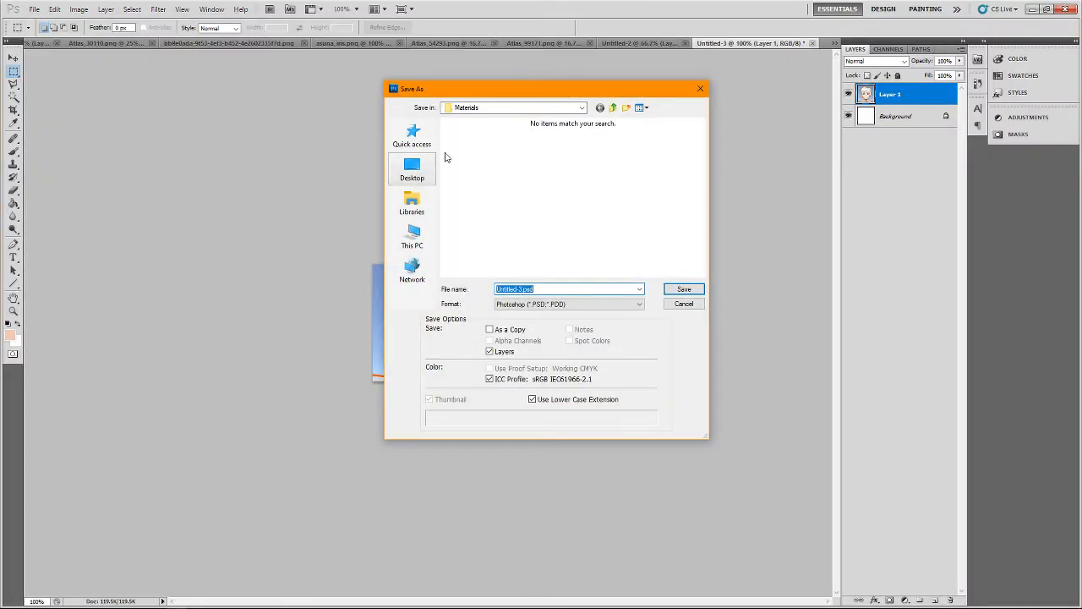
key(Tab)
key(j)
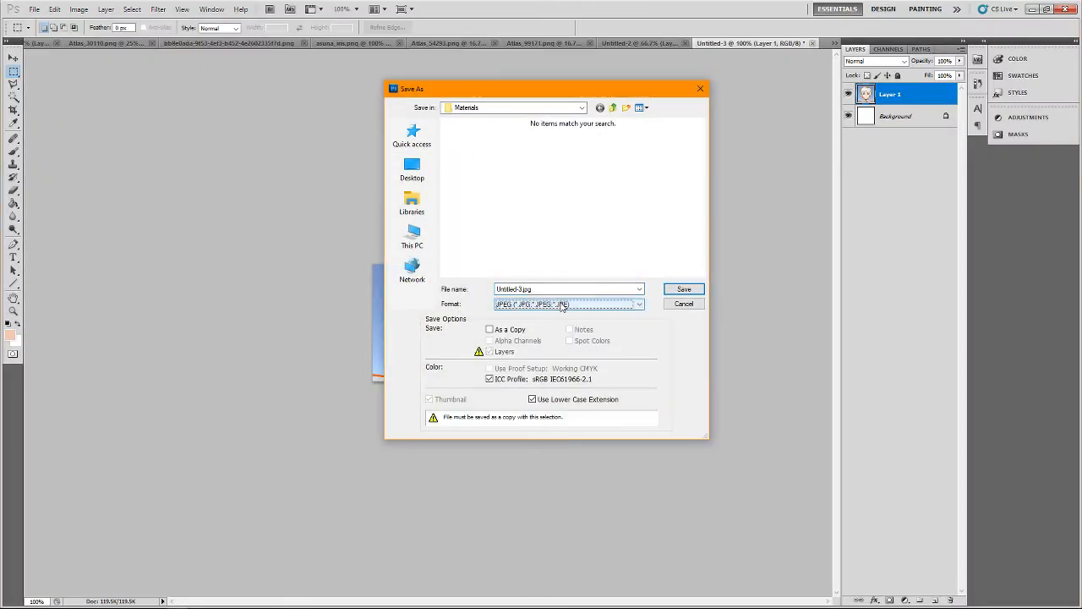
click(483, 164)
key(Return)
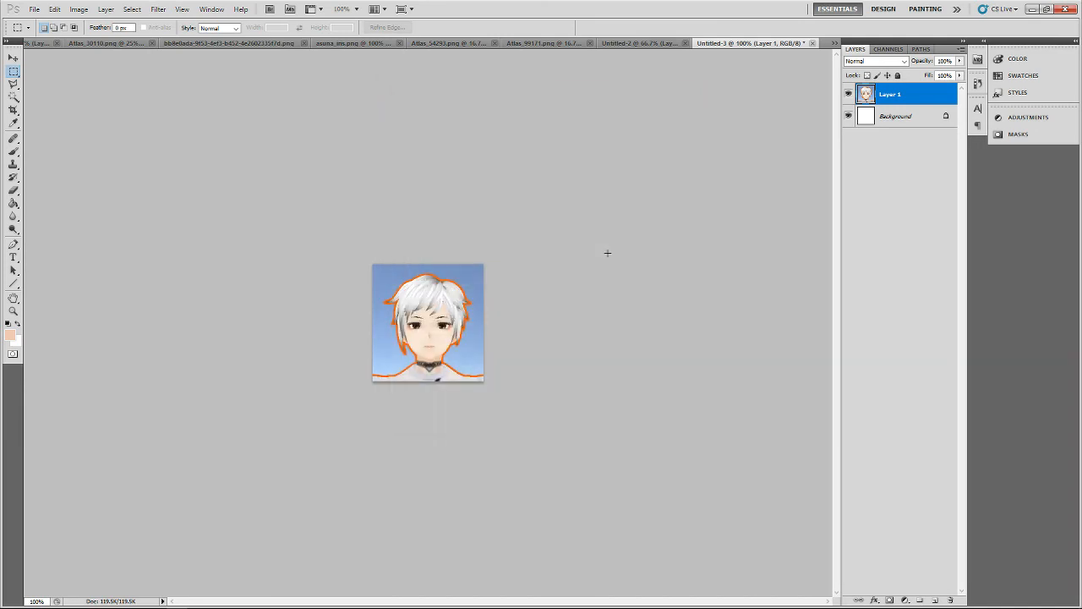
key(alt+Tab)
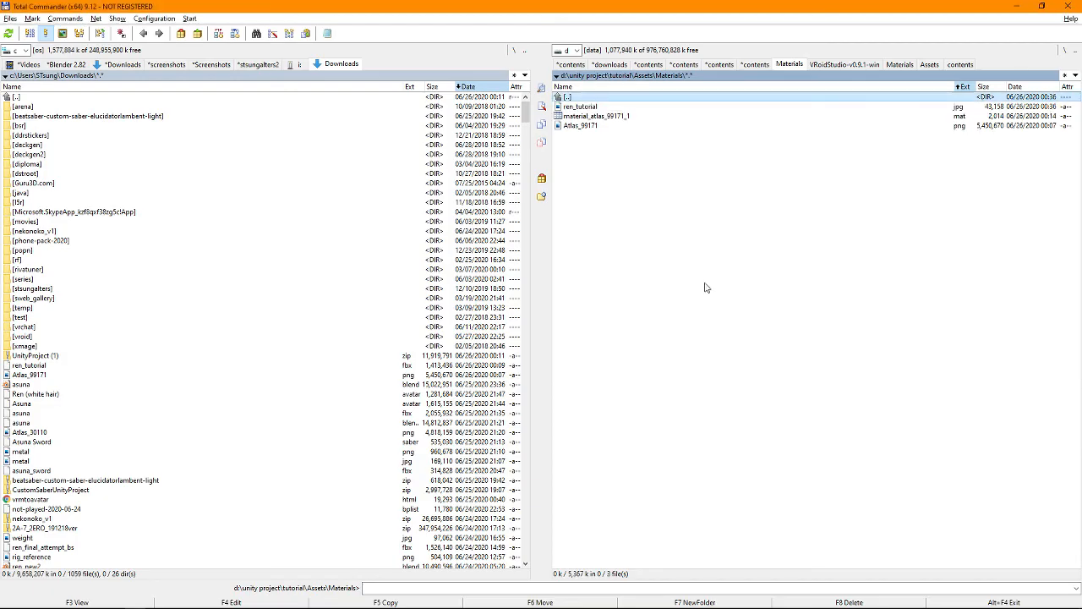
Return to the Unity tutorial project, set the ren_tutorial image's Texture Type to Sprite (2D and UI) and apply it.
key(alt+Tab)
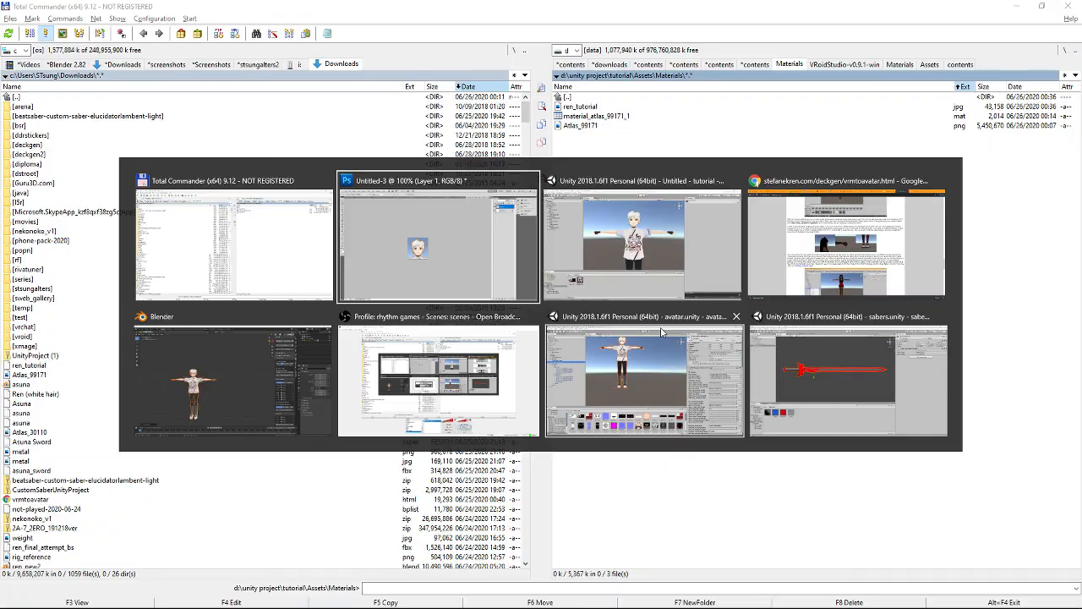
key(alt+Tab)
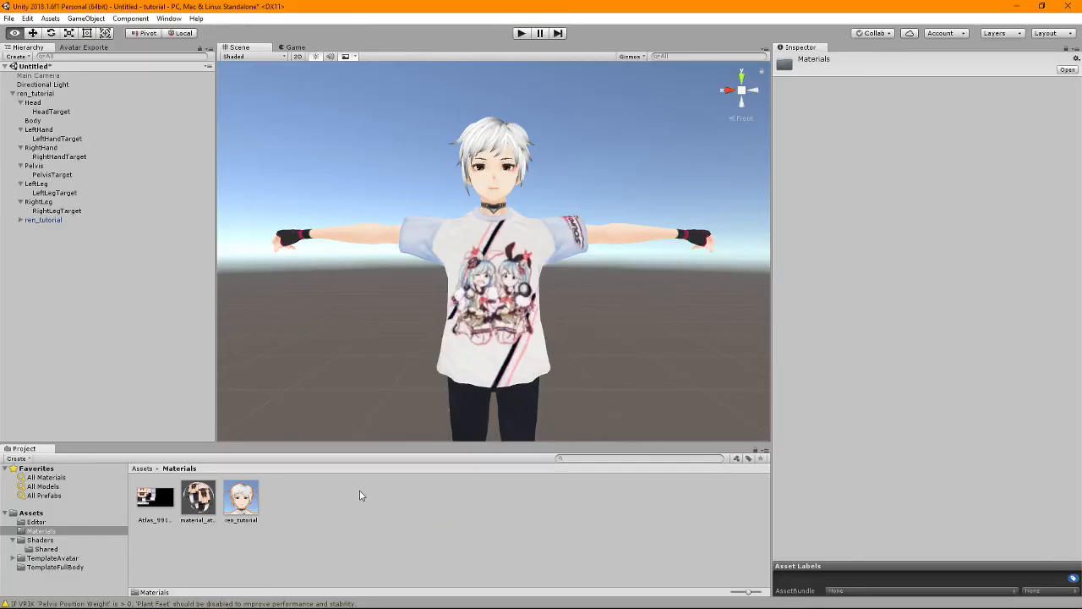
click(247, 503)
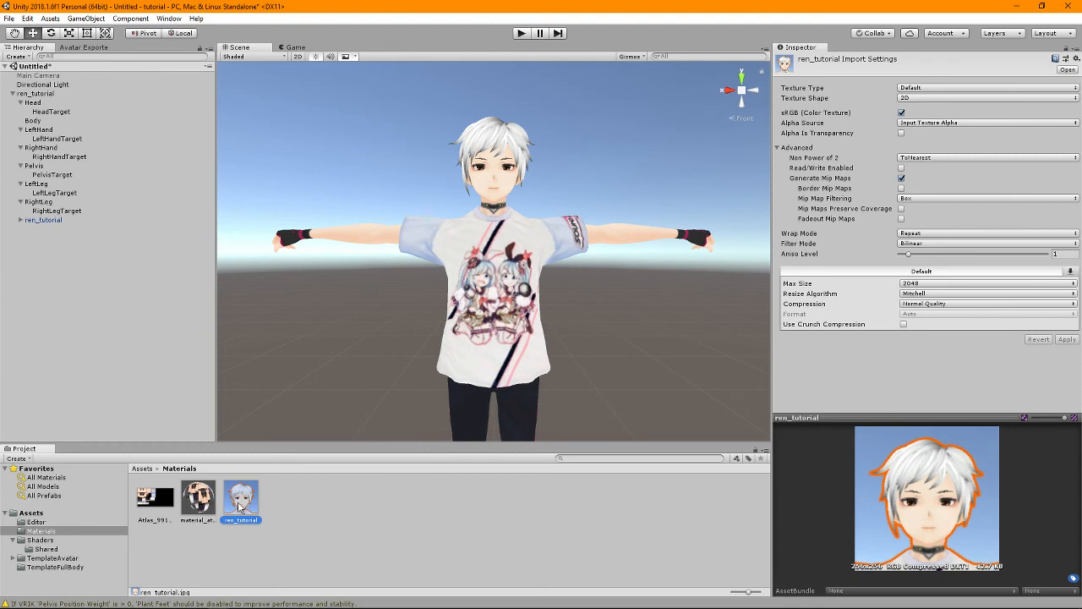
right_click(240, 506)
click(927, 99)
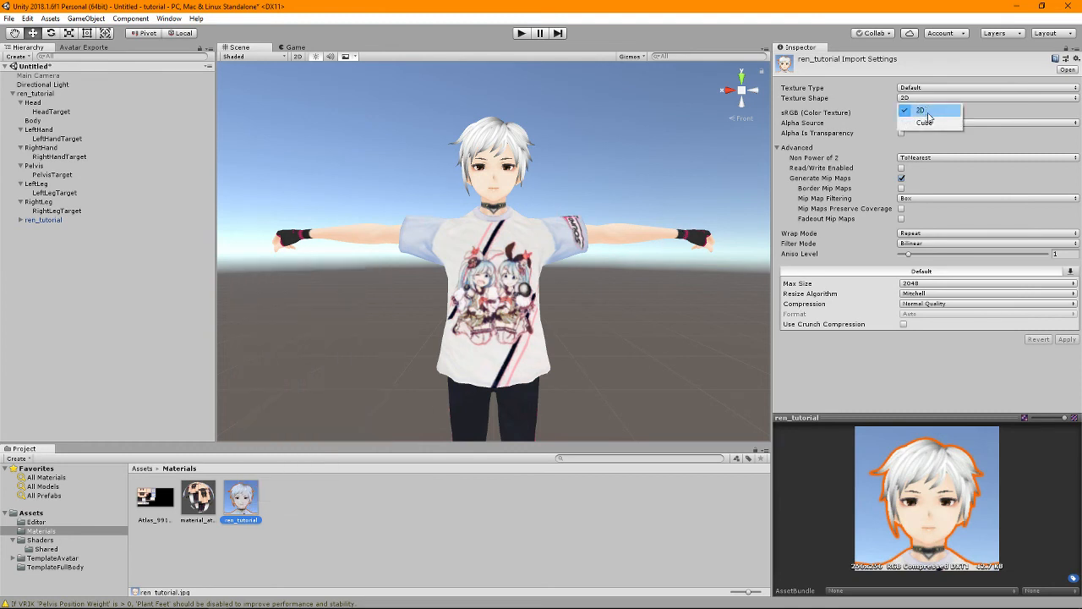
click(922, 88)
click(921, 87)
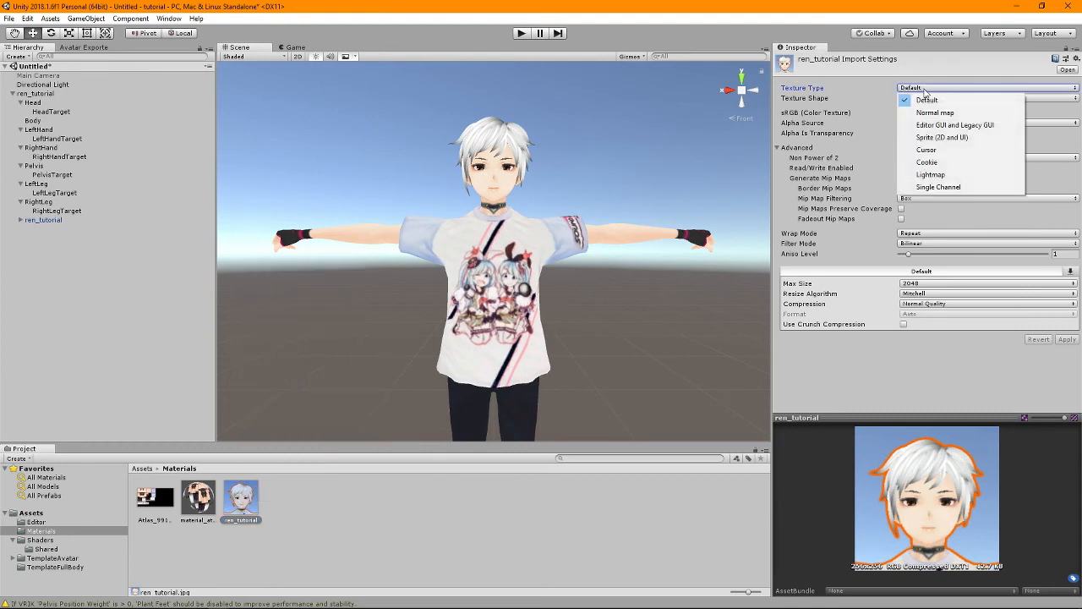
click(942, 137)
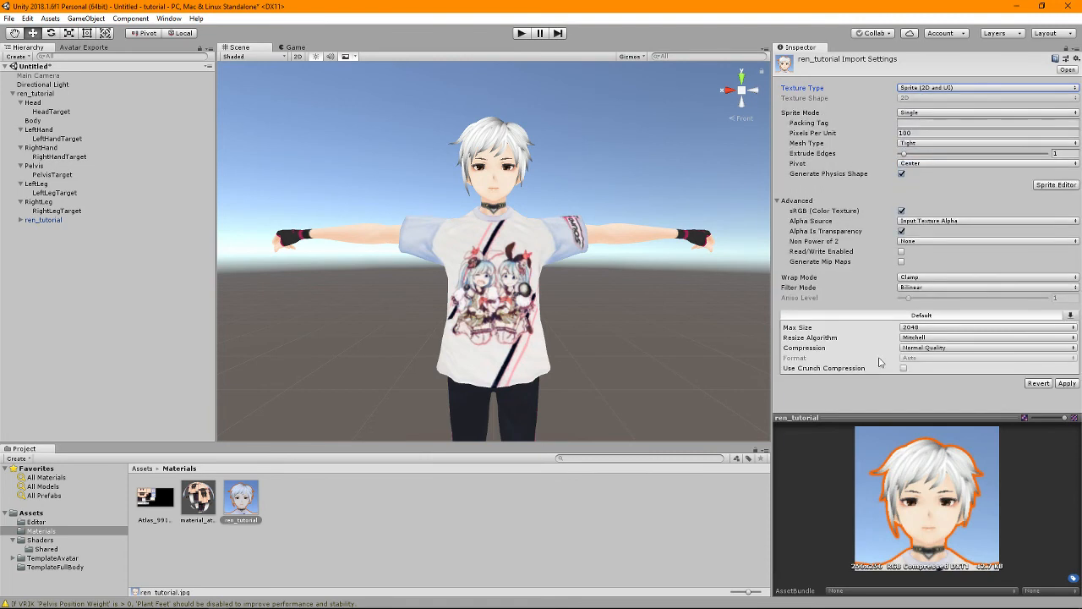
click(1066, 383)
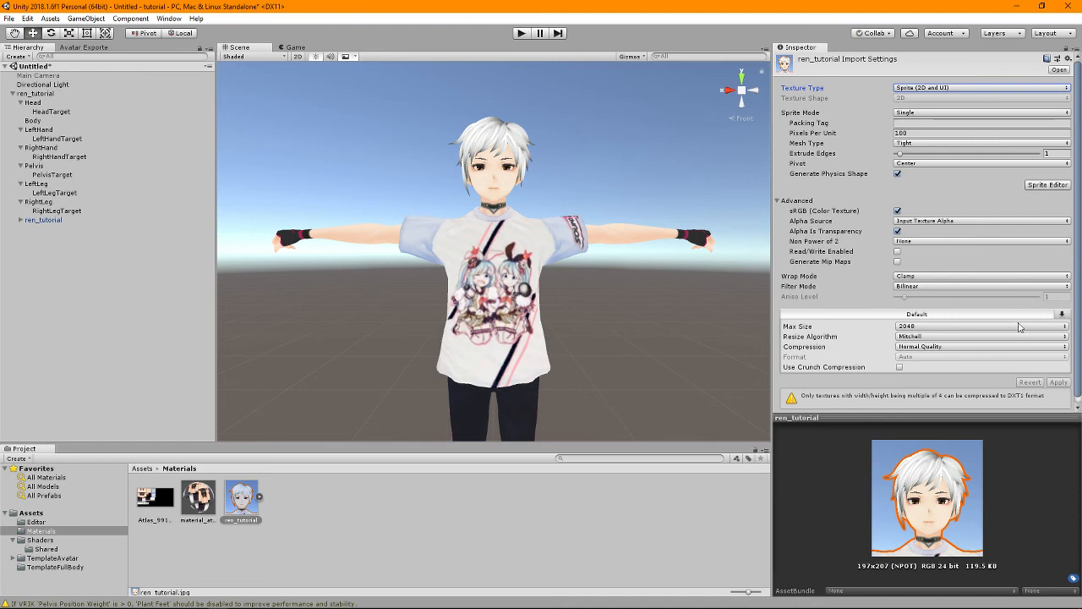
Assign the ren_tutorial sprite as the Cover Image in the top-level ren_tutorial object's Avatar Descriptor.
click(59, 94)
drag(250, 499, 944, 181)
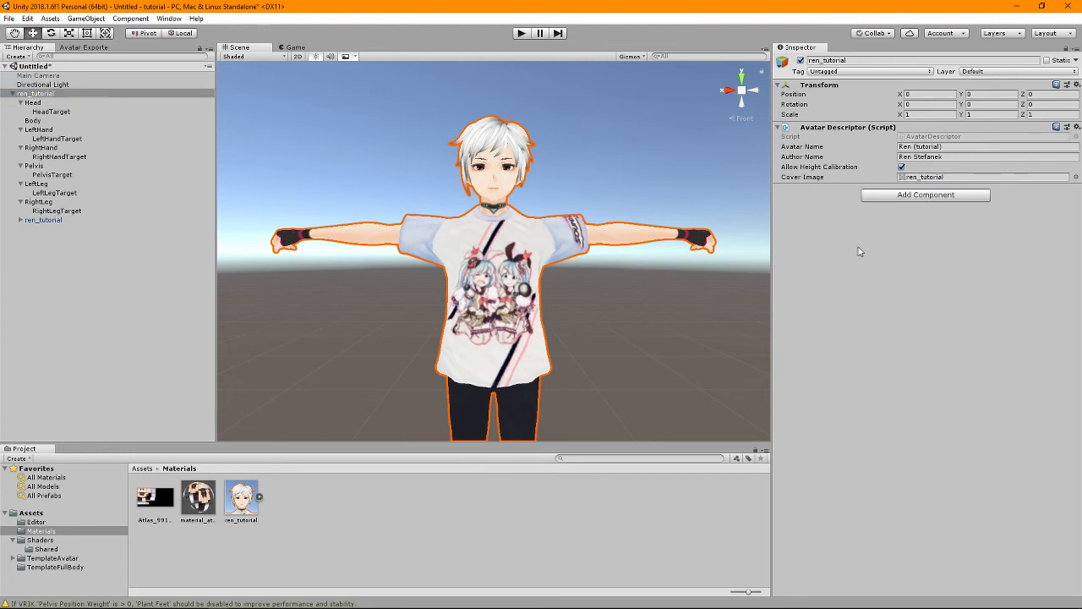
Add an Event Manager component to the top-level ren_tutorial object and review its event lists.
click(901, 197)
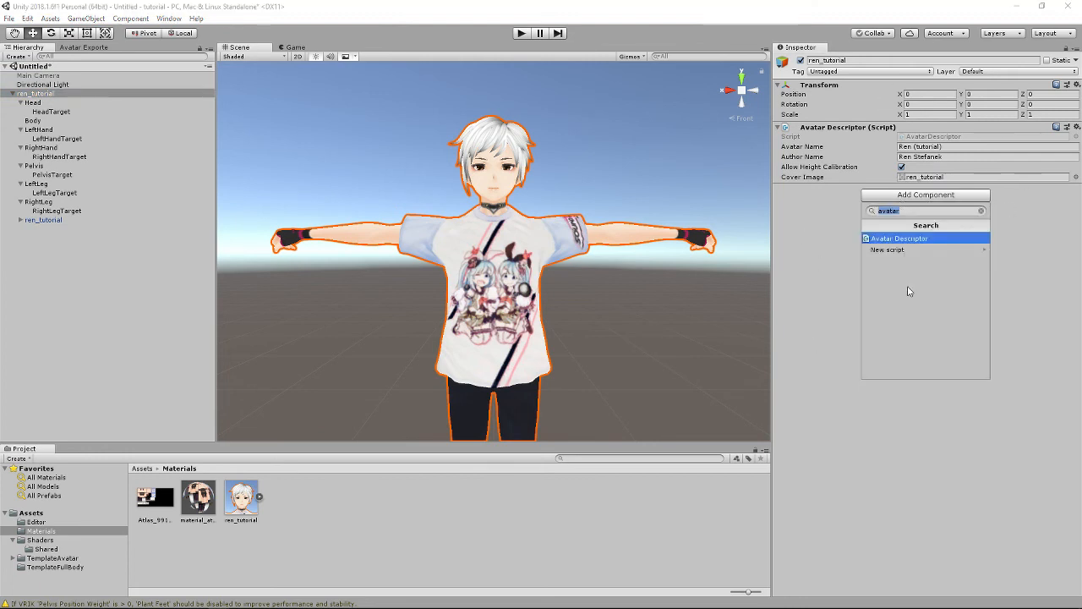
text(ev)
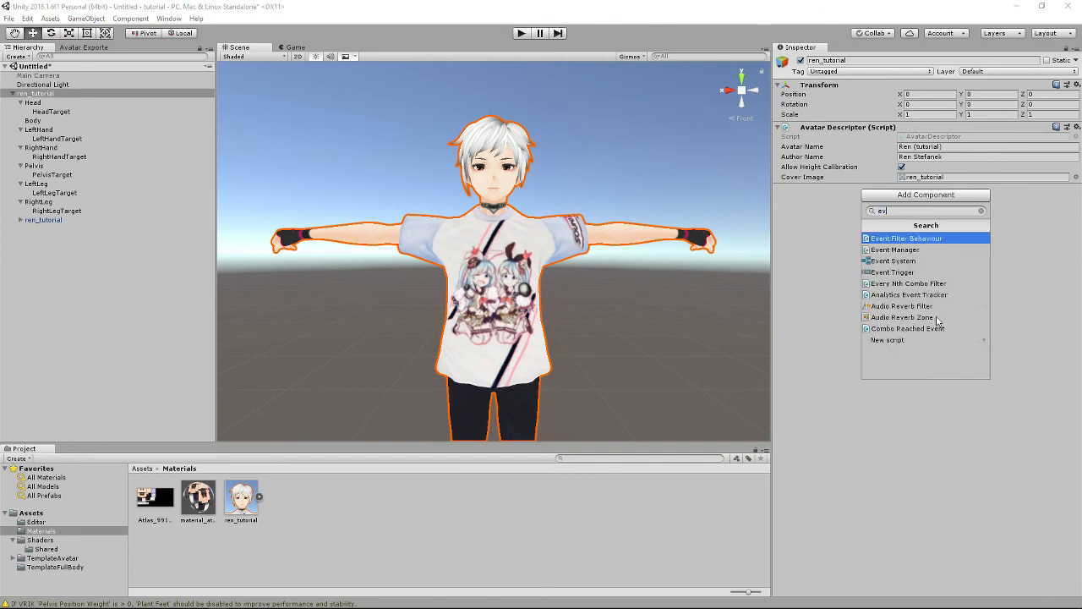
text(ent manager)
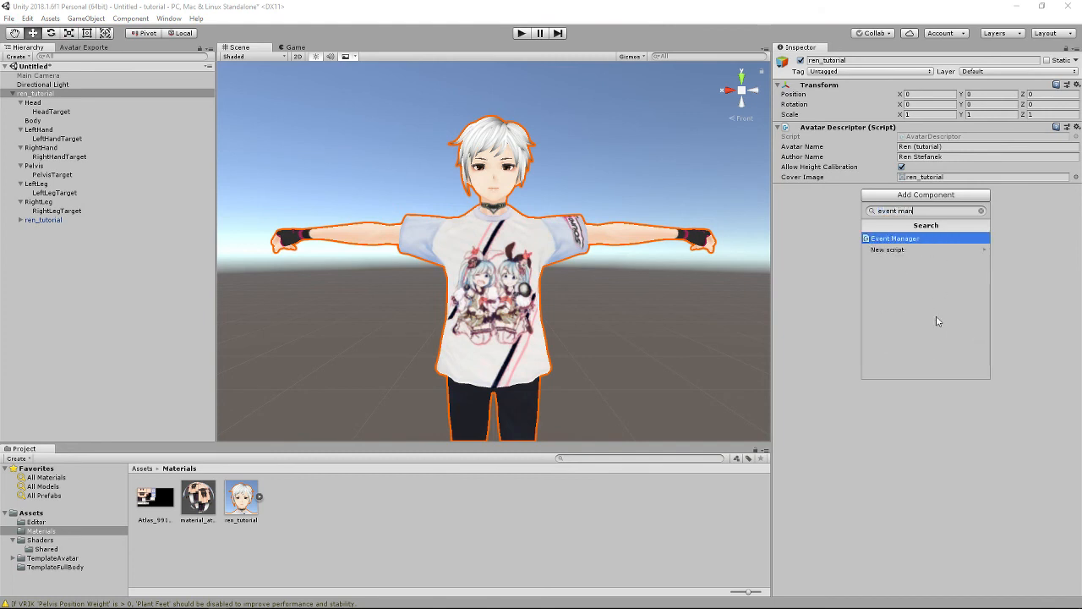
click(945, 240)
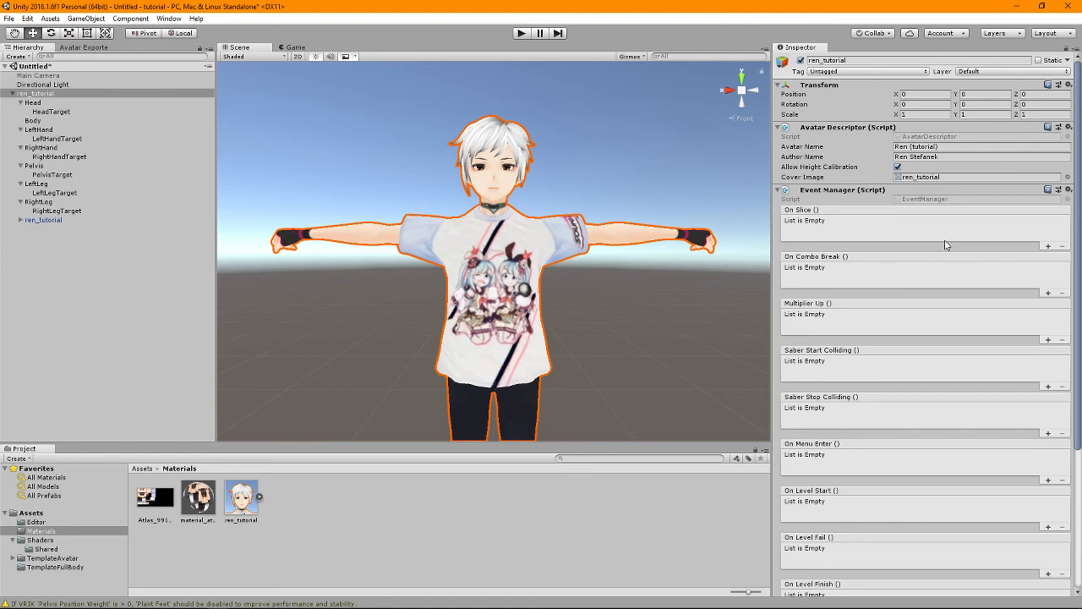
scroll(945, 245, down, 5)
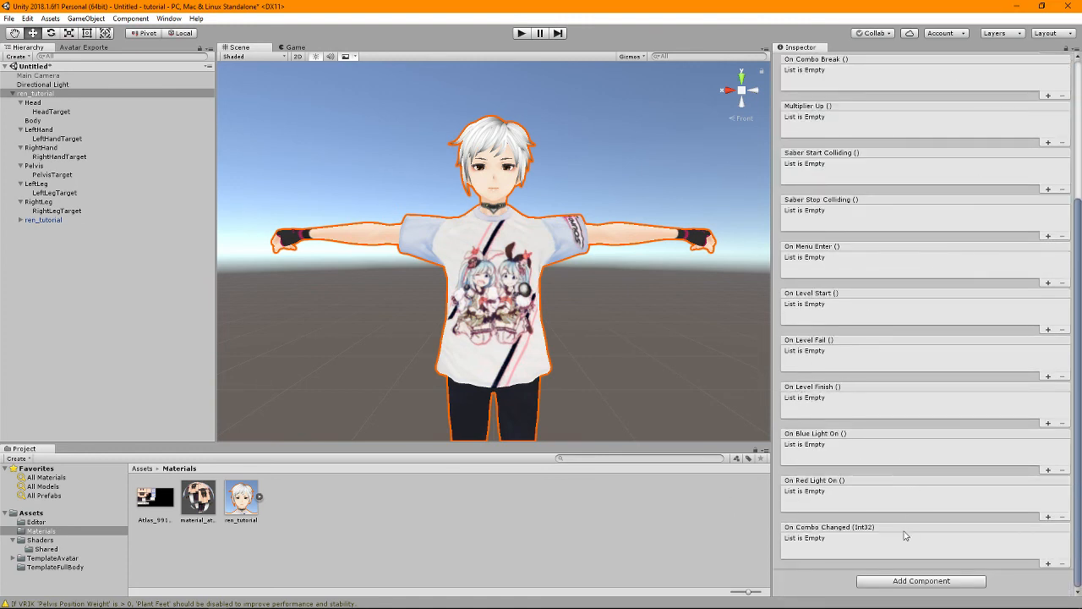
scroll(833, 421, up, 5)
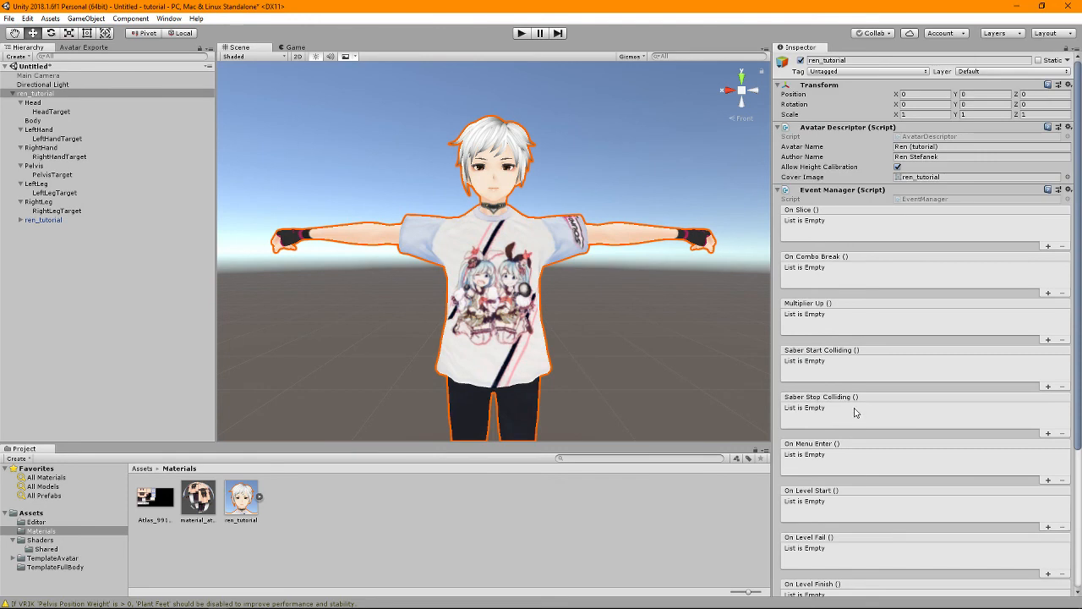
Export the avatar from the Avatar Exporter as Ren (tutorial).avatar into the Downloads folder.
click(86, 47)
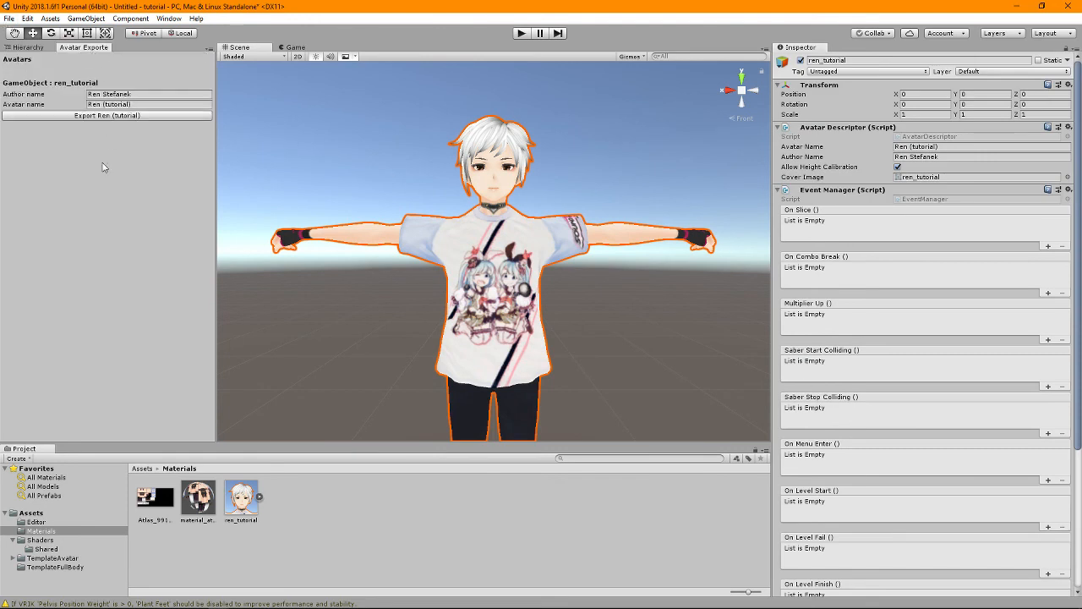
click(154, 117)
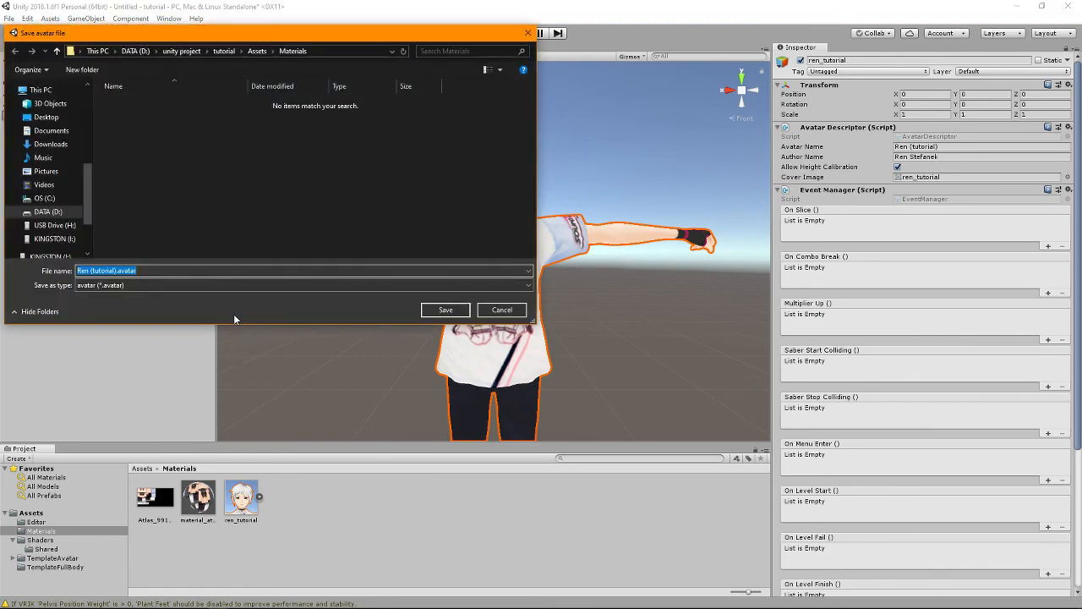
click(50, 144)
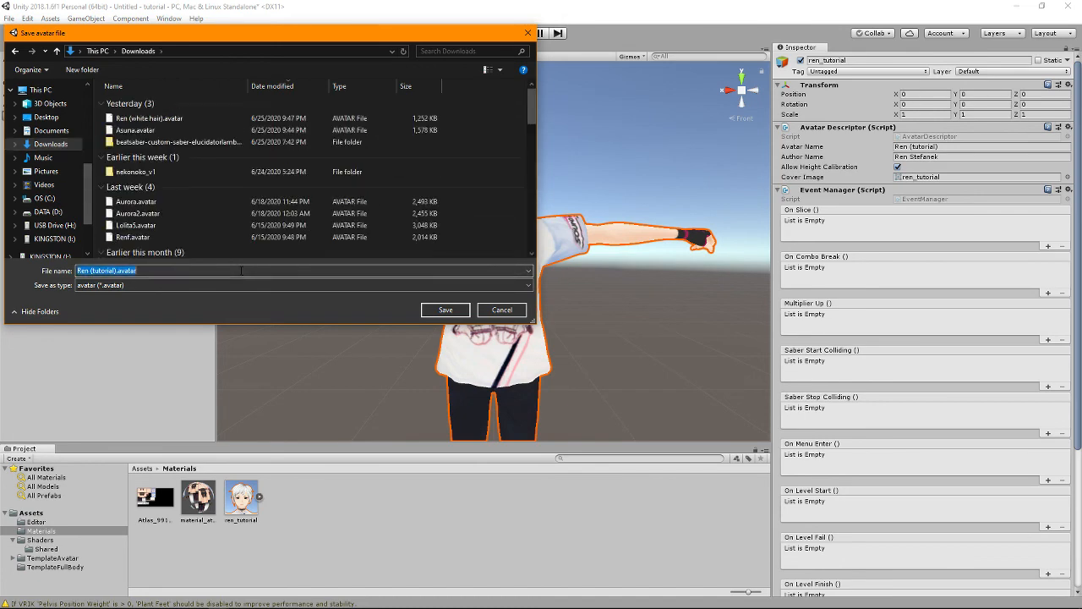
click(441, 311)
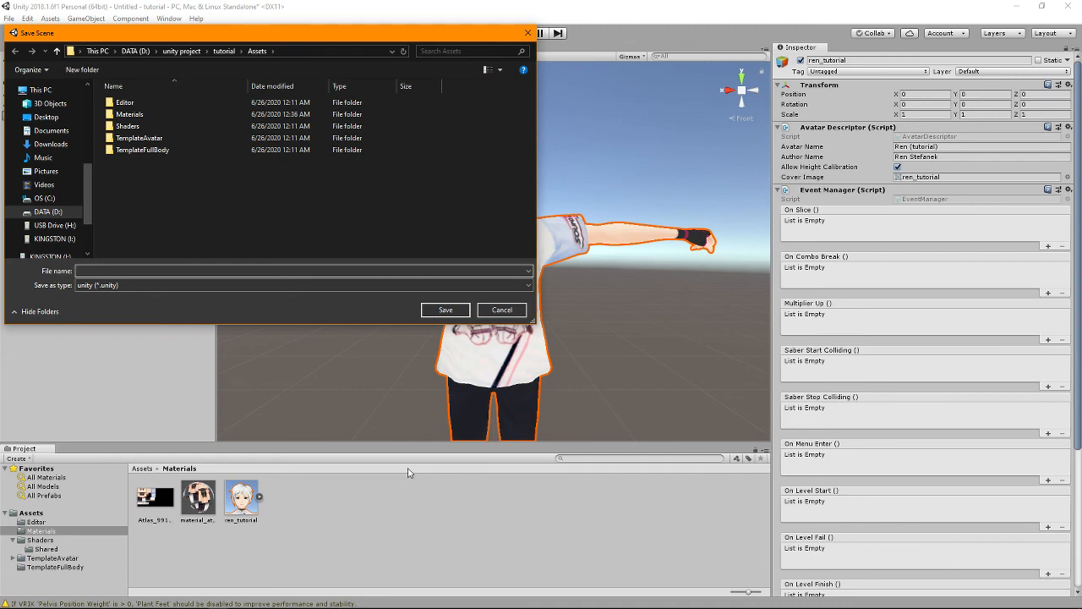
Save the scene as ren_tutorial in the project's Assets folder and complete the avatar export.
text(ren_tutorial)
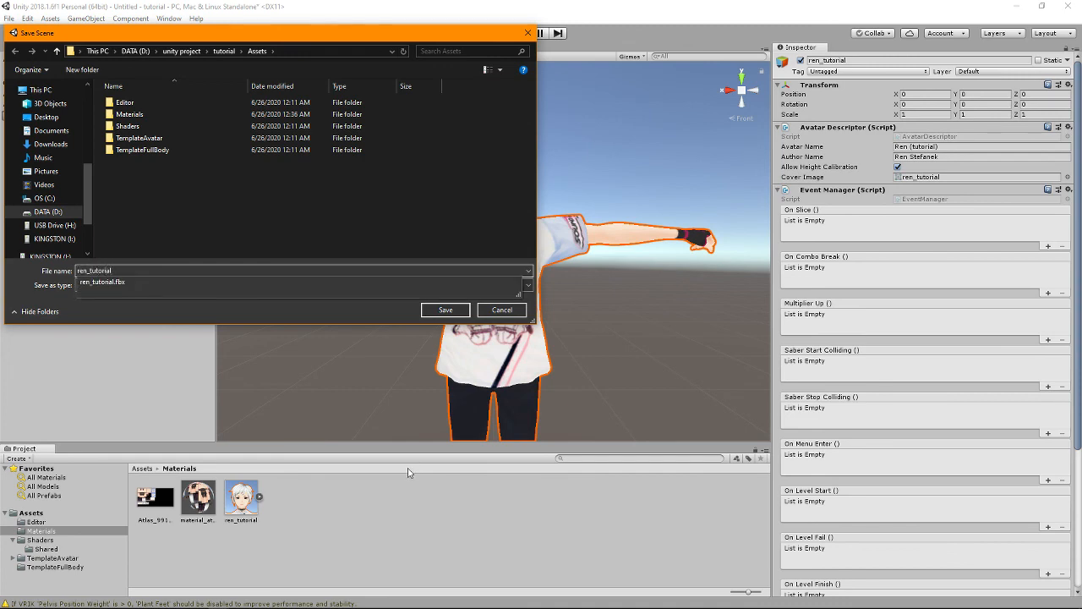
key(Return)
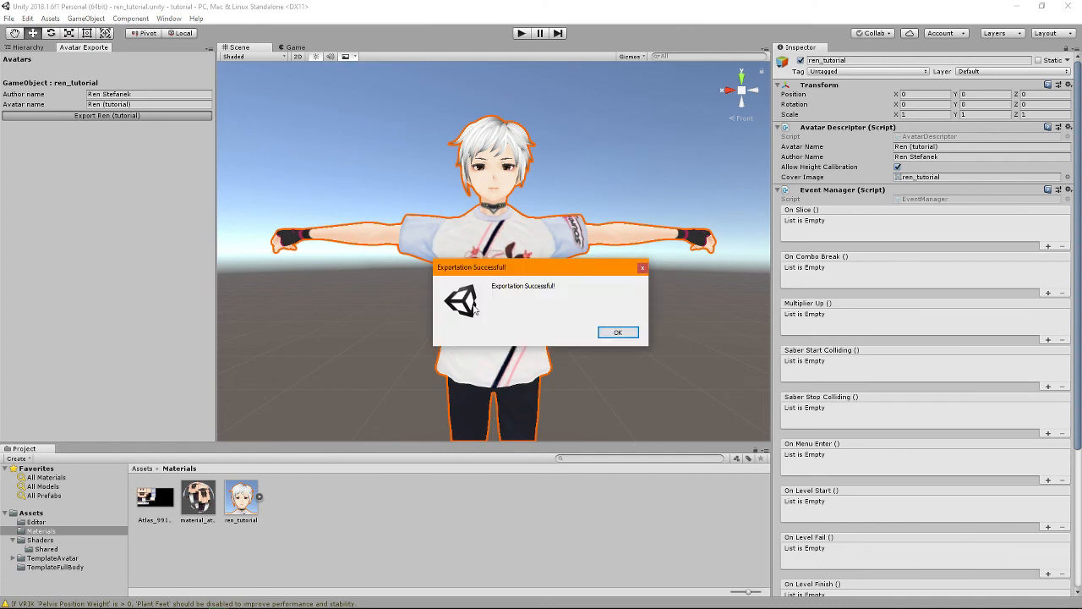
click(624, 334)
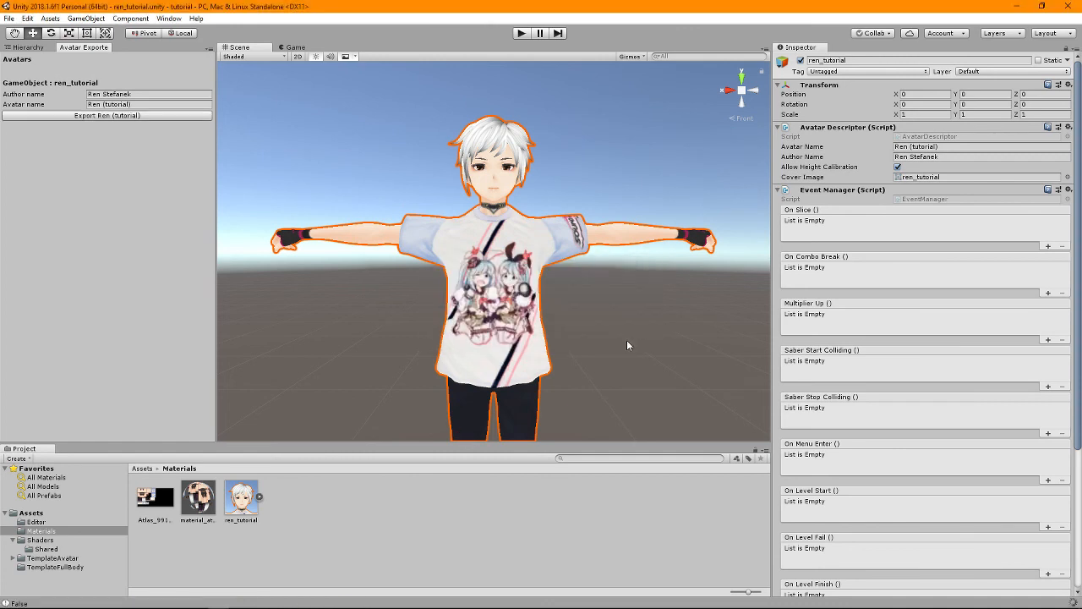
Switch to the vrmtoavatar guide in Chrome and review its object setup, component, export and Mods instructions.
key(alt)
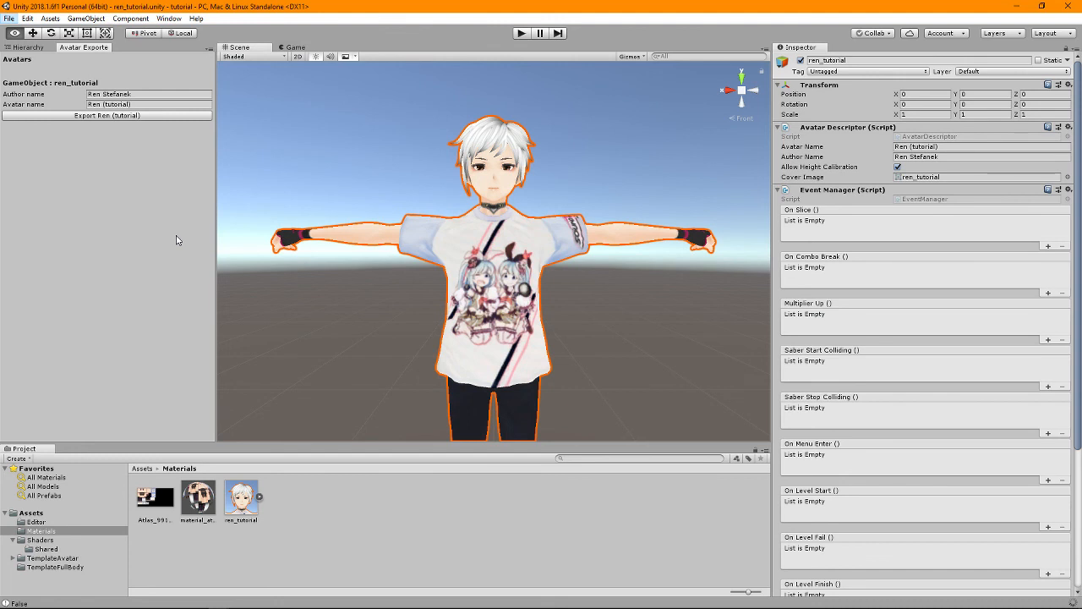
key(alt+Tab)
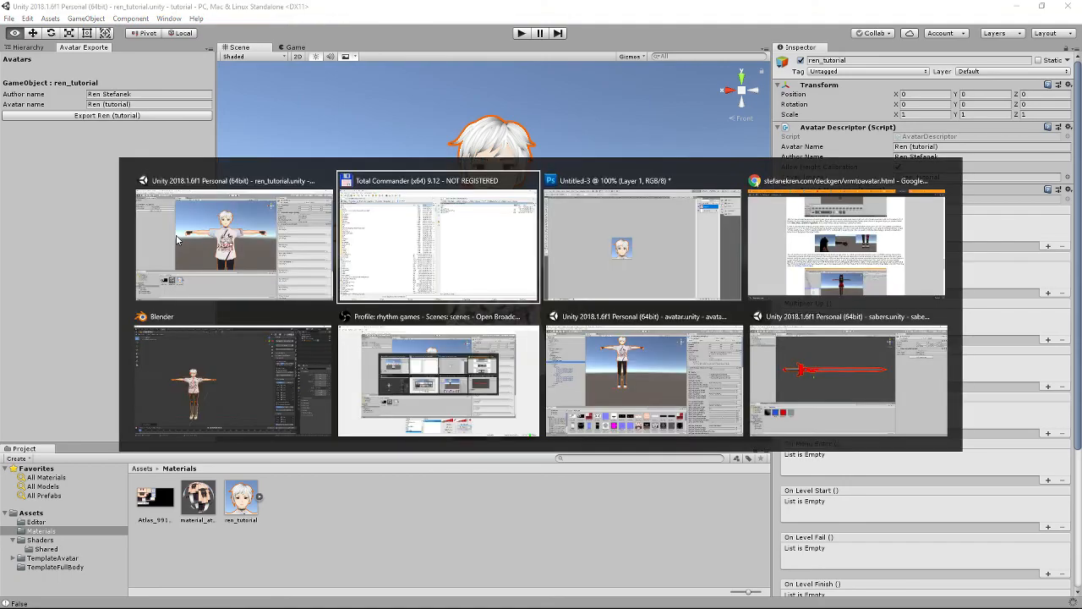
key(alt+Tab)
key(alt+Tab)
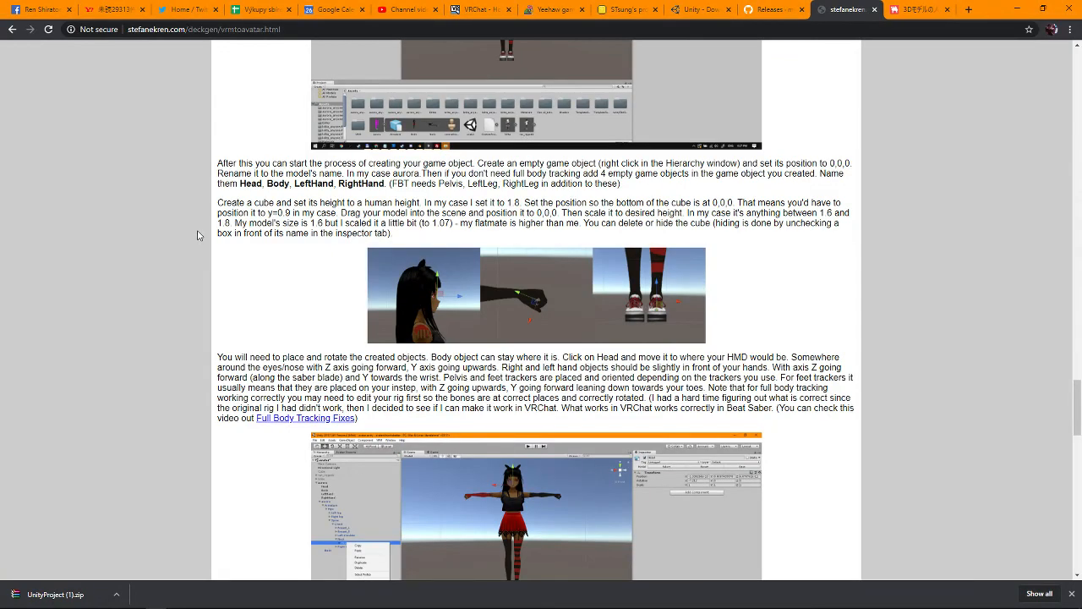
scroll(822, 373, up, 1)
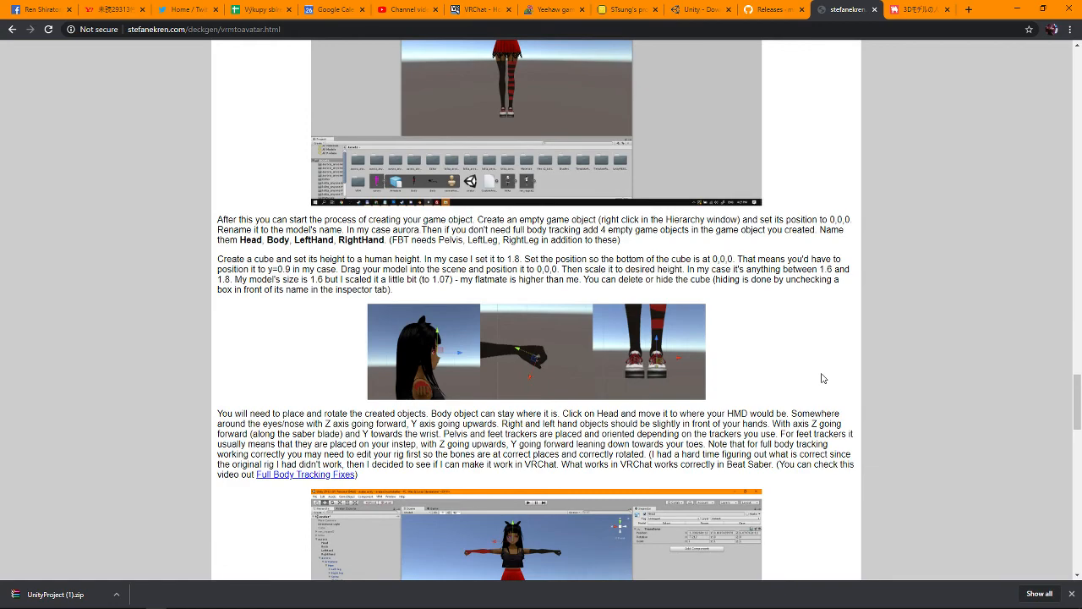
scroll(821, 378, down, 8)
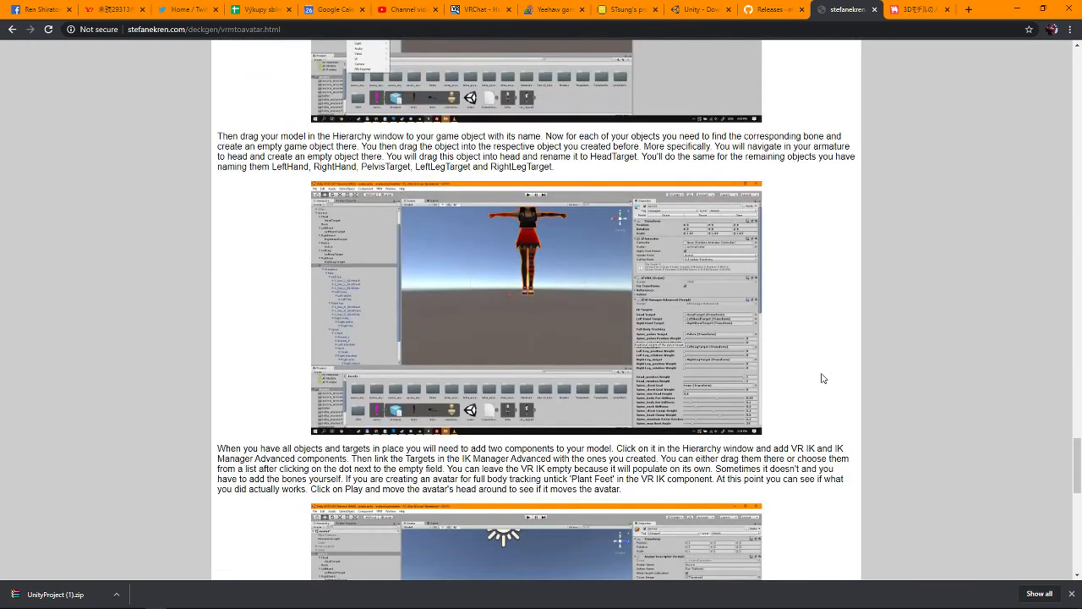
scroll(822, 378, down, 3)
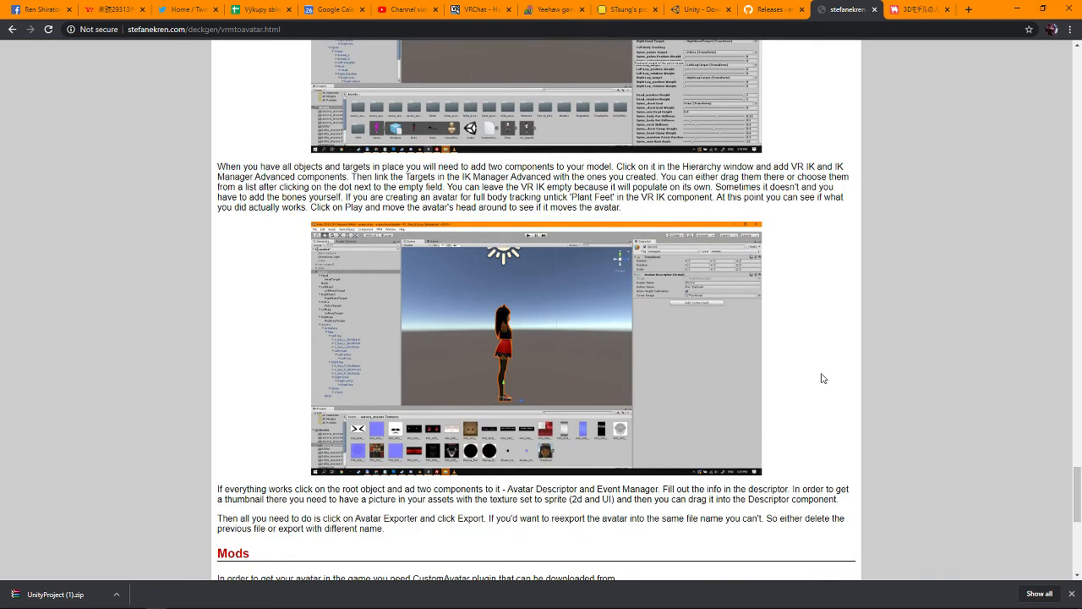
scroll(822, 378, down, 3)
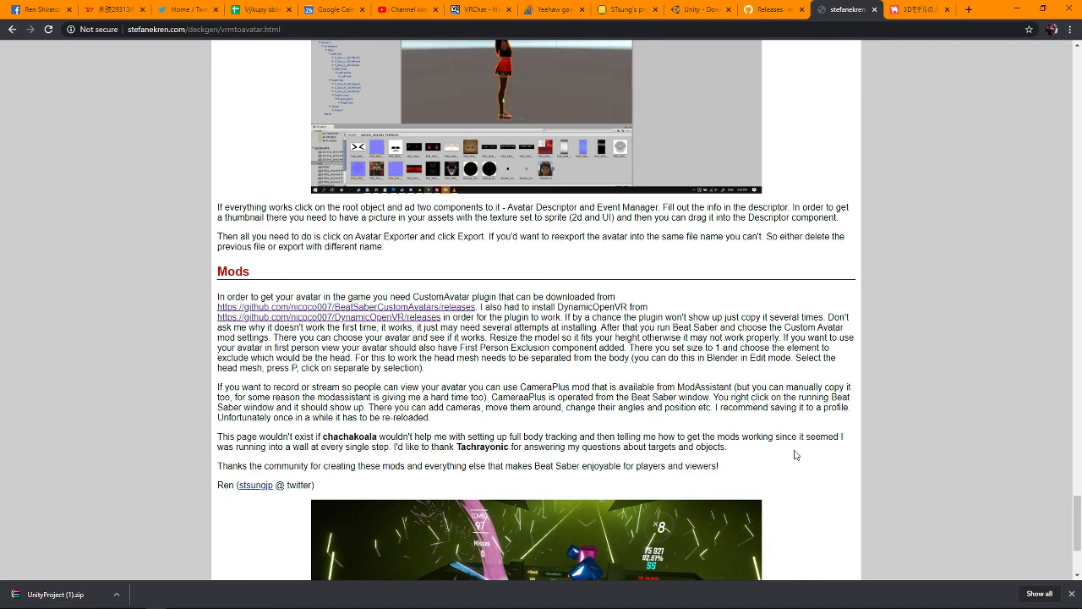
scroll(778, 435, down, 2)
key(alt+Tab)
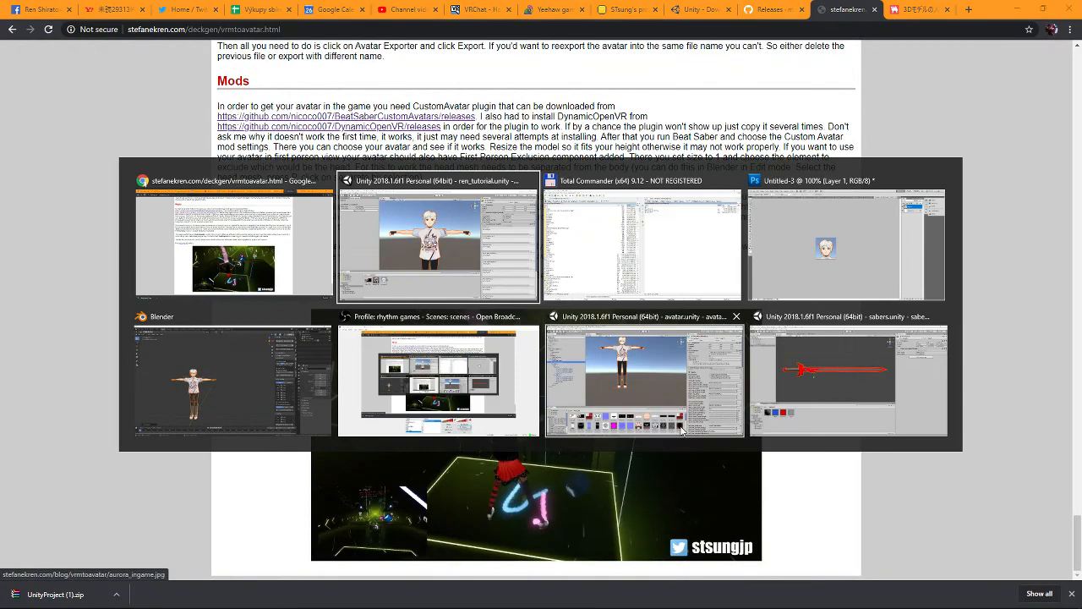
key(alt+Tab)
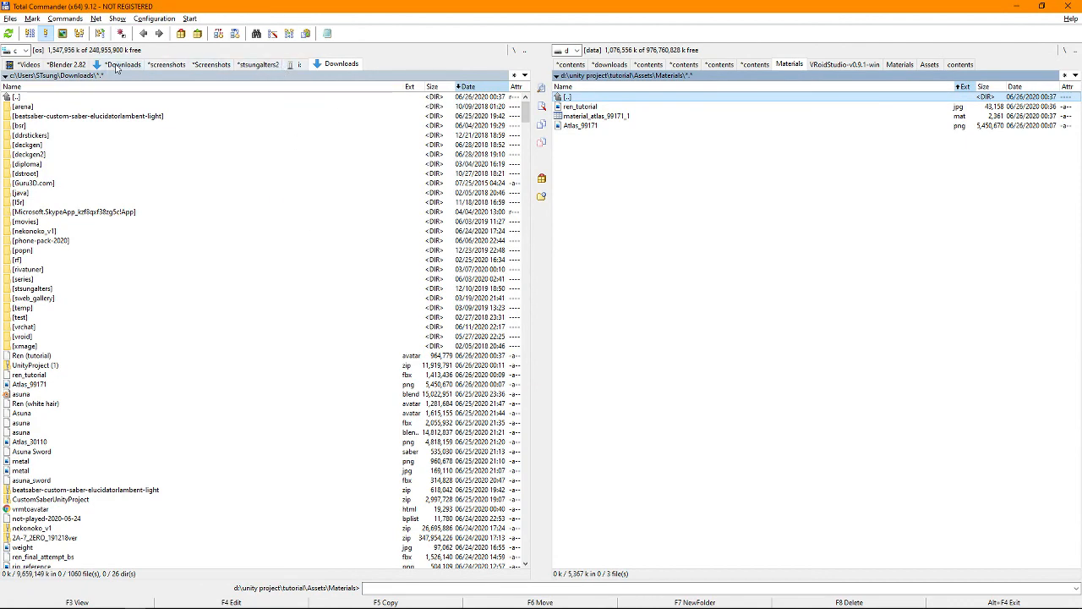
click(37, 66)
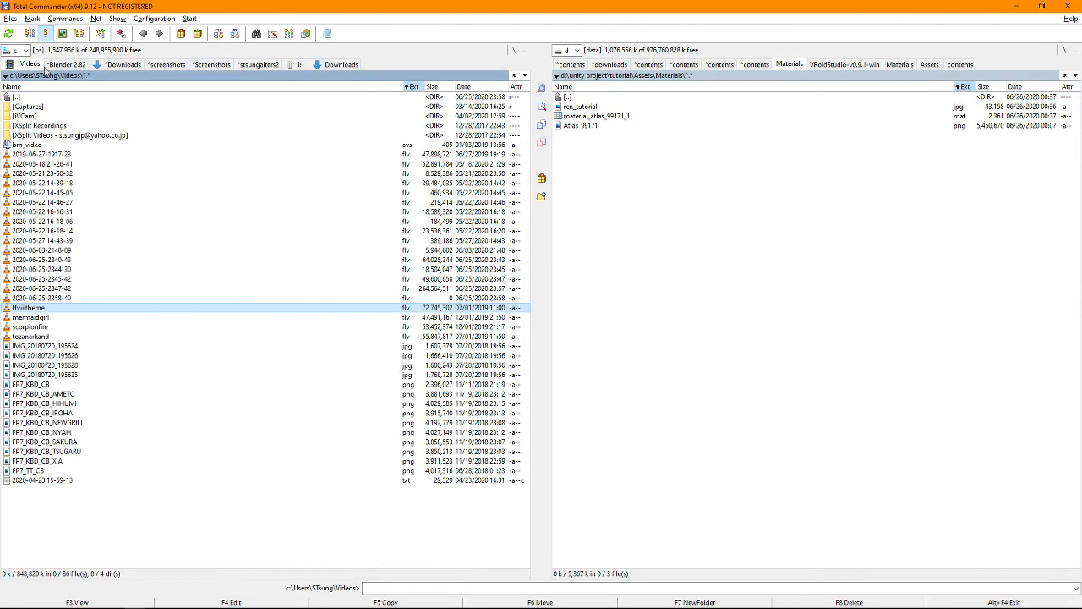
key(Up)
key(Up)
key(Up)
key(Up)
key(Up)
key(Up)
key(Up)
key(Up)
key(Up)
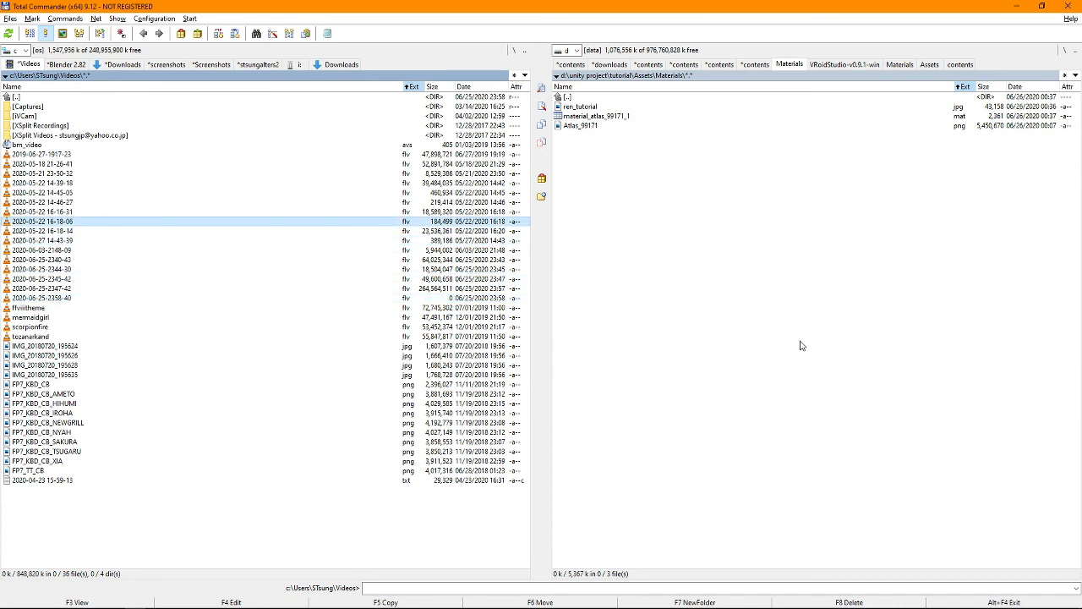
key(Down)
key(Down)
key(Down)
key(Down)
key(Down)
key(Down)
key(Down)
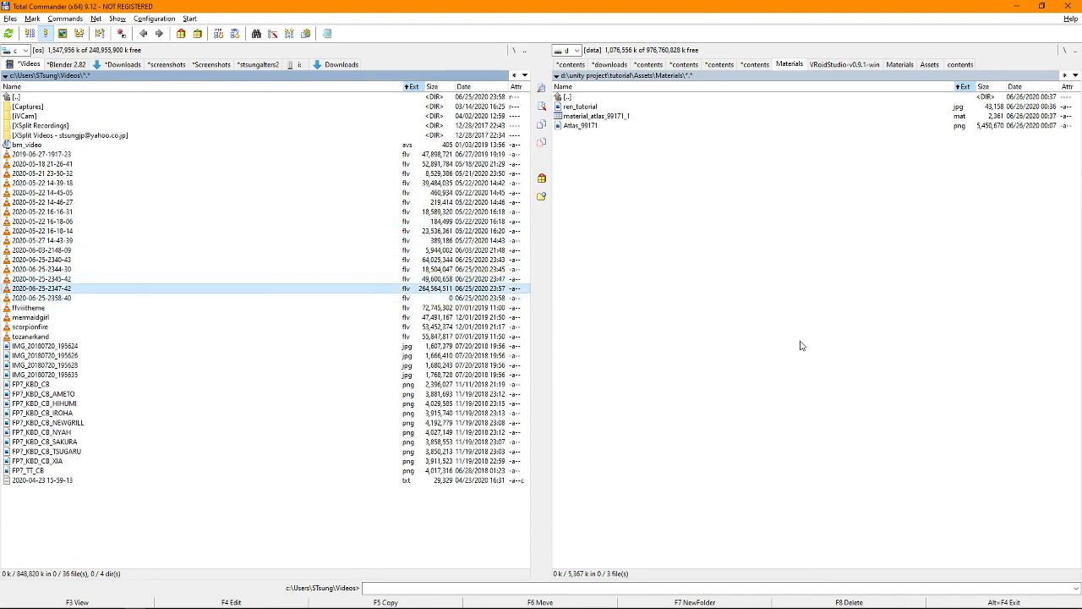
key(Down)
key(Up)
key(Up)
key(Up)
key(Up)
key(Up)
key(Up)
key(Up)
key(Up)
key(Up)
key(Up)
key(Up)
key(Up)
key(Up)
key(Up)
key(Up)
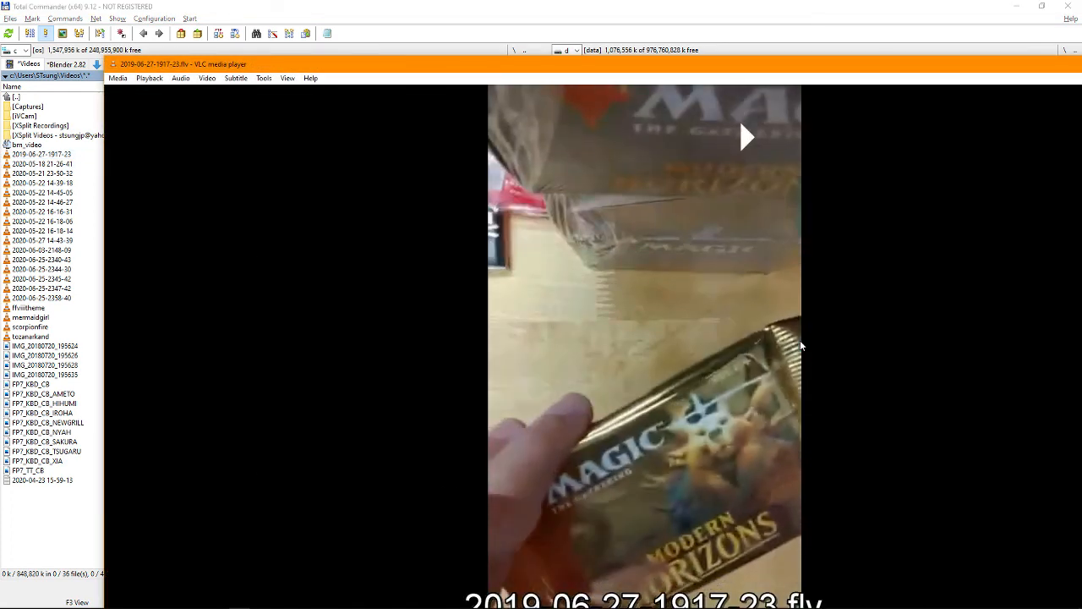
key(alt+F4)
key(Down)
key(Down)
key(Down)
key(Down)
key(Down)
key(Down)
key(Down)
key(Down)
key(Down)
key(Down)
key(Down)
key(Down)
key(Down)
key(Down)
key(Down)
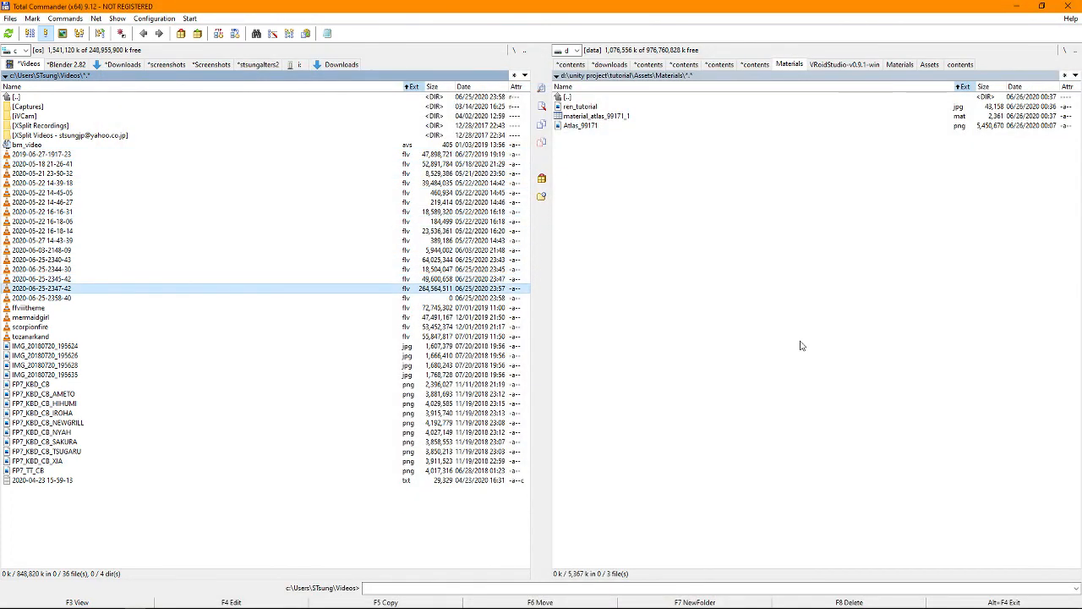
key(Up)
key(Return)
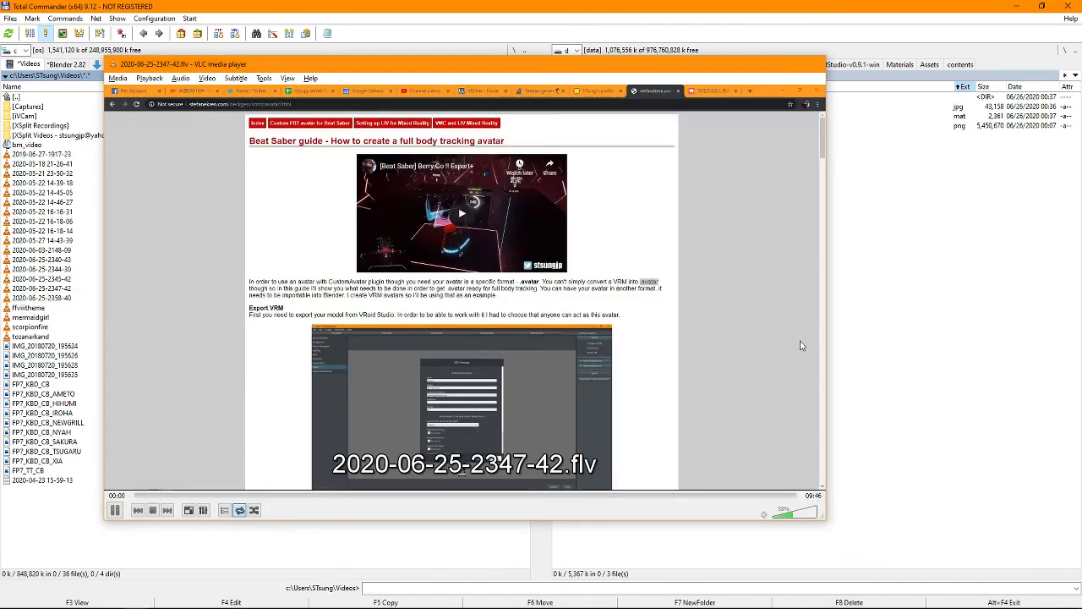
key(alt+F4)
click(298, 64)
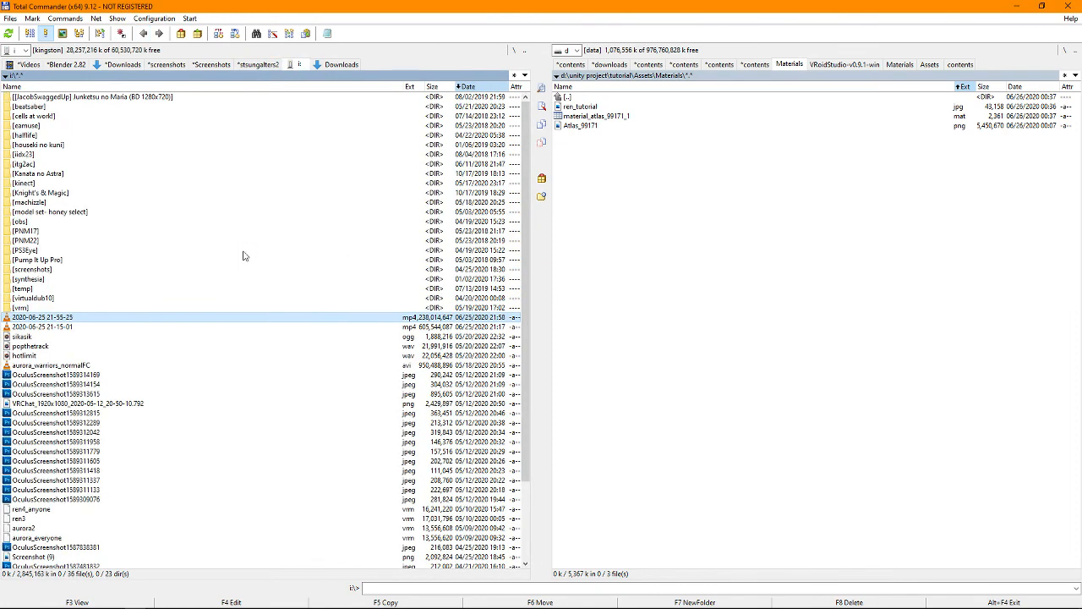
key(Return)
key(f)
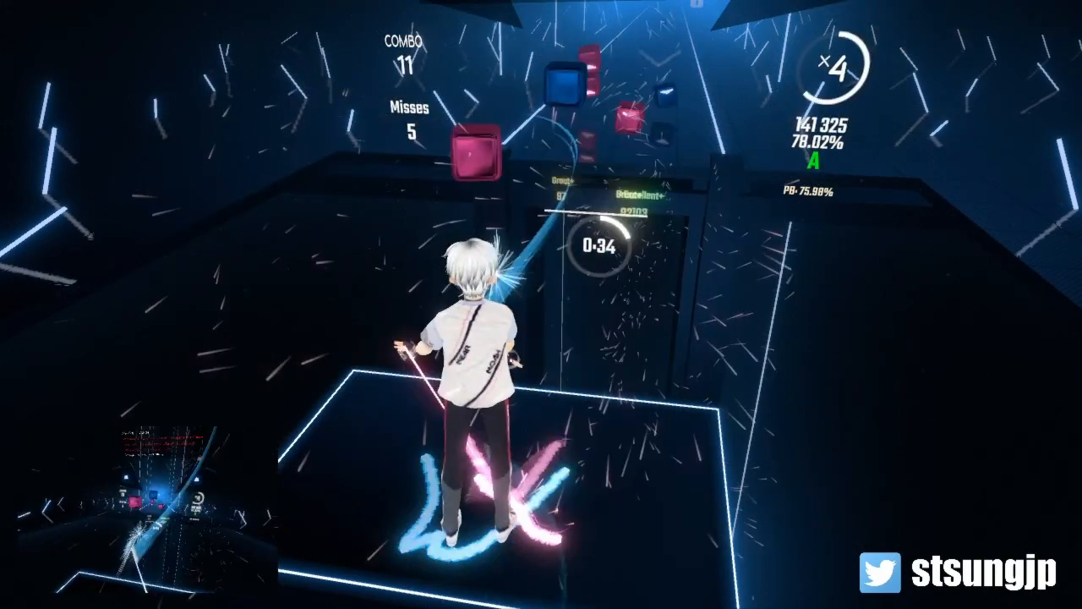
mouse_move(956, 278)
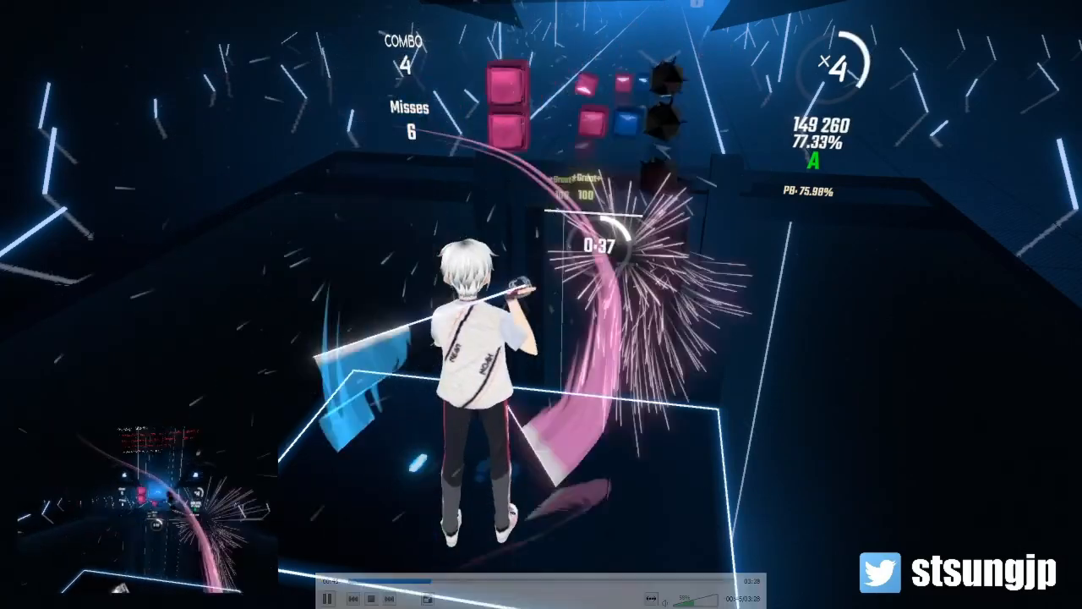